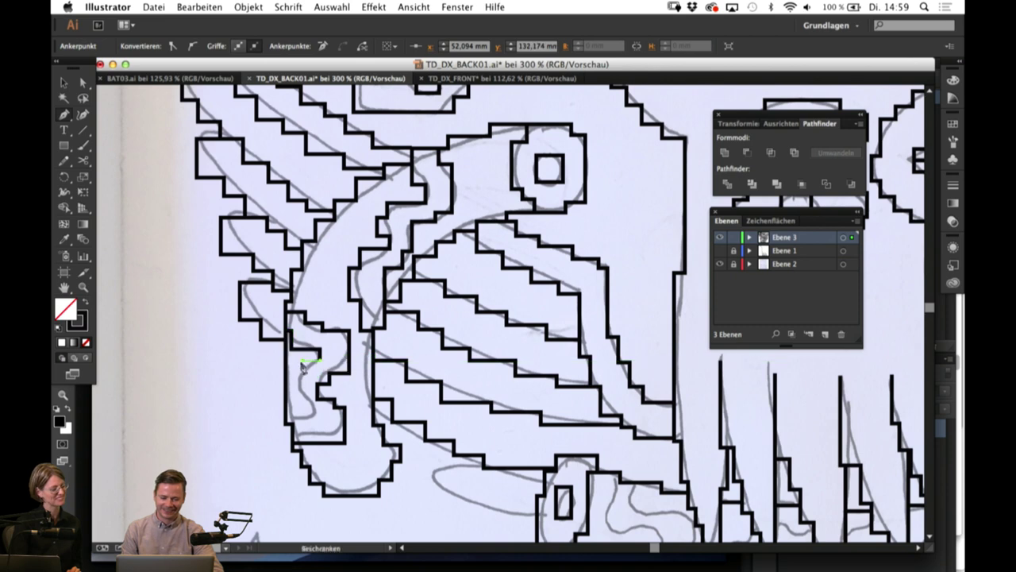
Step: Finish the right-angled stepped path along the wavy sketch line inside the curved band's lower end, then deselect it
left_click(302, 384)
left_click(302, 403)
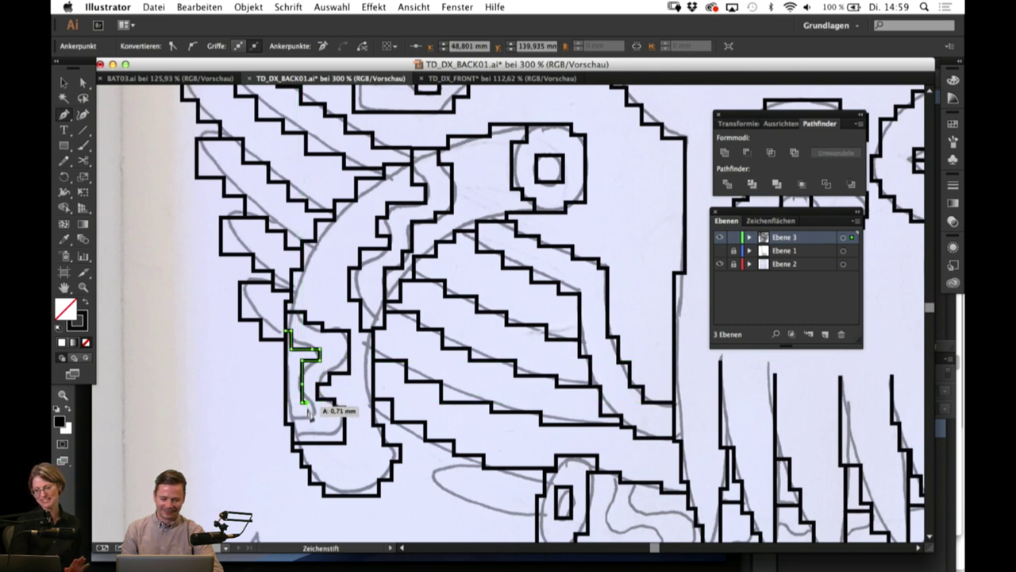
left_click(308, 403)
left_click(307, 417)
left_click(286, 417)
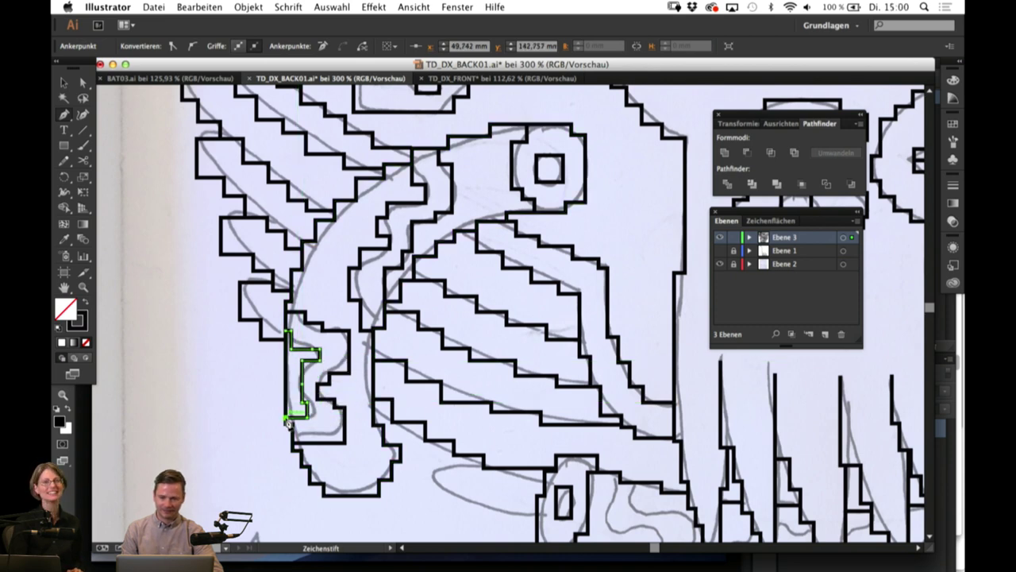
key("v")
left_click(232, 400)
Step: With the Pen tool, trace the inner edge of the patterned diagonal tube's rounded end as a stepped path between its two long edges
key("space")
left_click_drag(502, 453, 432, 346)
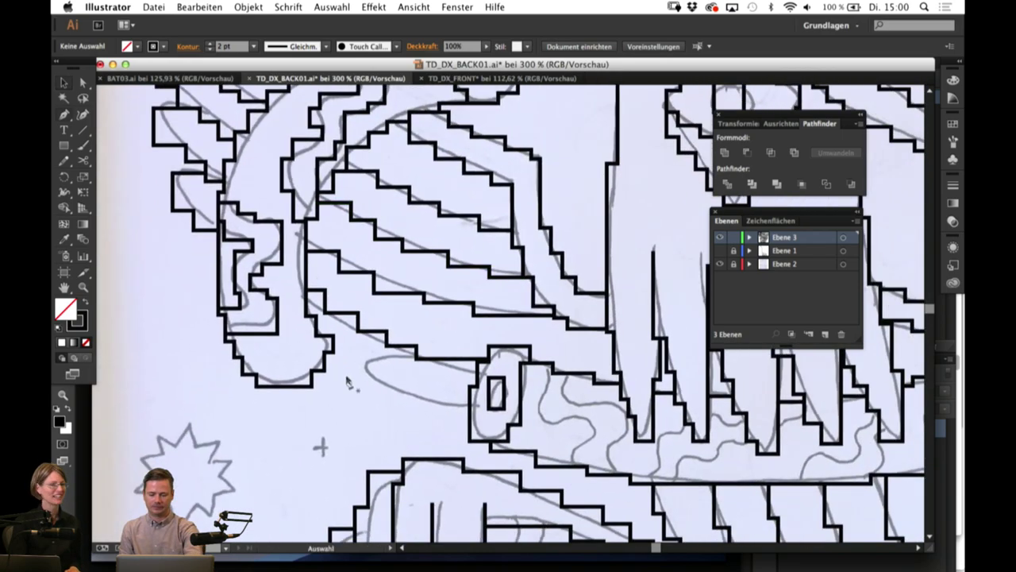
scroll(347, 382, "down", 5)
scroll(347, 381, "right", 5)
key("p")
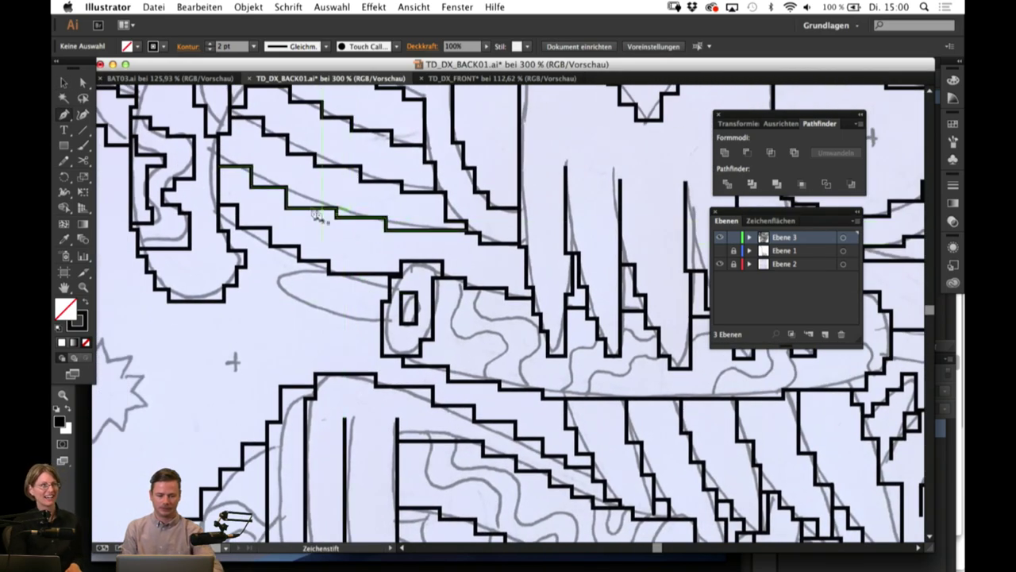
key("space")
left_click_drag(435, 347, 219, 255)
left_click_drag(331, 386, 446, 251)
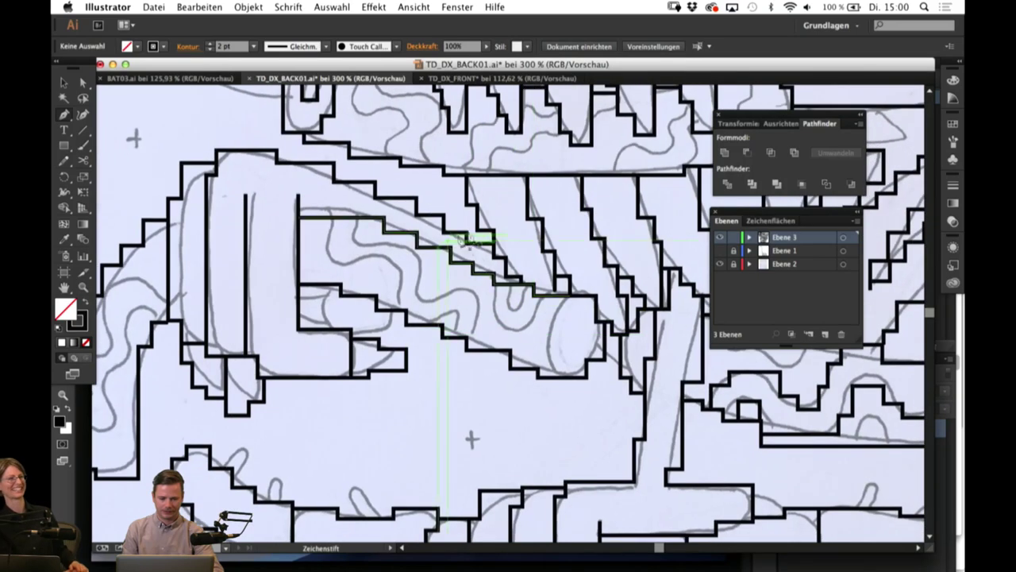
left_click(560, 300)
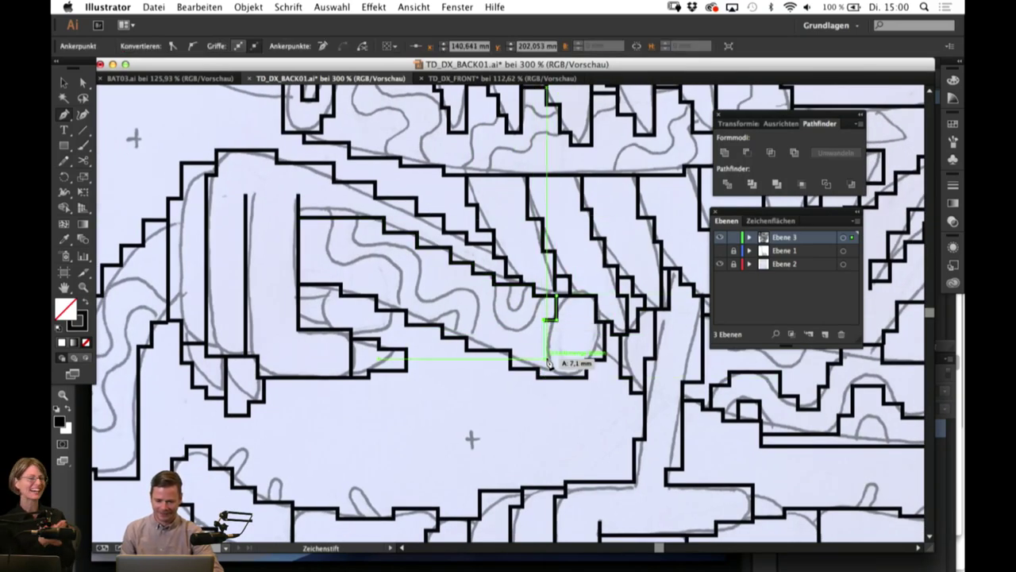
left_click(545, 358)
left_click(555, 358)
left_click(555, 377)
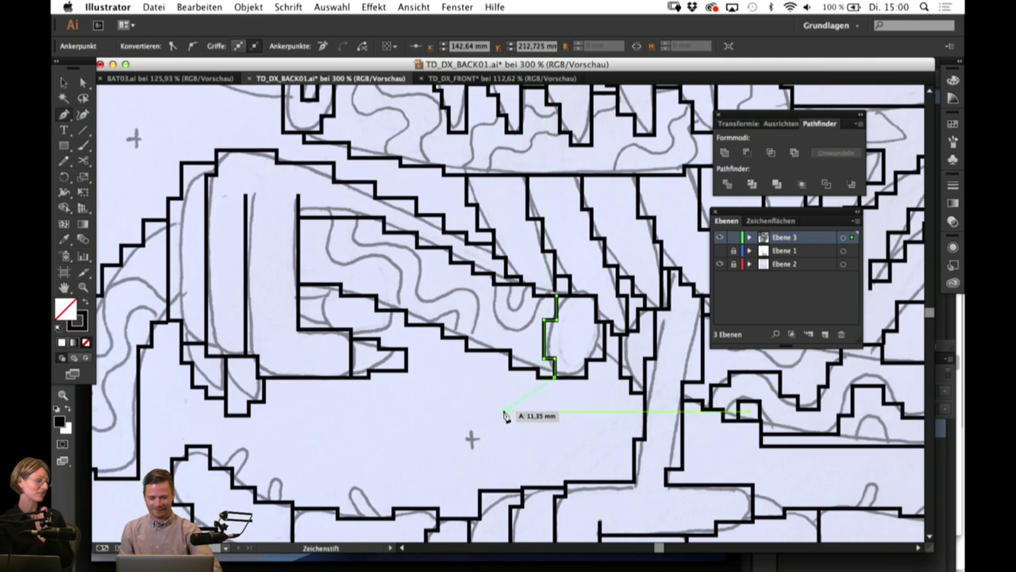
left_click(505, 416, "super")
Step: Trace the tube's first wavy sketch line as a right-angled stepped path from the upper edge to the lower edge
left_click_drag(367, 362, 386, 363)
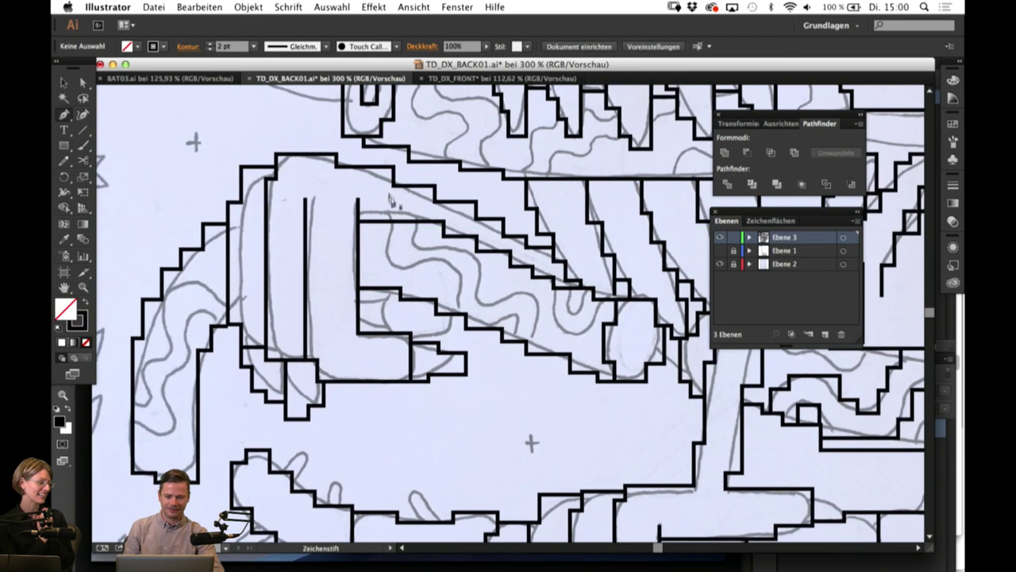
left_click(387, 220)
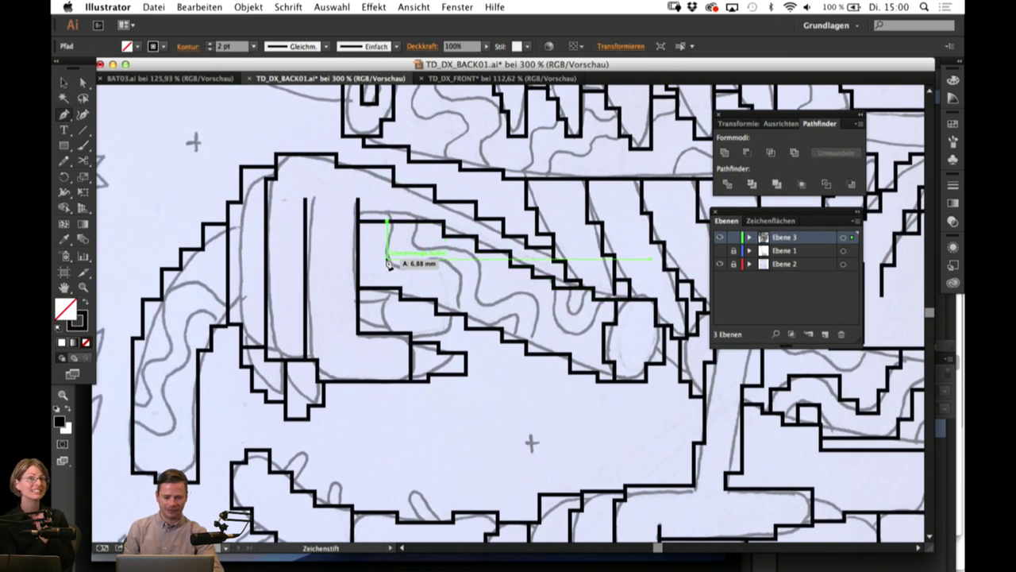
left_click(387, 258)
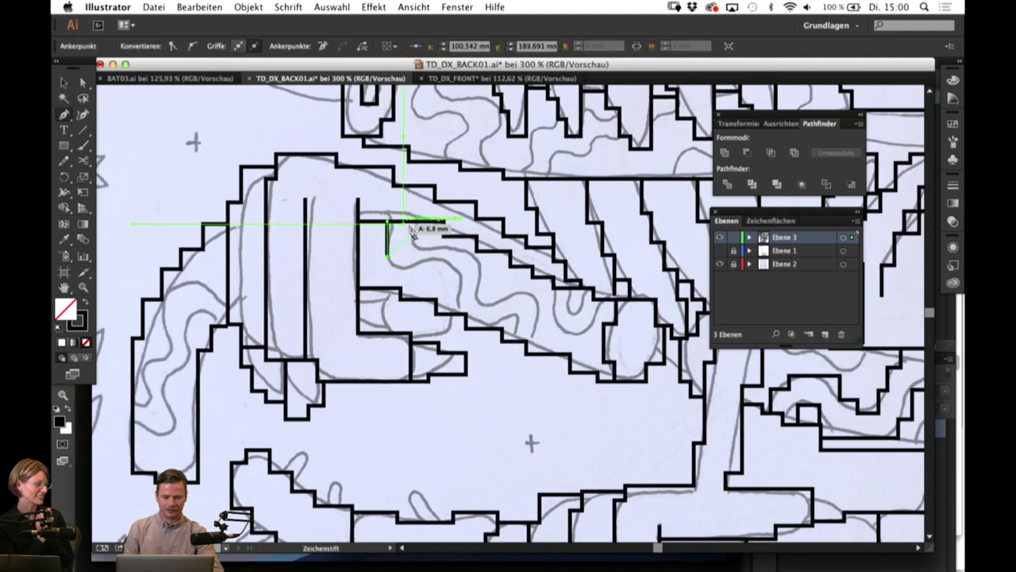
left_click(398, 258)
left_click(399, 270)
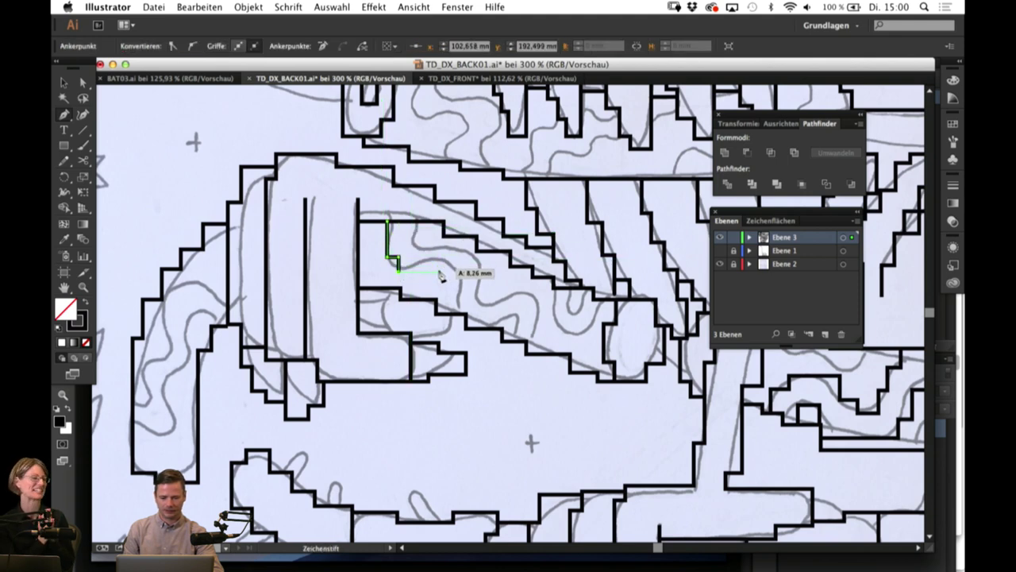
left_click(428, 271)
left_click(429, 260)
left_click(445, 260)
left_click(444, 274)
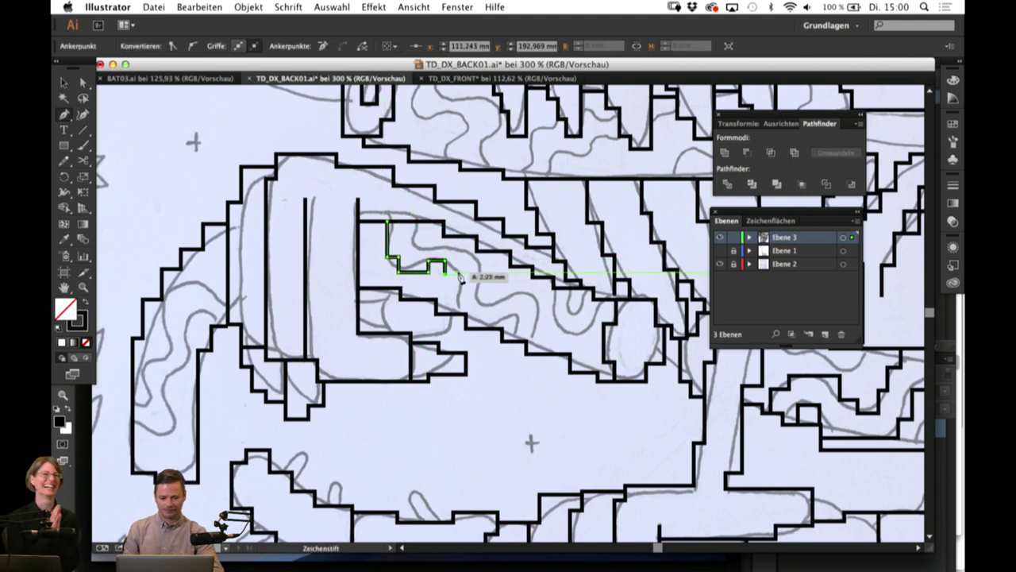
left_click(459, 274)
left_click(459, 314)
key("v")
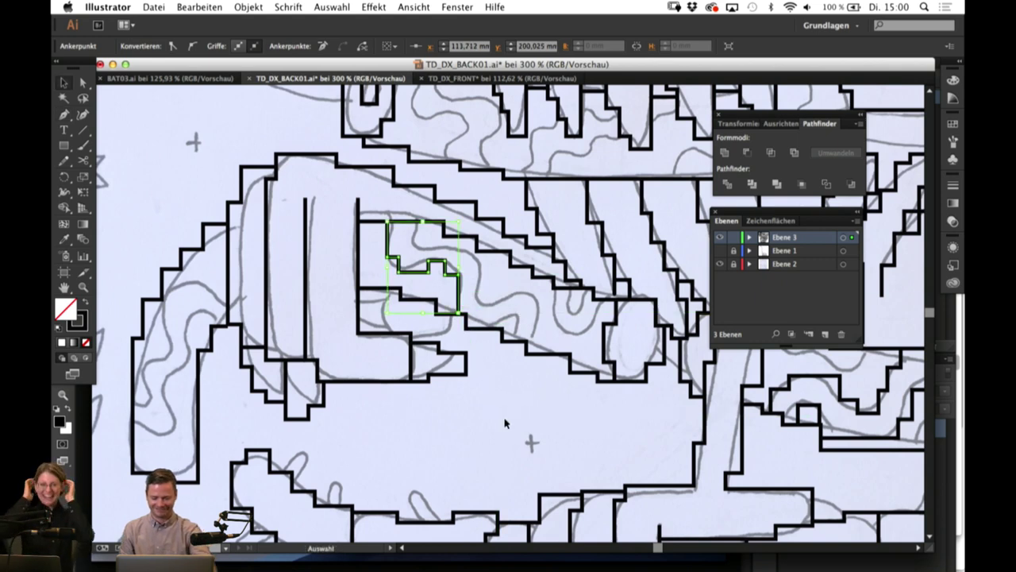
left_click(504, 423)
Step: Trace the tube's second wavy sketch line as a separate stepped path running between the upper and lower edges
key("p")
left_click(417, 220)
left_click(417, 249)
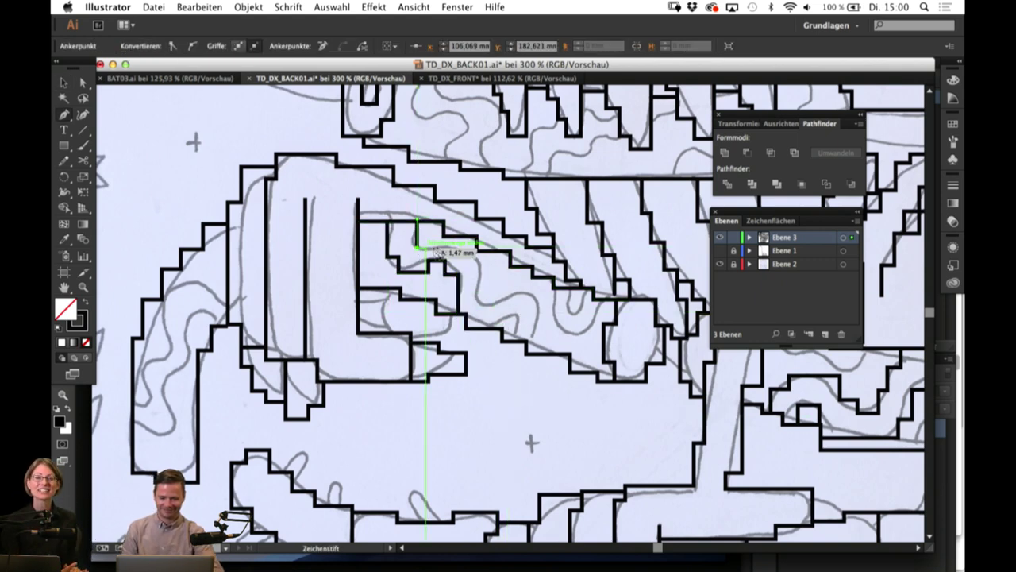
left_click(465, 248)
left_click(465, 262)
left_click(485, 263)
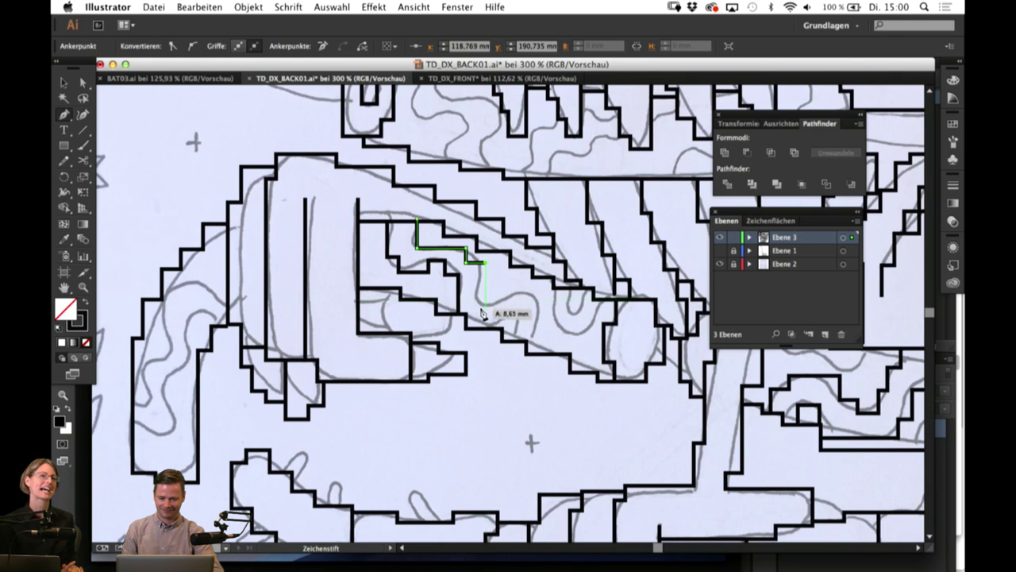
left_click(484, 308)
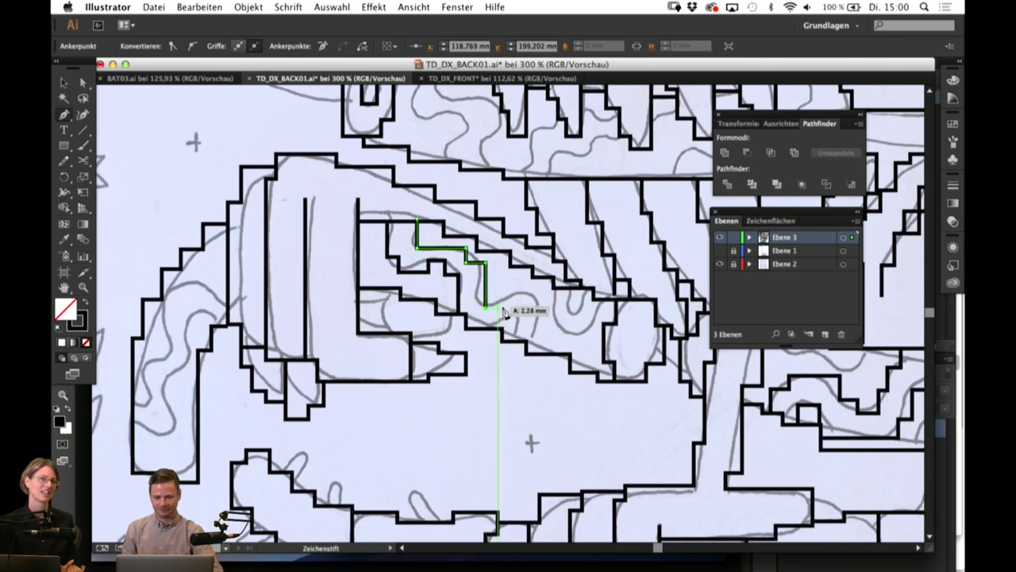
left_click(501, 308)
left_click(502, 295)
left_click(540, 295)
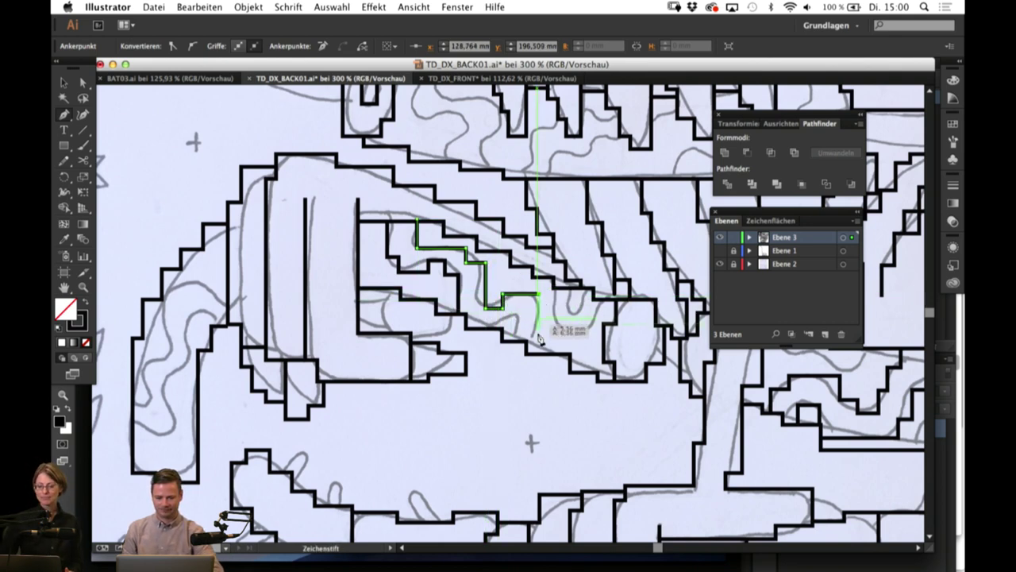
left_click(540, 355)
left_click(484, 401, "super")
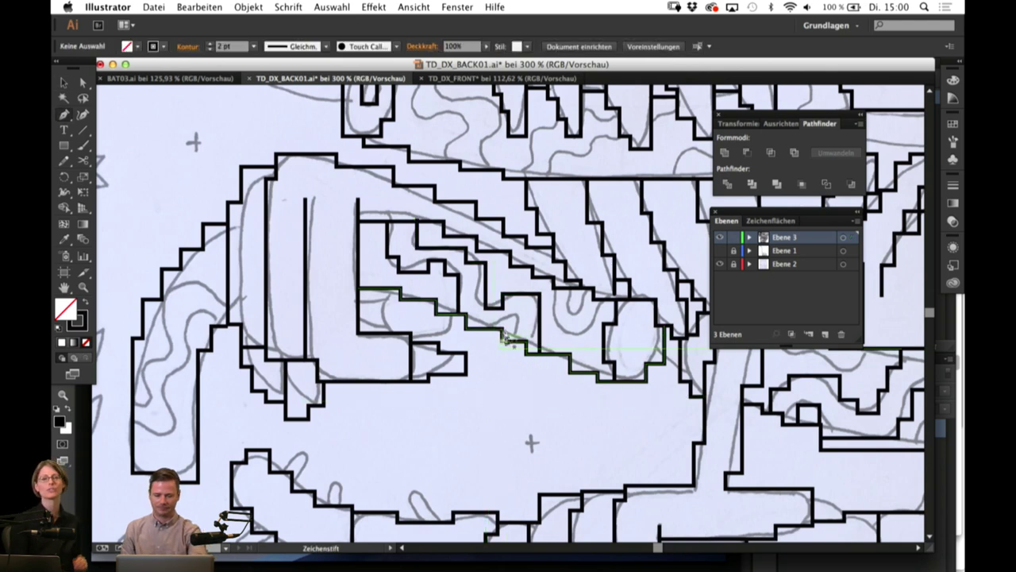
left_click(503, 328)
left_click(509, 327)
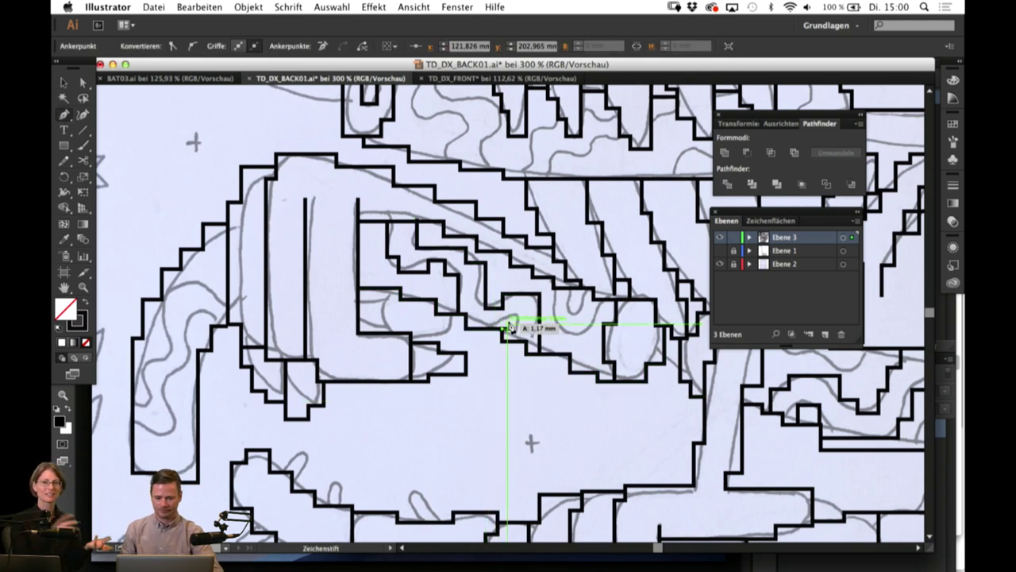
left_click(464, 425, "super")
Step: Trace the upright stem of the leafy twig beside the wavy-patterned arm as a narrow stepped outline
left_click_drag(465, 429, 586, 384)
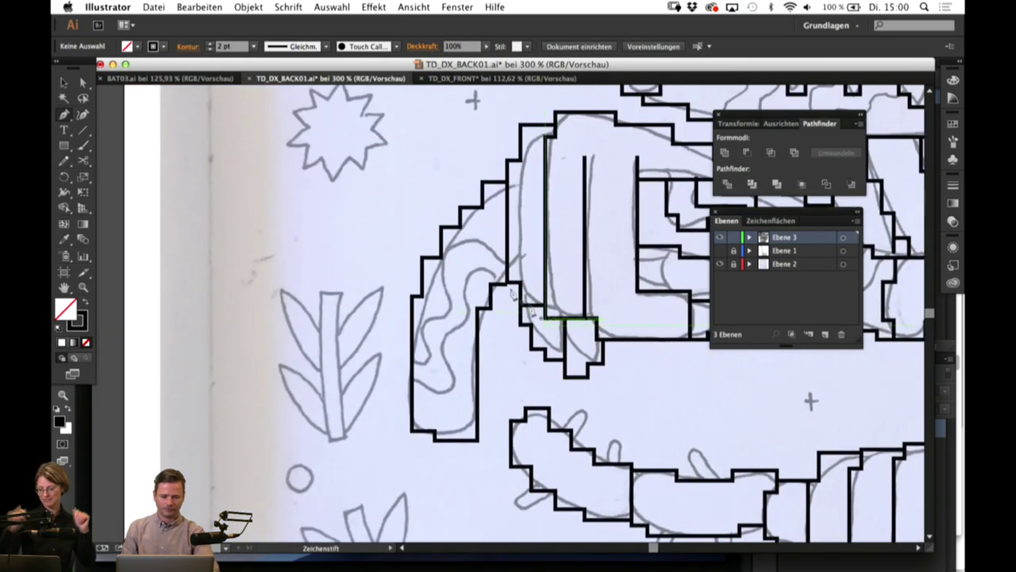
left_click(320, 294)
left_click(320, 412)
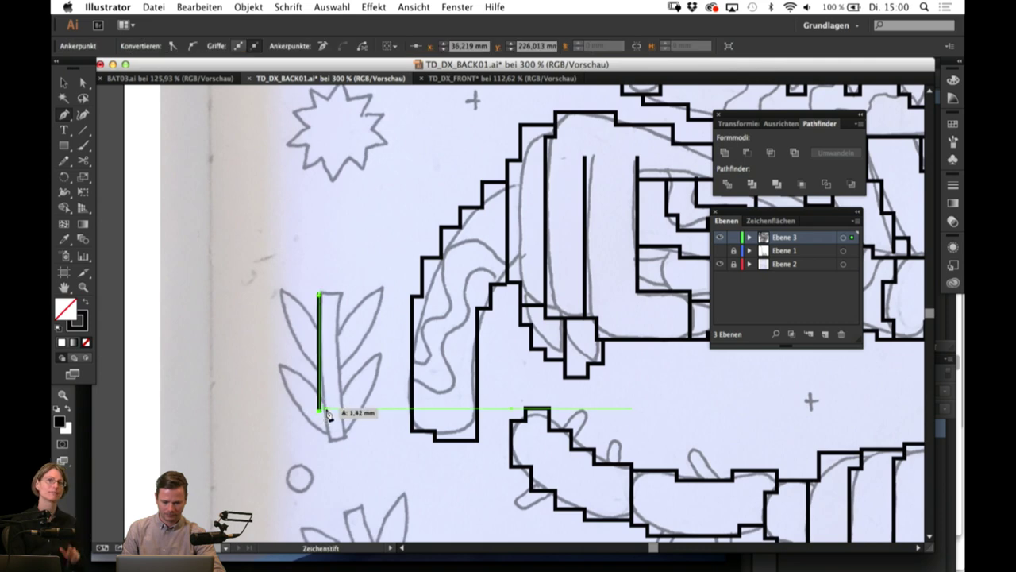
key("super+z")
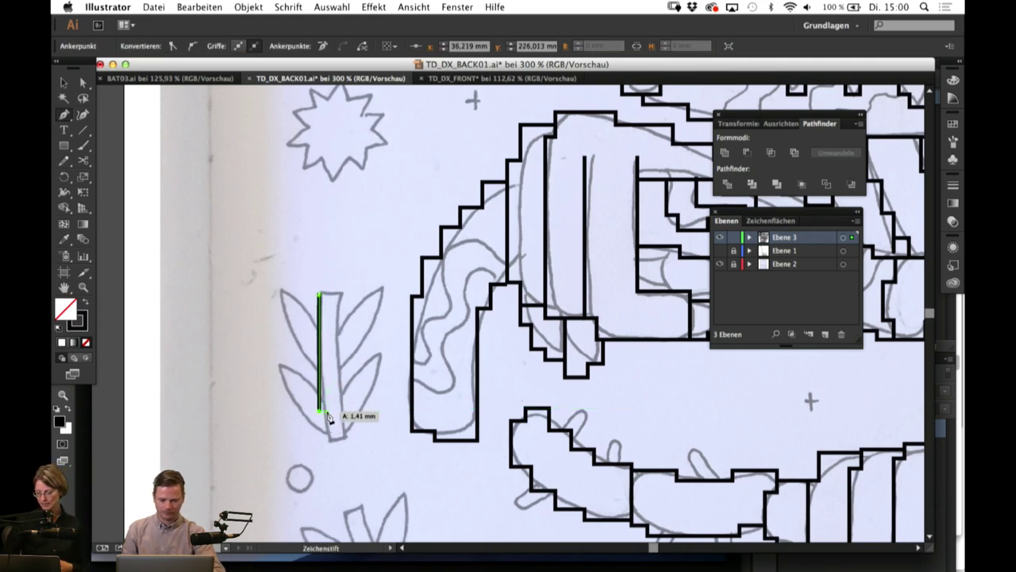
left_click(326, 448)
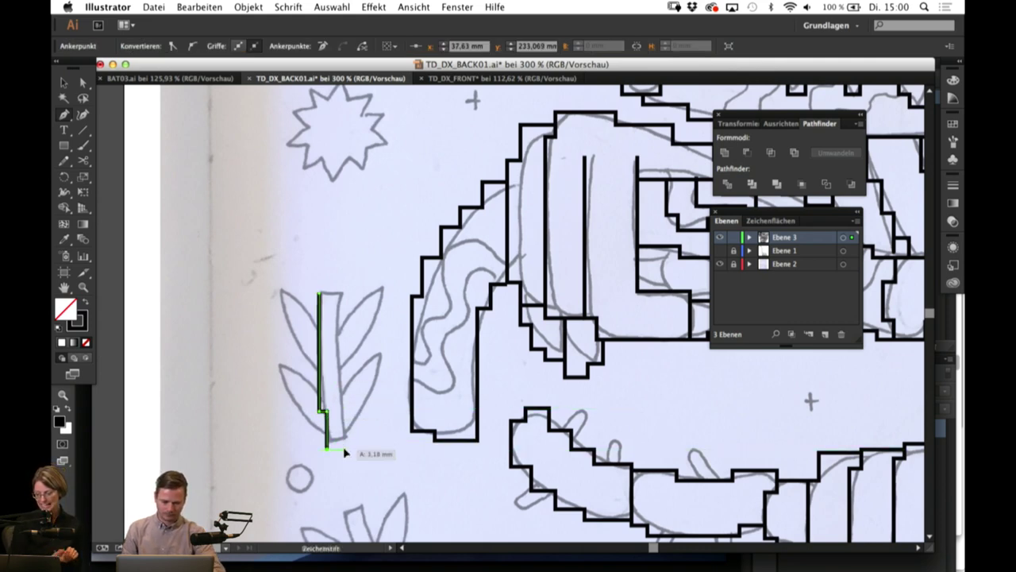
left_click(343, 449)
left_click(343, 376)
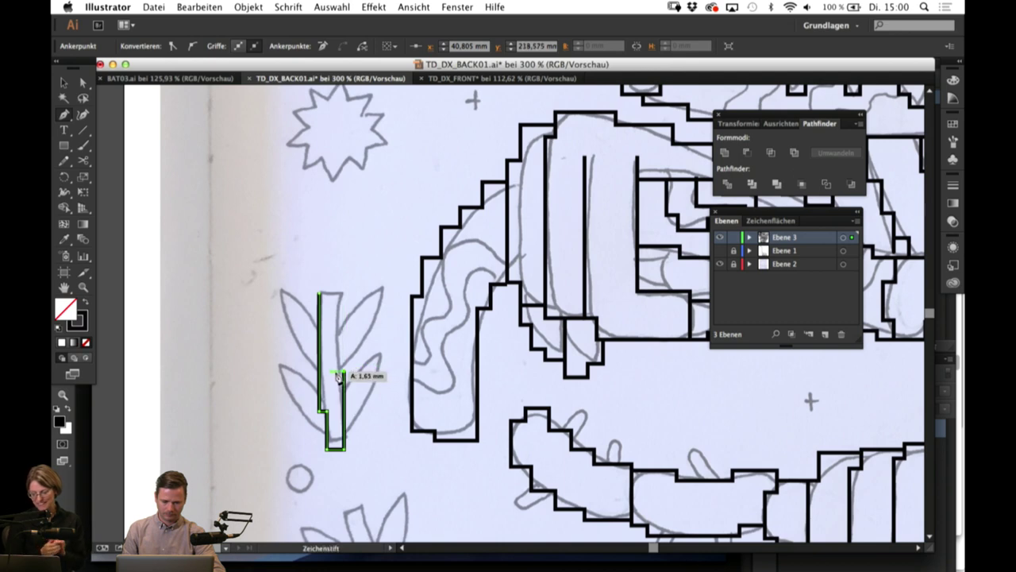
left_click(336, 294)
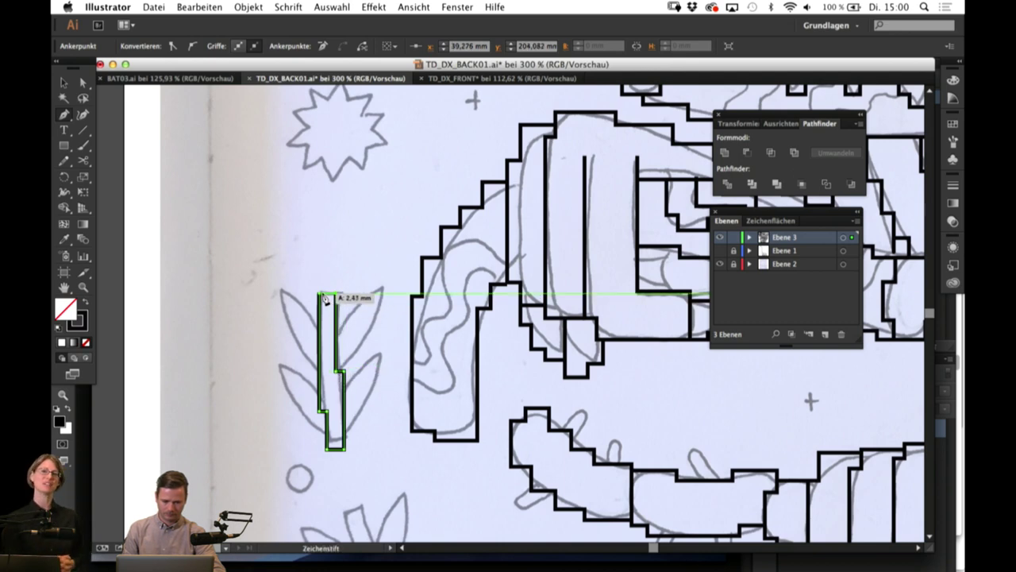
left_click(376, 266, "super")
Step: On the tilted leafy twig below, trace the stem's left edge and base as a stepped path
key("space")
left_click_drag(372, 482, 309, 256)
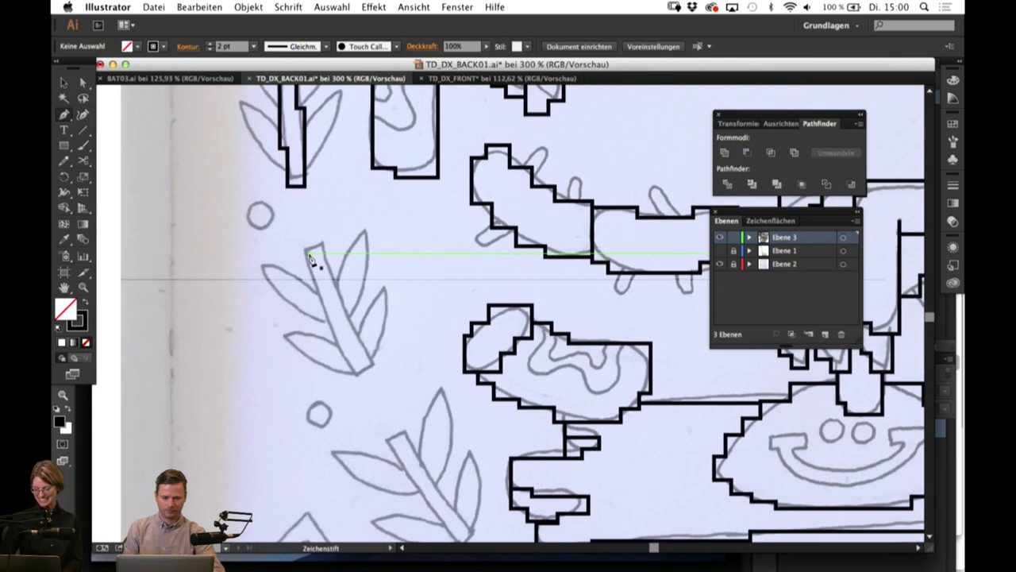
left_click(308, 249)
left_click(308, 284)
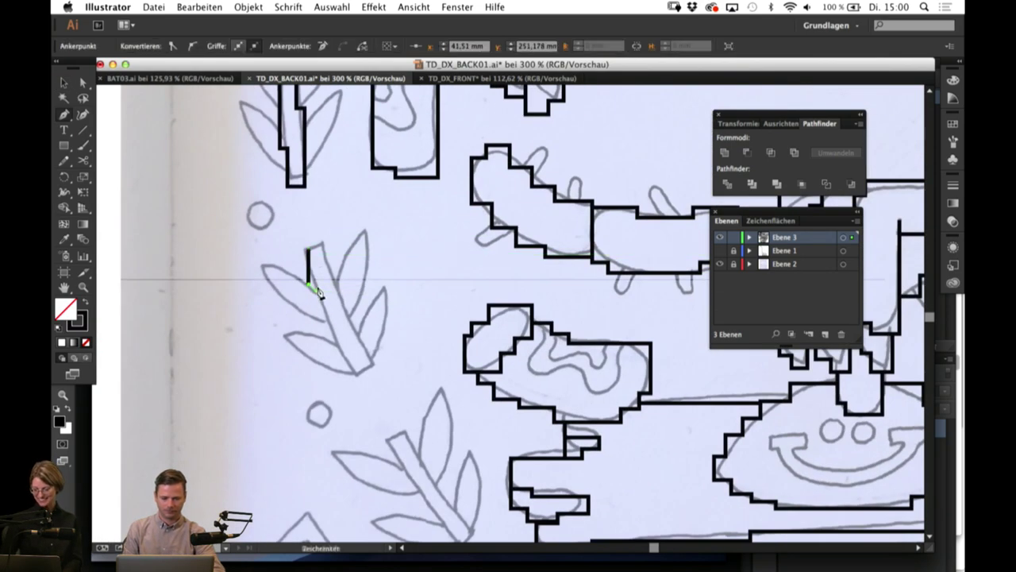
left_click(315, 285)
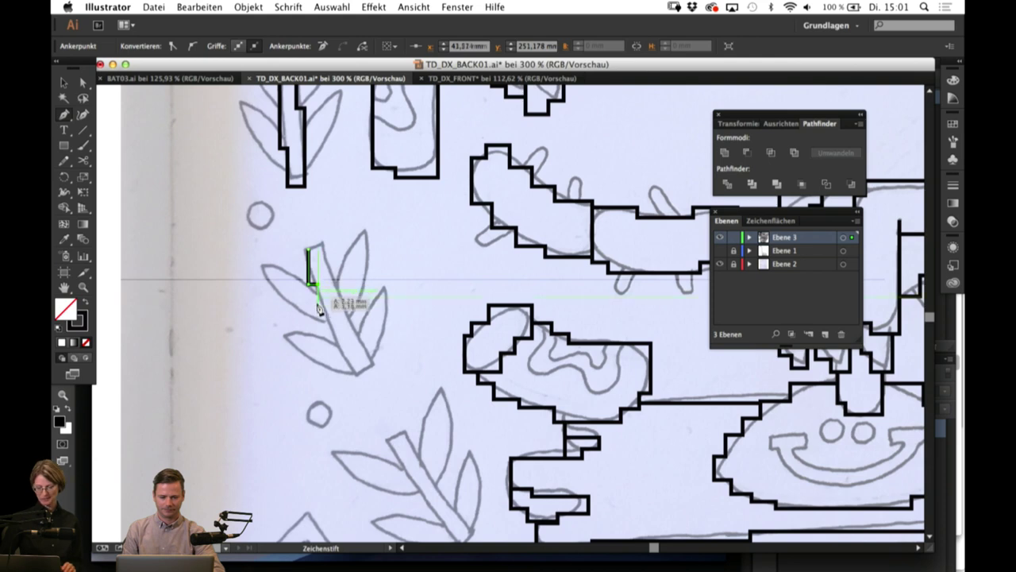
left_click(325, 338)
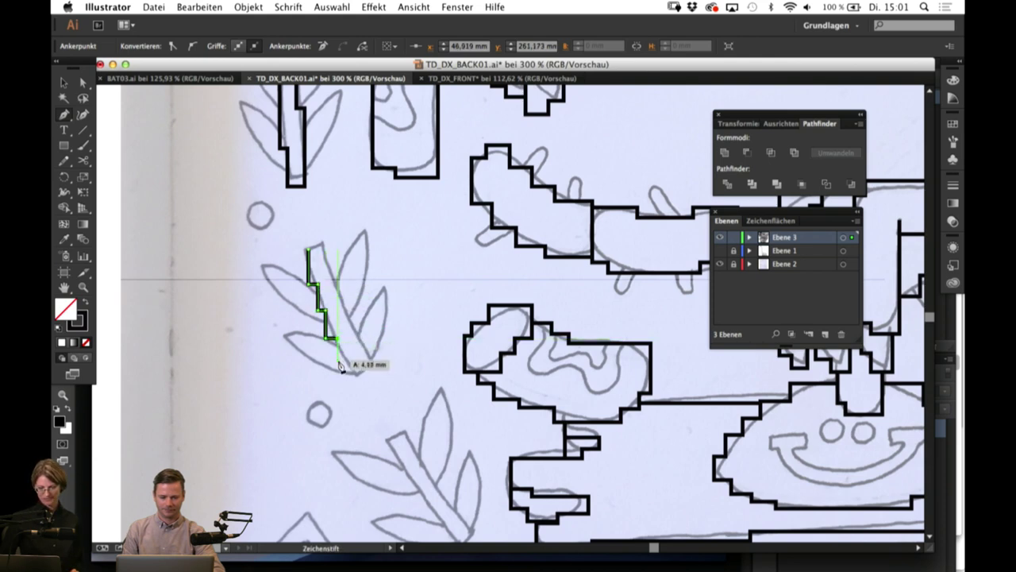
left_click(347, 359)
left_click(347, 378)
left_click(370, 378)
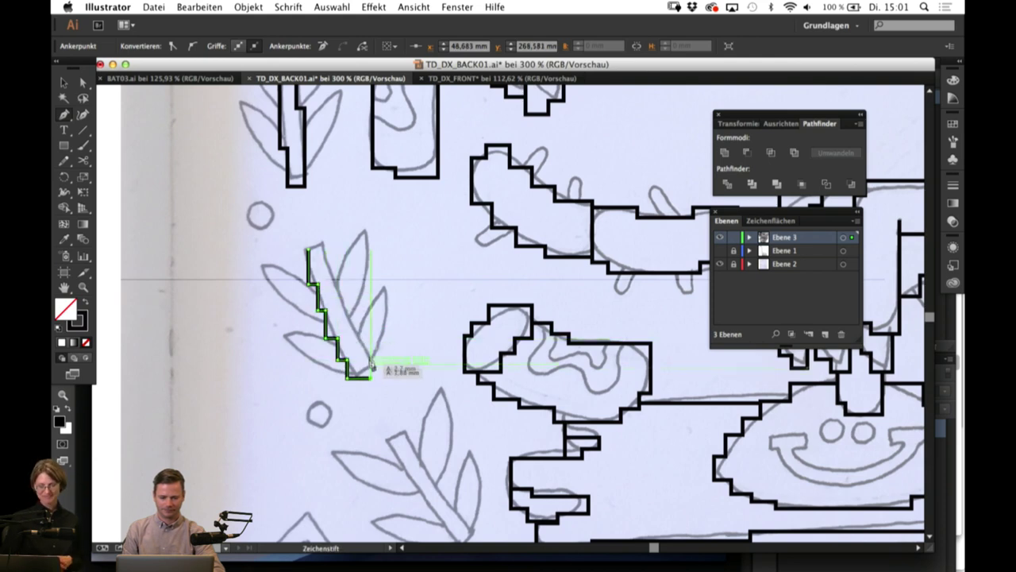
Step: Step the path back up the tilted stem's right edge and close the outline at its starting point
left_click(371, 340)
left_click(354, 339)
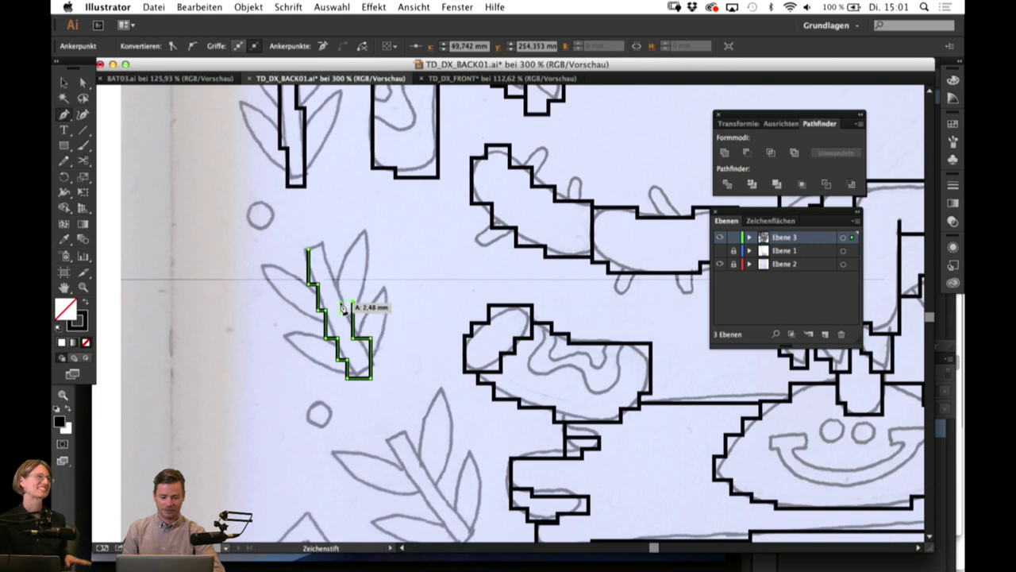
left_click(341, 274)
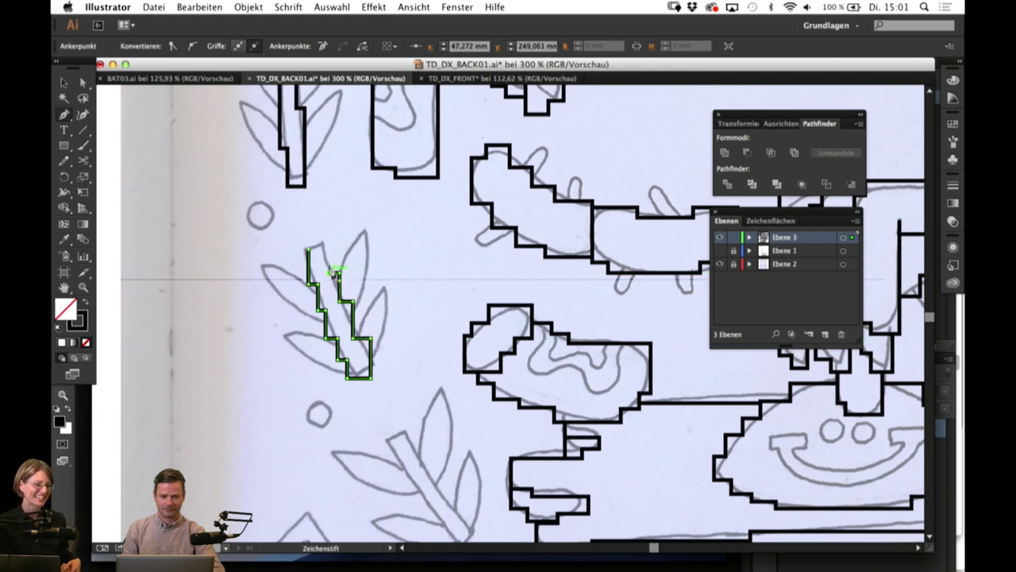
left_click(328, 273)
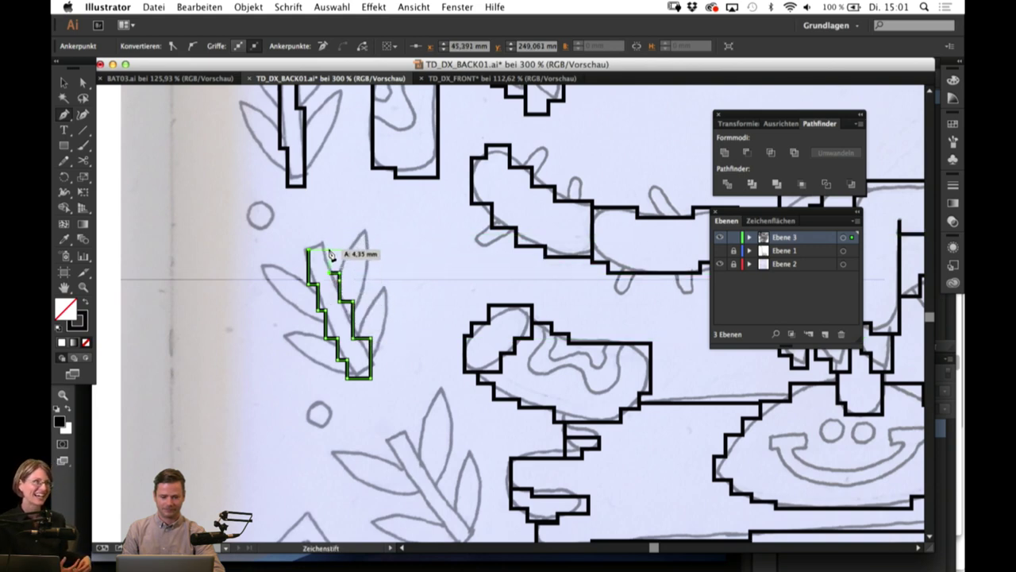
left_click(329, 251)
left_click(309, 251)
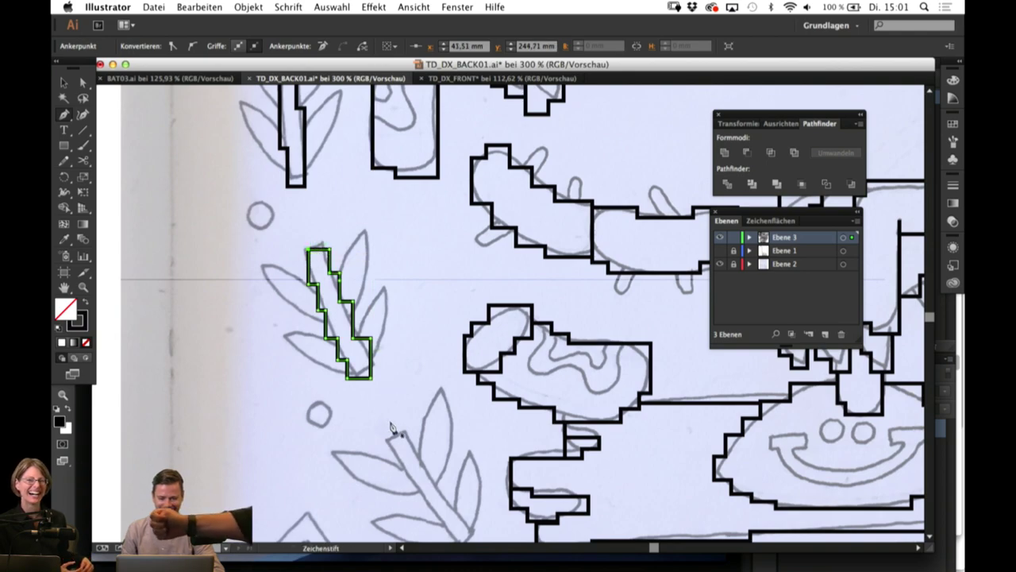
scroll(400, 390, "down", 5)
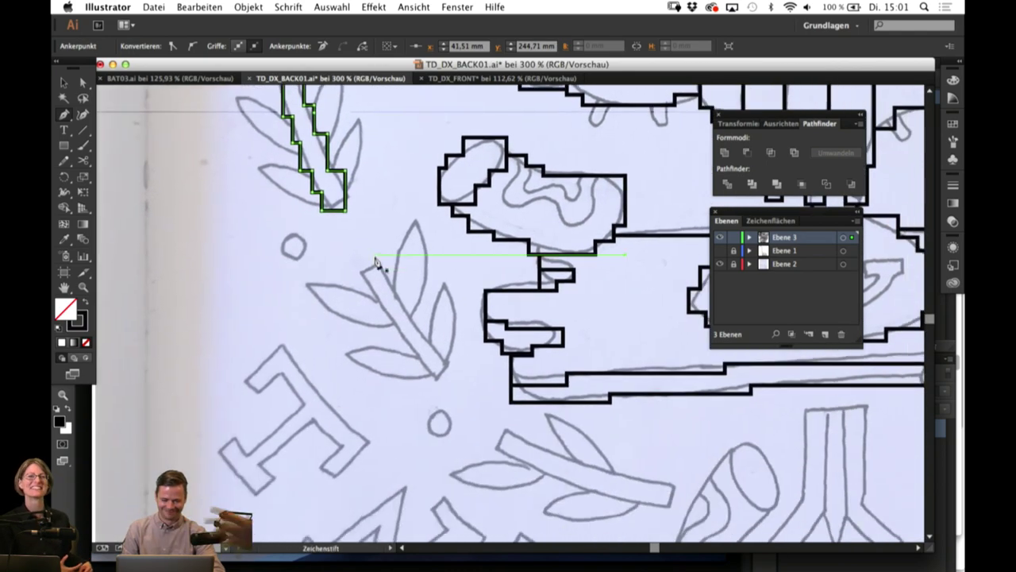
Step: Trace the left edge and base of the tilted twig stem above the letter I as a descending stepped path
left_click(362, 269)
left_click(362, 294)
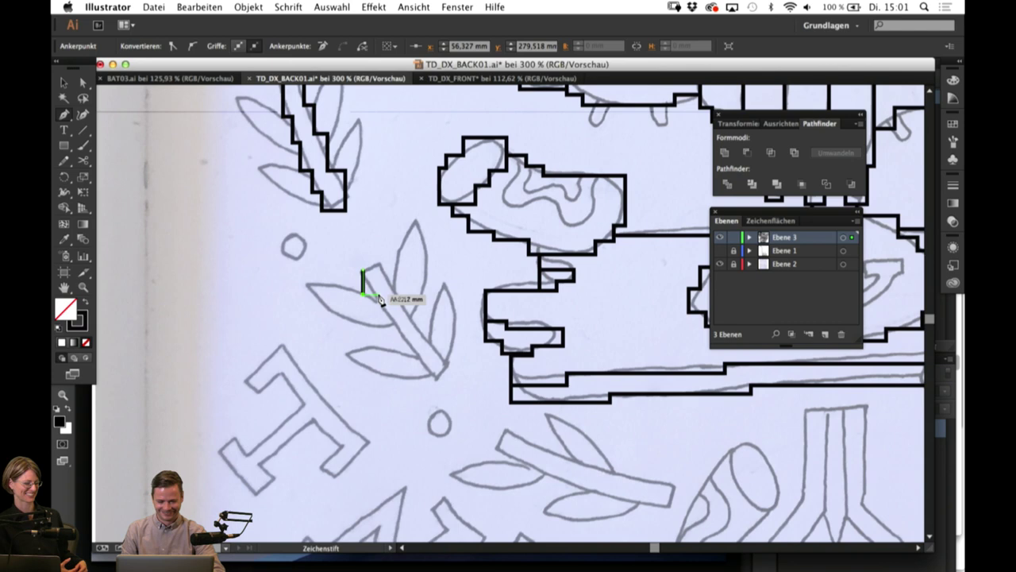
left_click(392, 337)
left_click(405, 336)
left_click(405, 358)
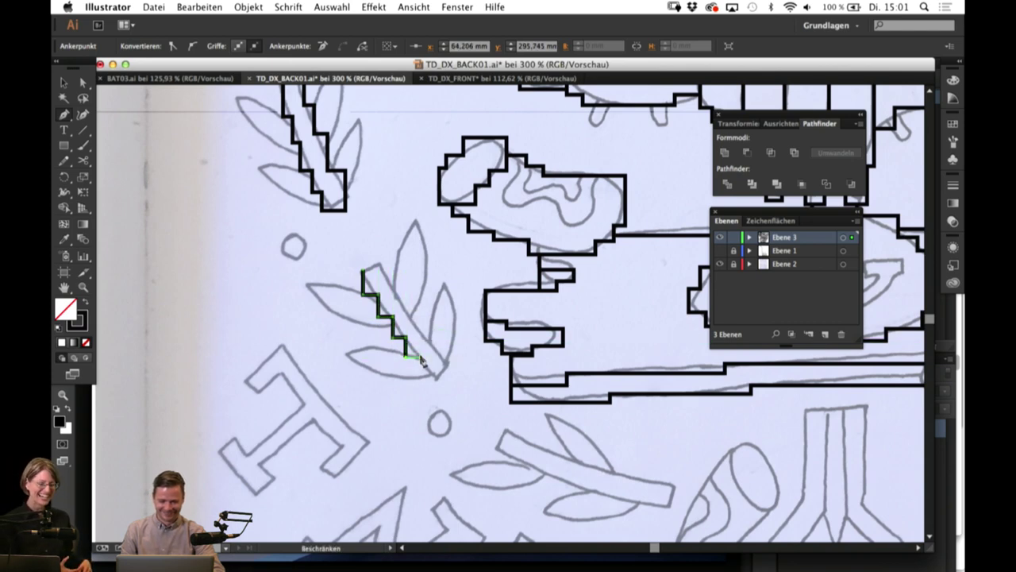
left_click(420, 357)
left_click(420, 380)
left_click(446, 380)
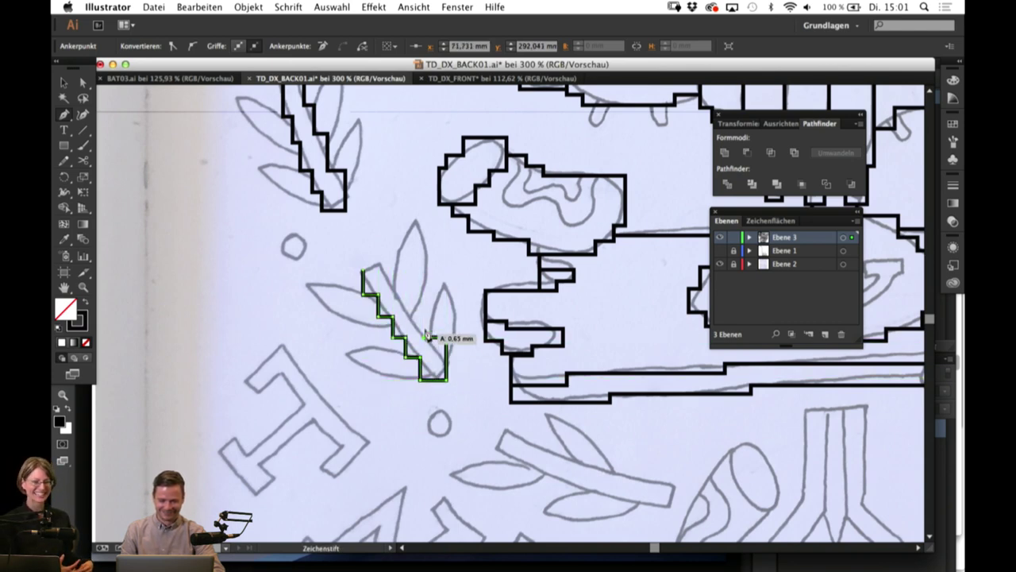
Step: Step the path up that stem's right edge, cap the narrow top with a flat segment, and close the outline
left_click(408, 311)
left_click(407, 285)
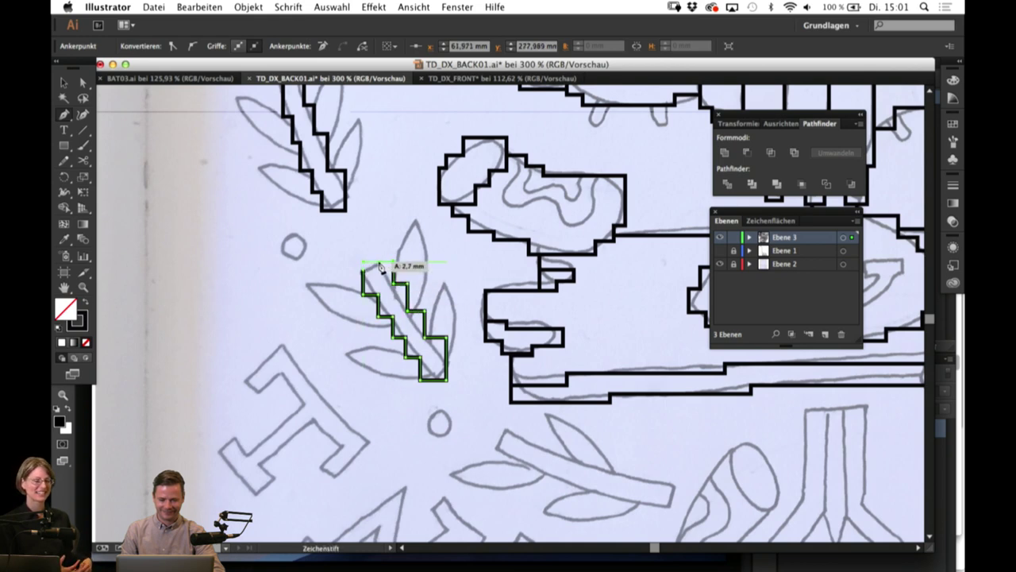
left_click(362, 264)
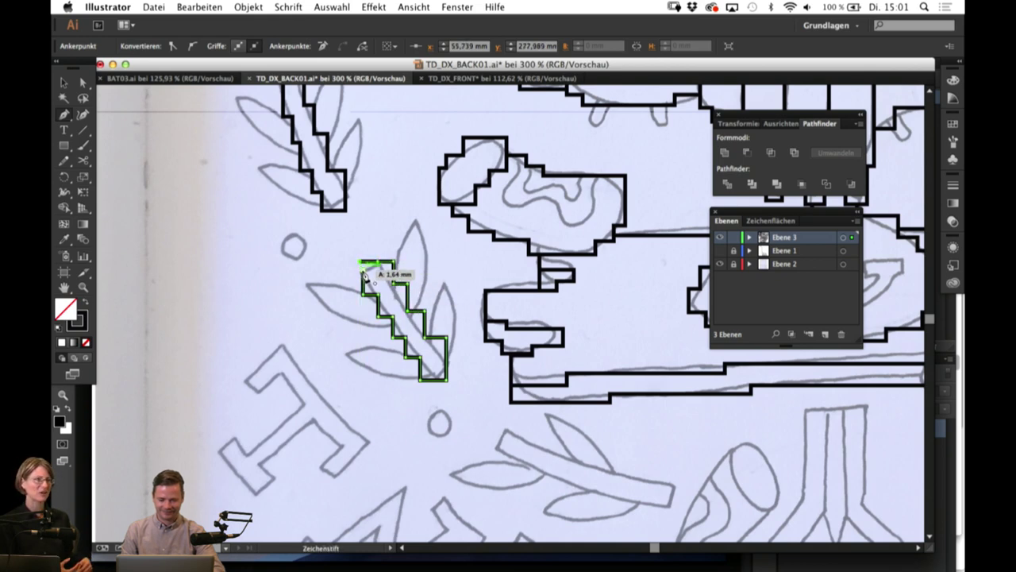
left_click(365, 275)
left_click(387, 283)
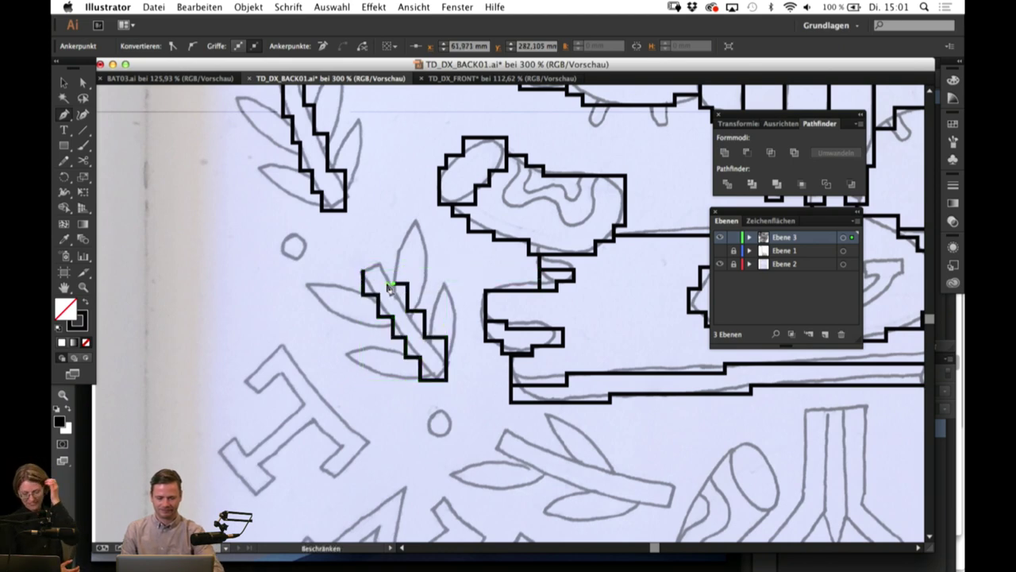
left_click(364, 271, "shift")
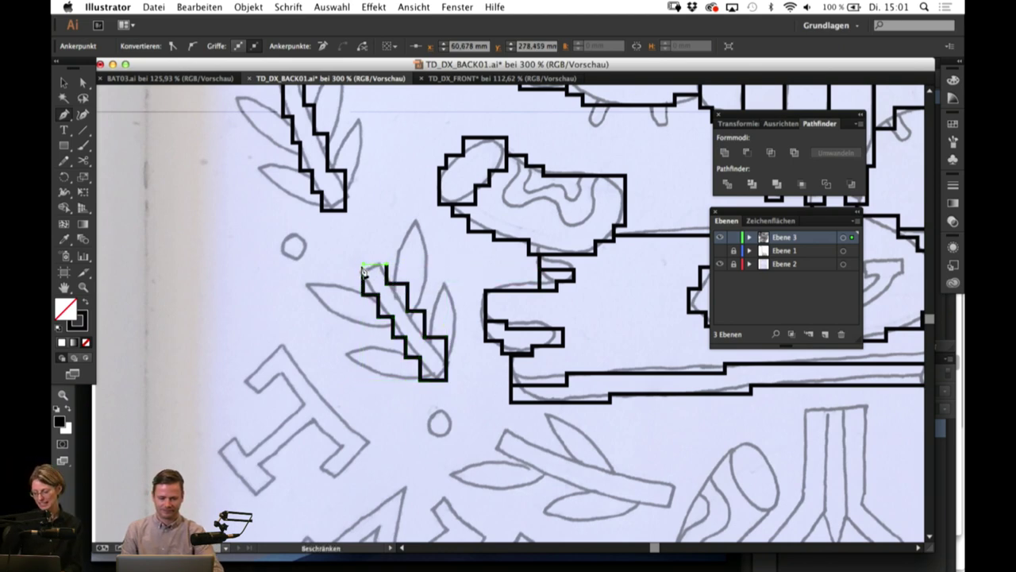
left_click(364, 273, "shift")
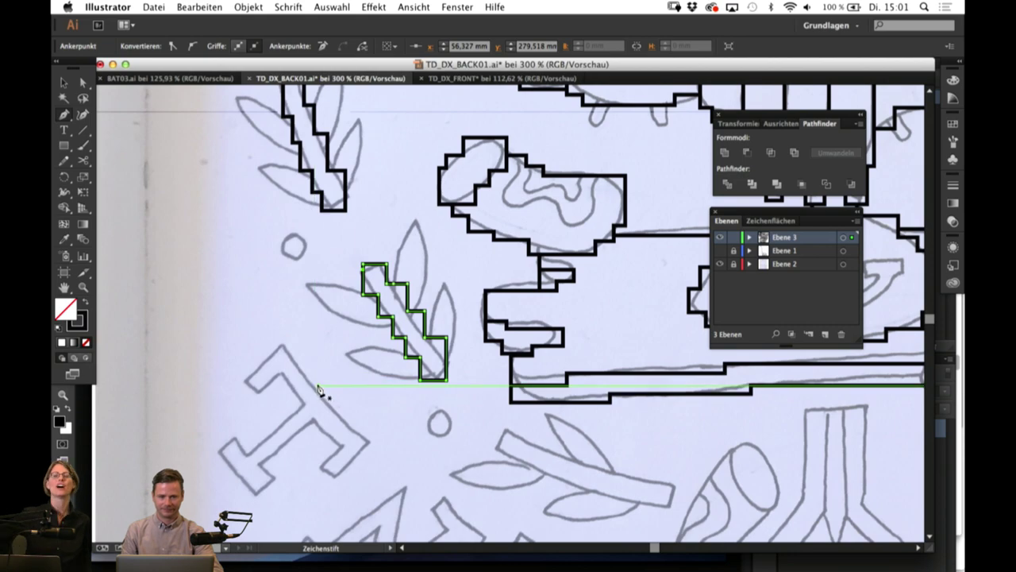
Step: Trace the lower edge and blunt right end of the nearly horizontal twig stem above the letters N and Y as a stepped path
left_click_drag(323, 394, 326, 321)
left_click_drag(408, 334, 296, 265)
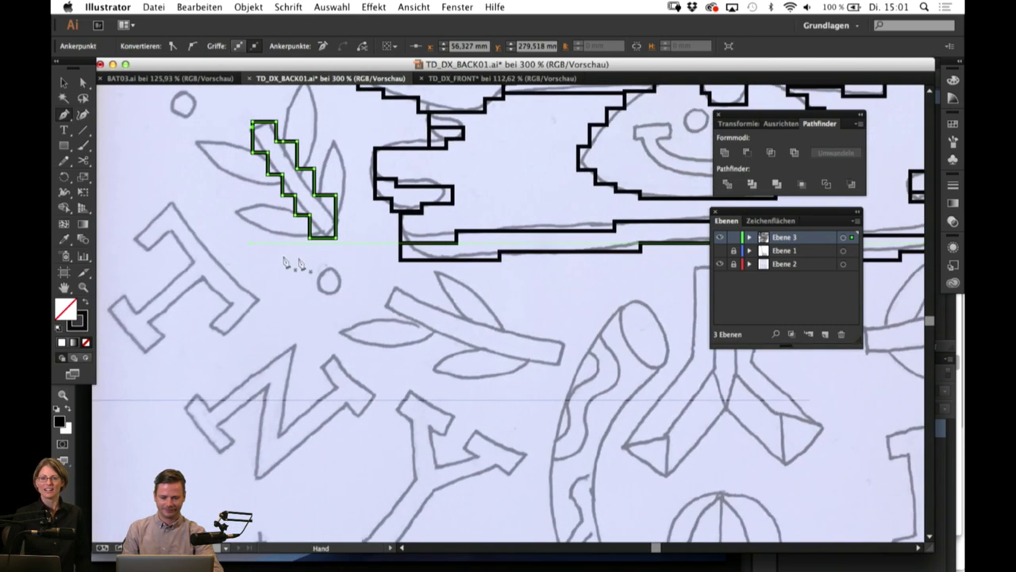
left_click(392, 289)
left_click(391, 319)
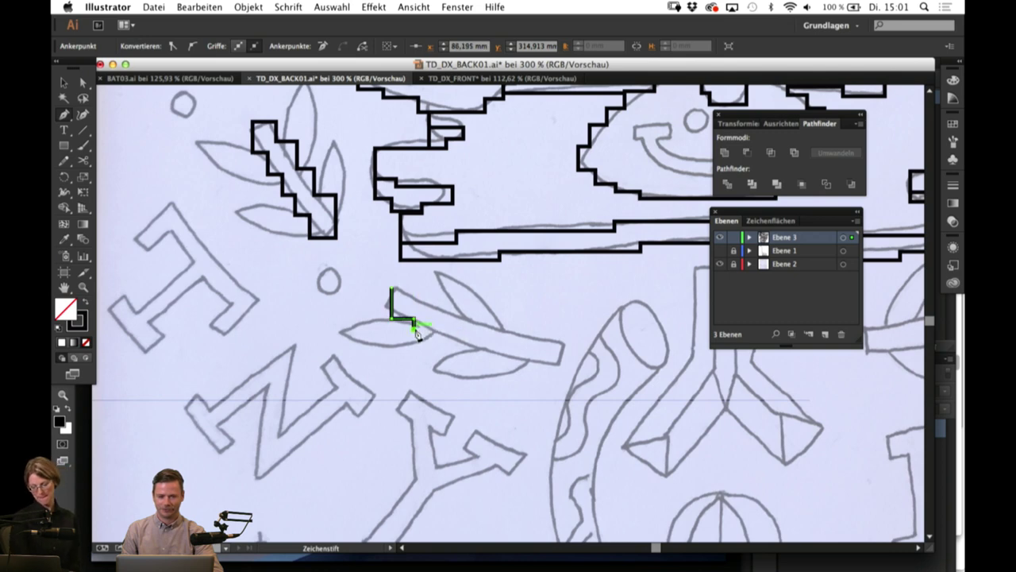
left_click(432, 328)
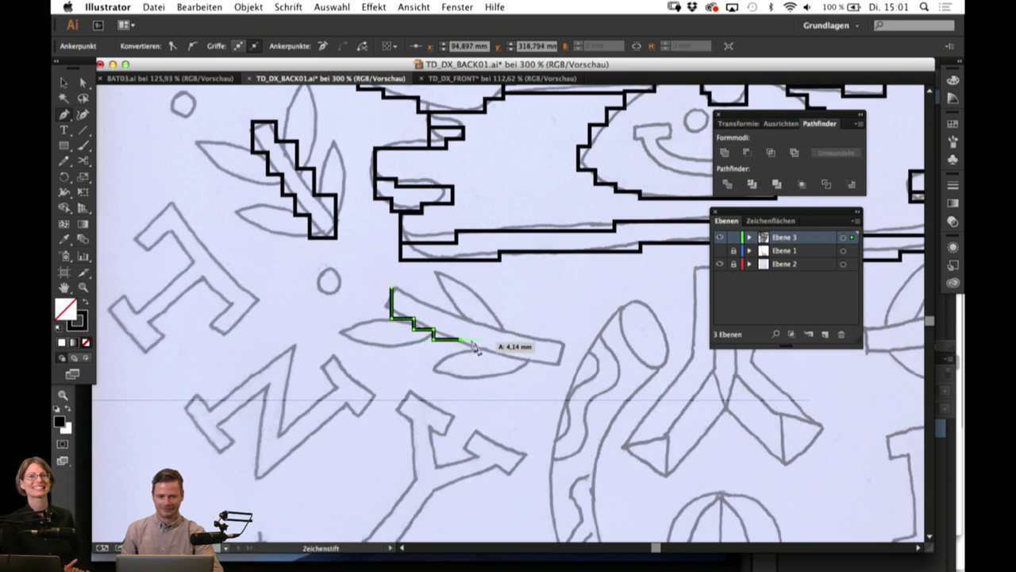
left_click(461, 351)
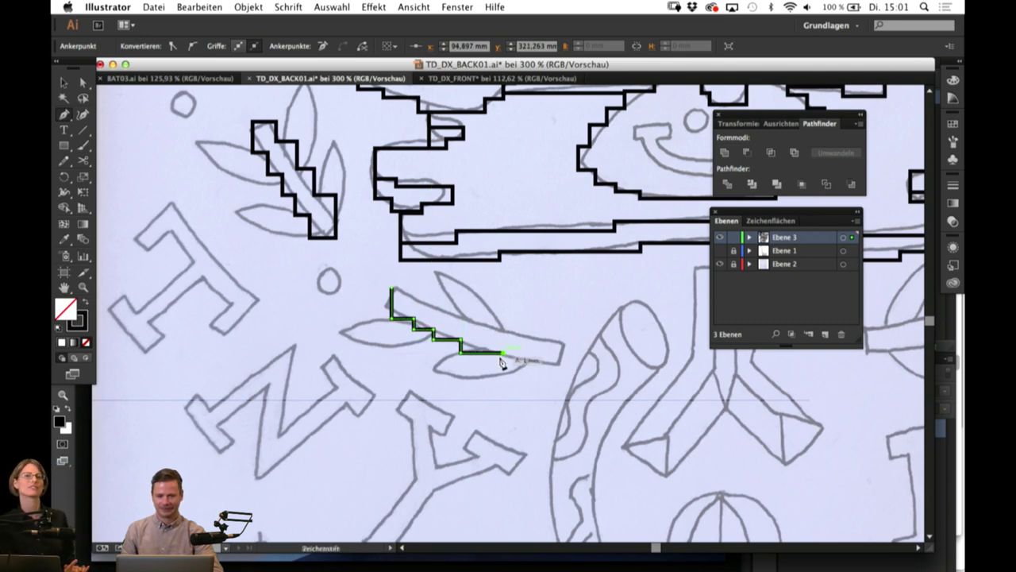
left_click(502, 367)
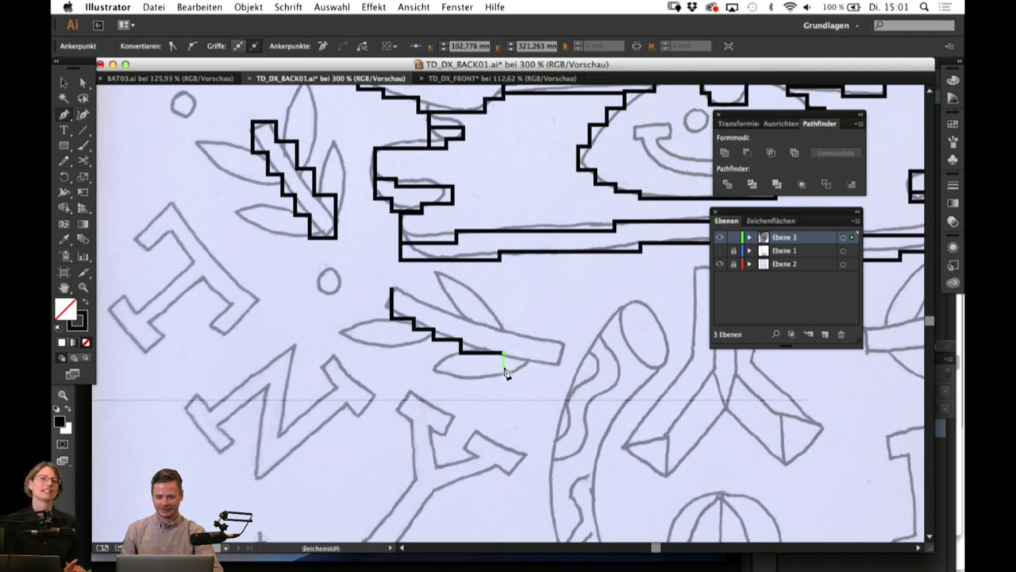
left_click(559, 366)
left_click(559, 341)
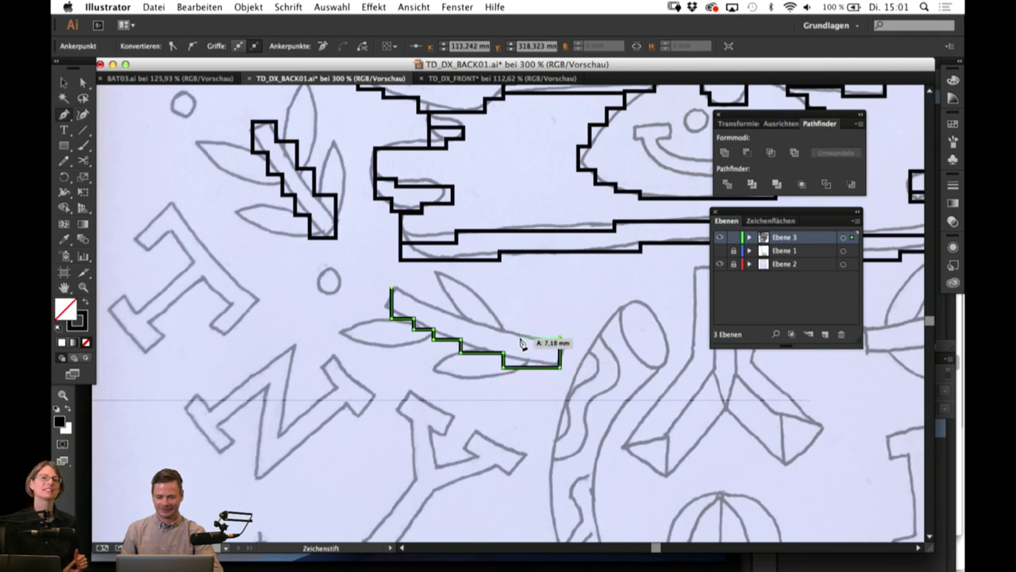
Step: Step the path back along the stem's upper edge, close it at its starting corner, and deselect the outline
left_click(470, 325)
left_click(470, 309)
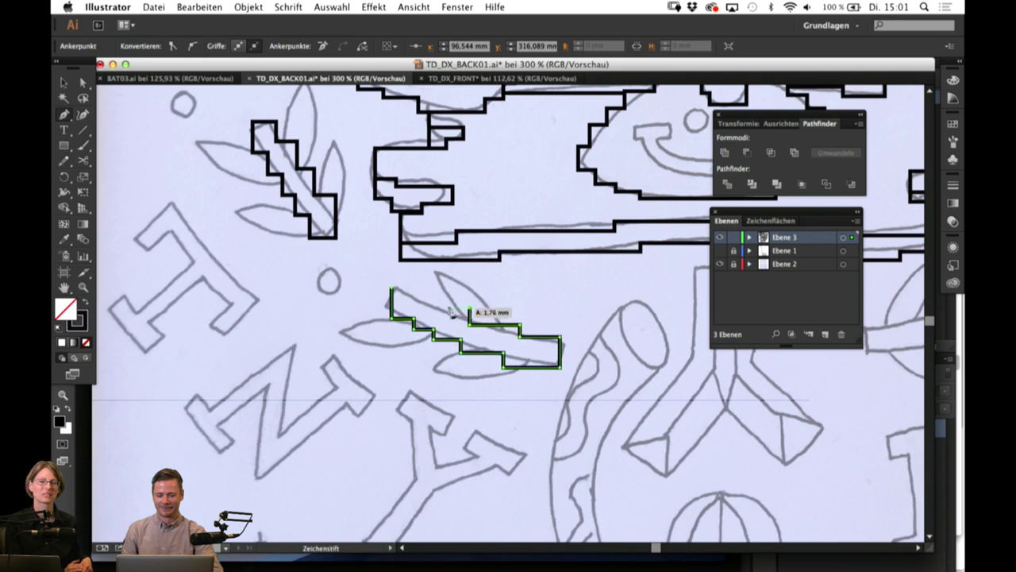
left_click(439, 309)
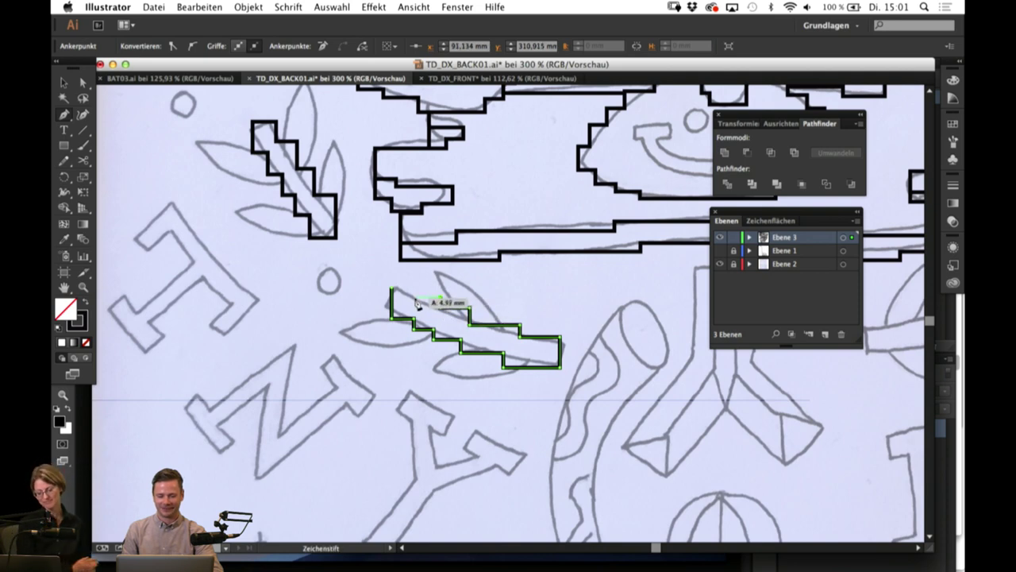
left_click(410, 295)
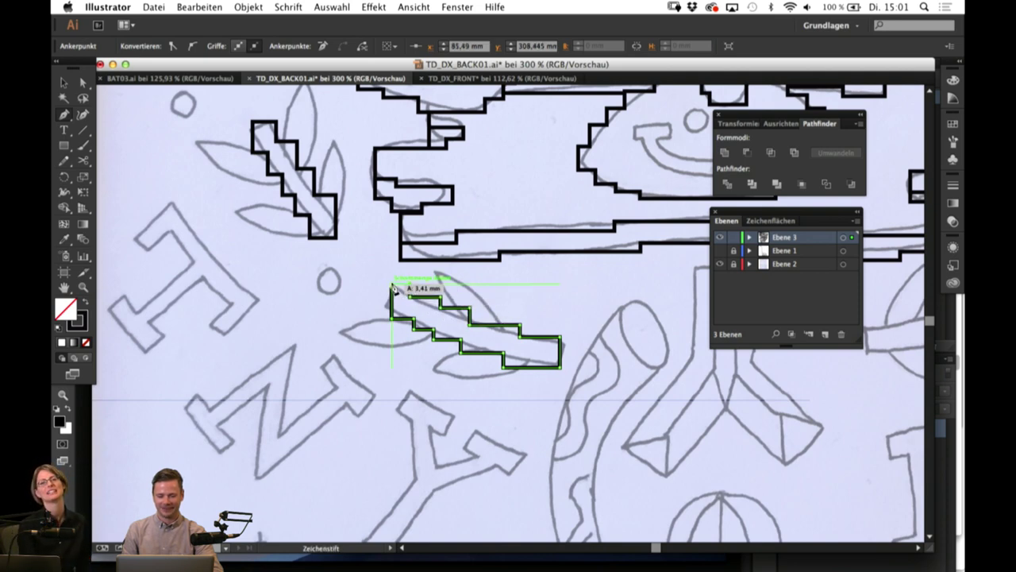
left_click(392, 294)
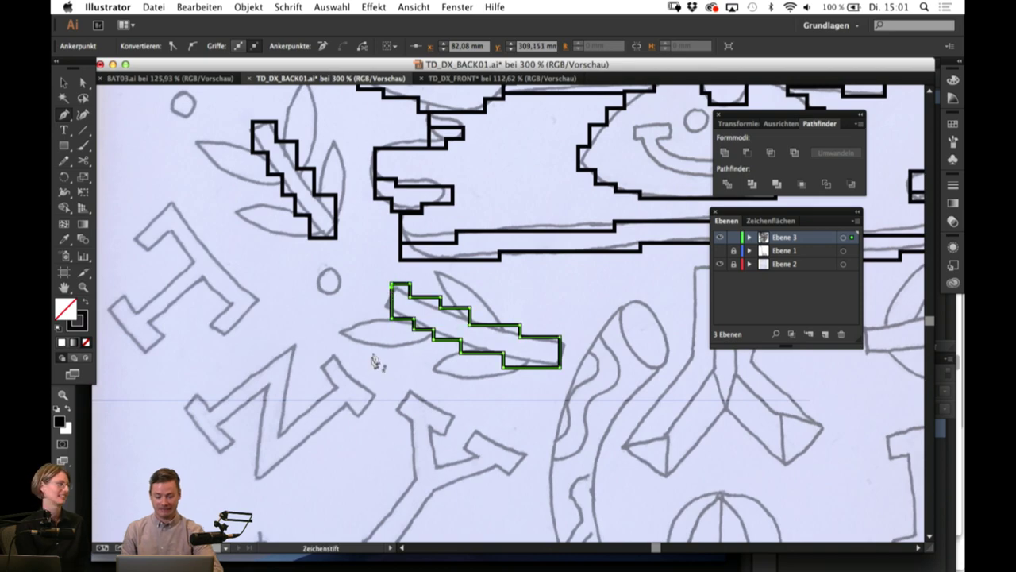
key("v")
left_click(346, 412)
Step: Start a stepped path on the twig stem above the letter D, tracing its left end and lower edge
left_click_drag(366, 432, 243, 360)
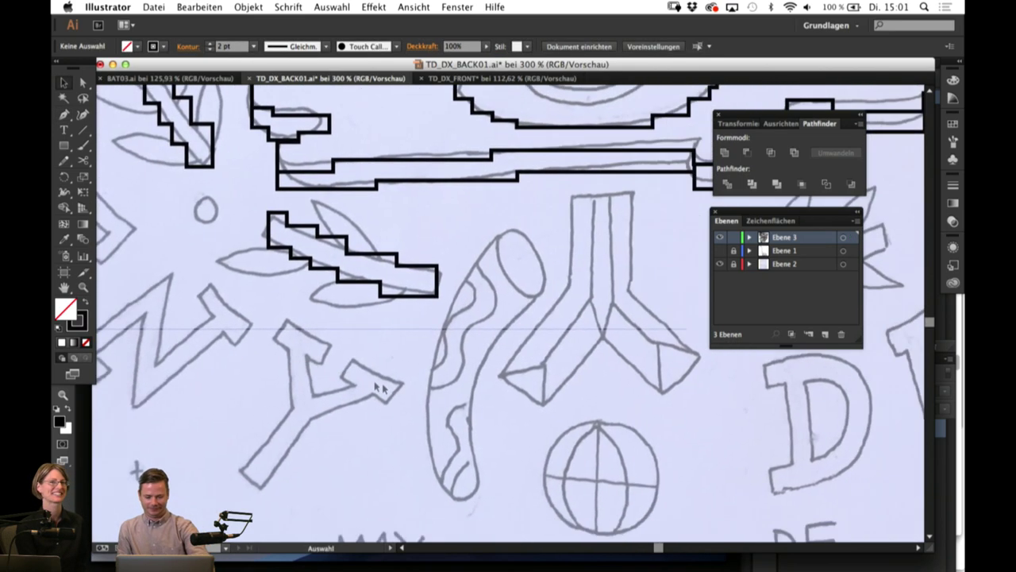
key("p")
scroll(389, 373, "right", 5)
scroll(413, 342, "up", 2)
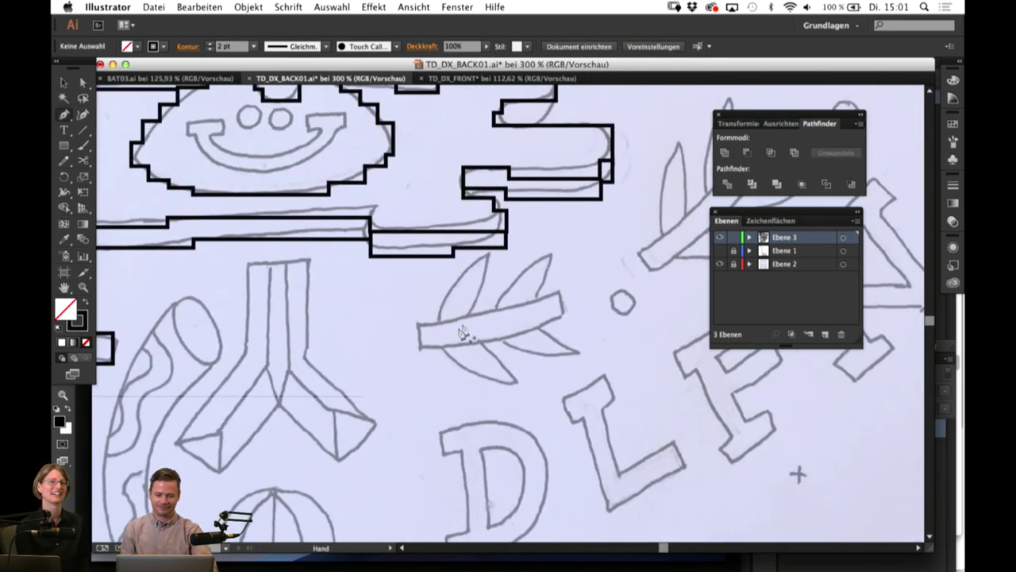
left_click(417, 323)
left_click(417, 350)
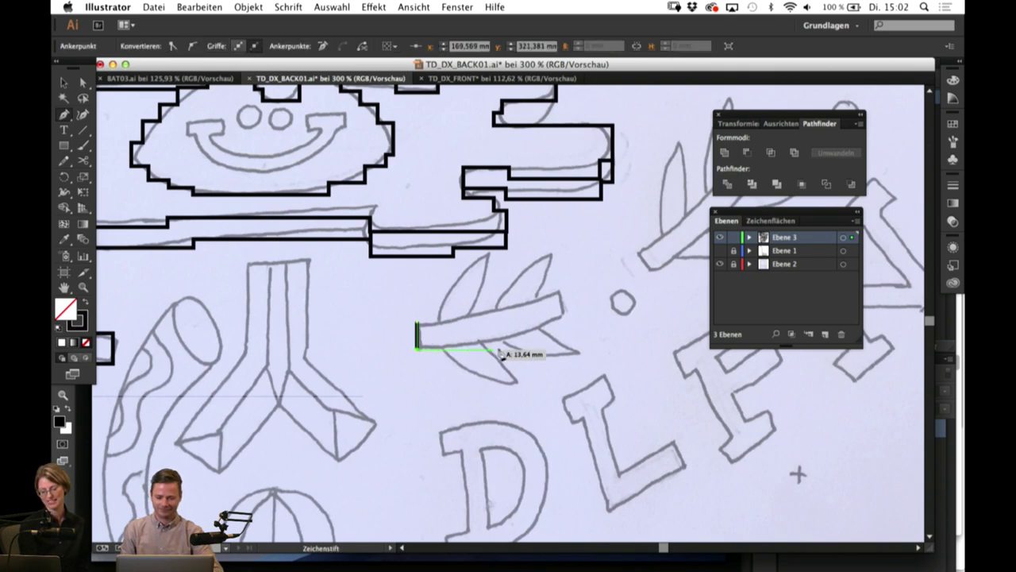
left_click(505, 350)
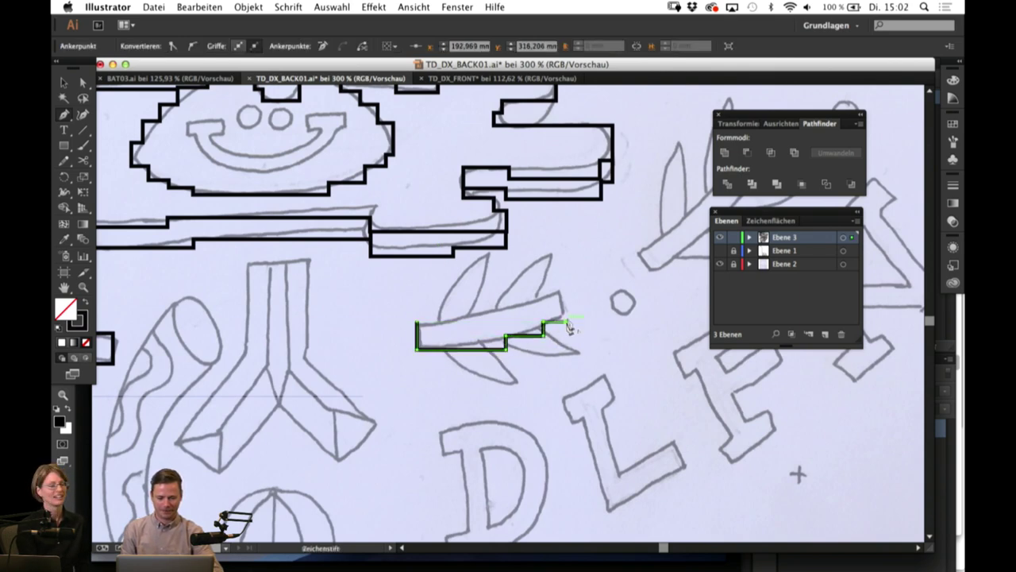
Step: Trace that stem's upper edge back in steps, close the outline at its left end, and deselect it
left_click(513, 311)
left_click(476, 310)
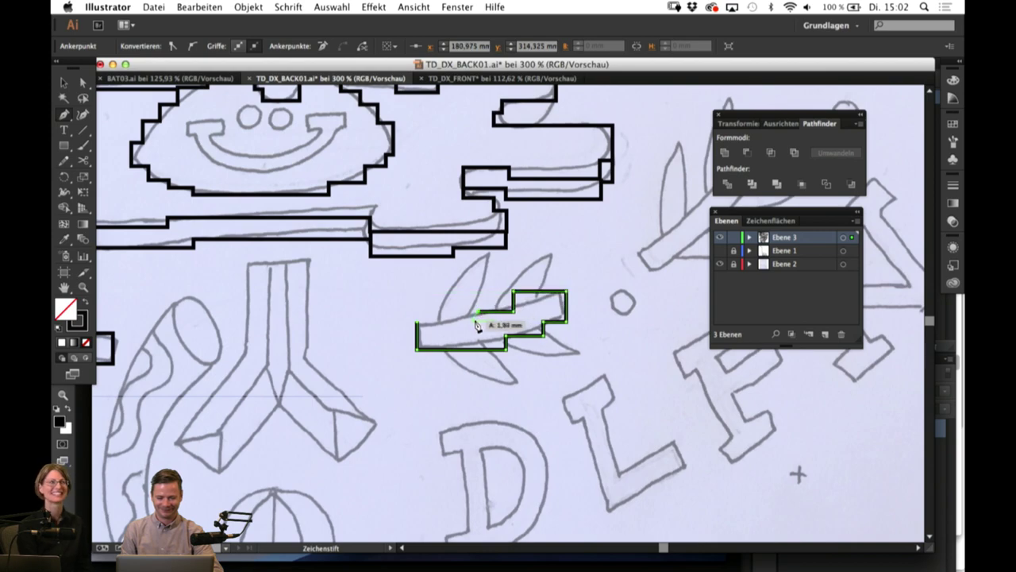
left_click(417, 324)
key("v")
left_click(590, 378)
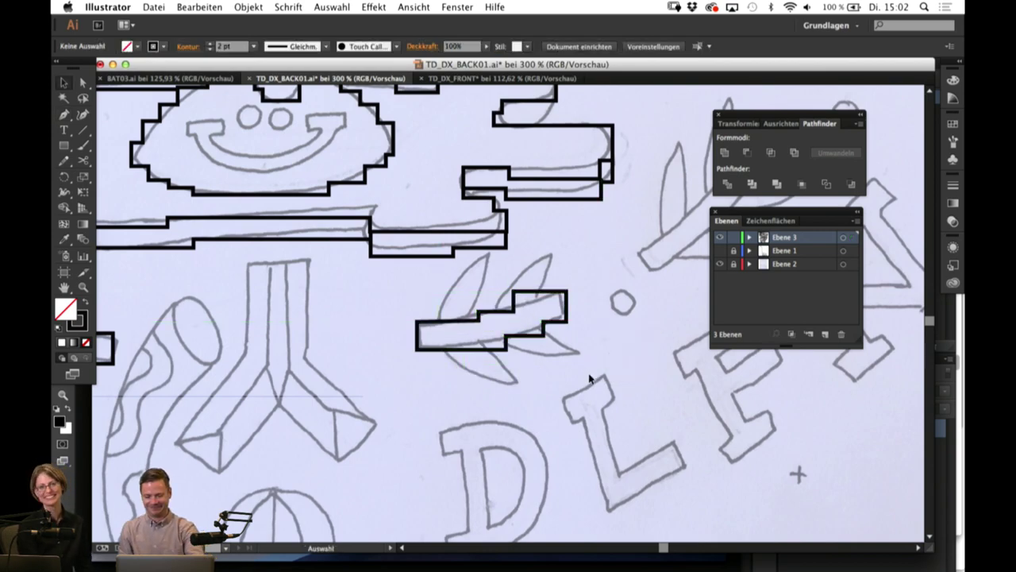
Step: Trace the base and right edge of the diagonal twig stem above the letter F as a stepped path climbing to its upper tip
key("p")
key("space")
left_click_drag(636, 280, 439, 409)
left_click(444, 374)
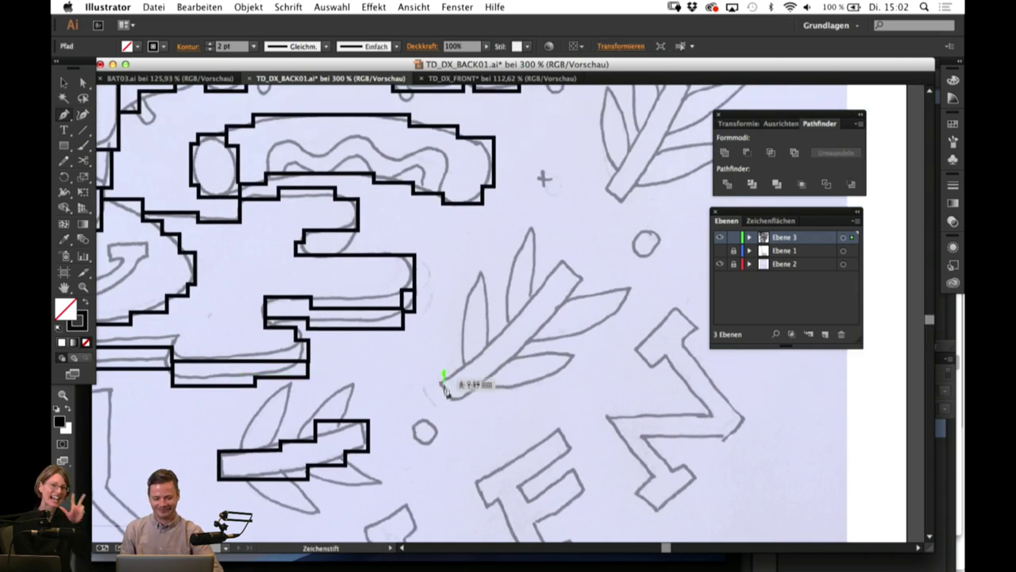
left_click(444, 400)
left_click(468, 385)
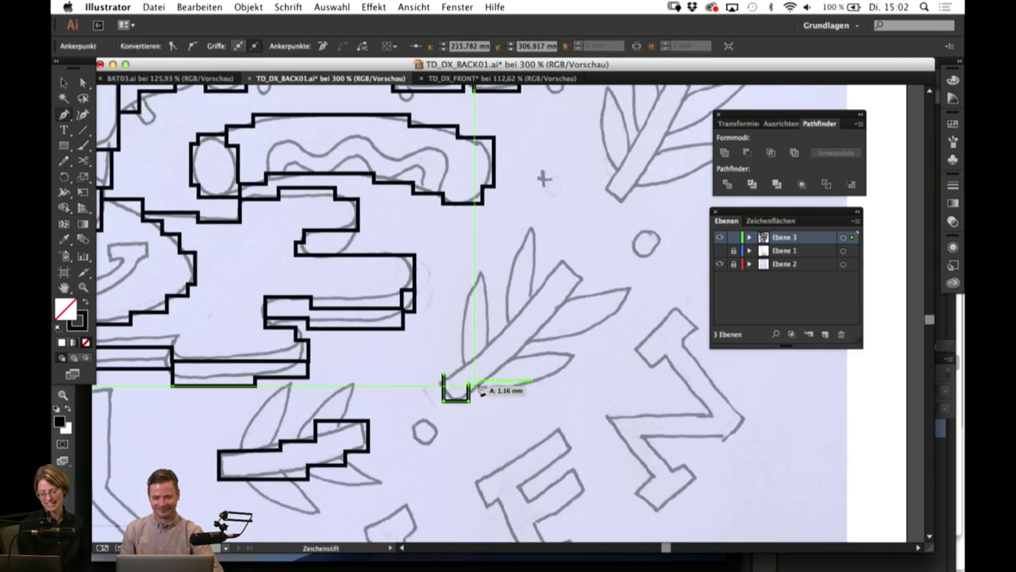
left_click(494, 384)
left_click(494, 369)
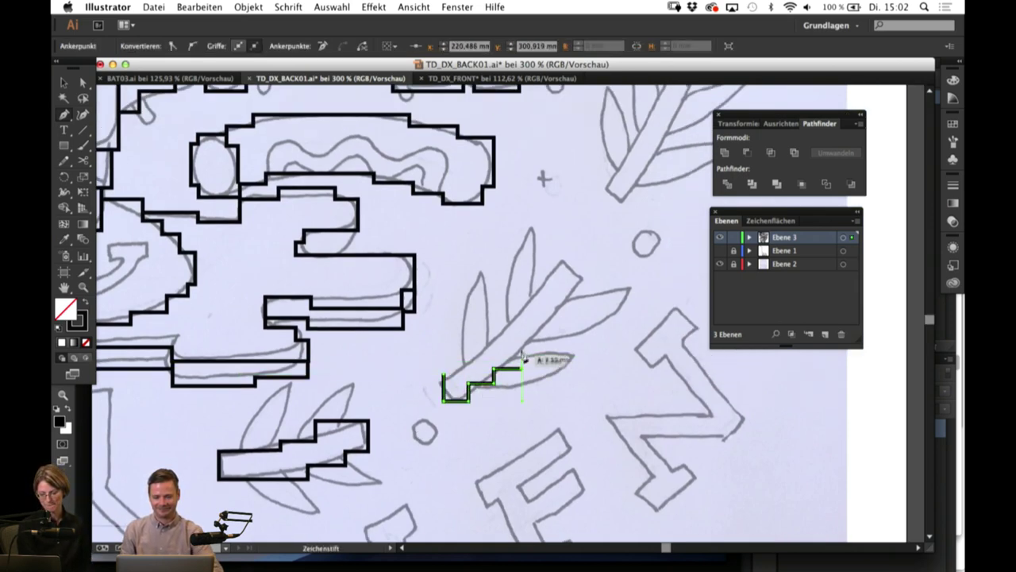
left_click(521, 348)
left_click(543, 330)
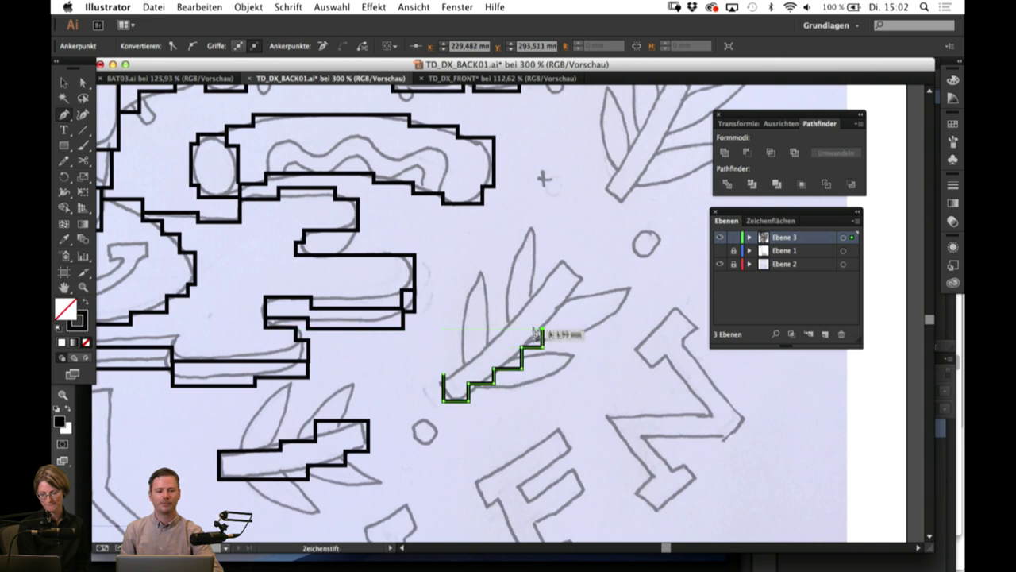
left_click(562, 329)
left_click(561, 306)
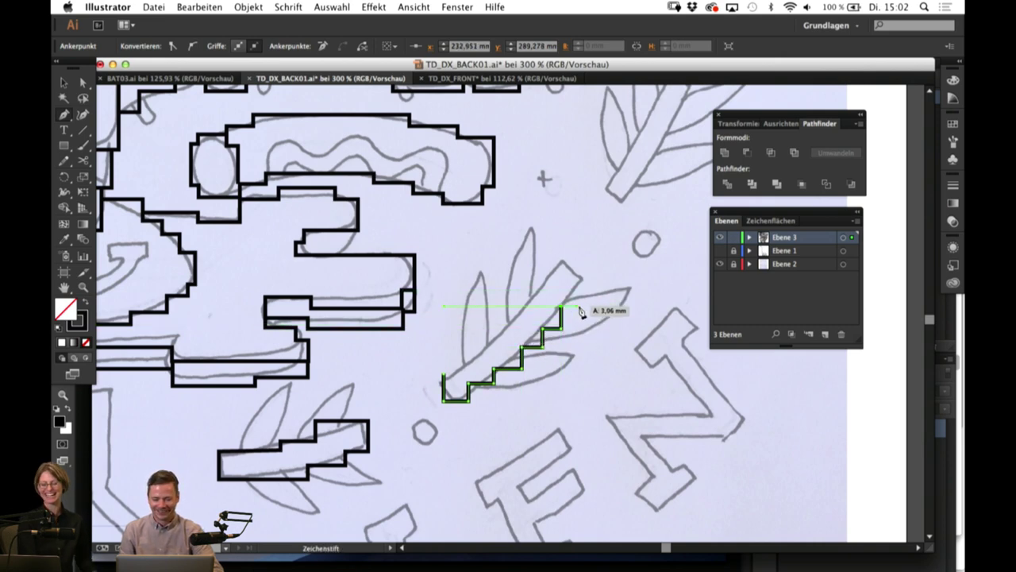
left_click(579, 259)
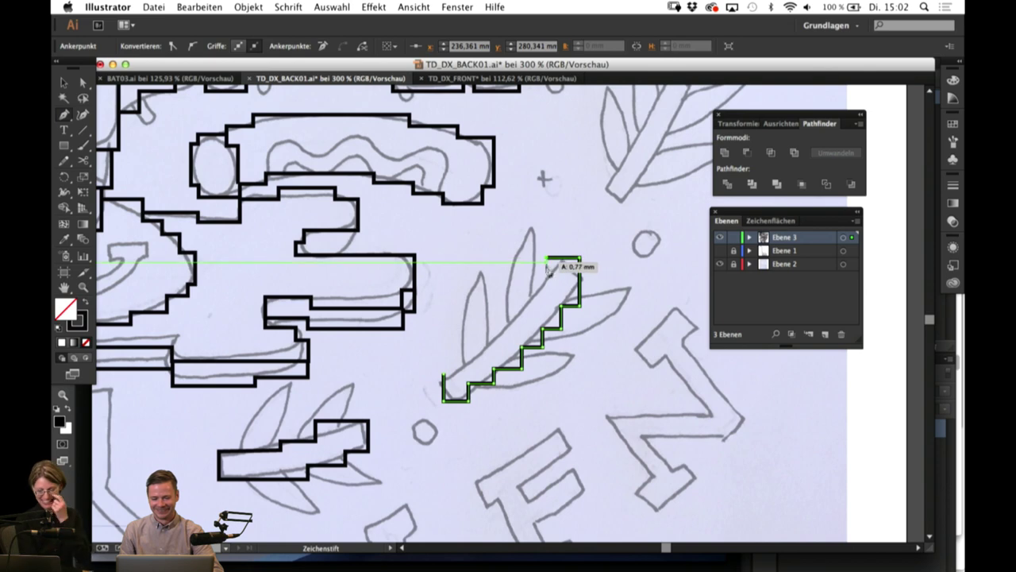
Step: Cap the diagonal stem's tip, step the path down its left edge, and close the outline at the base
left_click(547, 258)
left_click(547, 283)
left_click(529, 282)
left_click(529, 302)
left_click(512, 302)
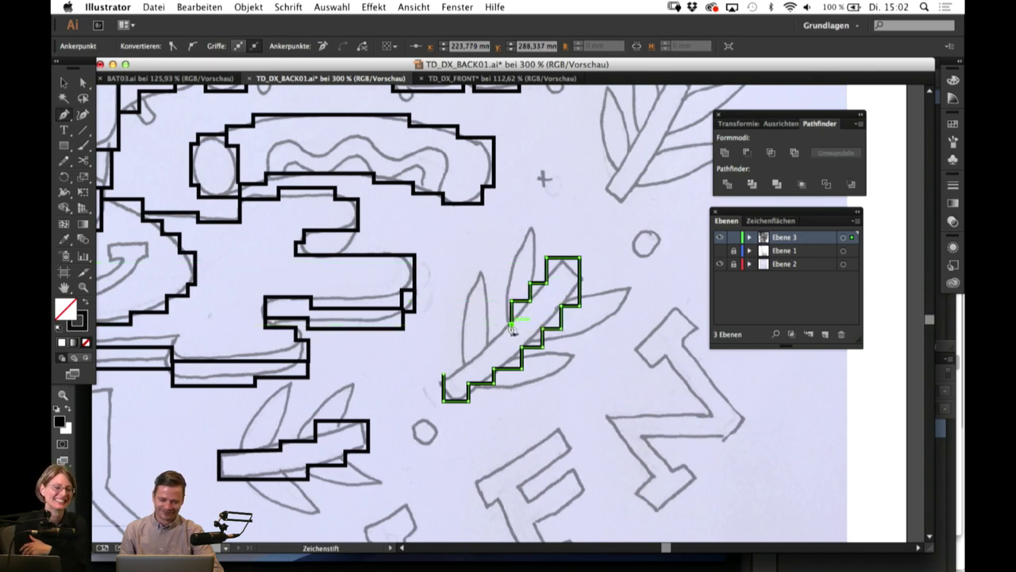
left_click(512, 322)
left_click(494, 321)
left_click(493, 339)
left_click(474, 339)
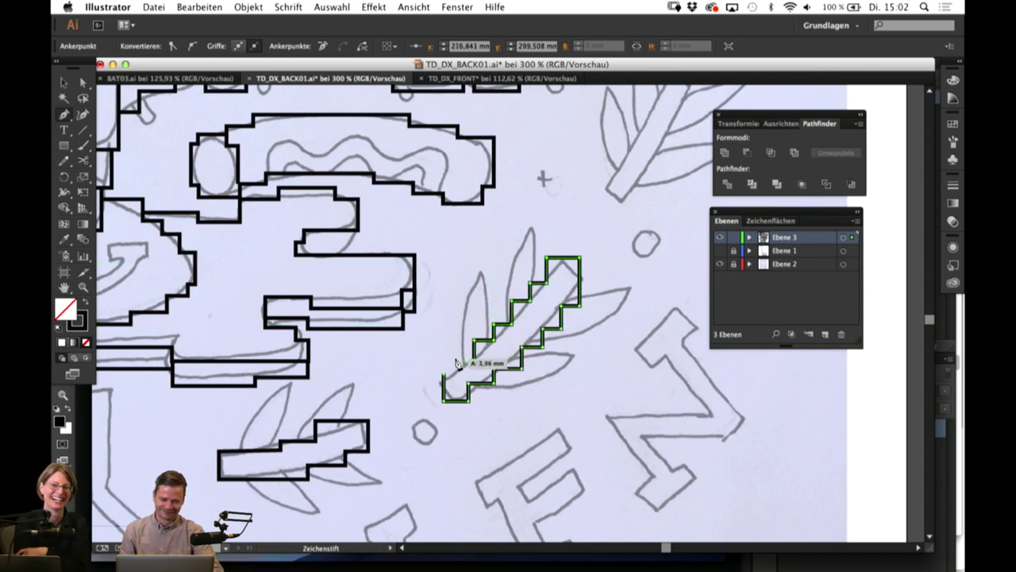
left_click(456, 362)
left_click(456, 374)
left_click(444, 374)
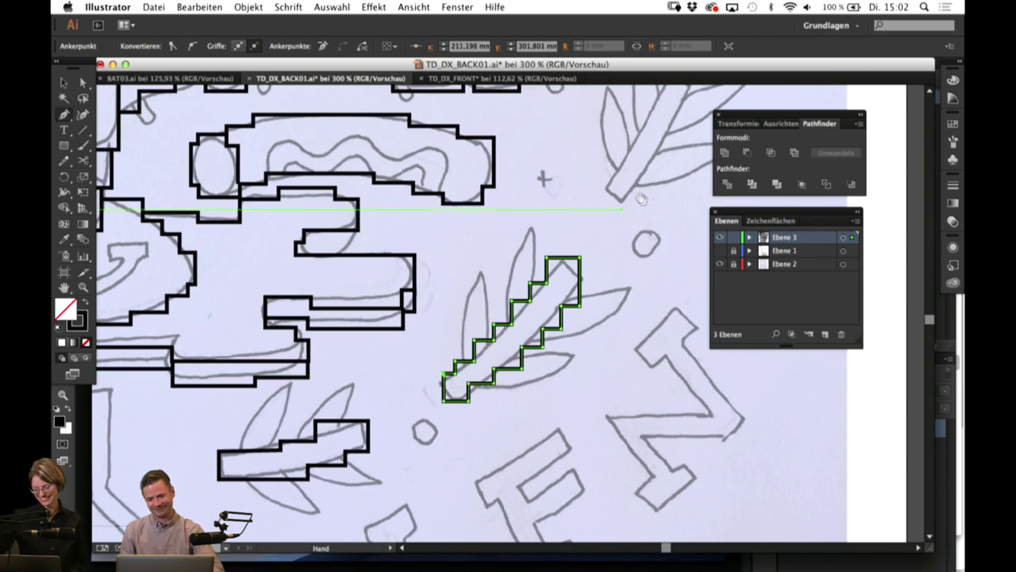
Step: Start a stepped path at the upper tip of the twig stem above the letter N, tracing its left edge down toward the base
scroll(447, 381, "up", 5)
left_click(541, 238)
left_click(542, 260)
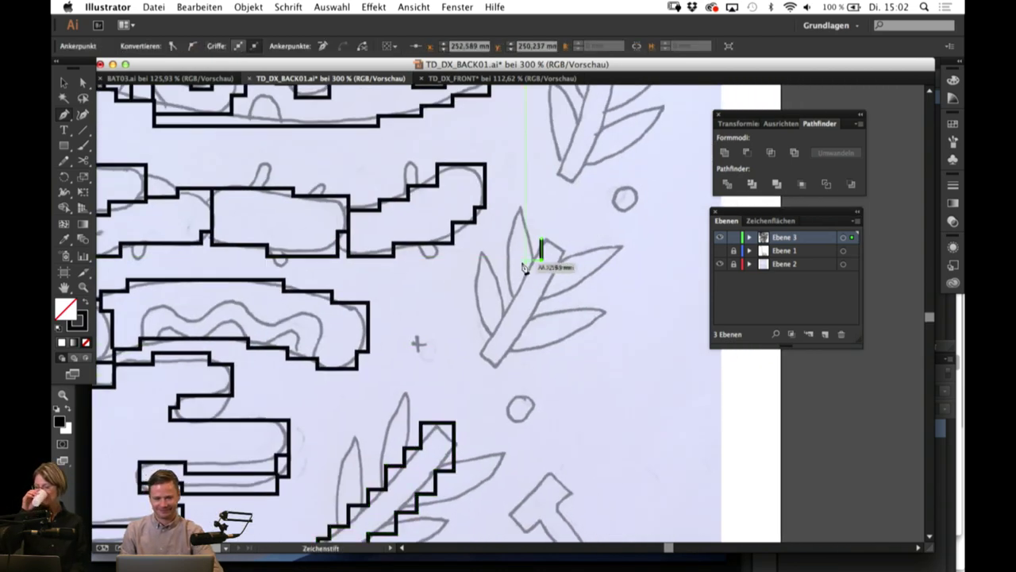
left_click(522, 260)
left_click(521, 287)
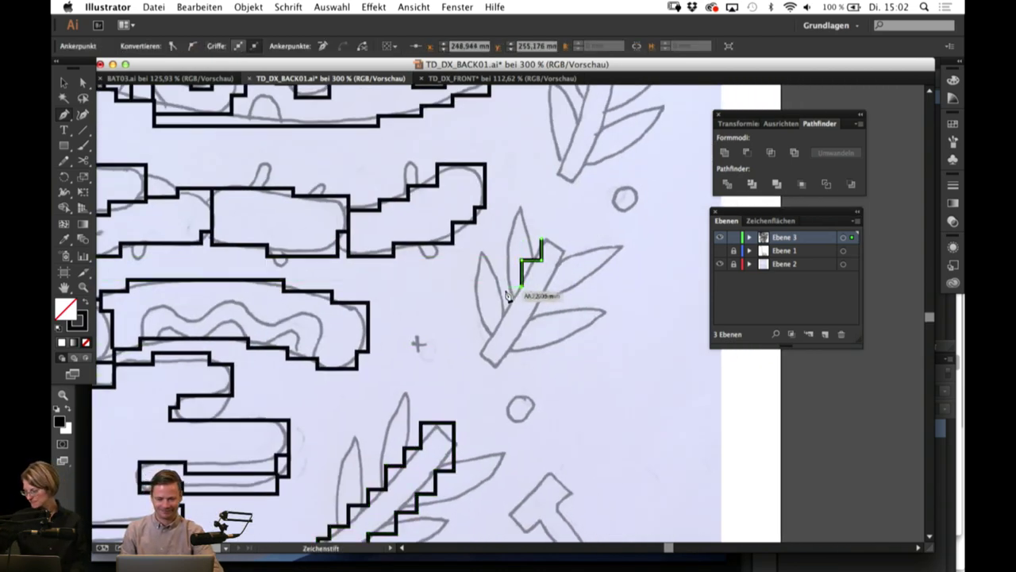
left_click(490, 310)
left_click(489, 334)
left_click(475, 333)
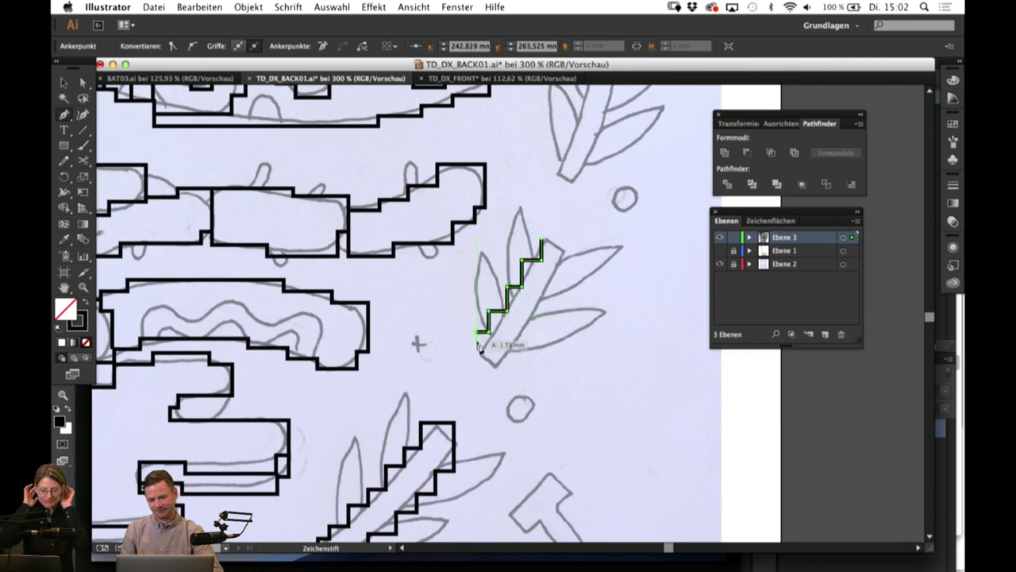
Step: Trace that stem's base and right edge in steps back up to the tip and close the outline
left_click(474, 368)
left_click(509, 367)
left_click(531, 342)
left_click(531, 313)
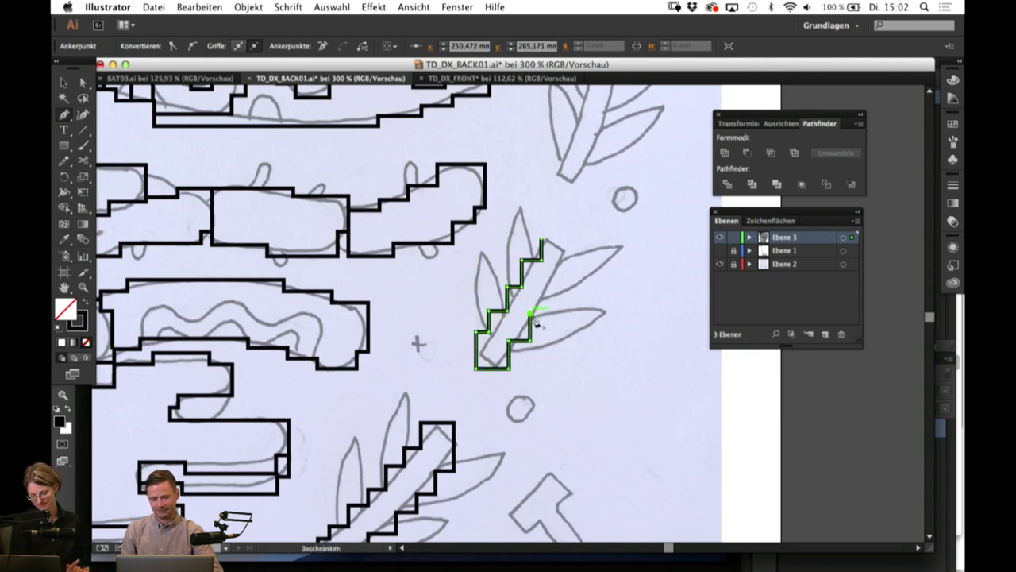
left_click(544, 313)
left_click(545, 280)
left_click(558, 279)
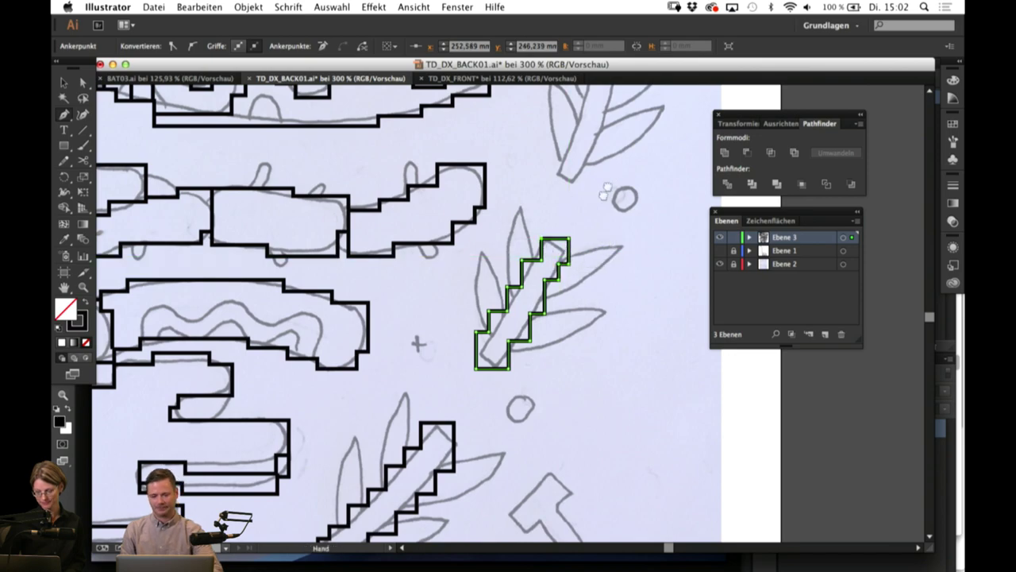
Step: Trace the left edge of the next twig stem above it as a stepped path descending from its tip toward its base
scroll(553, 246, "up", 5)
scroll(554, 246, "right", 1)
left_click(547, 211)
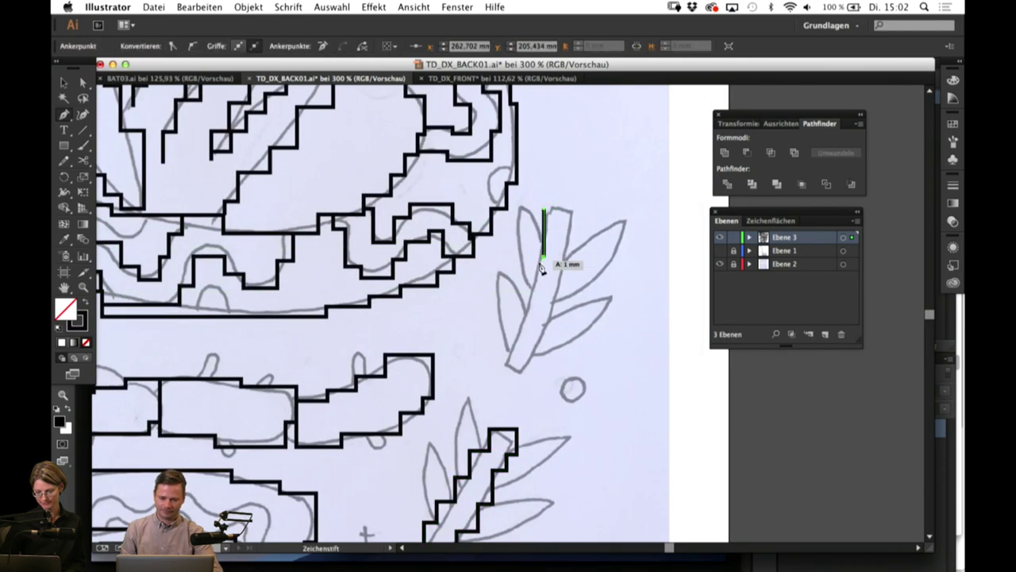
left_click(534, 256)
left_click(534, 297)
left_click(516, 298)
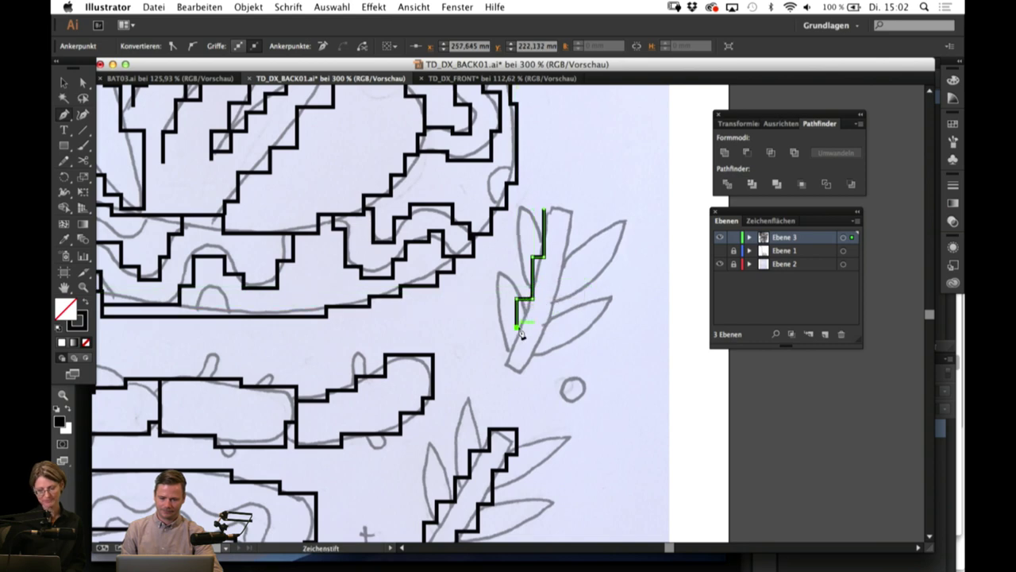
left_click(516, 327)
left_click(506, 327)
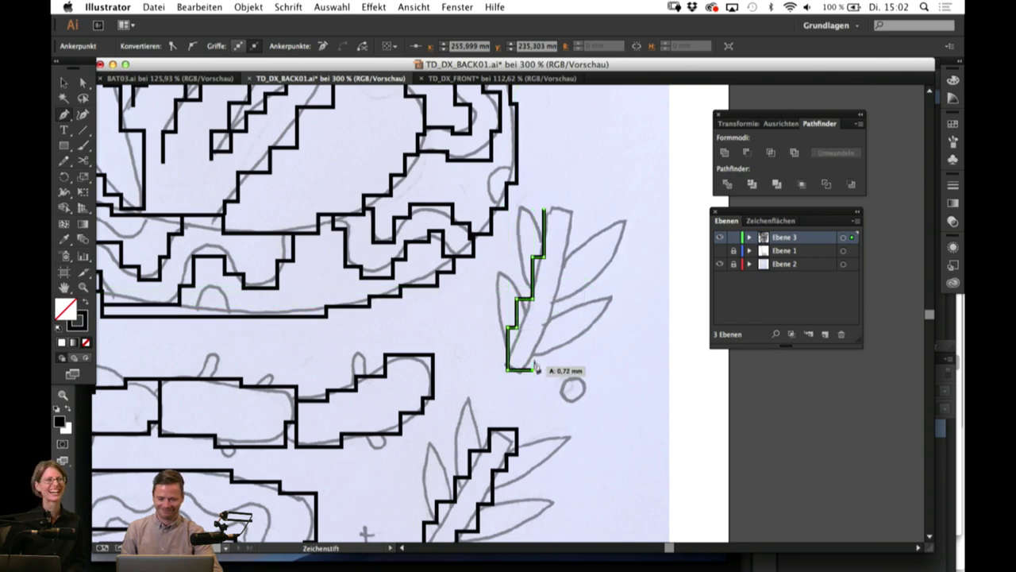
Step: Step the path across the upper twig stem's base, up its right edge, and close the outline across the tip
left_click(534, 369)
left_click(534, 348)
left_click(546, 348)
left_click(547, 314)
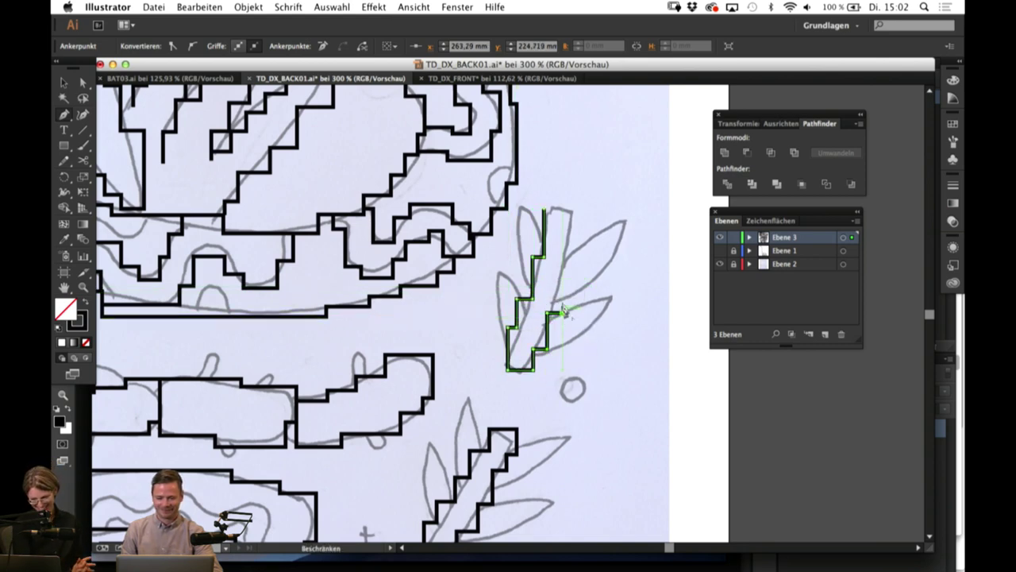
left_click(562, 312)
left_click(562, 262)
left_click(570, 262)
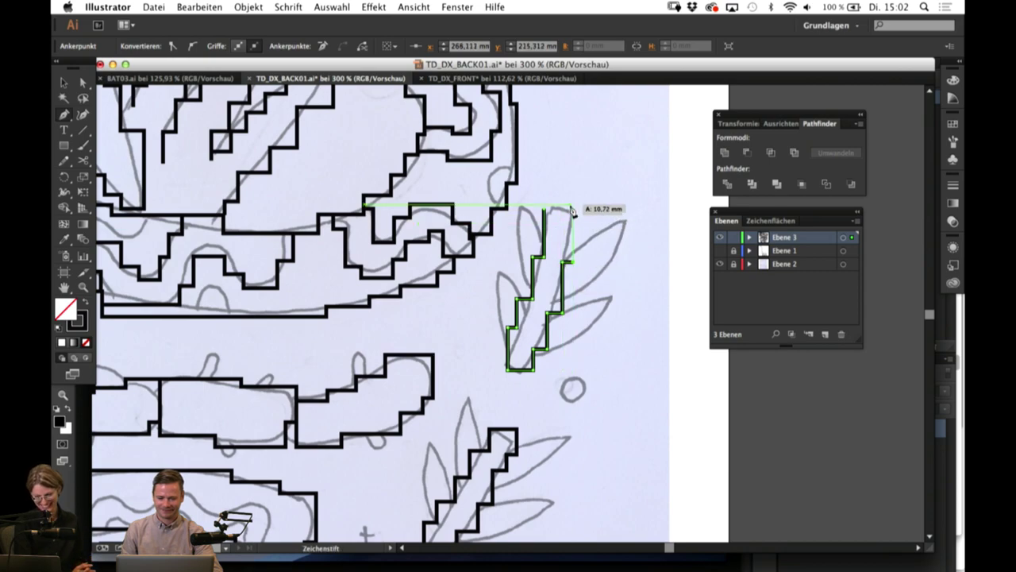
left_click(545, 208)
Step: Start outlining the inverted-Y shape above the globe, tracing its trunk's left side and left arm's outer edge in steps
key("space")
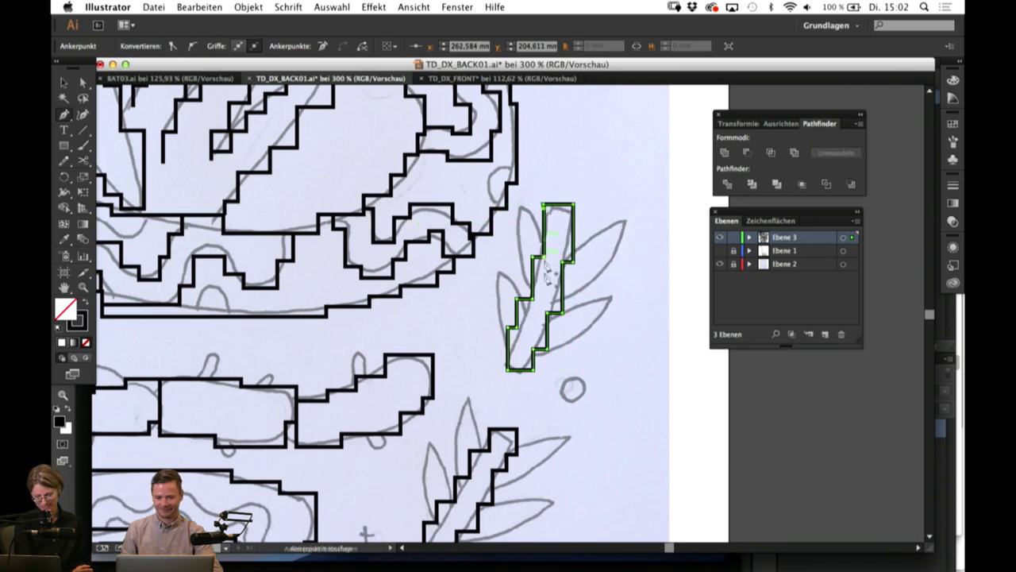
left_click_drag(543, 481, 549, 270)
left_click_drag(475, 366, 503, 197)
scroll(501, 199, "down", 5)
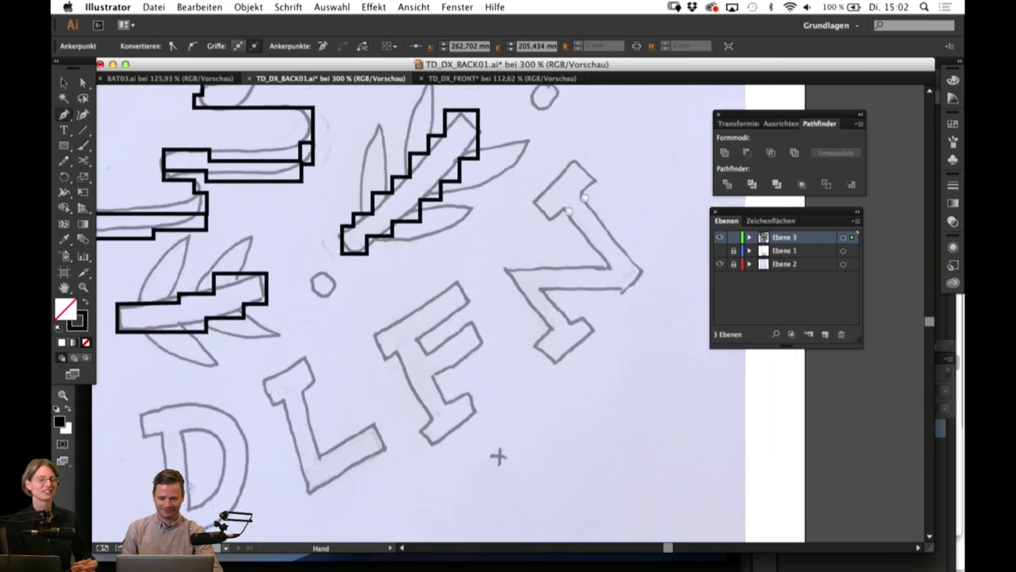
scroll(500, 453, "left", 6)
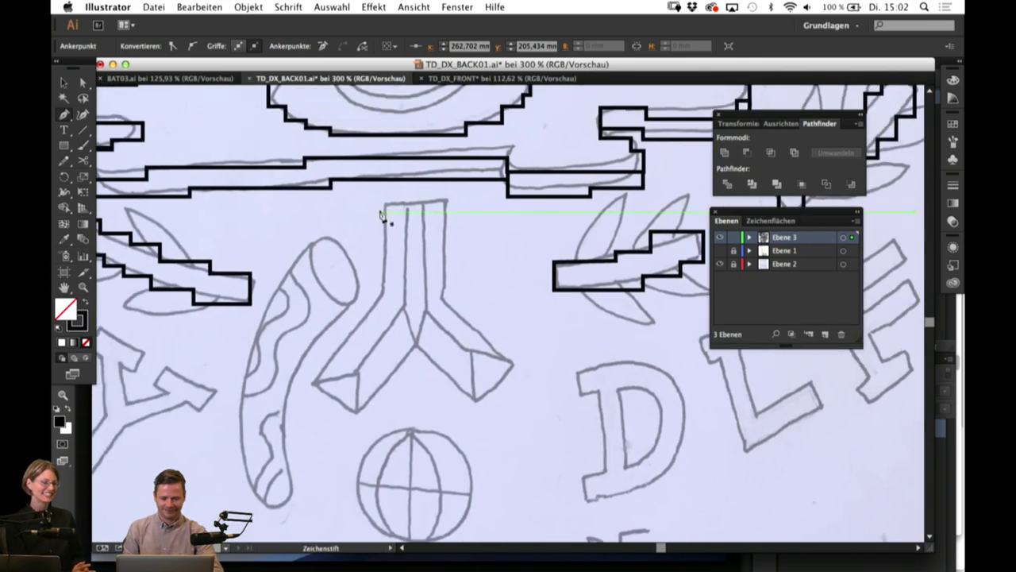
left_click(385, 205)
left_click(385, 295)
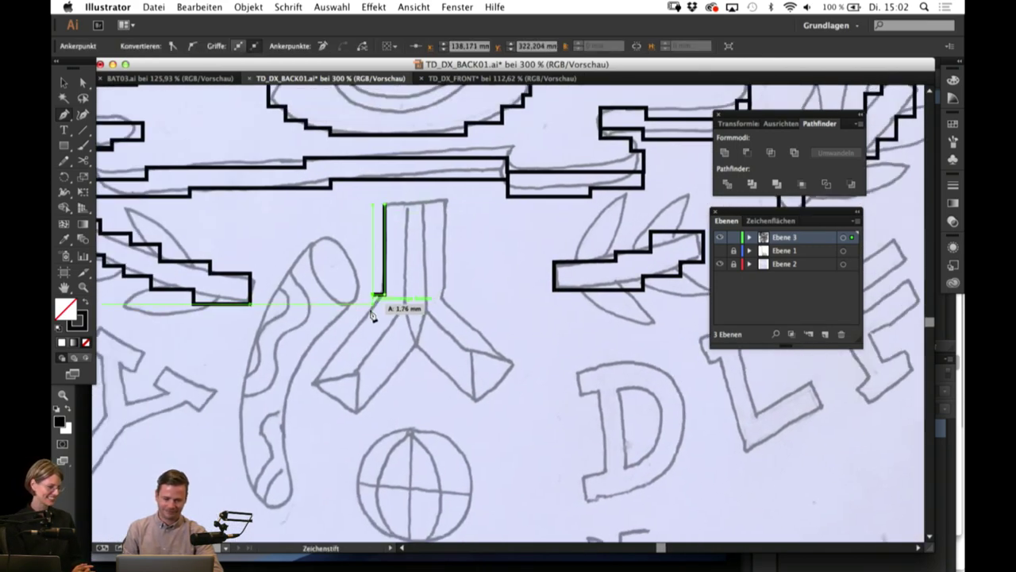
left_click(372, 305)
left_click(352, 335)
left_click(332, 335)
left_click(331, 359)
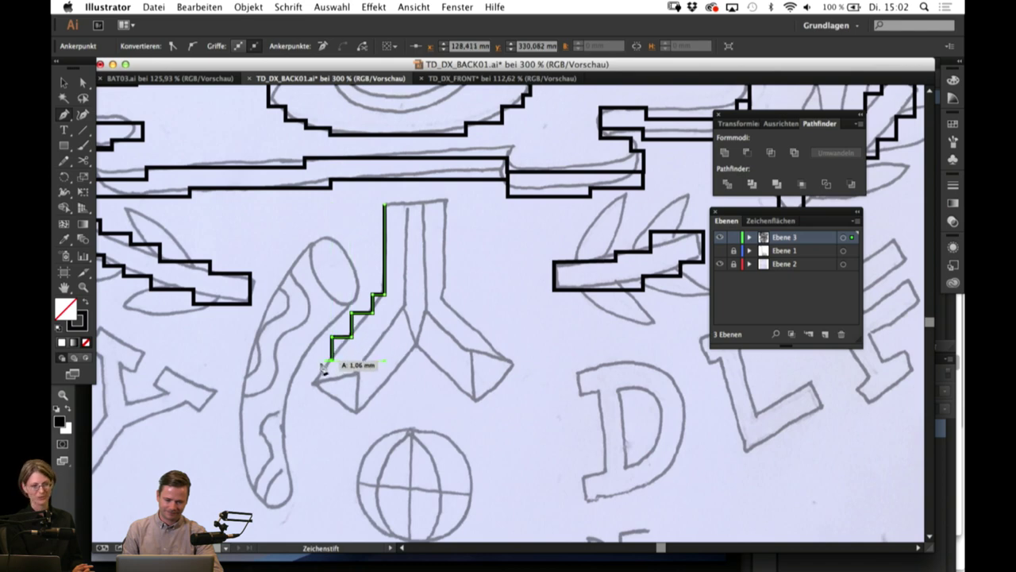
left_click(318, 359)
Step: Step the outline around the left arm's end and up its underside to the fork
left_click(329, 411)
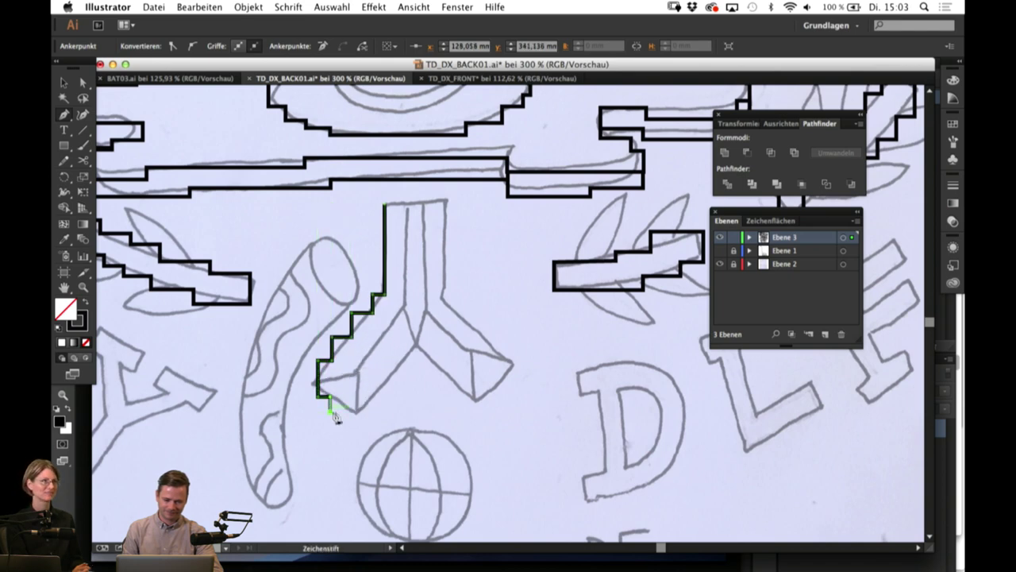
left_click(372, 412)
left_click(372, 391)
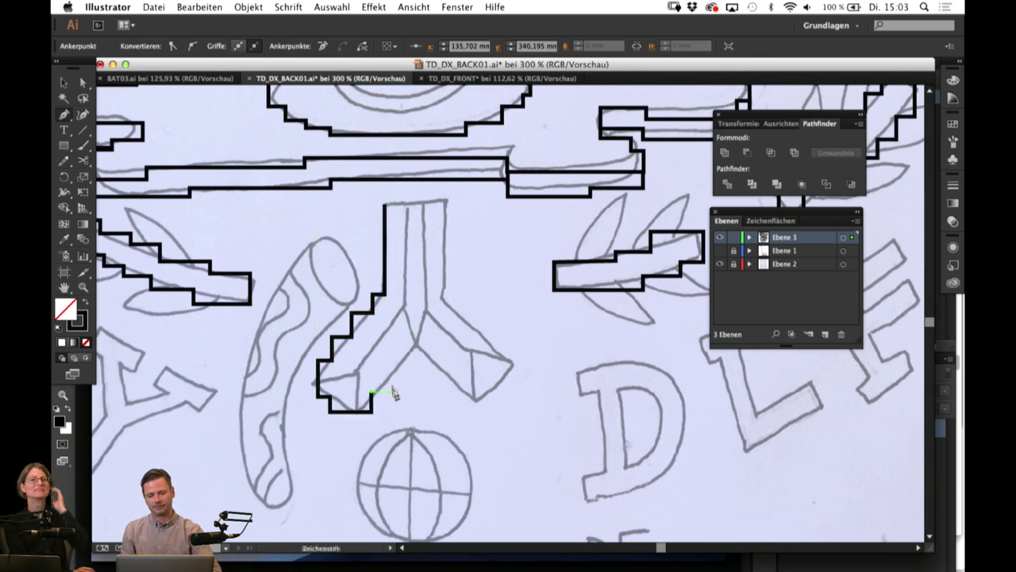
left_click(392, 391)
left_click(392, 372)
left_click(408, 372)
left_click(408, 351)
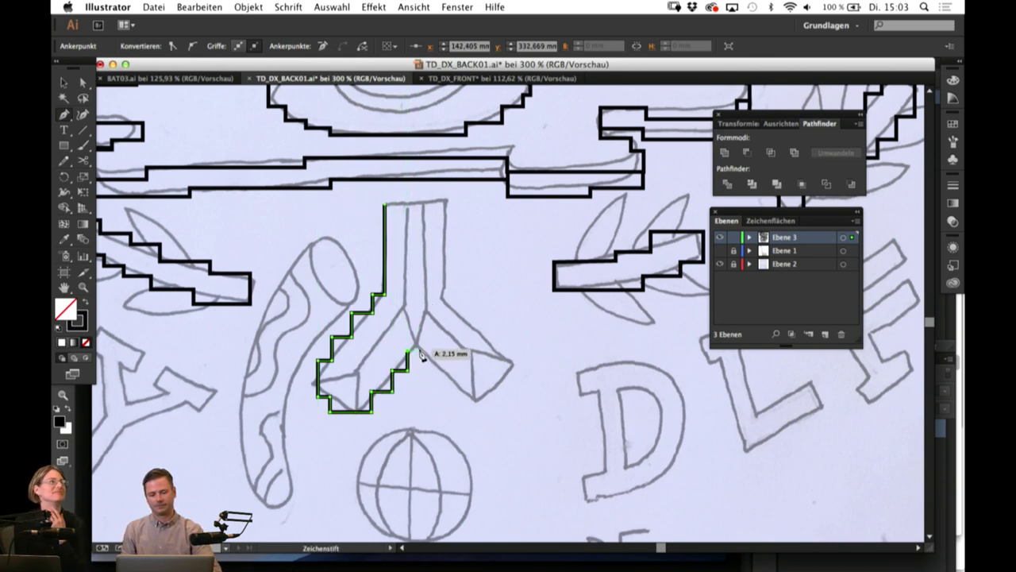
Step: Cross the fork and trace the right arm's underside and lower end in steps
left_click(428, 350)
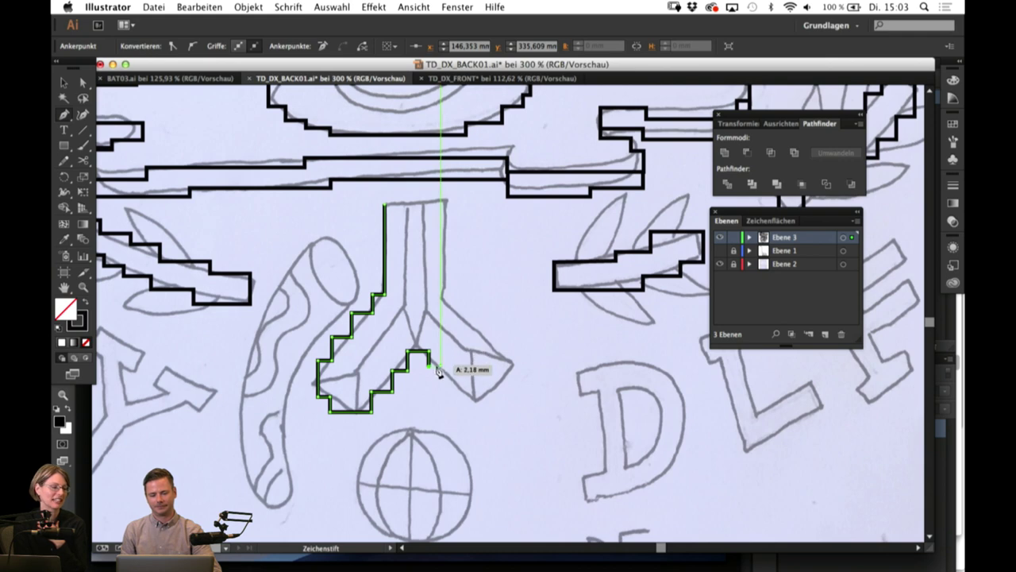
left_click(443, 365)
left_click(443, 380)
left_click(459, 381)
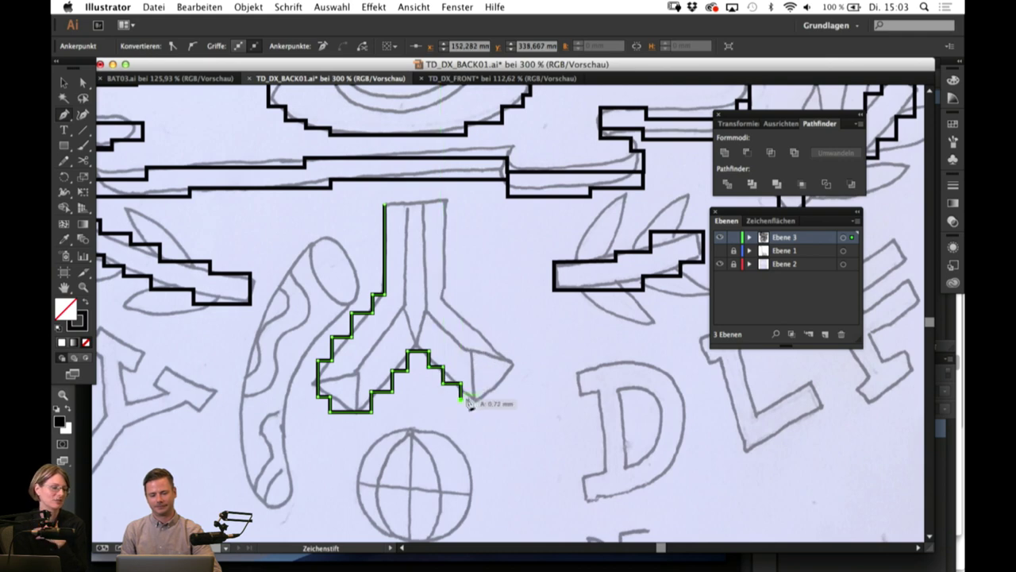
left_click(494, 401, "shift")
left_click(494, 384, "shift")
left_click(508, 384, "shift")
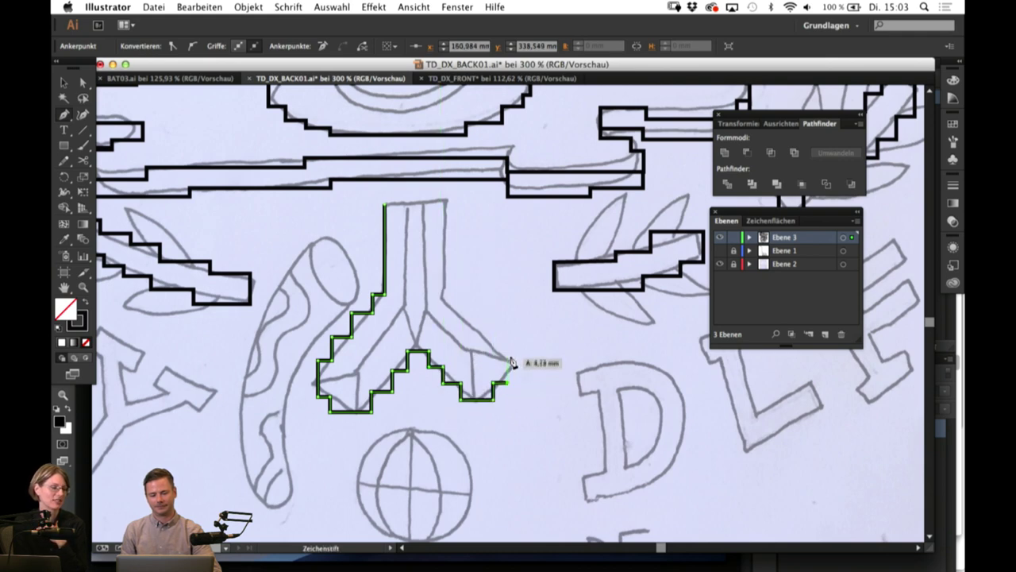
Step: Trace the right arm's outer end and step the path up its upper edge toward the trunk
left_click(509, 347, "shift")
left_click(491, 343)
left_click(491, 332)
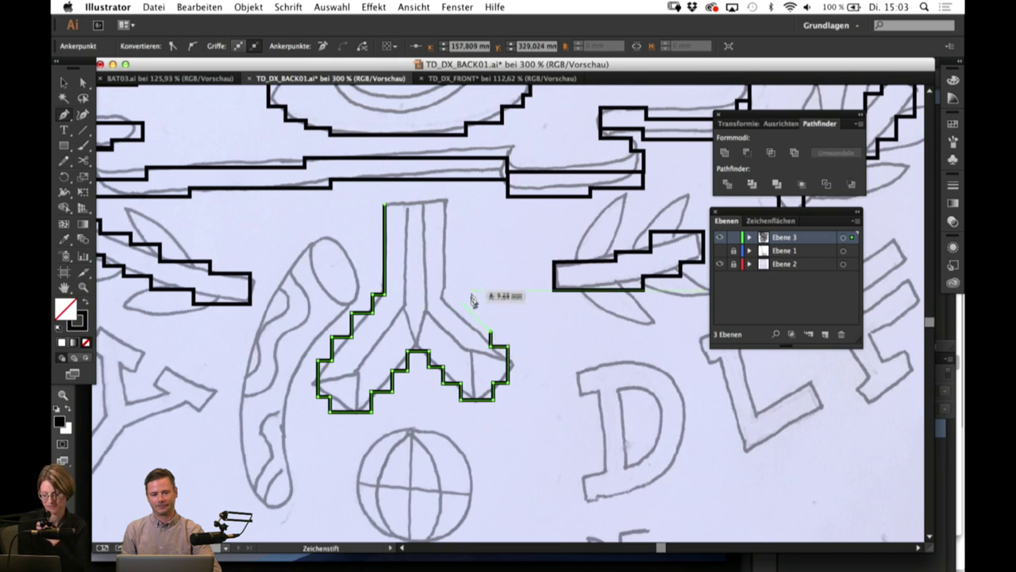
left_click(480, 322)
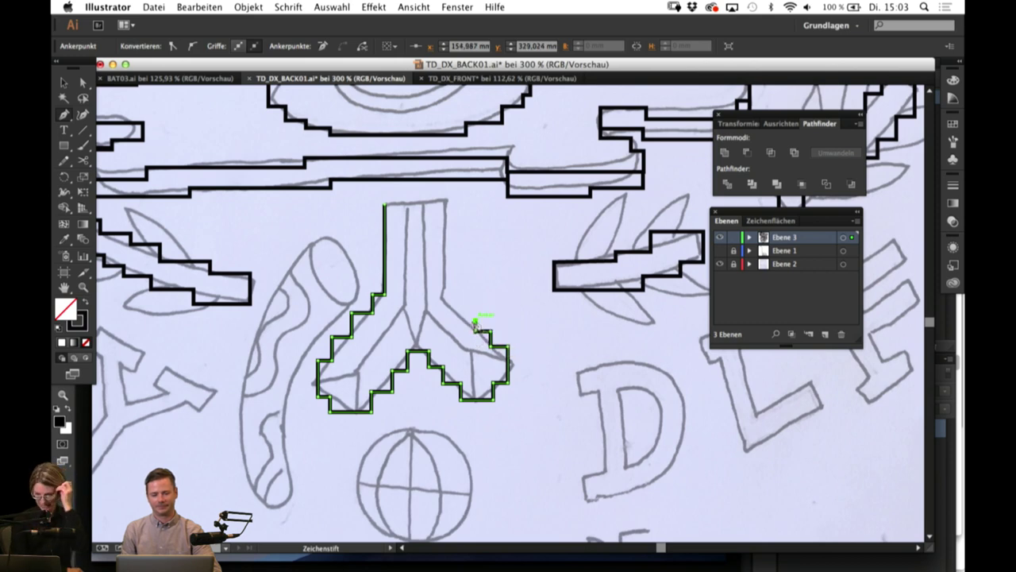
left_click(470, 321)
left_click(470, 314)
left_click(461, 313)
left_click(461, 304)
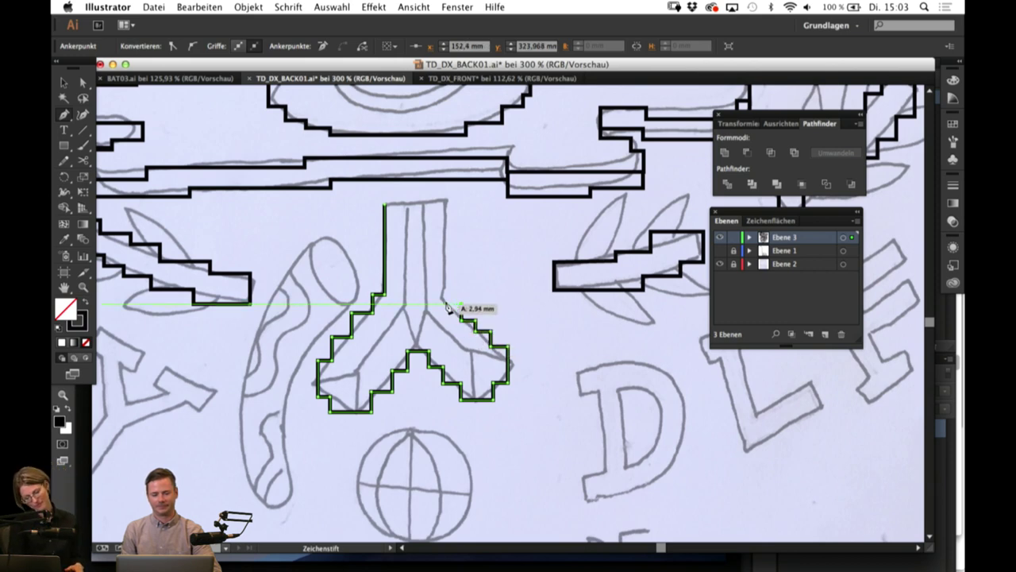
Step: Trace the trunk's right side, close the inverted-Y outline across its top, and deselect it
left_click(446, 303)
left_click(447, 206)
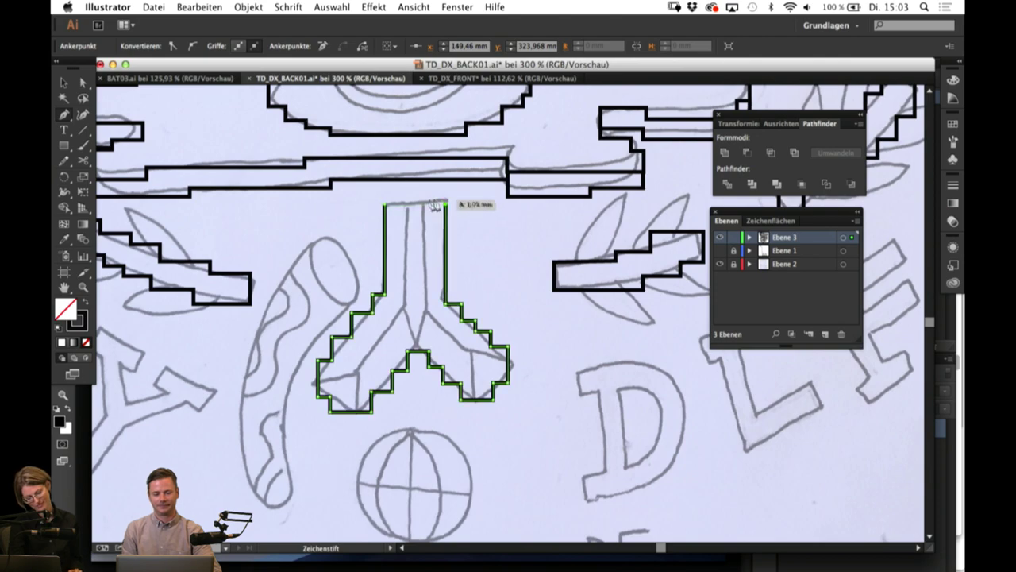
left_click(388, 207)
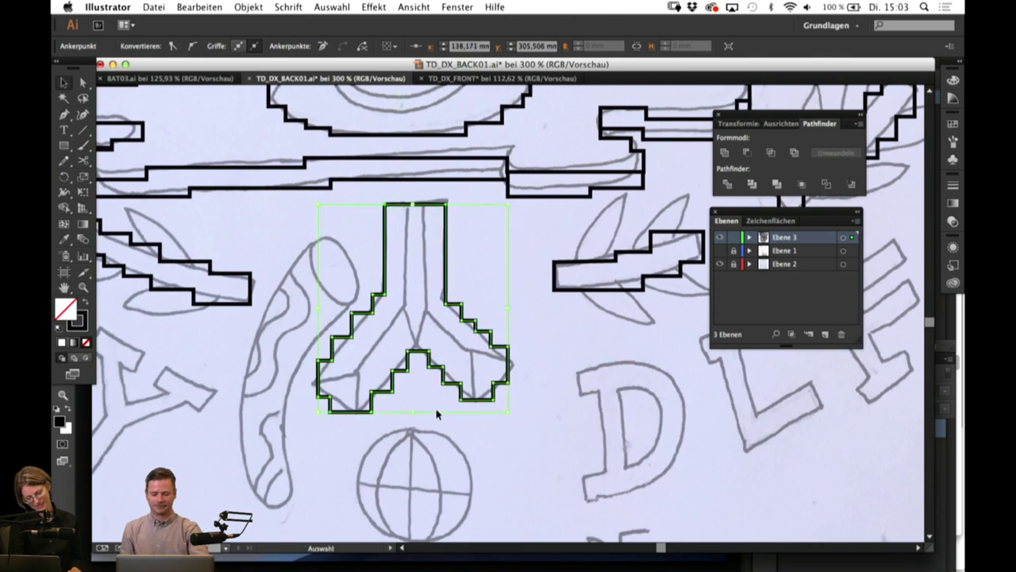
left_click(436, 413, "super")
Step: Trace the left inner line of the inverted-Y shape from the trunk's top edge, stepping down along the left arm
left_click_drag(444, 414, 436, 354)
left_click_drag(452, 391, 448, 371)
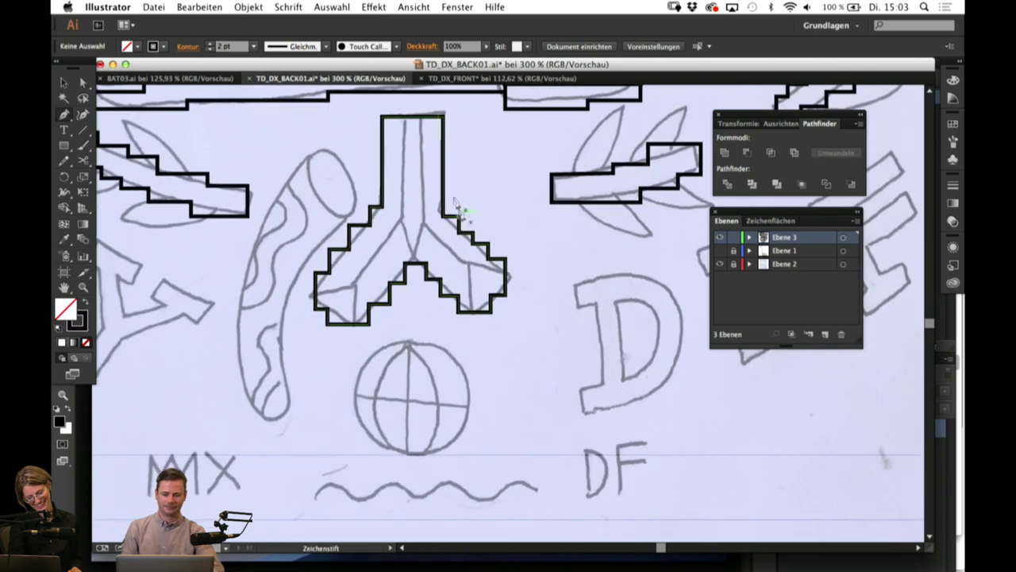
left_click(403, 117)
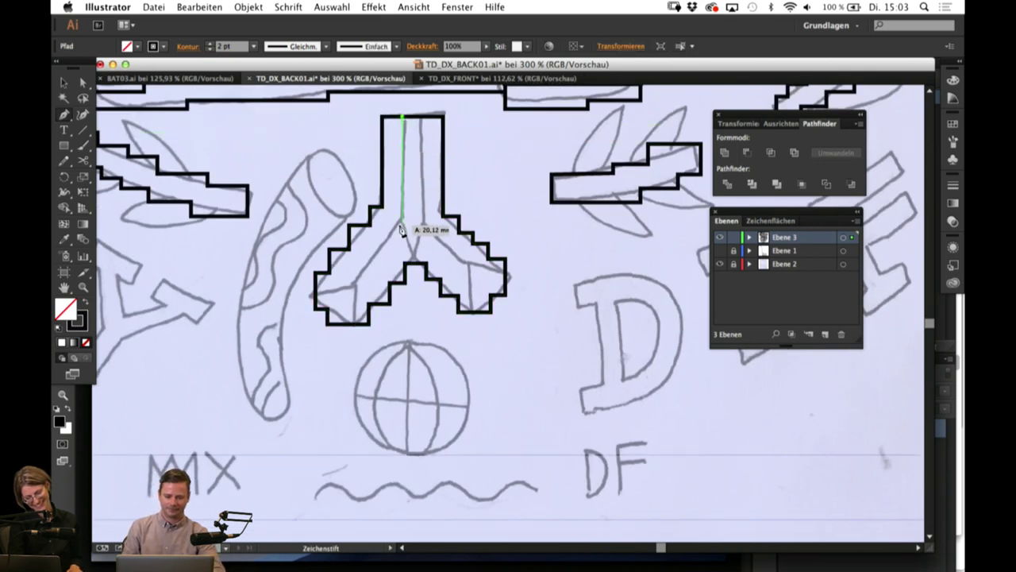
left_click(403, 229)
left_click(386, 228)
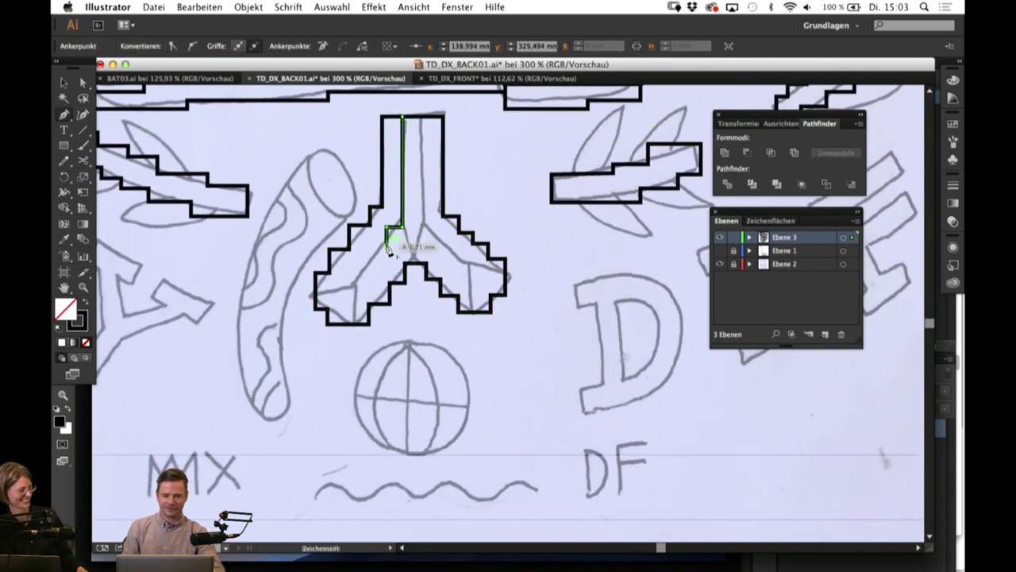
left_click(386, 246)
left_click(370, 246)
left_click(371, 264)
left_click(355, 265)
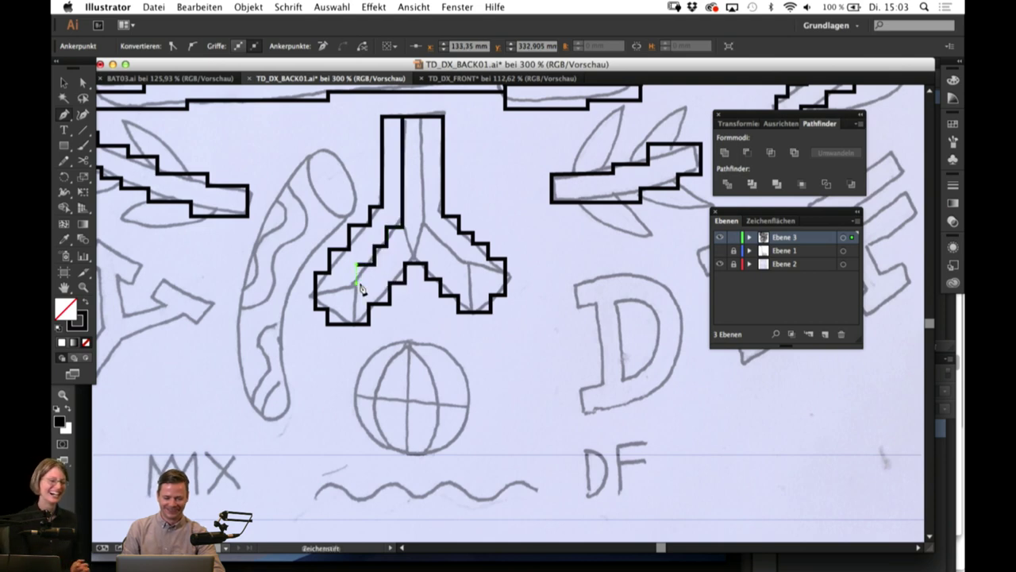
Step: Extend the inner line in steps to the left arm's outer edge and deselect the path
left_click(355, 284)
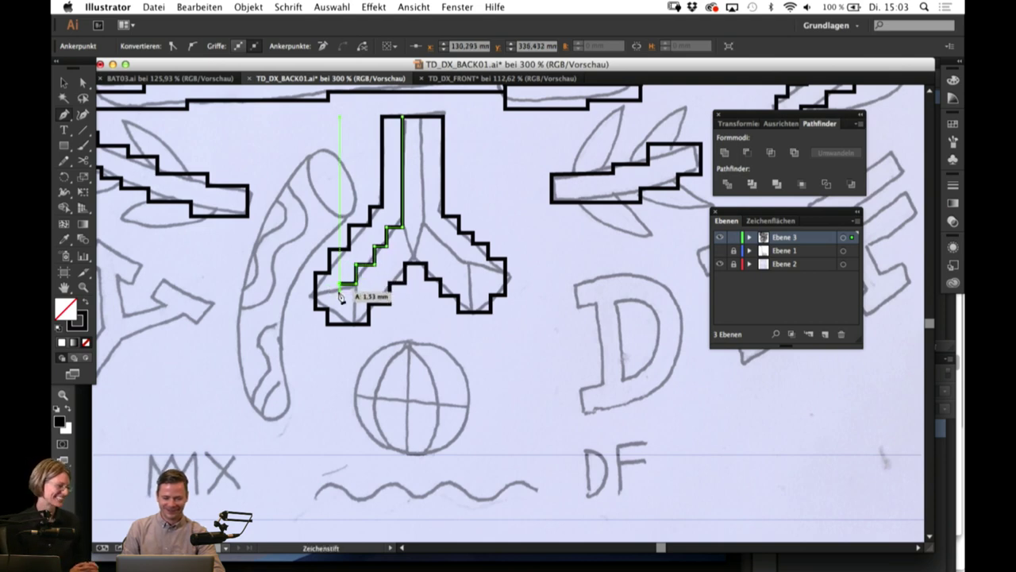
left_click(339, 293)
left_click(316, 293)
left_click(373, 337, "super")
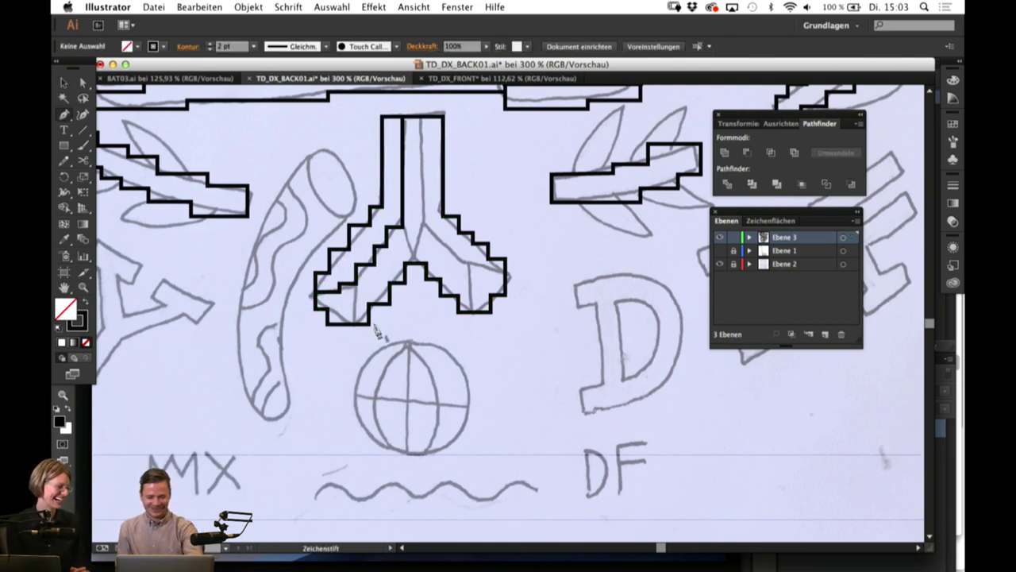
Step: Draw a short vertical line at the left arm's end from the inner line to the lower outline, and deselect it
left_click(355, 284)
left_click(355, 303, "shift")
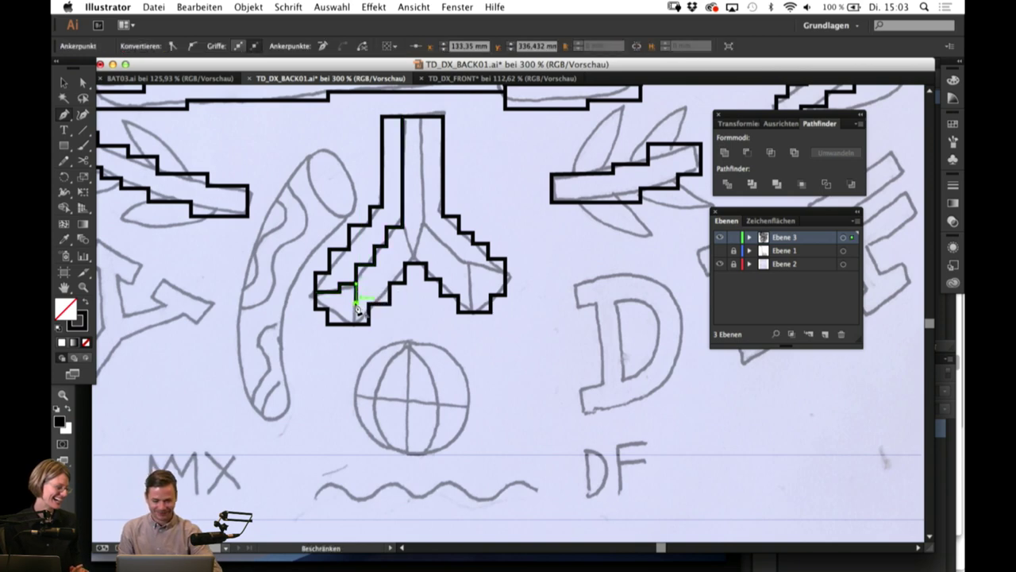
left_click(459, 367, "super")
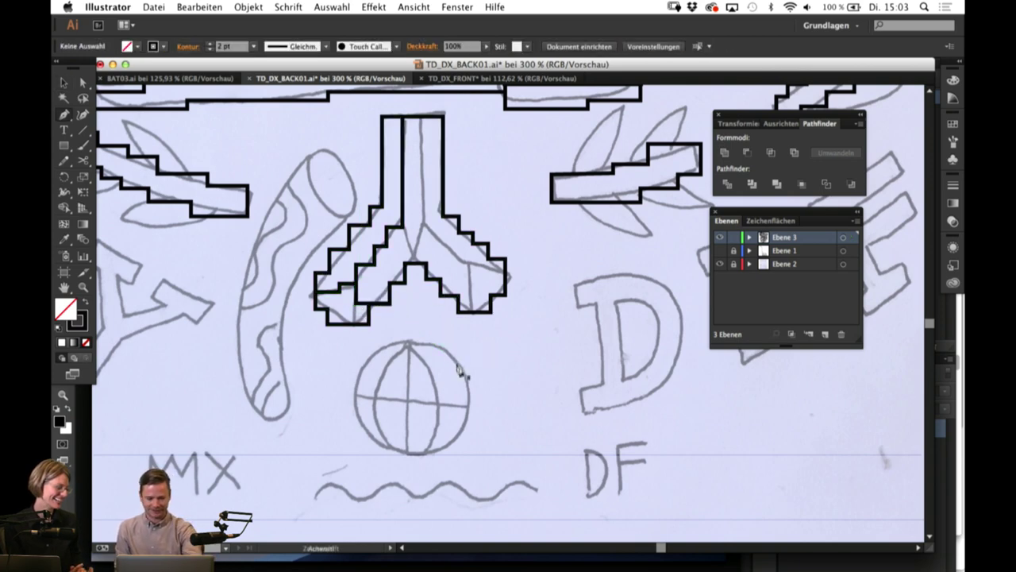
Step: Trace the right inner line of the inverted-Y shape from the trunk's top edge, stepping down to the right arm's outer edge, and deselect it
left_click(421, 118)
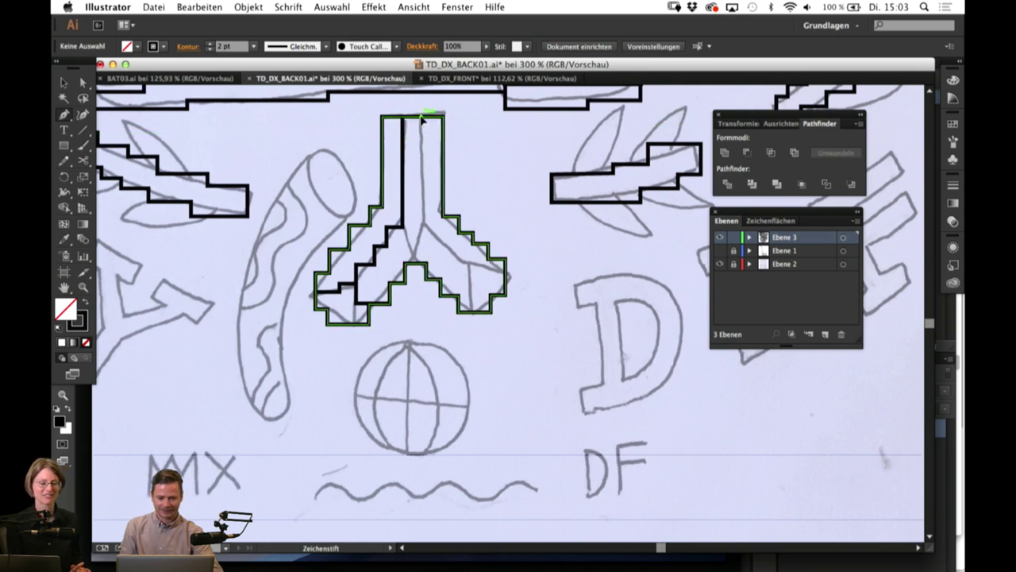
left_click(422, 229)
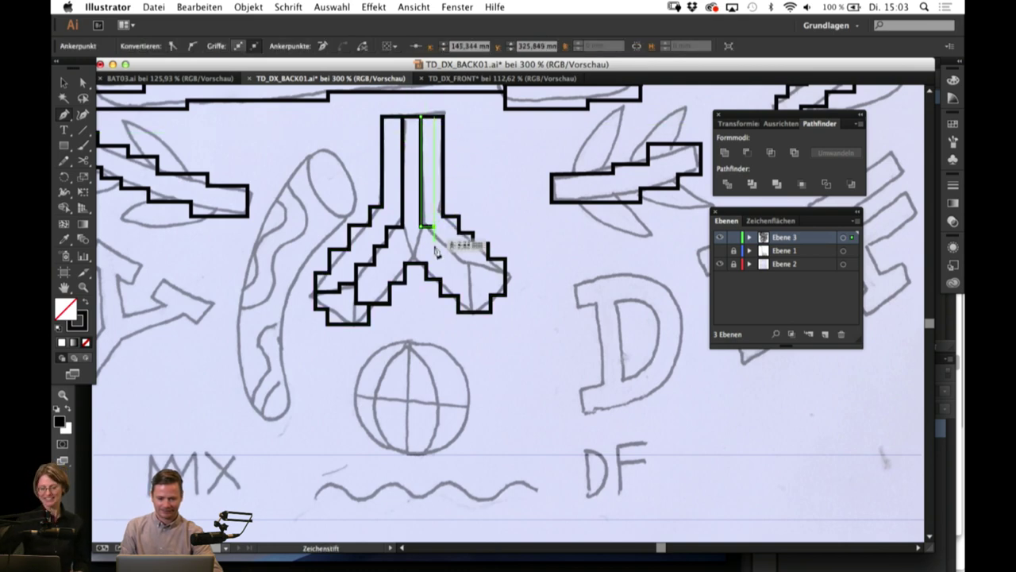
left_click(434, 249)
left_click(461, 250)
left_click(461, 270)
left_click(480, 271, "shift")
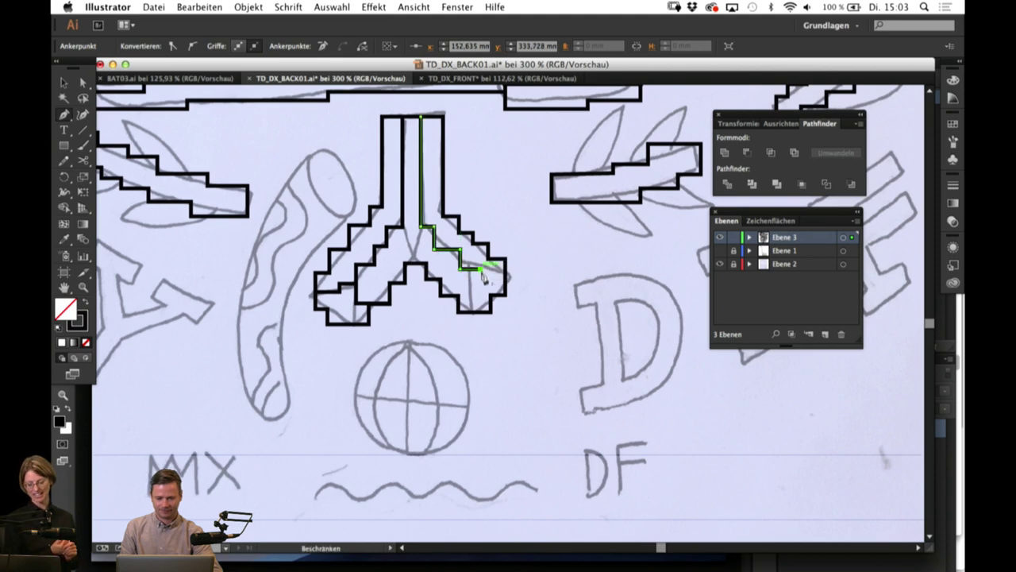
left_click(505, 276)
key("v")
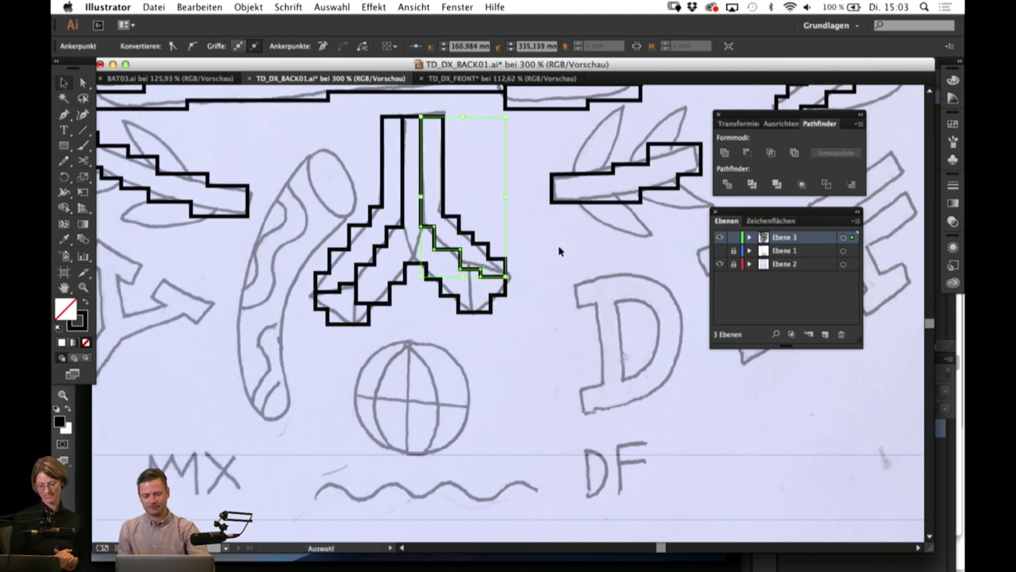
left_click(560, 251)
Step: Draw a vertical line about 6 mm long at the right arm's end from the inner line to the lower outline, and deselect it
key("p")
left_click(468, 269)
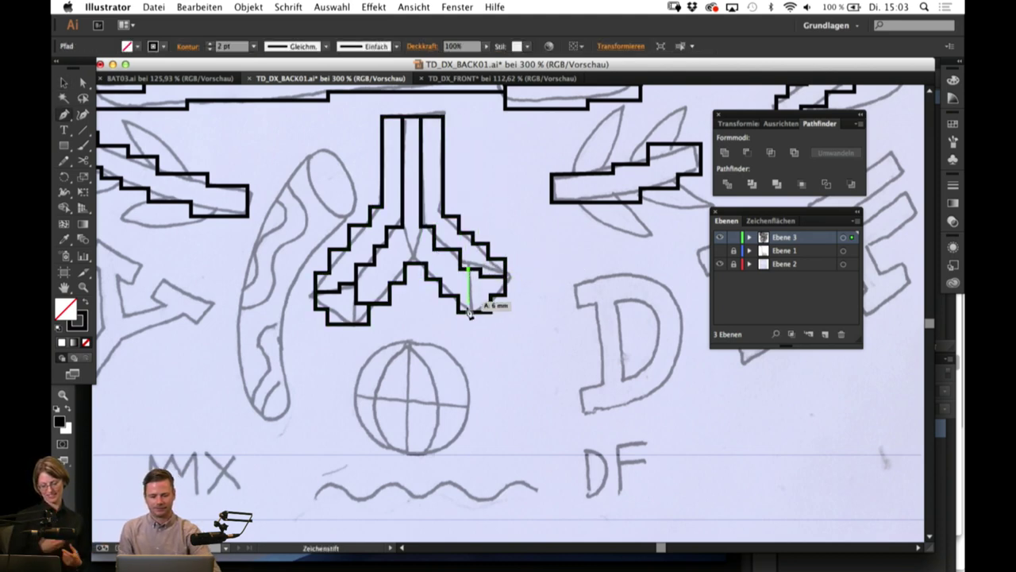
left_click(469, 313)
key("super+z")
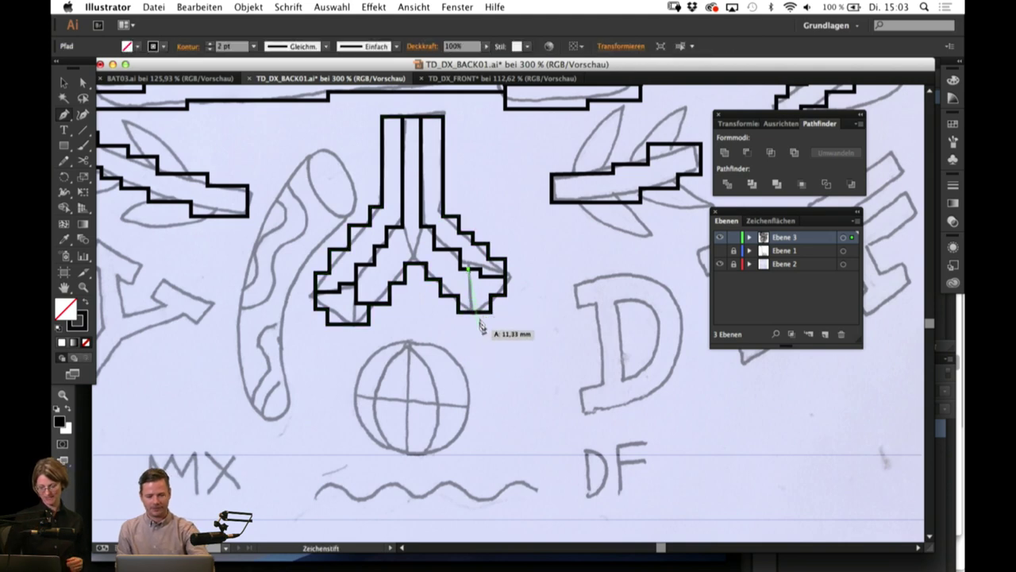
left_click(468, 312)
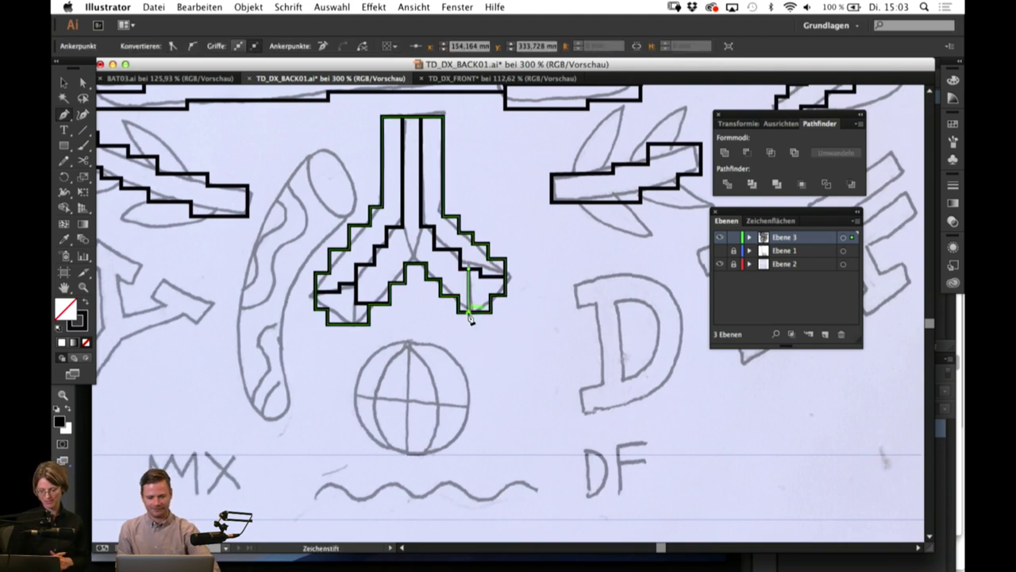
left_click(492, 353, "super")
Step: Trace the lower half of the globe's outline in right-angled steps, starting from its left side and ending at its lower right
left_click(350, 379)
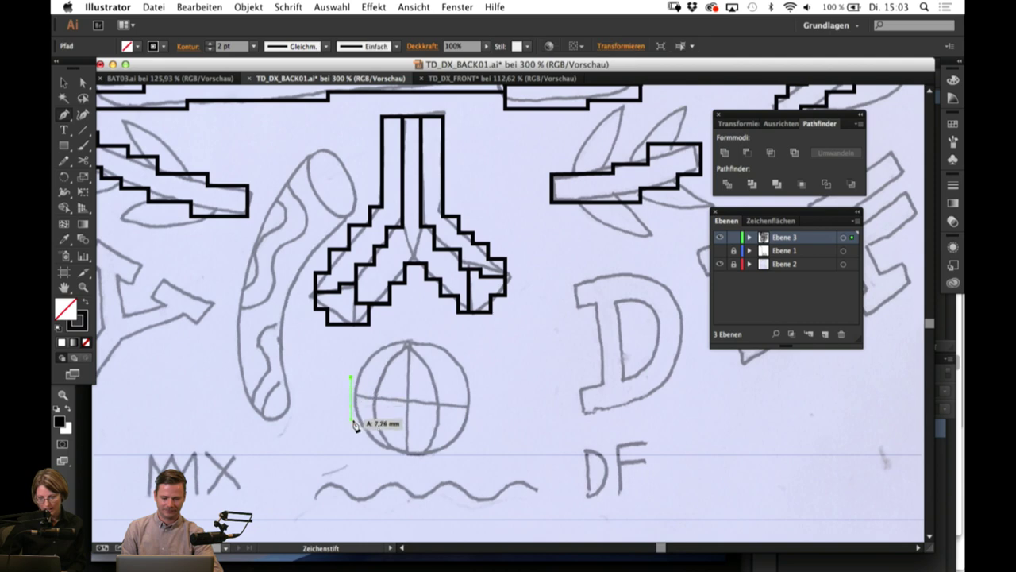
left_click_drag(350, 421, 365, 424)
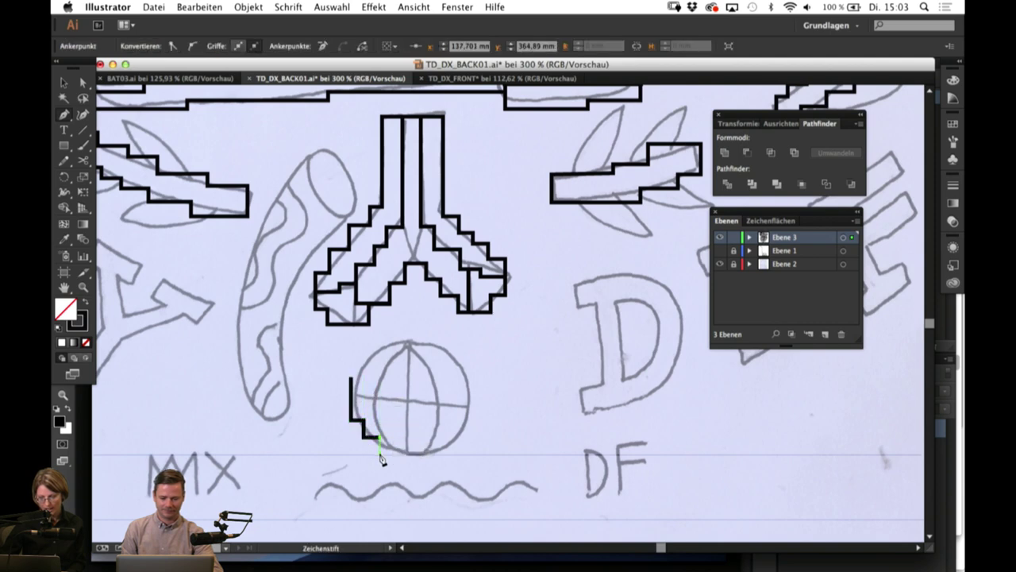
left_click(446, 453)
left_click(447, 439)
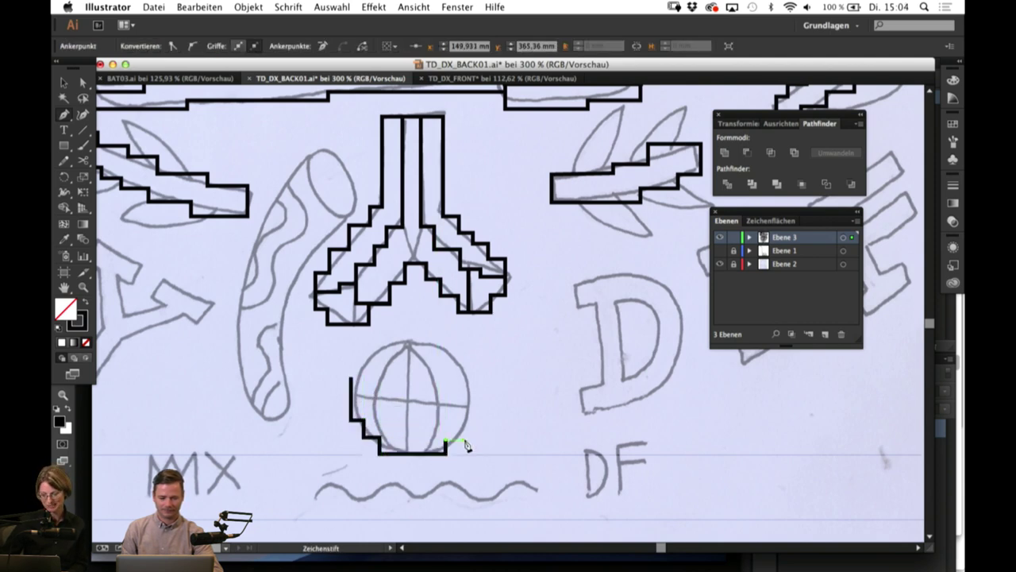
left_click(460, 439)
left_click(473, 424)
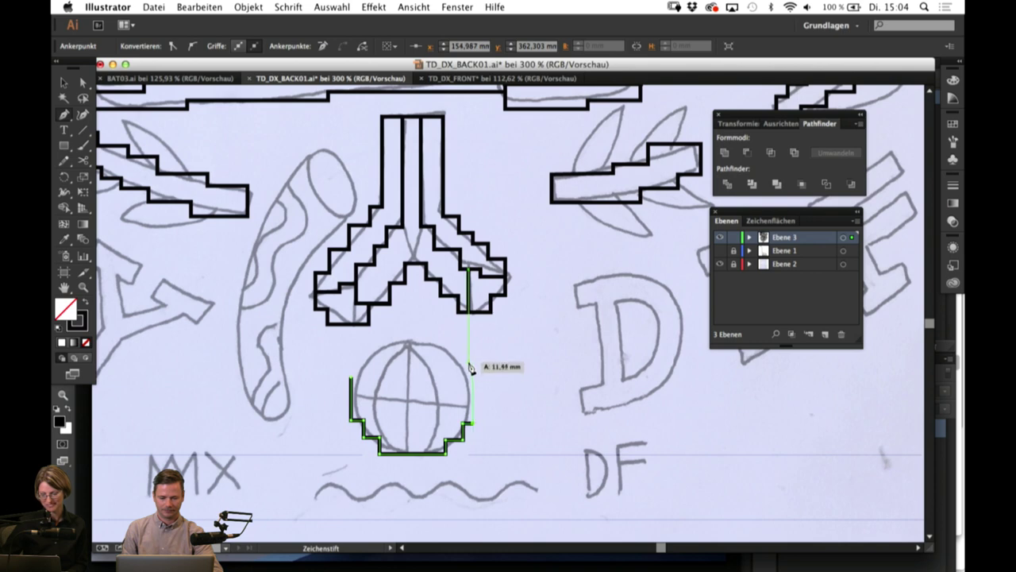
Step: Trace the globe's right side and top in steps, close the outline on its left side, and deselect it
left_click(439, 349)
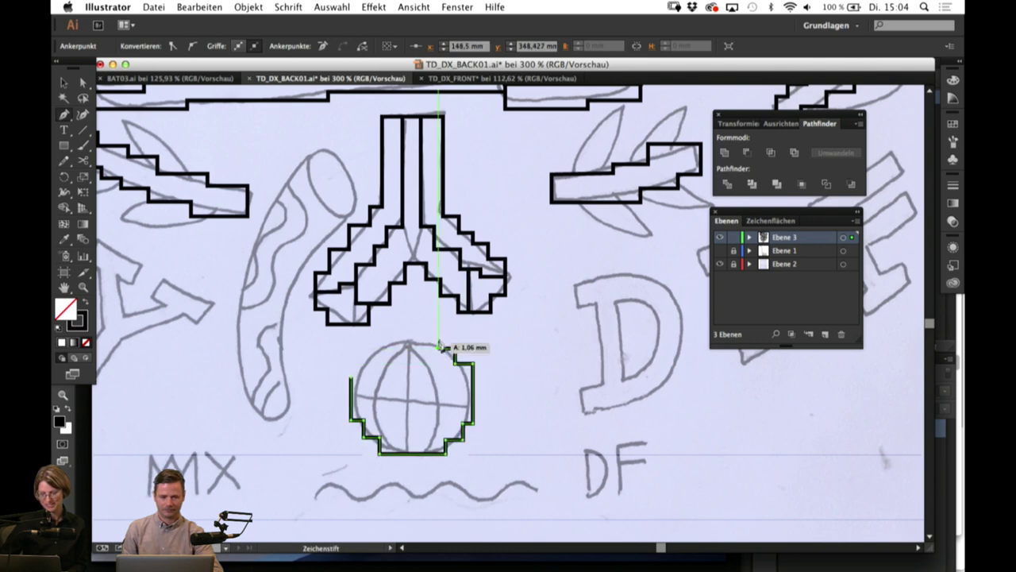
left_click(439, 336)
left_click(384, 335)
left_click(384, 354)
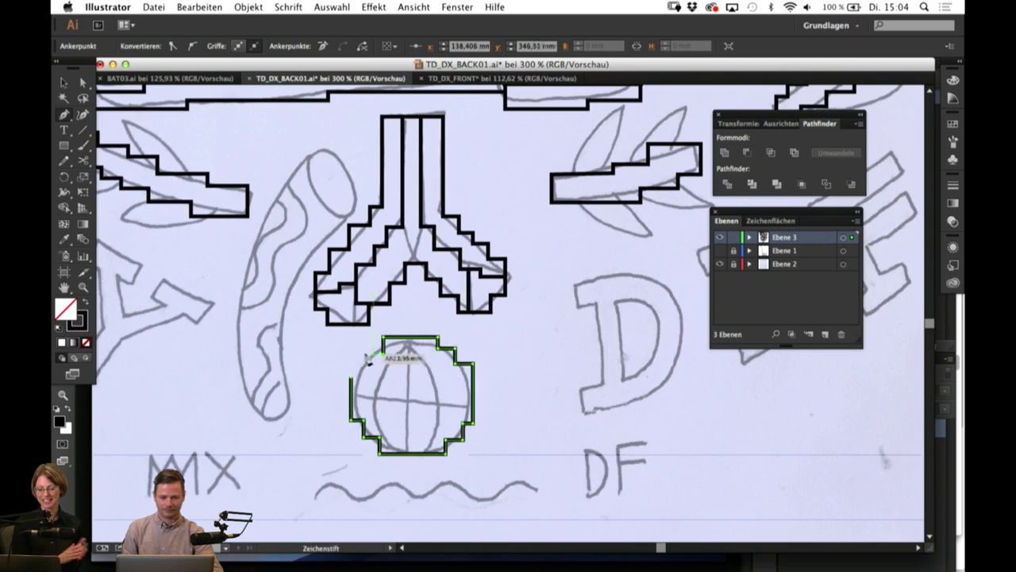
left_click(363, 354)
left_click(362, 370)
left_click(351, 371)
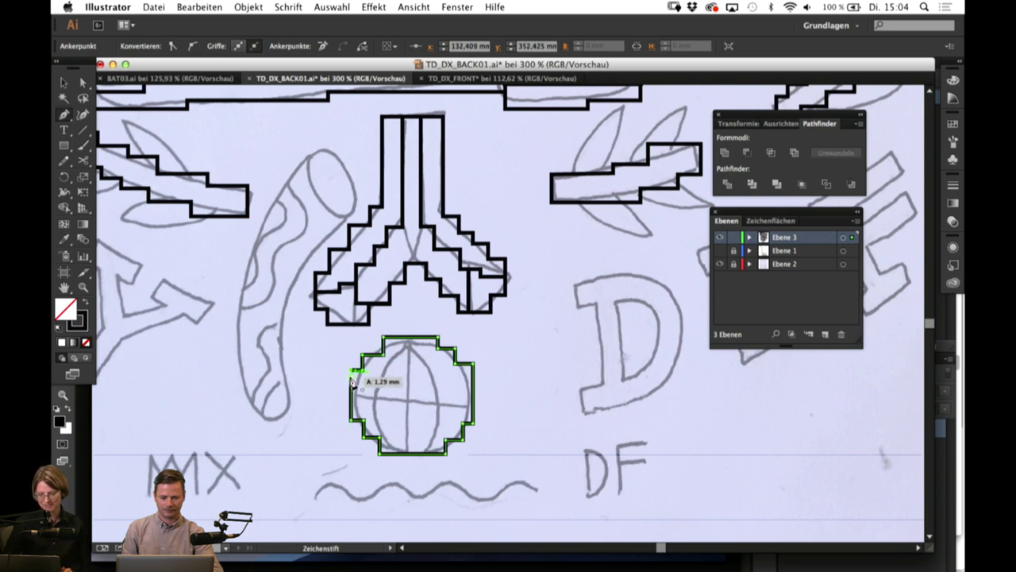
left_click(574, 415, "super")
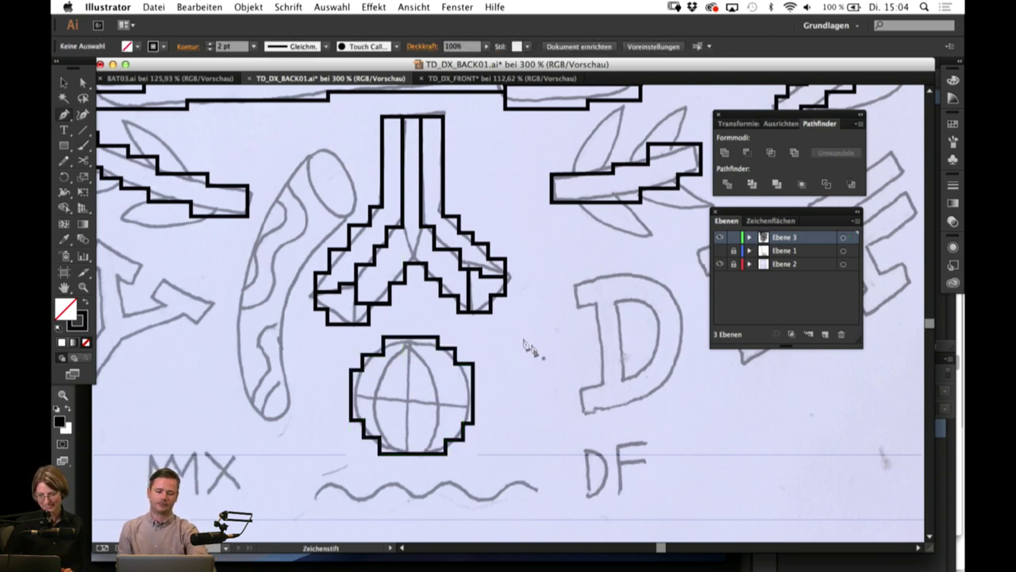
Step: Divide the globe with a vertical centre line and a horizontal line segment spanning its outline, and deselect them
left_click(410, 337)
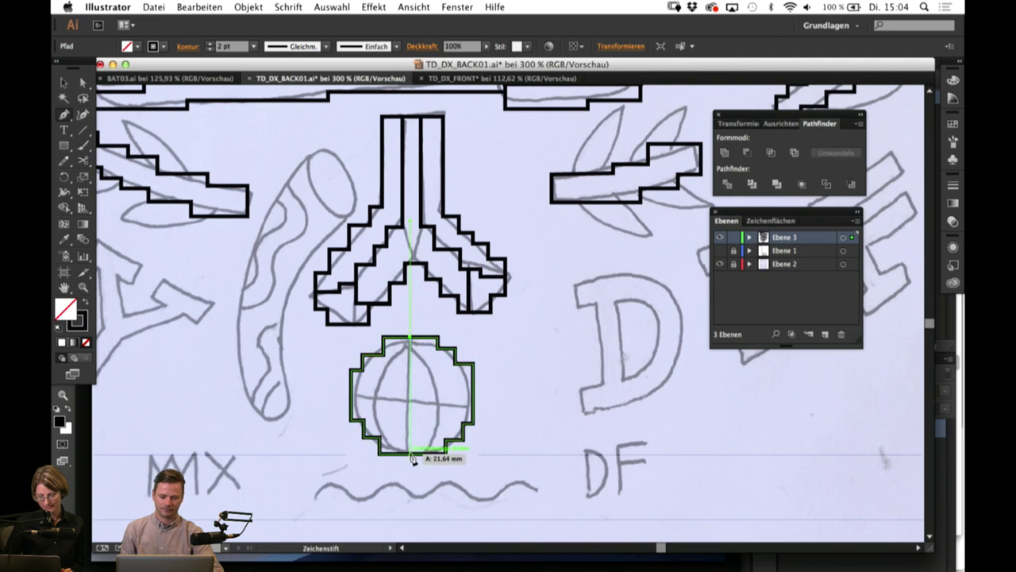
left_click(410, 454)
left_click(544, 357, "super")
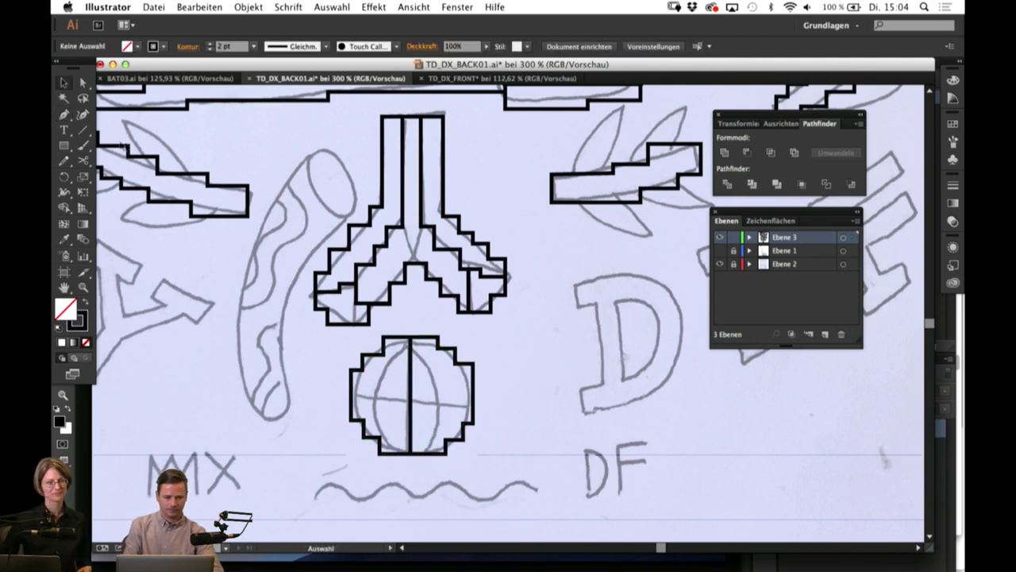
left_click(83, 130)
left_click_drag(352, 397, 474, 397)
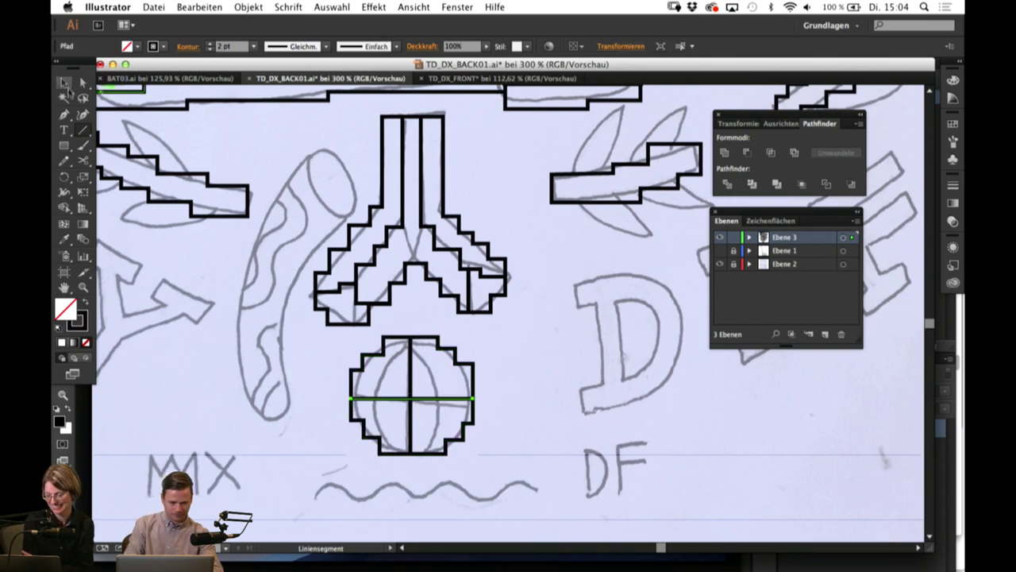
left_click(64, 83)
left_click(545, 408)
Step: Trace the lower left side and bottom end of the sausage-like shape beside the inverted Y in right-angled steps
scroll(516, 341, "left", 3)
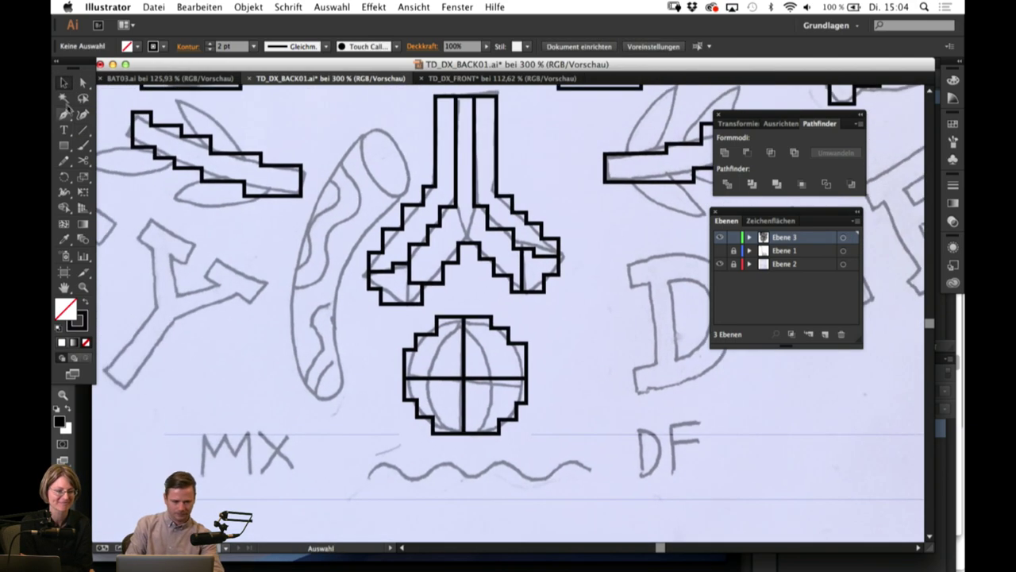
left_click_drag(251, 347, 355, 359)
left_click(349, 328)
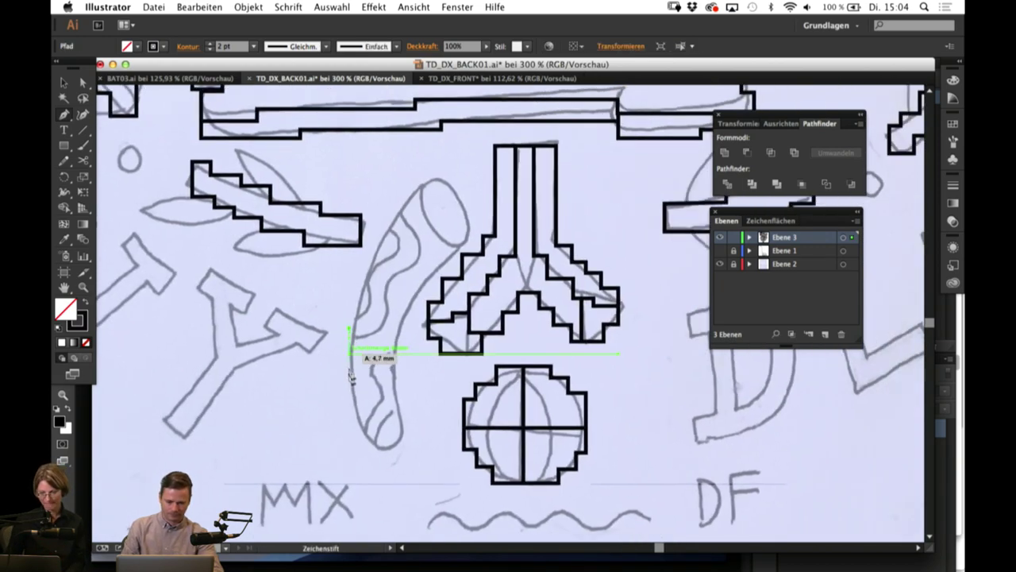
left_click(349, 424)
left_click(381, 454)
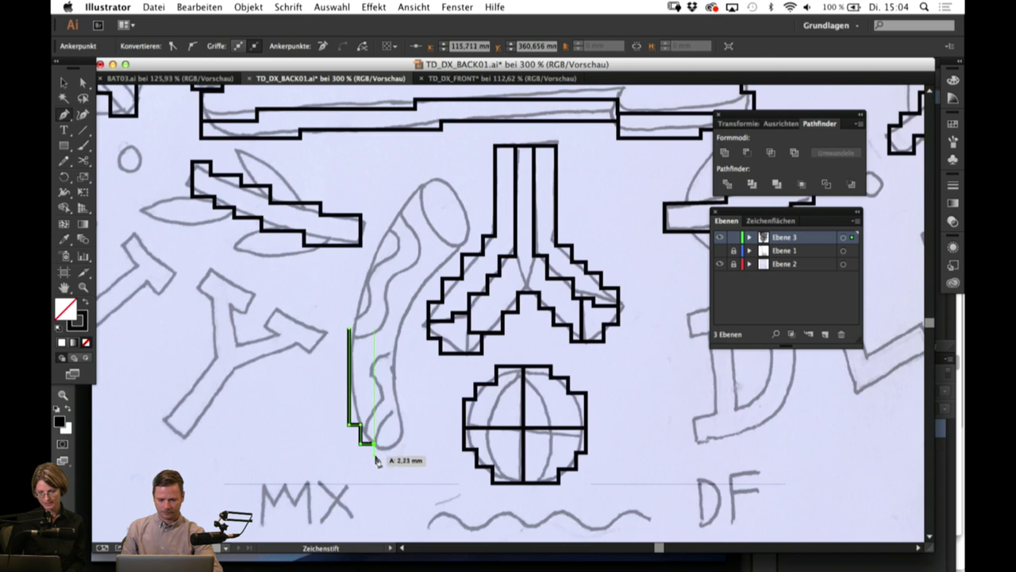
left_click(374, 455)
left_click(405, 454)
left_click(404, 402)
left_click(395, 401)
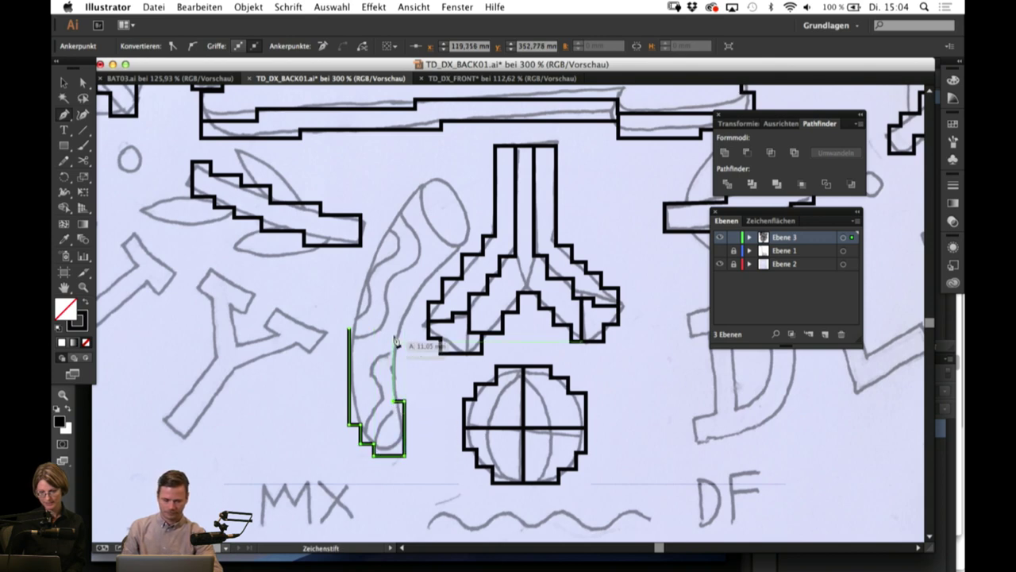
Step: Continue the sausage-like shape's outline up its right side in steps to the lower edge of the oval end
left_click(394, 320)
left_click(409, 320)
left_click(409, 300)
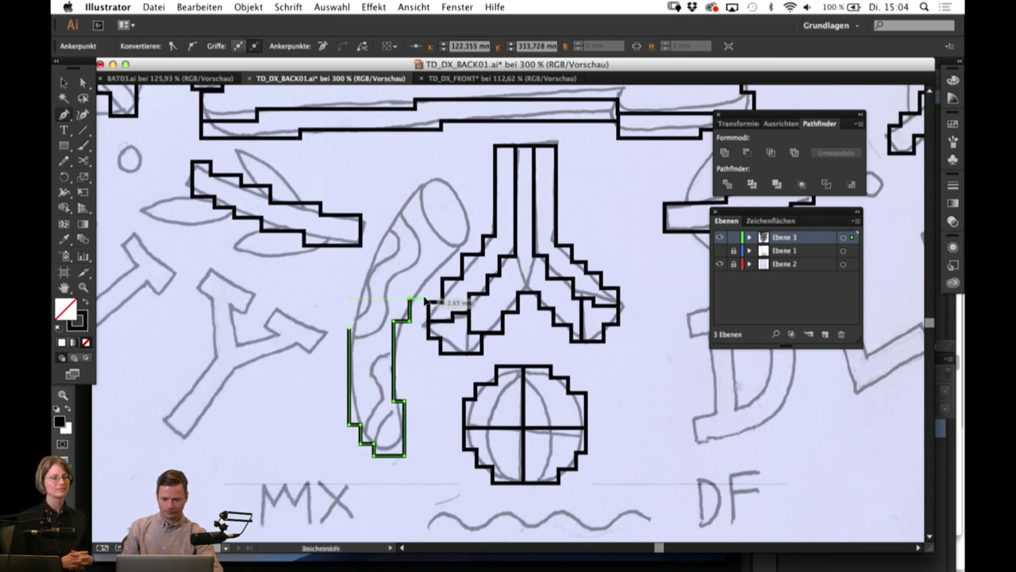
left_click(425, 300)
left_click(424, 281)
left_click(435, 281)
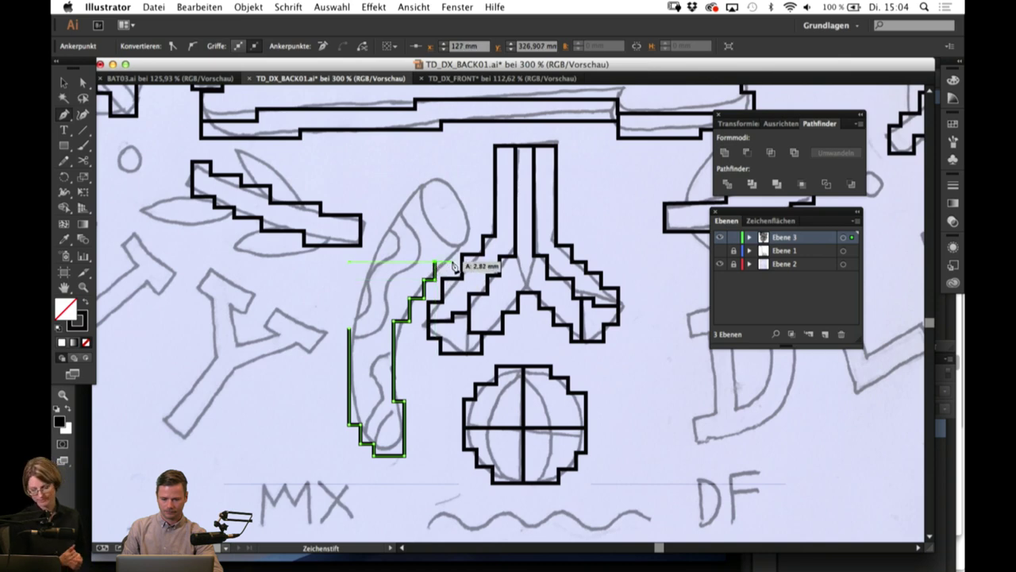
left_click(453, 262)
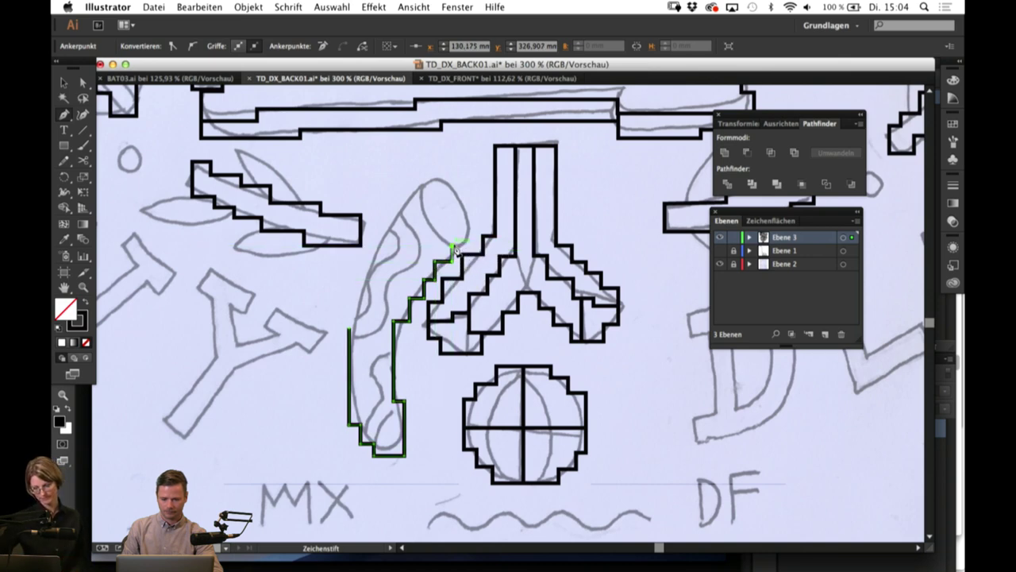
left_click(468, 246)
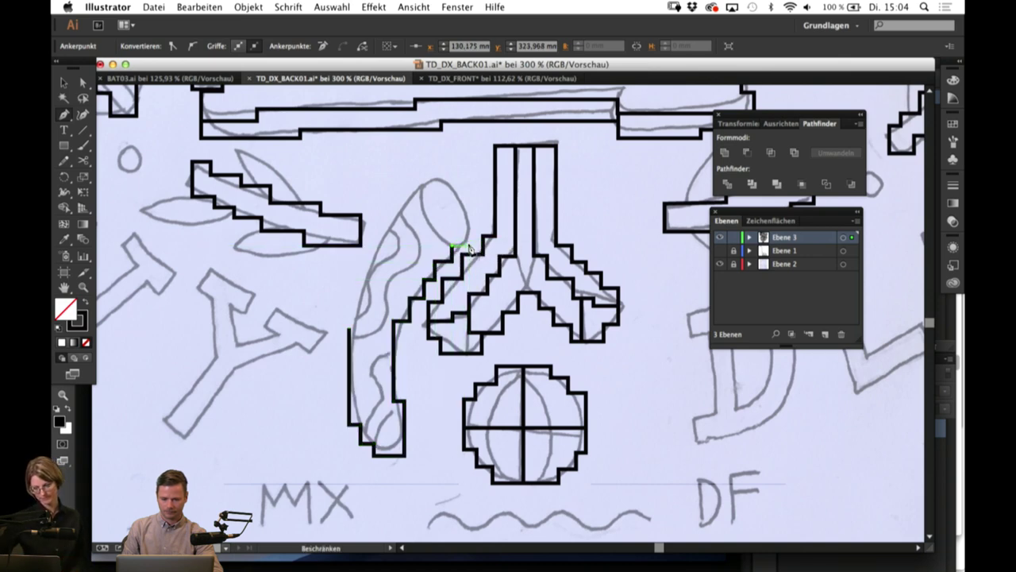
Step: Trace around the top of the sausage-like shape's oval end and step down its upper left side
left_click(458, 193)
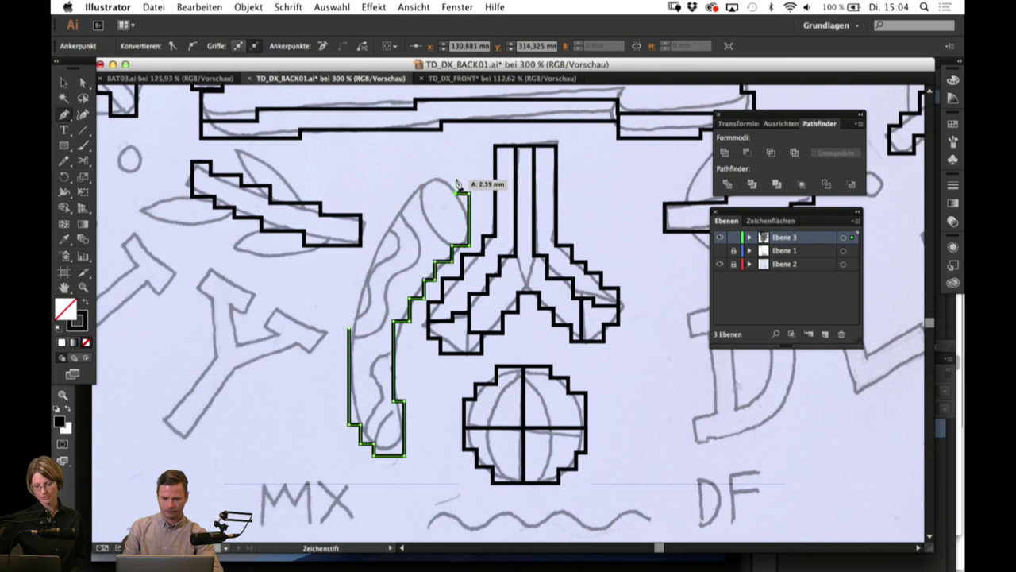
left_click(409, 202)
left_click(396, 203)
left_click(396, 226)
left_click(379, 226)
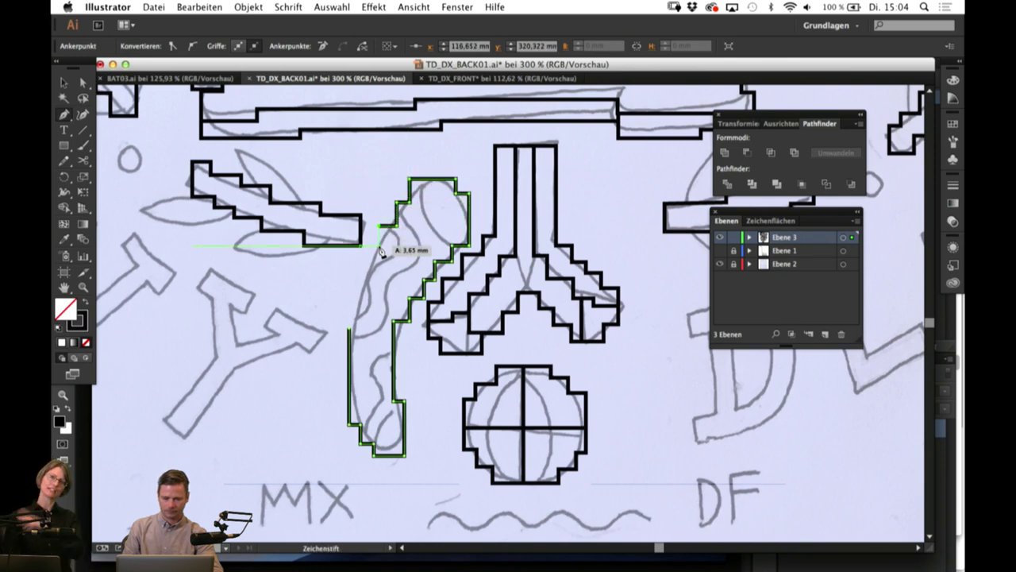
left_click(379, 247)
left_click(368, 247)
left_click(368, 280)
left_click(354, 282)
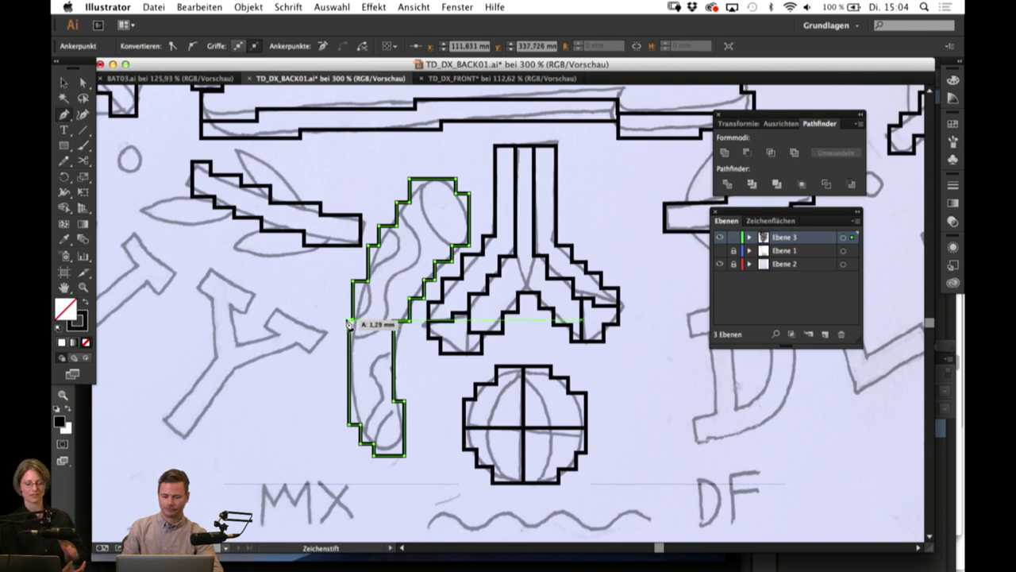
Step: Align the last left-side corner with the outline's starting edge, close the sausage-like shape's outline, and deselect it
left_click(349, 322)
key("v")
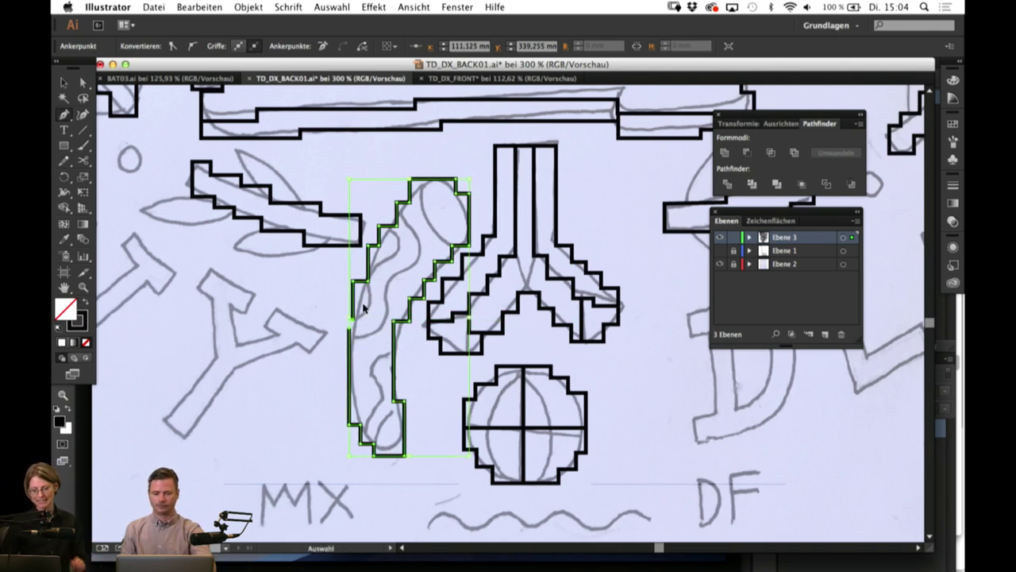
key("p")
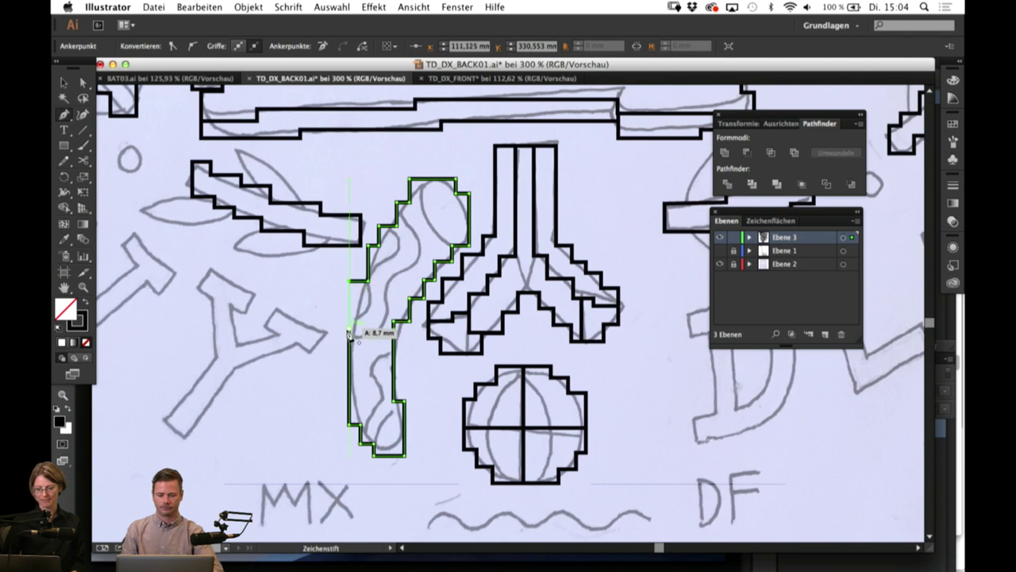
key("v")
left_click(307, 404)
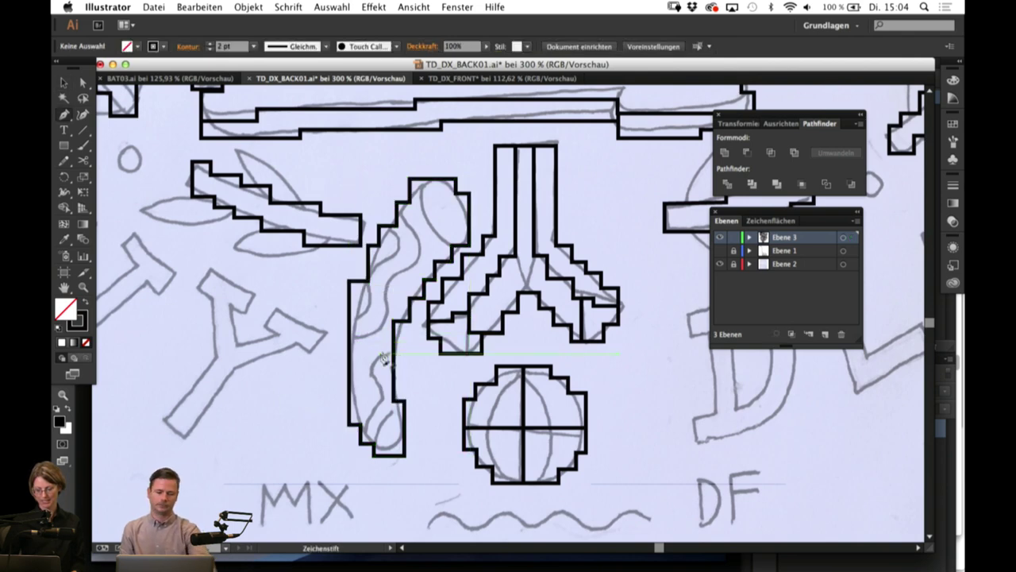
Step: Trace the inner edge of the sausage-like shape's oval end as a stepped line from the left outline to the right outline
key("p")
left_click_drag(442, 309, 421, 329)
left_click(387, 222)
left_click(398, 223)
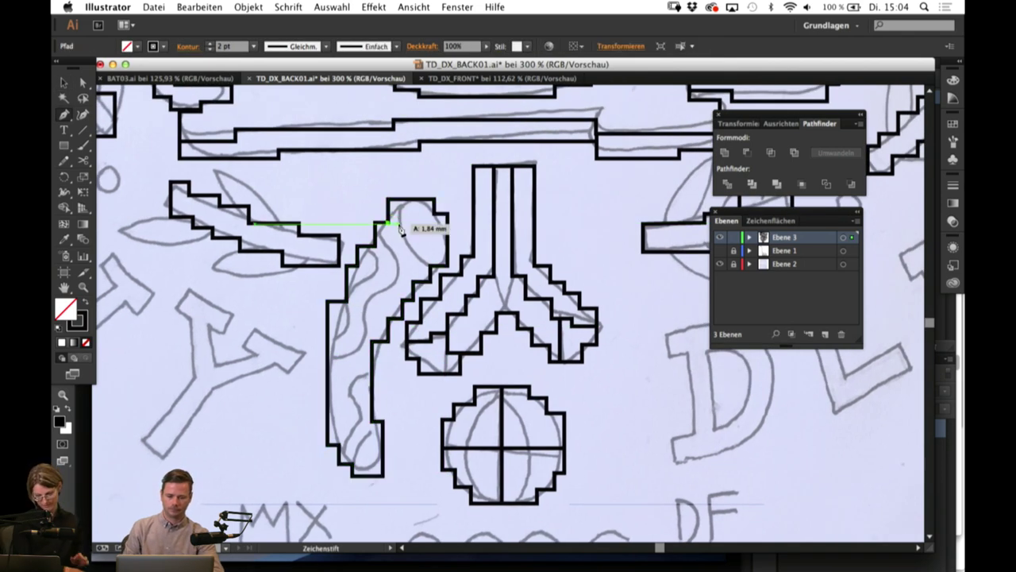
left_click(399, 243)
left_click(408, 243)
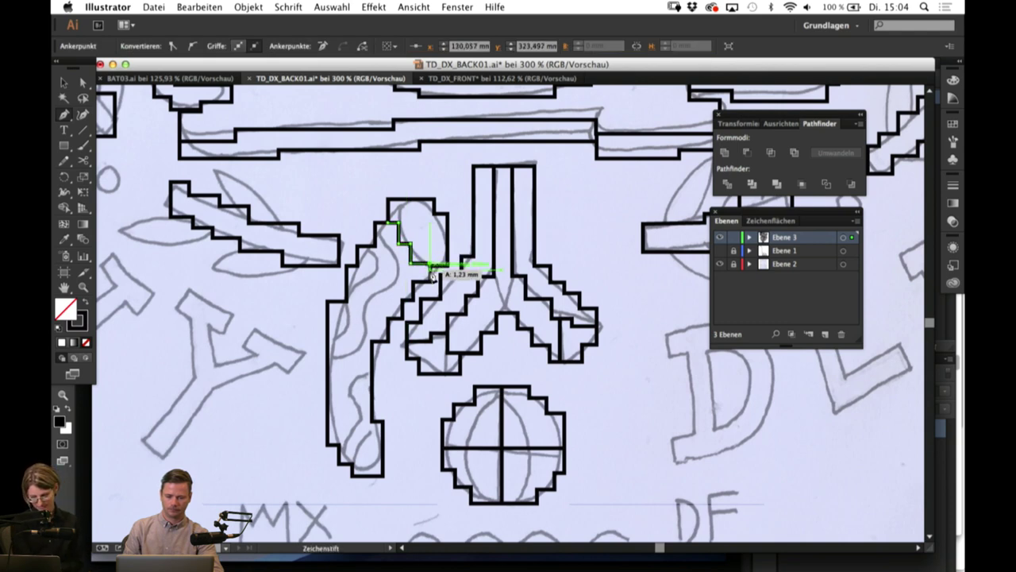
key("v")
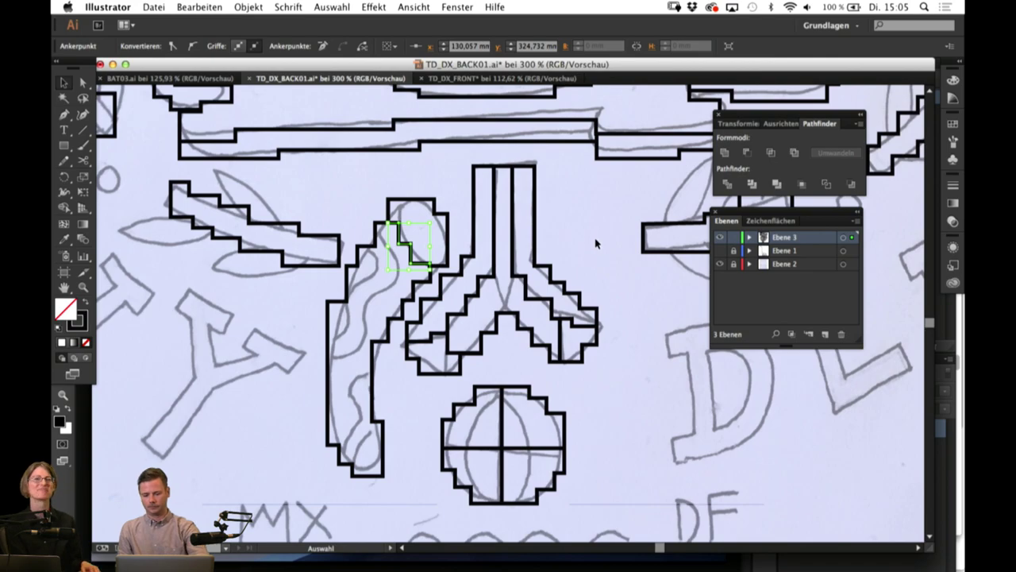
Step: Trace the upper right leaf of the sprig between the two small circles as a stepped outline starting from its stem, then deselect it
left_click(597, 244)
key("p")
left_click_drag(627, 331, 611, 391)
left_click_drag(330, 281, 574, 419)
left_click_drag(542, 279, 540, 434)
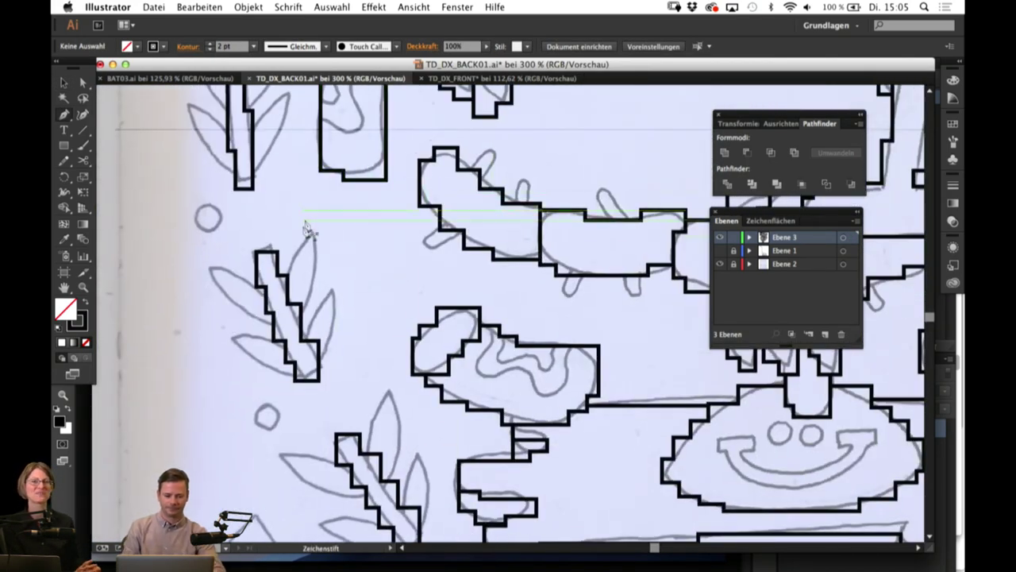
left_click(287, 268)
left_click(288, 261)
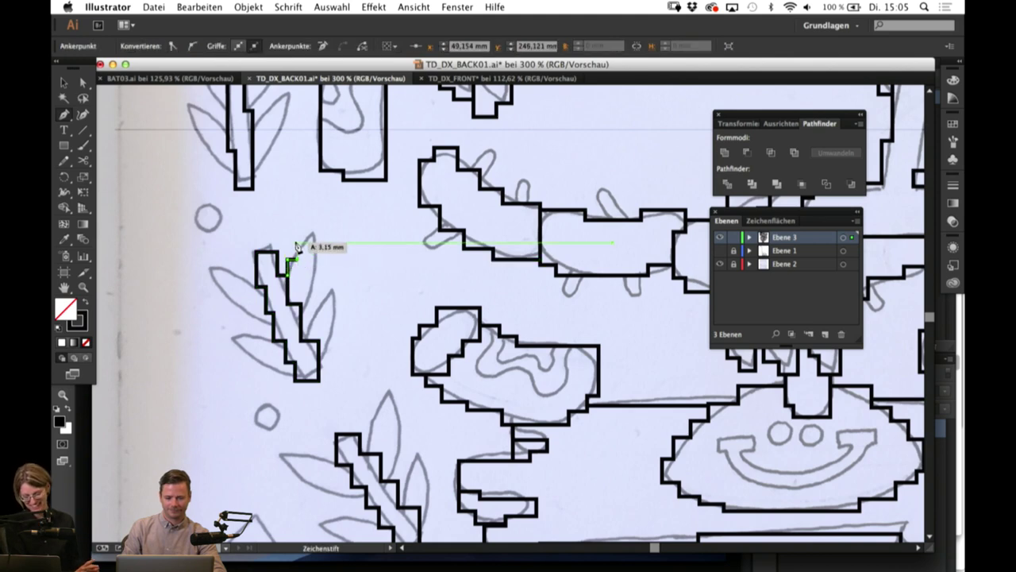
left_click(324, 229)
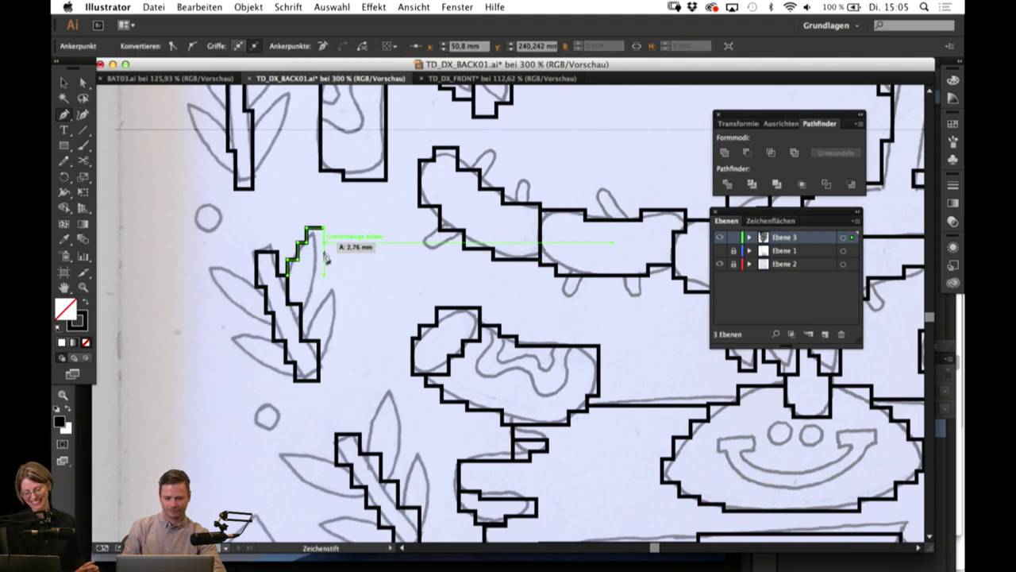
left_click(324, 280)
left_click(310, 280)
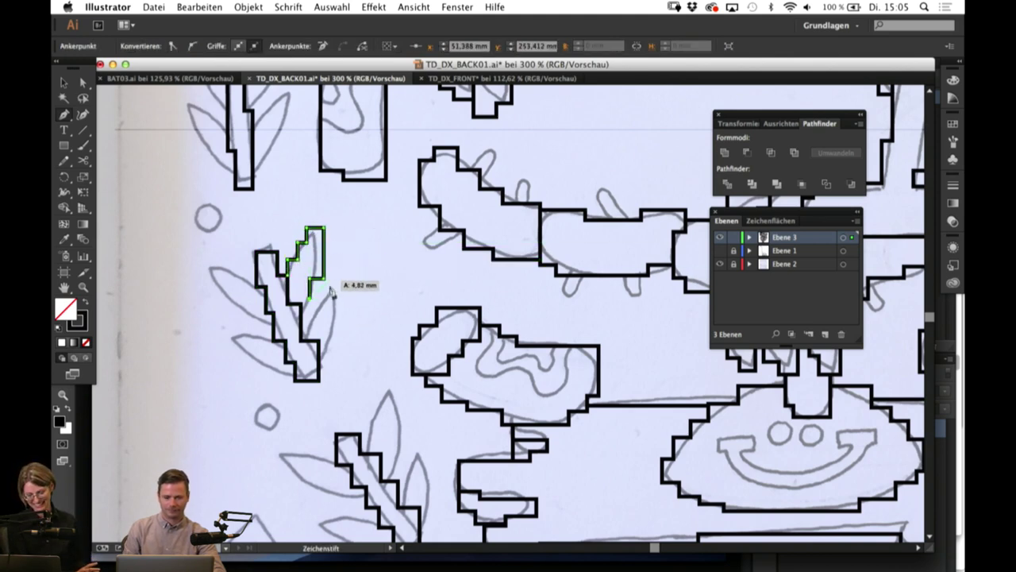
left_click(310, 308)
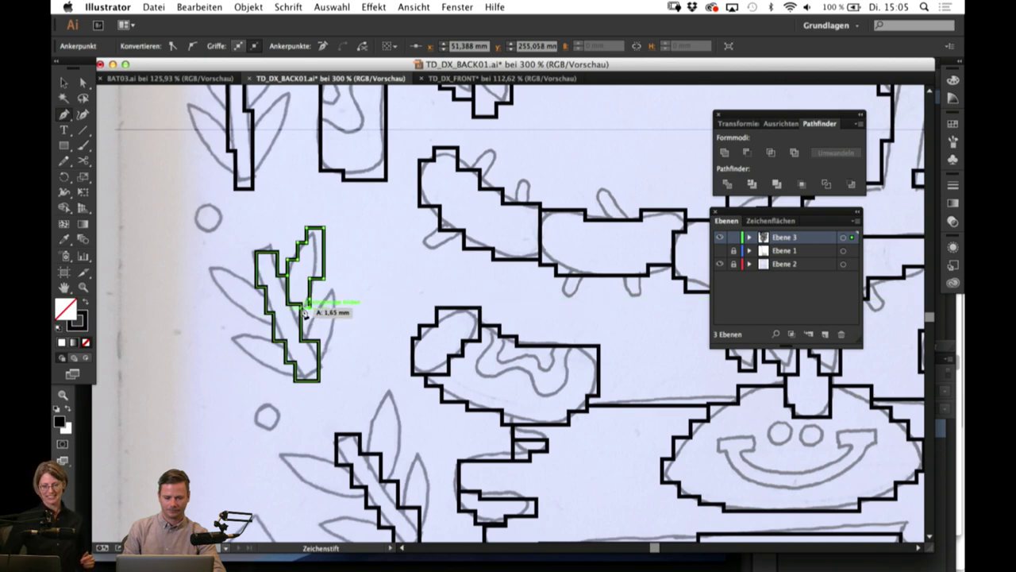
left_click(429, 275, "super")
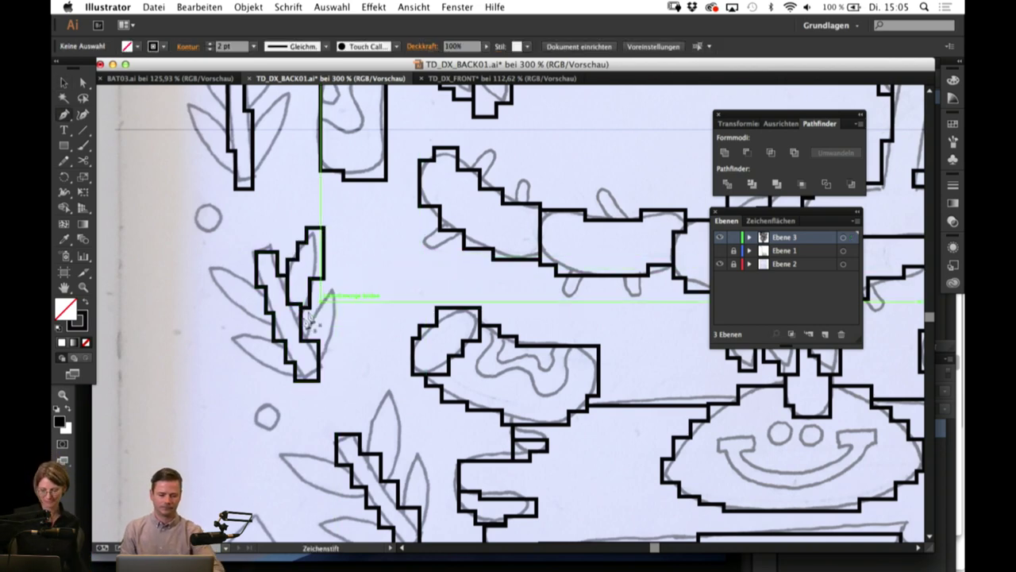
Step: Trace the same sprig's lower right leaf as a stepped outline joined to the stem at both ends and deselect it
left_click(312, 339)
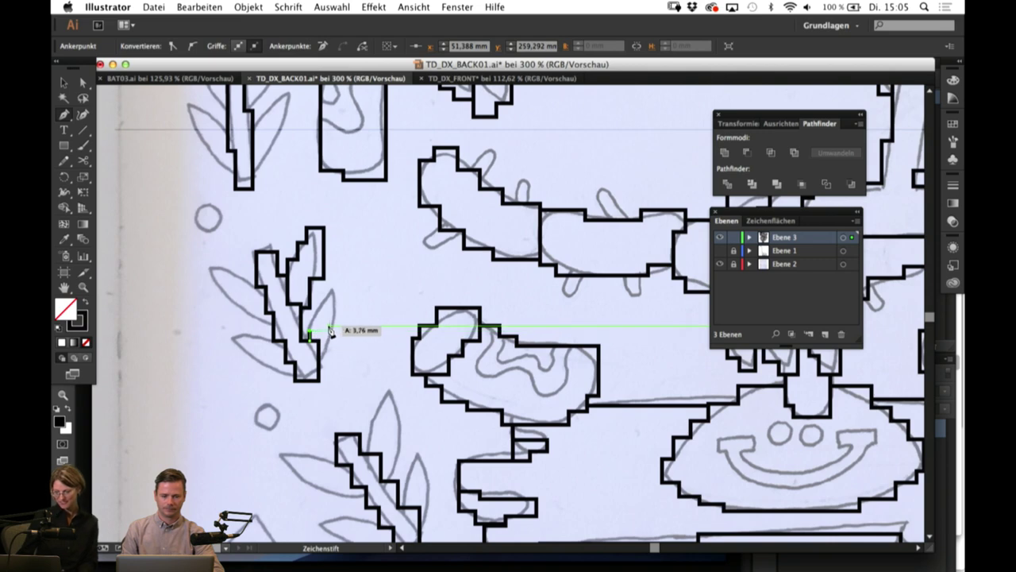
left_click(323, 304)
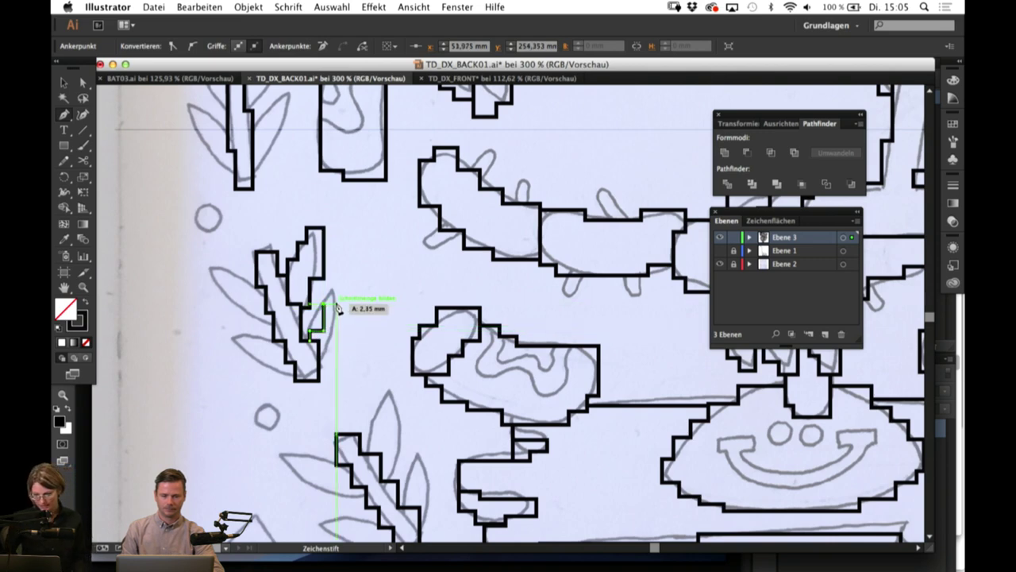
left_click(337, 304)
left_click(338, 276)
left_click(355, 277)
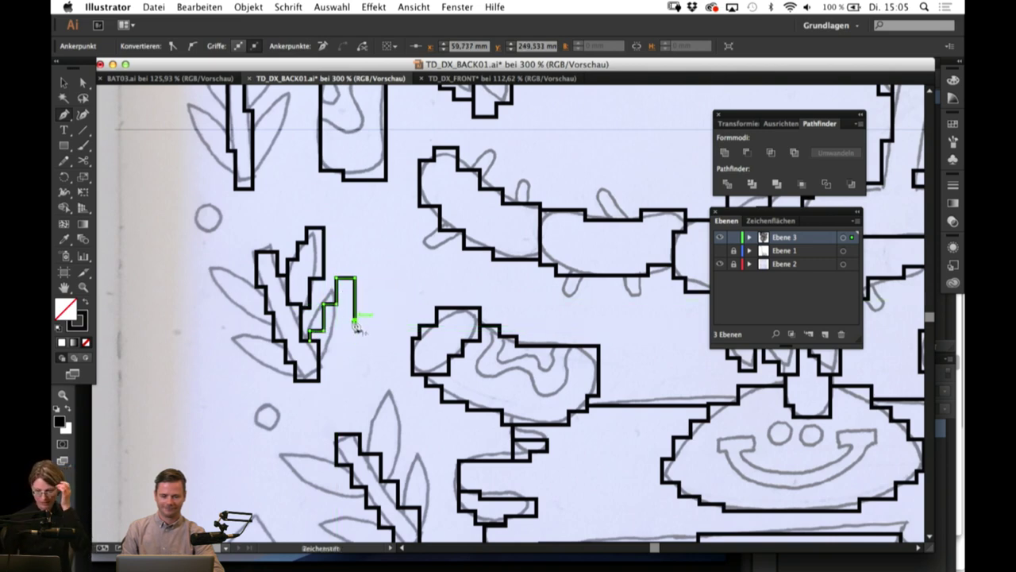
left_click(344, 322)
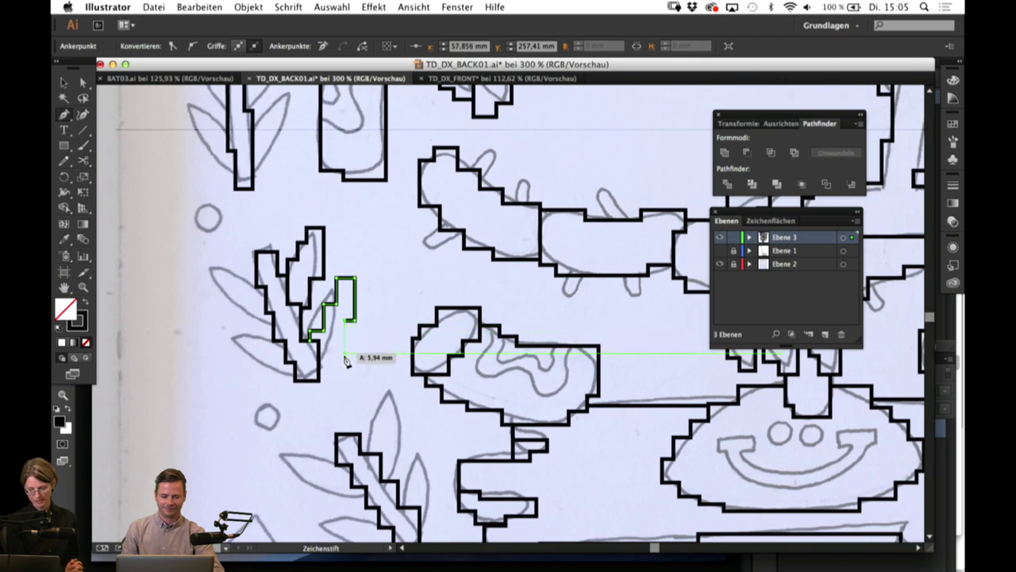
left_click(345, 355)
left_click(333, 367)
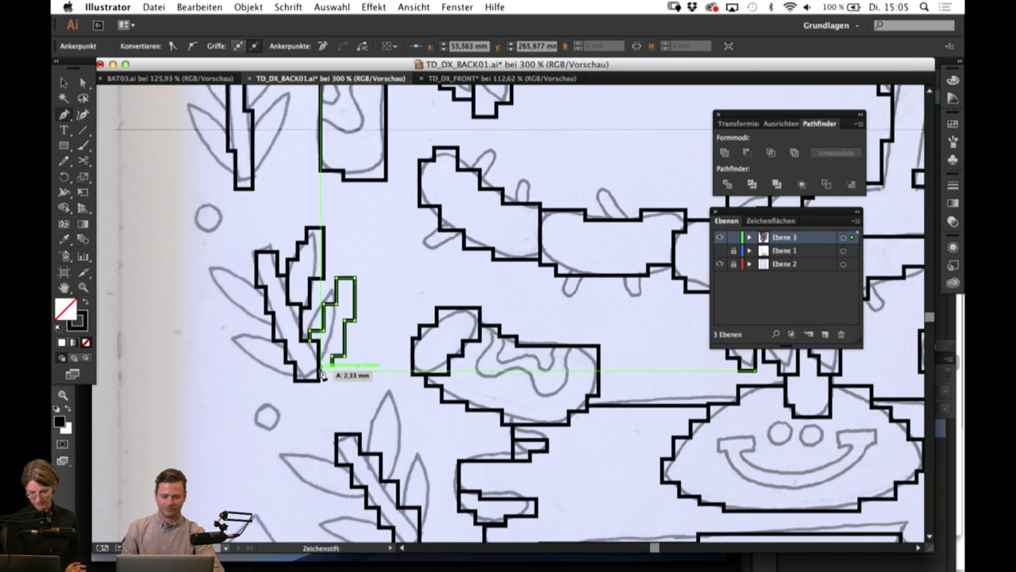
left_click(320, 367)
left_click(410, 275, "super")
Step: Trace the upper edge and blunt tip of the sprig's upper left leaf in right-angled steps outward from the stem
key("p")
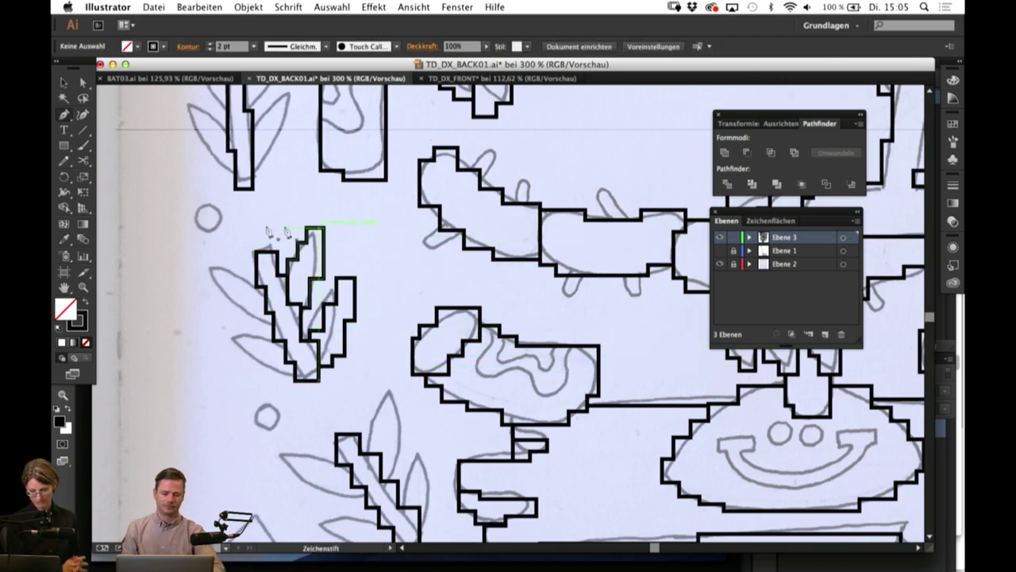
left_click(261, 282, "super")
left_click(243, 277)
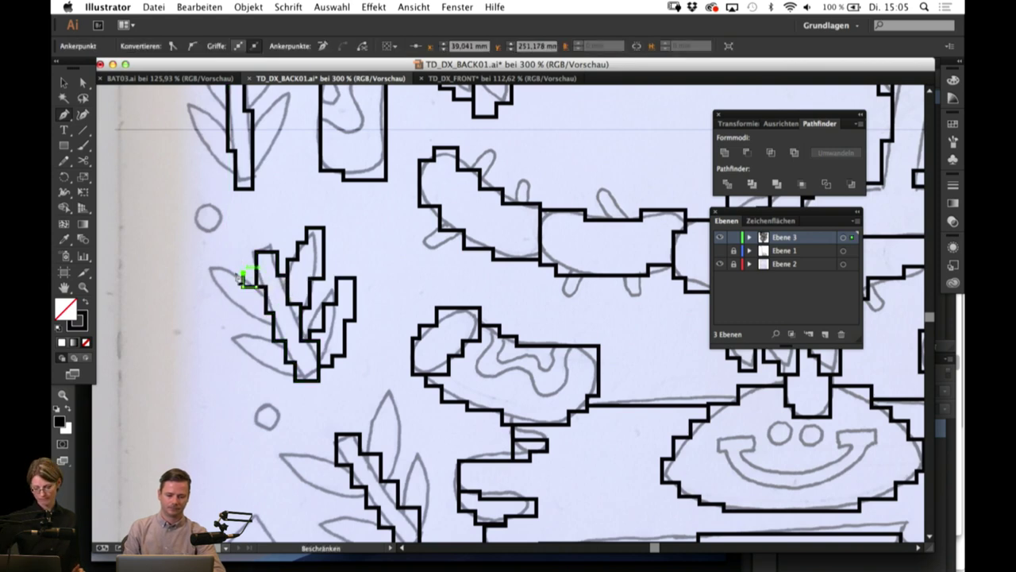
left_click(229, 271)
left_click(229, 260)
left_click(201, 260)
left_click(201, 302)
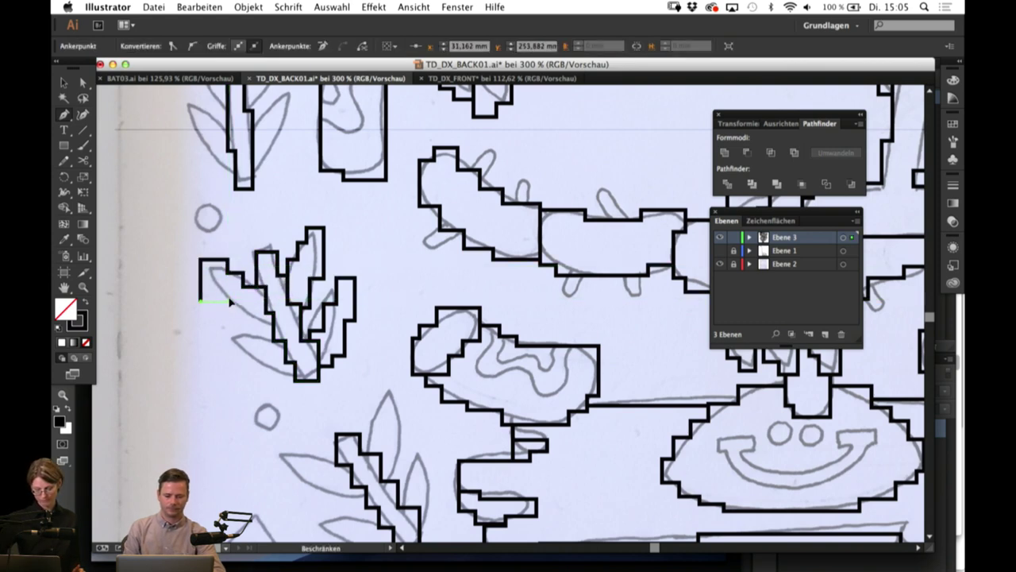
Step: Step along the lower edge of the upper left leaf back to the stem, close its outline, and deselect it
left_click(229, 303)
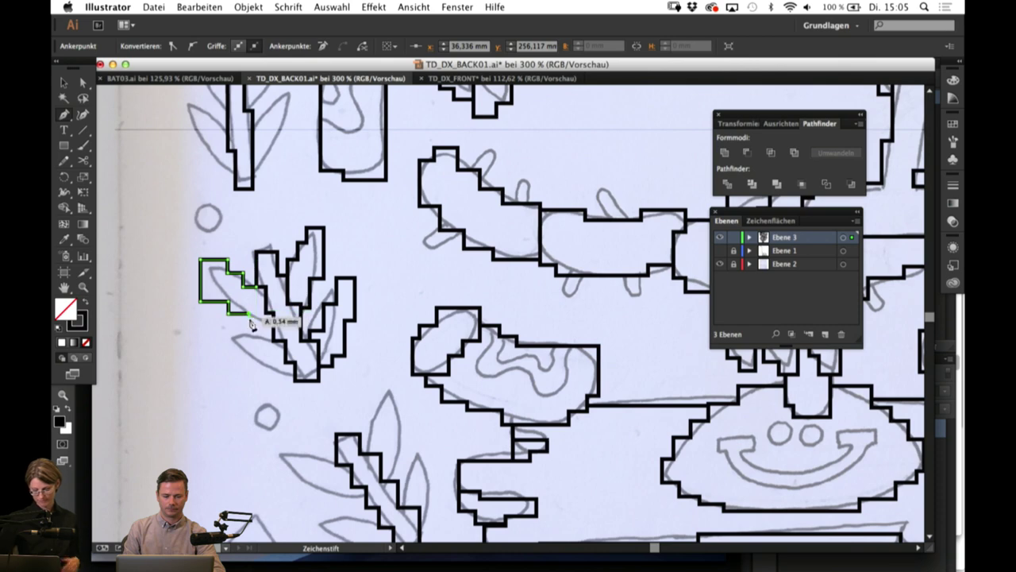
left_click(247, 327)
left_click(273, 326)
left_click(273, 298)
left_click(257, 286)
key("v")
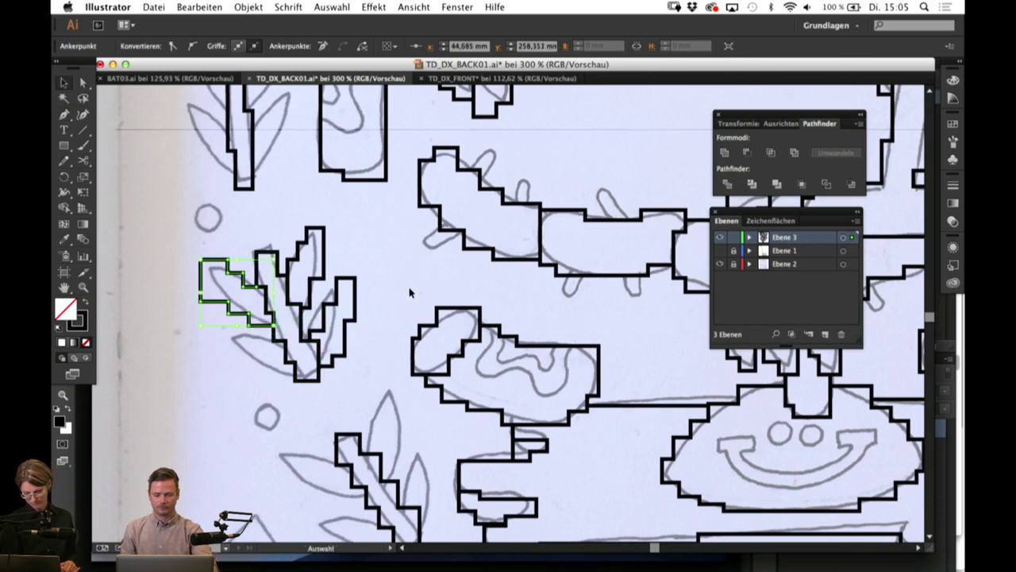
left_click(411, 293)
Step: Trace the sprig's lower left leaf as a stepped outline from the stem back to the stem's base and deselect it
key("p")
left_click(274, 341)
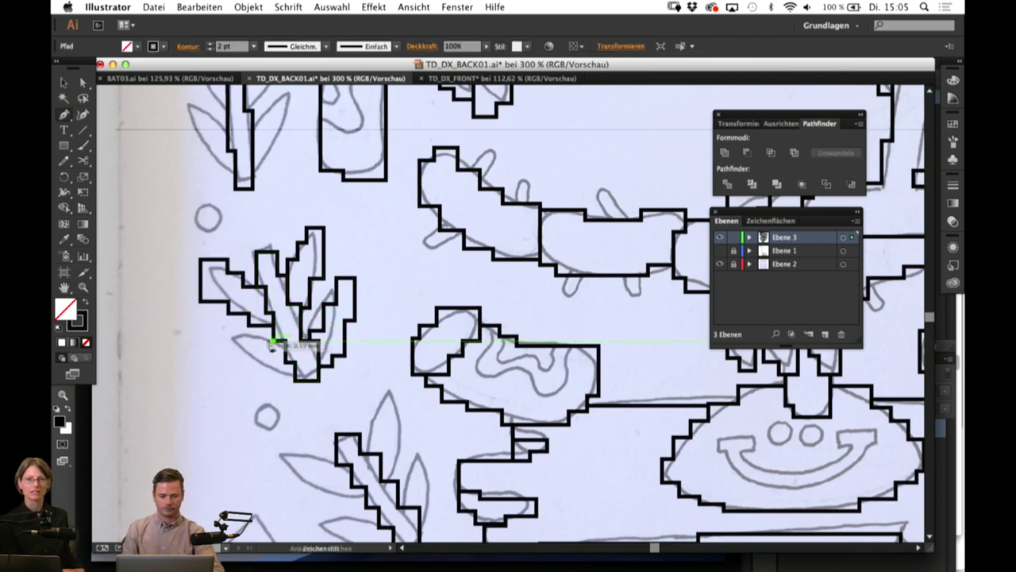
left_click(229, 342)
left_click(228, 362)
left_click(256, 361)
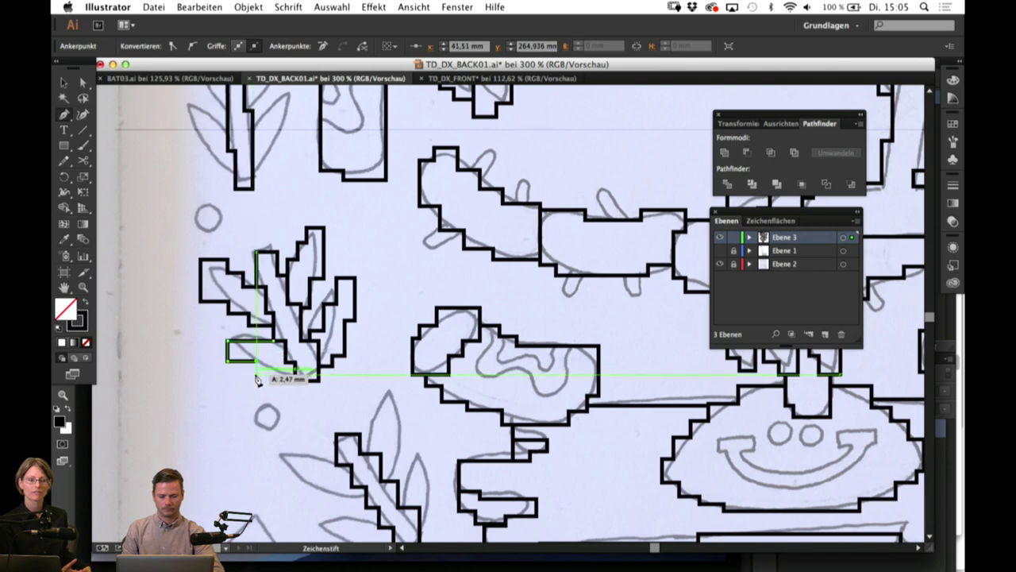
left_click(256, 374)
left_click(274, 373)
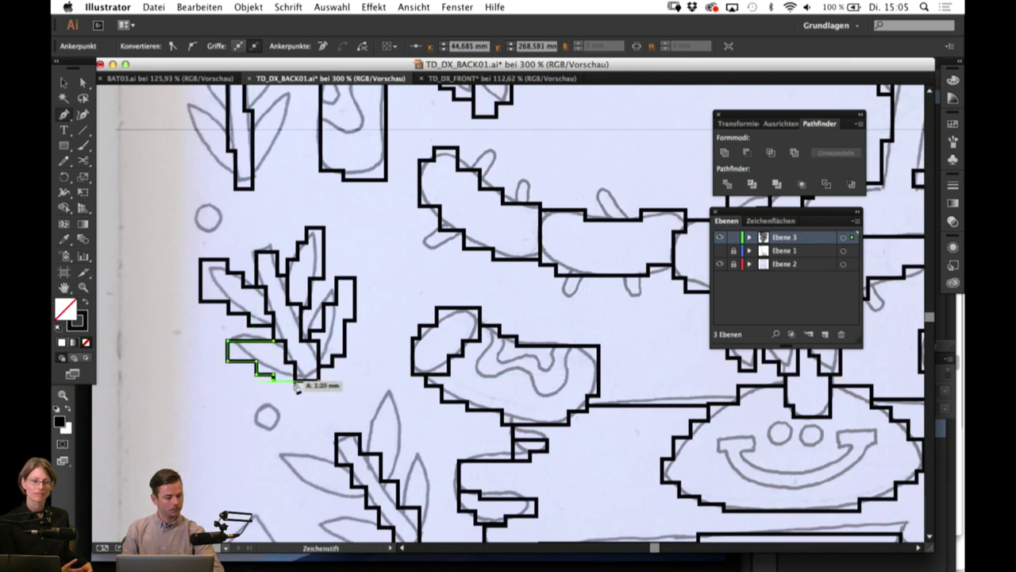
left_click(297, 384)
key("v")
left_click(418, 299)
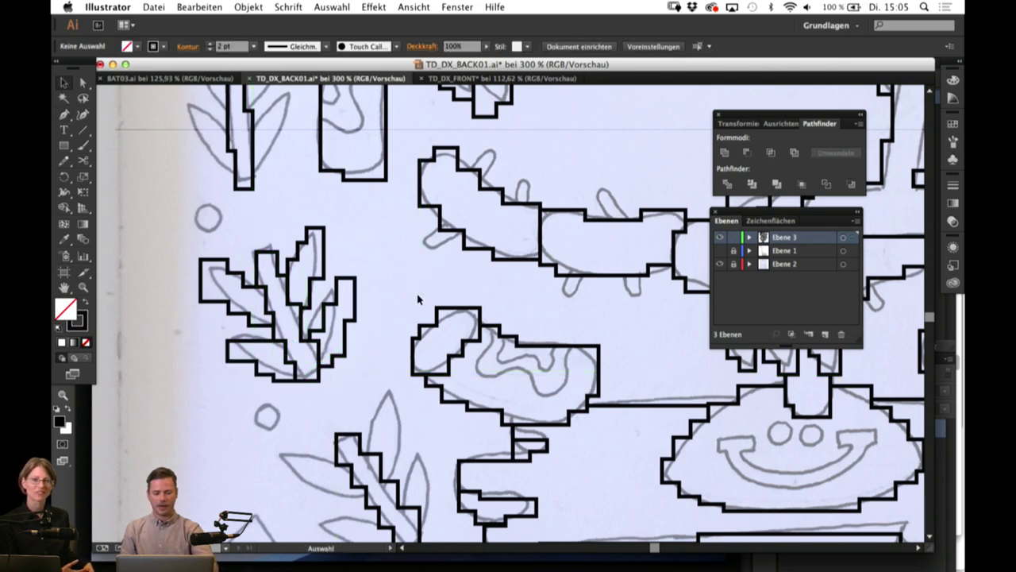
Step: Trace the upper left leaf of the next sprig down as a stepped outline attached to its stem and deselect it
left_click_drag(389, 419, 389, 261)
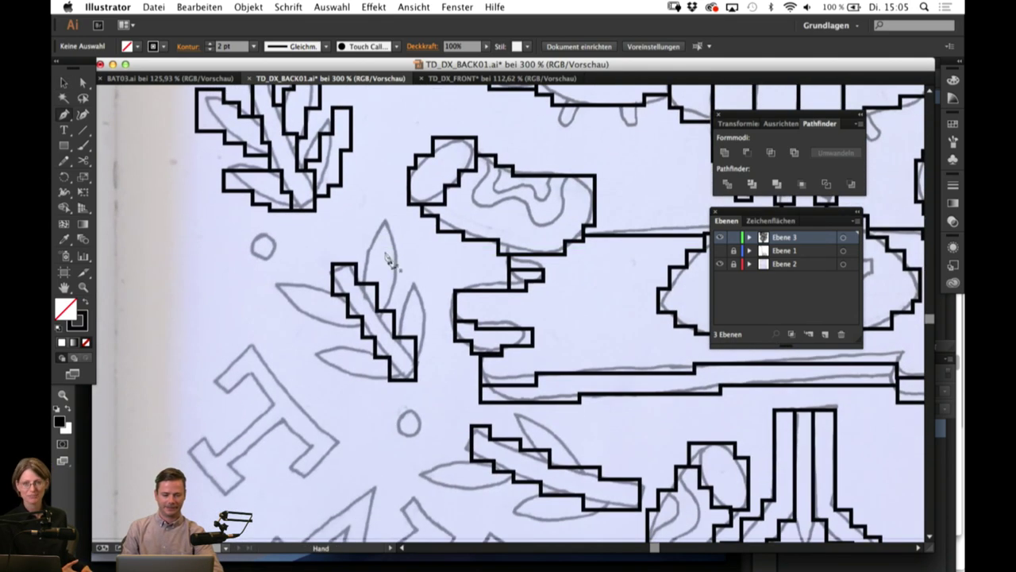
left_click(333, 287)
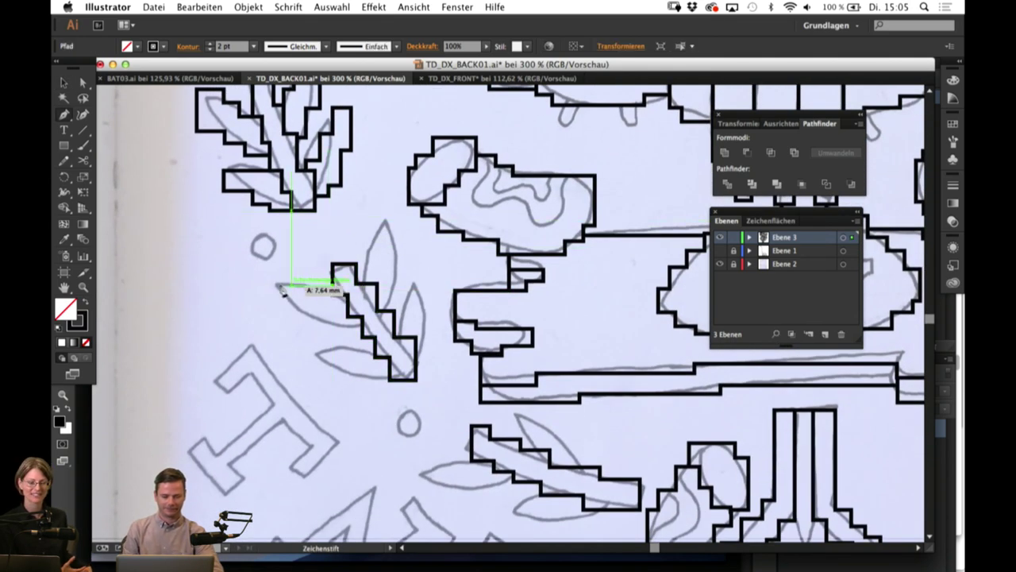
left_click(275, 285)
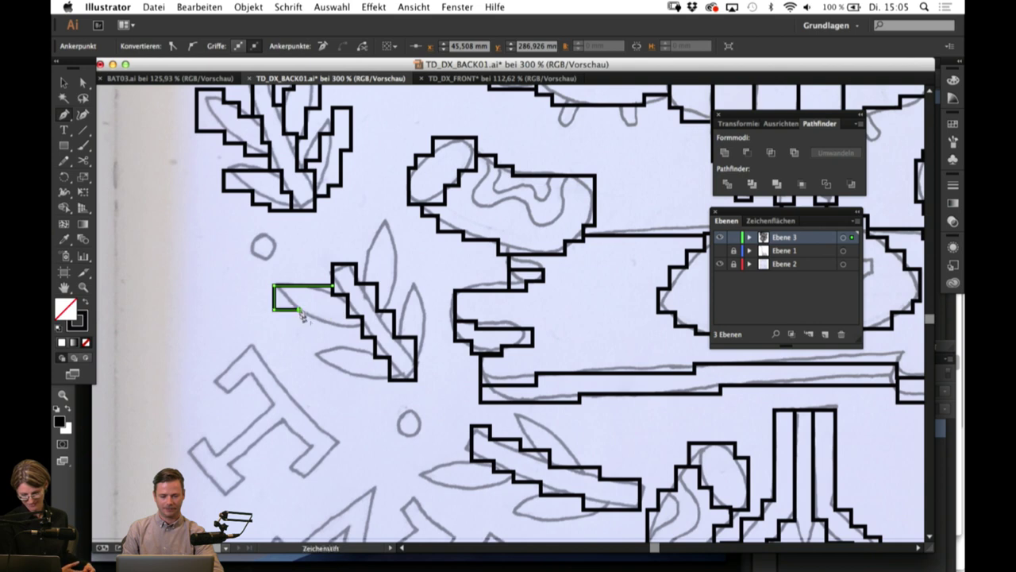
left_click(359, 330)
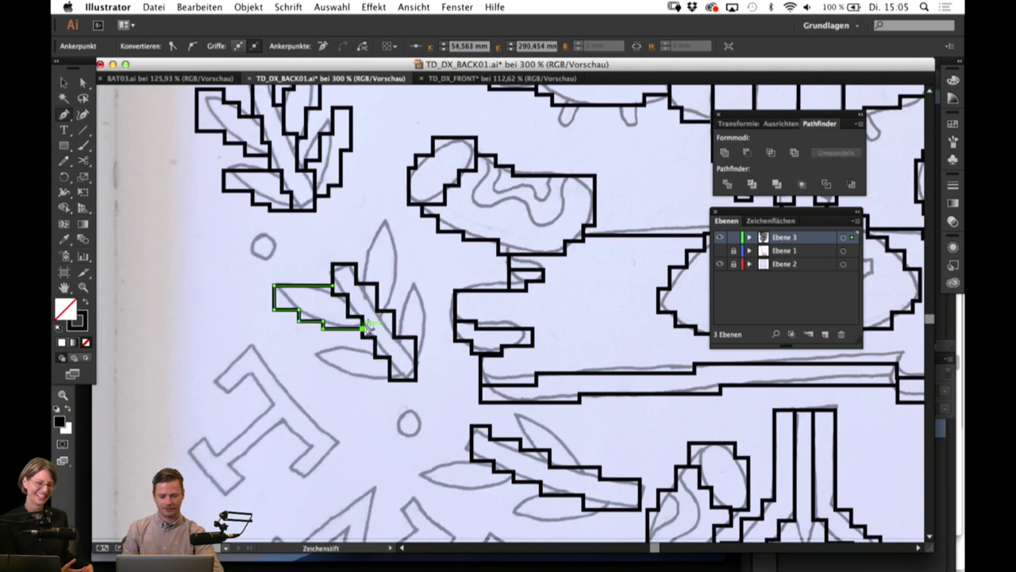
left_click(409, 240, "super")
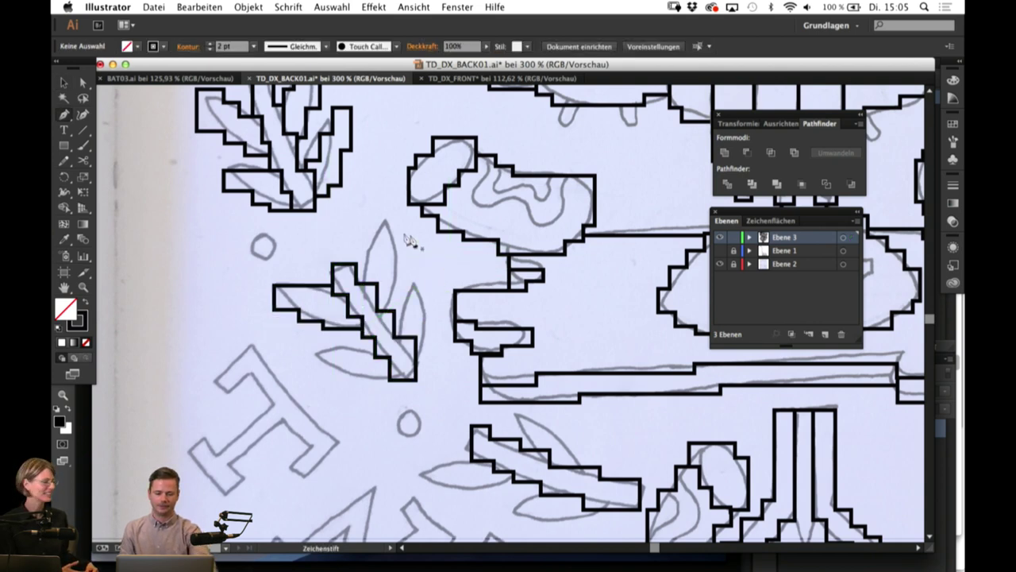
Step: Trace this lower sprig's upper right leaf with a stepped inner side and a straight outer side ending at the stem
left_click(364, 282)
left_click(364, 247)
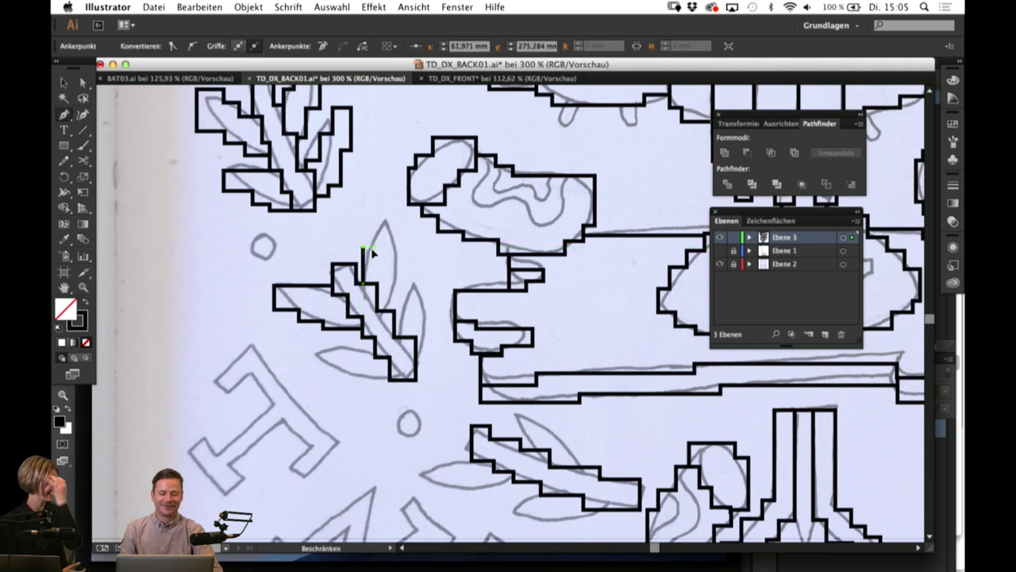
left_click_drag(374, 248, 380, 214)
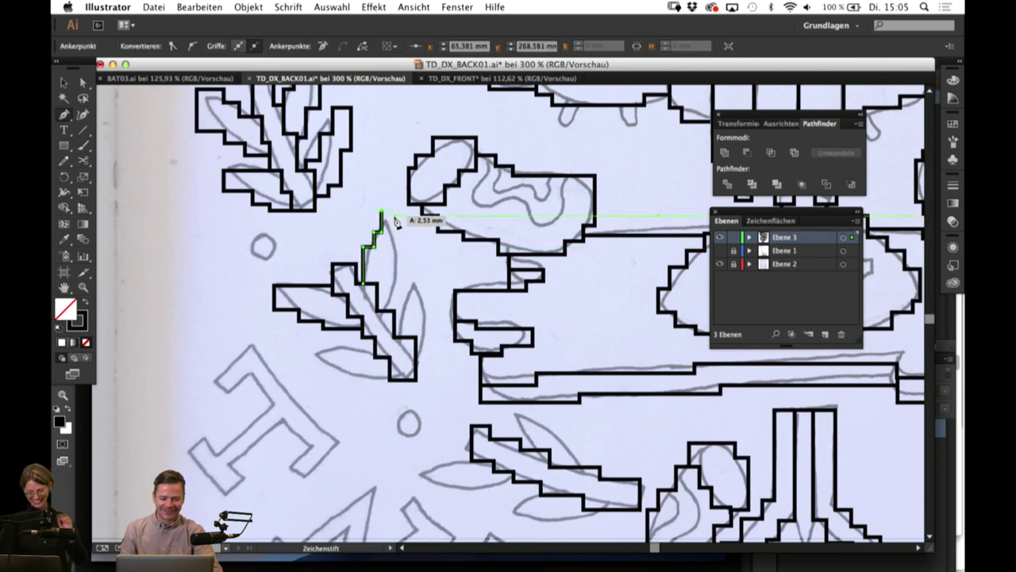
left_click(394, 216)
left_click(395, 306)
left_click(388, 308, "super")
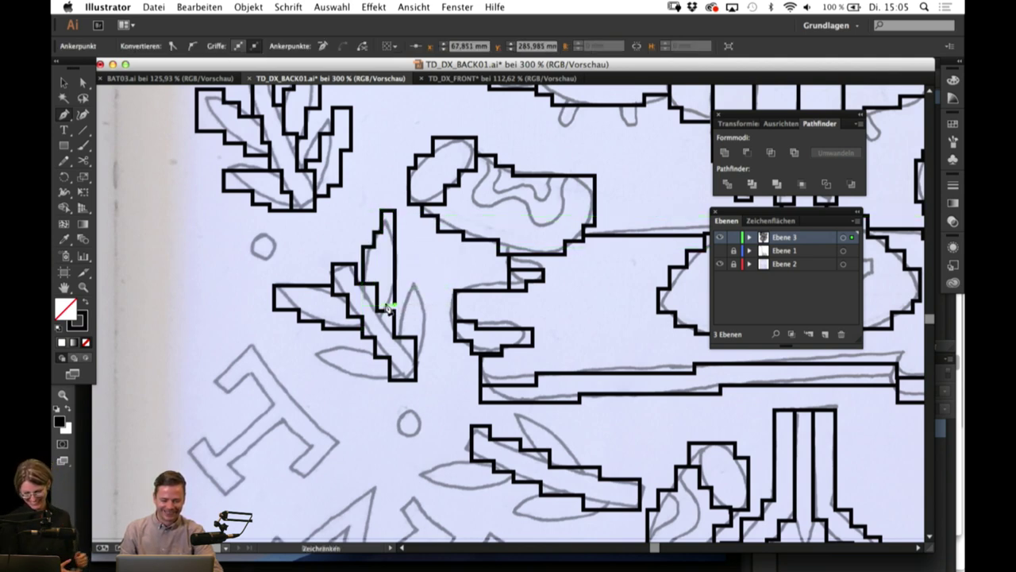
key("v")
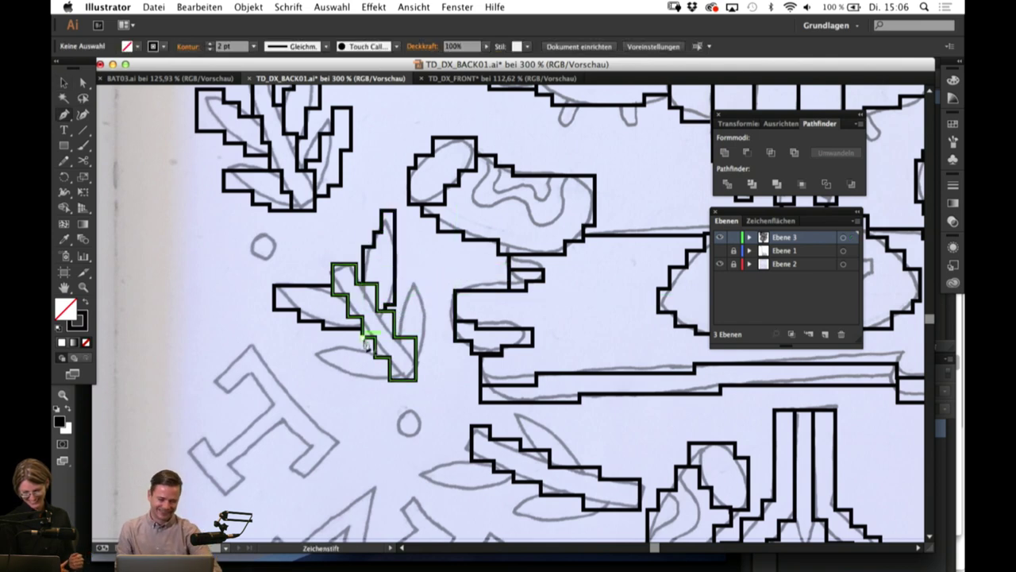
Step: Trace the lower sprig's lower left leaf as a stepped outline from the stem's side to the stem's base
left_click(376, 347)
left_click_drag(318, 351, 322, 377)
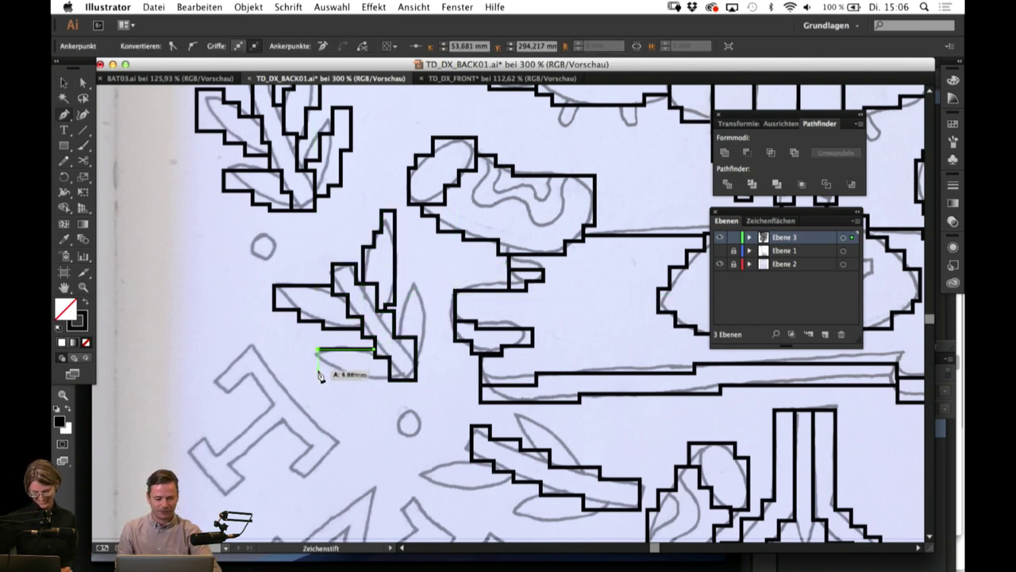
left_click(350, 370)
left_click(351, 379)
left_click(389, 379)
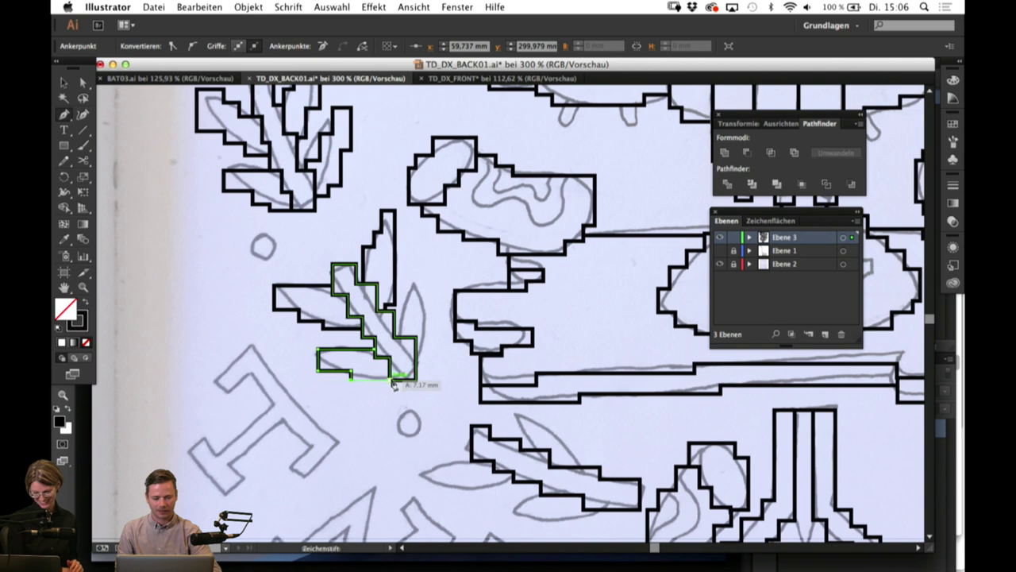
key("v")
left_click(454, 306)
Step: Trace the lower sprig's lower right leaf with a stepped inner side and a straight outer side back to the stem, and deselect it
key("o")
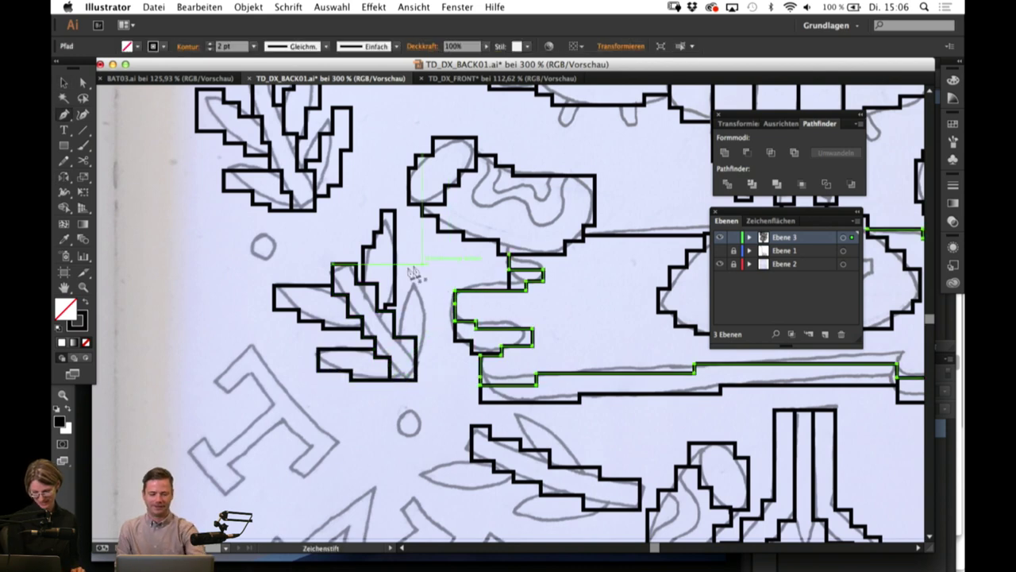
left_click(409, 342, "super")
left_click(406, 338)
left_click(405, 302)
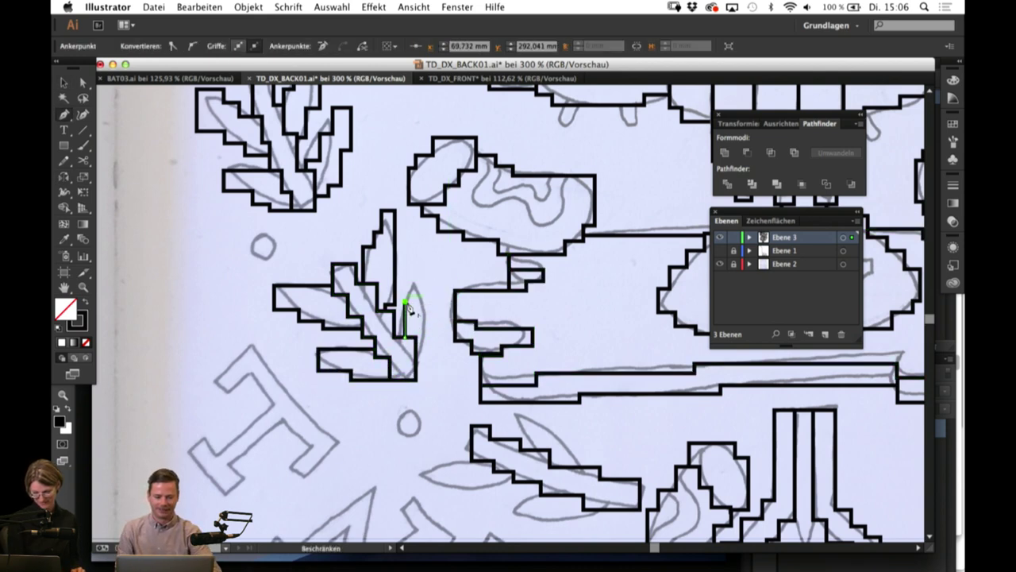
left_click(412, 285)
left_click(426, 285)
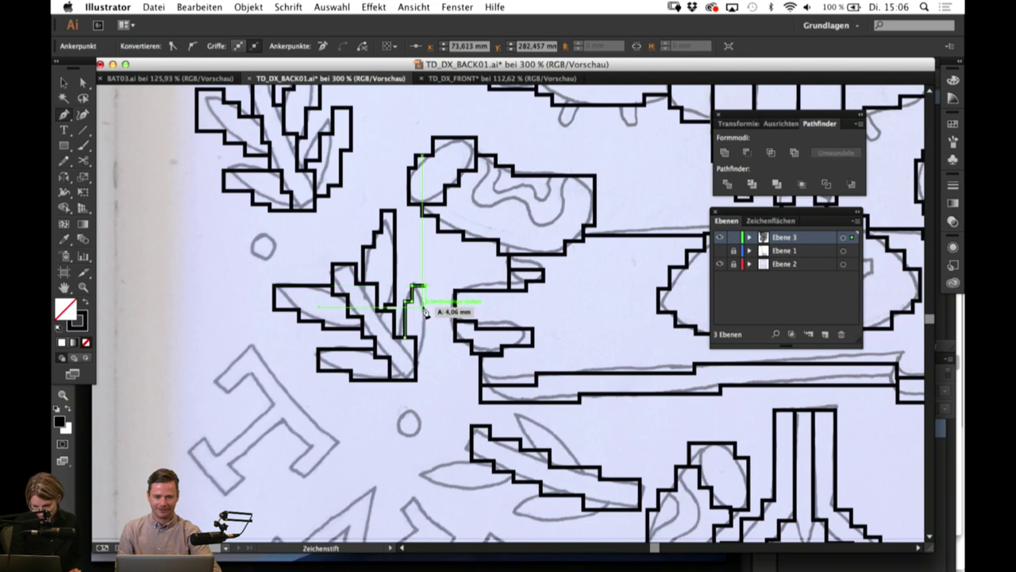
left_click(427, 365)
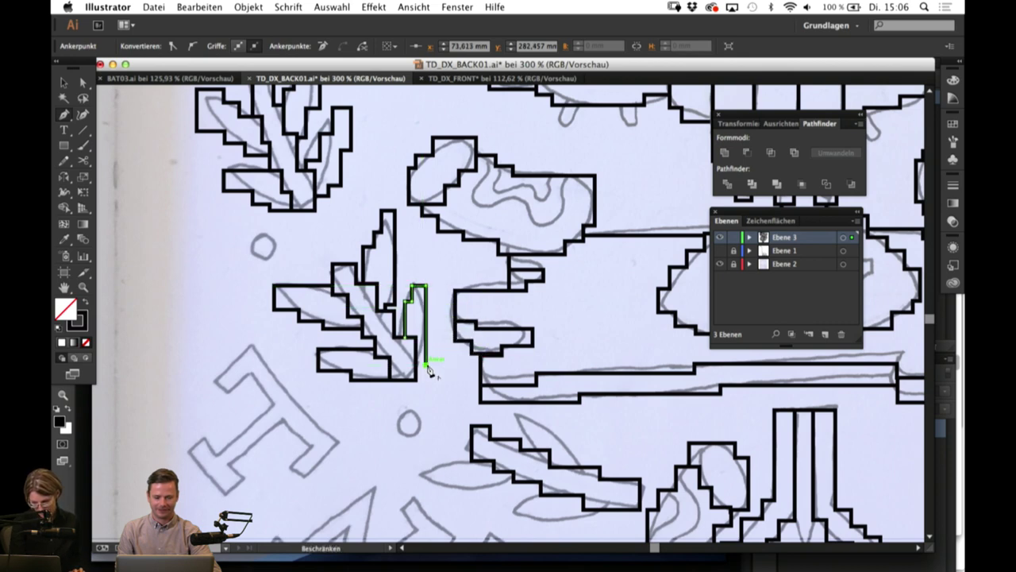
left_click(416, 365)
left_click(418, 421, "super")
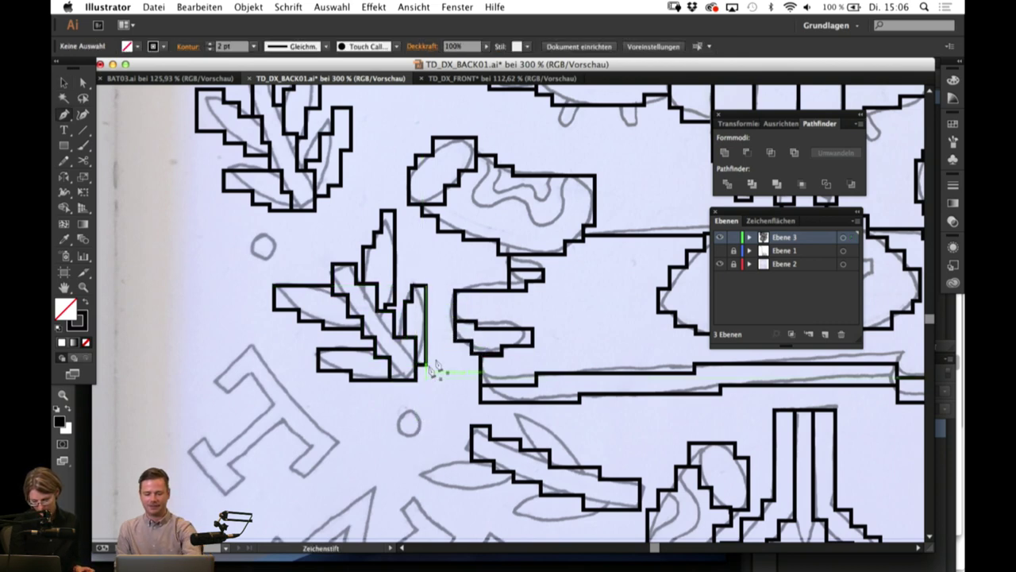
Step: Trace the left leaf of the nearly horizontal sprig below as a stepped outline attached to its stem and deselect it
left_click_drag(549, 427, 381, 274)
left_click(301, 309)
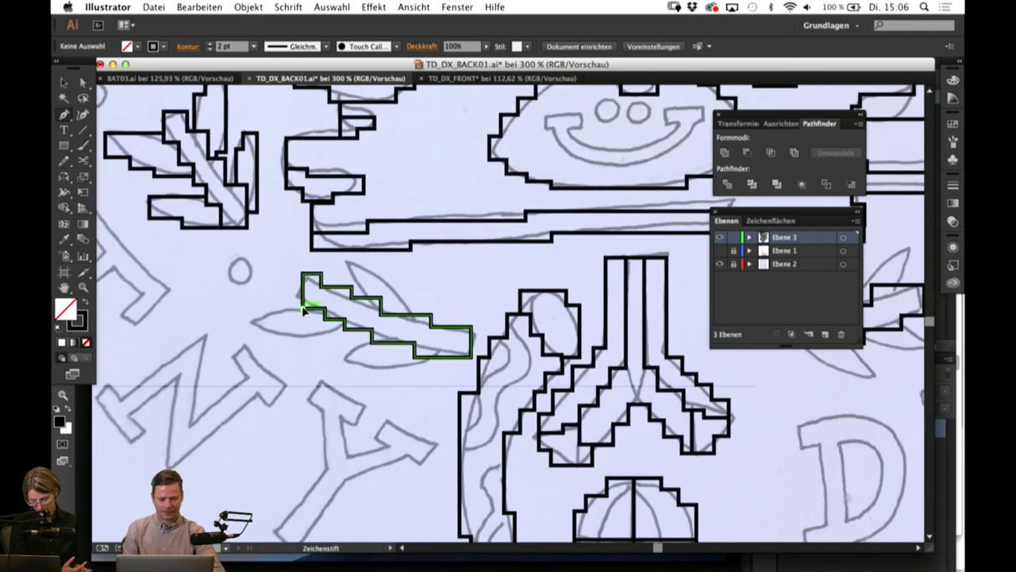
left_click(268, 310)
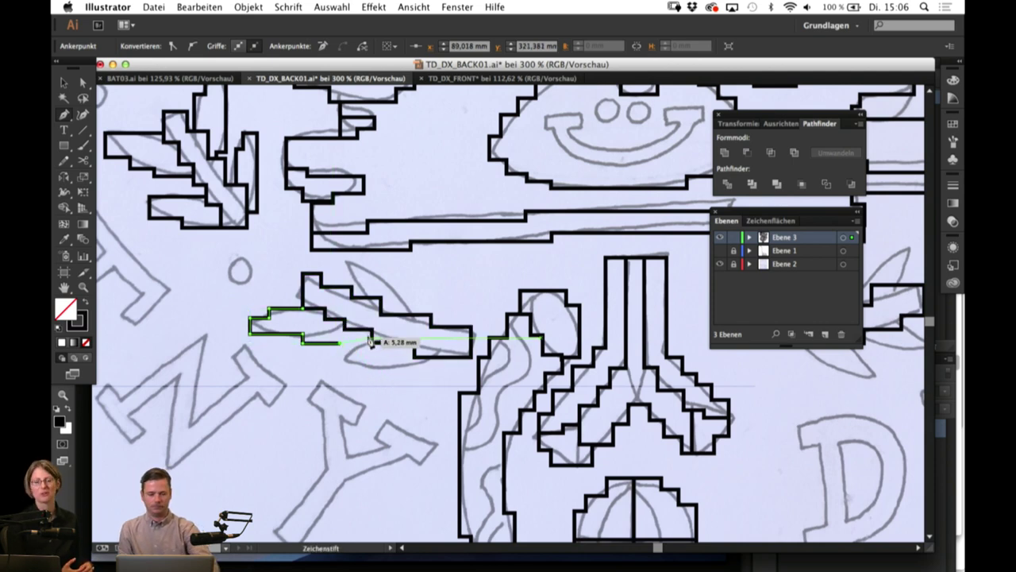
left_click(341, 320)
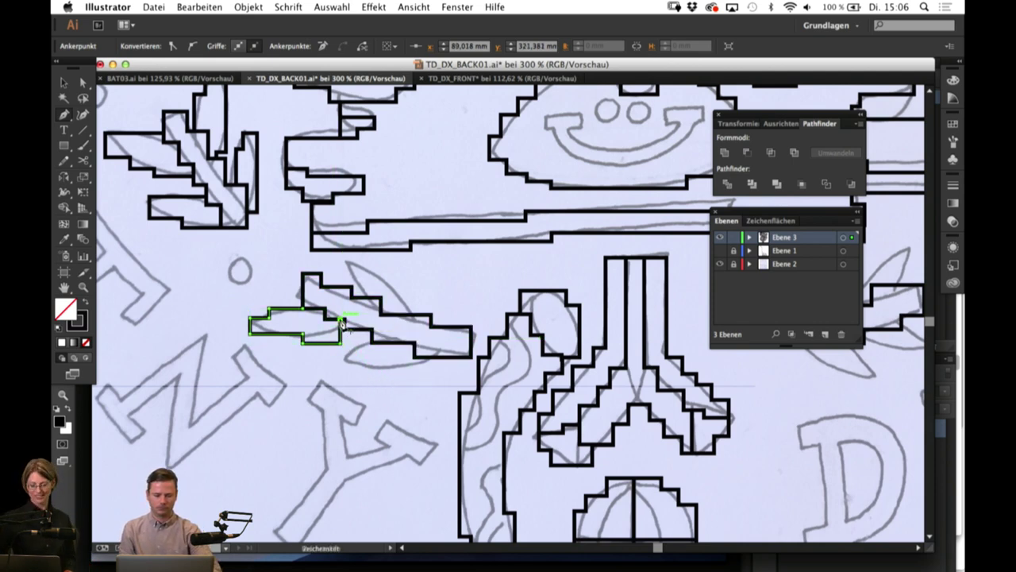
left_click(358, 373, "super")
Step: Trace the horizontal sprig's lower leaf as a right-angled outline starting and ending on the stem's underside, and deselect it
left_click(372, 343)
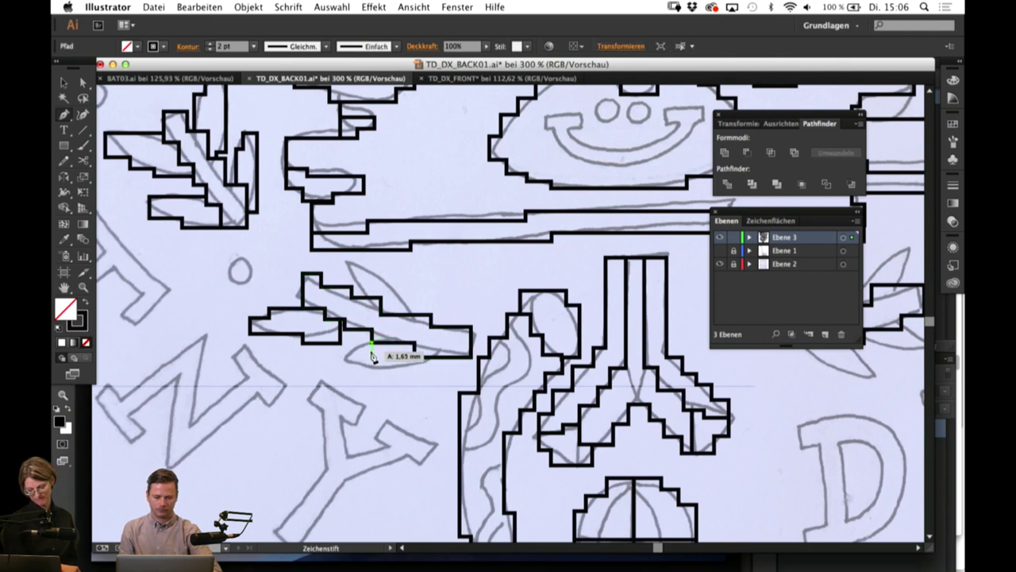
left_click(346, 350)
left_click(430, 373)
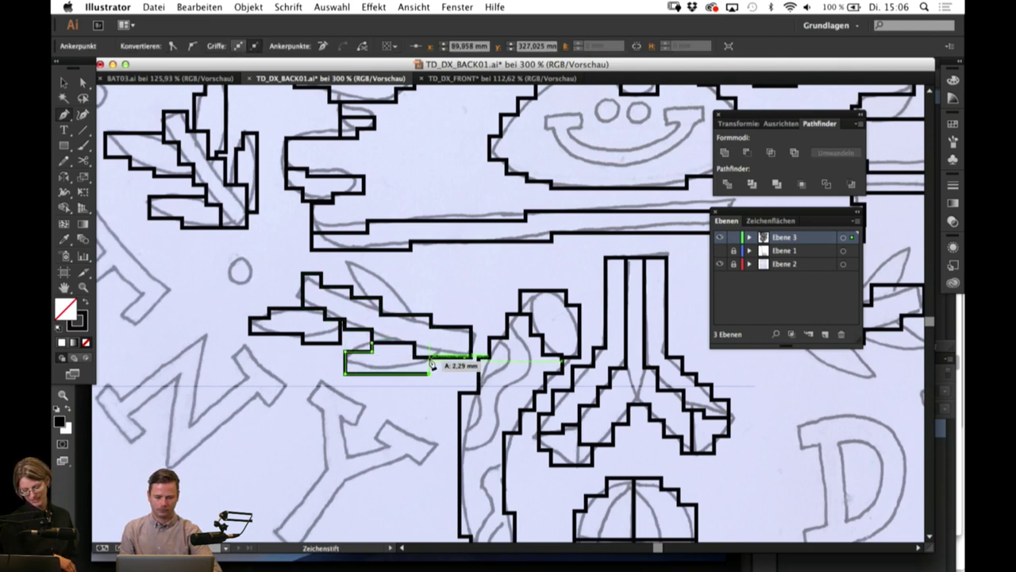
left_click(430, 358)
left_click(469, 282, "super")
Step: Trace the horizontal sprig's upper leaf as a stepped outline on the stem's upper side and deselect it
key("p")
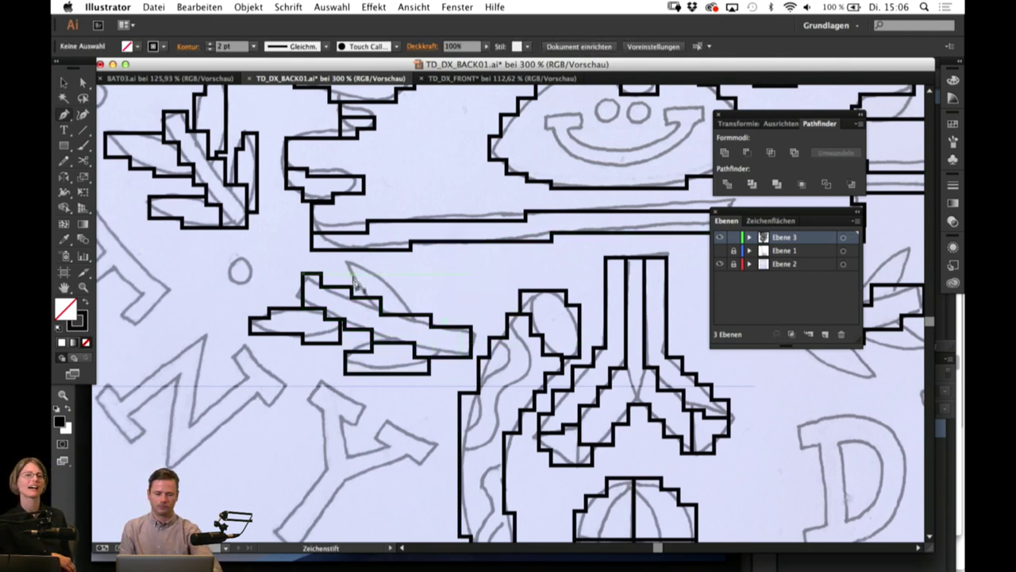
left_click(362, 299)
left_click(362, 268)
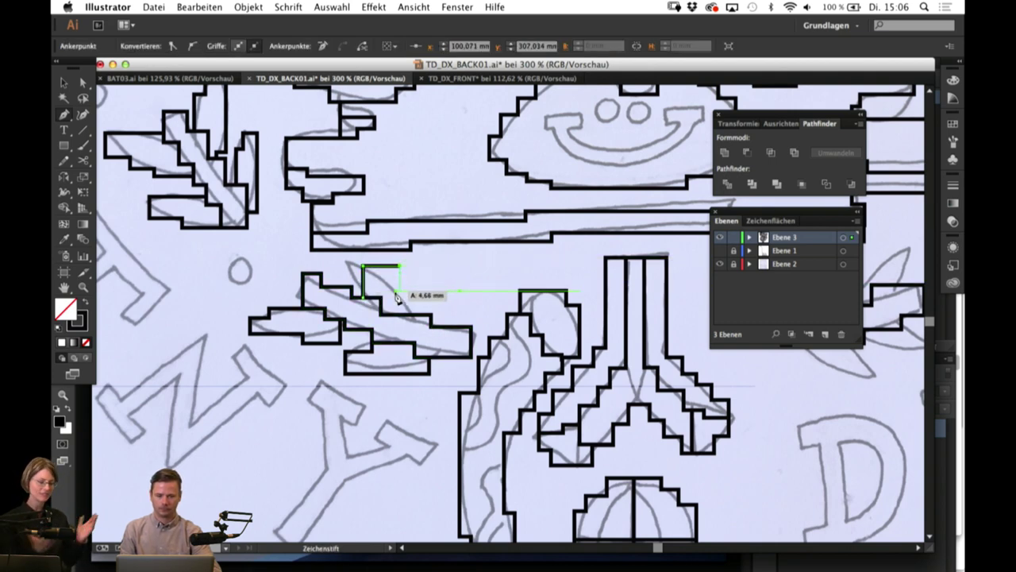
left_click(410, 298)
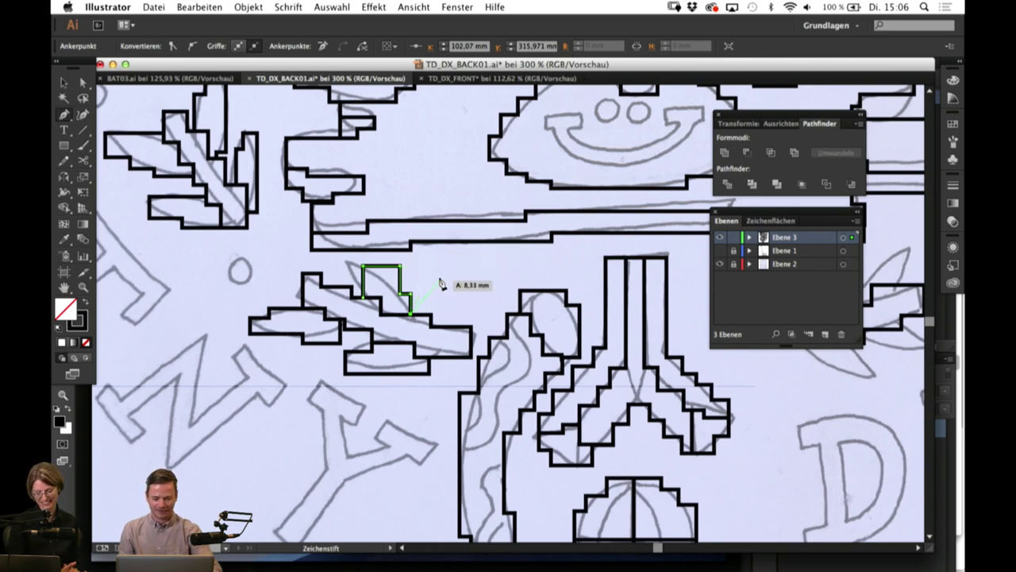
left_click(455, 279, "super")
Step: Trace the upper left leaf of the sprig above the letter D with a stepped outline from the stem and deselect it
left_click_drag(615, 360, 387, 357)
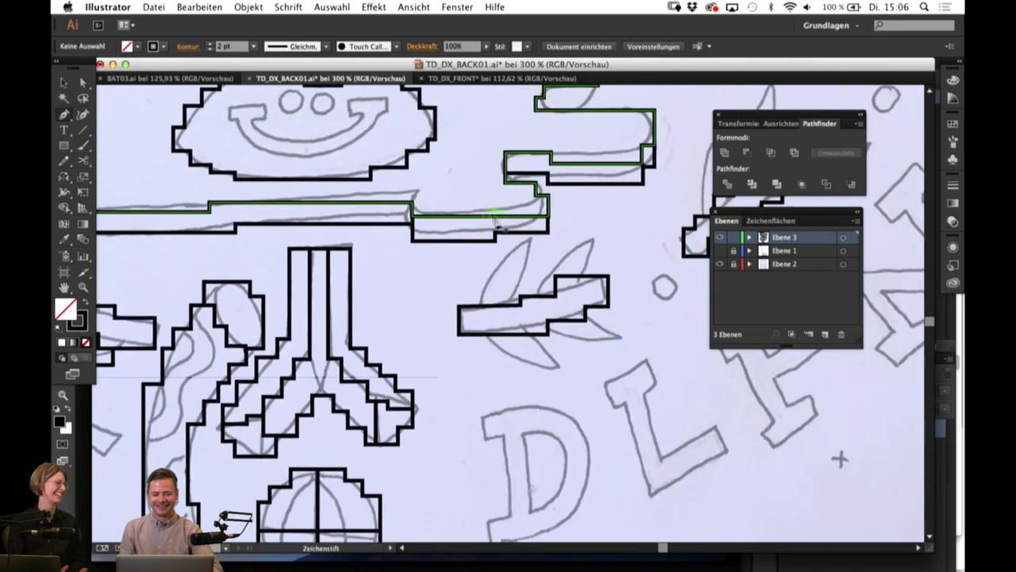
left_click(478, 306)
left_click(477, 281)
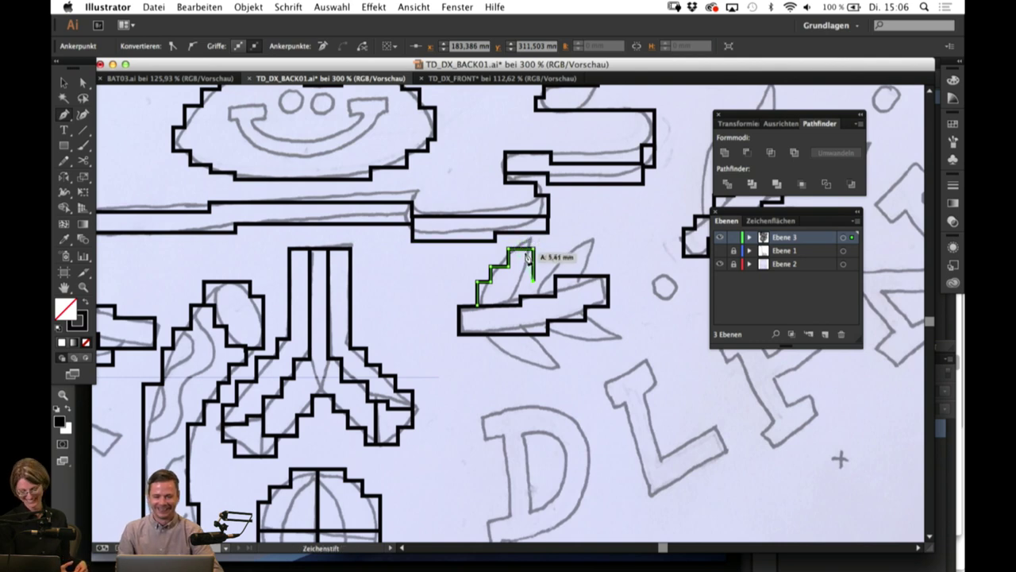
left_click(519, 307)
left_click(633, 230, "super")
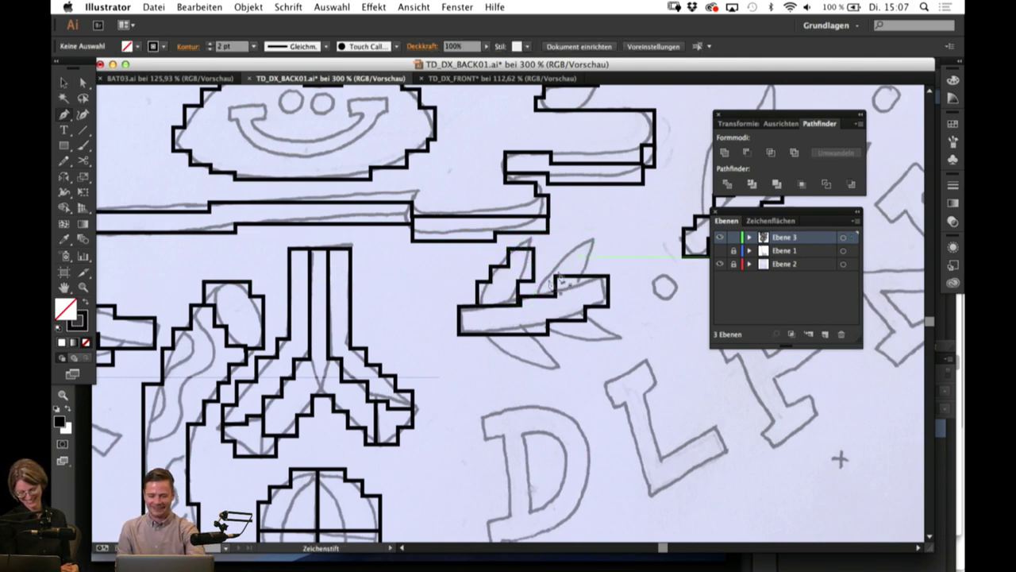
Step: Trace this sprig's lower left leaf as steps descending from the stem's underside and returning to it, and deselect it
left_click(487, 347)
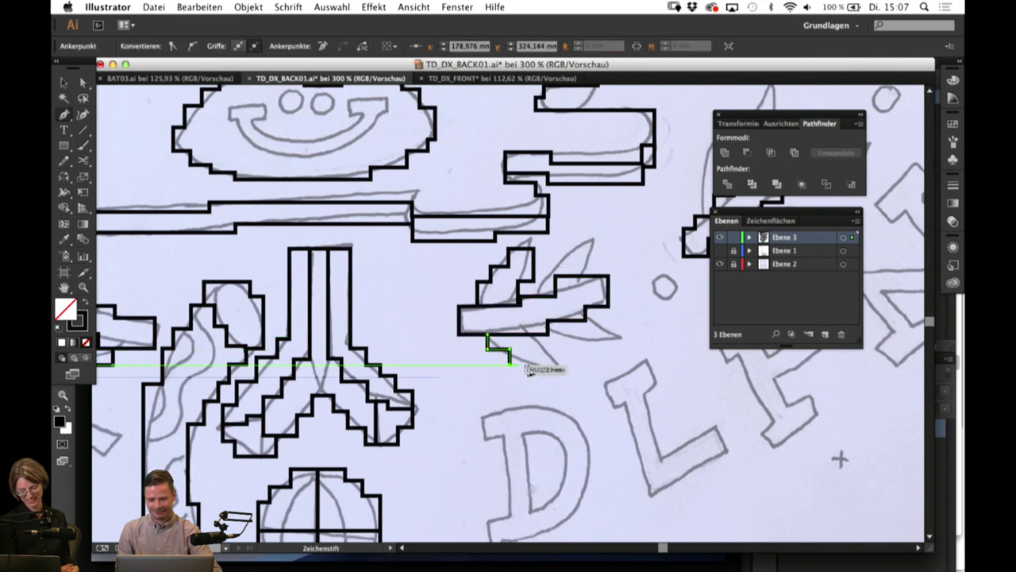
left_click(565, 372)
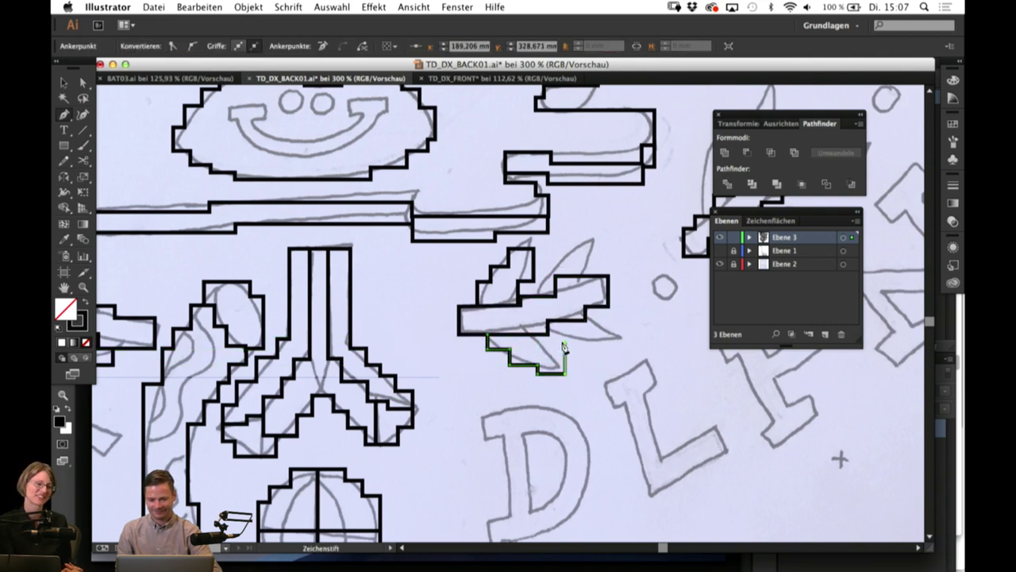
left_click(537, 343)
left_click(537, 335)
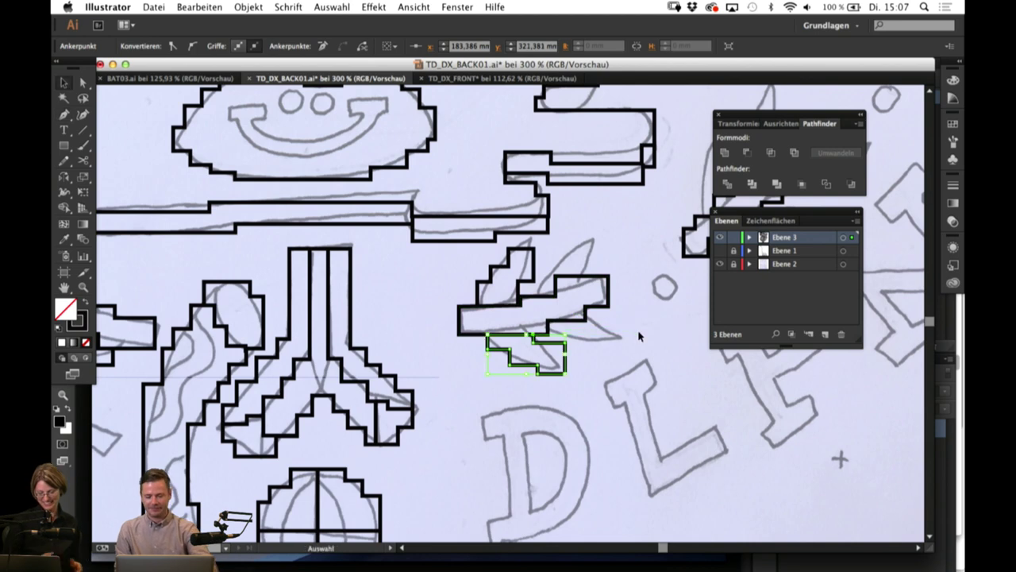
left_click(639, 335, "super")
Step: Trace the upper right leaf of the sprig above the D as a stepped outline ending on the stem, and deselect it
left_click(555, 274)
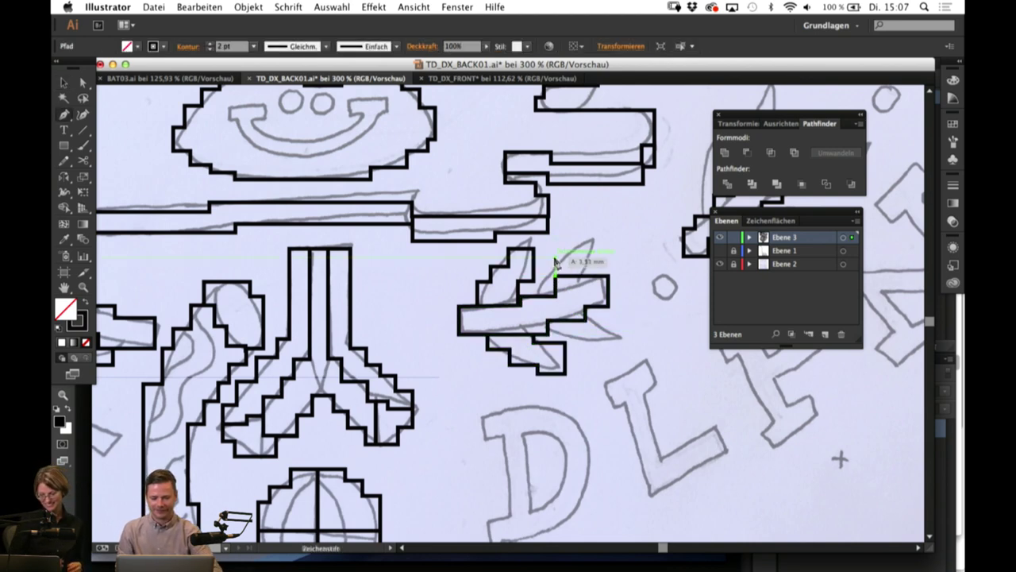
left_click(555, 256)
left_click(602, 237)
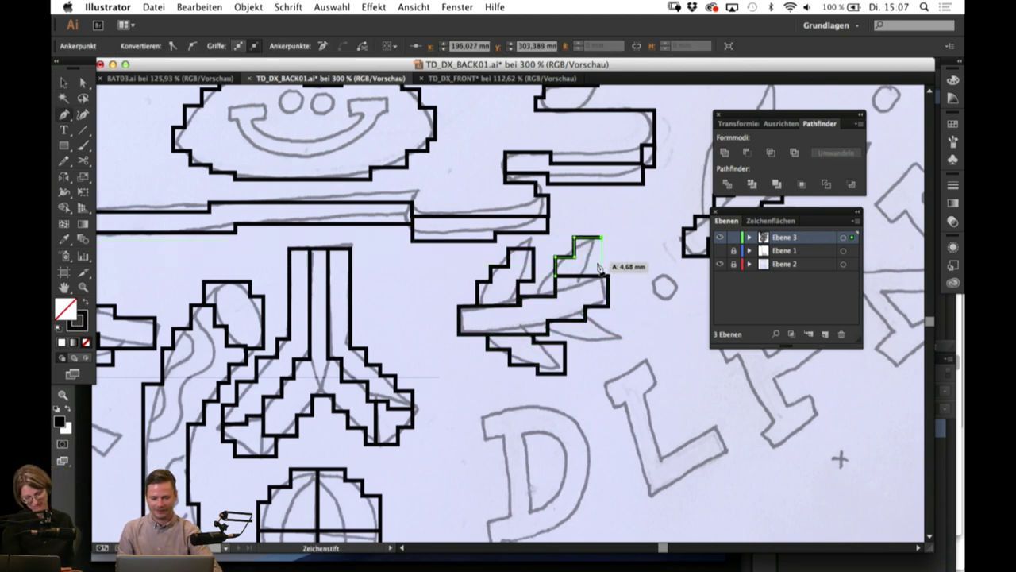
left_click(601, 264)
left_click(585, 265)
left_click(586, 276)
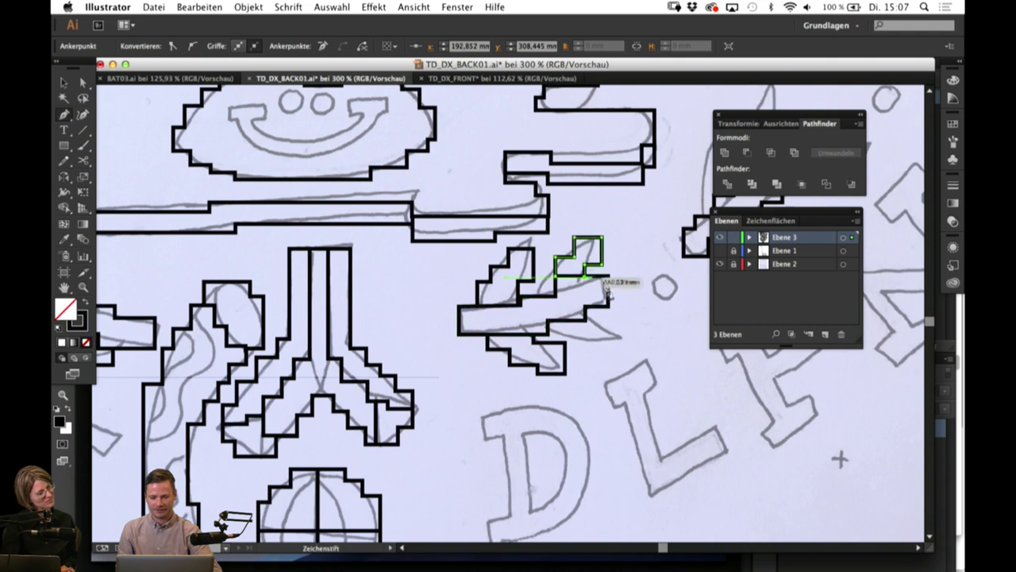
left_click(624, 330, "super")
Step: Trace the sprig's lower right leaf as a closed rectangular outline against the stem's underside and deselect it
left_click(562, 321)
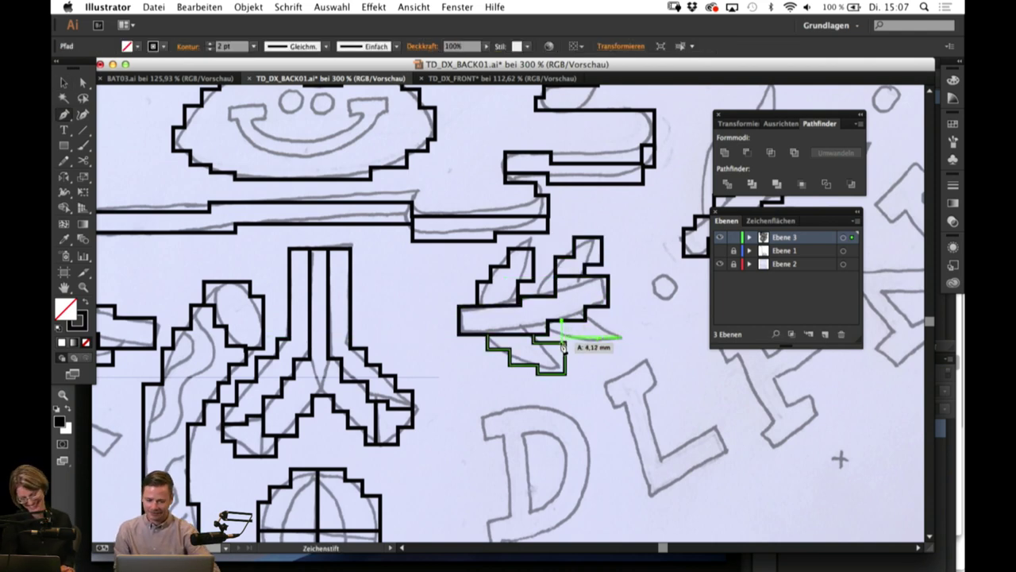
left_click(562, 342)
left_click(627, 344)
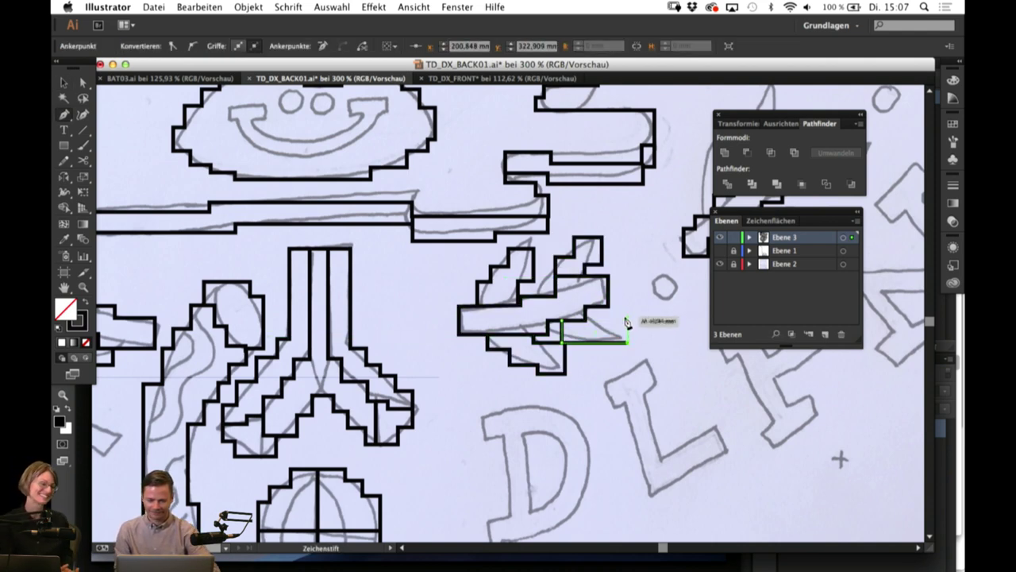
left_click(627, 322)
left_click(561, 320)
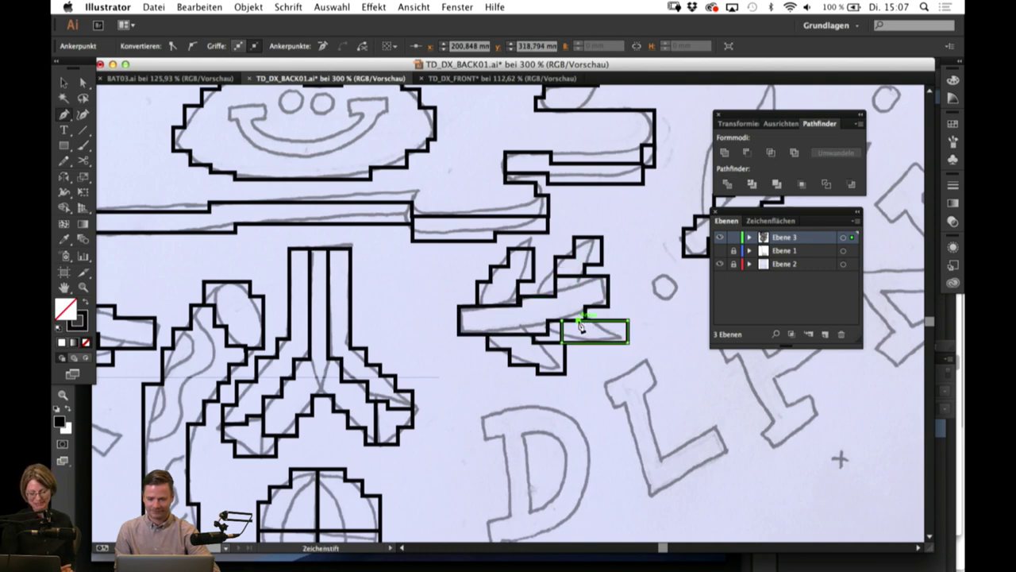
key("v")
left_click(684, 345)
Step: Draw small squares over the three small sketched circles between the sprigs on the drawing's right side with the Rectangle tool
left_click_drag(634, 296, 413, 337)
scroll(476, 301, "up", 5)
scroll(477, 302, "right", 2)
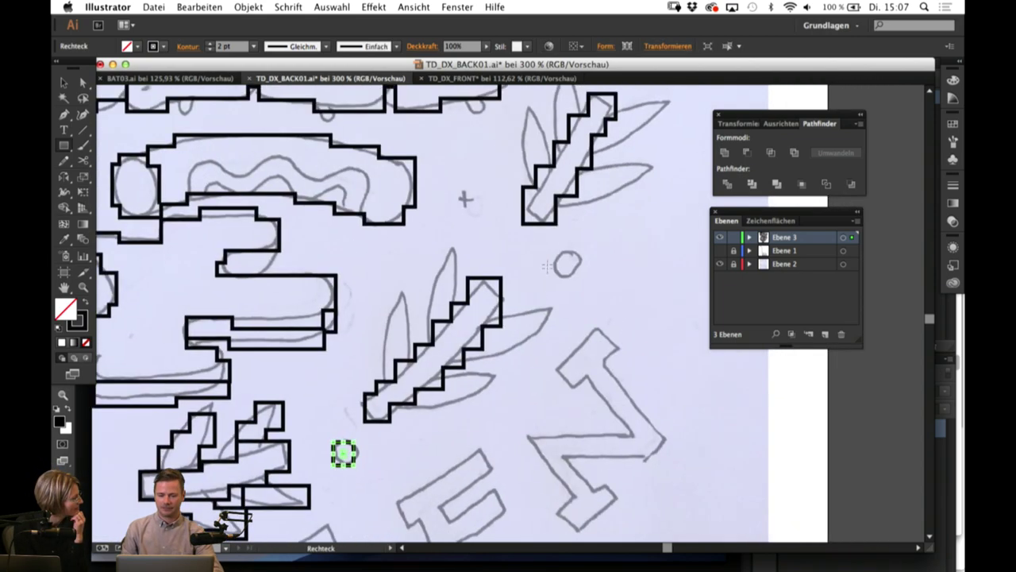
left_click_drag(553, 250, 582, 276)
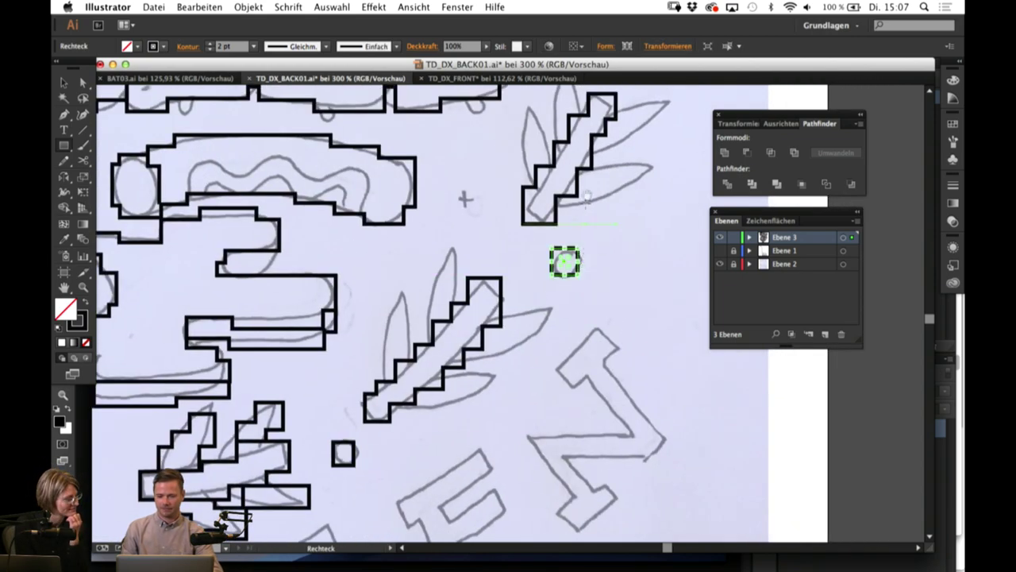
mouse_move(603, 189)
left_mouse_down()
mouse_move(562, 308)
mouse_move(550, 389)
left_mouse_up()
left_click_drag(608, 212, 630, 237)
Step: Trace the first wavy line beside the log's left end ring as a stepped path from its upper to lower outline, and deselect it
scroll(556, 222, "up", 8)
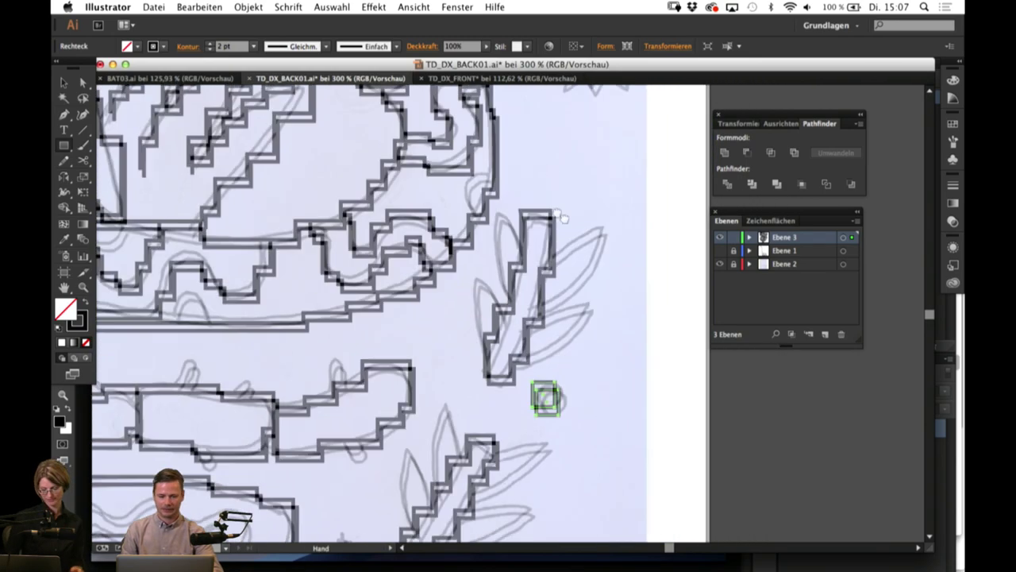
scroll(560, 176, "up", 10)
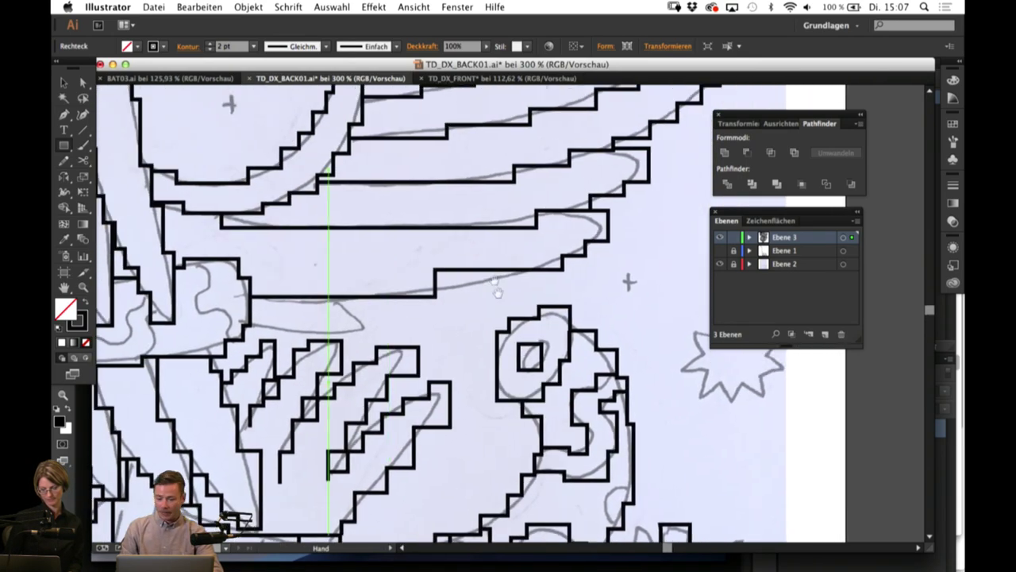
scroll(548, 190, "up", 10)
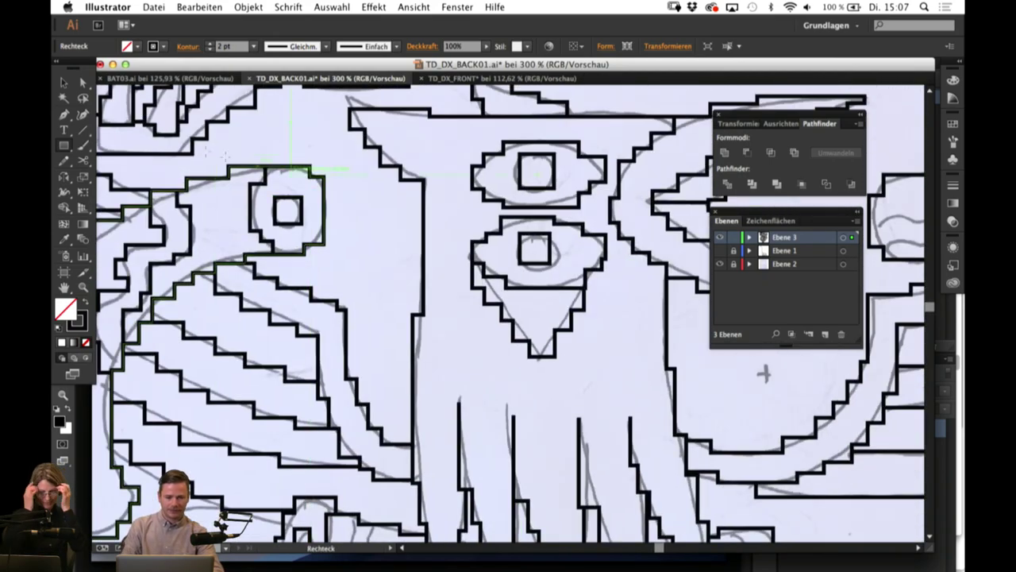
left_click(294, 248)
key("space")
left_click_drag(432, 429, 440, 245)
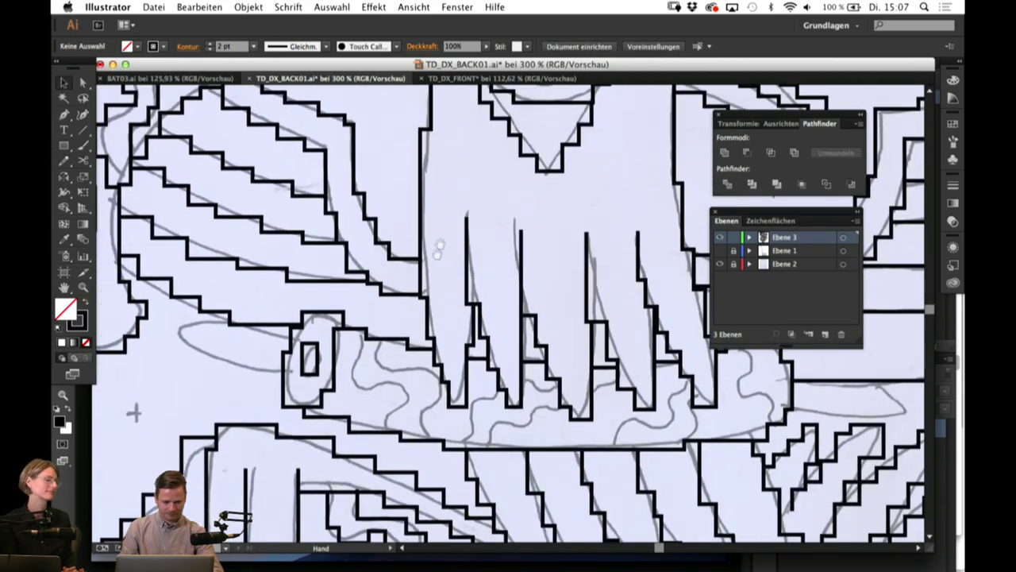
left_click_drag(413, 382, 394, 340)
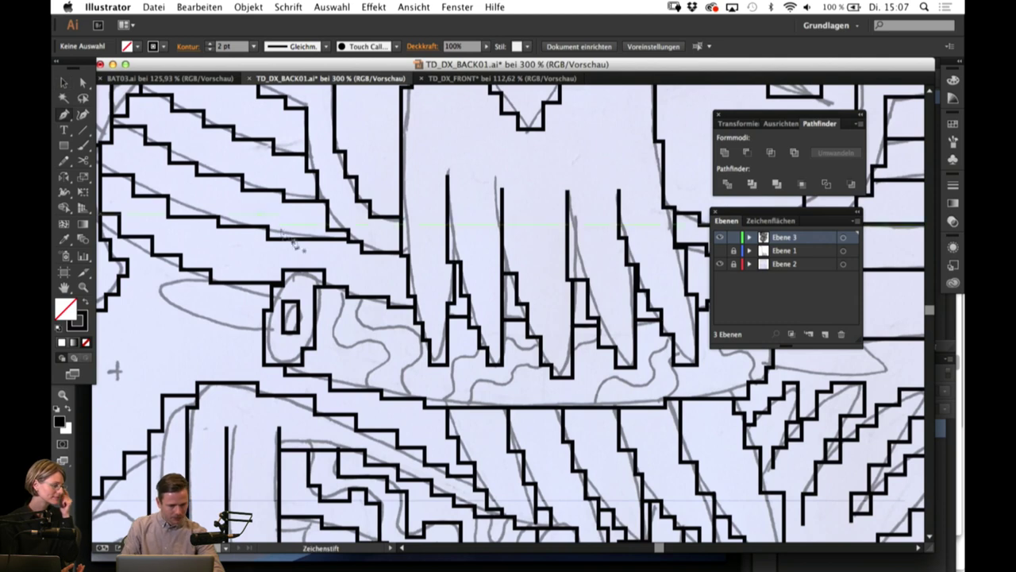
left_click(335, 288)
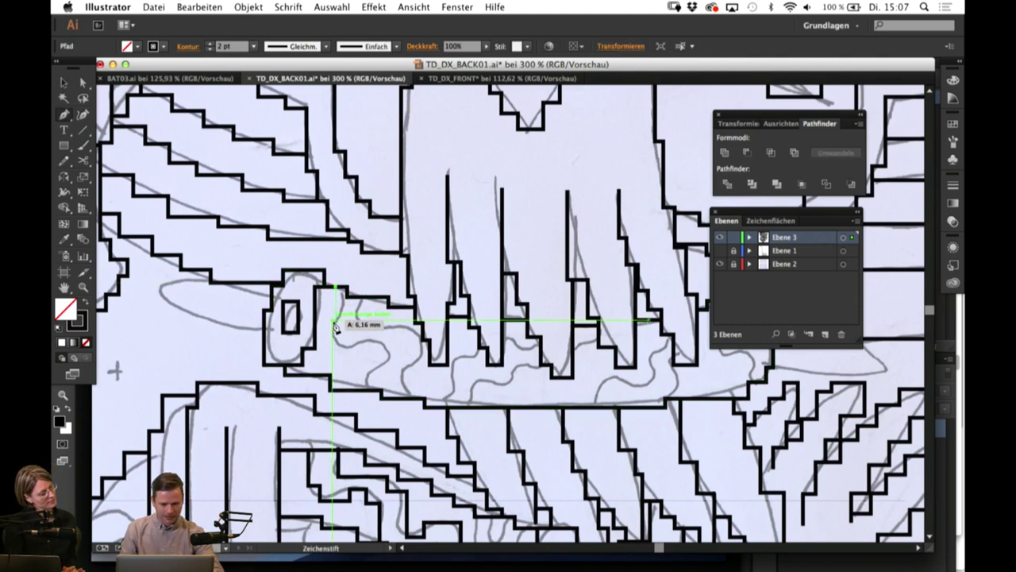
left_click(336, 322)
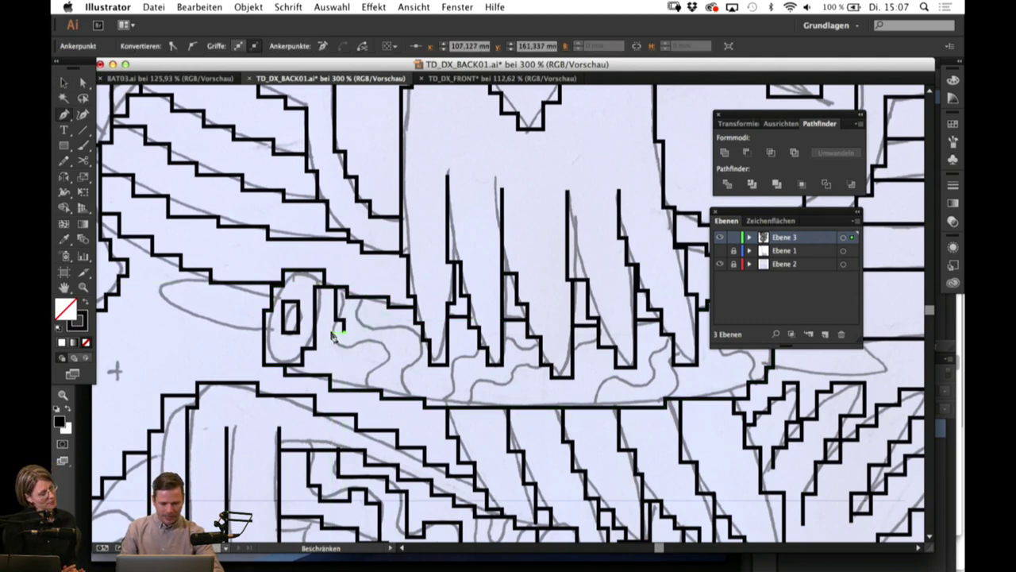
left_click(334, 333)
left_click(362, 354)
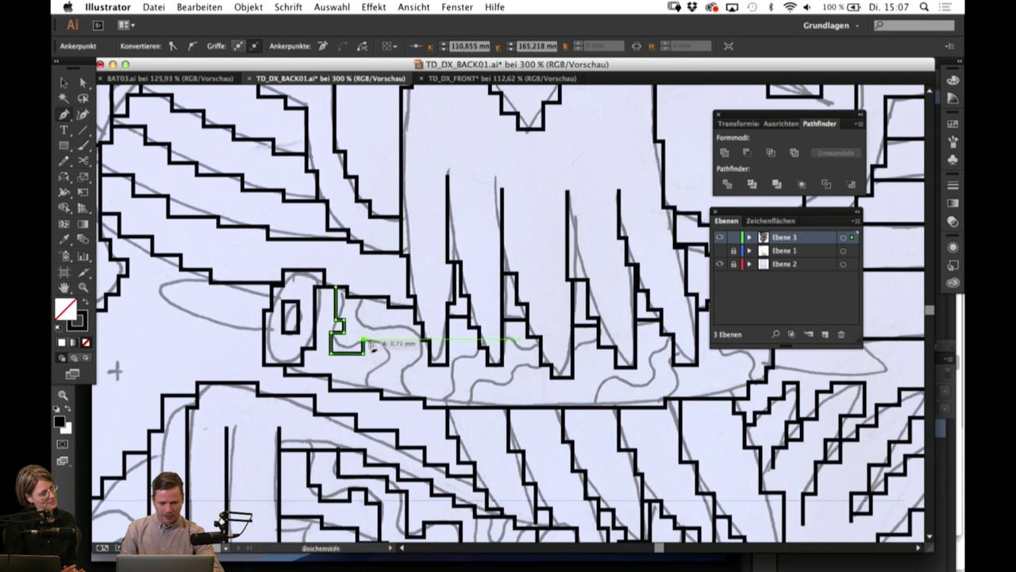
left_click(385, 341)
left_click(367, 367)
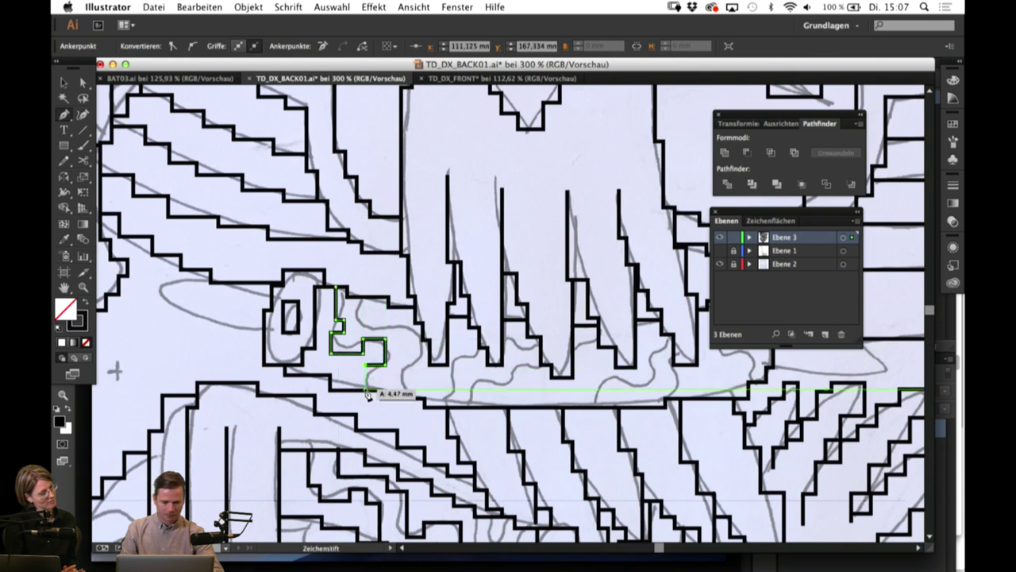
left_click(366, 388)
left_click(387, 425, "super")
Step: Trace the upper part of the log's second wavy line as steps from its upper outline to the first pointed tip, and deselect it
key("p")
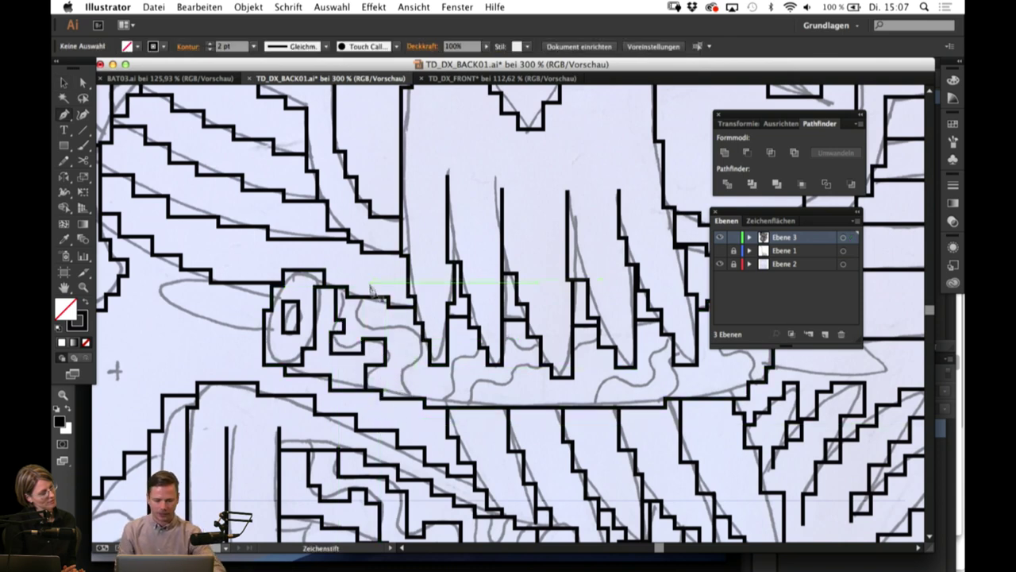
left_click(364, 302)
left_click(362, 326)
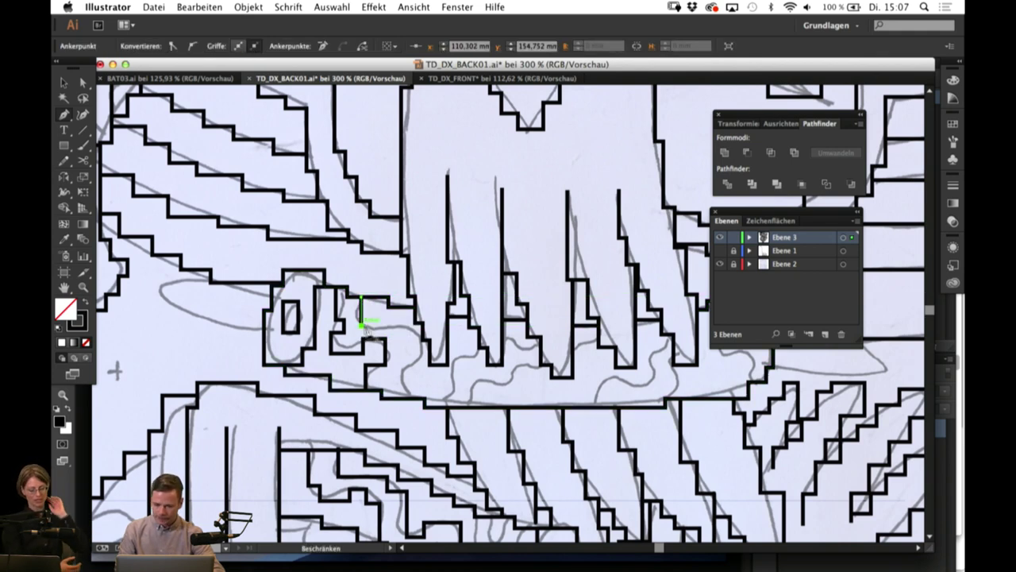
left_click(411, 326)
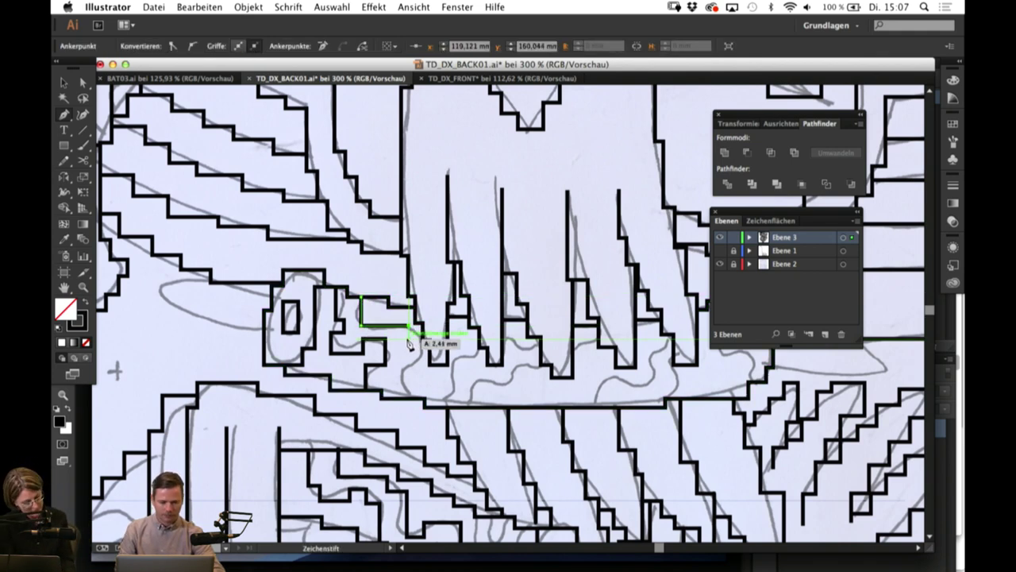
left_click(421, 339)
key("v")
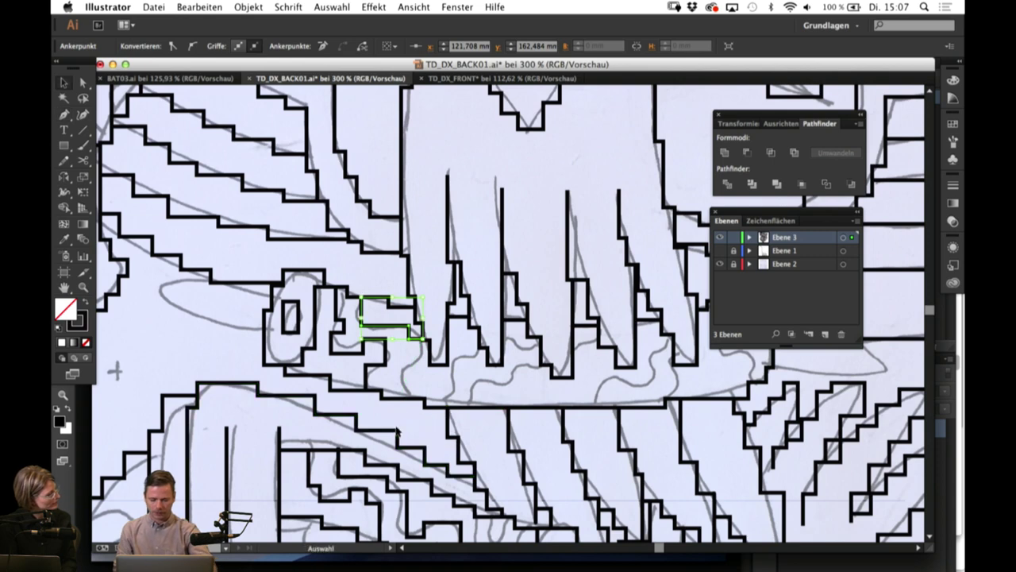
left_click(413, 427)
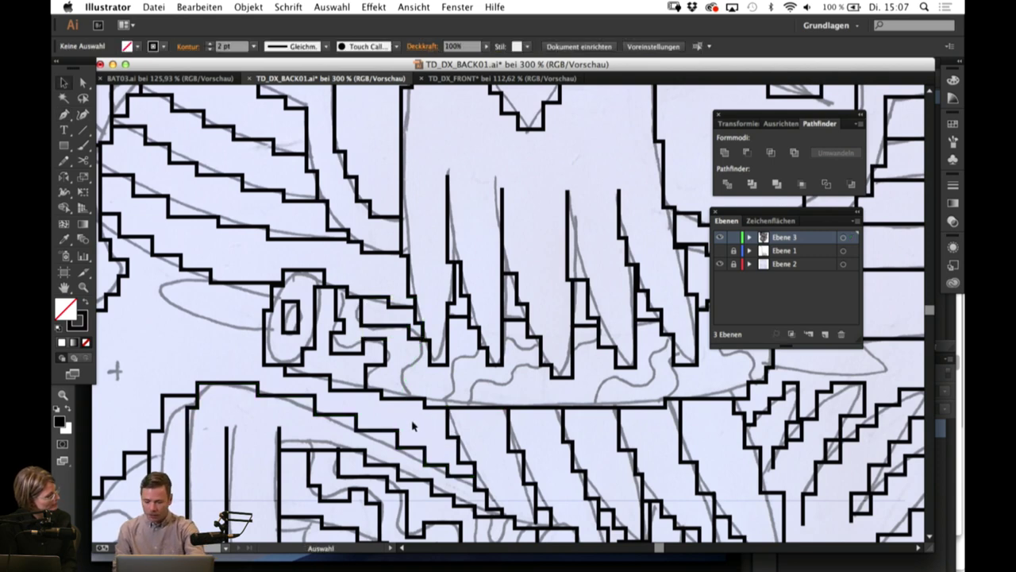
Step: Continue the second wavy line as steps from the first pointed tip down to the log's lower outline, and deselect it
left_click(423, 340)
left_click(422, 370)
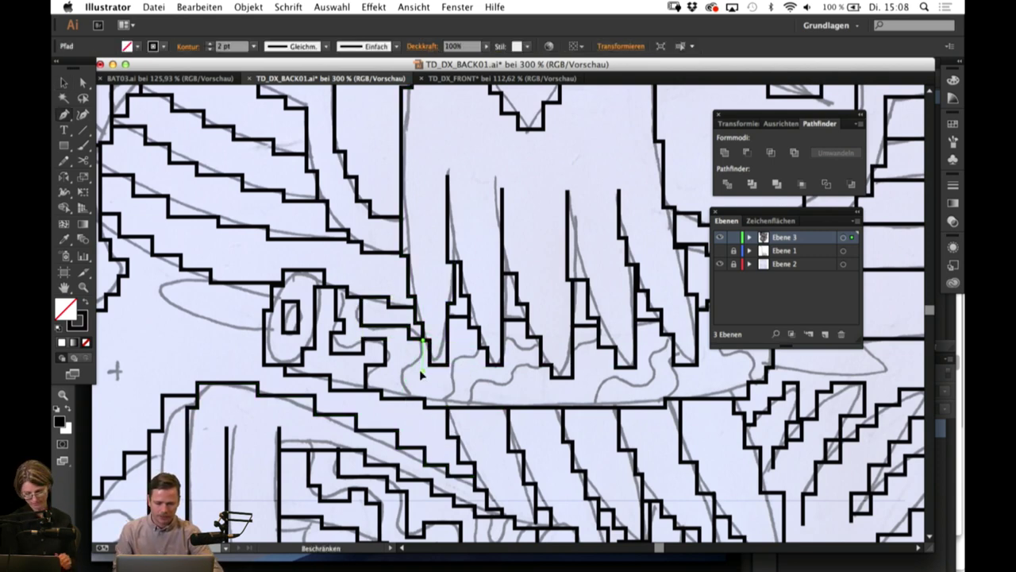
left_click(403, 371)
left_click(403, 398)
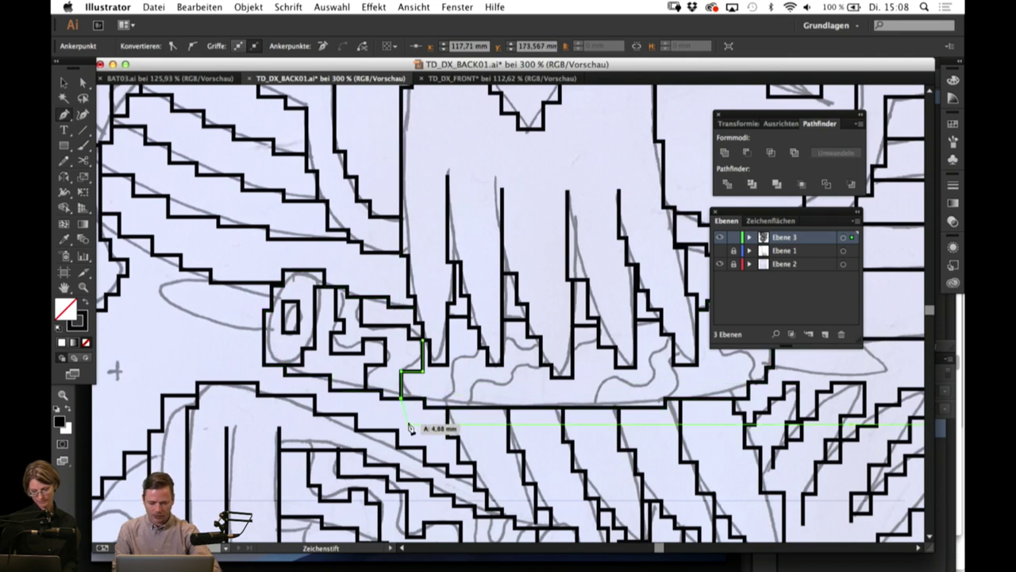
left_click(413, 421, "super")
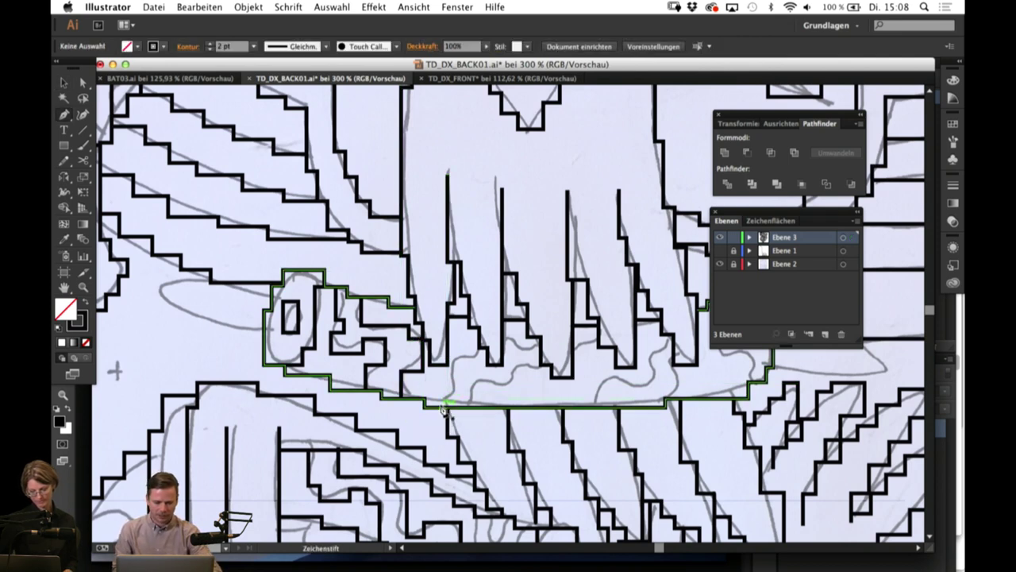
Step: Trace the next wavy line as a stepped path from the log's lower outline up to the second pointed tip, and deselect it
left_click(439, 407)
left_click(440, 389)
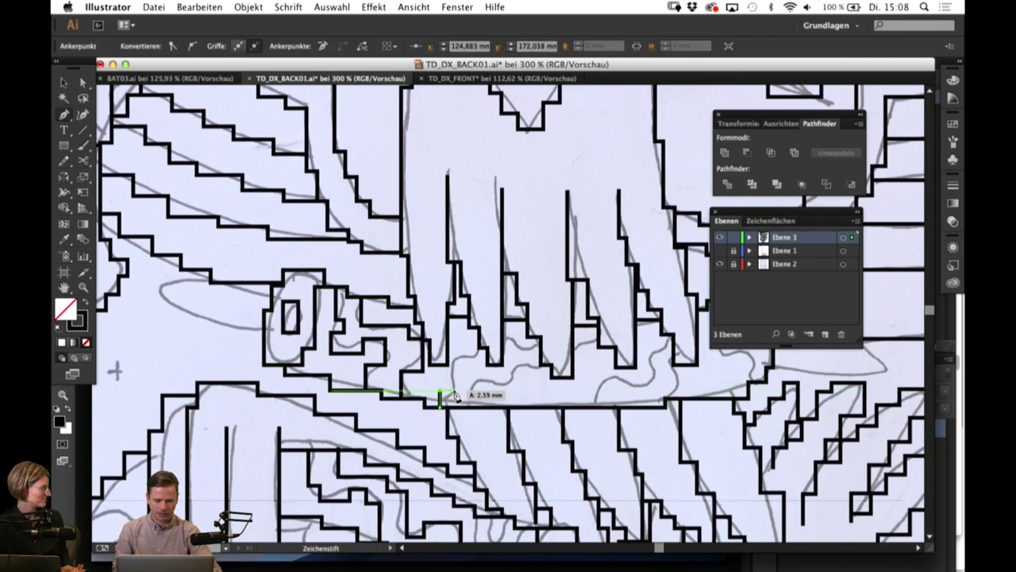
left_click(454, 390)
left_click_drag(455, 373, 472, 354)
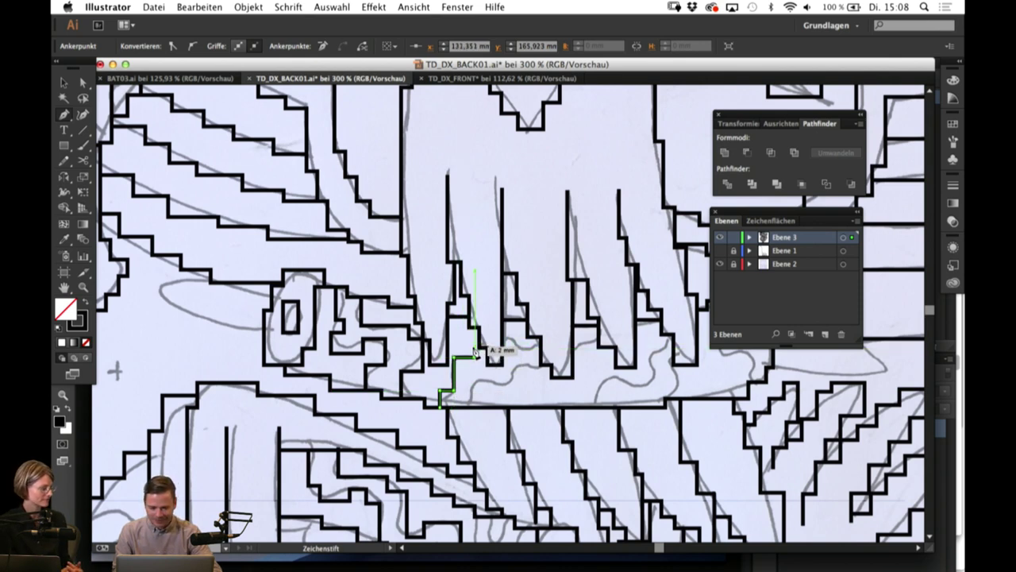
left_click(475, 348)
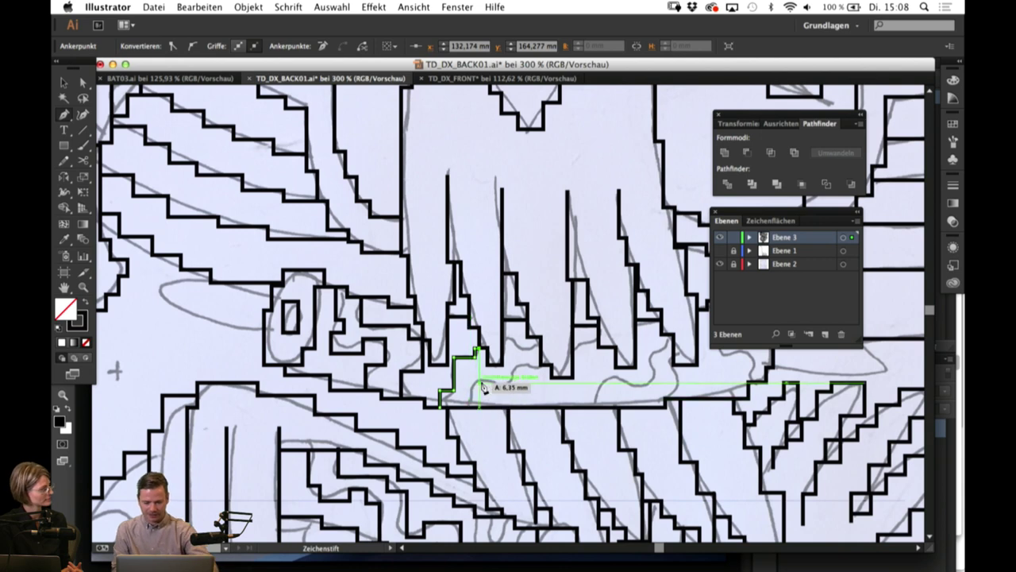
left_click(484, 385, "super")
Step: Trace the following wavy line as steps from the log's lower outline up to the middle pointed tip, and deselect it
left_click(469, 407)
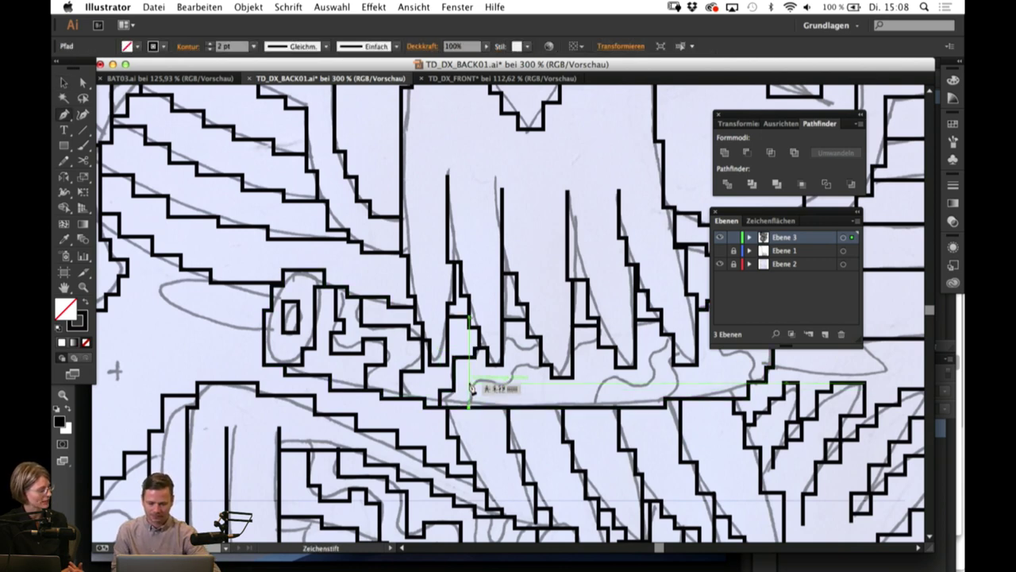
left_click(469, 383)
left_click(517, 382)
left_click(517, 365)
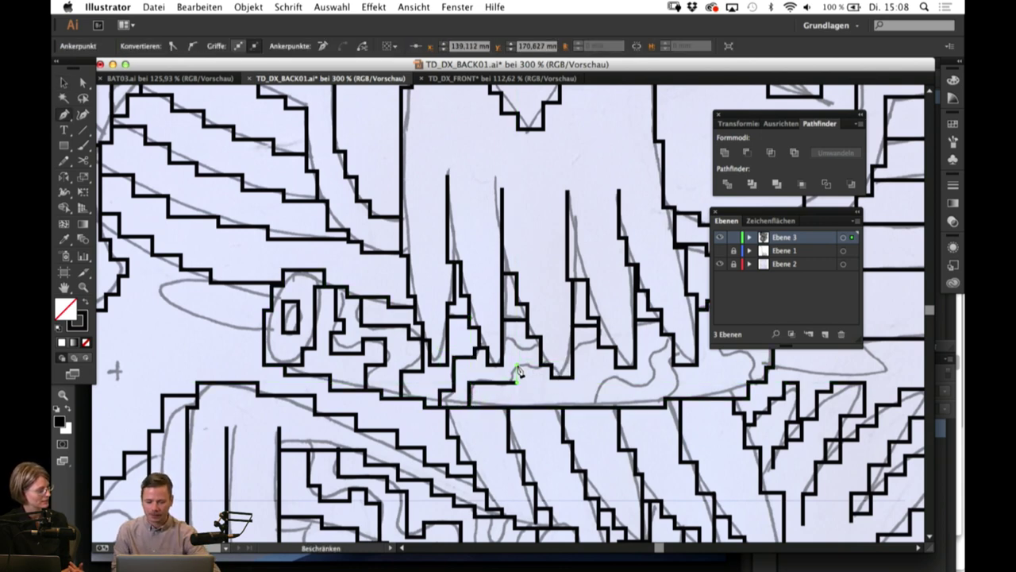
left_click(552, 366)
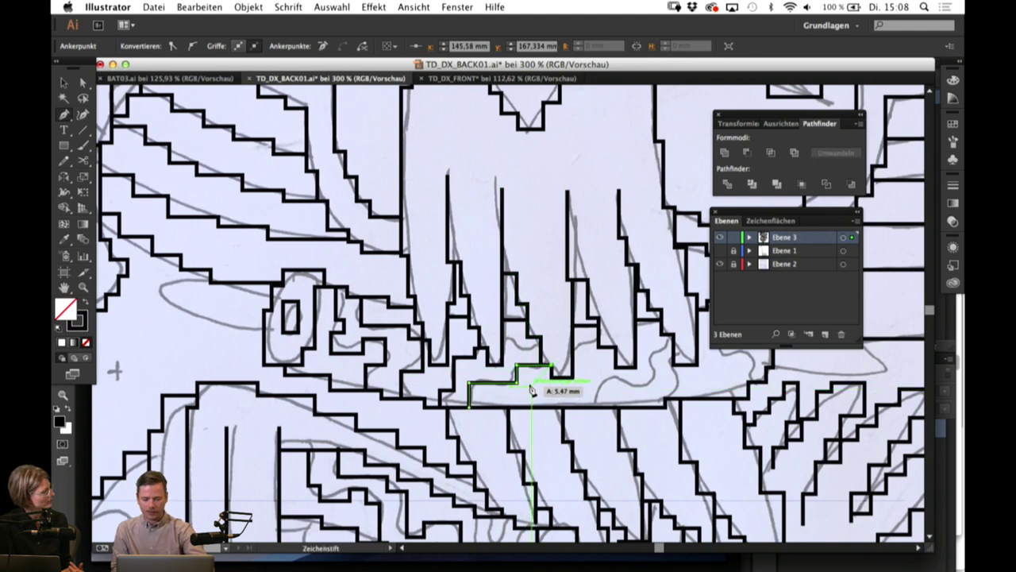
left_click(531, 388, "super")
Step: Draw a straight horizontal line for the sketched curve between the second and third pointed tips, and deselect it
left_click(502, 340)
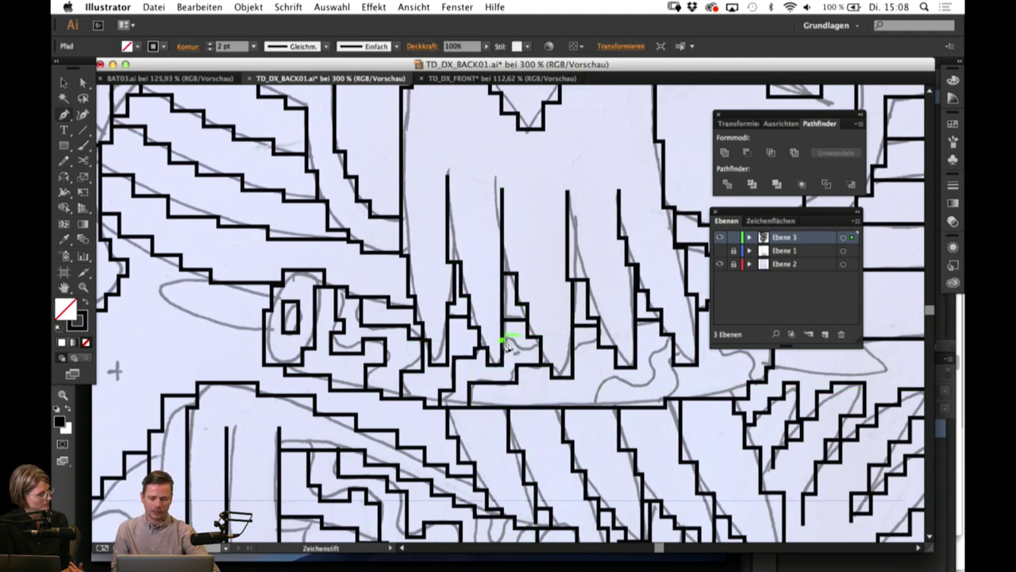
left_click(542, 340)
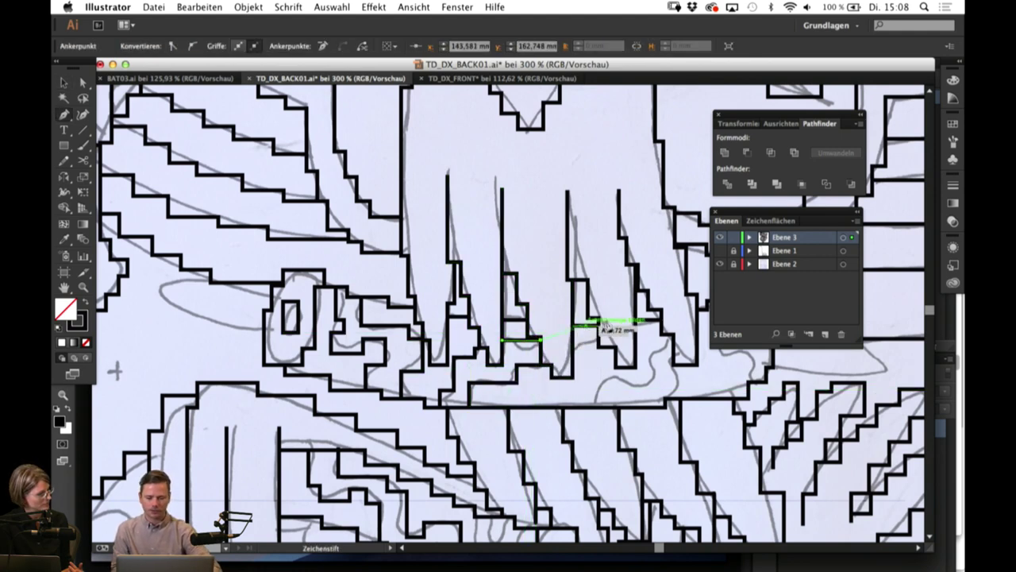
key("v")
left_click(608, 396)
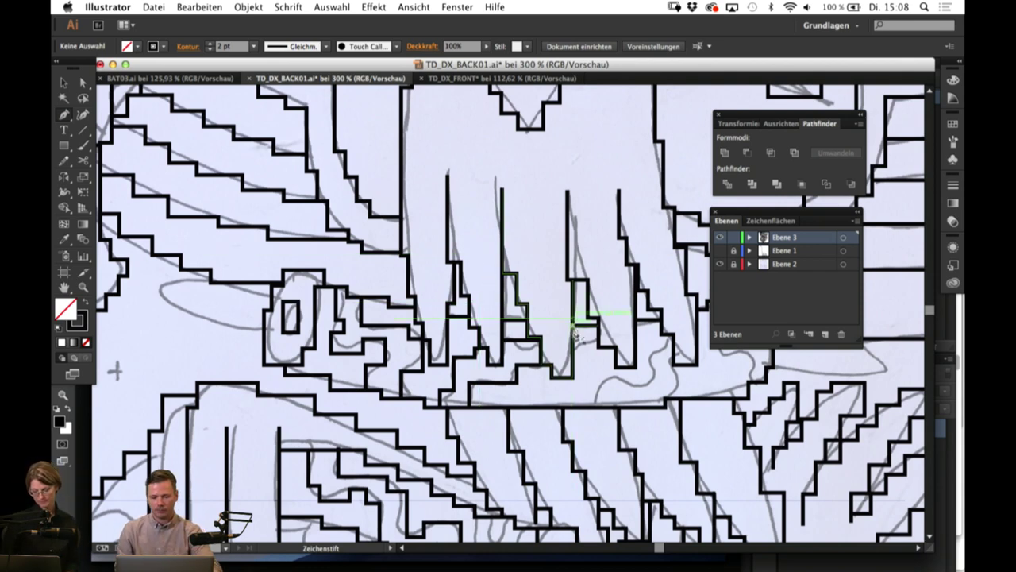
Step: Trace the short sketched curve between the third and fourth pointed tips as a small stepped path, and deselect it
left_click(575, 357)
left_click(586, 355)
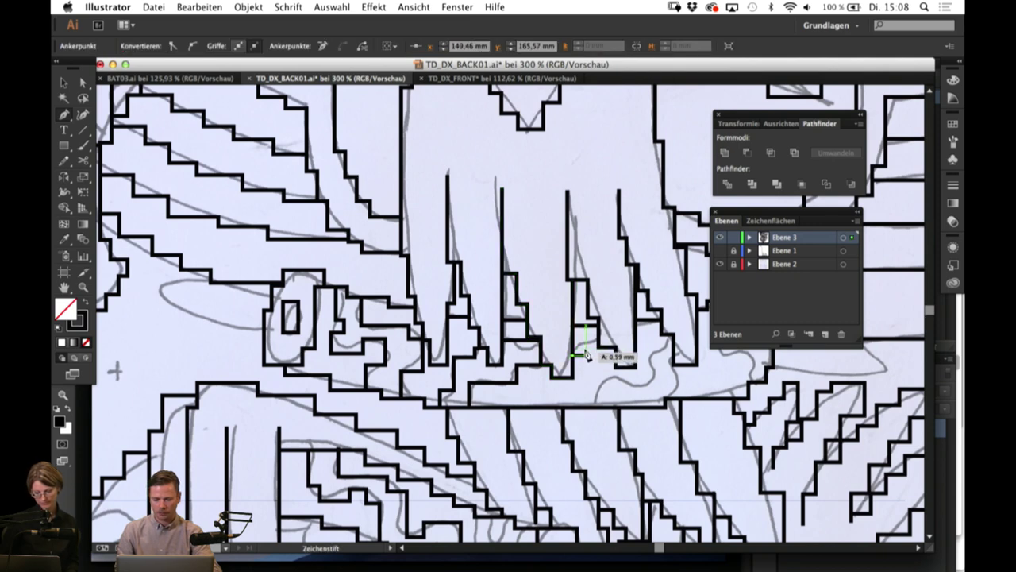
left_click(586, 344)
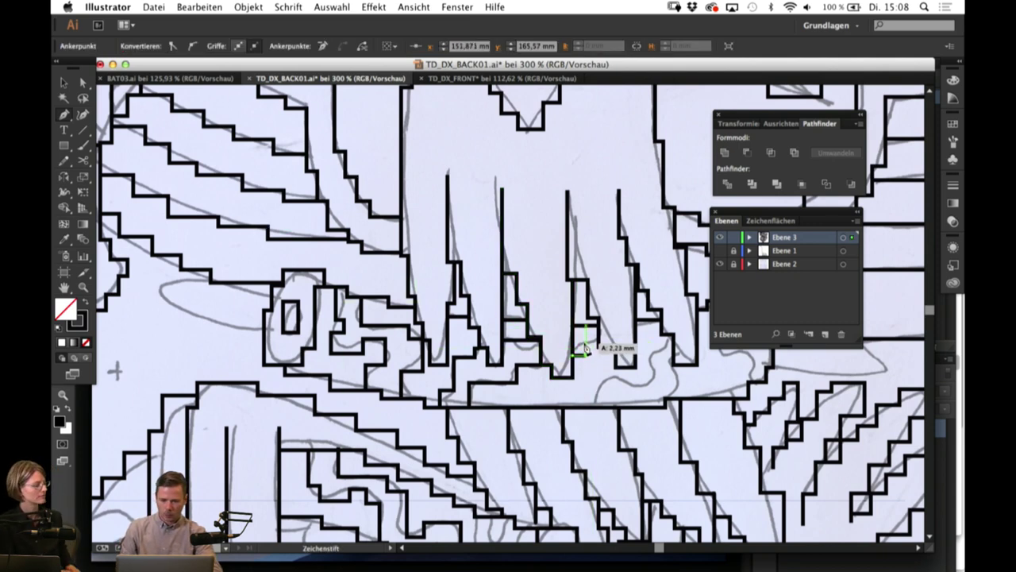
left_click(599, 344)
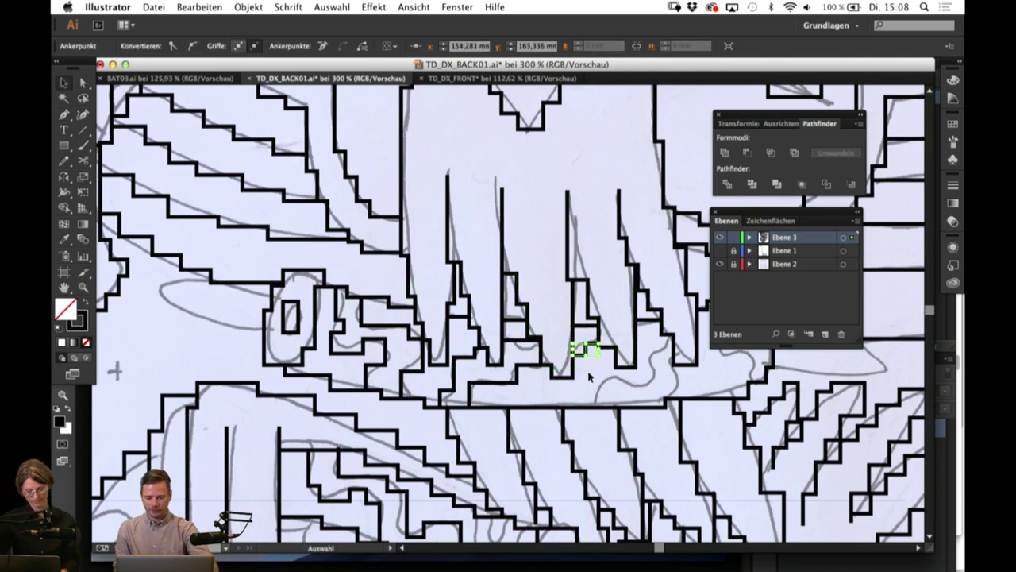
left_click(590, 377, "super")
Step: Trace the wavy line right of the log's middle as steps from its lower outline up to the fifth pointed tip, and deselect it
left_click_drag(628, 395, 419, 337)
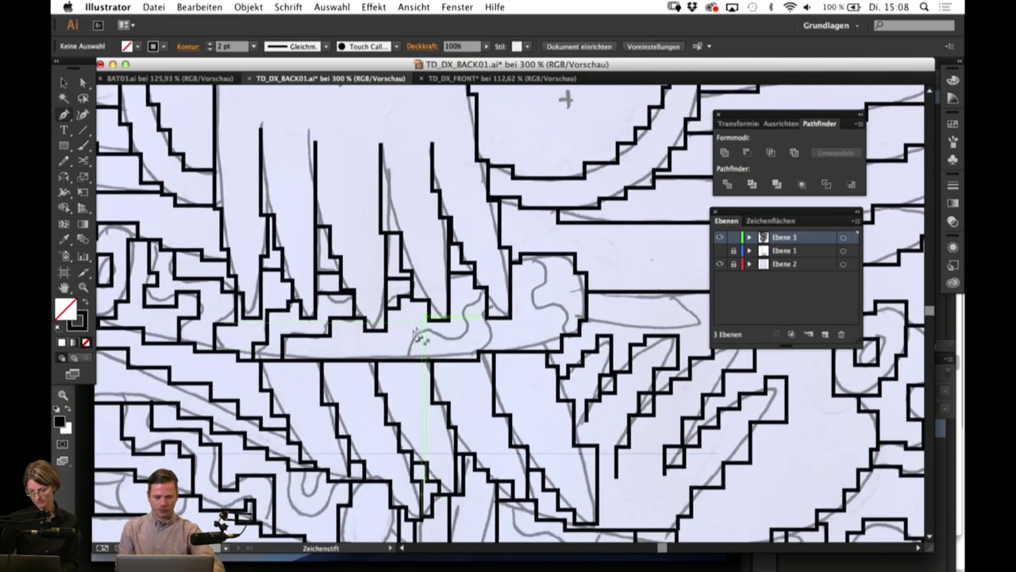
left_click(408, 362)
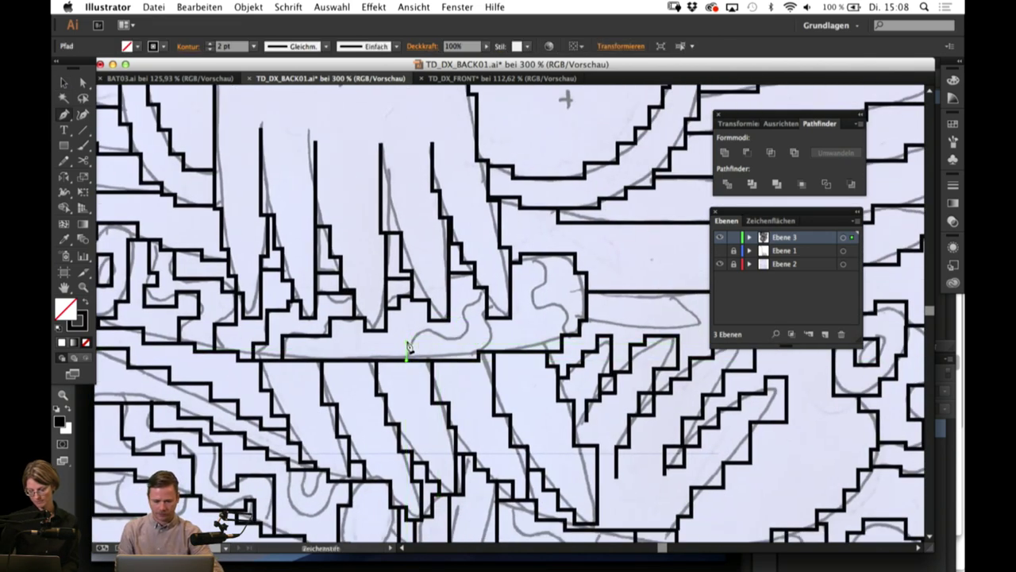
left_click(407, 342)
left_click(415, 342)
left_click(415, 331)
left_click(444, 330)
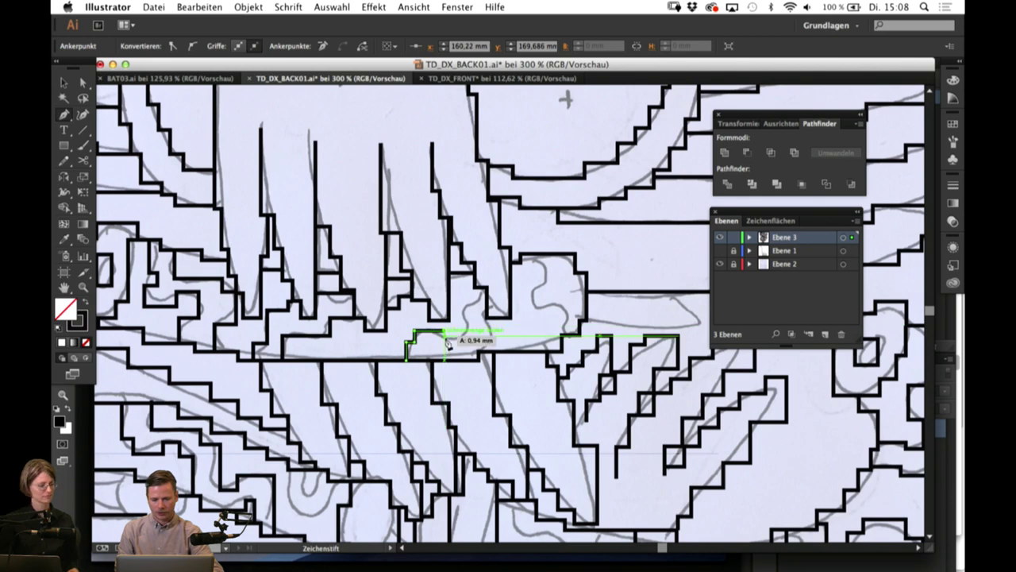
left_click(444, 339)
left_click(468, 340)
left_click(469, 302)
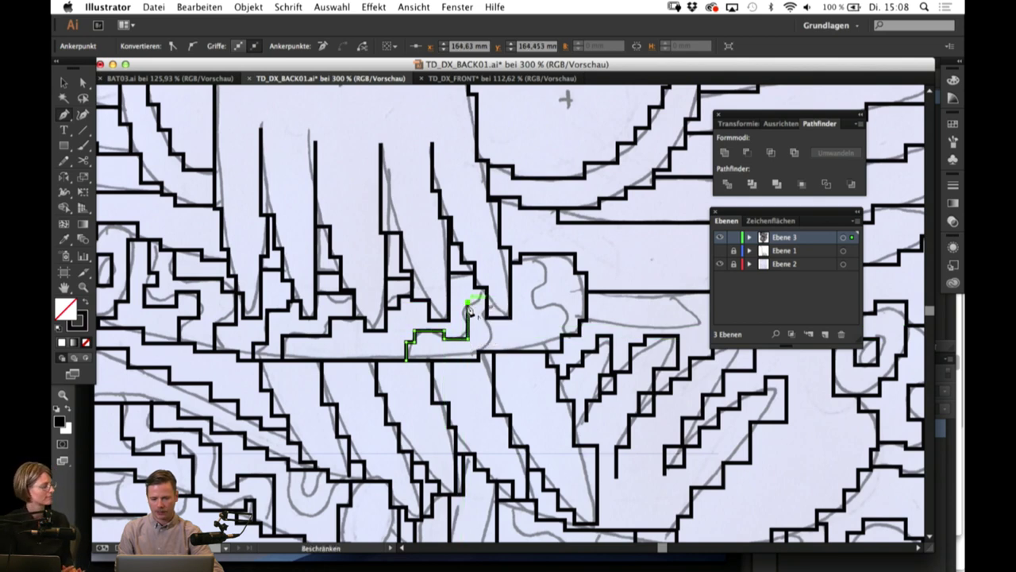
left_click(477, 288)
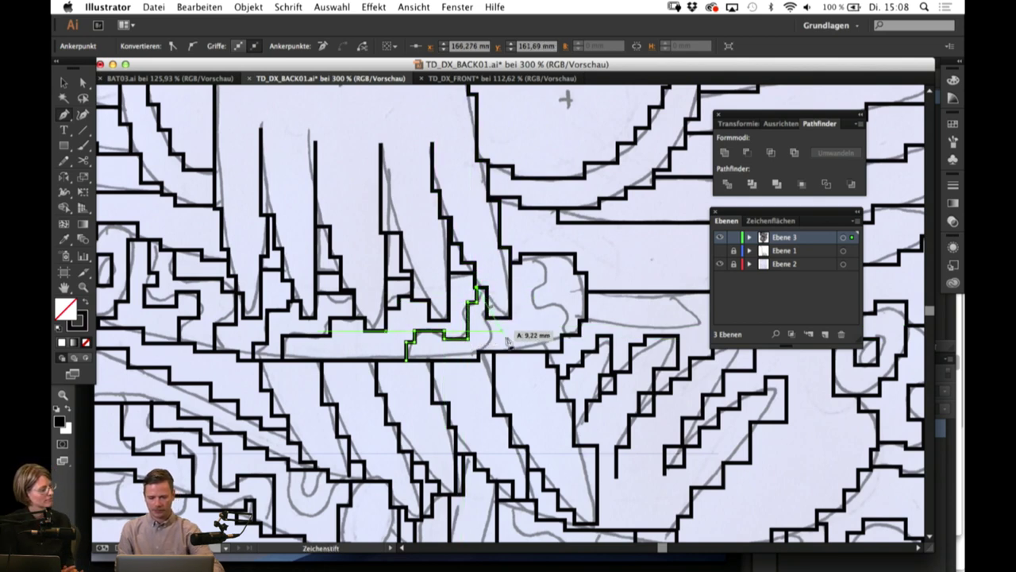
key("v")
left_click(548, 325)
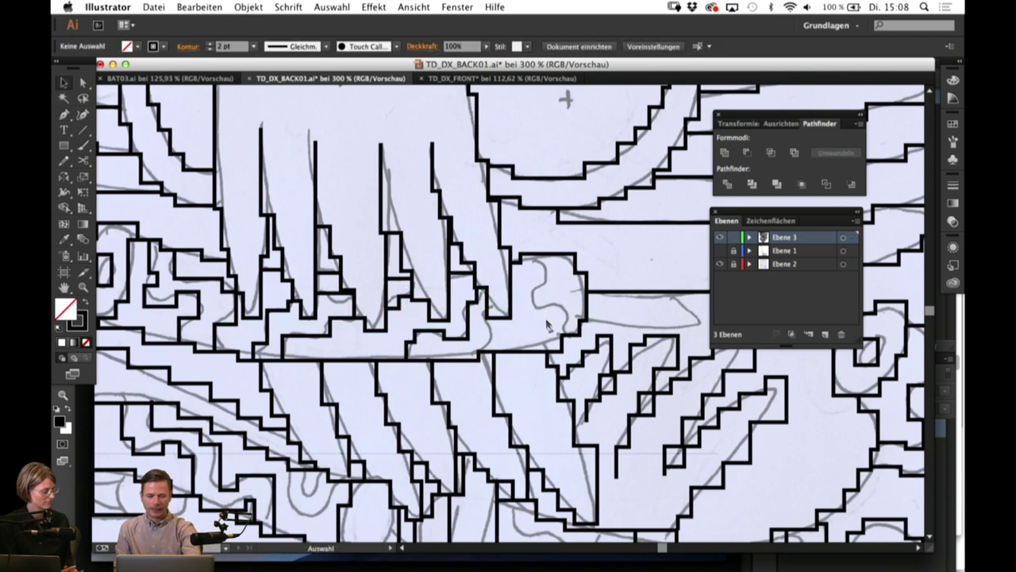
Step: Draw a straight vertical line from the log's lower outline up to the fifth pointed tip, and deselect it
key("p")
left_click(487, 350)
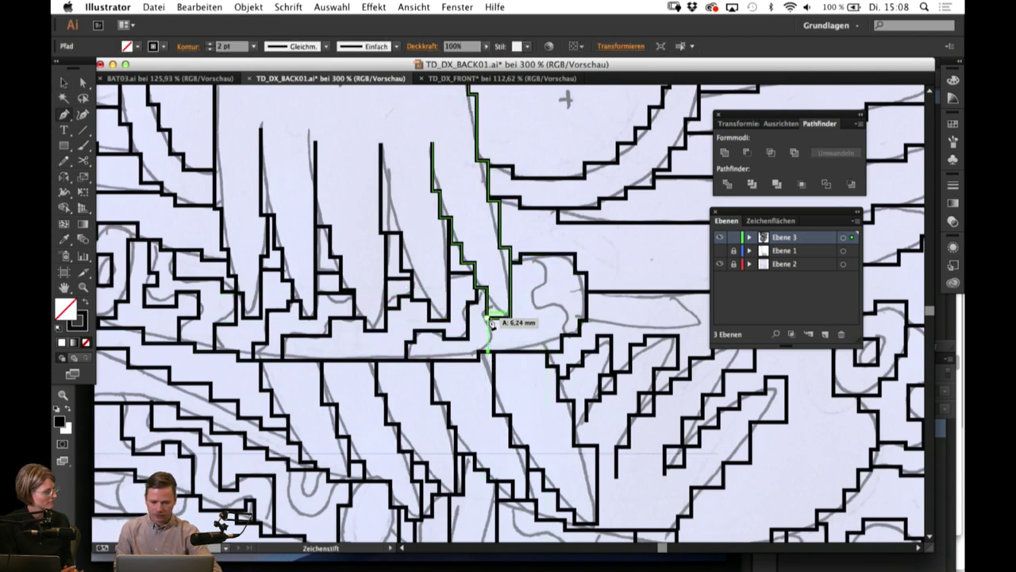
left_click(489, 319)
key("v")
left_click(551, 295)
Step: Trace the wavy line at the log's right end as a stepped path from its upper to its lower outline, and deselect it
key("p")
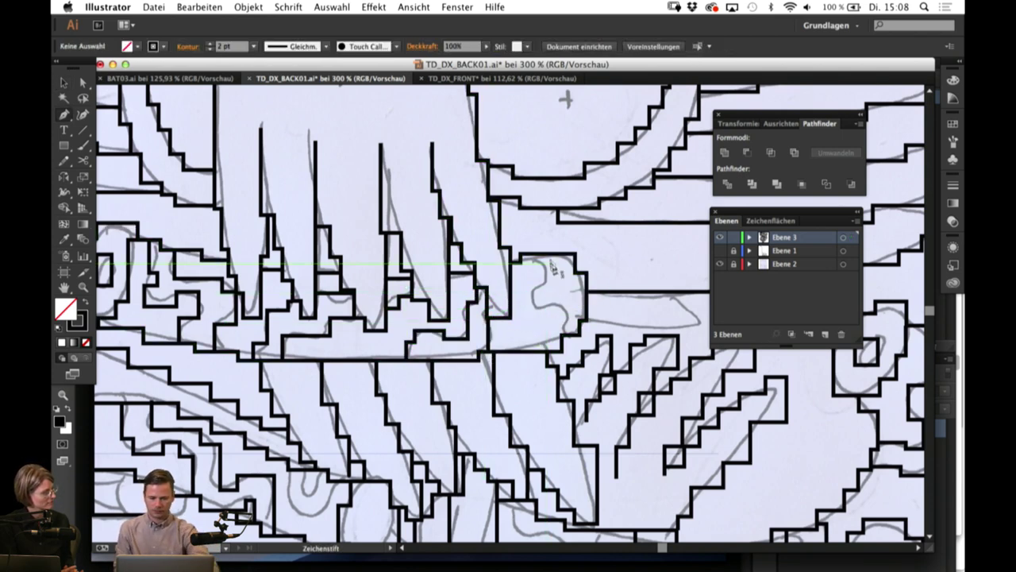
left_click(527, 255)
left_click(527, 257)
left_click(545, 262)
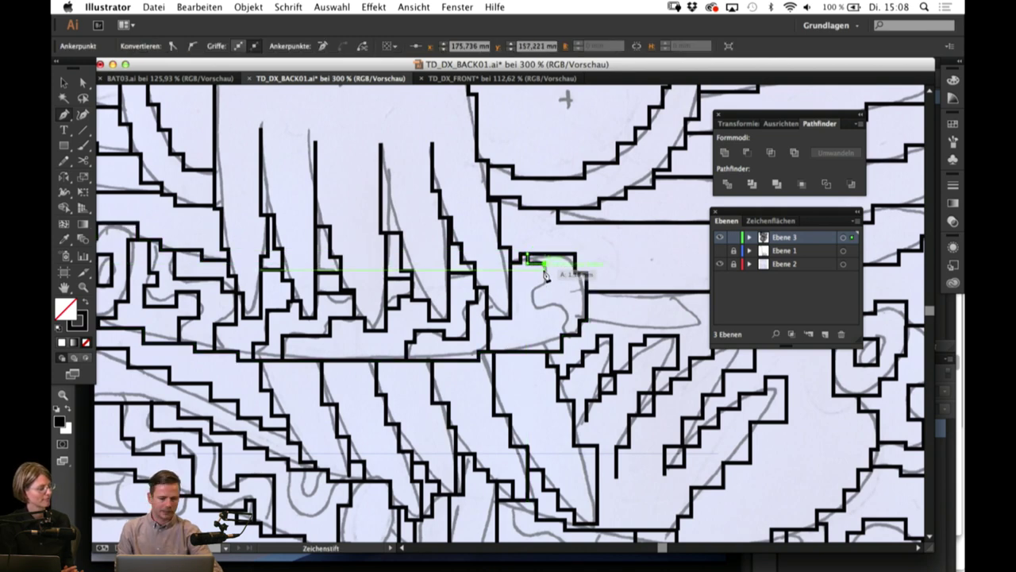
left_click(544, 284)
left_click(528, 285)
left_click(528, 308)
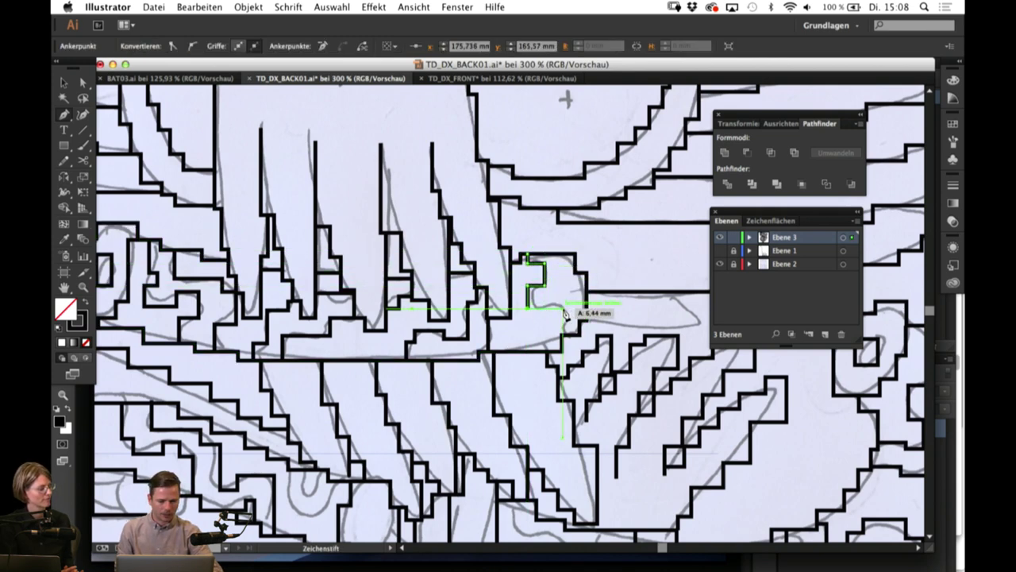
left_click(564, 310)
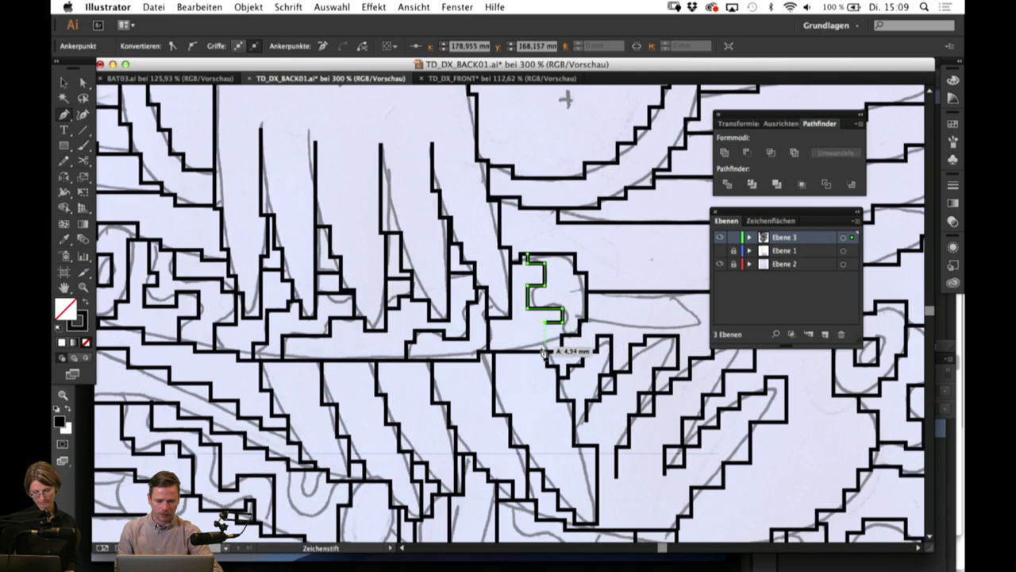
left_click(545, 351)
key("v")
left_click(627, 255)
Step: Trace the upper wavy line inside the arched shape below the segmented branch as a stepped path ending on its lower outline, and deselect it
key("p")
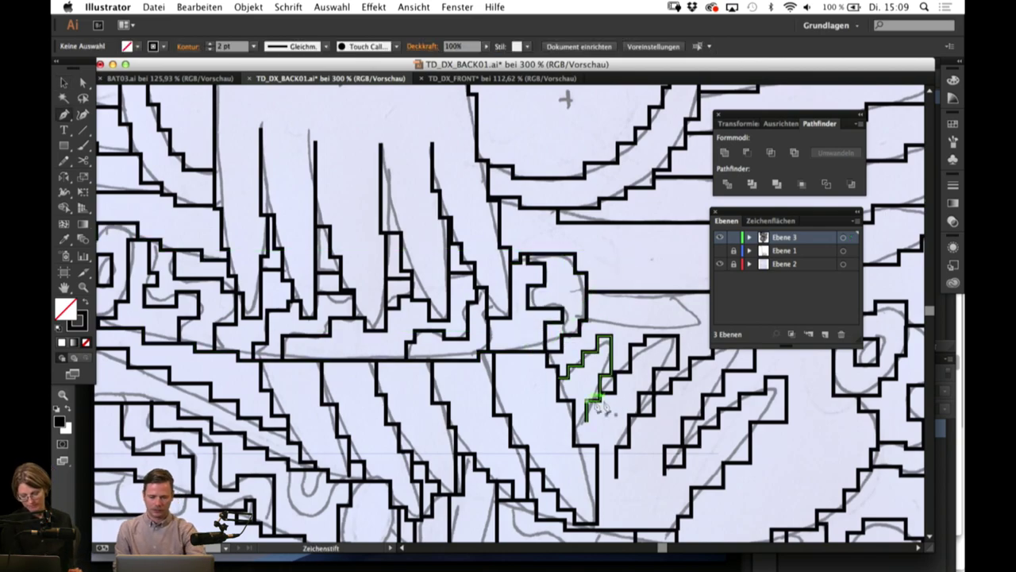
left_click_drag(606, 408, 355, 411)
left_click_drag(573, 324, 414, 316)
left_click_drag(529, 284, 543, 176)
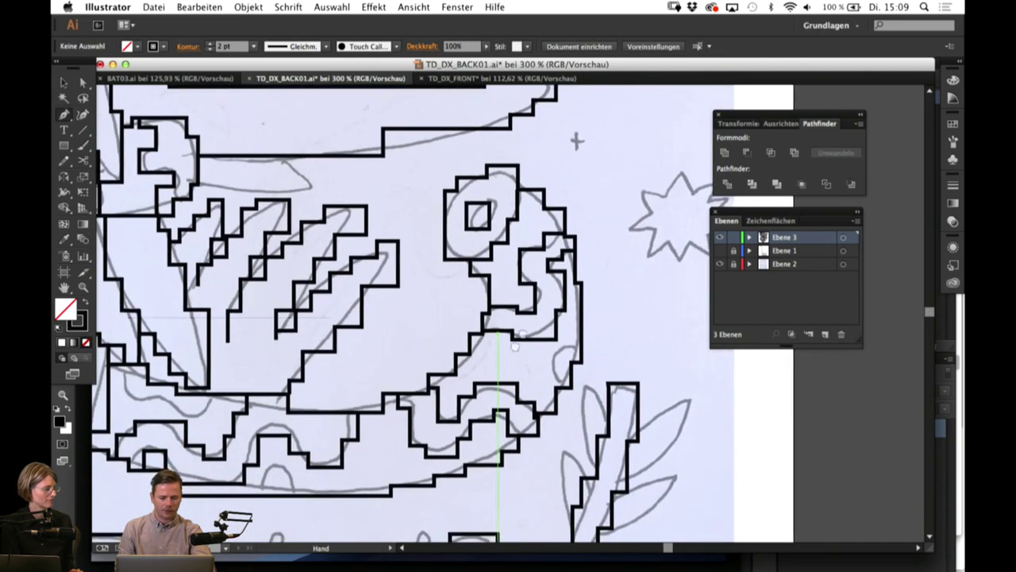
left_click_drag(519, 387, 644, 265)
left_click_drag(396, 373, 363, 231)
left_click(291, 327)
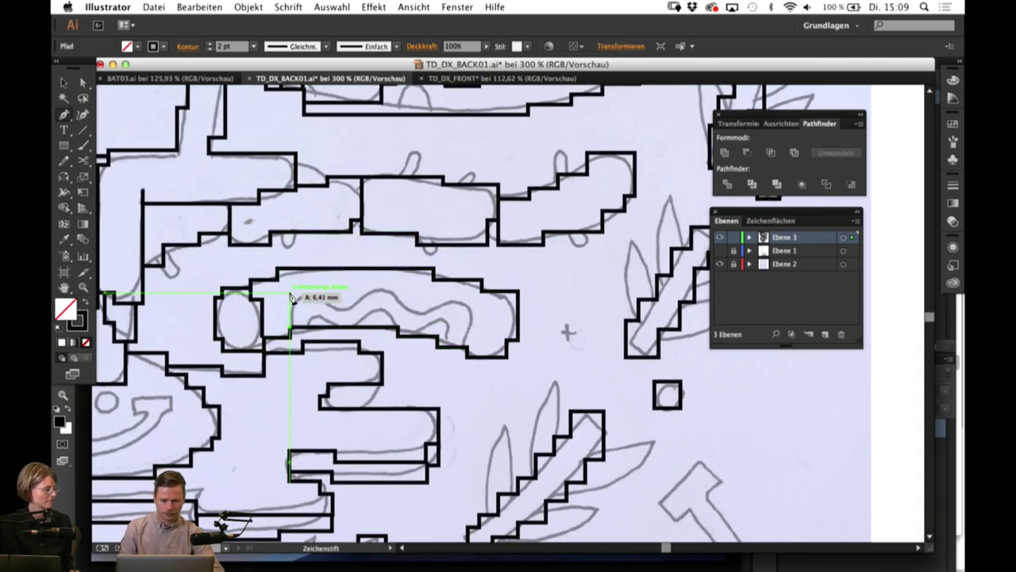
left_click(290, 296)
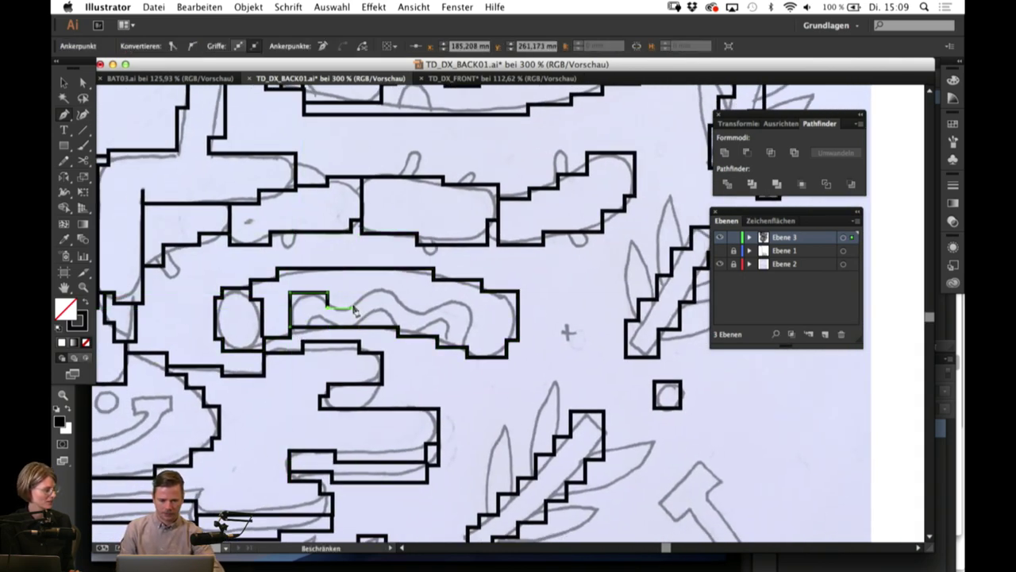
left_click(352, 307)
left_click(352, 294)
left_click(403, 293)
left_click(403, 306)
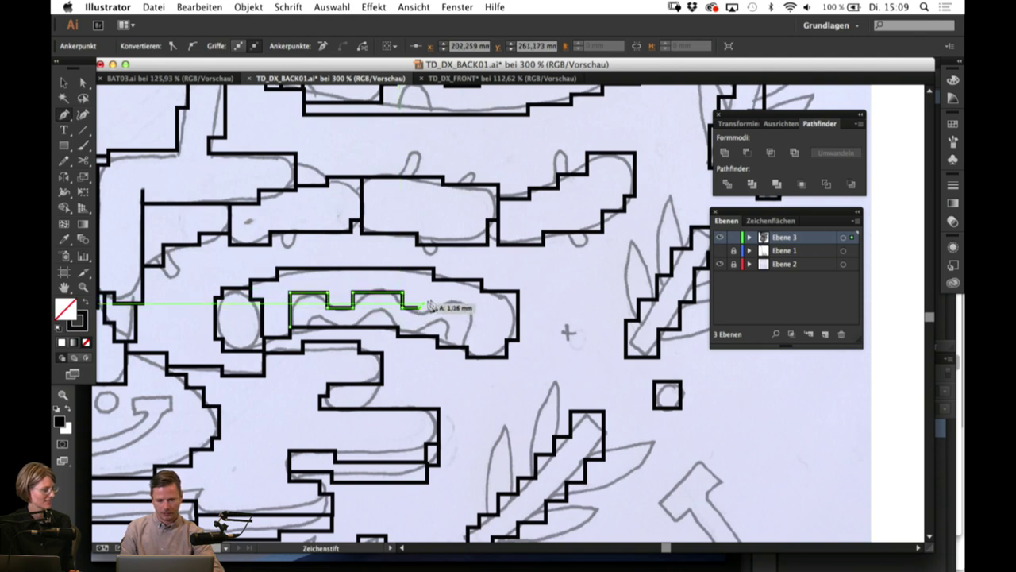
left_click(435, 307)
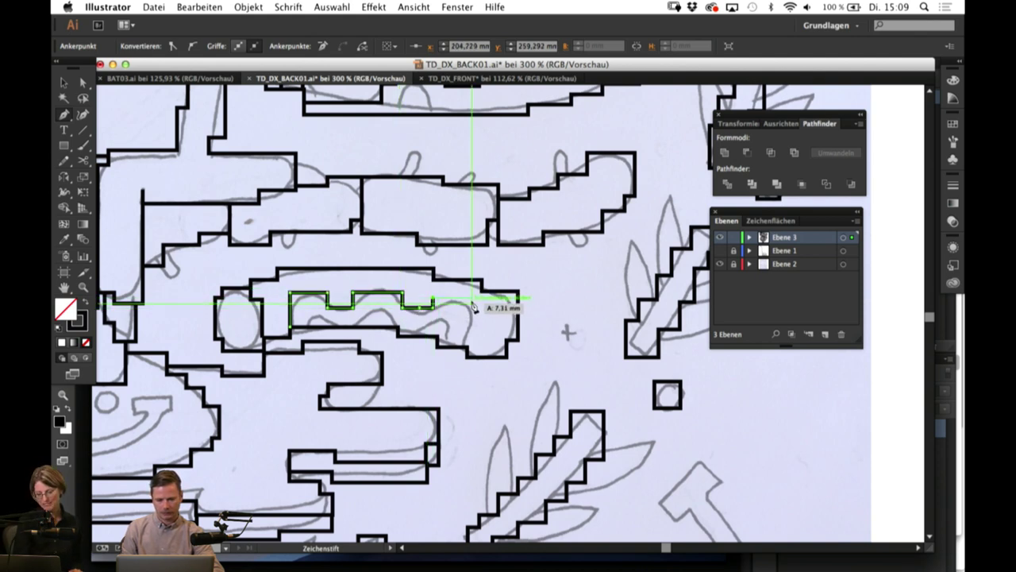
left_click(472, 299)
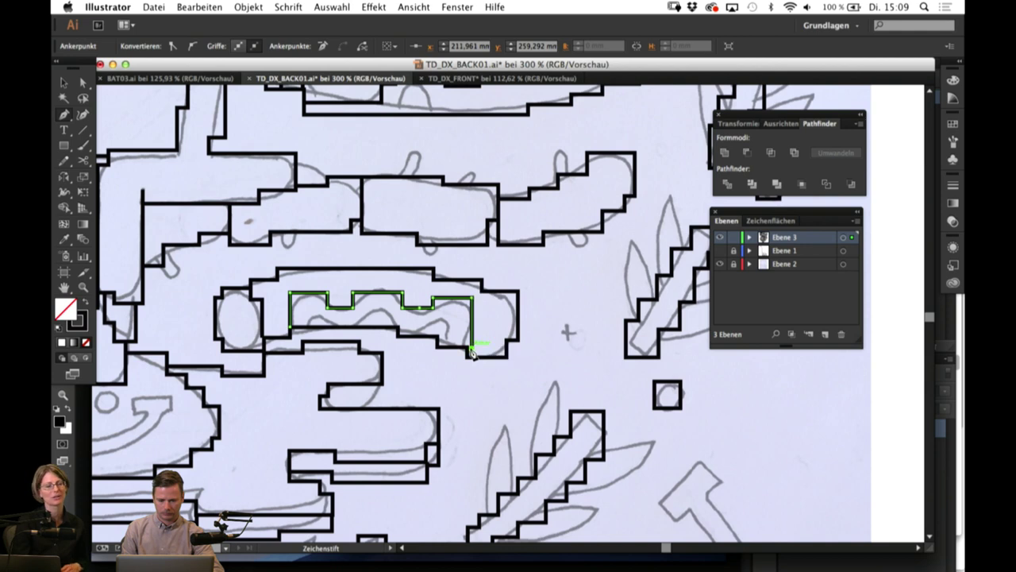
left_click(472, 353)
left_click(486, 391, "super")
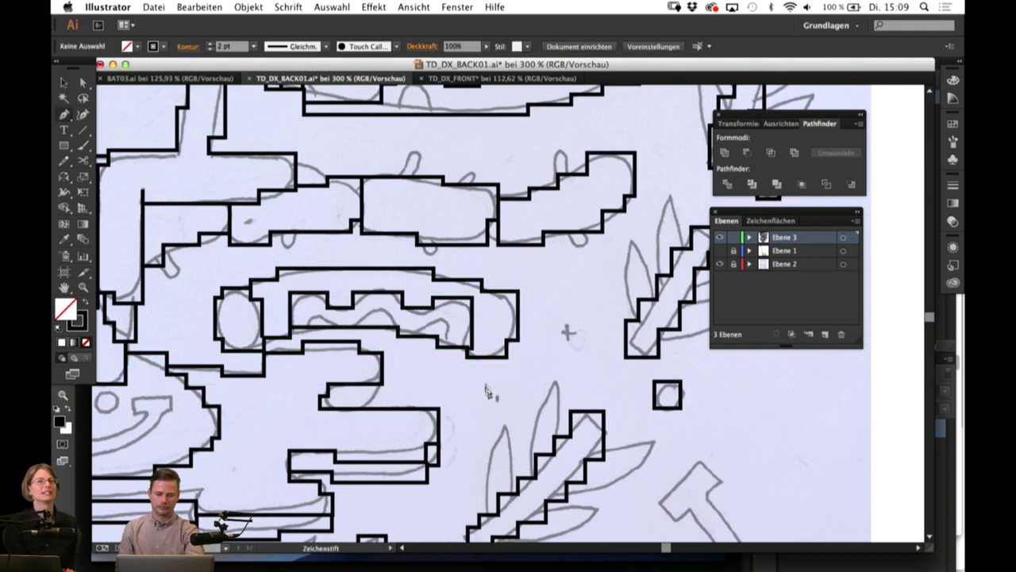
Step: Trace the first bump of the arched shape's inner wavy line as a small rectangular path on the lower outline, and deselect it
left_click(308, 321)
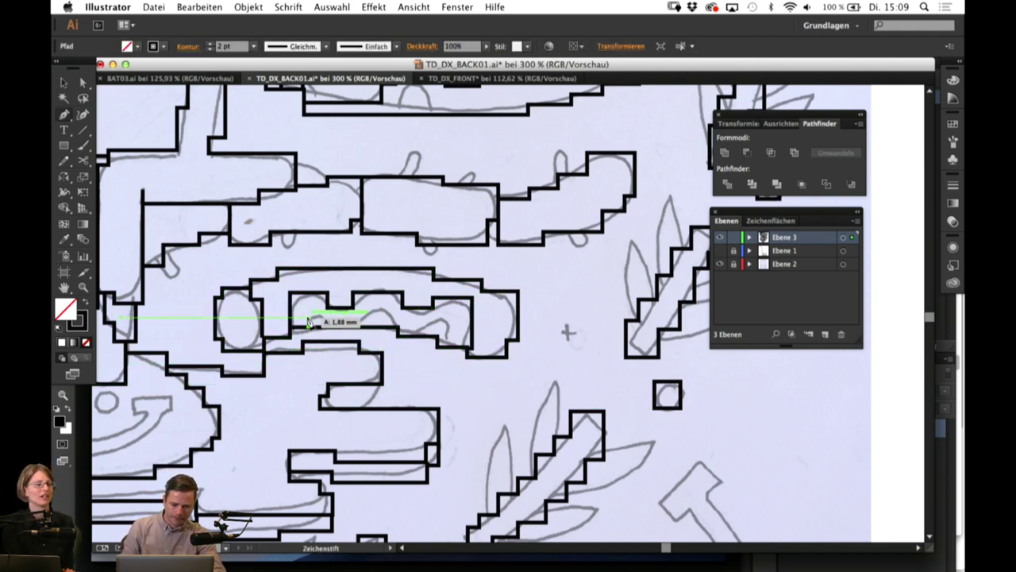
left_click_drag(308, 321, 326, 320)
left_click(325, 326)
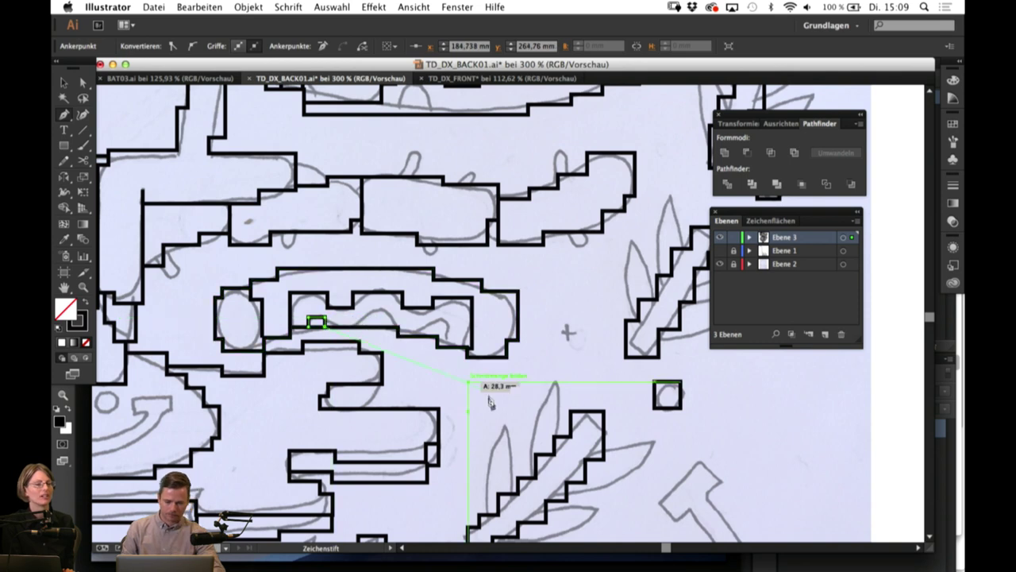
left_click(500, 413, "super")
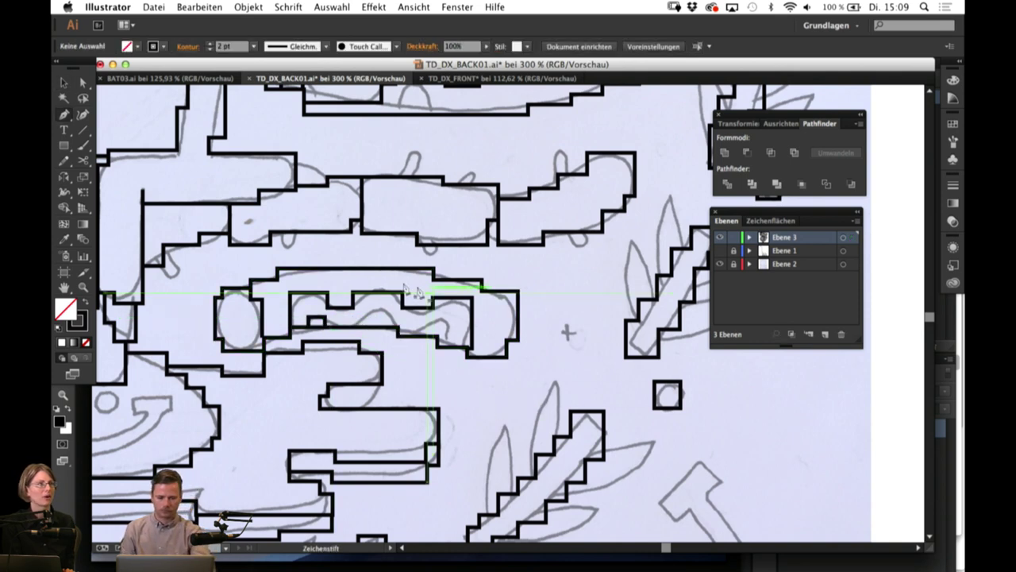
Step: Trace the middle bump of the arched shape's inner wavy line as a small rectangular path on the lower outline, and deselect it
left_click(364, 327)
left_click(363, 312)
left_click(391, 313)
left_click(391, 326)
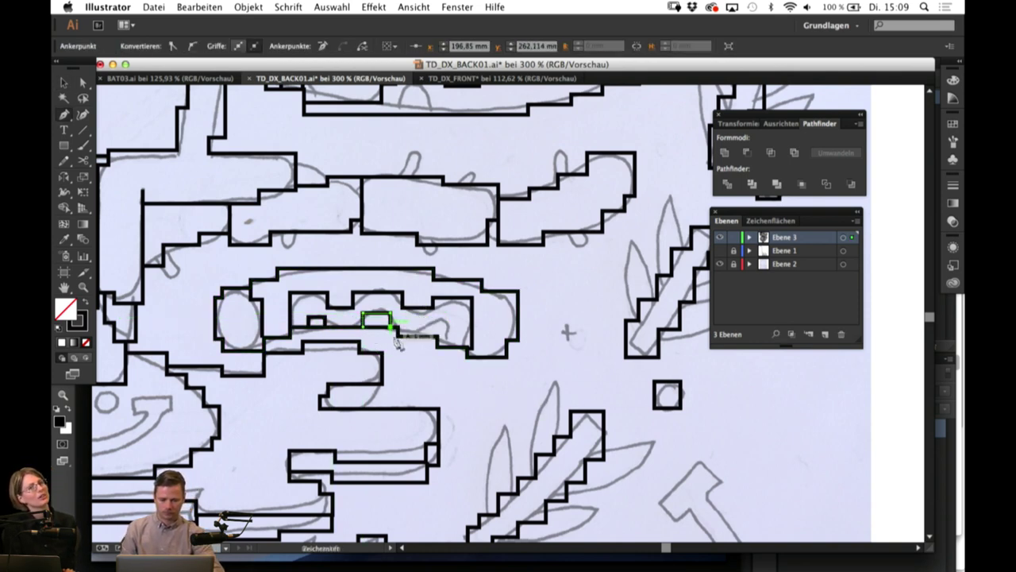
left_click(470, 383, "super")
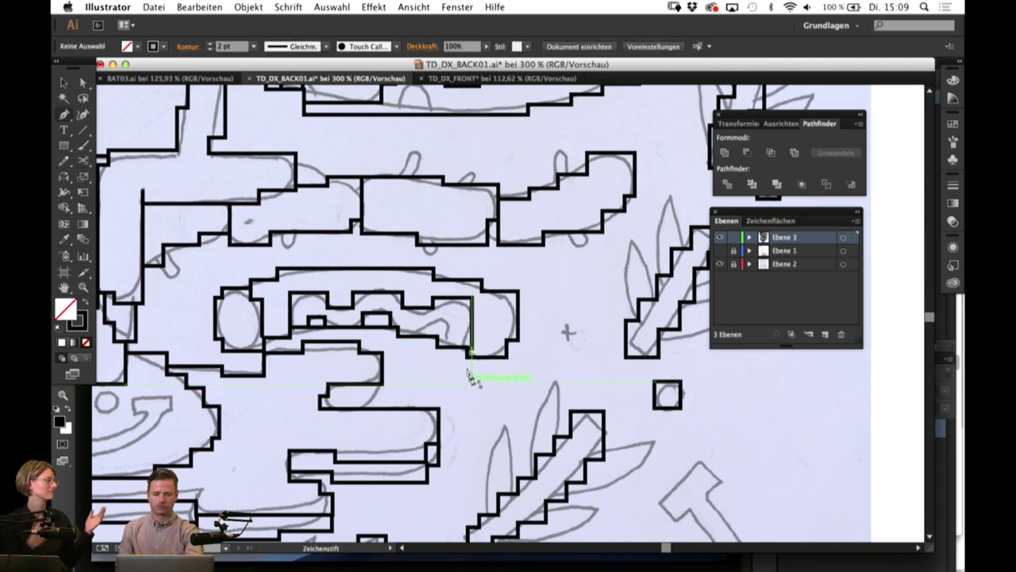
Step: Trace the last bump of the arched shape's inner wavy line as a right-angled path ending on the lower outline, and deselect it
left_click(424, 336)
left_click(424, 321)
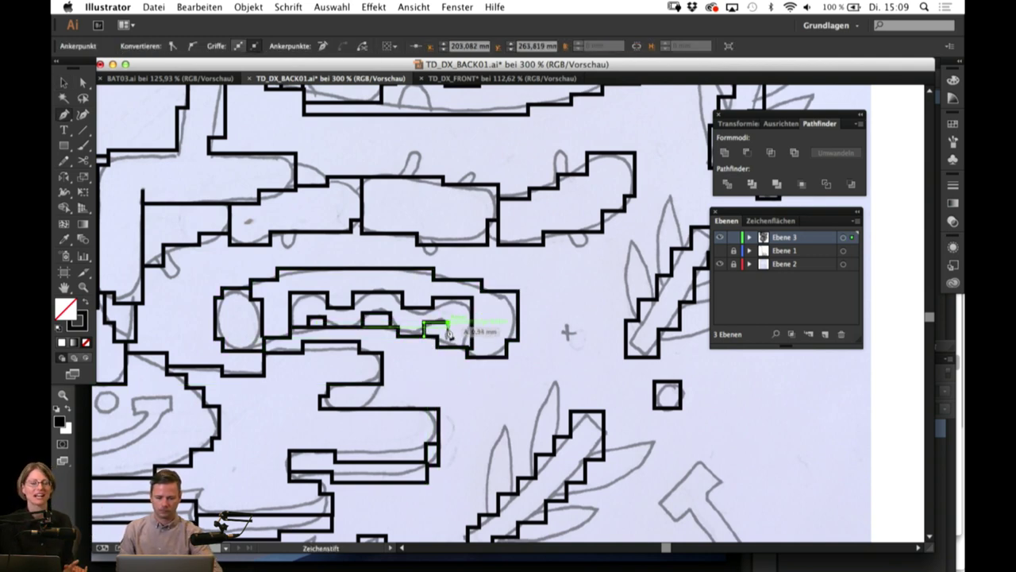
left_click(447, 346)
left_click(467, 406, "super")
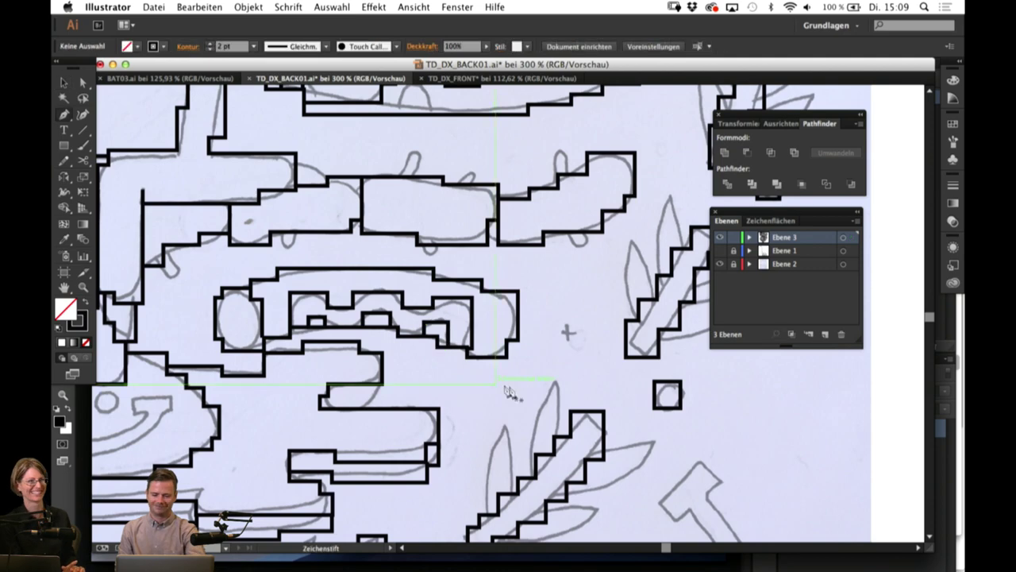
Step: Trace the lower left leaf of the sprig between the two small squares as a stepped path joining the stem, and deselect it
left_click_drag(508, 391, 367, 272)
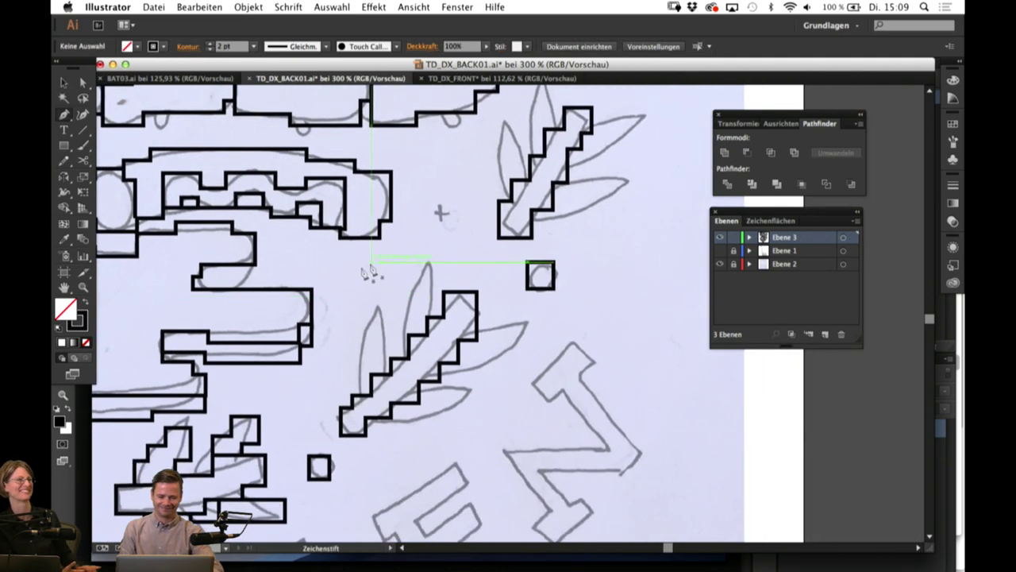
left_click(357, 394)
left_click(357, 339)
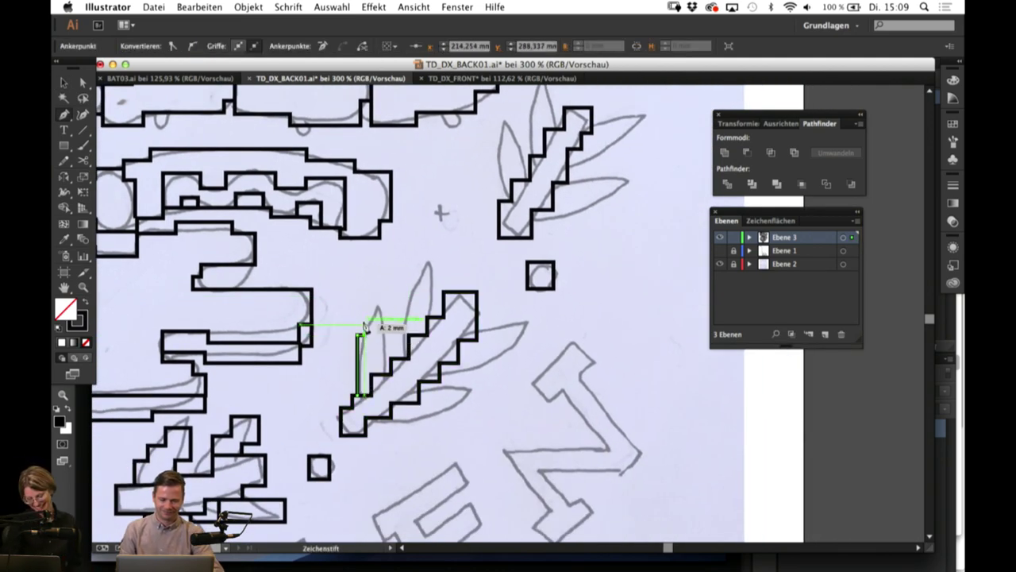
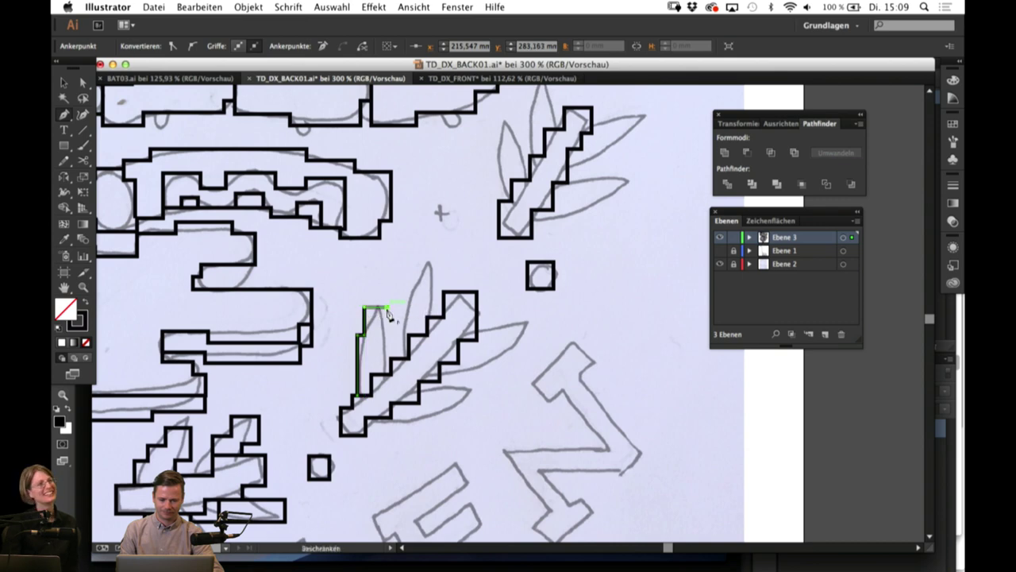
left_click(387, 374, "shift")
key("v")
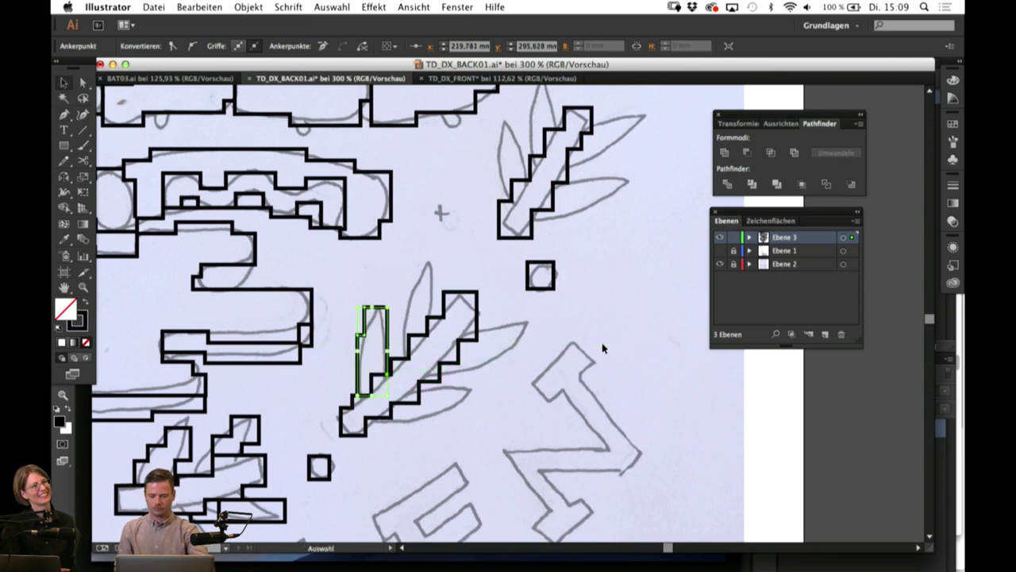
left_click(603, 348)
Step: Trace the same sprig's upper left leaf as a stepped path from the stem around its tip and back, and deselect it
key("p")
left_click(409, 335)
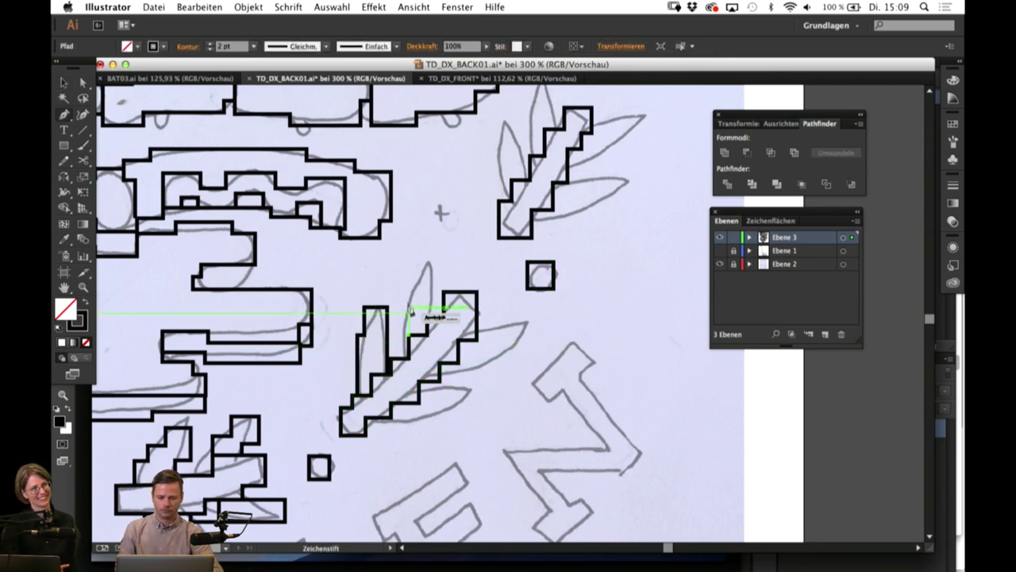
left_click(408, 334)
left_click(409, 287)
left_click(419, 262)
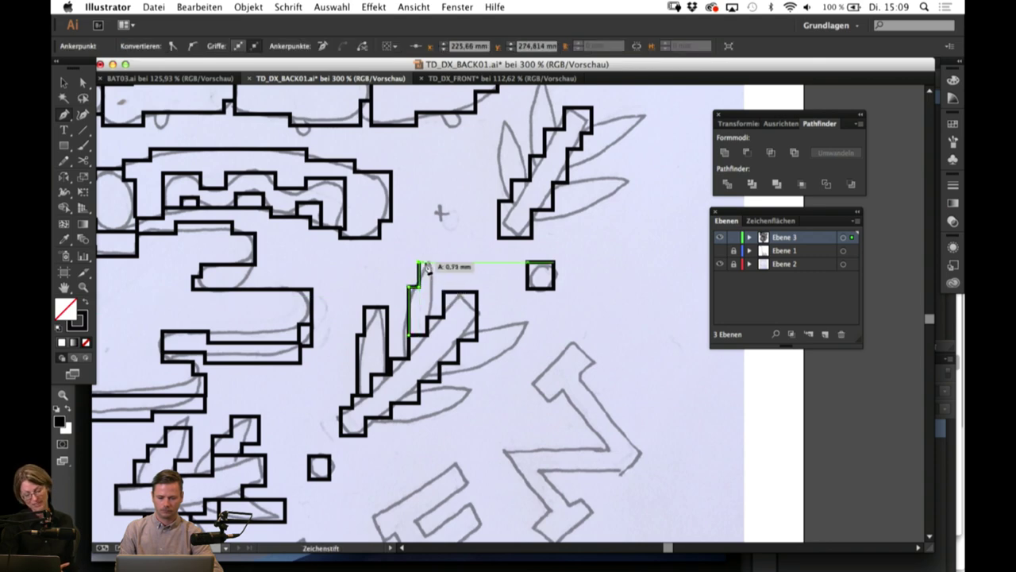
left_click(434, 263)
left_click(434, 310)
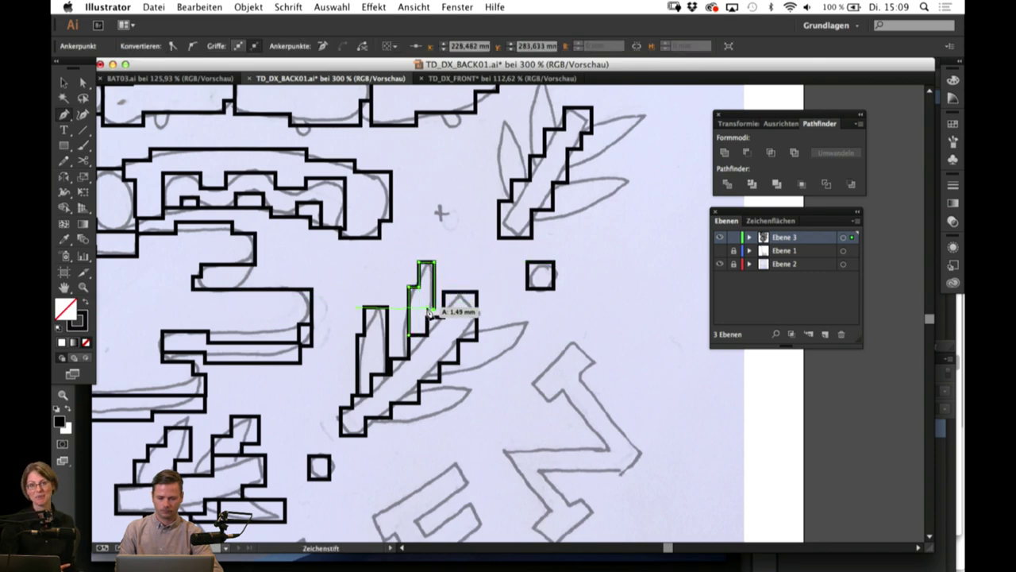
left_click(430, 314)
left_click(583, 340, "super")
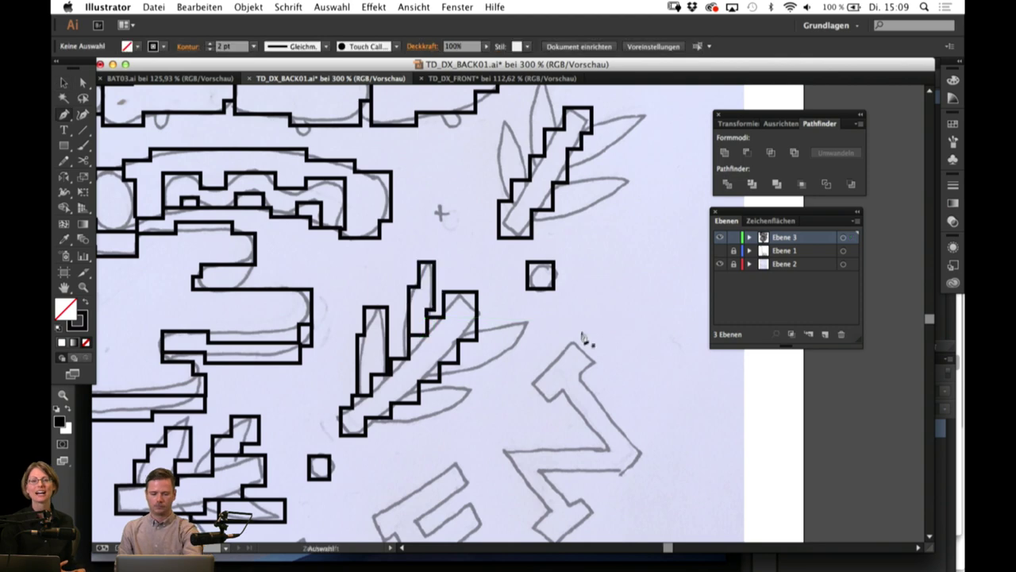
Step: Trace the sprig's lower right leaf as a stepped path from the stem's base around the tip to the stem, and deselect it
scroll(524, 424, "down", 2)
scroll(524, 425, "left", 2)
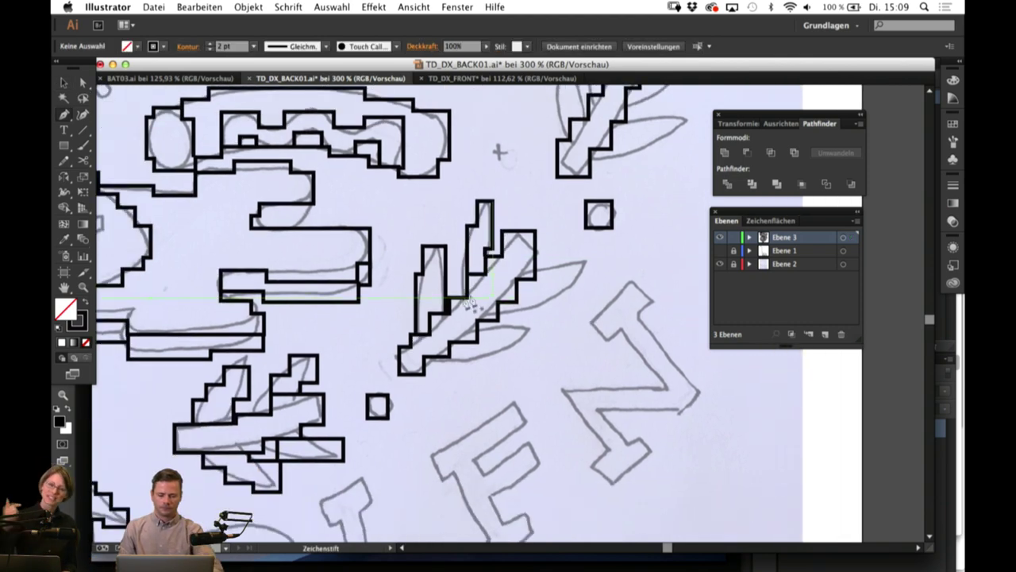
left_click(430, 363)
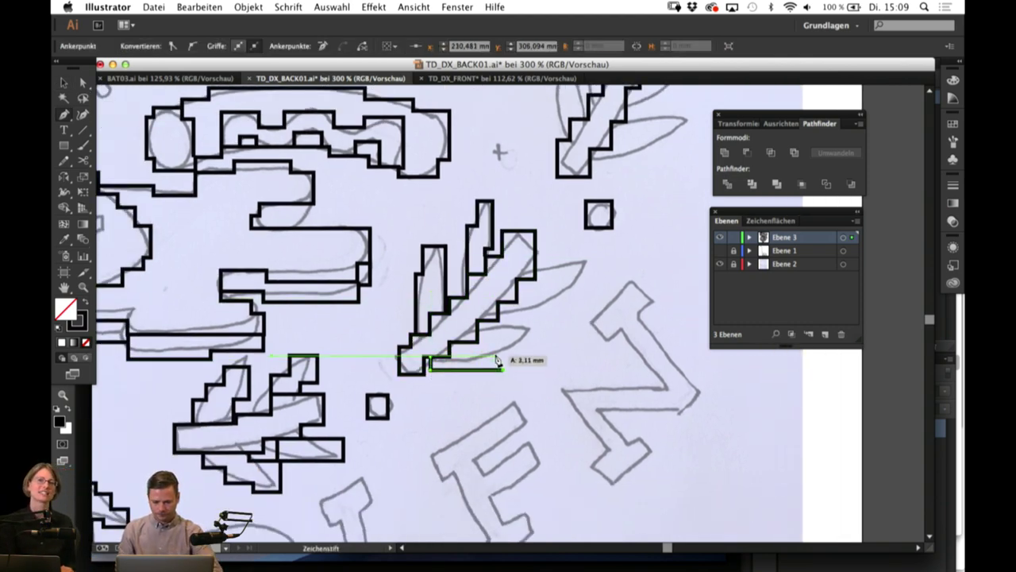
left_click(480, 363)
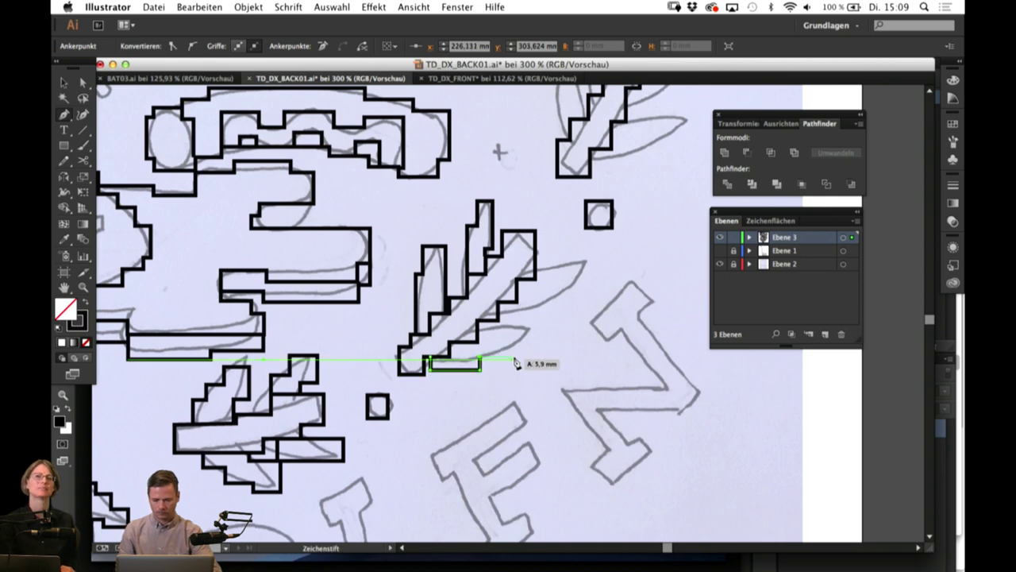
left_click(513, 350)
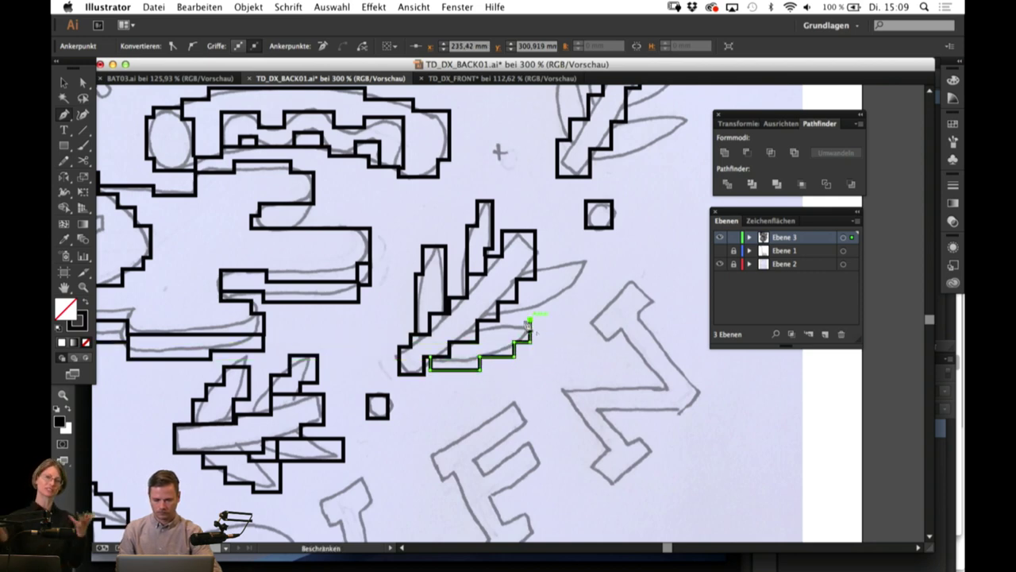
left_click(498, 319)
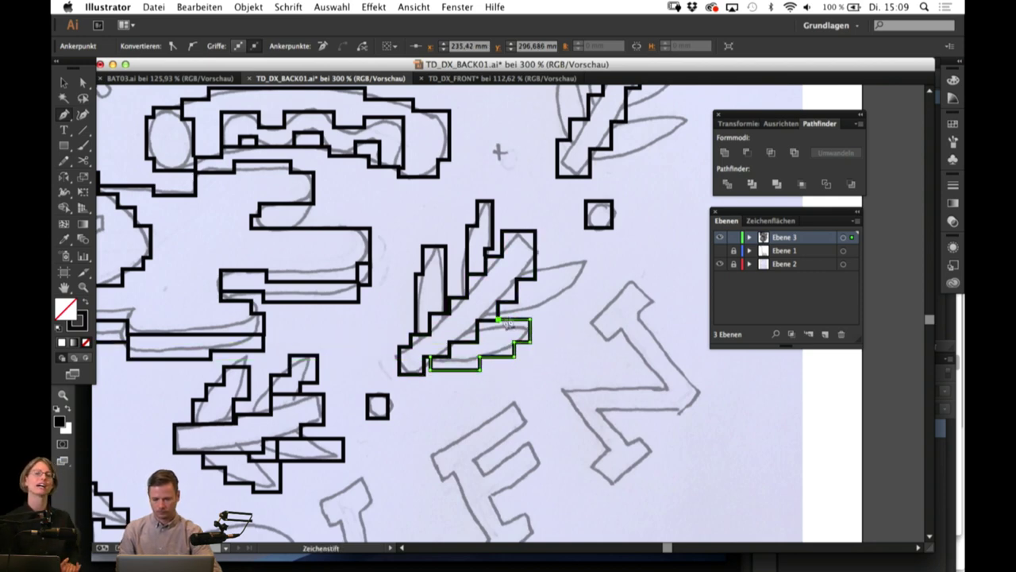
left_click(582, 343, "super")
Step: Trace the sprig's upper right leaf as a stepped path from the stem around its tip and back, and deselect it
left_click_drag(517, 301, 548, 303)
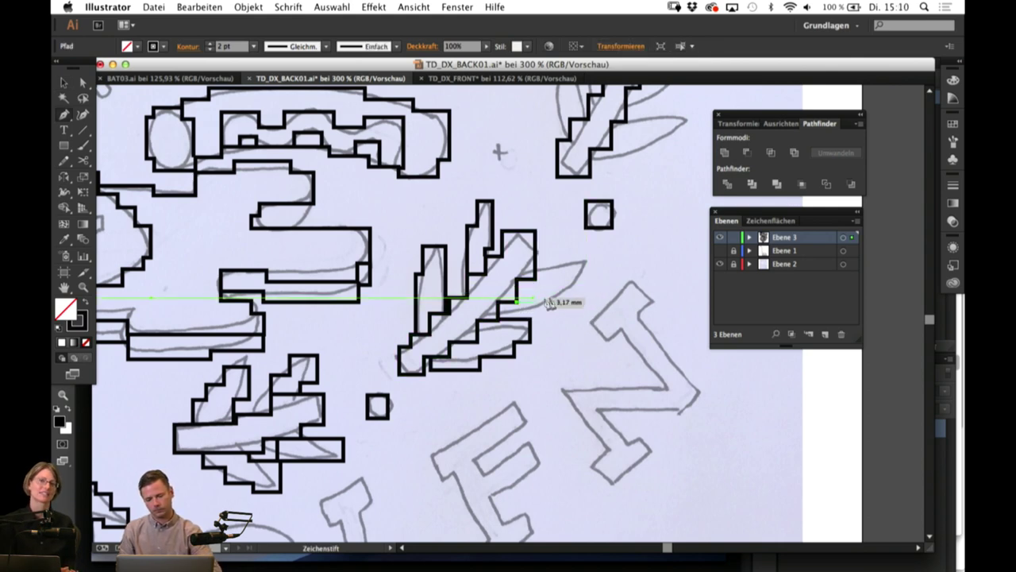
left_click(574, 301)
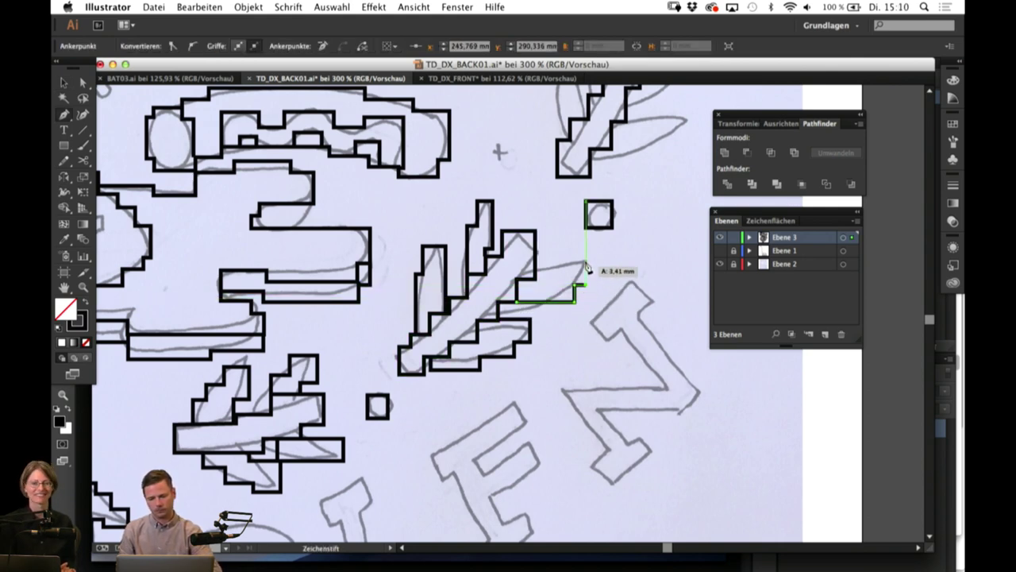
left_click(535, 264)
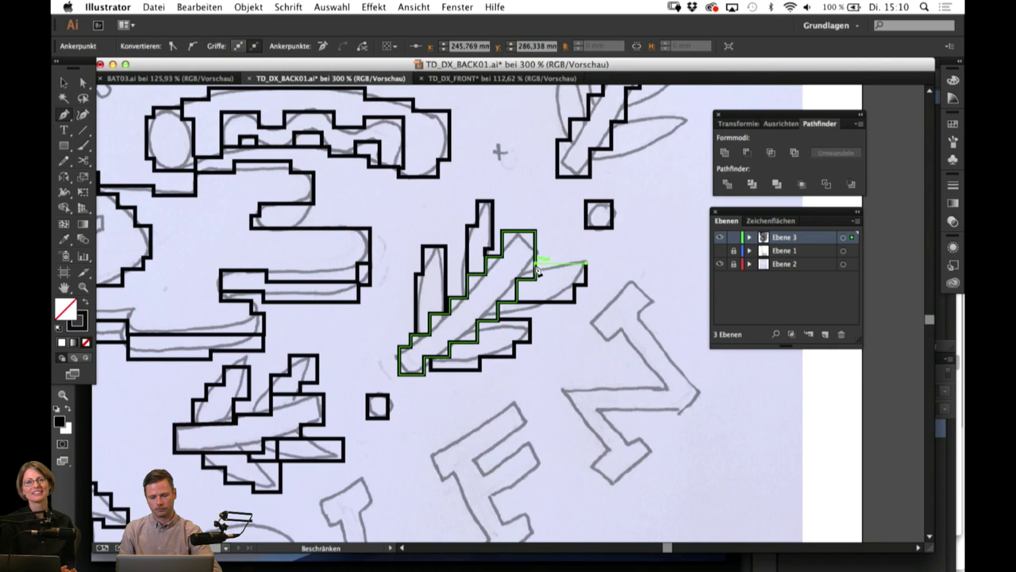
left_click(549, 418, "super")
Step: Trace the small uppermost notch on the outer edge of the curved shape beside the forked trunk as a right-angled path, and deselect it
key("space")
left_click_drag(413, 482, 567, 416)
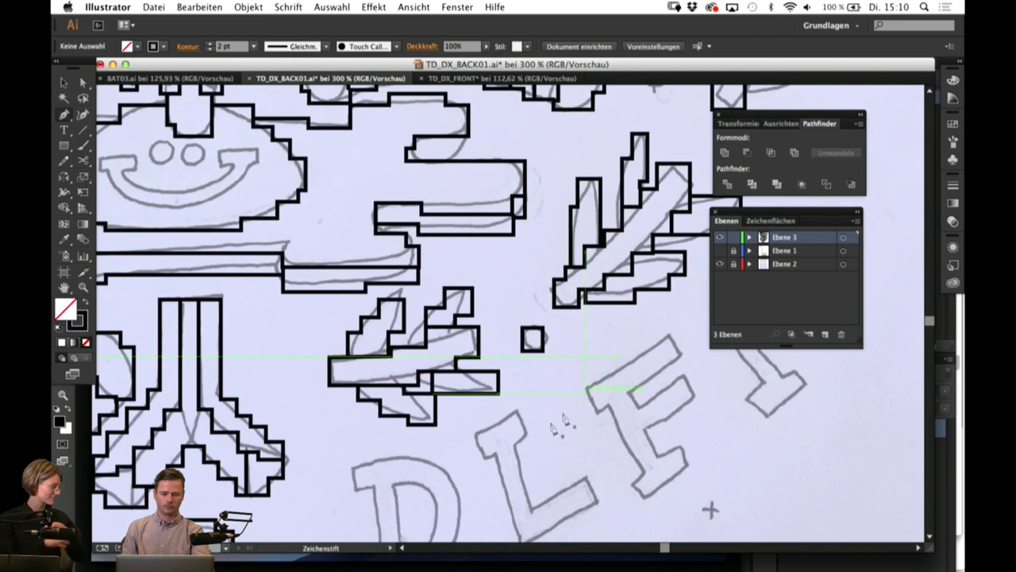
left_click_drag(452, 483, 578, 322)
left_click_drag(517, 430, 640, 349)
left_click_drag(480, 342, 581, 400)
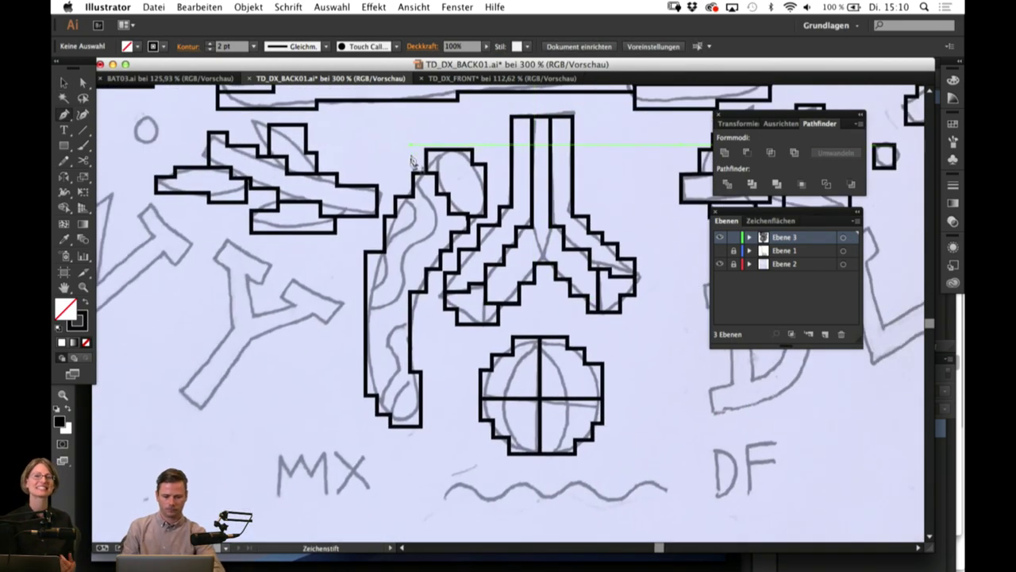
left_click(401, 200)
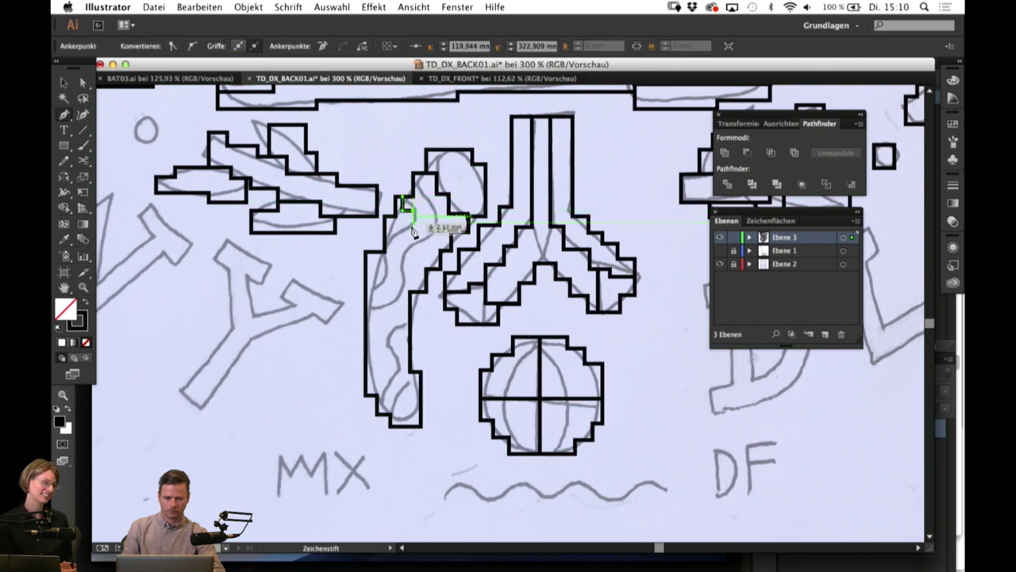
left_click(397, 235)
left_click(386, 205)
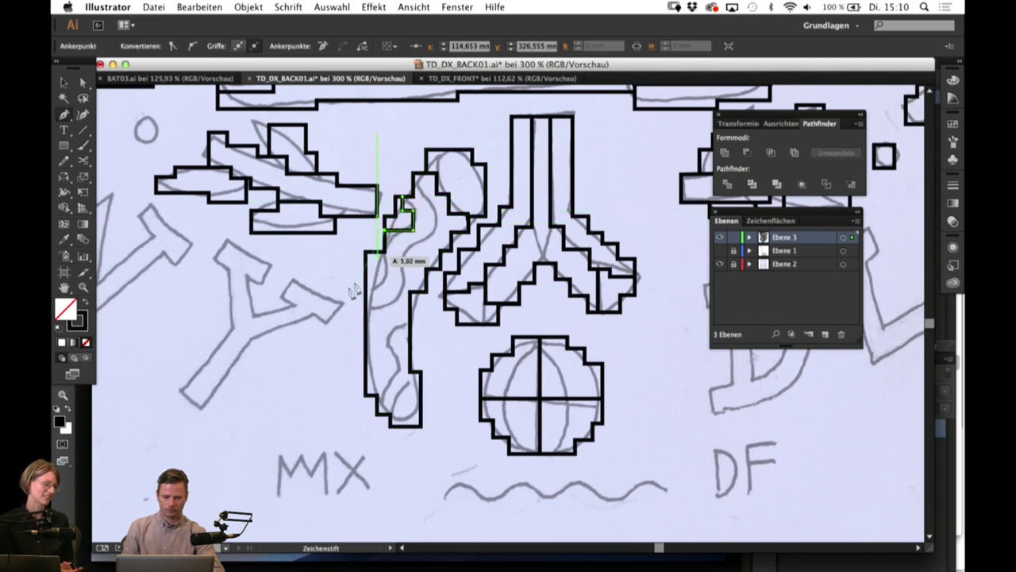
left_click(316, 355, "super")
key("p")
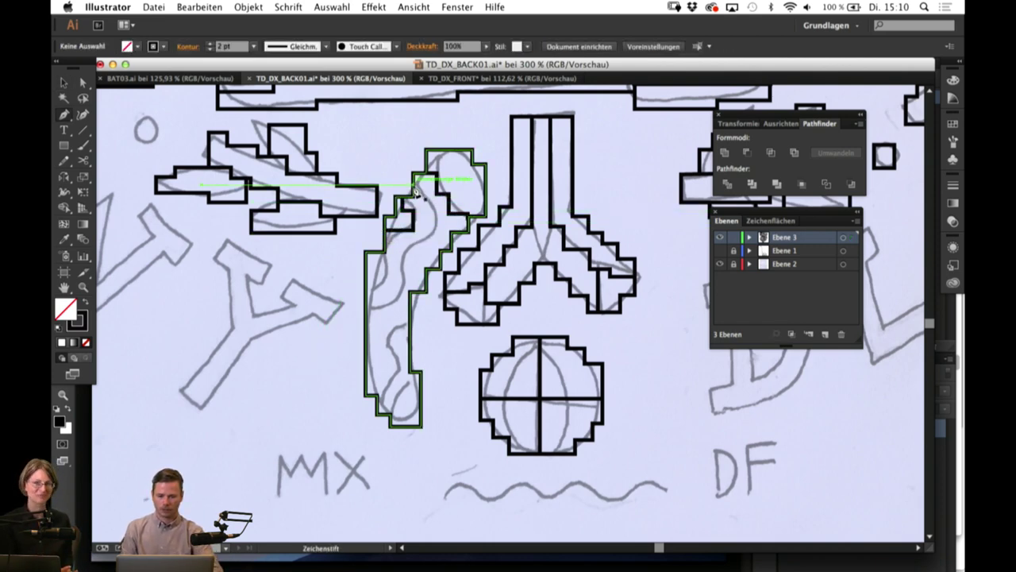
Step: Trace the curved shape's long inner wavy line as a stepped path from its upper outline down to the outer edge, and deselect it
left_click(425, 187)
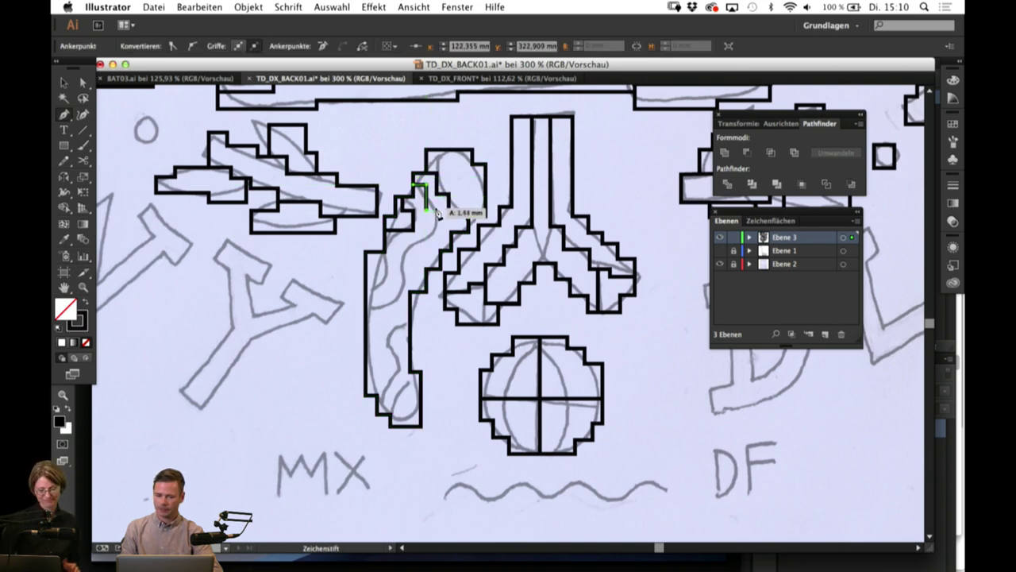
left_click(399, 270, "shift")
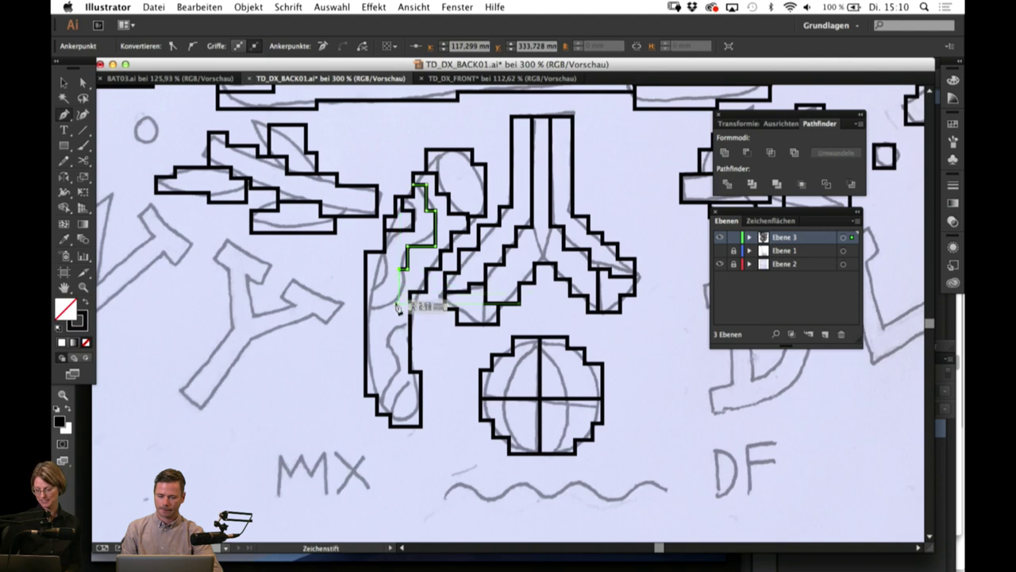
left_click(368, 306)
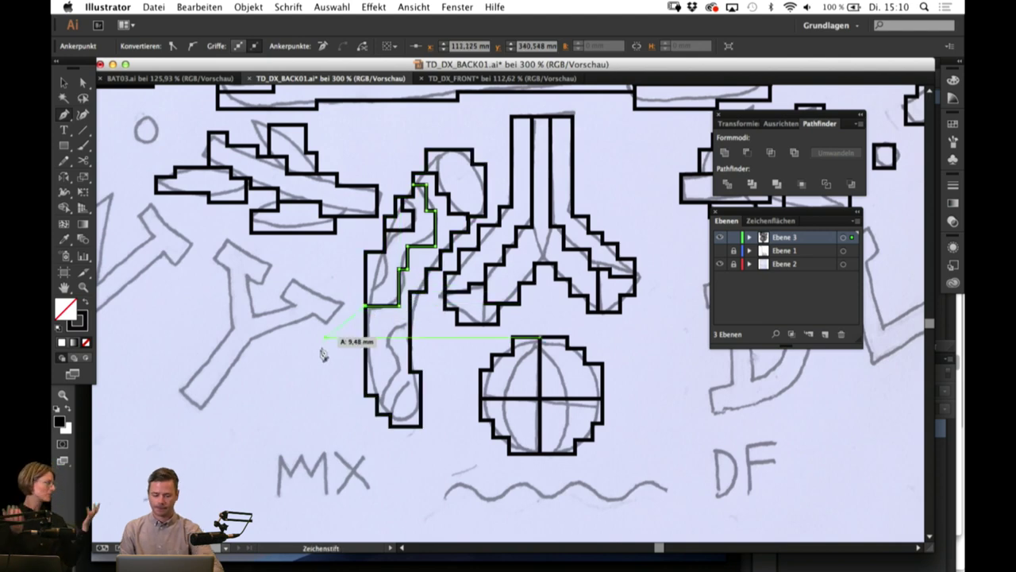
left_click(304, 369, "super")
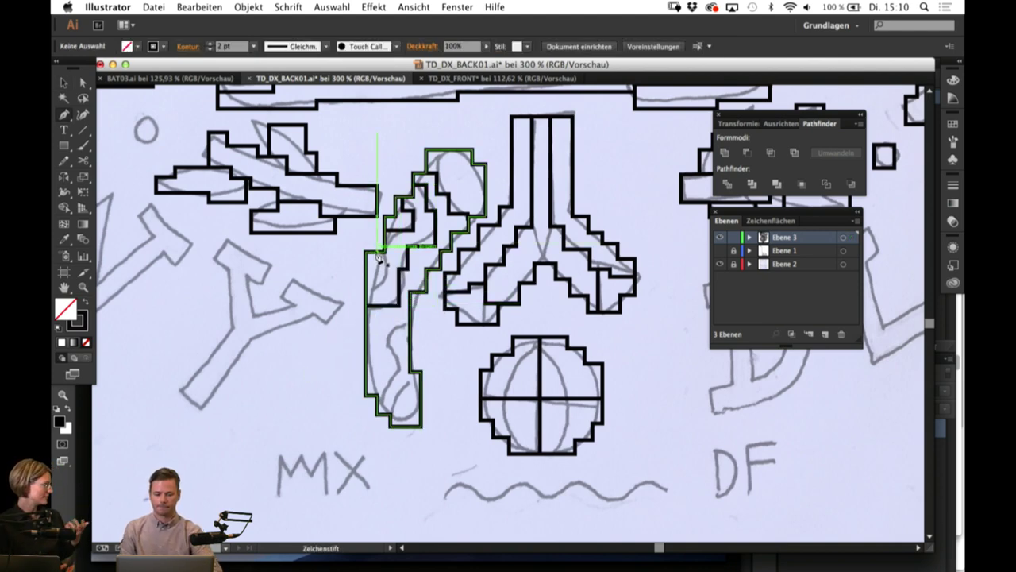
Step: Trace the narrow bump on the curved shape's outer edge as a right-angled path joining the outline, and deselect it
left_click(377, 253)
left_click(377, 288)
left_click(366, 288)
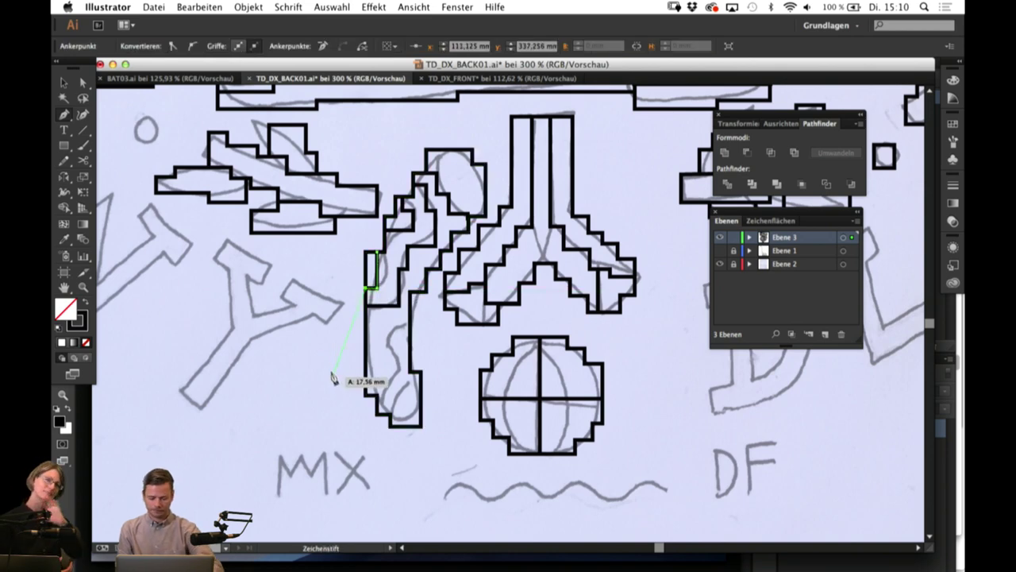
key("BackSpace")
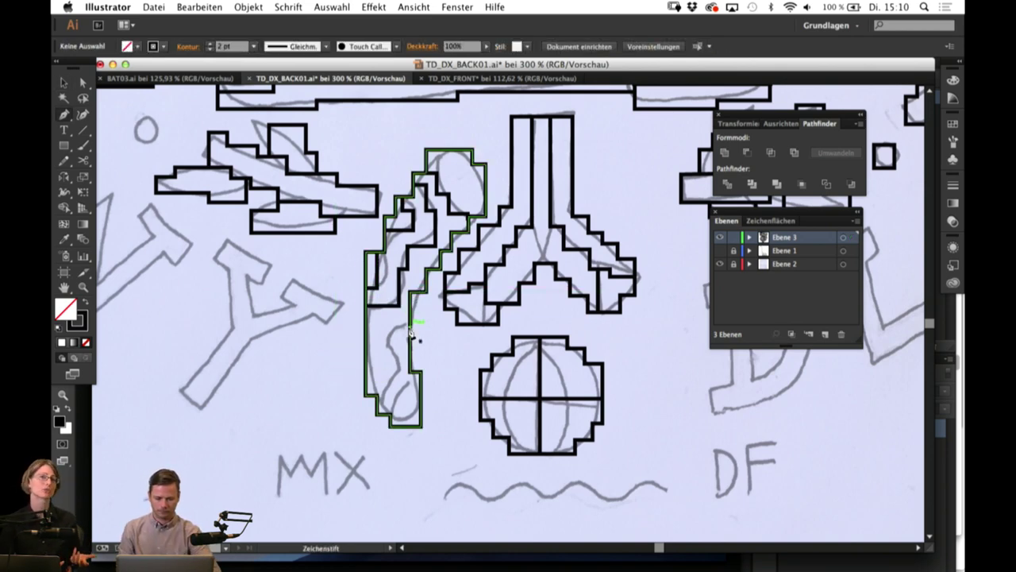
left_click(410, 324)
left_click(389, 327)
left_click(388, 358)
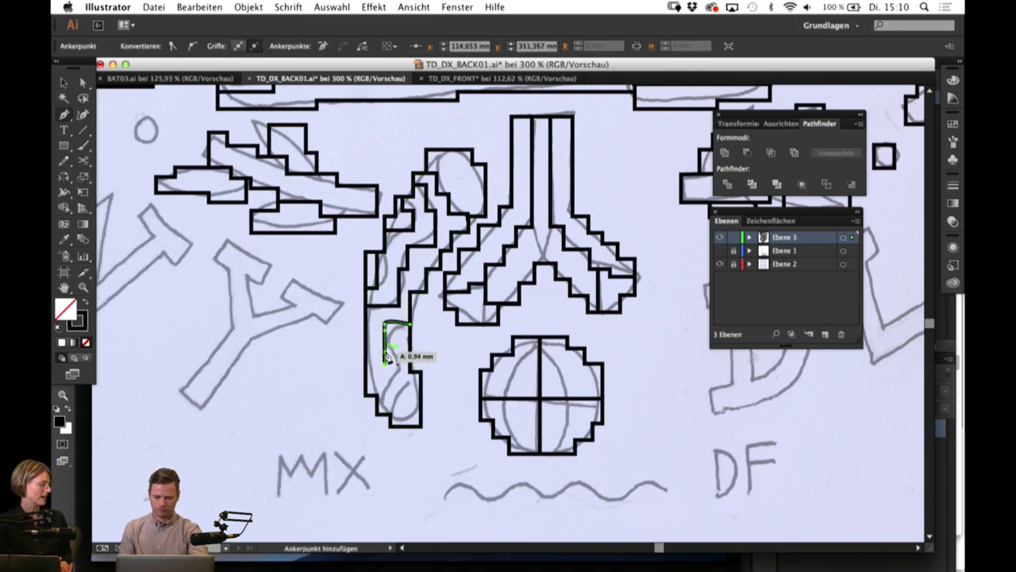
key("BackSpace")
key("BackSpace")
Step: Trace the curved shape's two lower inner wavy lines as separate right-angled paths joining its outline, deselecting each
left_click(410, 326)
left_click(384, 326)
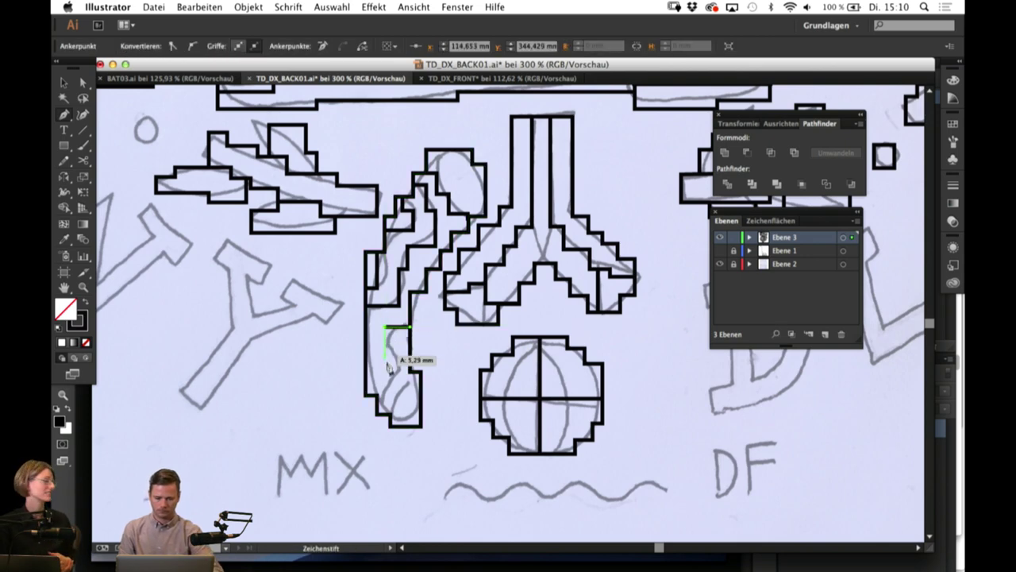
left_click(366, 370)
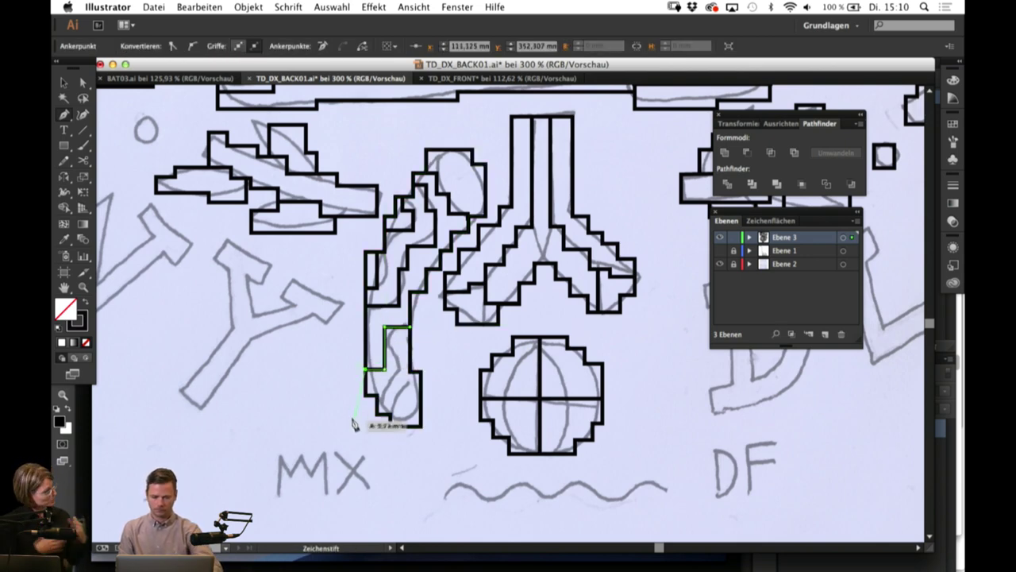
left_click(324, 397, "super")
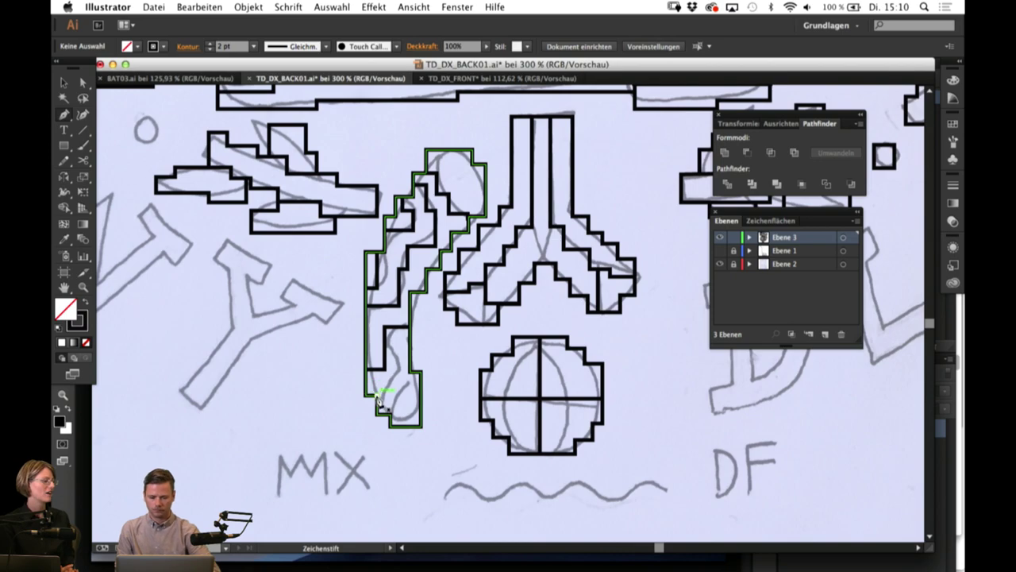
left_click(377, 395)
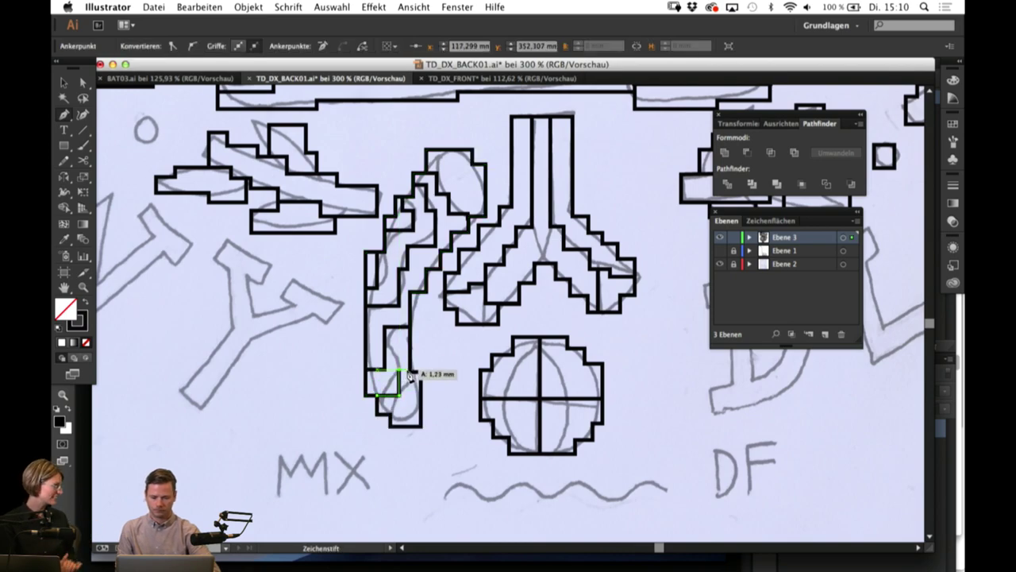
key("BackSpace")
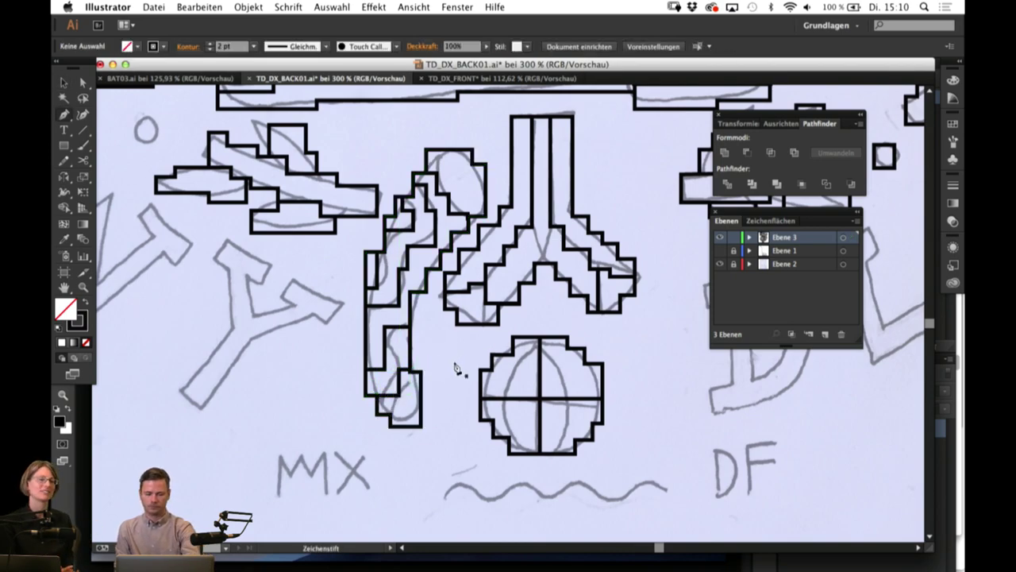
Step: Draw a small upright rectangle in the middle of the oval at the curved shape's upper end, and deselect it
left_click_drag(450, 334, 625, 377)
left_click_drag(508, 329, 467, 340)
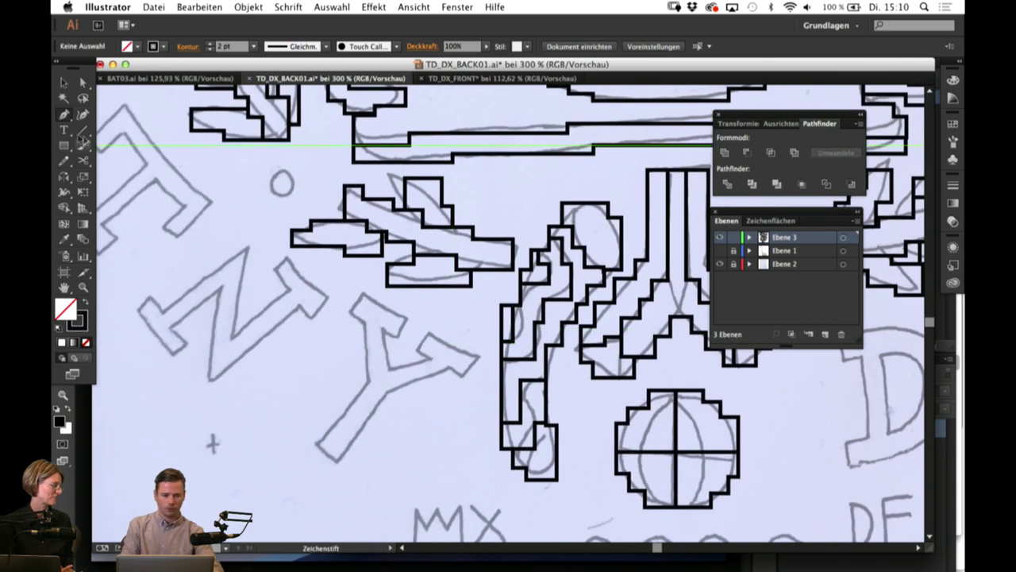
left_click(65, 146)
left_click_drag(592, 228, 604, 245)
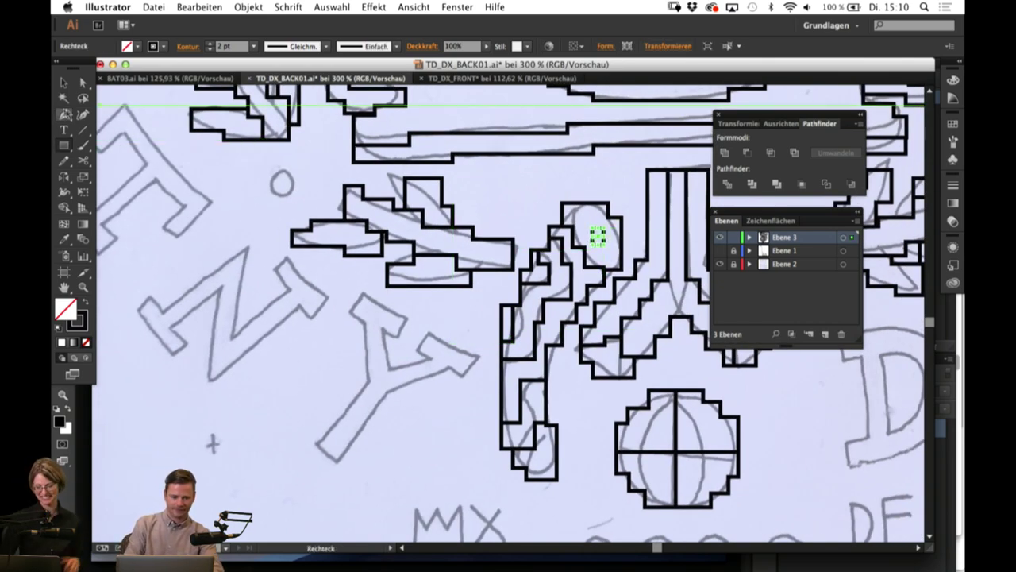
left_click(66, 83)
key("super+shift+a")
Step: Trace the lower wavy line inside the bean-like shape beside the sprigs as a stepped path ending on its upper outline, and deselect it
left_click_drag(212, 177, 324, 447)
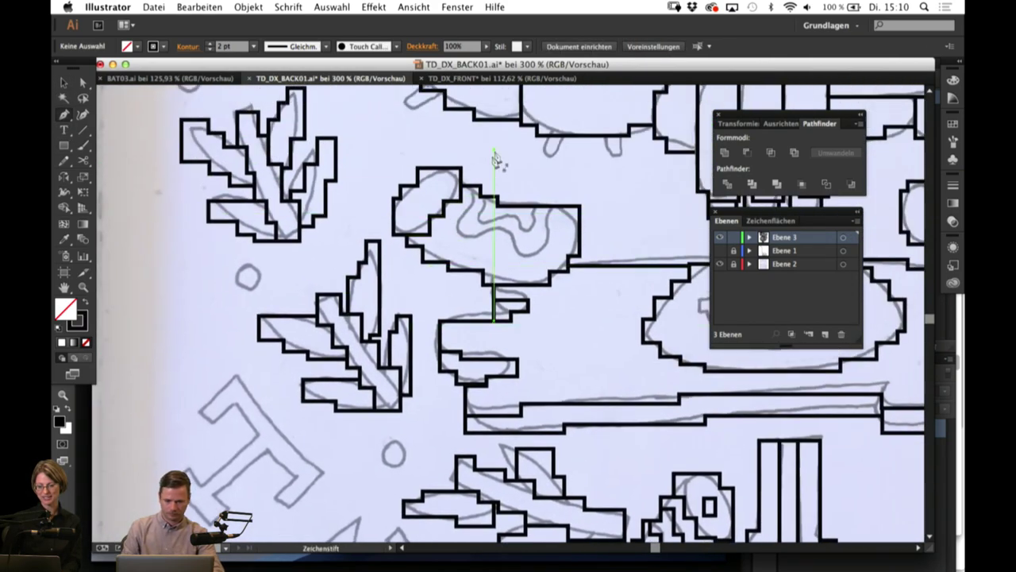
left_click(454, 214)
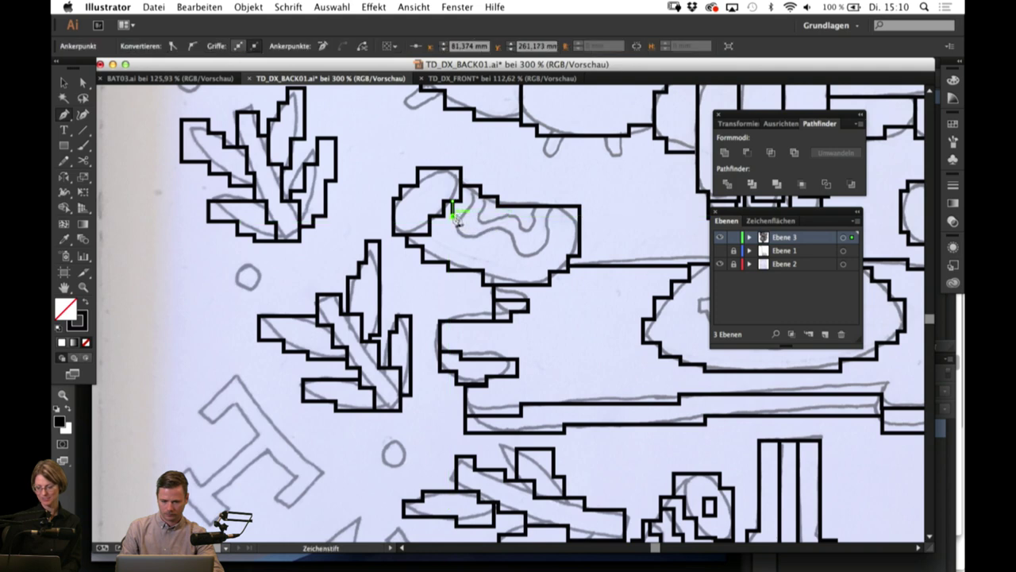
left_click_drag(464, 225, 465, 242)
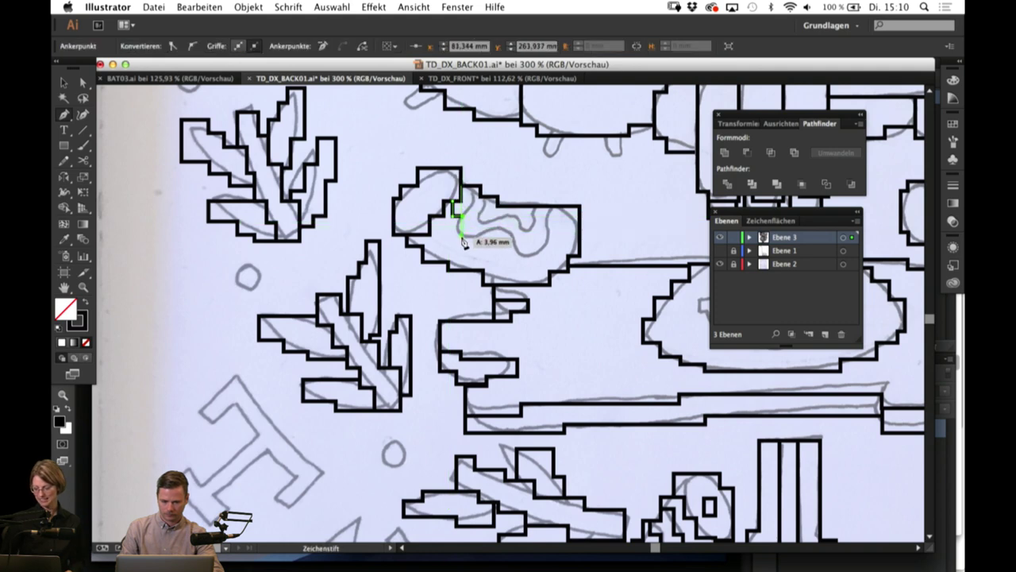
left_click(508, 231)
left_click(508, 258)
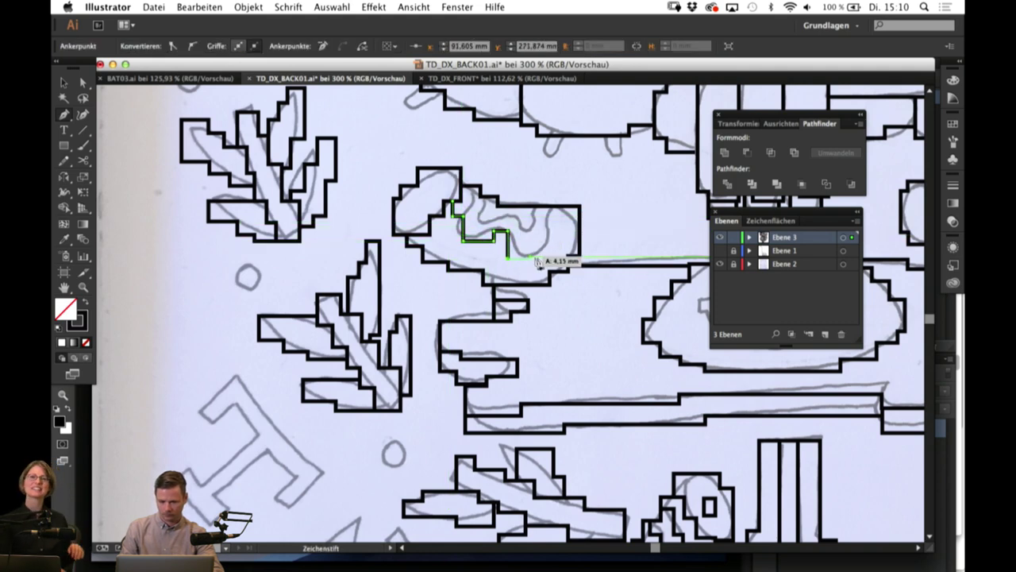
left_click(549, 258)
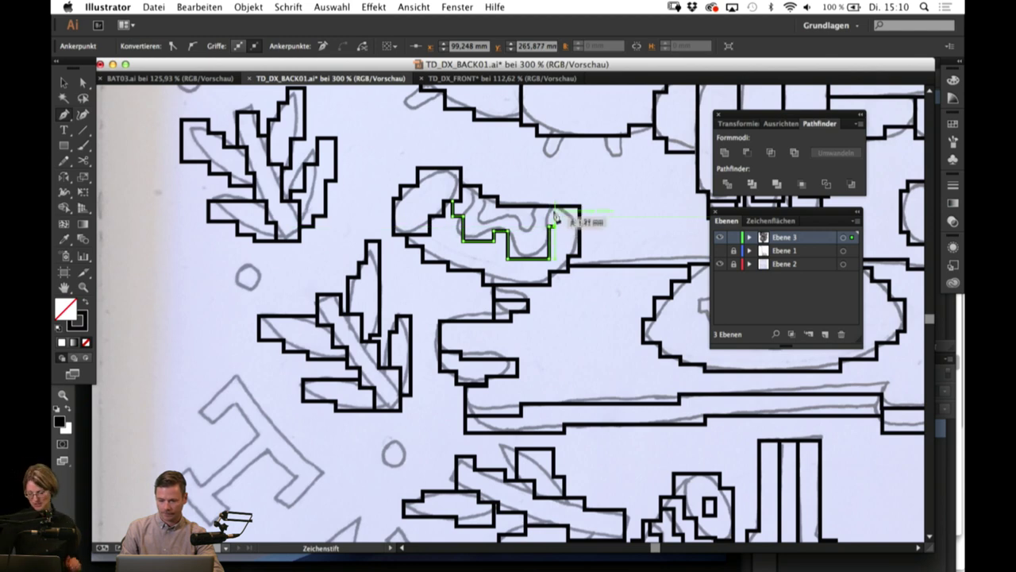
left_click_drag(554, 208, 547, 176)
left_click(546, 164, "super")
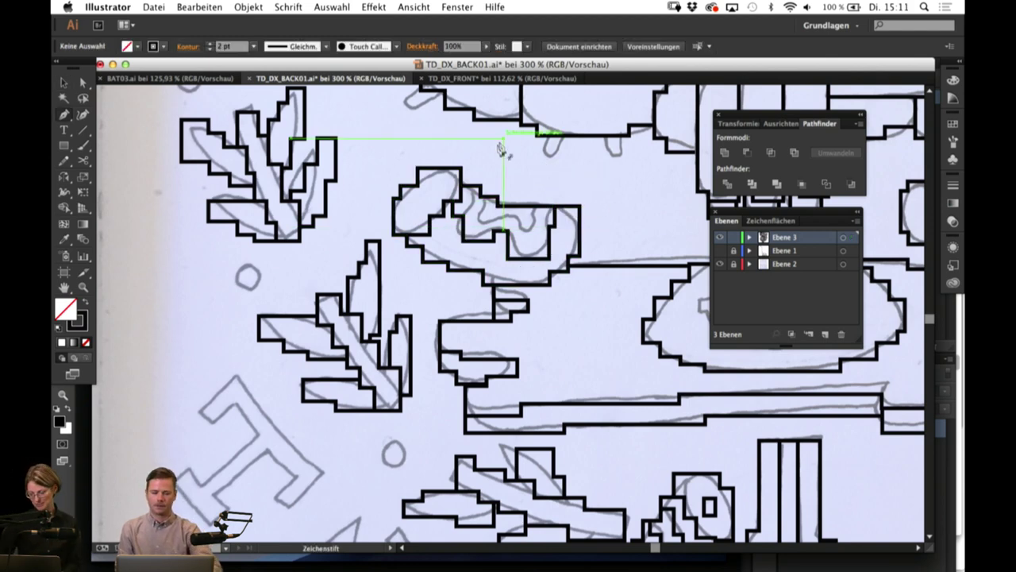
Step: Trace the upper wavy line inside the same bean-like shape as a right-angled path starting and ending on the outline, and deselect it
left_click_drag(480, 194, 479, 226)
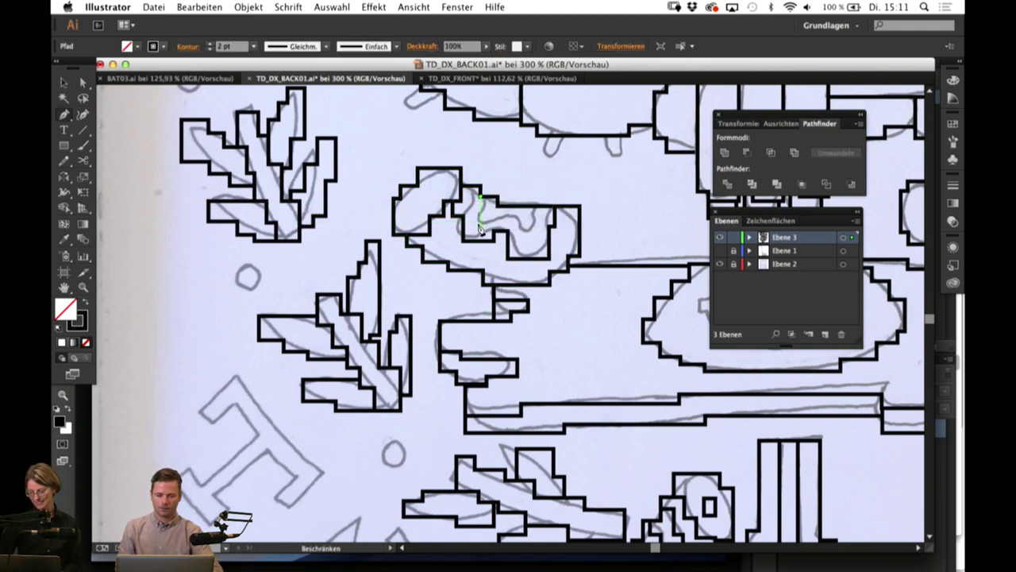
left_click(480, 228, "shift")
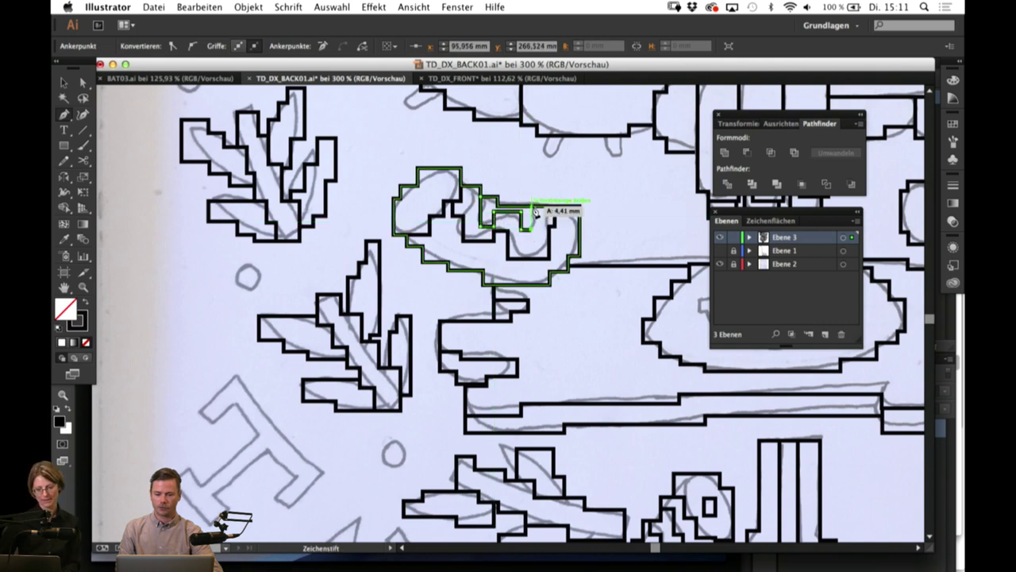
left_click(531, 206)
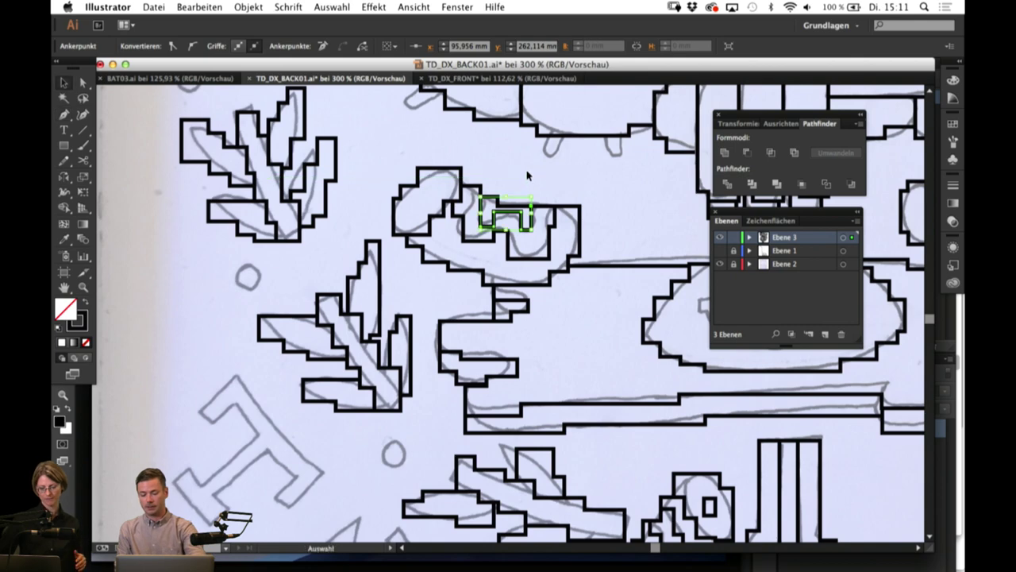
left_click(528, 176, "super")
Step: Draw squares centred over the three small sketched circles around the outer sprigs
left_click_drag(233, 341, 235, 389)
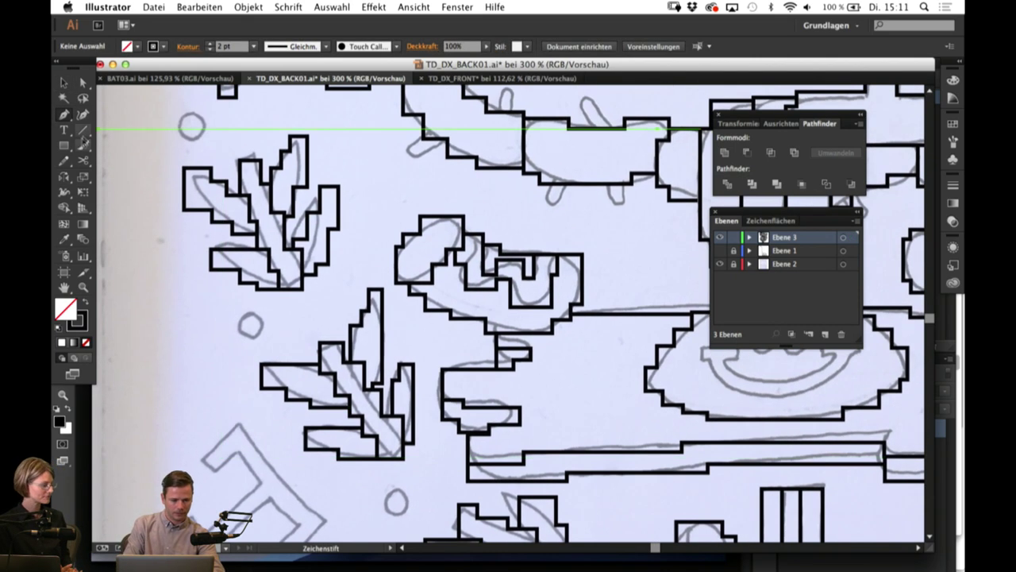
left_click_drag(248, 326, 262, 340)
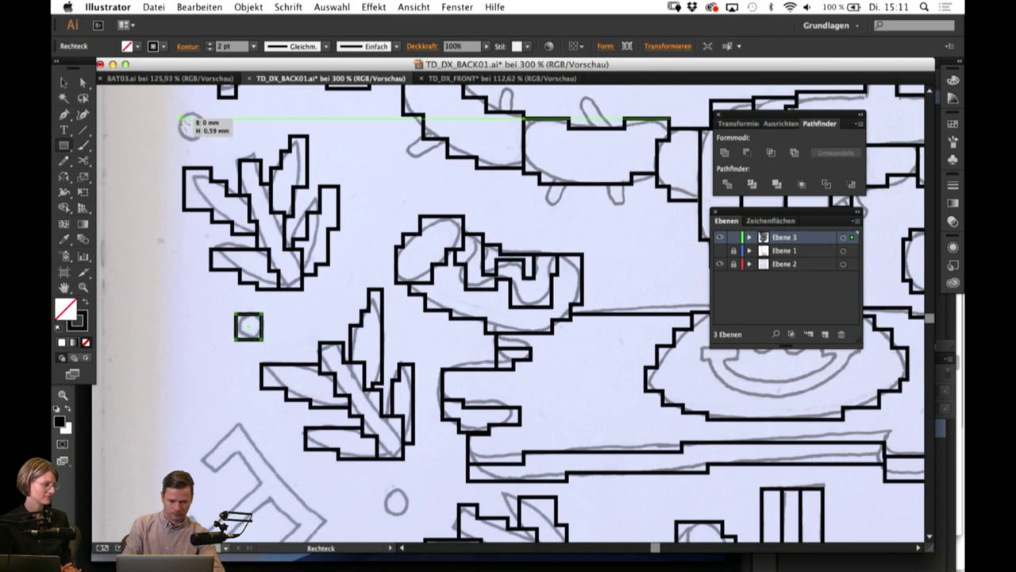
left_click_drag(191, 126, 204, 139)
scroll(364, 361, "down", 5)
scroll(363, 361, "right", 3)
left_click_drag(334, 401, 359, 428)
mouse_move(564, 484)
left_mouse_down()
mouse_move(444, 303)
mouse_move(334, 184)
left_mouse_up()
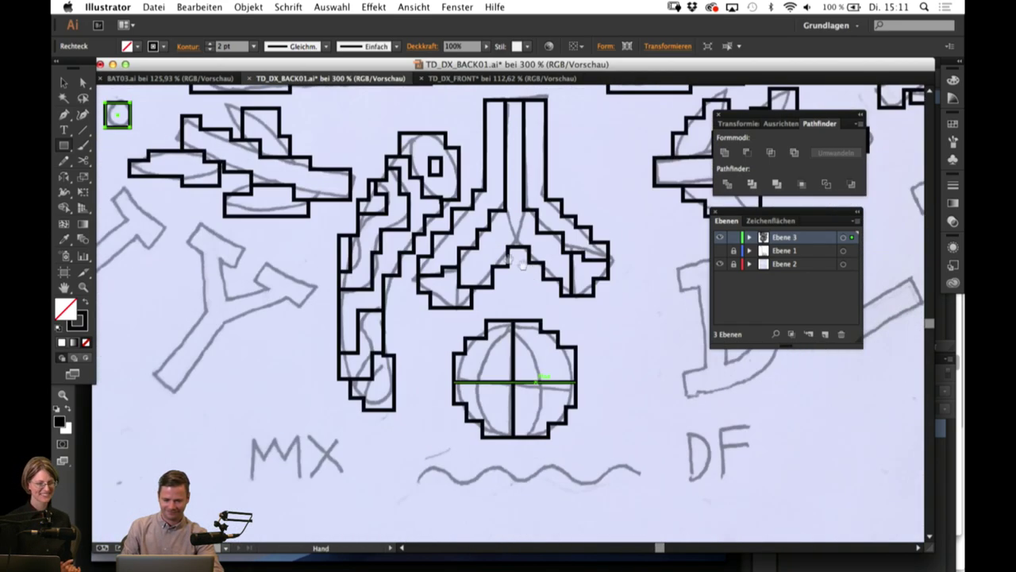
left_click_drag(619, 295, 249, 377)
left_click_drag(485, 103, 397, 428)
left_click_drag(464, 151, 377, 410)
left_click_drag(449, 93, 379, 421)
left_click_drag(420, 317, 443, 47)
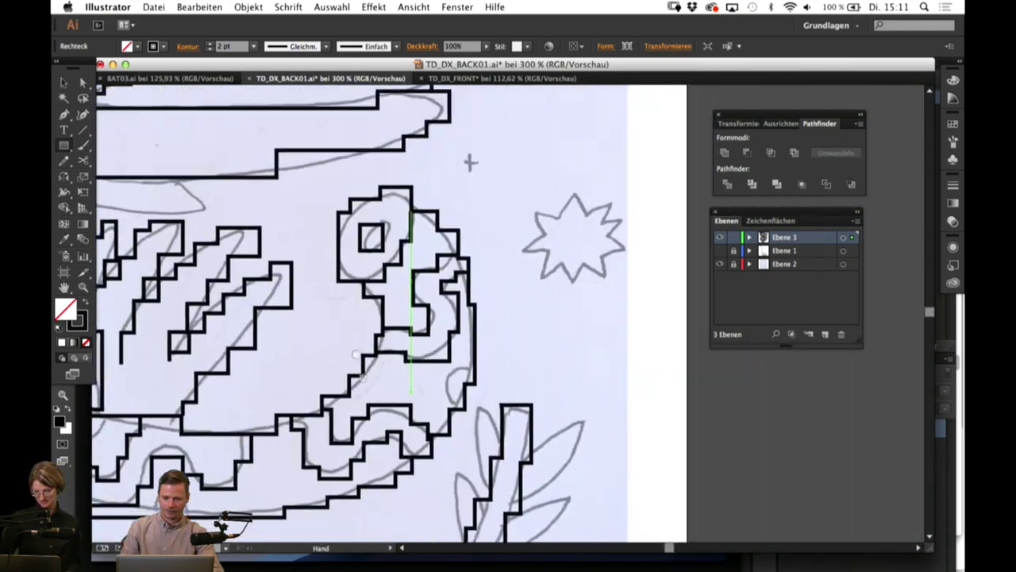
Step: Draw a small upright rectangle over the sketched inner oval at the end of the large curved tube shape, and deselect it
left_click_drag(334, 96, 424, 410)
left_click_drag(402, 250, 438, 449)
left_click_drag(317, 230, 344, 385)
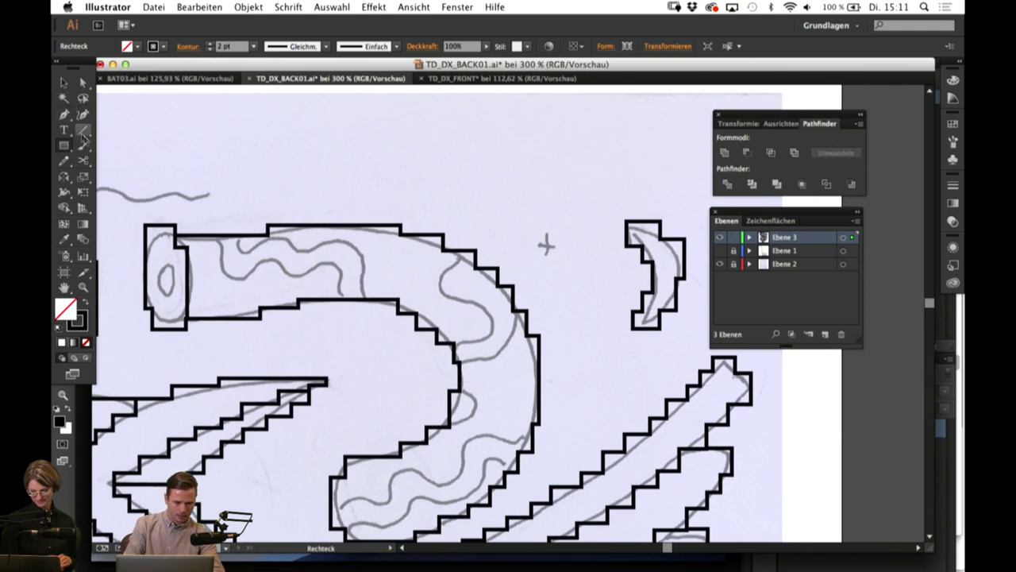
left_click_drag(166, 277, 174, 292)
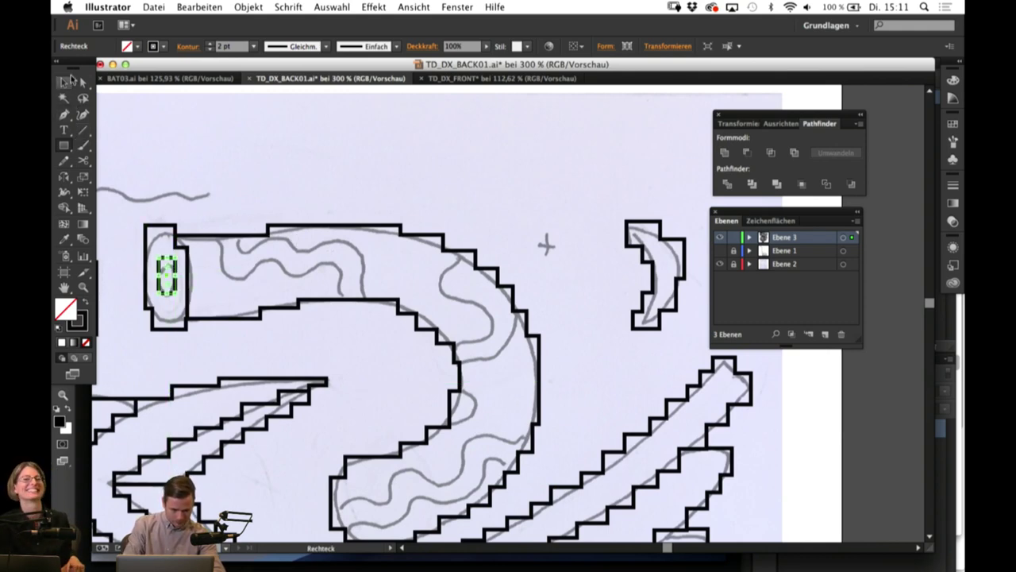
left_click(66, 83)
left_click(147, 141)
Step: Draw a square over the sketched circle between the two wavy lines above the crown-like shape
left_click_drag(216, 163, 440, 189)
left_click_drag(316, 216, 632, 230)
left_click_drag(483, 260, 499, 281)
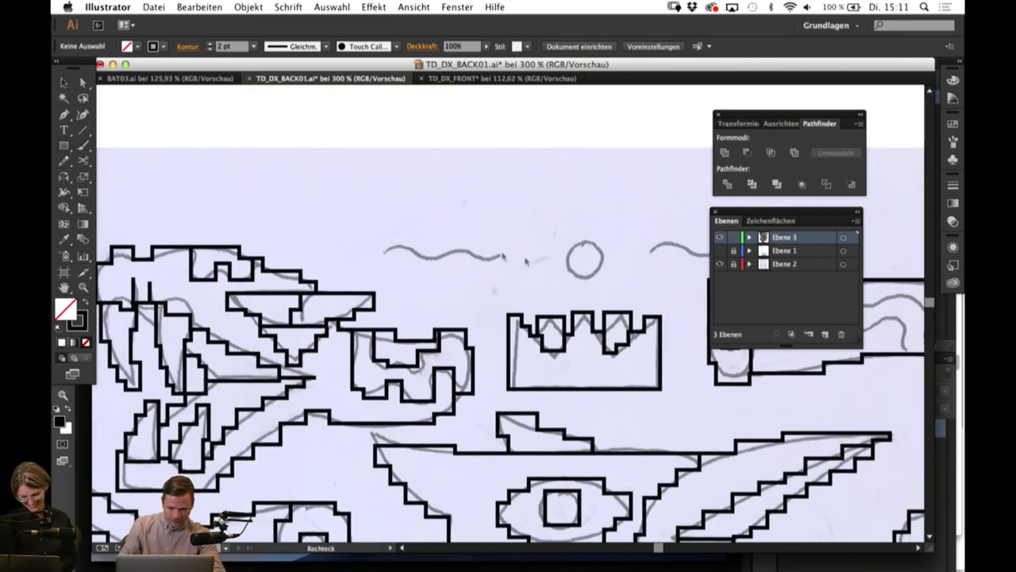
left_click_drag(564, 246, 610, 283)
left_click_drag(370, 284, 567, 246)
left_click(65, 83)
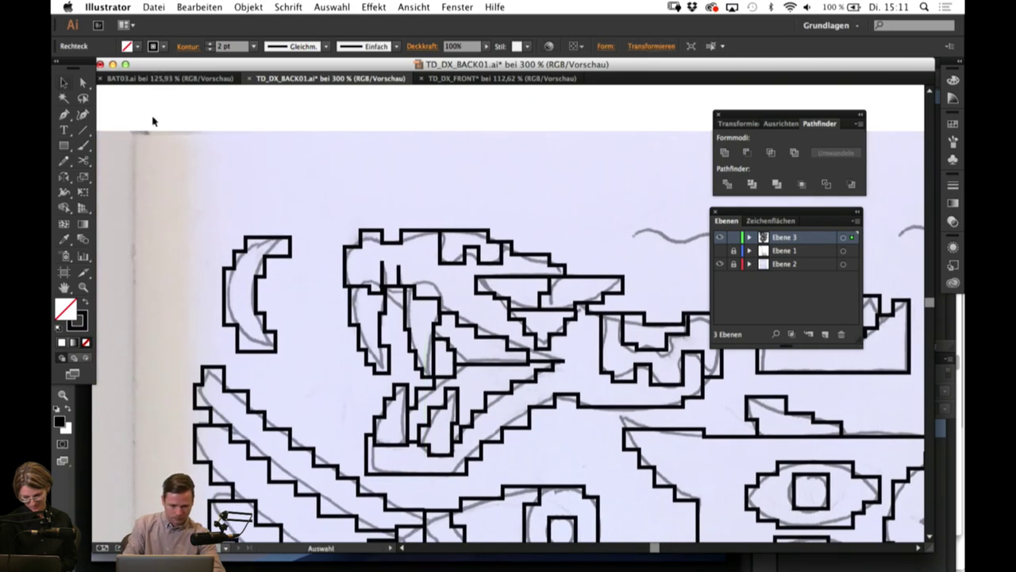
Step: Trace the upper wavy line inside the arched shape beside the tall sprig as a right-angled path ending on its inner edge, and deselect it
left_click_drag(155, 115, 322, 222)
left_click_drag(304, 290, 178, 161)
scroll(353, 316, "down", 5)
scroll(353, 316, "right", 5)
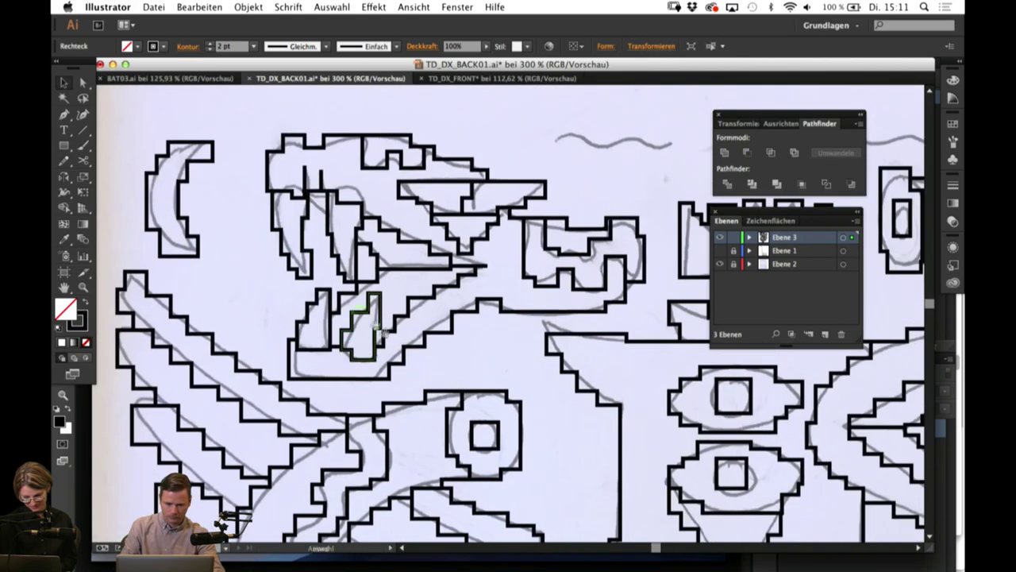
left_click(65, 116)
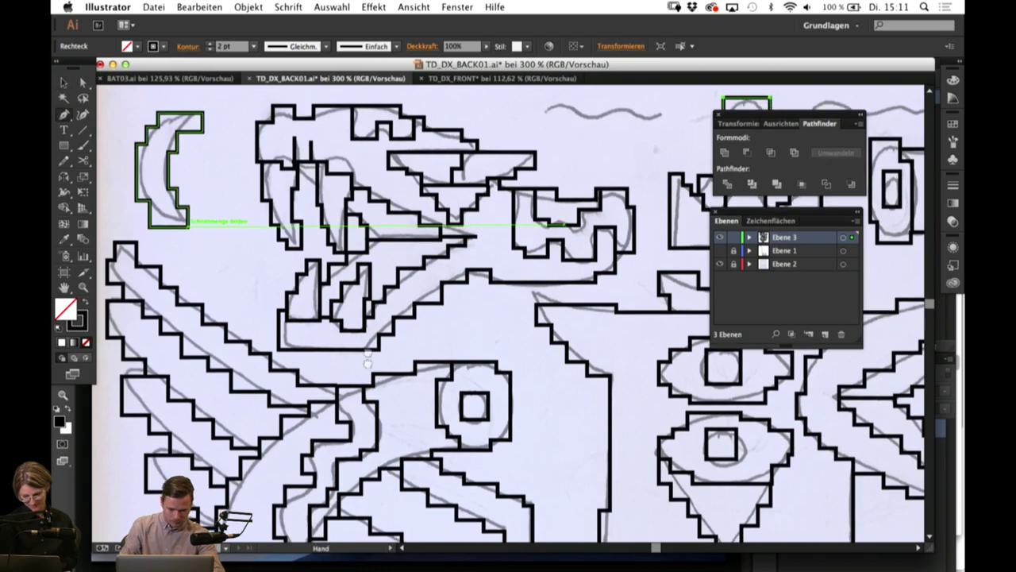
left_click_drag(370, 356, 362, 115)
left_click_drag(374, 249, 359, 200)
left_click_drag(399, 308, 407, 299)
scroll(401, 300, "down", 12)
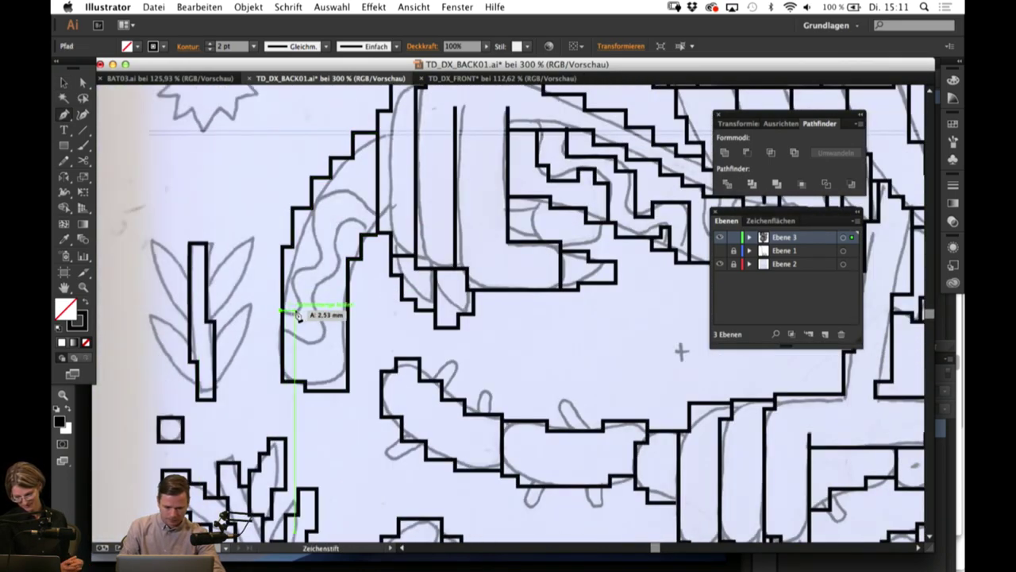
left_click_drag(285, 311, 303, 310)
left_click(299, 291)
left_click(290, 291)
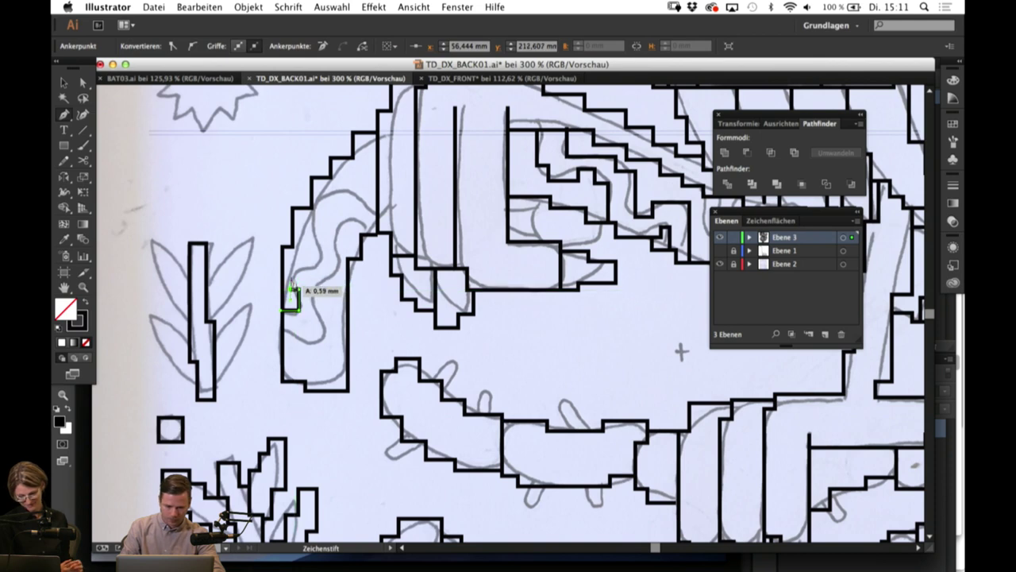
left_click(290, 269)
left_click(316, 268)
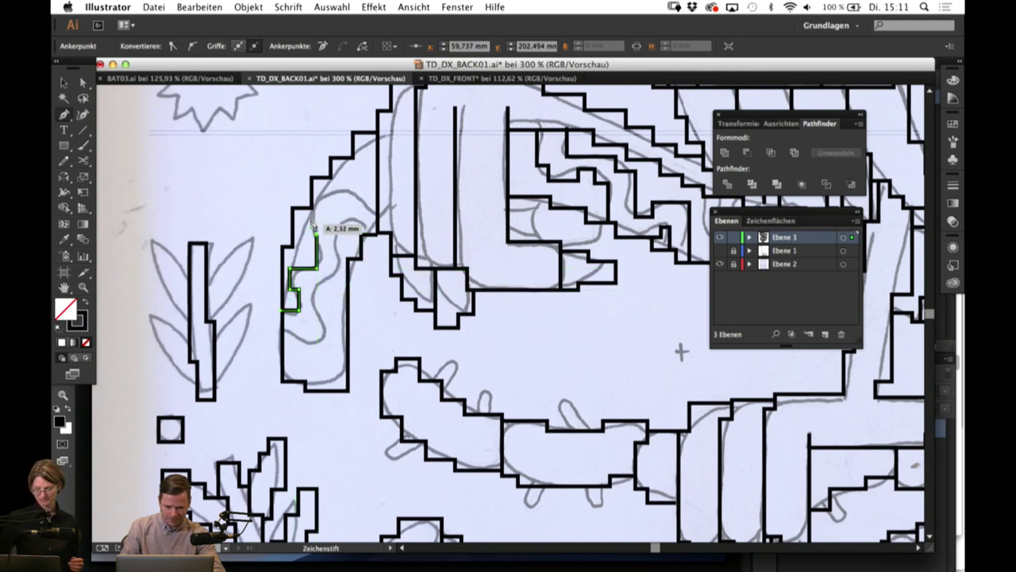
left_click(316, 209)
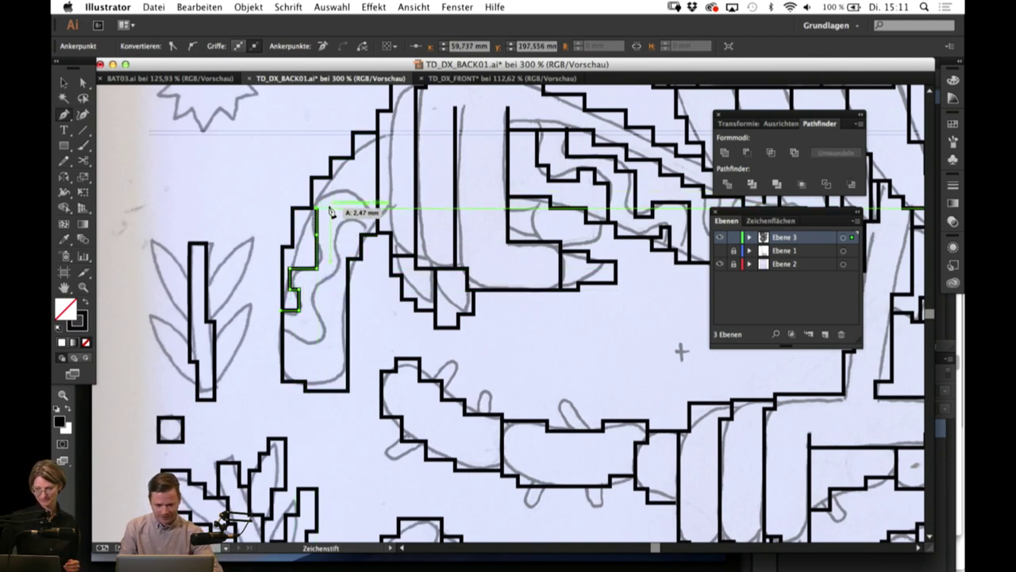
left_click(326, 191)
left_click(377, 191)
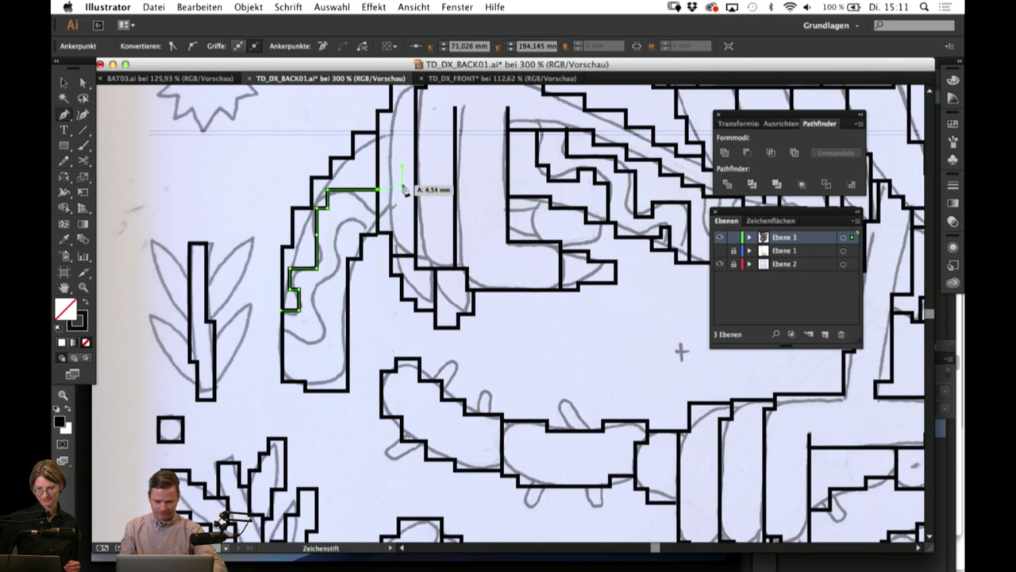
left_click(399, 191, "super")
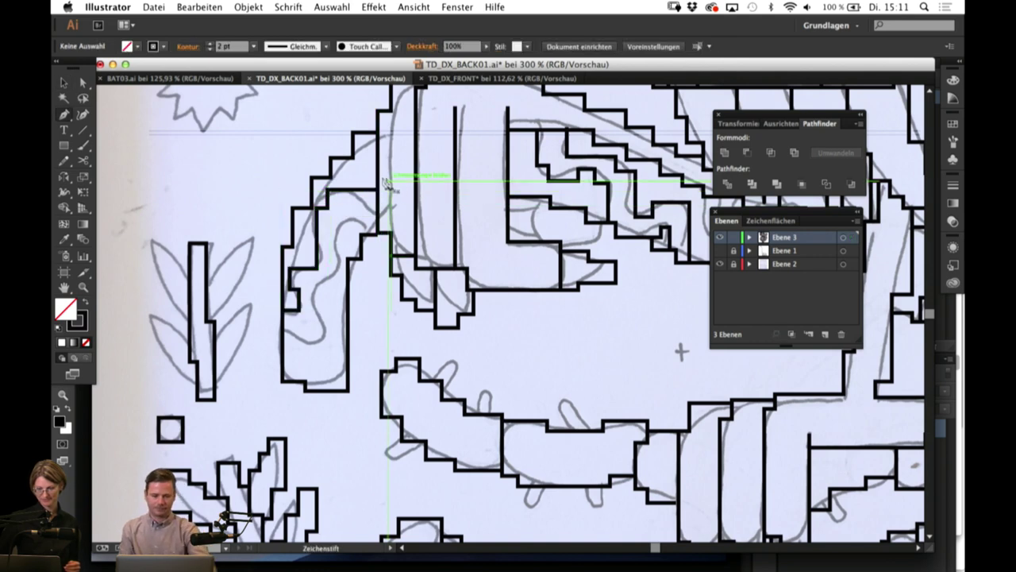
Step: Trace the lower wavy line inside the same arched shape as a stepped path from its outer to its inner outline, and deselect it
left_click(299, 339)
left_click(326, 346)
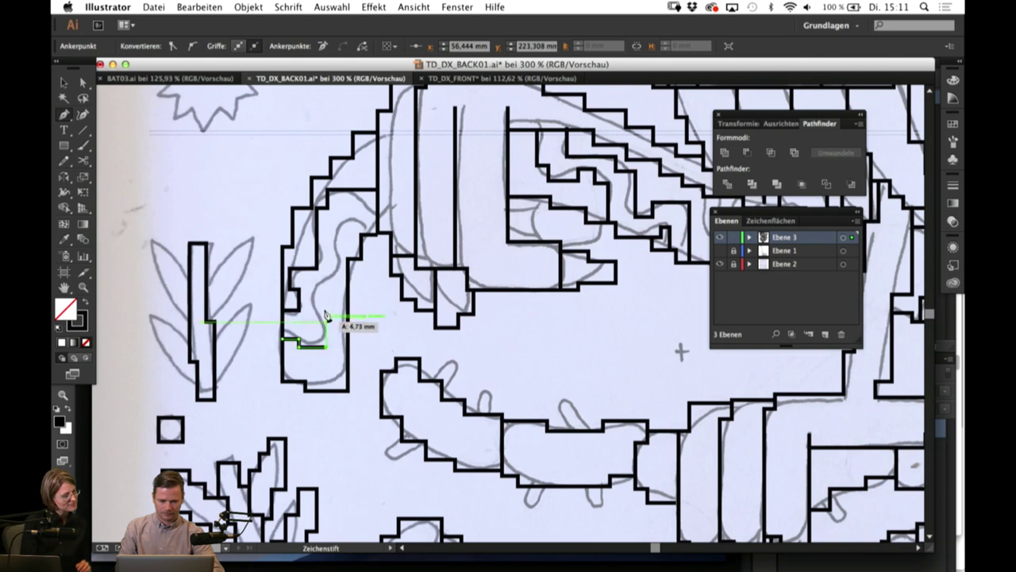
left_click(327, 309)
left_click(312, 309)
left_click(313, 289)
left_click(327, 290)
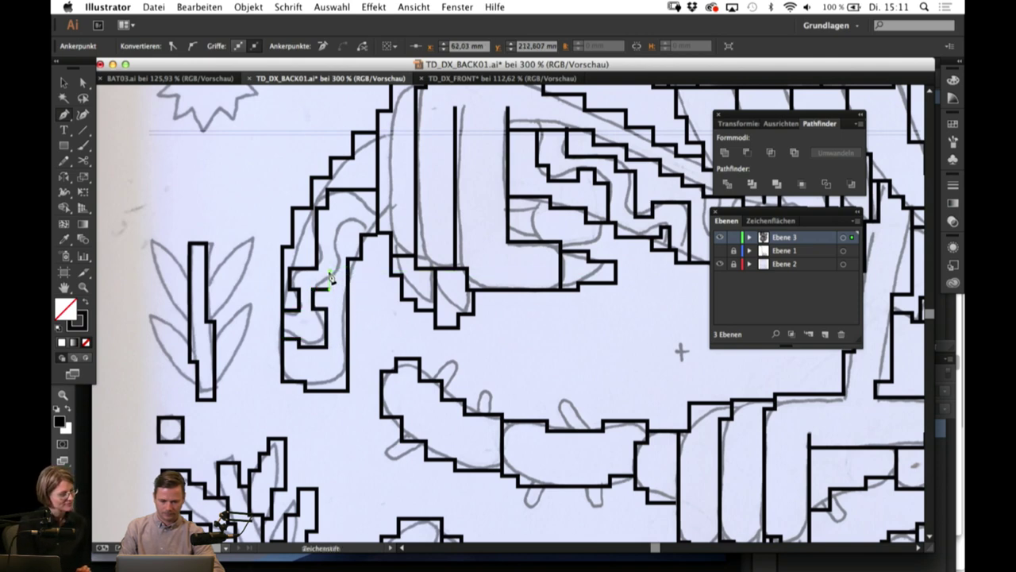
left_click(329, 239)
left_click(344, 239)
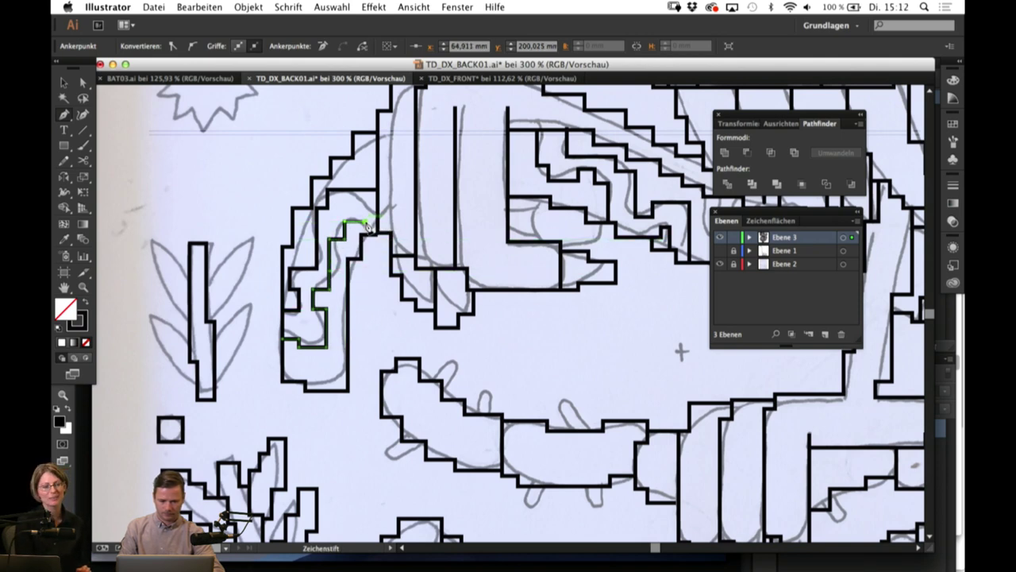
left_click(344, 221)
left_click(364, 221)
left_click(364, 235)
left_click(382, 305, "super")
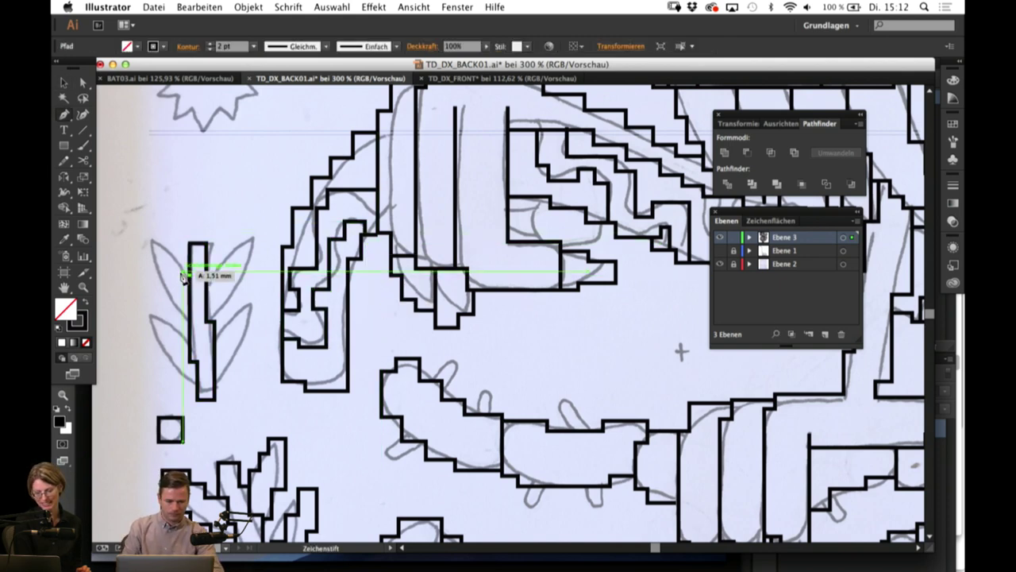
Step: Trace the sprig's upper left leaf as a stepped path starting and ending on the stem, and deselect it
left_click_drag(183, 274, 180, 258)
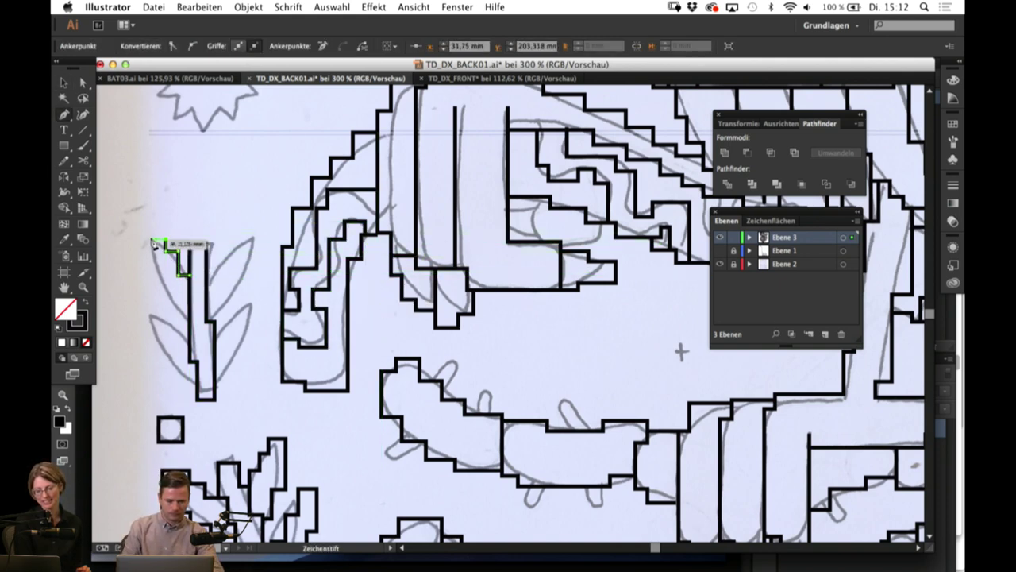
left_click(145, 238)
left_click(145, 283)
left_click(163, 283)
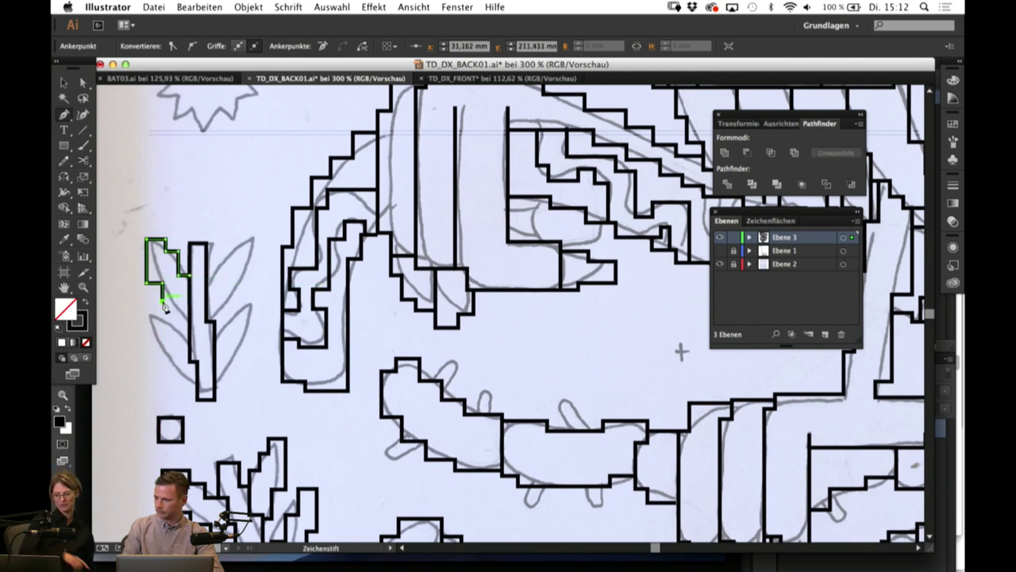
left_click(162, 302)
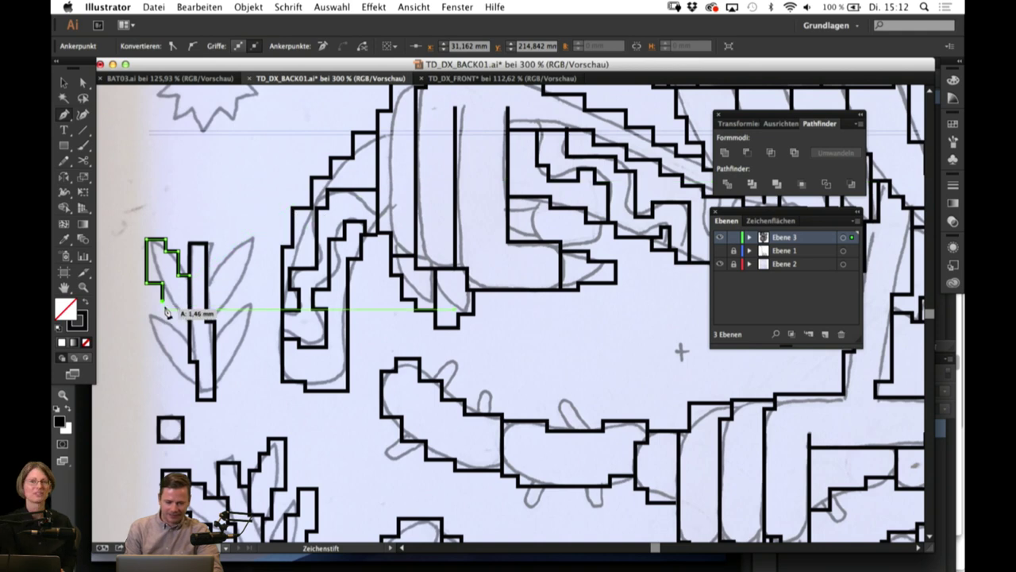
left_click_drag(165, 312, 164, 301)
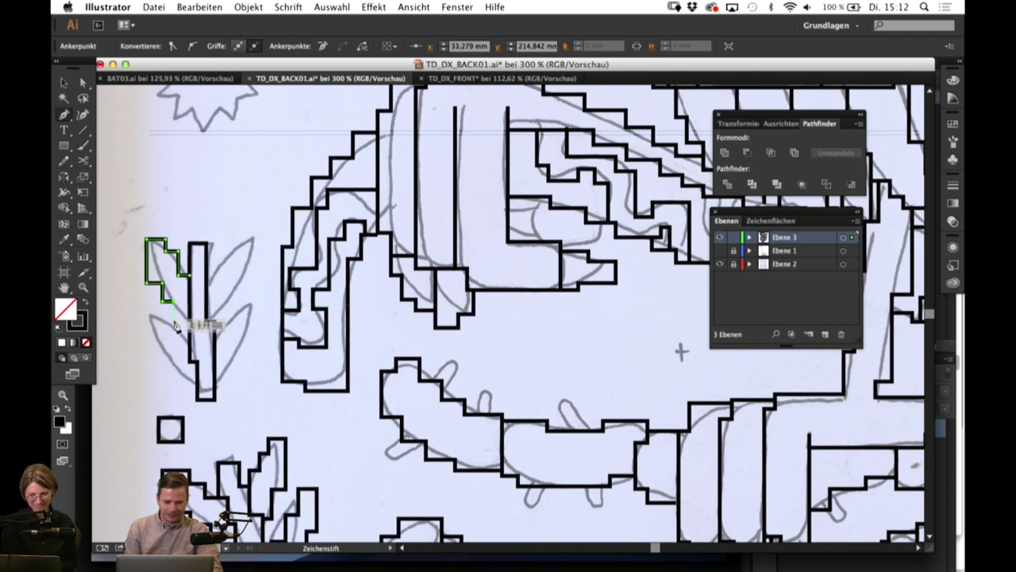
left_click(174, 315)
left_click(190, 322)
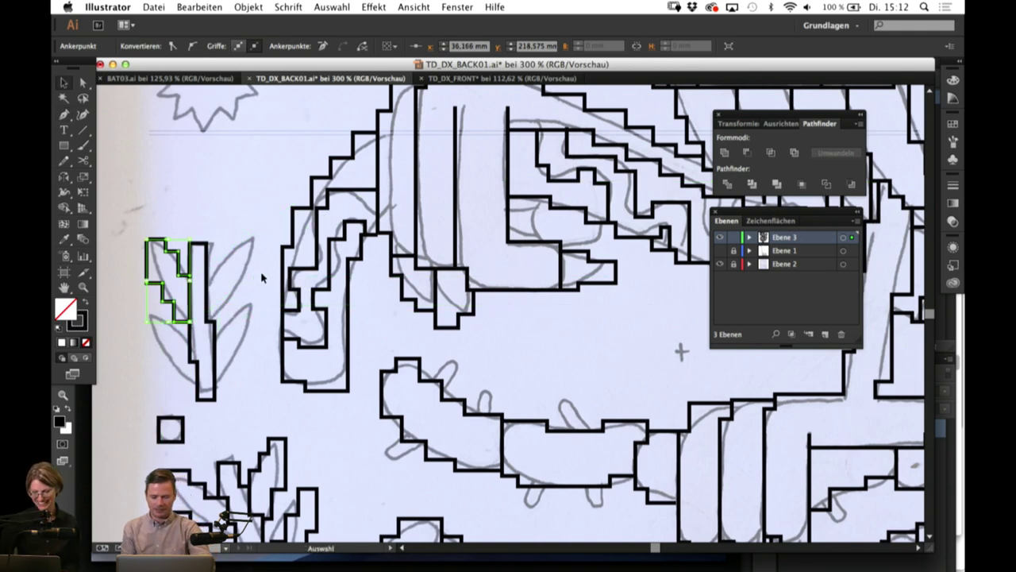
left_click(261, 276, "super")
Step: Trace the sprig's upper right leaf as a stepped path starting and ending on the stem, and deselect it
left_click_drag(206, 282, 222, 283)
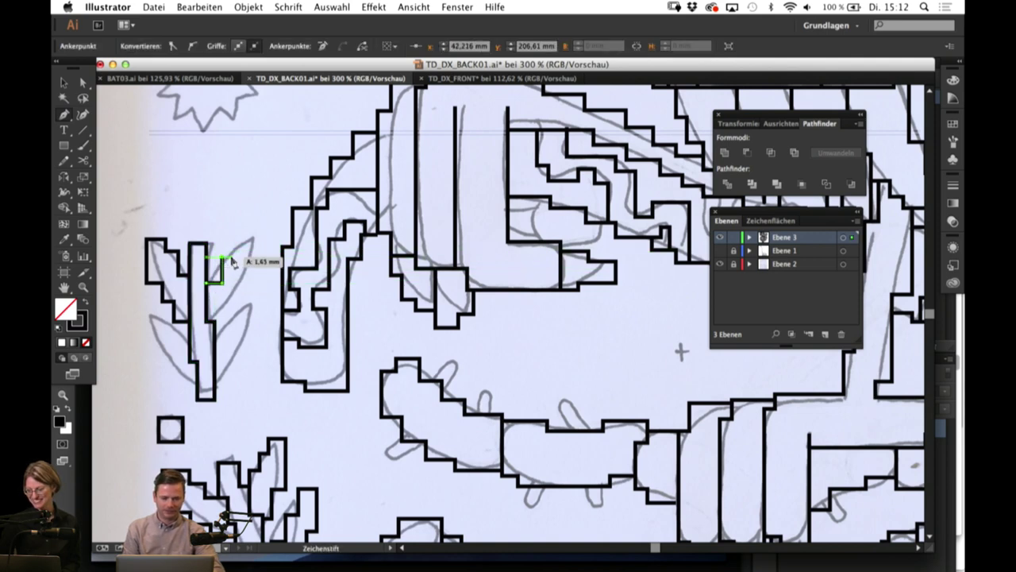
left_click(232, 256)
left_click(232, 238)
left_click(252, 238)
left_click(253, 275)
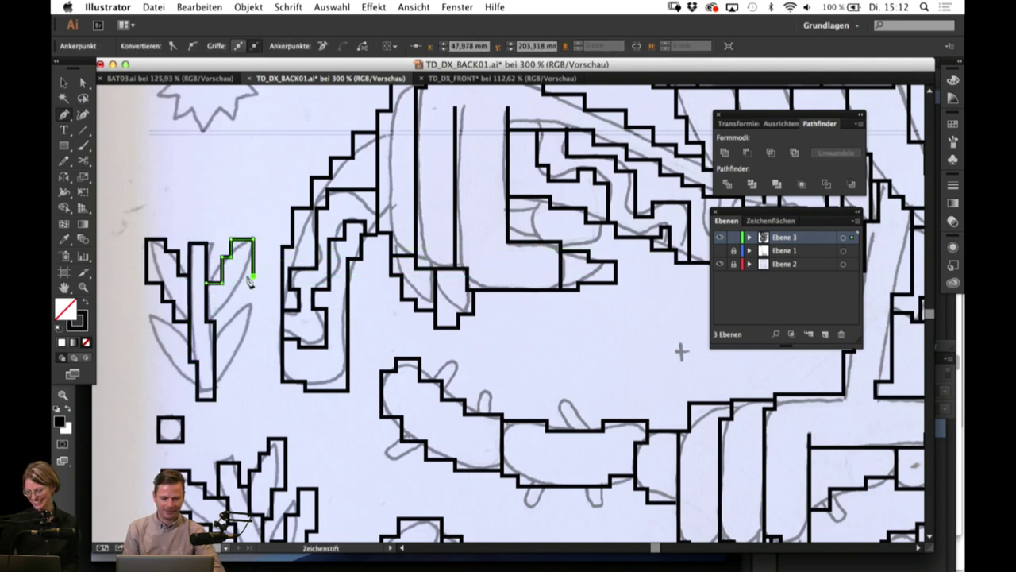
left_click(239, 277)
left_click(239, 301)
left_click(218, 301)
left_click(219, 316)
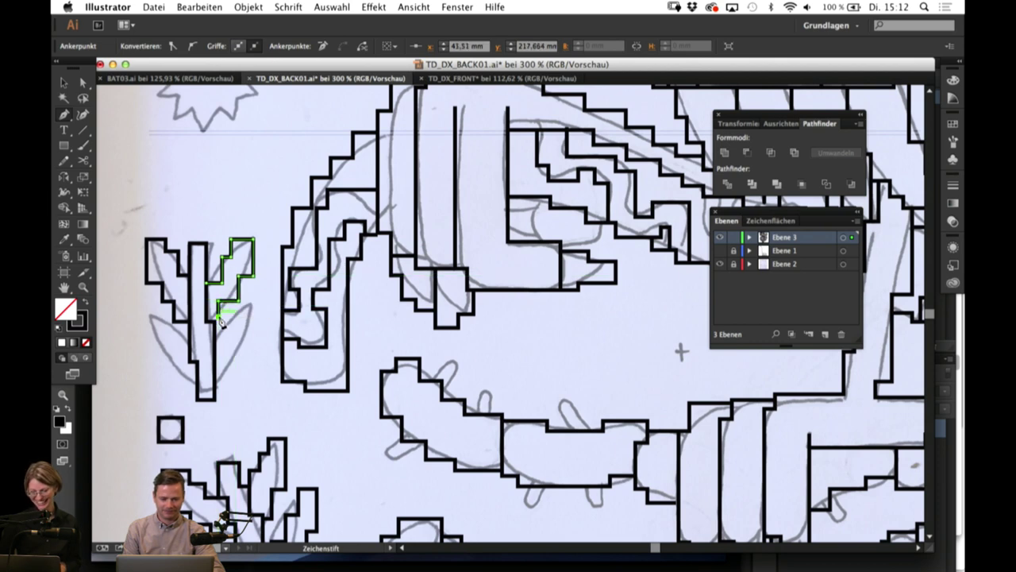
left_click(213, 317)
left_click(248, 370, "super")
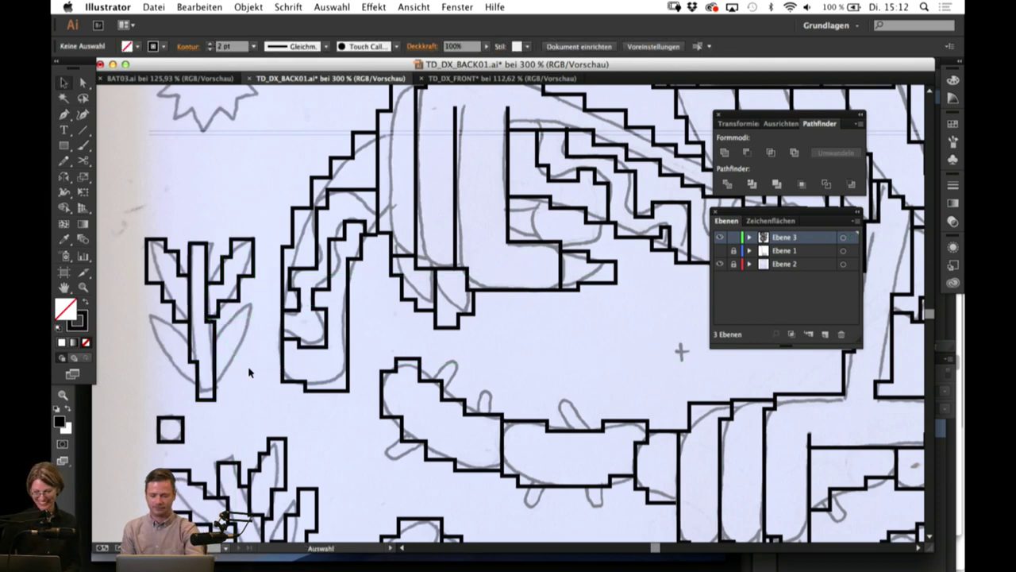
Step: Trace the sprig's lower left leaf as a right-angled path from the stem around the leaf tip and back, and deselect it
key("p")
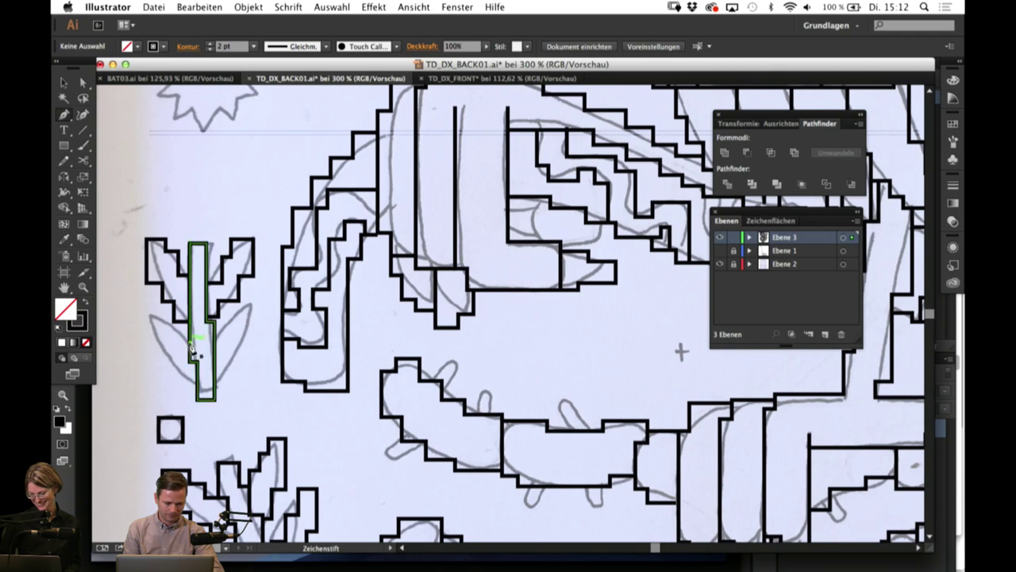
left_click(190, 343)
left_click(170, 342)
left_click(171, 321)
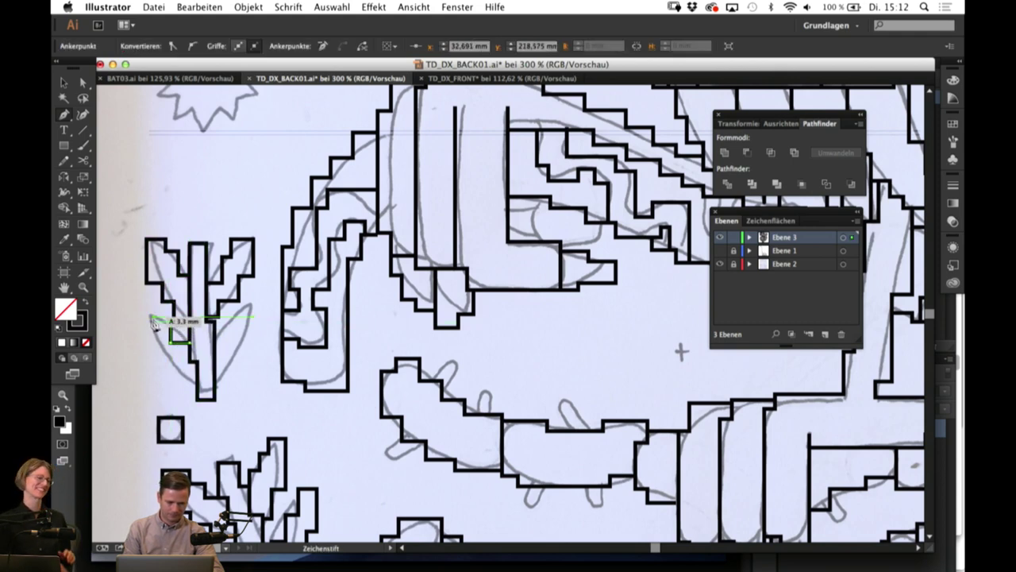
left_click(146, 322)
left_click(146, 350)
left_click(168, 350)
left_click(168, 376)
left_click(183, 376)
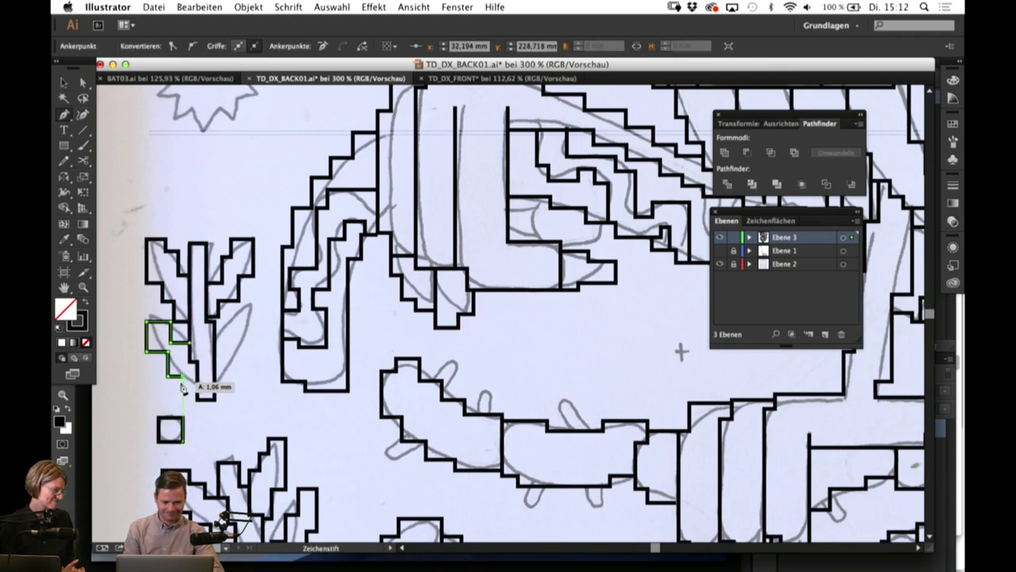
left_click(183, 389)
left_click(197, 390)
key("v")
left_click(291, 366)
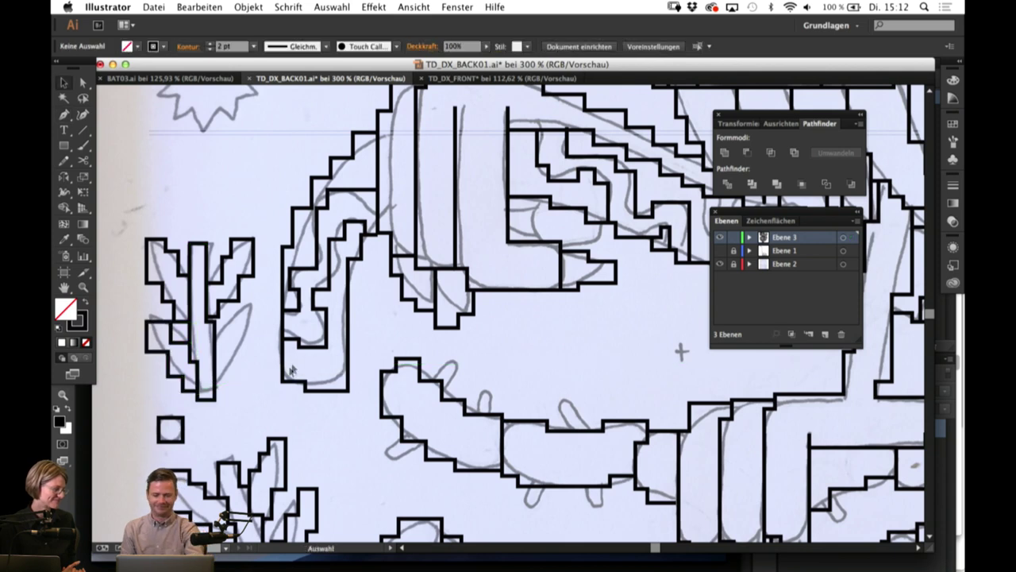
Step: Trace the sprig's lower right leaf as a right-angled path starting near the stem's base and ending on the stem
left_click(214, 384)
left_click(232, 384)
left_click(232, 359)
left_click(248, 359)
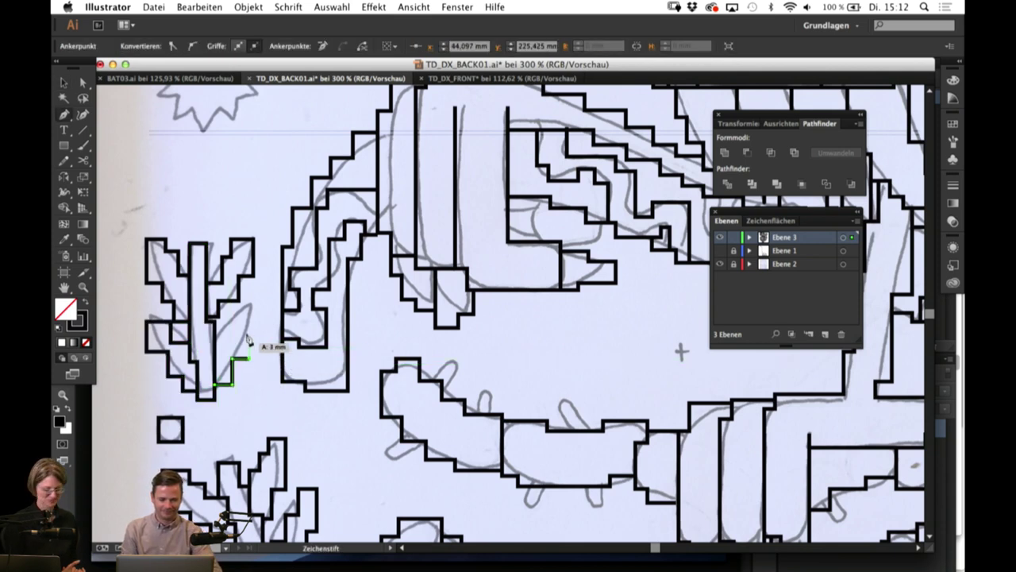
left_click(227, 310)
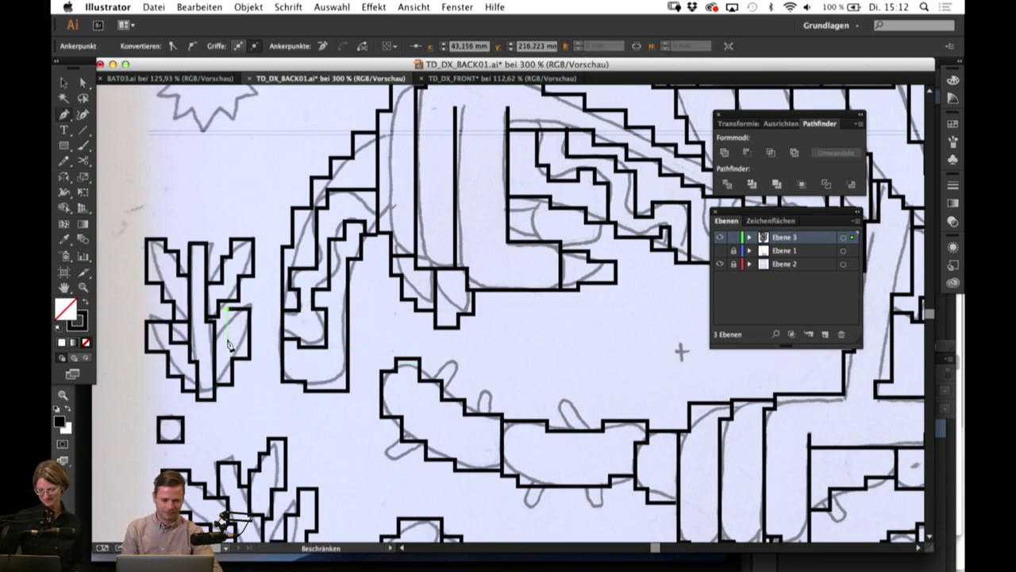
left_click(227, 339)
left_click(215, 339)
Step: Draw a small square over the left eye circle of the smiling face, and deselect it
key("space")
left_click_drag(357, 540, 333, 423)
scroll(331, 423, "down", 5)
scroll(331, 423, "right", 5)
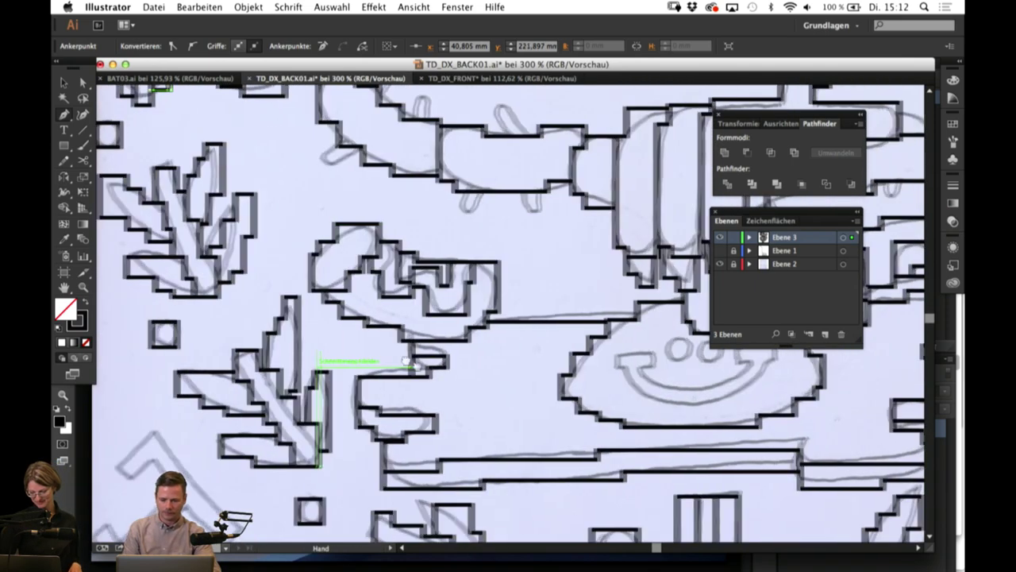
left_click(65, 145)
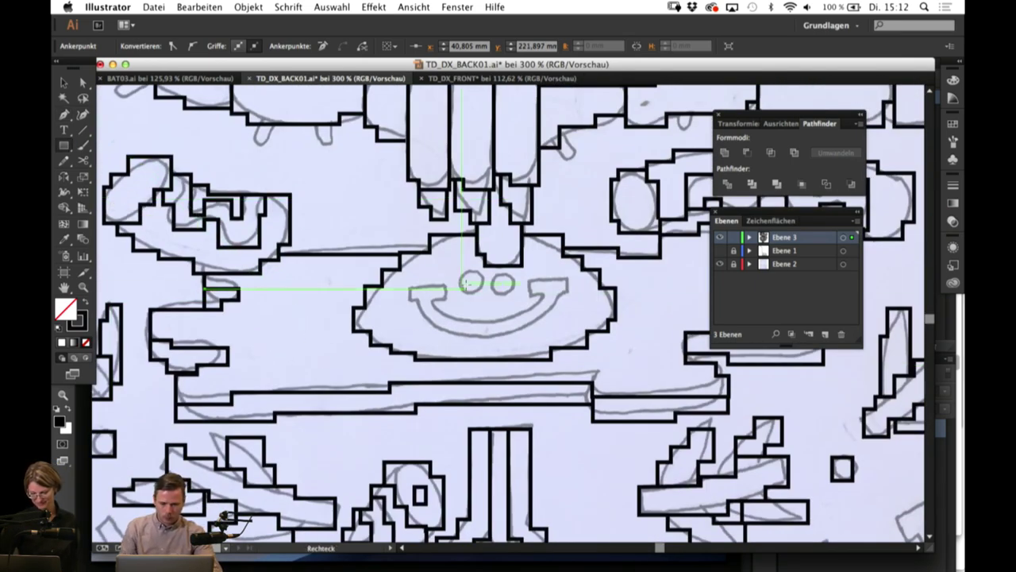
left_click_drag(466, 282, 472, 289)
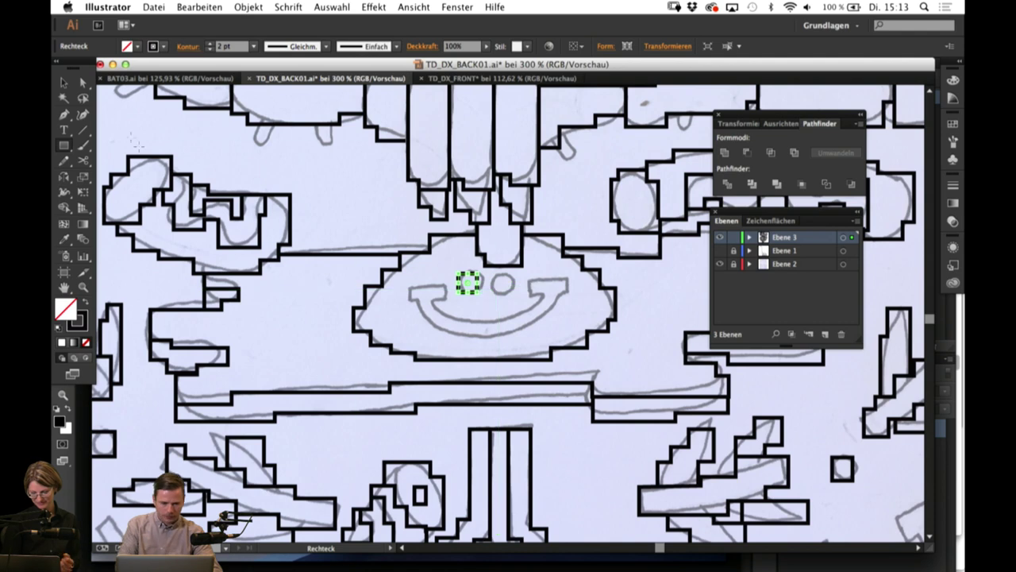
key("v")
left_click(409, 245)
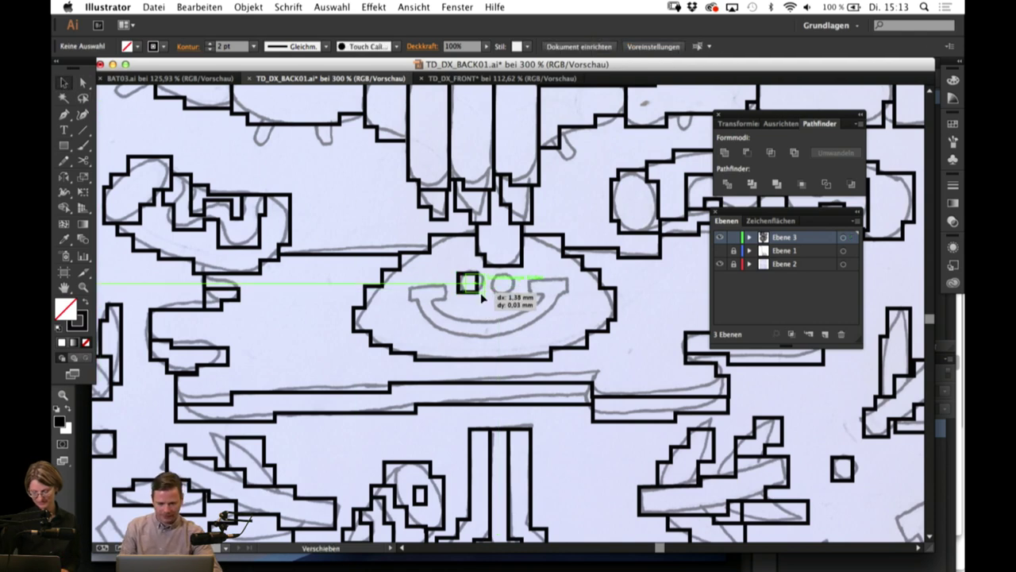
Step: Move the small square onto the smiling face's left eye and duplicate it straight across onto the right eye
left_click_drag(480, 292, 479, 296)
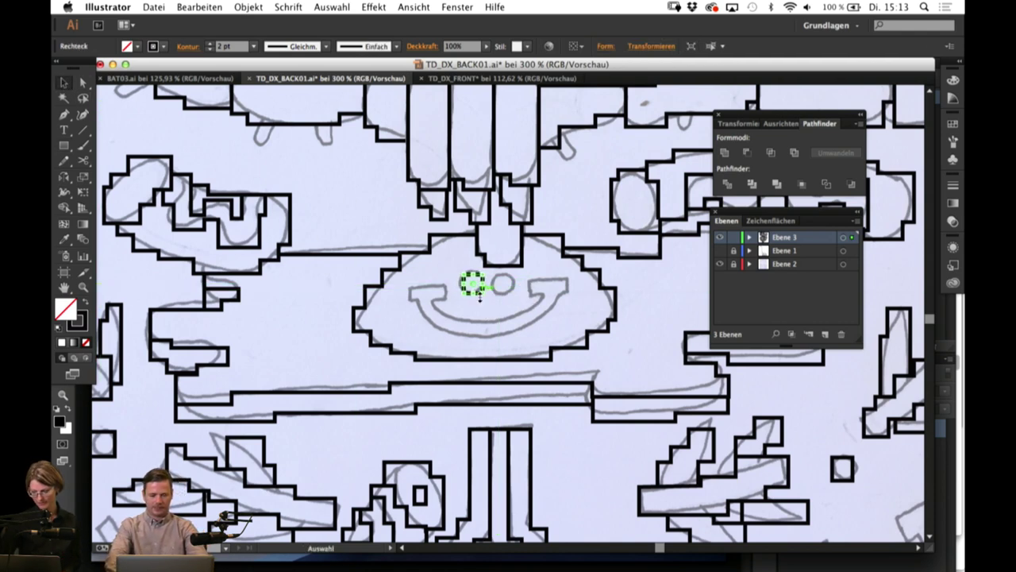
key("alt+shift+Right")
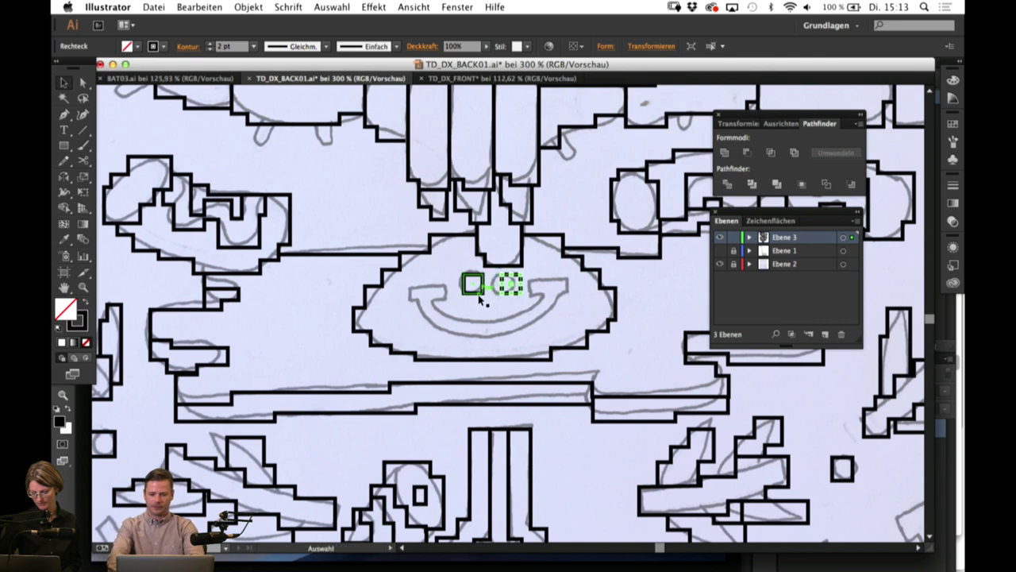
left_click(332, 180)
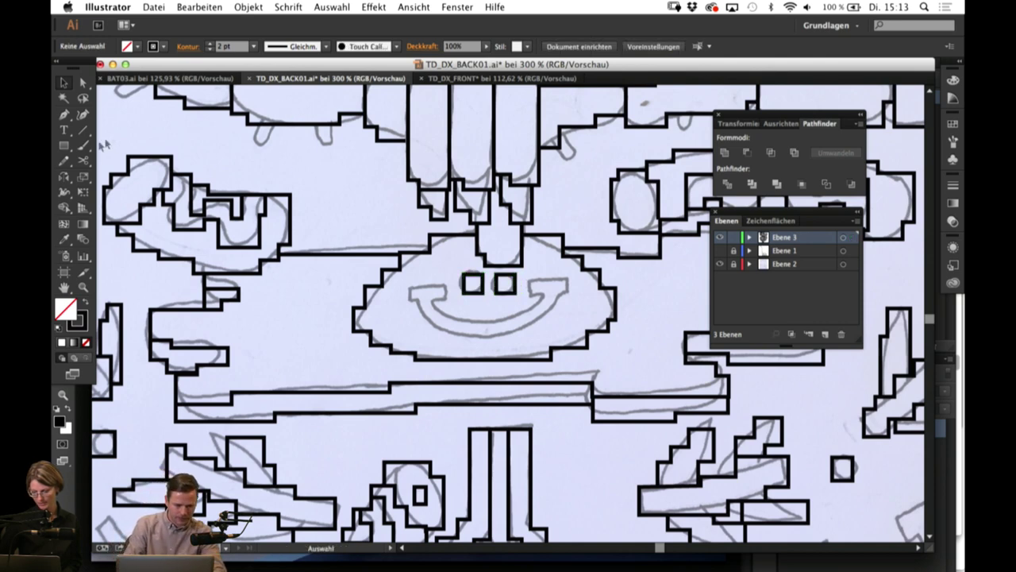
Step: Trace the lower edge of the smiling mouth with the Pen tool as a stepped right-angled line from the left corner to the right
left_click(408, 292)
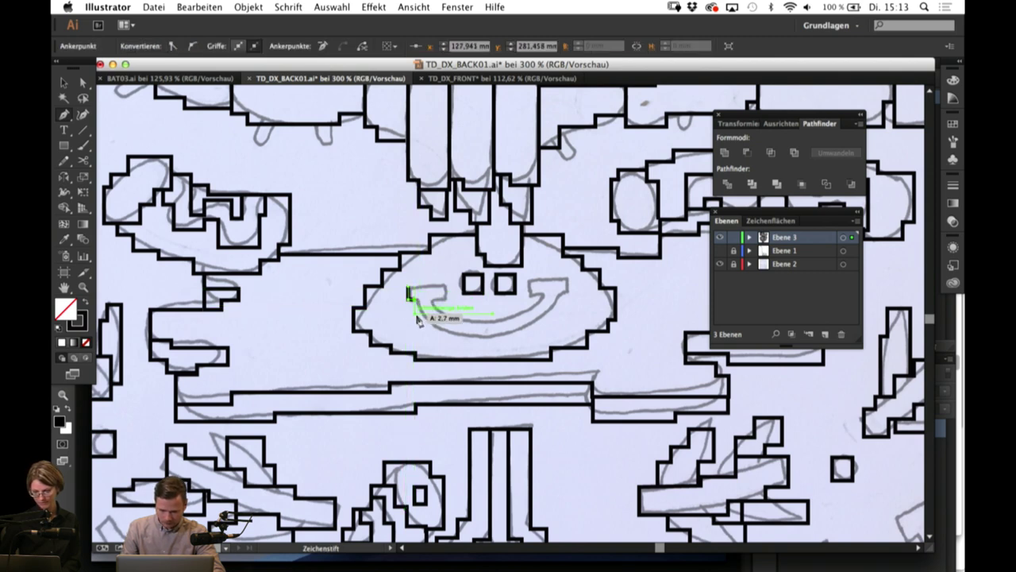
left_click(430, 329, "shift")
left_click(451, 331, "shift")
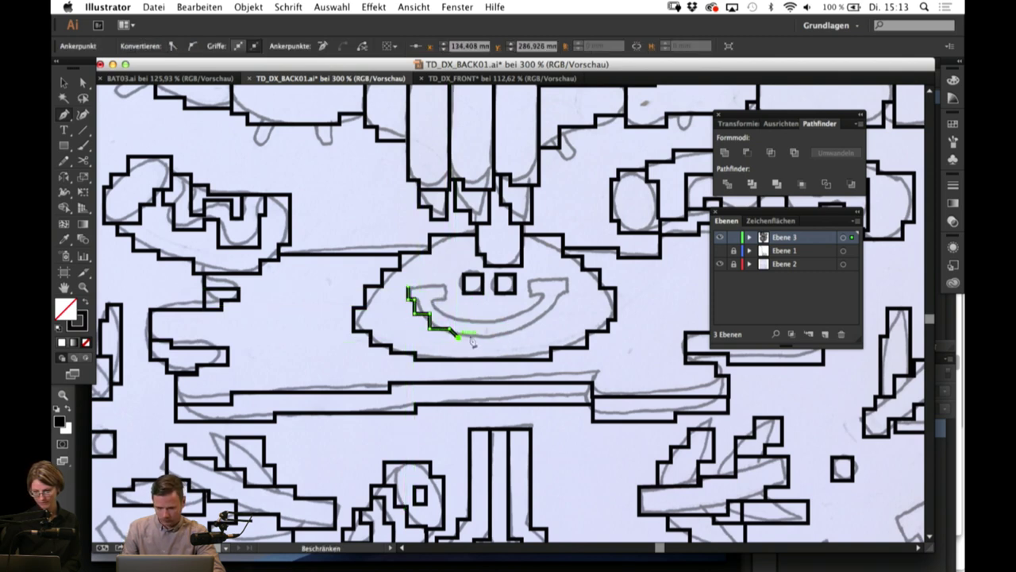
left_click_drag(452, 335, 450, 344)
left_click(451, 340, "shift")
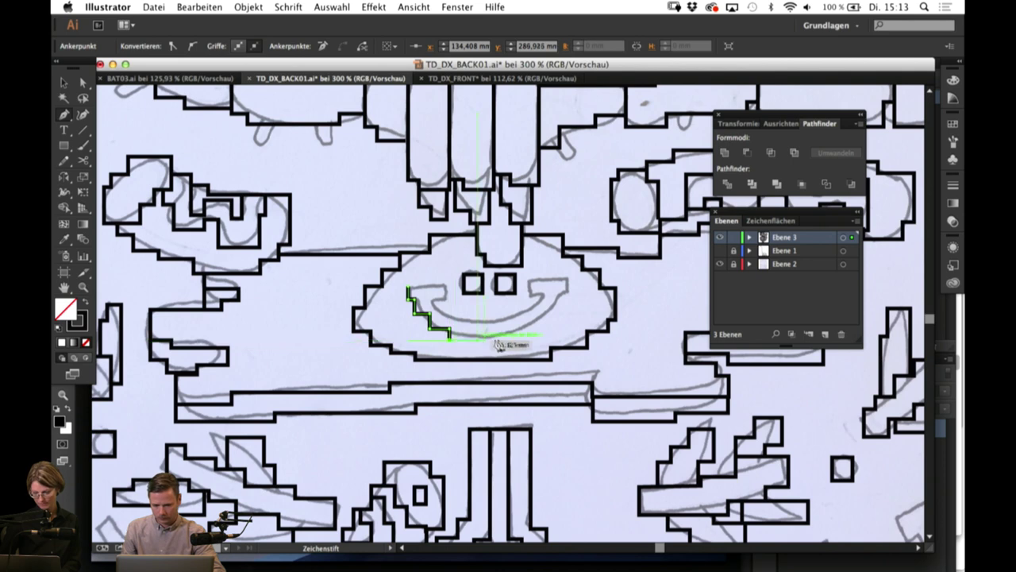
left_click(526, 340, "shift")
left_click(526, 326, "shift")
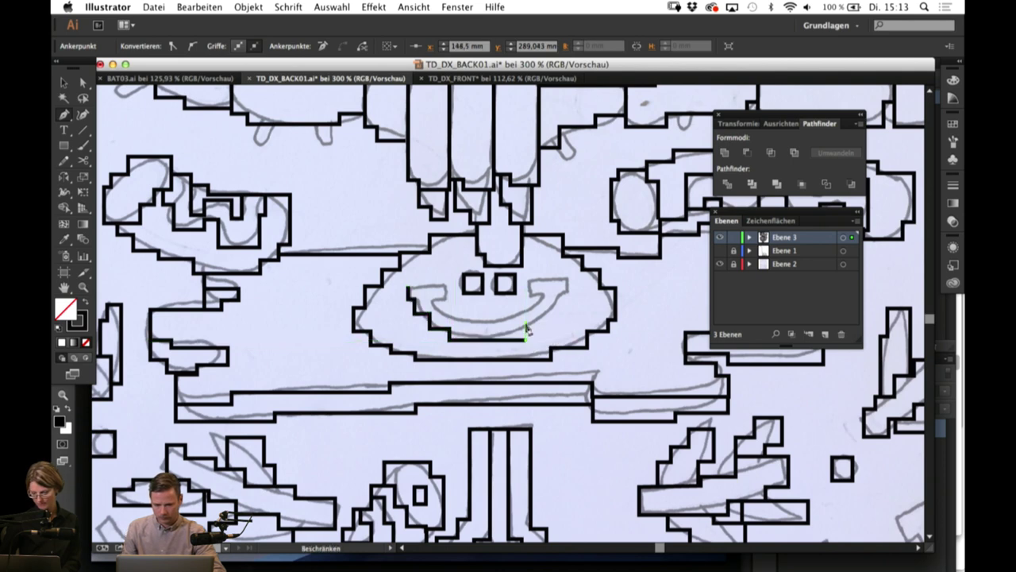
left_click(562, 299)
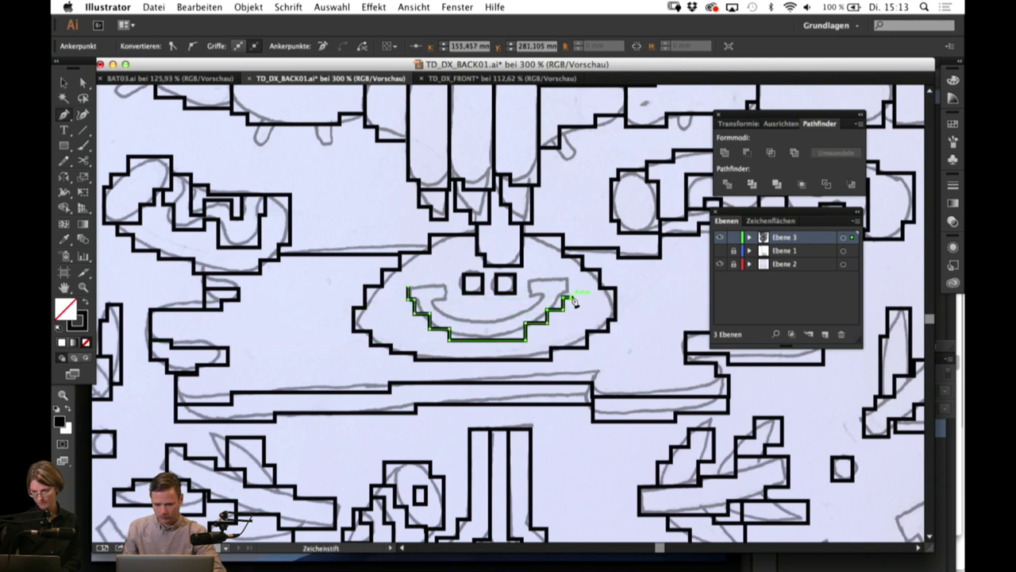
Step: Continue the stepped path around the right mouth corner and along the mouth's inner edge, close it at the left corner and deselect it
left_click(530, 279)
left_click(529, 297)
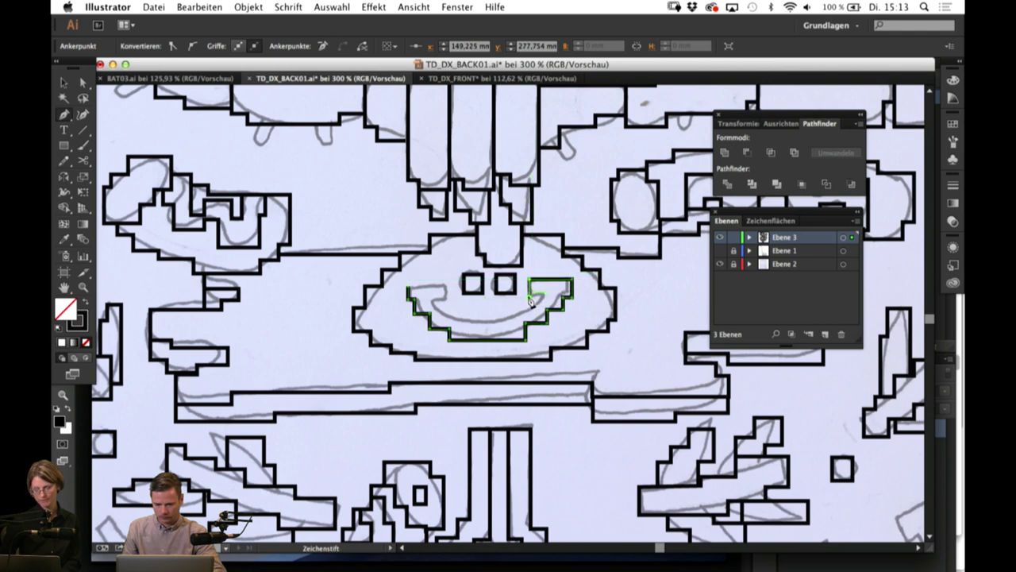
left_click(541, 298)
left_click(542, 305)
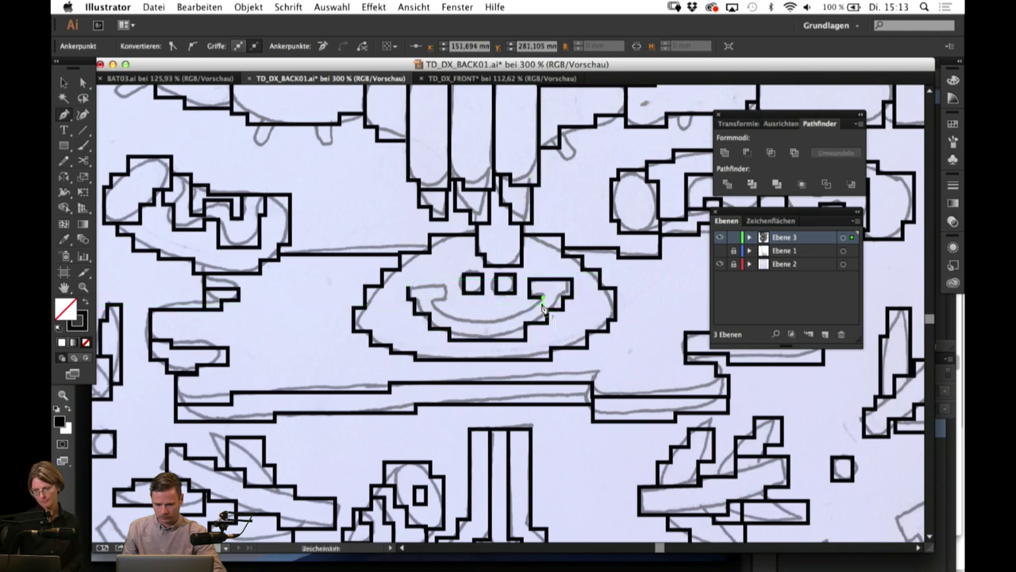
left_click(525, 305)
left_click(524, 313)
left_click(509, 314)
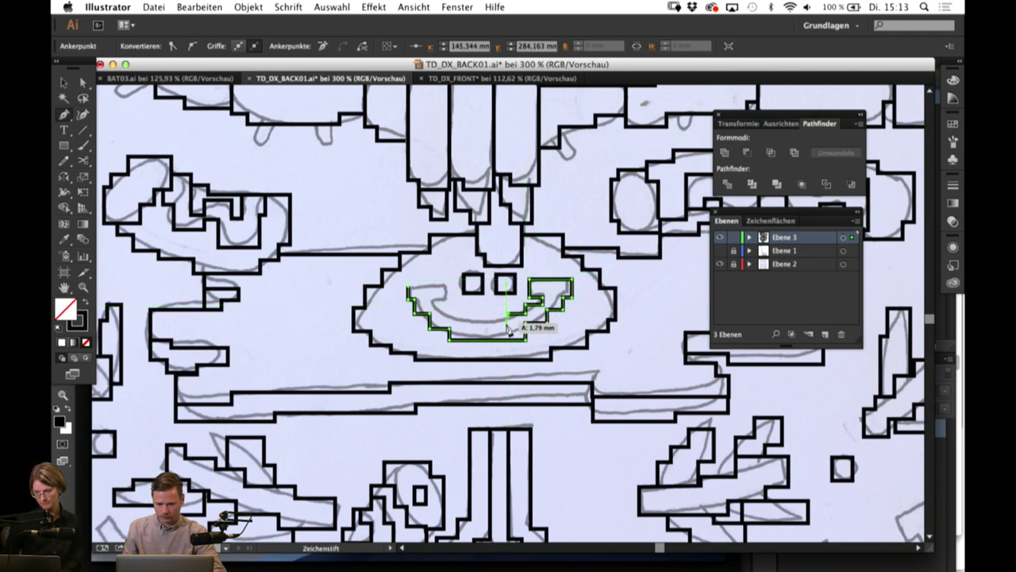
left_click(508, 325)
left_click(444, 314)
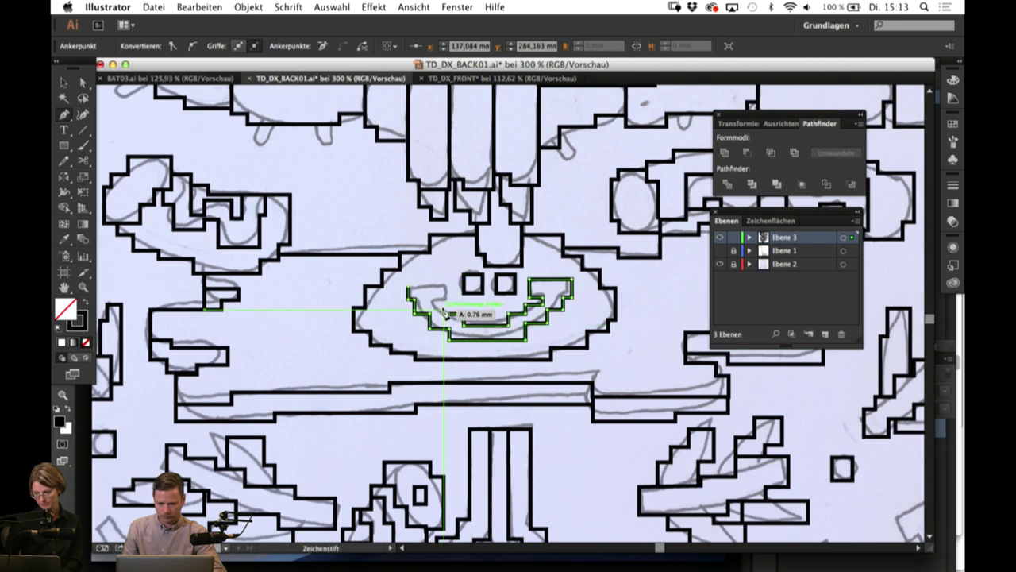
left_click(432, 298)
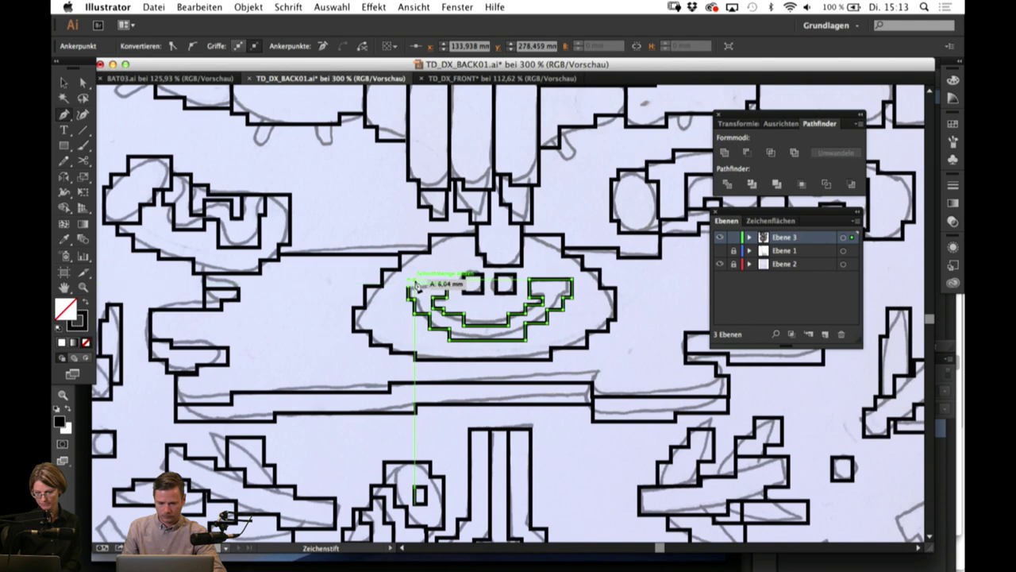
left_click(406, 287)
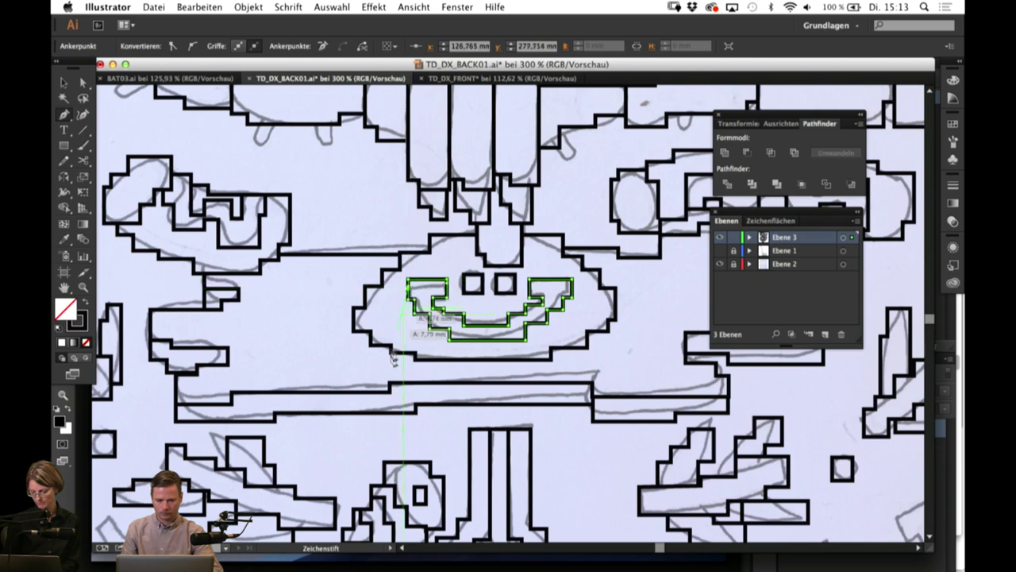
scroll(516, 310, "right", 5)
key("v")
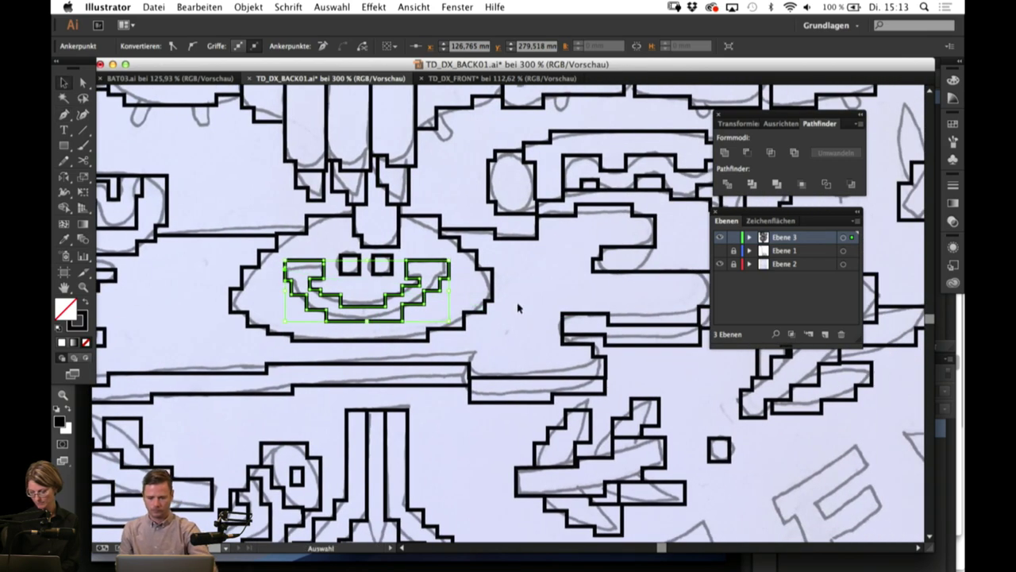
left_click(517, 310)
Step: Trace the untraced elongated oval left of the rounded piece with the inner rectangle, as a stepped path joining the neighbouring outlines
left_click_drag(480, 339, 455, 241)
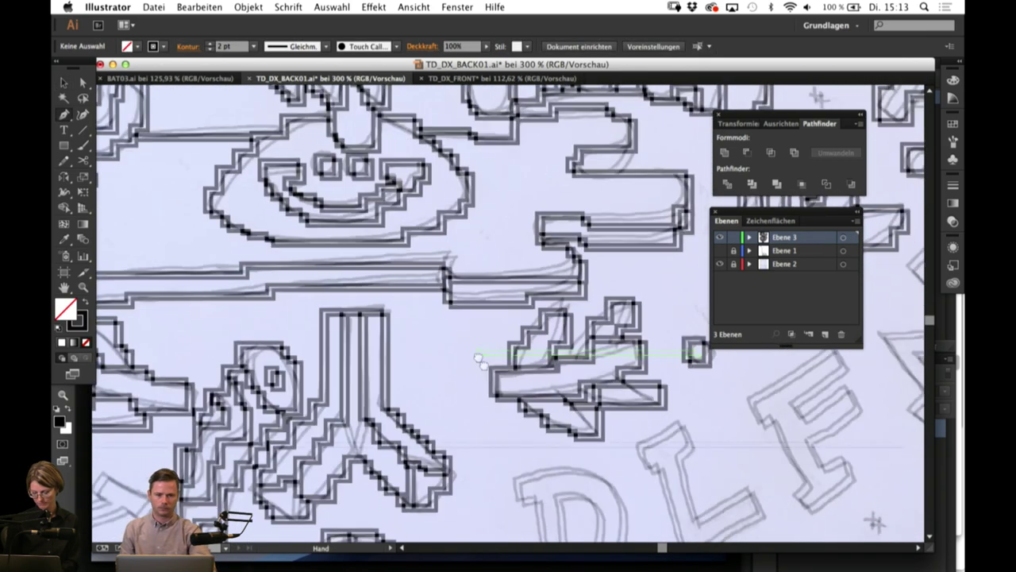
left_click_drag(479, 357, 427, 287)
left_click_drag(538, 409, 703, 262)
scroll(550, 323, "left", 8)
scroll(550, 322, "up", 10)
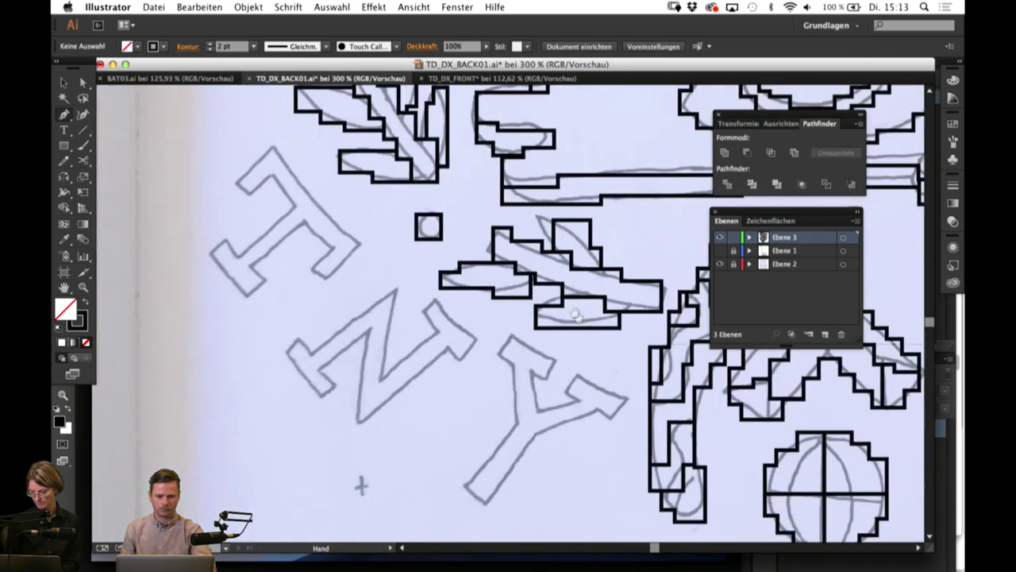
scroll(551, 323, "up", 5)
scroll(550, 323, "right", 2)
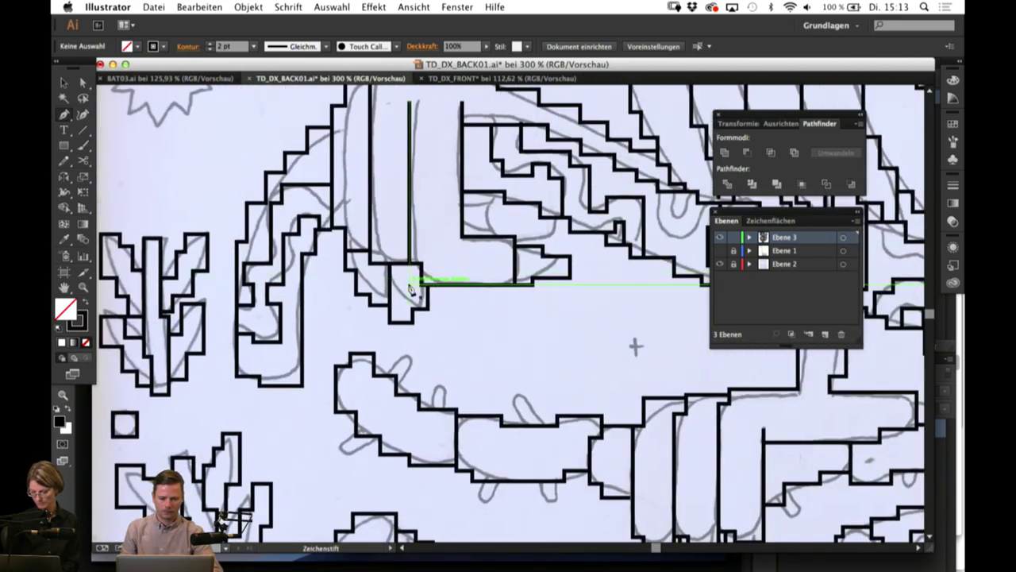
mouse_move(453, 369)
left_mouse_down()
mouse_move(443, 335)
mouse_move(338, 339)
left_mouse_up()
mouse_move(392, 252)
left_mouse_down()
mouse_move(484, 453)
mouse_move(498, 530)
left_mouse_up()
mouse_move(505, 176)
left_mouse_down()
mouse_move(517, 349)
mouse_move(506, 381)
mouse_move(188, 275)
mouse_move(392, 247)
mouse_move(506, 320)
left_mouse_up()
left_click(321, 330)
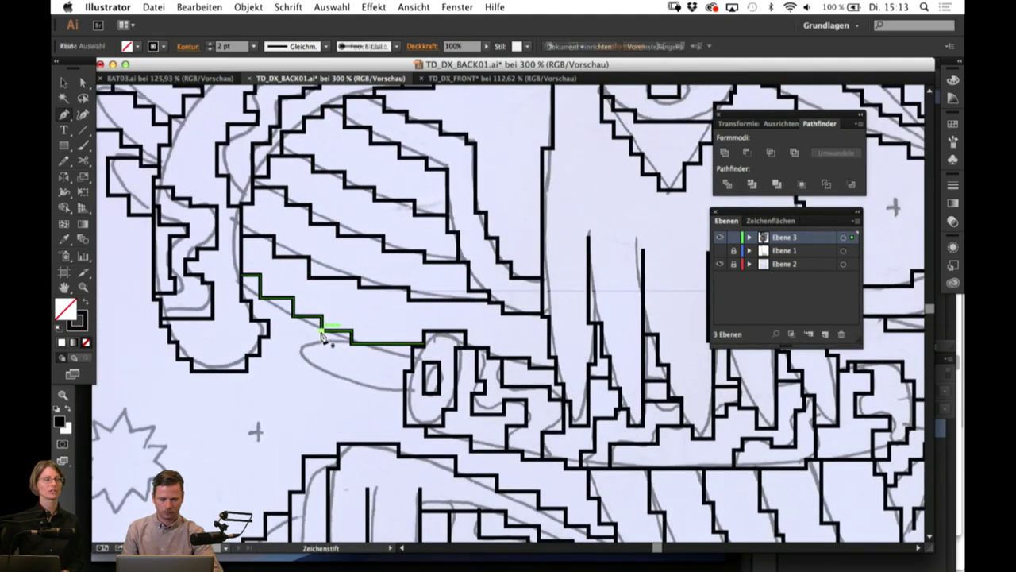
left_click(299, 330)
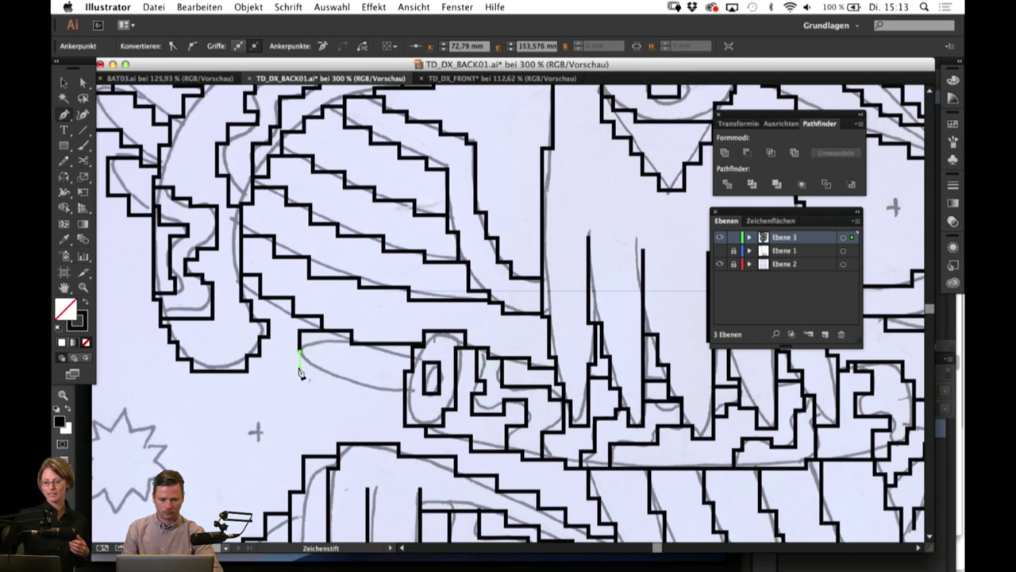
left_click(405, 389)
Step: Draw a rectangle about 3 mm wide and 4.4 mm high inside the traced oval beneath the row of slanted stripes
left_click_drag(667, 494, 397, 274)
left_click_drag(520, 359, 447, 286)
key("m")
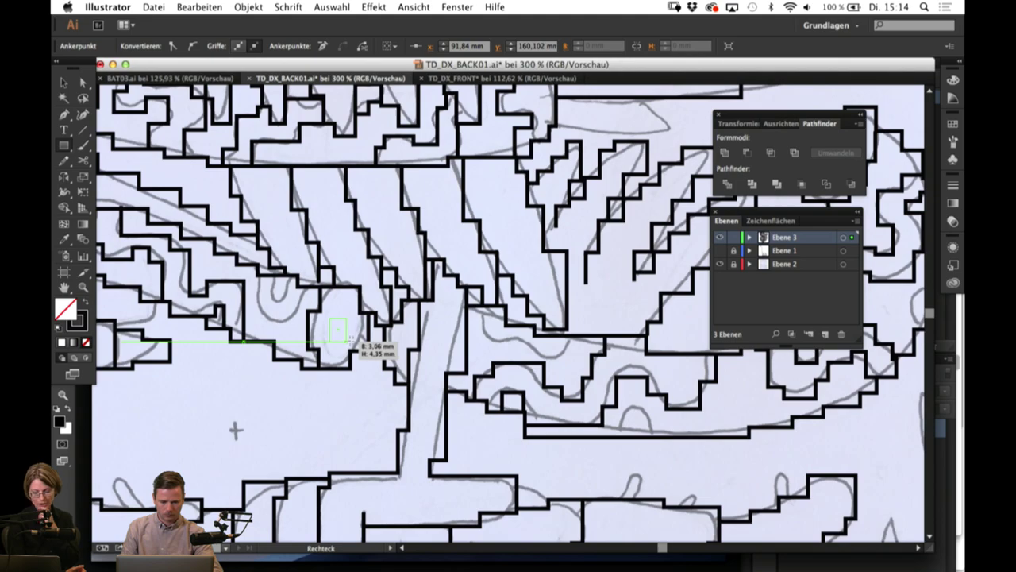
left_click_drag(350, 341, 349, 341)
Step: Trace the lower wavy line in the upper arm of the large curved tube with the Pen tool, stepping from its upper to lower outline
left_click_drag(569, 386, 272, 444)
left_click_drag(372, 149, 376, 502)
left_click_drag(373, 324, 380, 478)
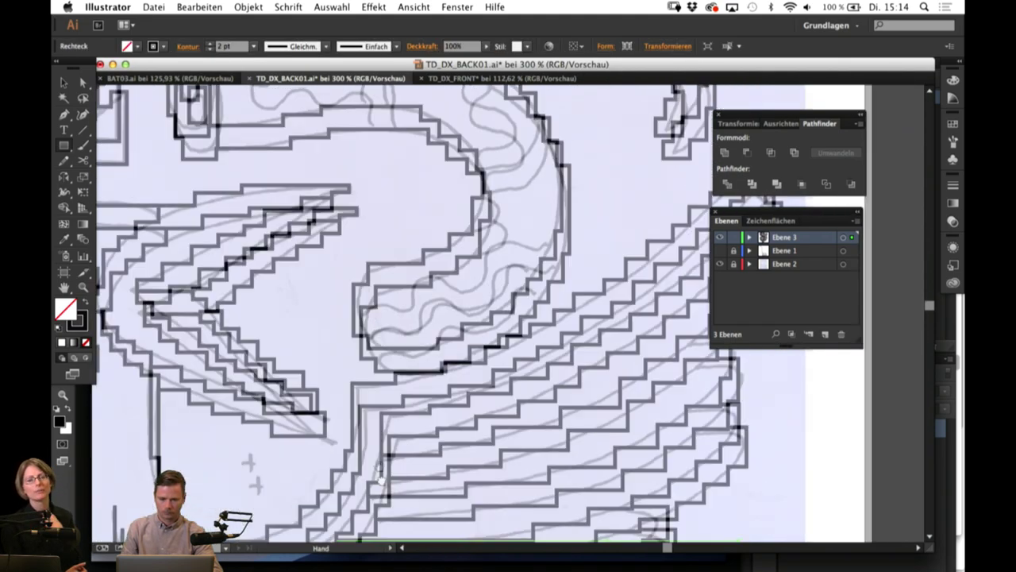
scroll(382, 476, "left", 10)
scroll(382, 476, "up", 3)
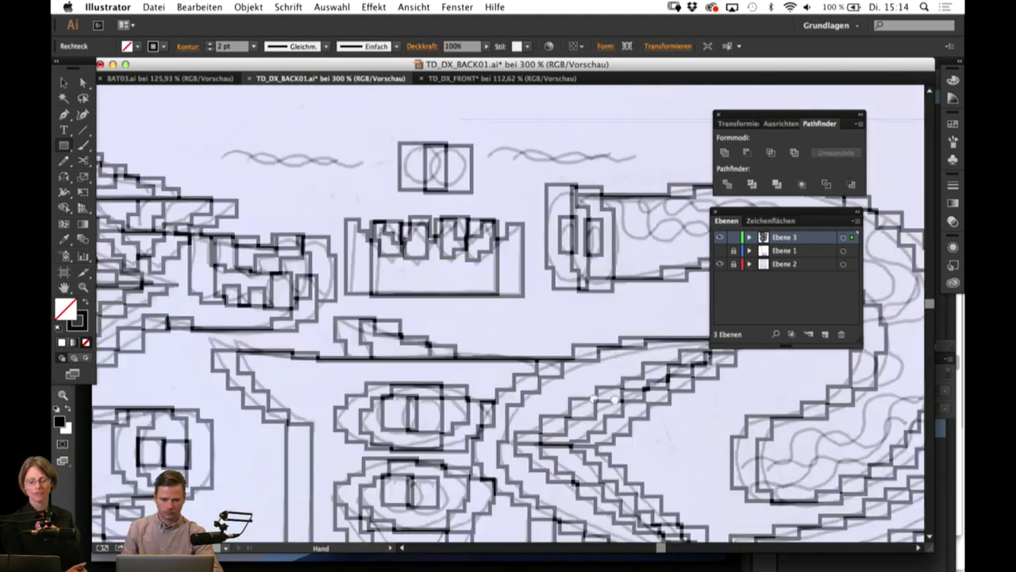
left_click_drag(616, 399, 749, 388)
left_click_drag(500, 416, 565, 286)
left_click_drag(698, 308, 204, 359)
left_click_drag(393, 308, 307, 367)
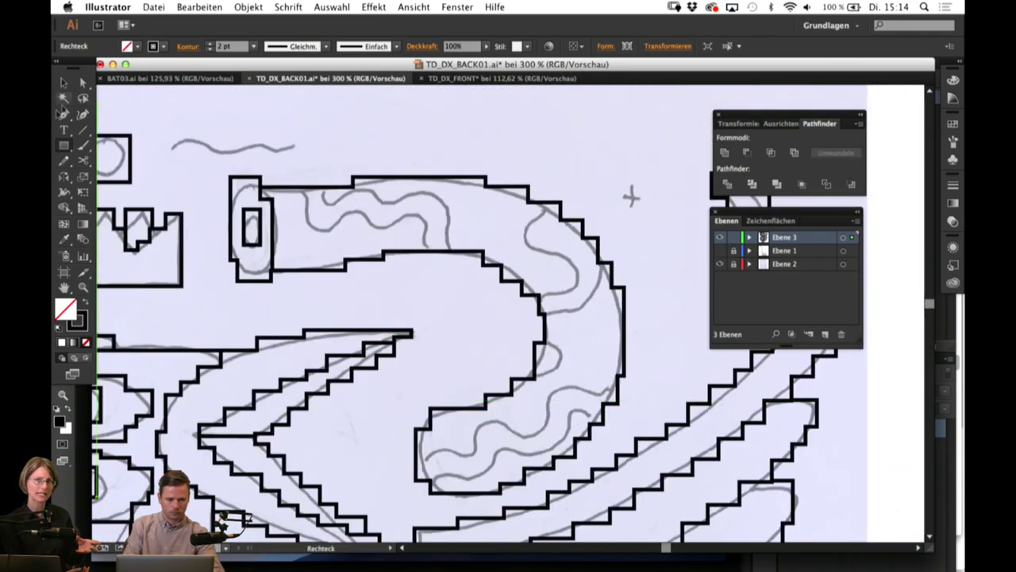
left_click(64, 115)
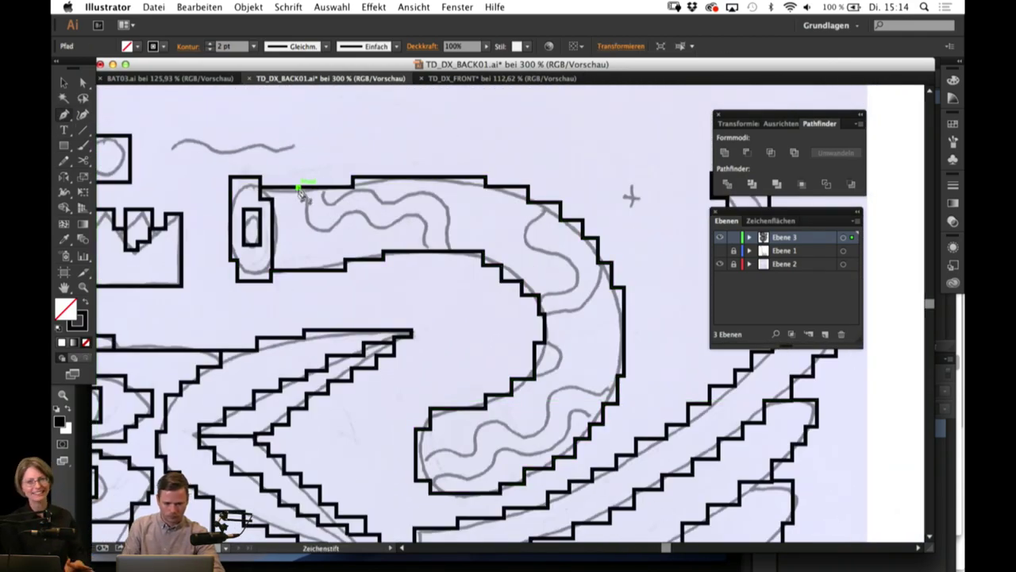
left_click(298, 215)
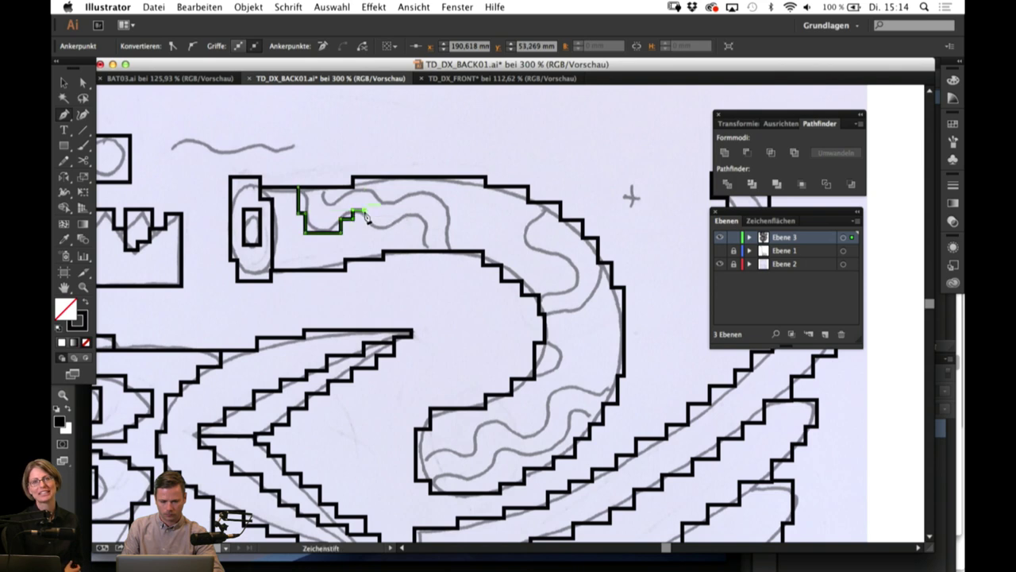
left_click(398, 232)
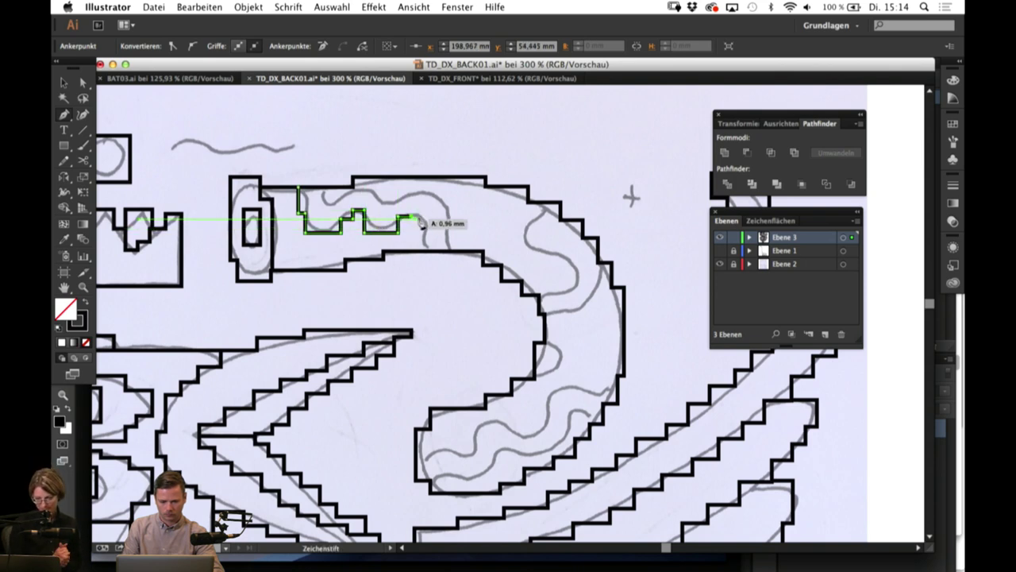
left_click(428, 214)
left_click(428, 252)
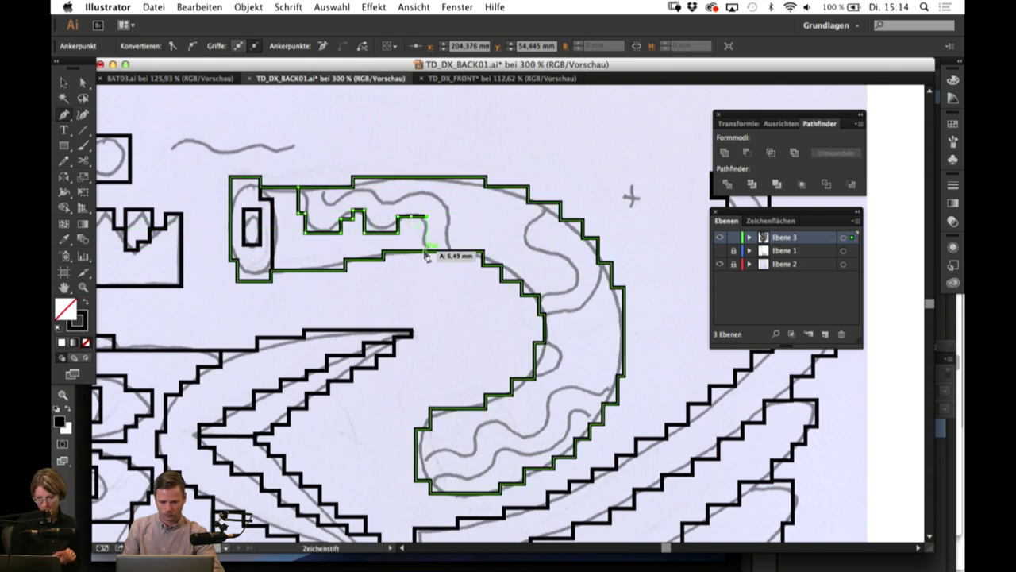
left_click(426, 311, "super")
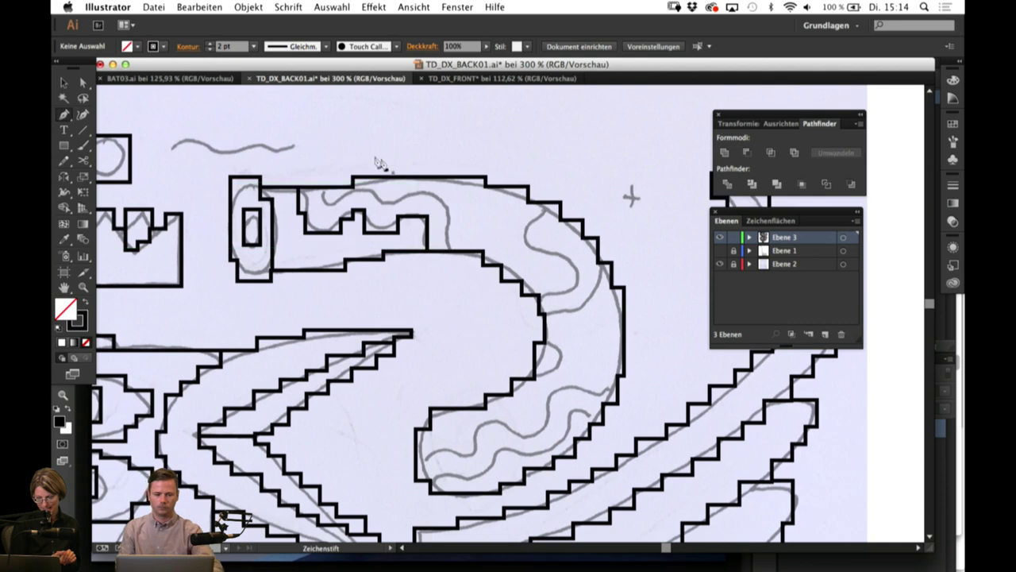
Step: Trace the small loop below the curved tube's upper edge as an open square notch and end the path
left_click(322, 189)
left_click(320, 204)
left_click(339, 205)
left_click(339, 189)
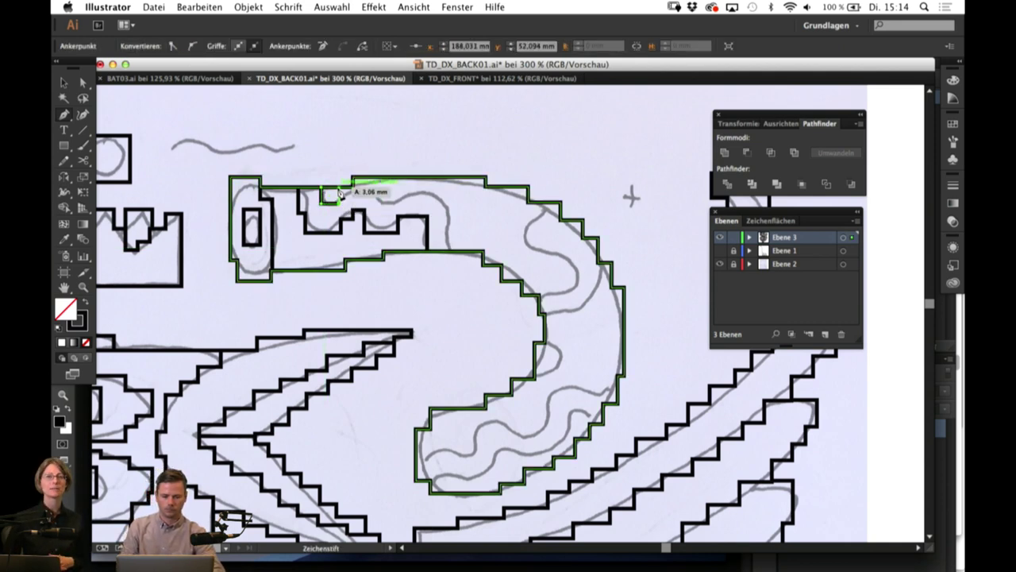
left_click(363, 128, "super")
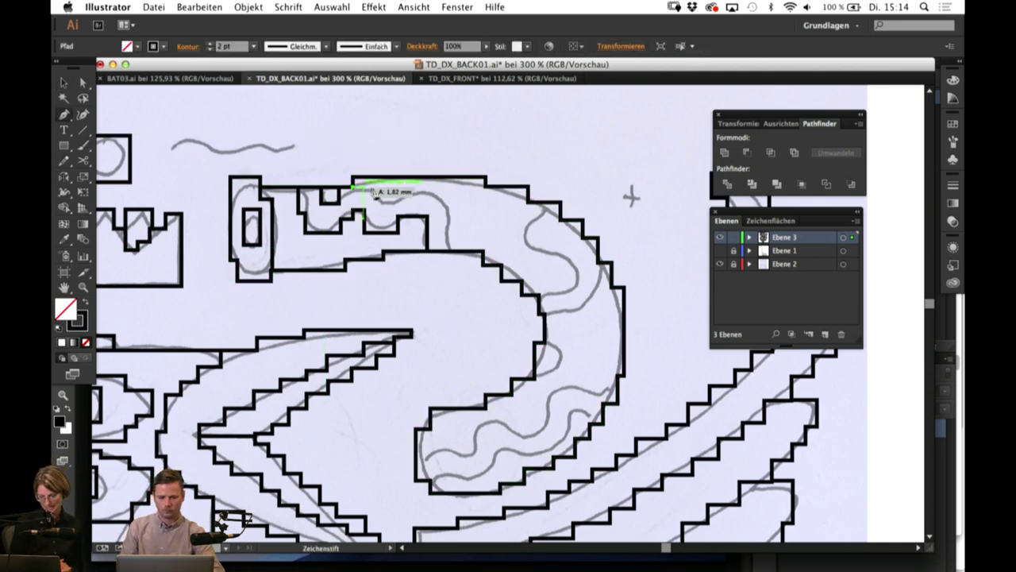
Step: Trace the upper wavy line in the tube's upper arm as a stepped path down to the lower outline and deselect it
left_click(353, 188)
left_click(378, 188)
left_click(378, 203)
left_click(405, 204)
left_click(405, 190)
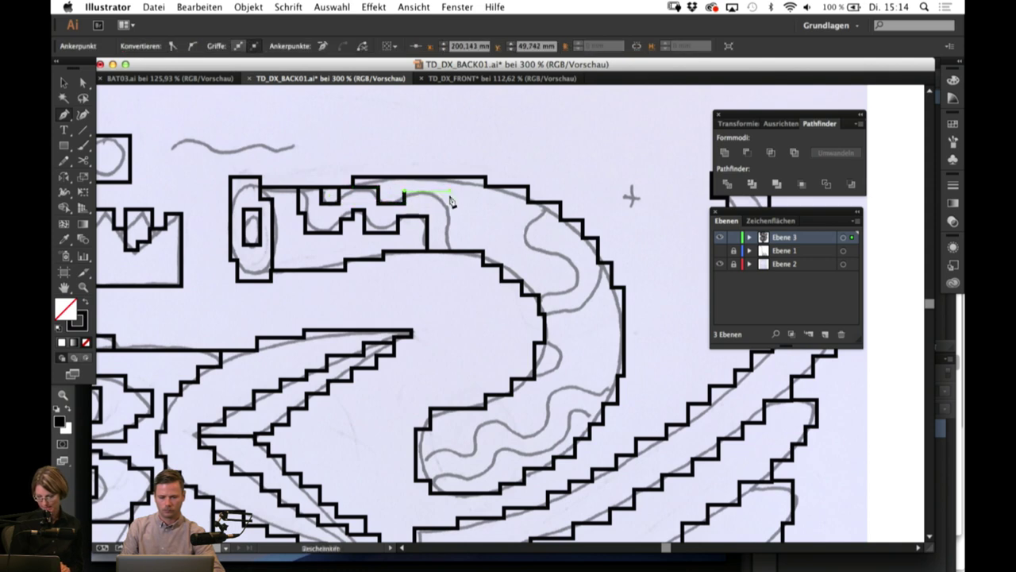
left_click(449, 191)
left_click(449, 252)
left_click(436, 314, "super")
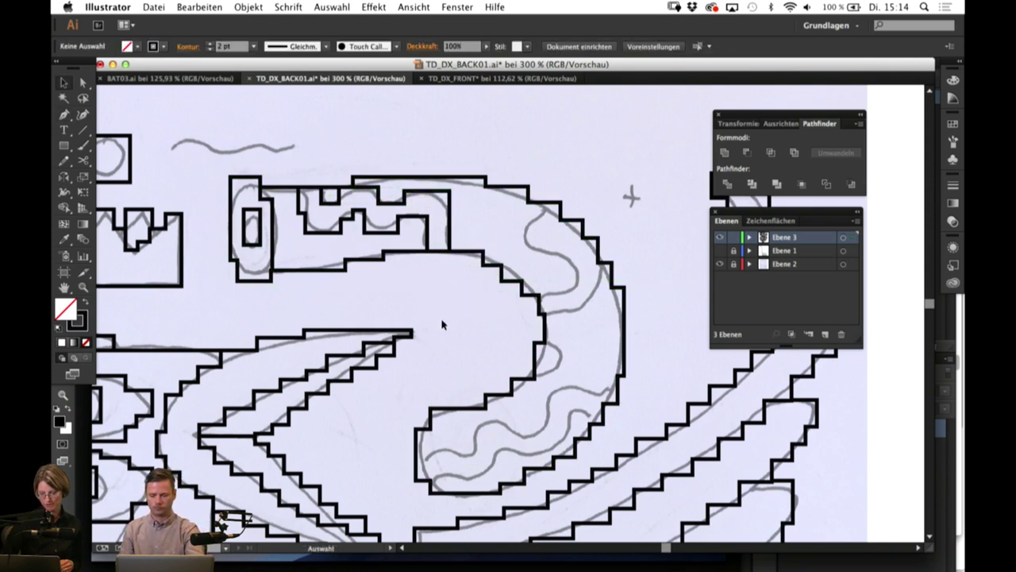
Step: Trace the wavy line across the upper bend of the large curved tube as a stepped path from outer to inner outline
left_click(540, 204)
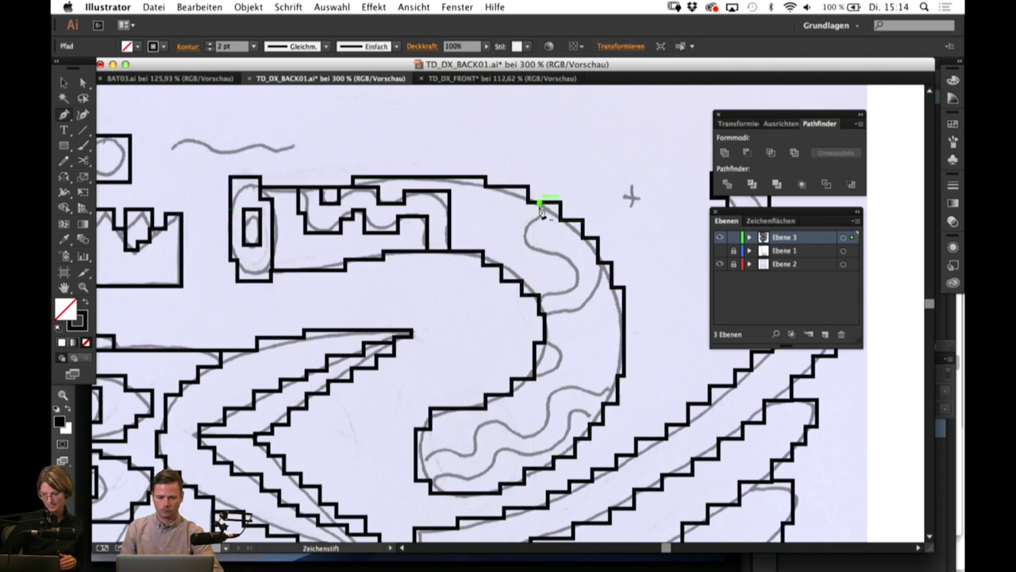
left_click(540, 219)
left_click(523, 219)
left_click(522, 254)
left_click(549, 254)
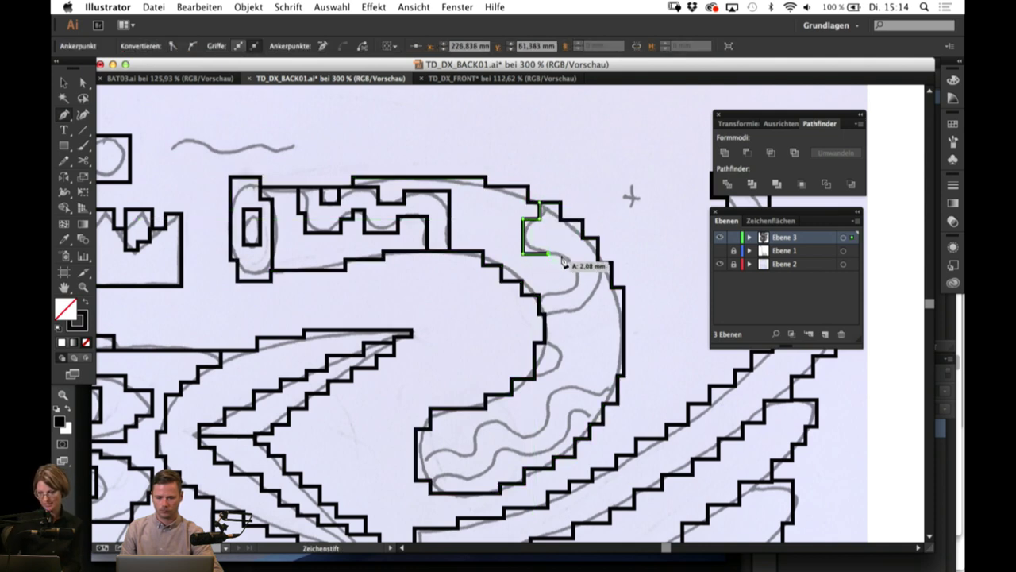
left_click(562, 273)
left_click(577, 273)
left_click(577, 286)
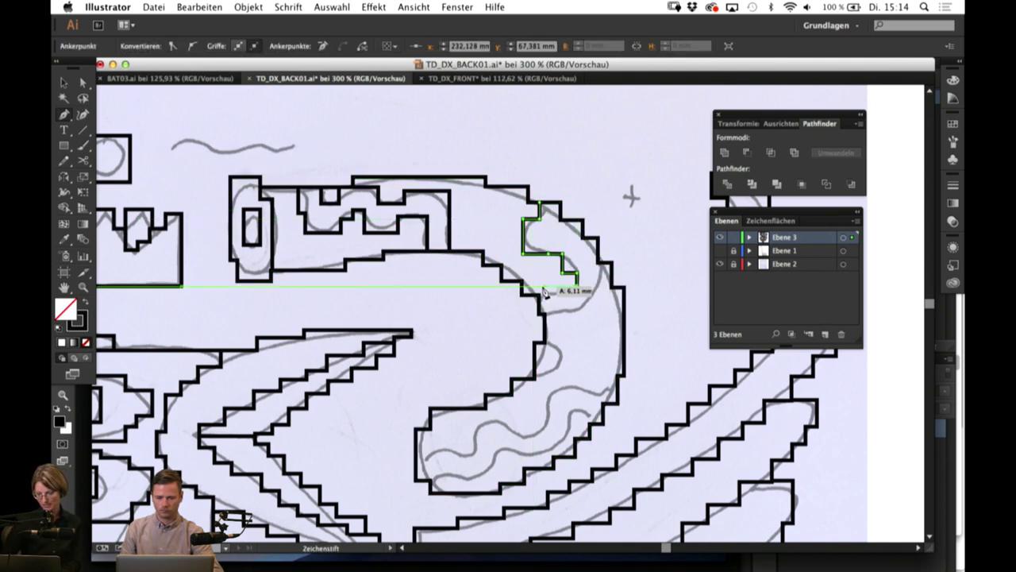
left_click(540, 291)
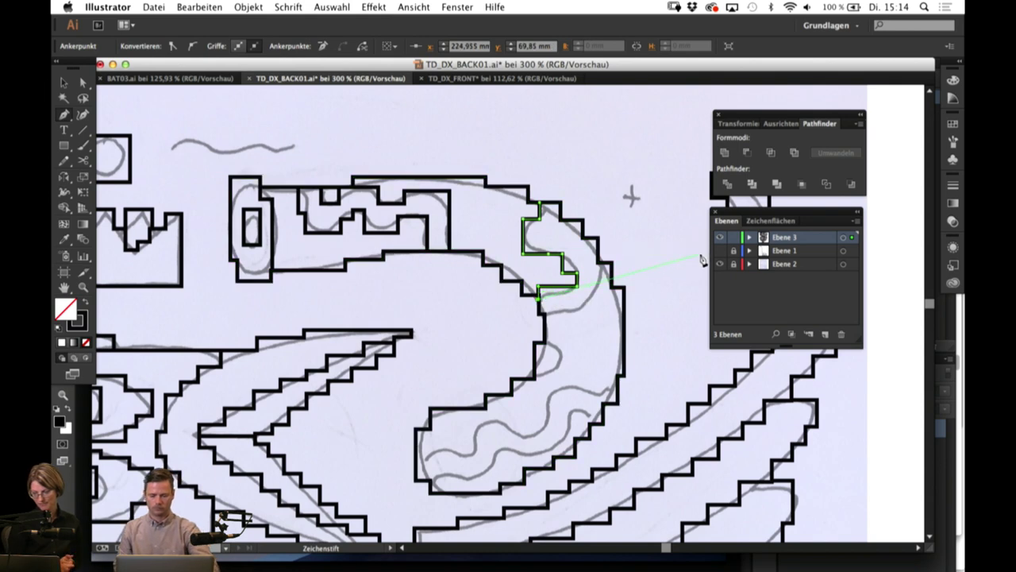
key("v")
Step: Trace the curved line just below it as a stepped path from the tube's inner outline to its outer outline and deselect it
key("p")
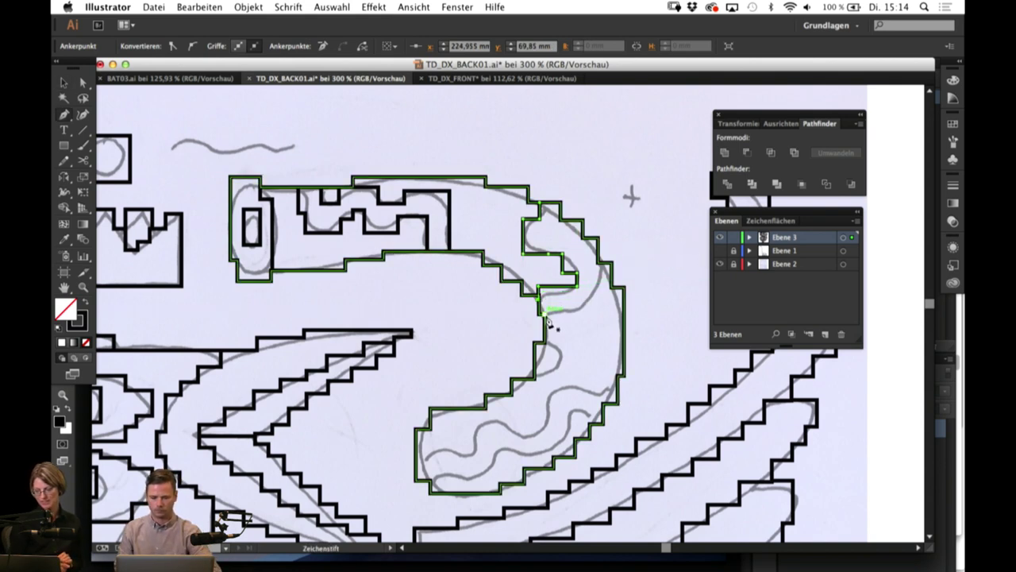
left_click(546, 314)
left_click(546, 313)
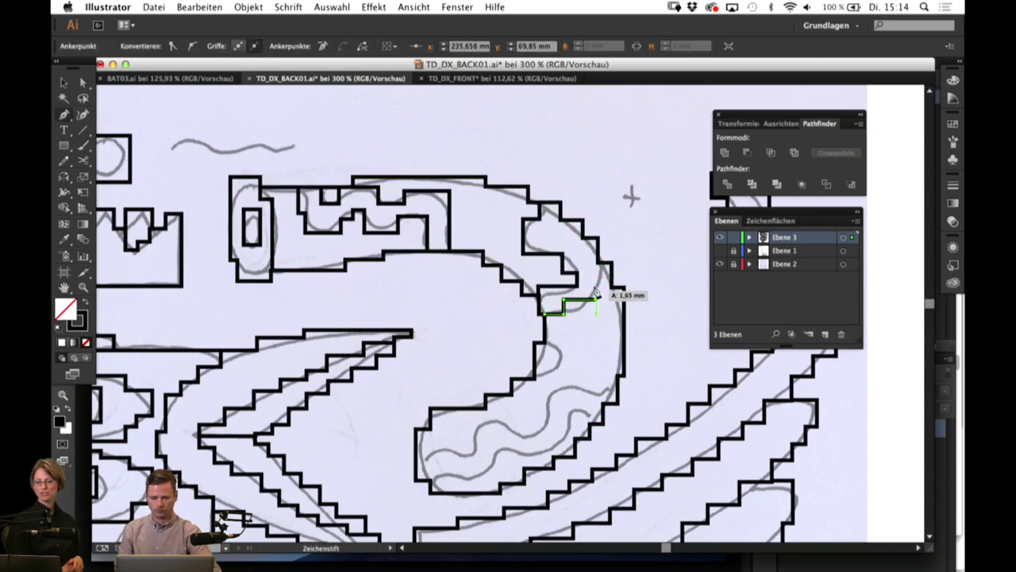
left_click(602, 263)
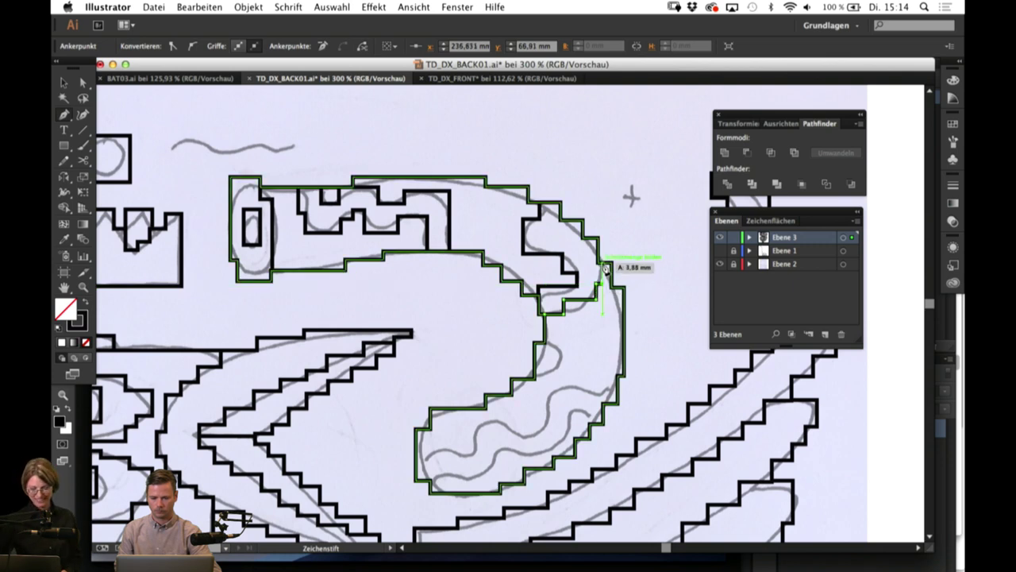
left_click(687, 273, "super")
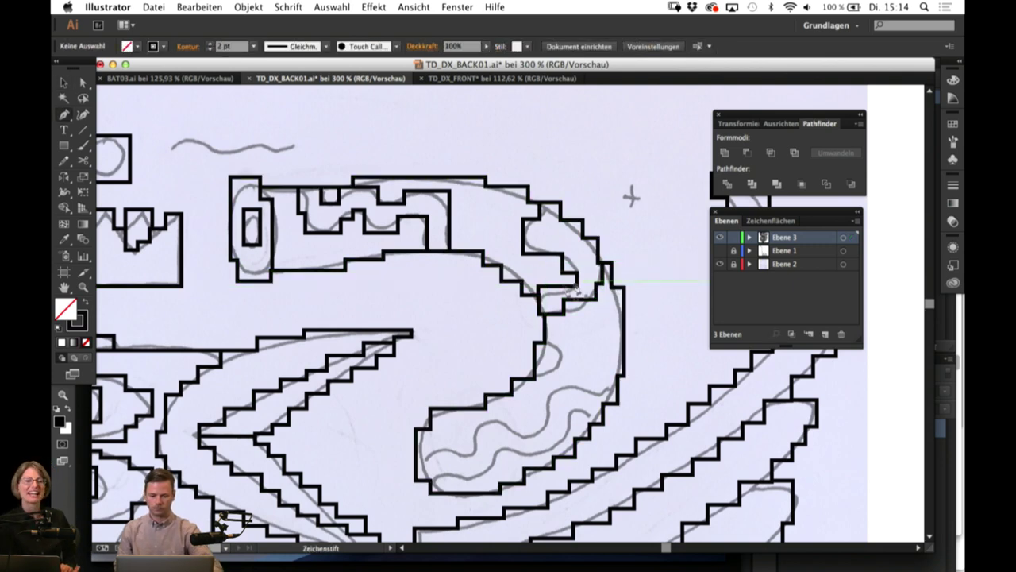
Step: Trace the small bump on the tube's inner edge as a square notch about 5 mm wide and 5.5 mm high and deselect it
left_click(548, 342, "super")
left_click(546, 343)
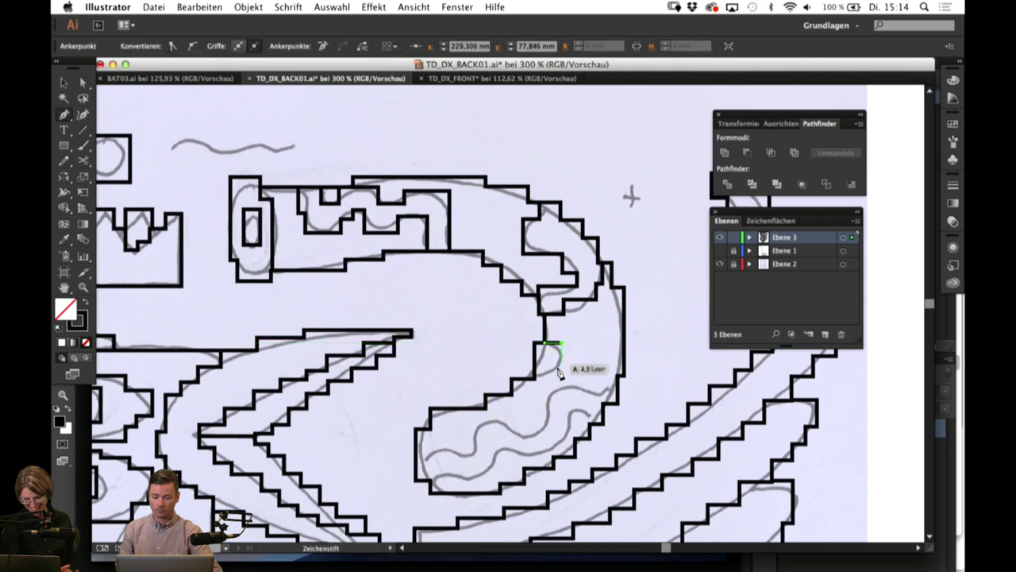
left_click(554, 374)
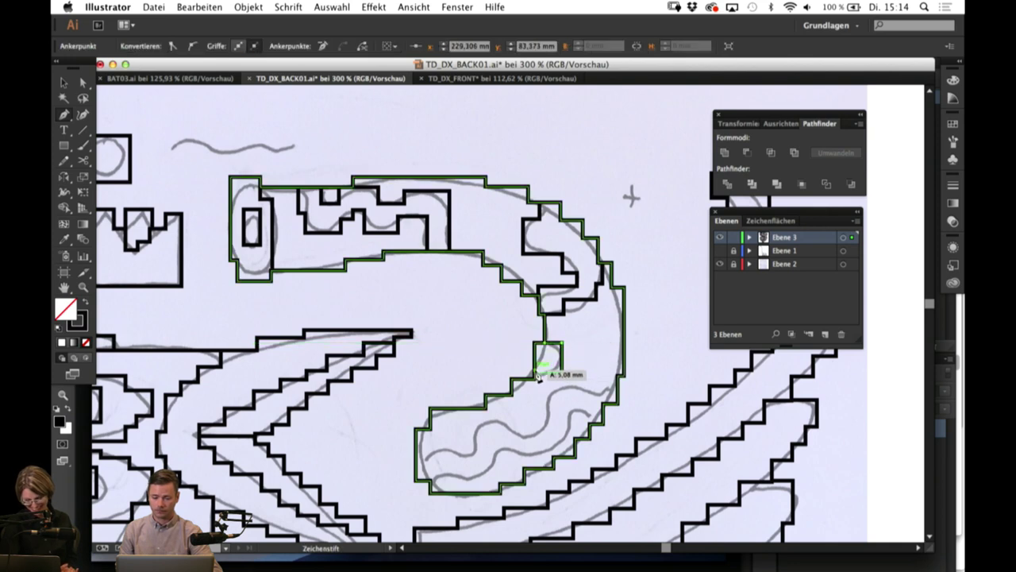
left_click(683, 340, "super")
Step: Trace the upper wavy line in the tube's lower arm as a stepped path from the closed end to the outer outline and deselect it
left_click(415, 455)
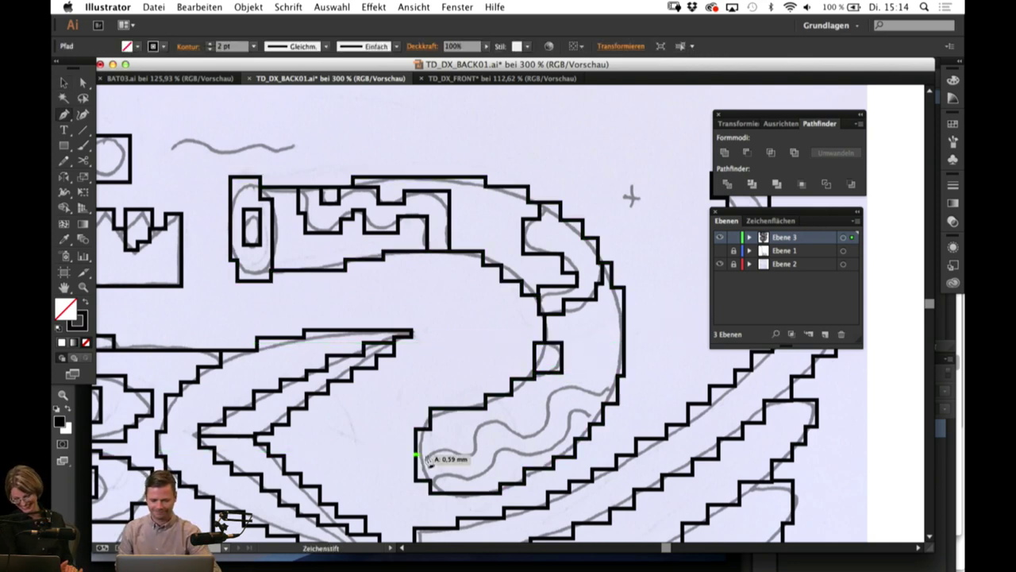
left_click(471, 427)
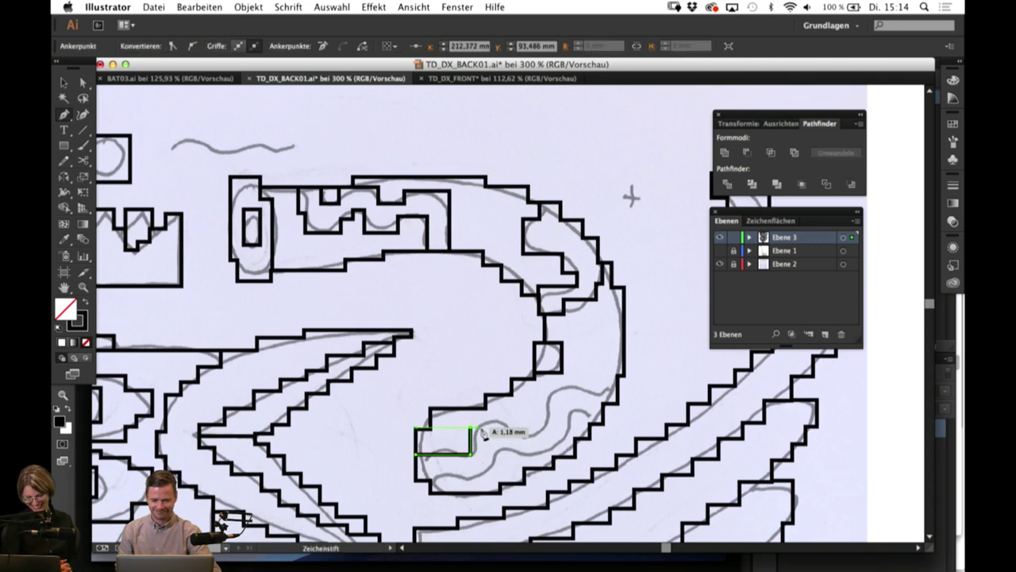
left_click(484, 427)
left_click(485, 419)
left_click(514, 420)
left_click(515, 420)
left_click(514, 435)
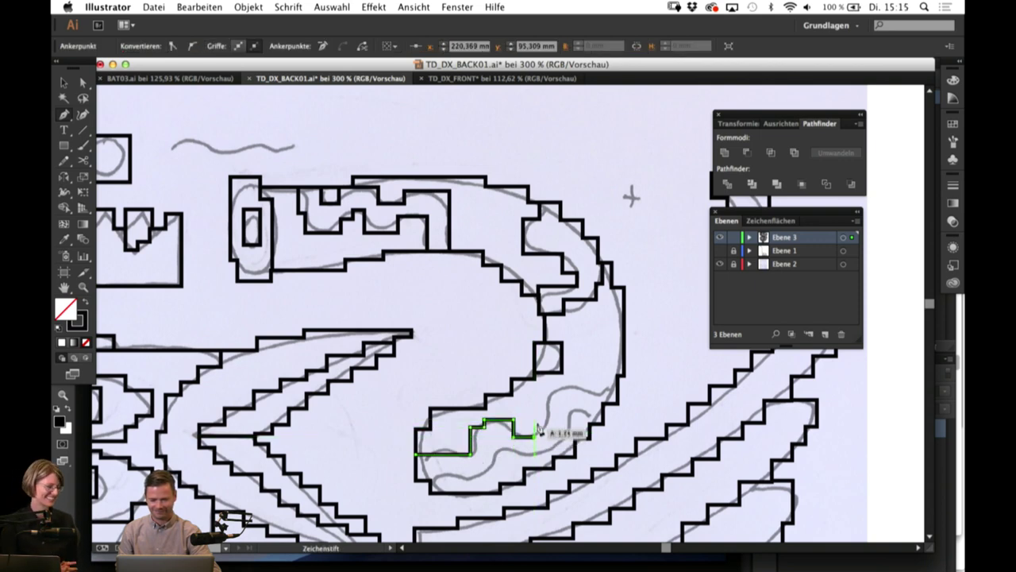
left_click(535, 435)
left_click(535, 420)
left_click(553, 419)
left_click(553, 388)
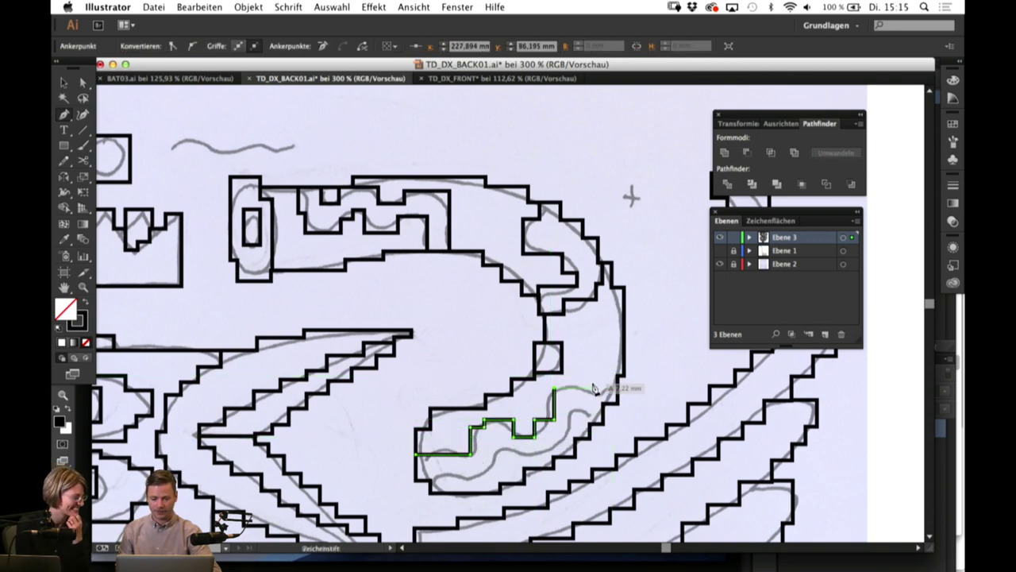
left_click(592, 388)
left_click(618, 388)
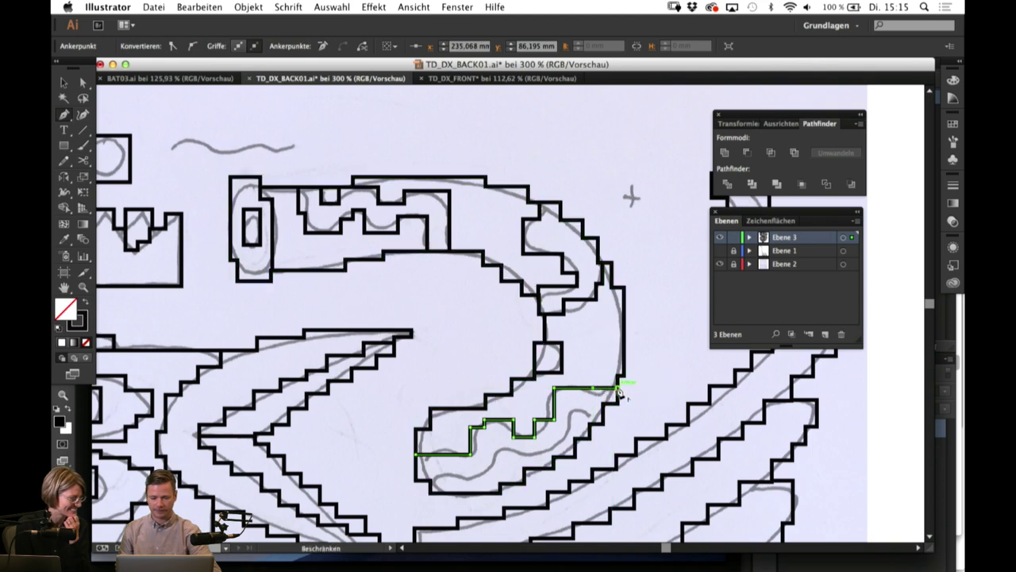
key("v")
left_click(676, 378)
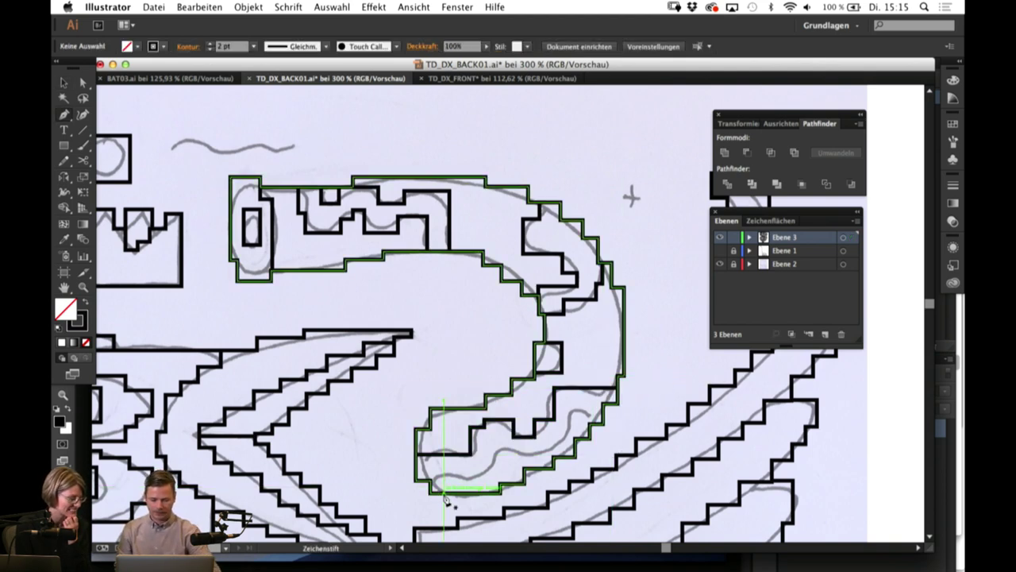
left_click(447, 493)
left_click(447, 474)
key("super+z")
key("super+z")
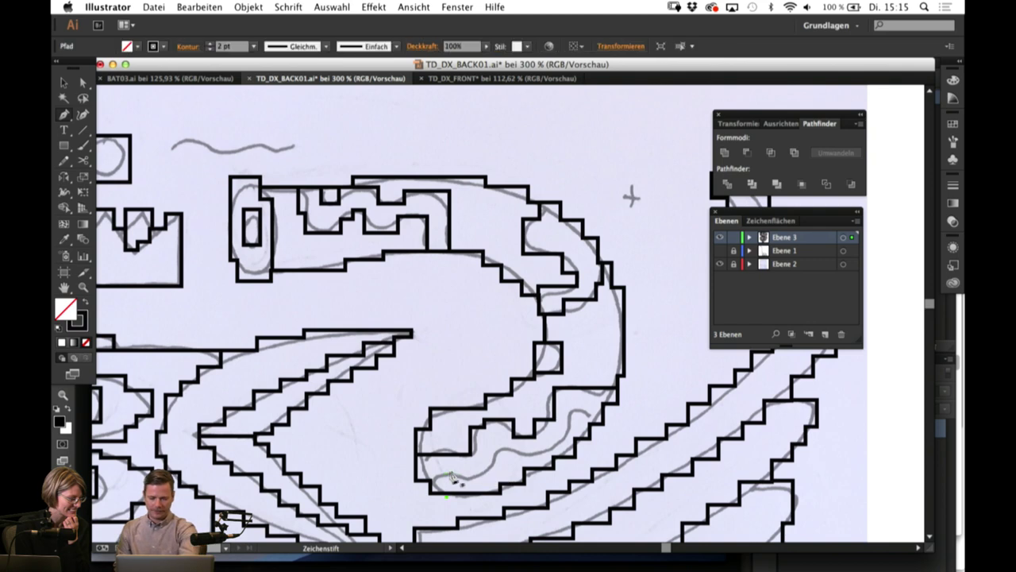
Step: Trace the lower wavy line in the tube's lower arm as a stepped path from the bottom outline to the outer edge and deselect it
left_click(444, 493)
left_click(486, 477)
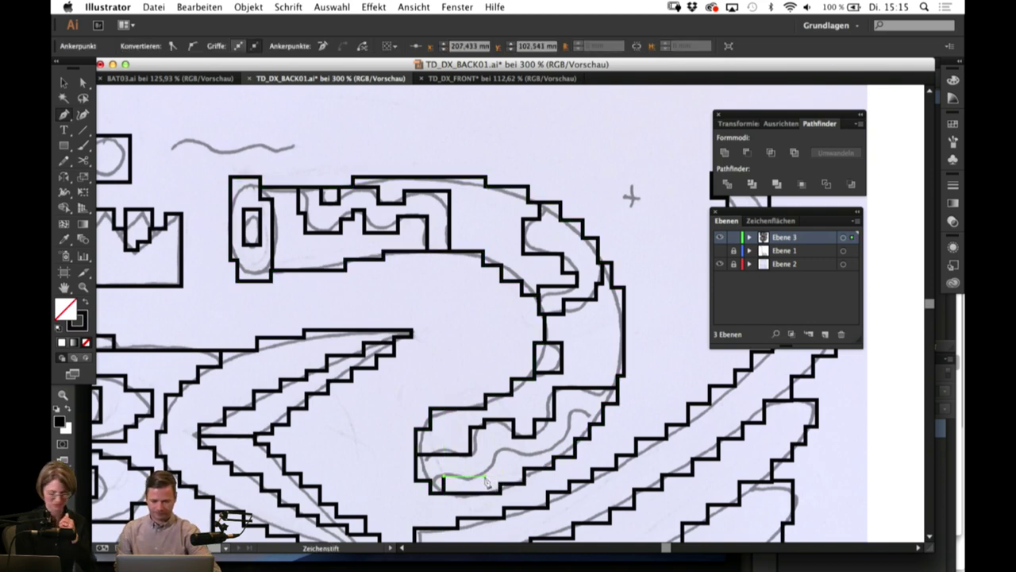
left_click(506, 448)
left_click(550, 448)
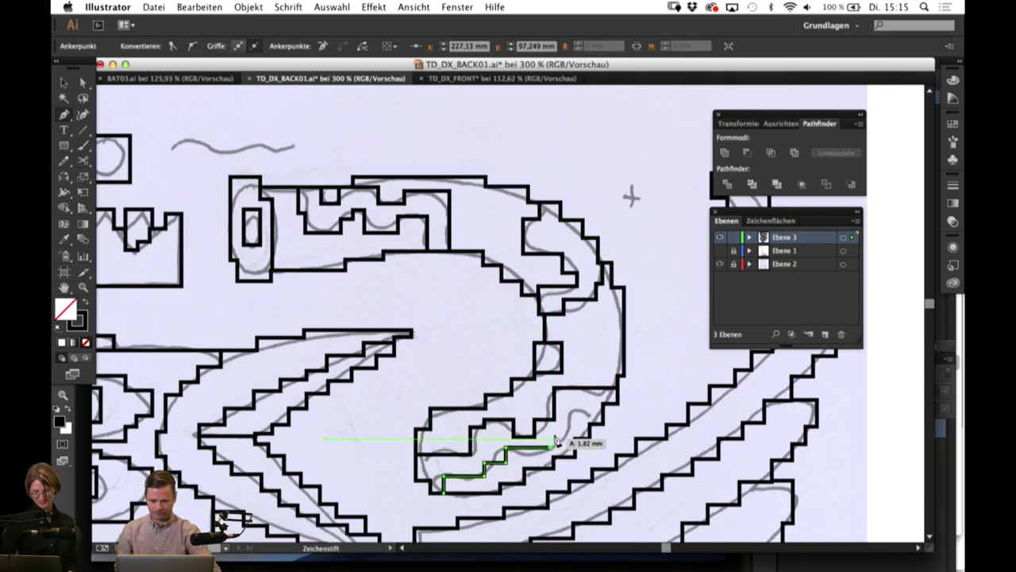
left_click(551, 436)
left_click(568, 436)
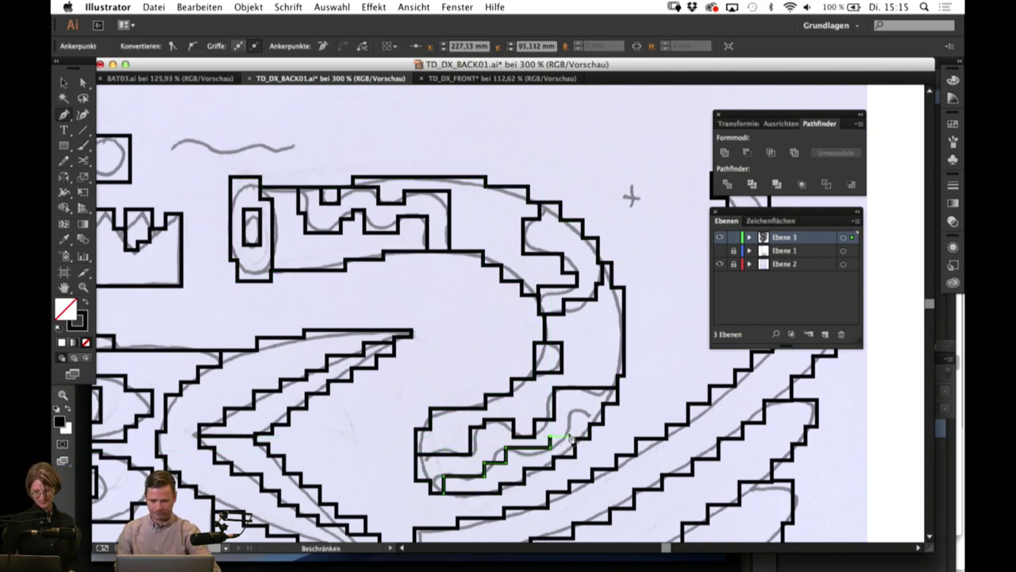
left_click(607, 410)
left_click_drag(607, 410, 697, 395)
left_click_drag(341, 282, 586, 346)
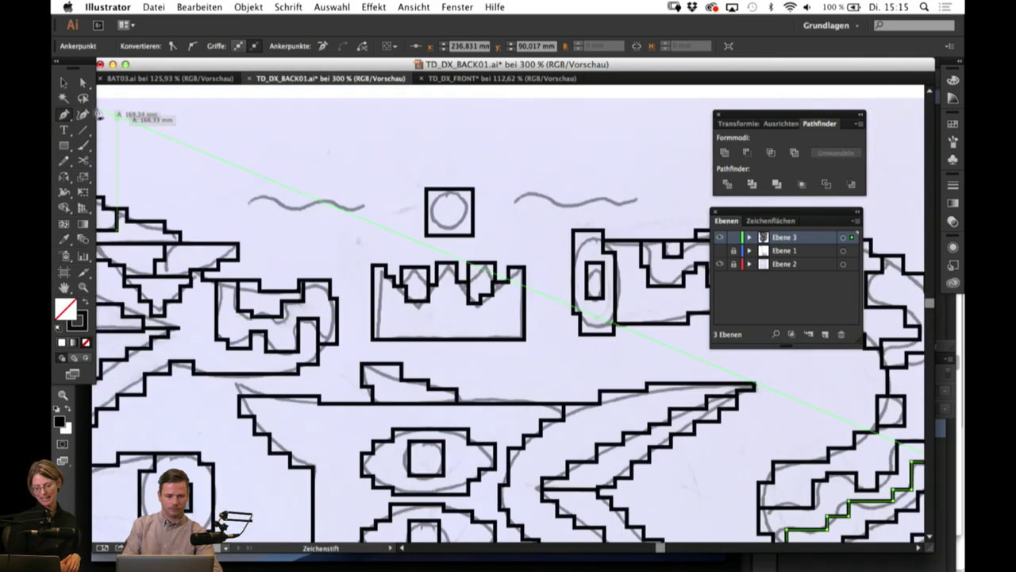
left_click(64, 83)
left_click(199, 141)
Step: Draw a vertical divider with the Pen tool near the inner end of the small finger shape beneath the wavy diagonal band
left_click_drag(244, 516, 380, 261)
left_click_drag(380, 442, 277, 220)
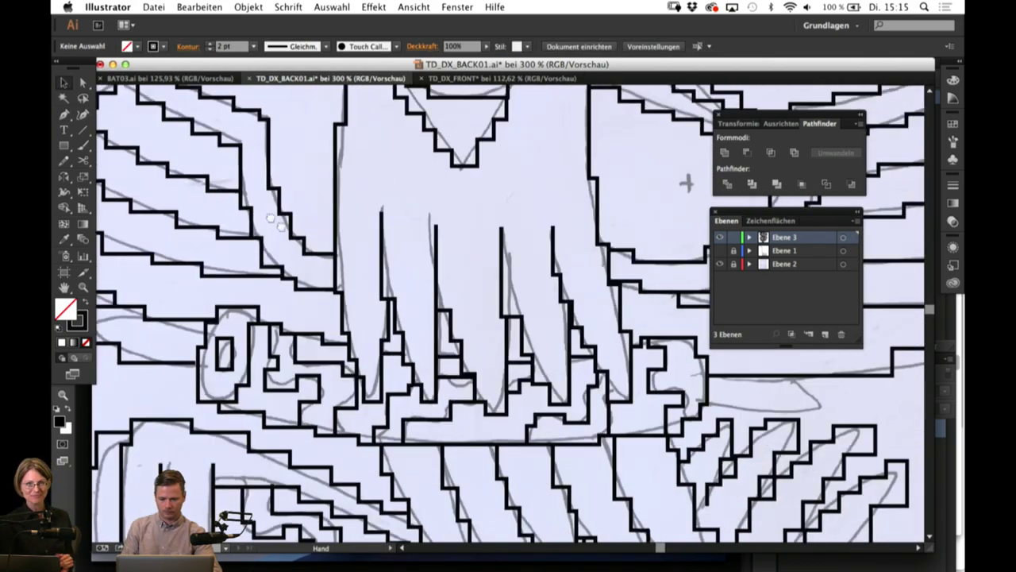
left_click_drag(495, 478, 402, 355)
left_click_drag(497, 427, 580, 350)
scroll(581, 350, "down", 6)
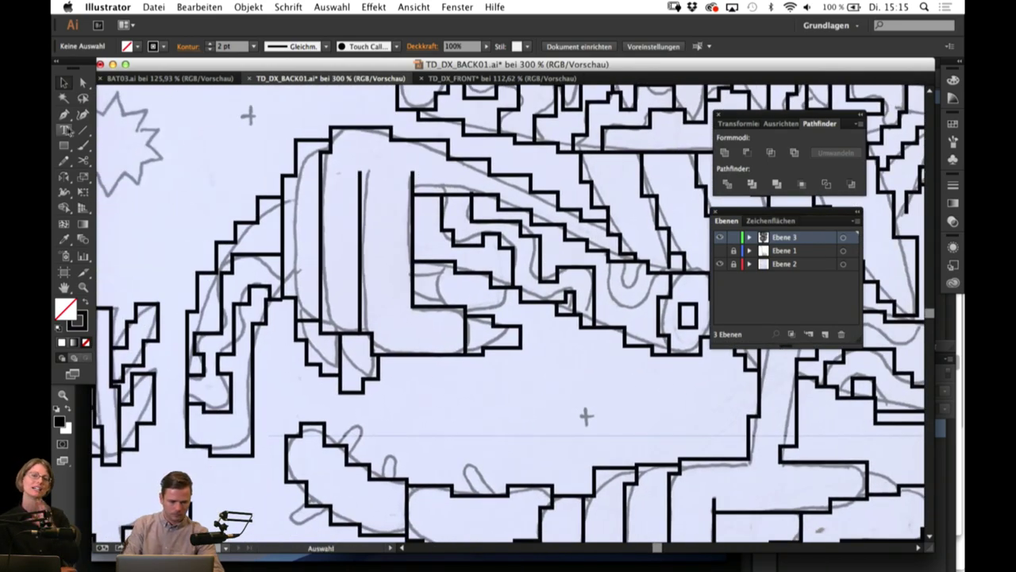
left_click(438, 262)
left_click(438, 306)
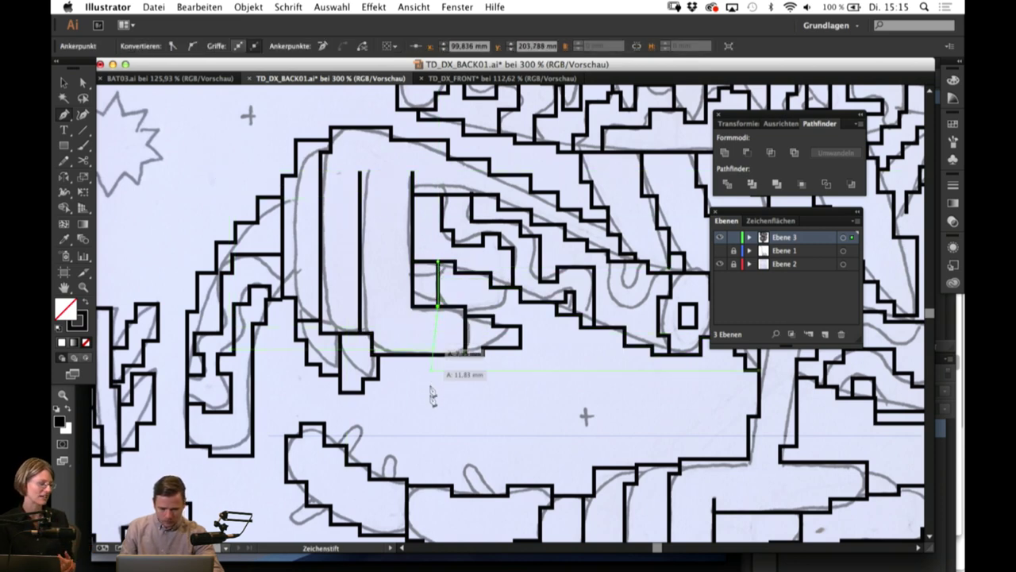
left_click(432, 417, "super")
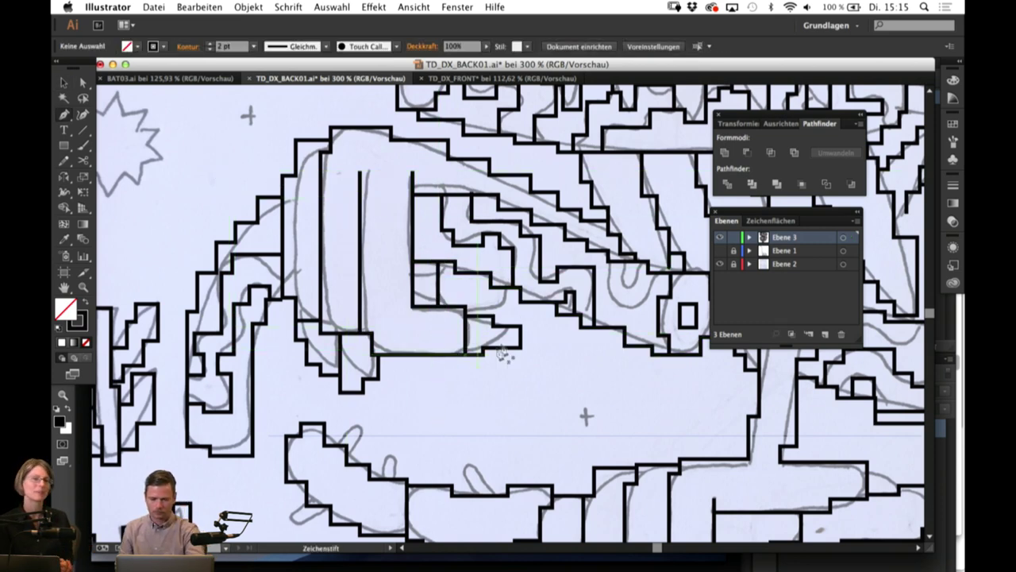
Step: Trace the finger shape's missing lower edge and close its outer end up to the diagonal band's outline, ending the path
left_click(466, 308)
left_click(504, 287)
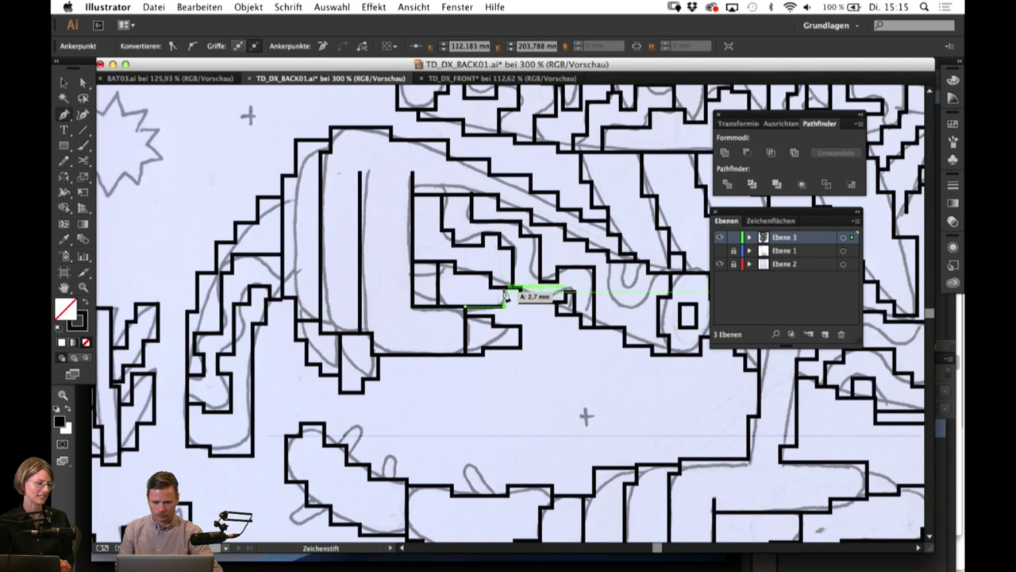
left_click(463, 390, "super")
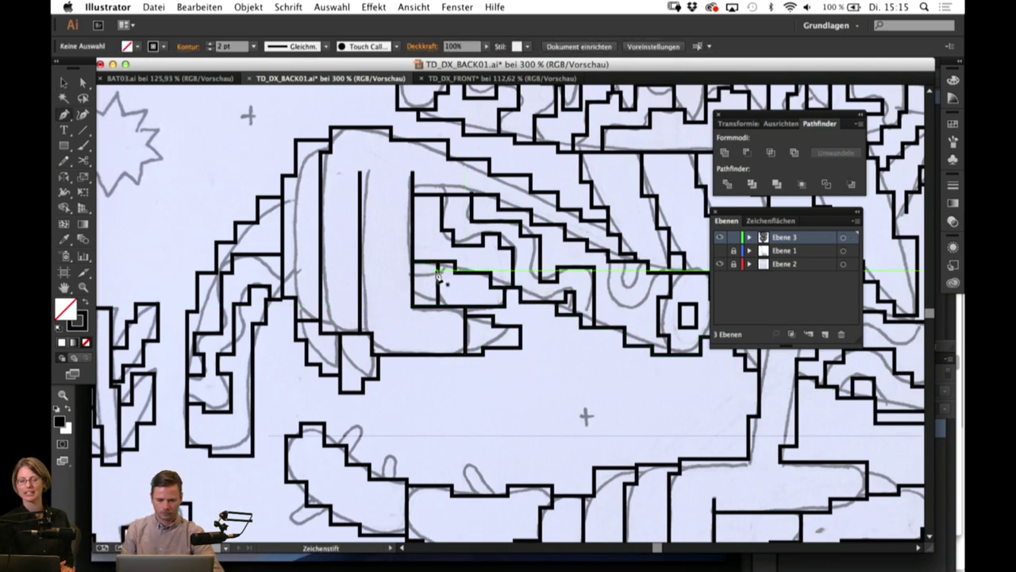
Step: Draw two short horizontal lines in the finger shape's inner section, one near its upper edge and one near its lower edge, and deselect
left_click(413, 273)
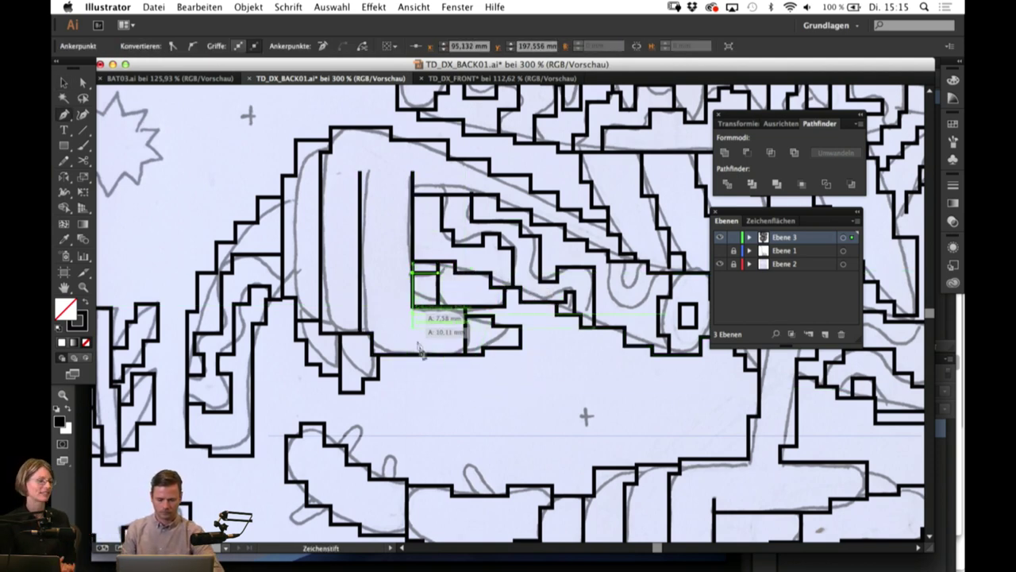
left_click(460, 382, "super")
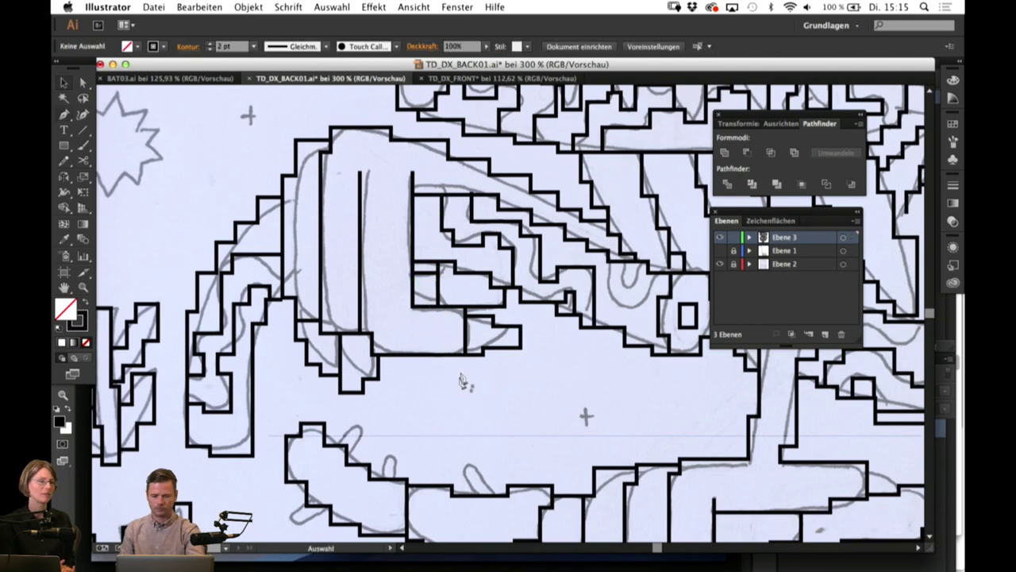
left_click(421, 300)
left_click(439, 298)
left_click_drag(429, 411, 306, 422)
left_click(460, 382, "super")
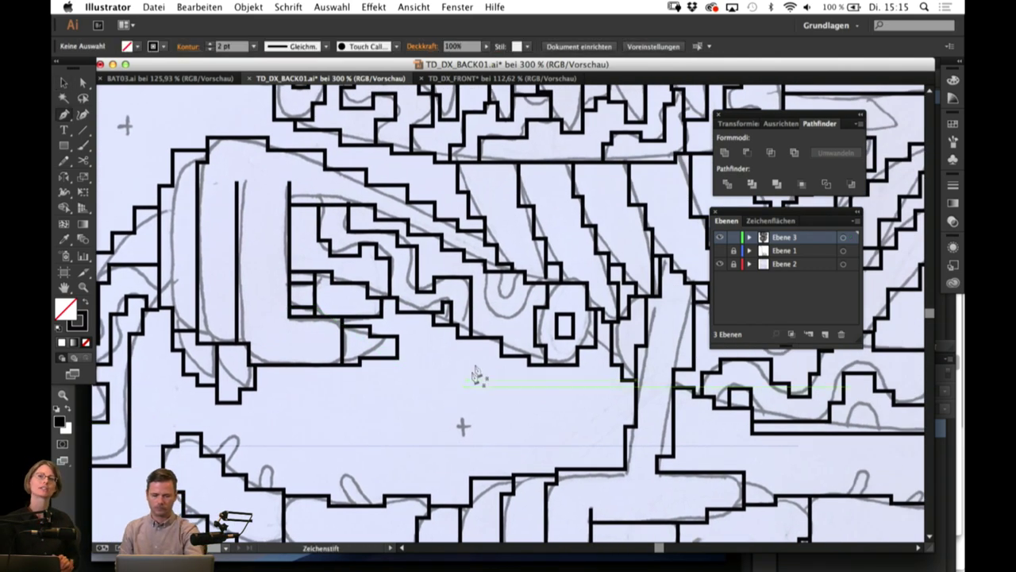
Step: Trace the outer U-shaped loop hanging from the diagonal band's upper edge, beside the small square, as a stepped path and deselect it
left_click(485, 272)
left_click(485, 315)
left_click(498, 315)
left_click(498, 321)
left_click(519, 322)
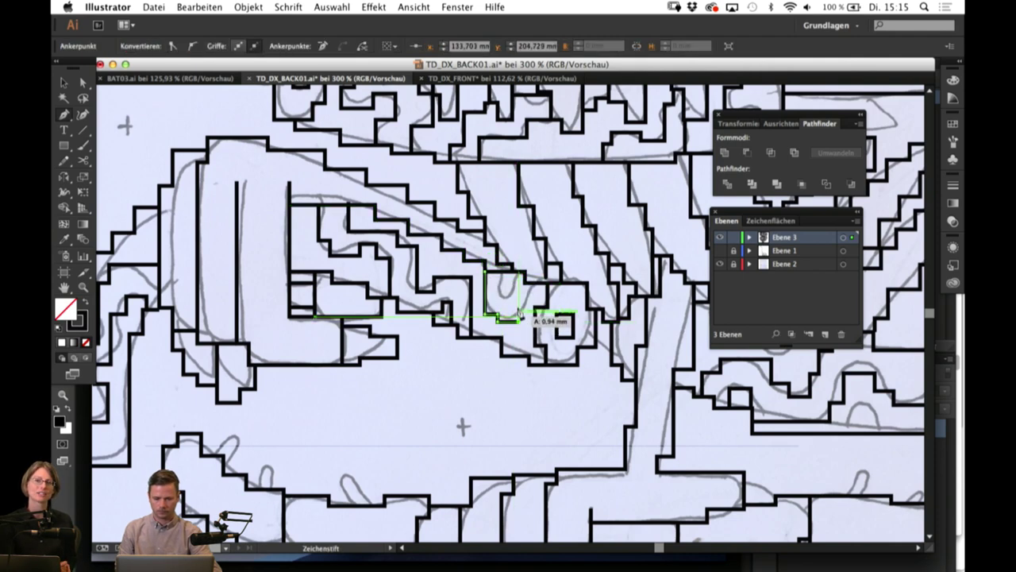
left_click(519, 297)
left_click(532, 298)
left_click(532, 283)
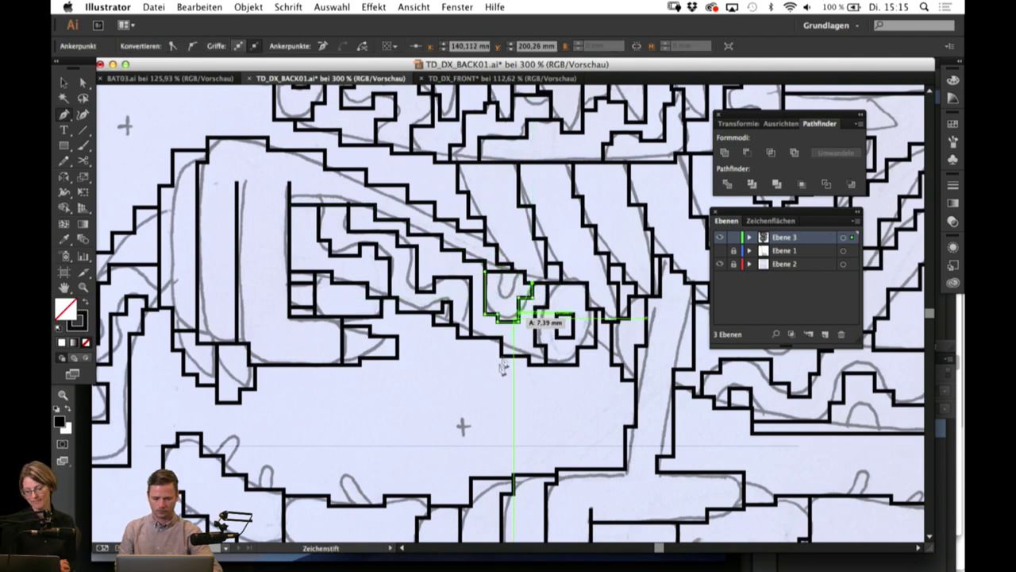
key("v")
left_click(484, 400)
Step: Trace the inner U-shaped loop as an open square notch about 3 mm wide and 4.2 mm high
key("p")
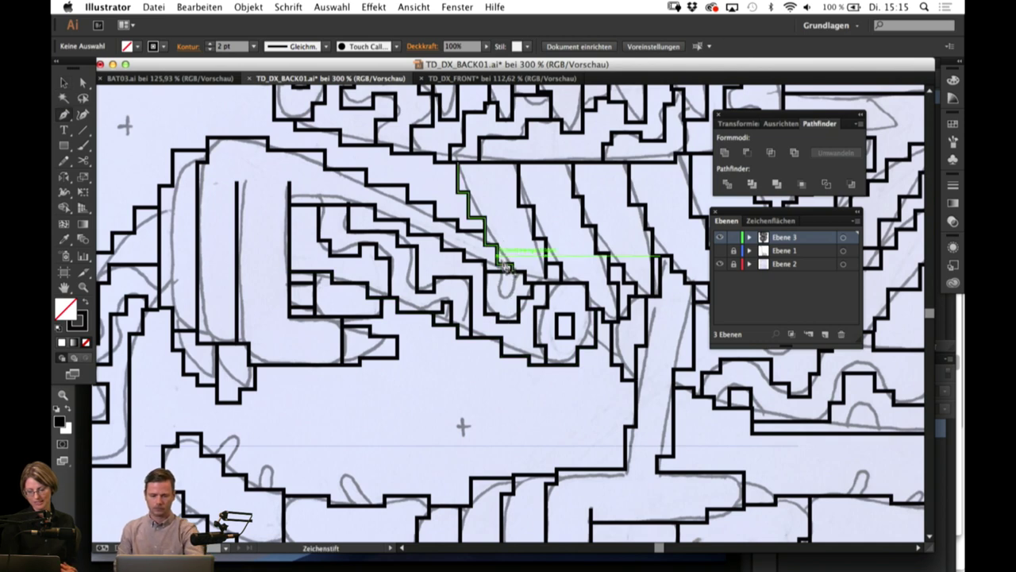
left_click(497, 271)
left_click(498, 294)
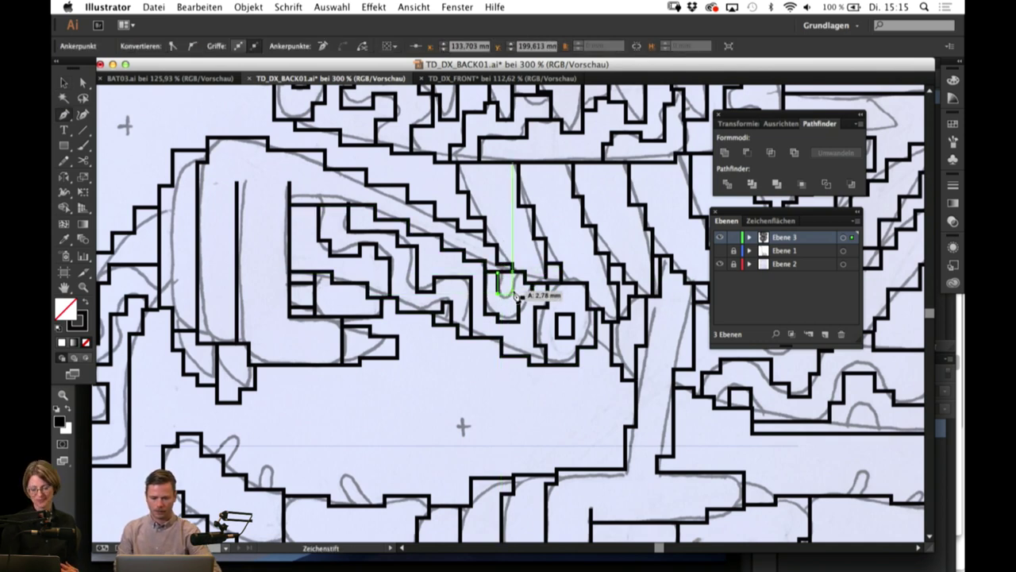
left_click(514, 295)
left_click(513, 271)
Step: Deselect the finished notch path and show the whole artboard at 50% zoom
left_click_drag(136, 412, 116, 438)
left_click(161, 548)
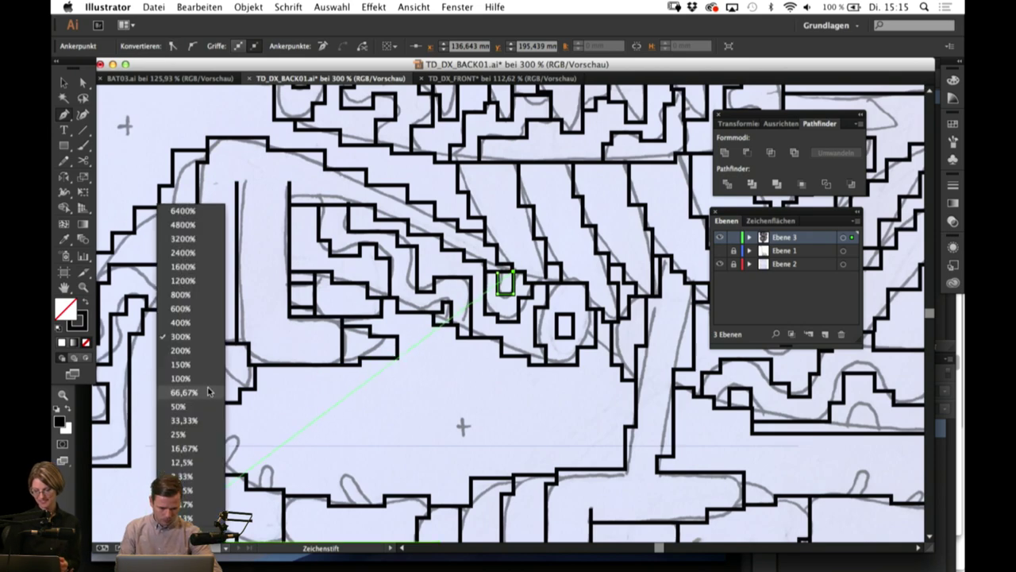
left_click(208, 406)
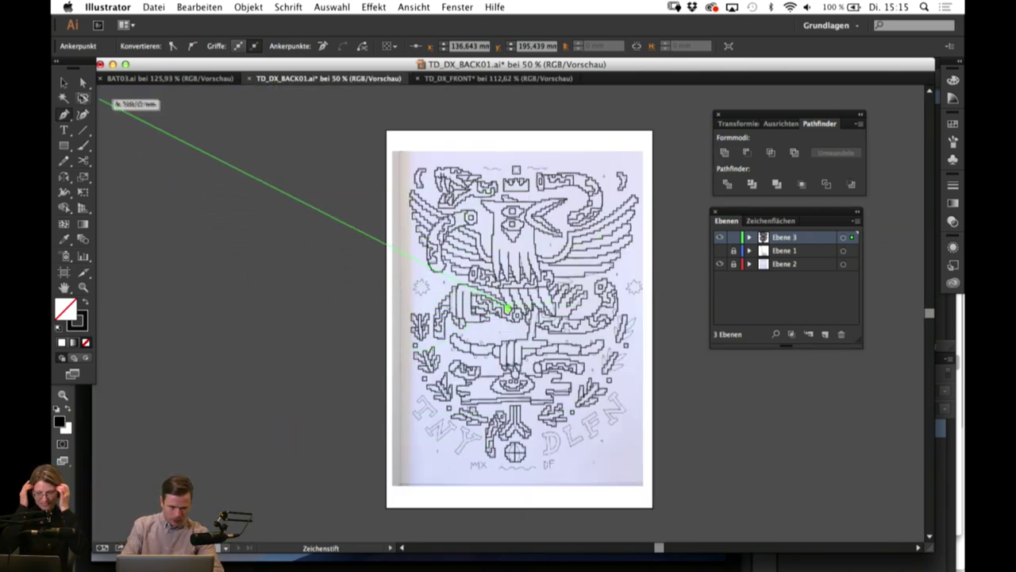
left_click(63, 82)
left_click(281, 324)
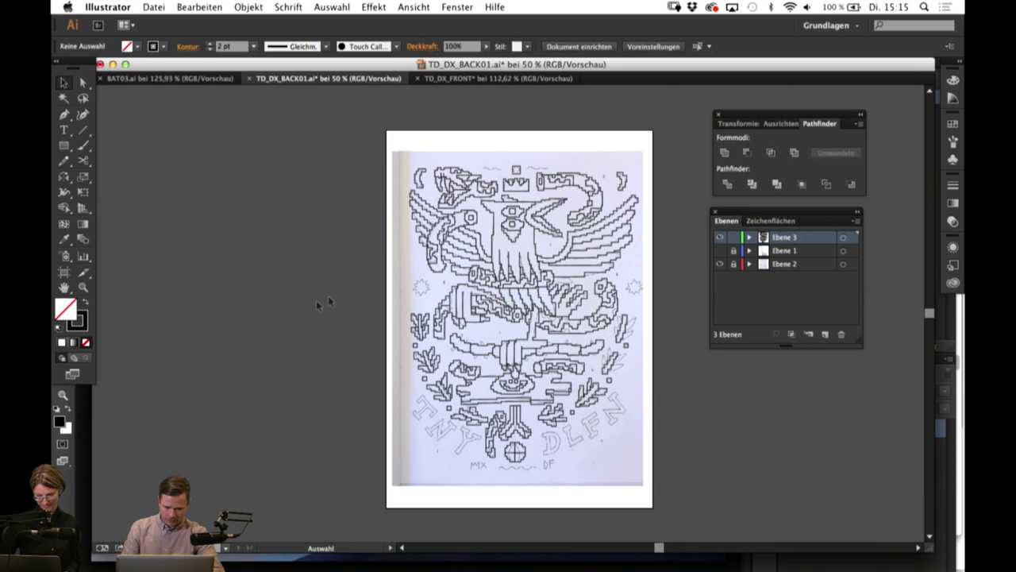
Step: Hide the scanned sketch layer Ebene 2, comparing the traced outlines with and without it
left_click(720, 265)
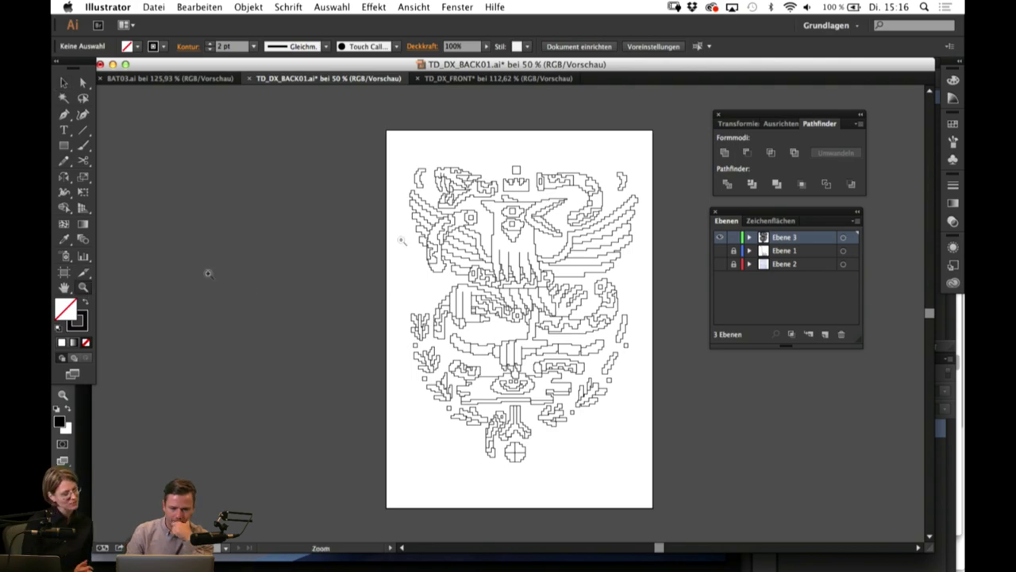
left_click(571, 266)
scroll(618, 417, "down", 2)
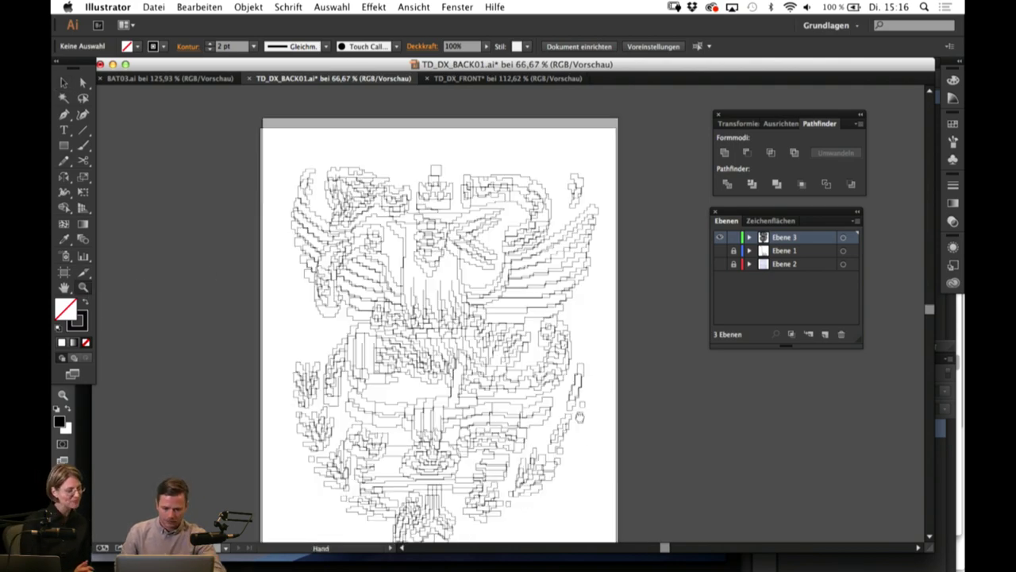
scroll(574, 453, "down", 2)
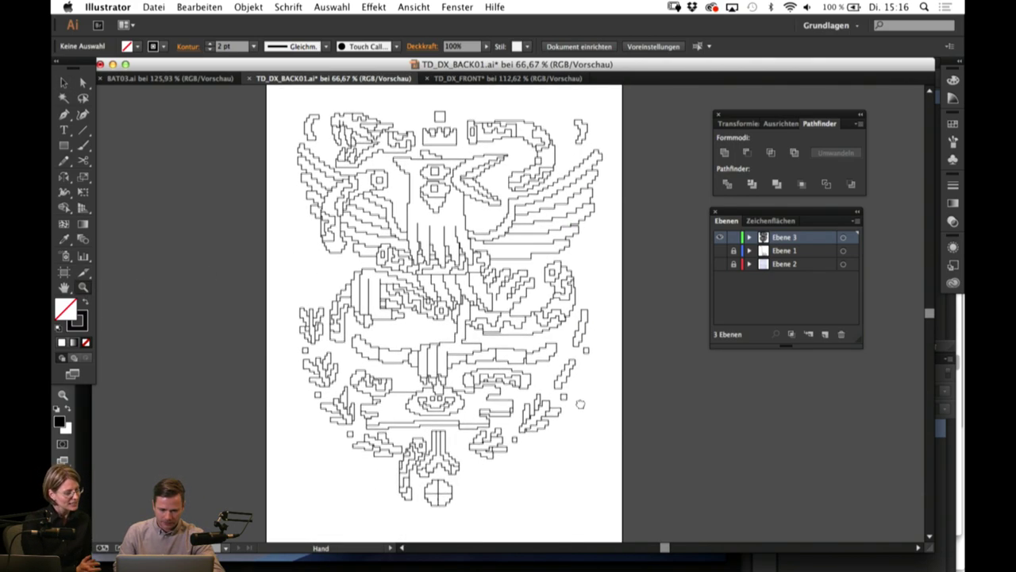
left_click(720, 264)
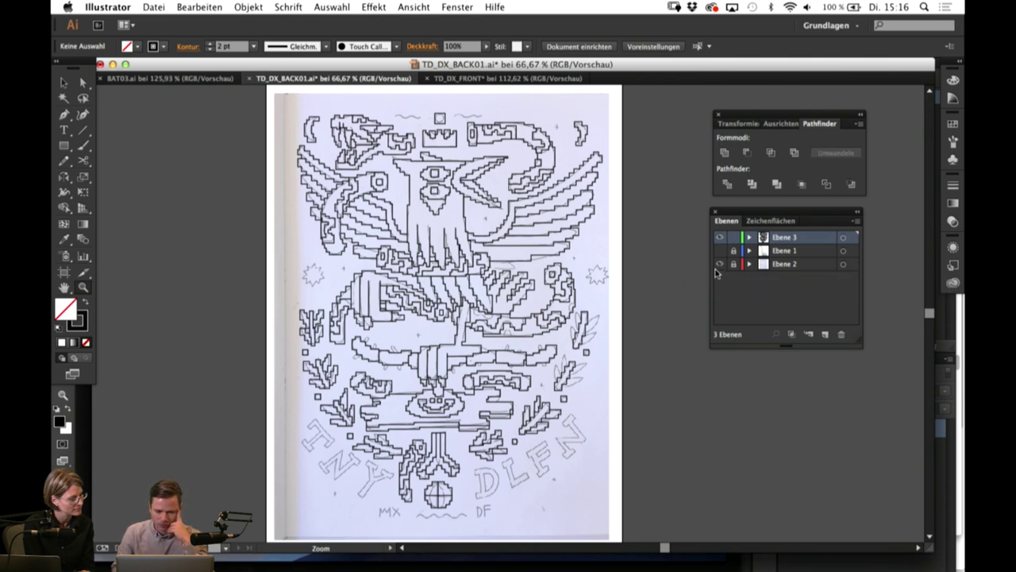
left_click(720, 264)
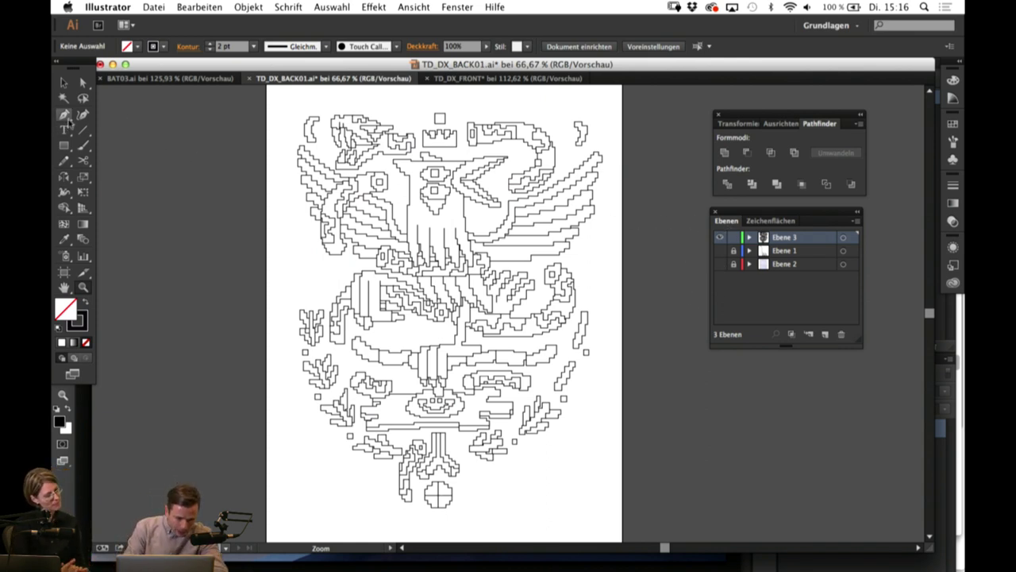
Step: Create a new layer directly above Ebene 1 and lock the outline layer Ebene 3
left_click(797, 254)
left_click(825, 335)
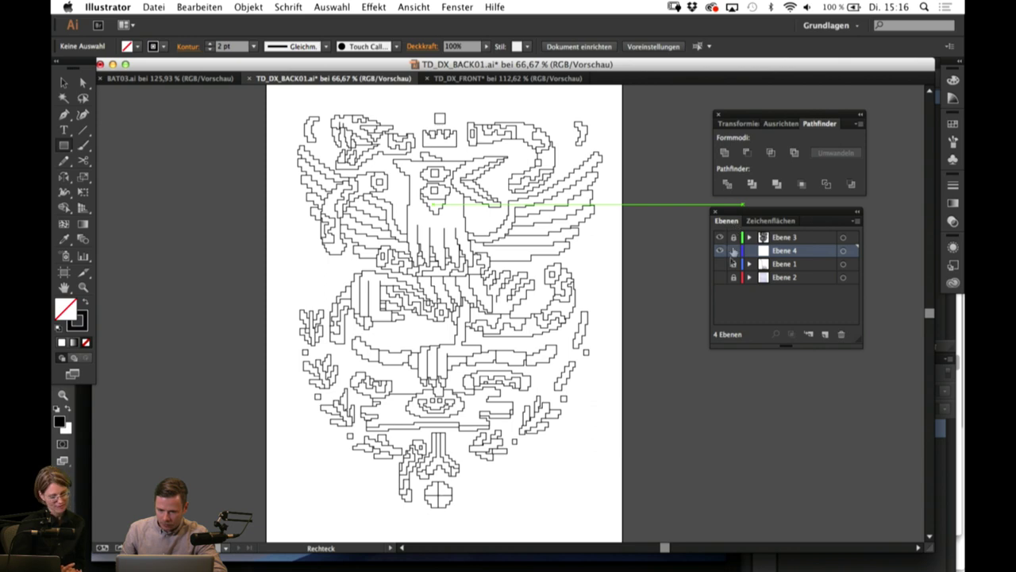
scroll(565, 399, "right", 4)
scroll(566, 399, "down", 2)
scroll(527, 376, "up", 3)
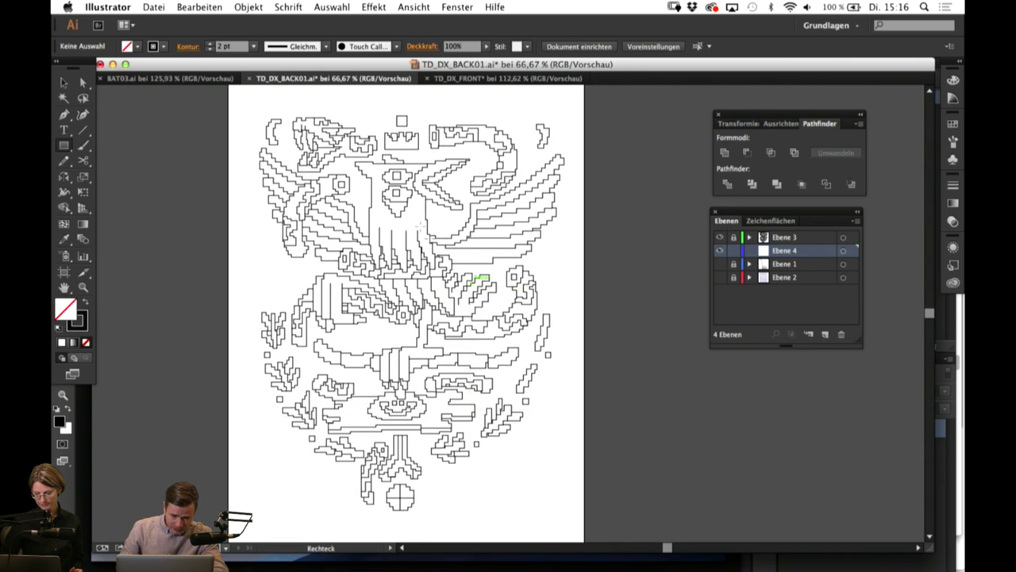
Step: Draw a rectangle around the entire artwork on Ebene 4, give it a white fill and no stroke, and lock the layer
mouse_move(241, 93)
left_mouse_down()
mouse_move(437, 339)
mouse_move(572, 534)
mouse_move(576, 525)
left_mouse_up()
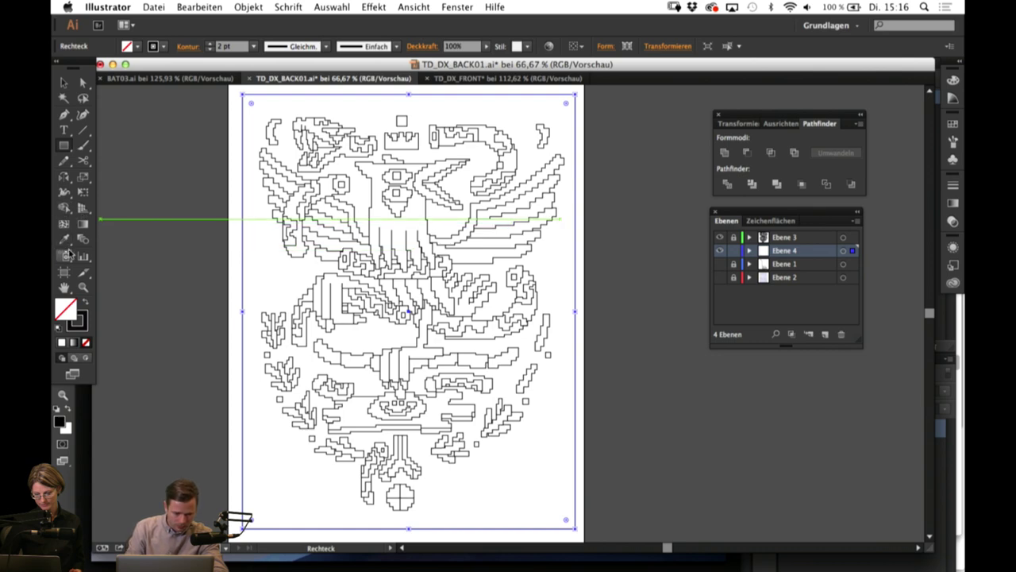
left_click_drag(425, 246, 344, 206)
left_click(642, 211)
left_click(64, 82)
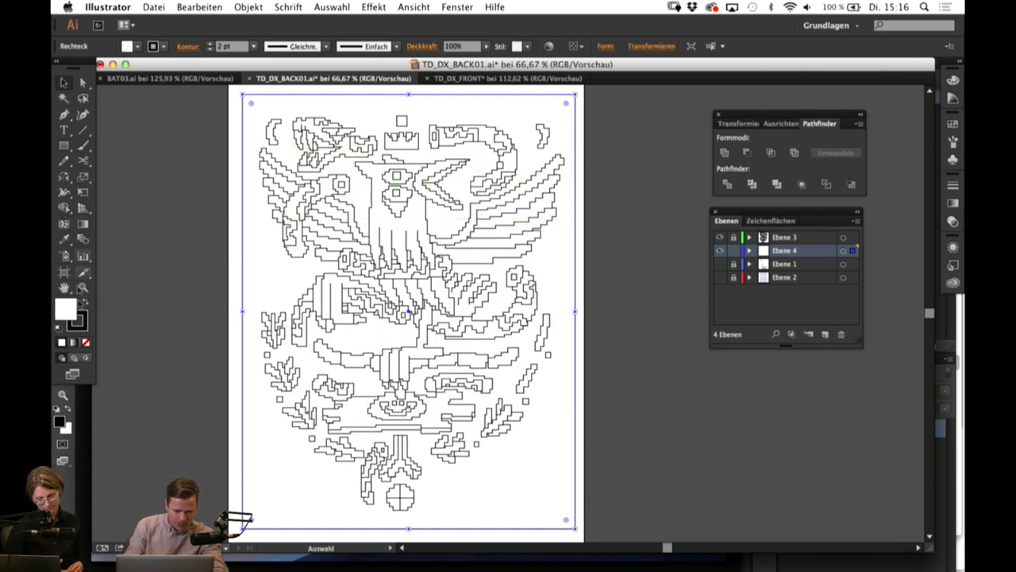
left_click(86, 342)
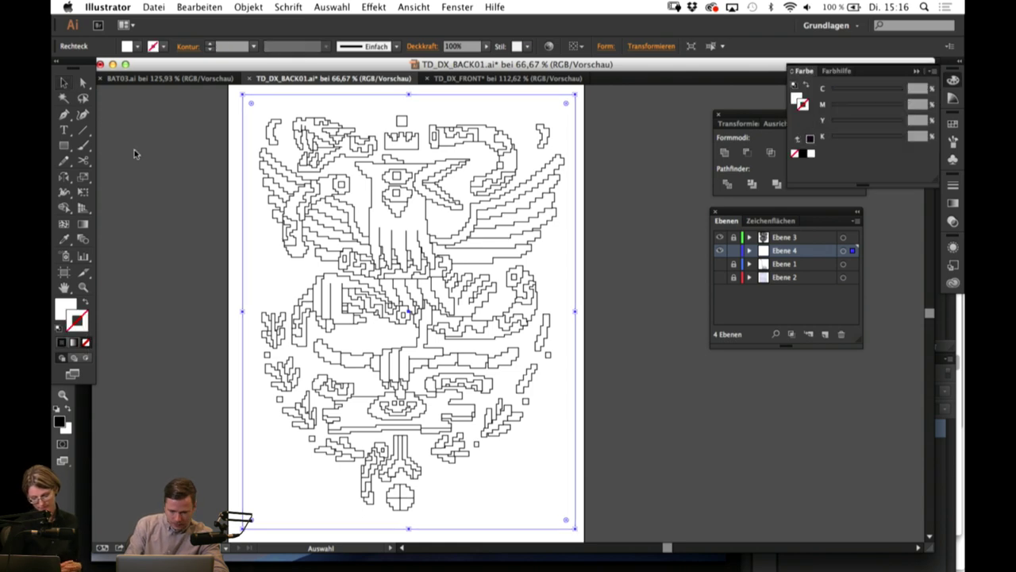
left_click(734, 250)
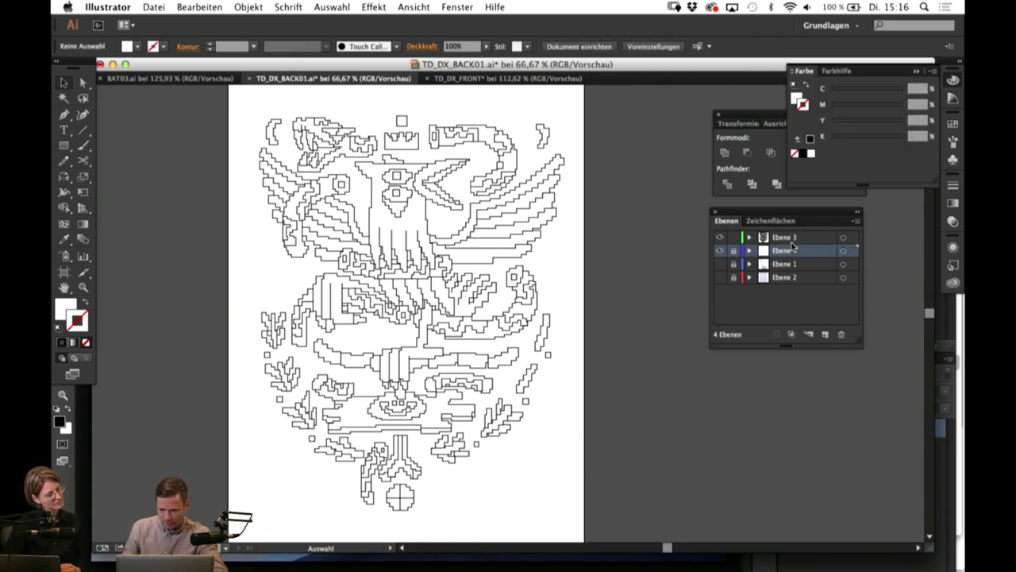
Step: Copy all outlines from Ebene 3, lock and hide that layer, and paste them in place on a new layer above Ebene 4
left_click(794, 238)
key("super+a")
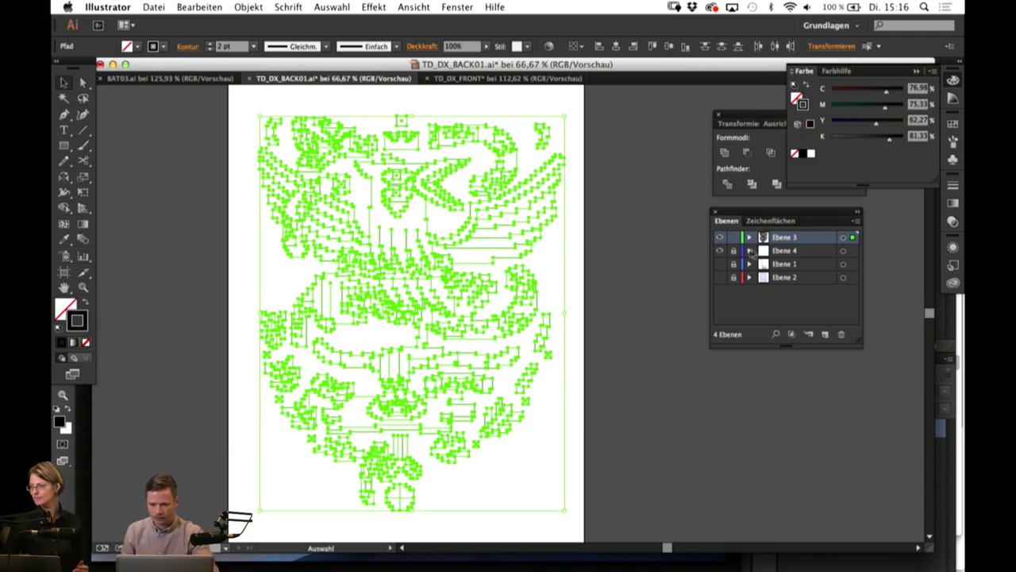
left_click(733, 237)
left_click(720, 237)
left_click(825, 333)
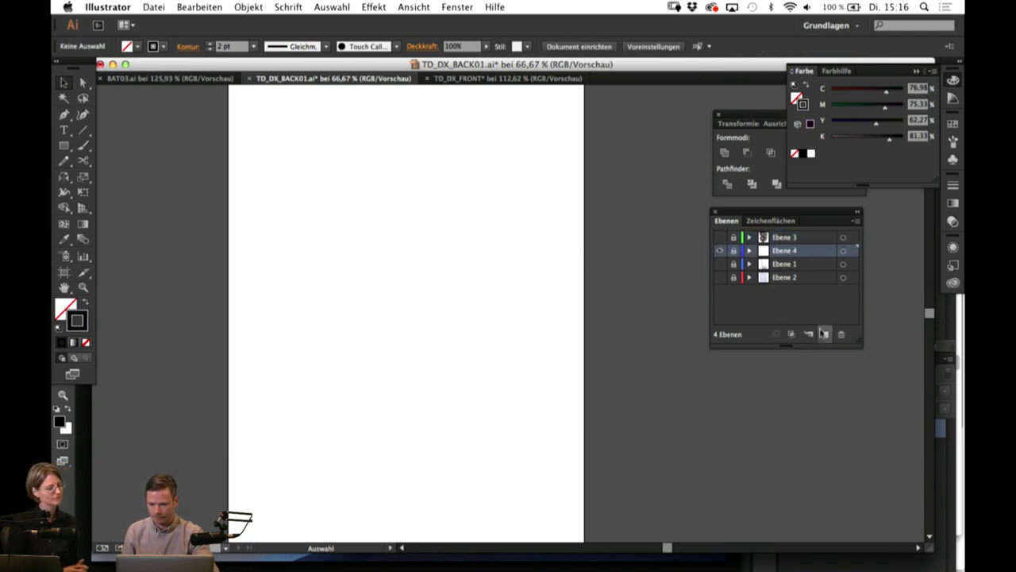
key("super+f")
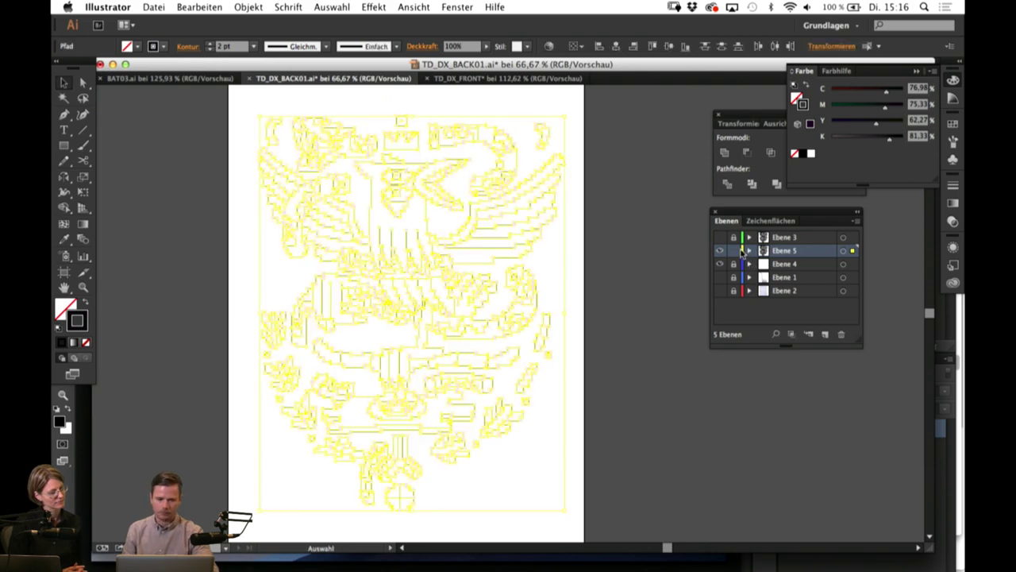
left_click(654, 284)
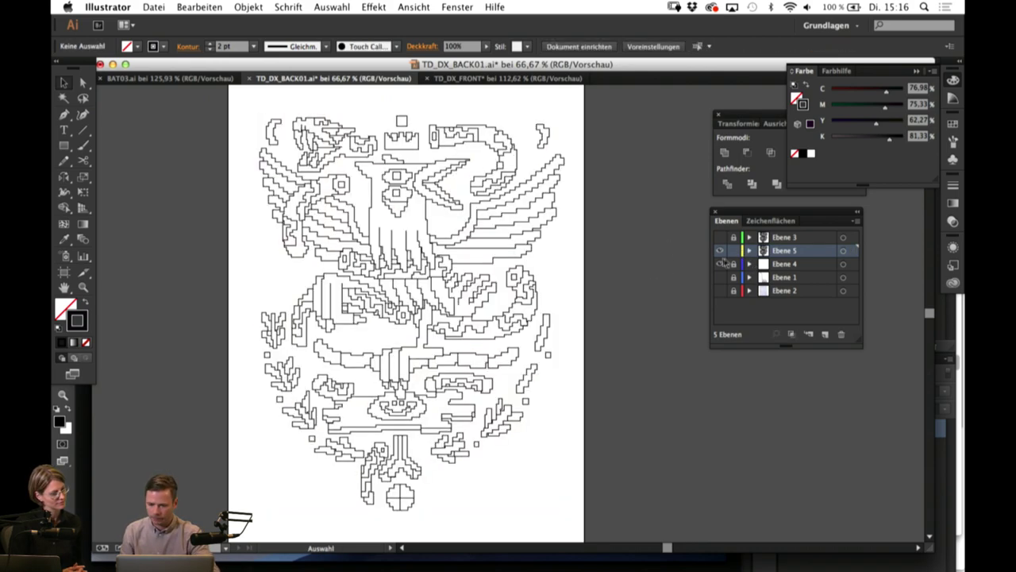
Step: Unlock Ebene 4 and check the copied outlines and white rectangle by toggling Ebene 5's visibility
left_click(720, 251)
left_click(721, 251)
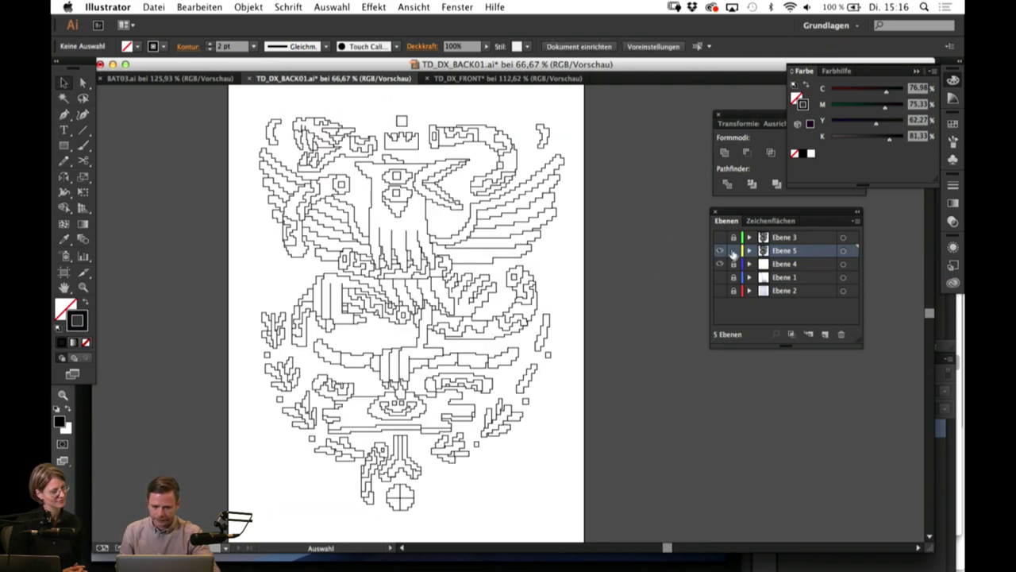
left_click(563, 305)
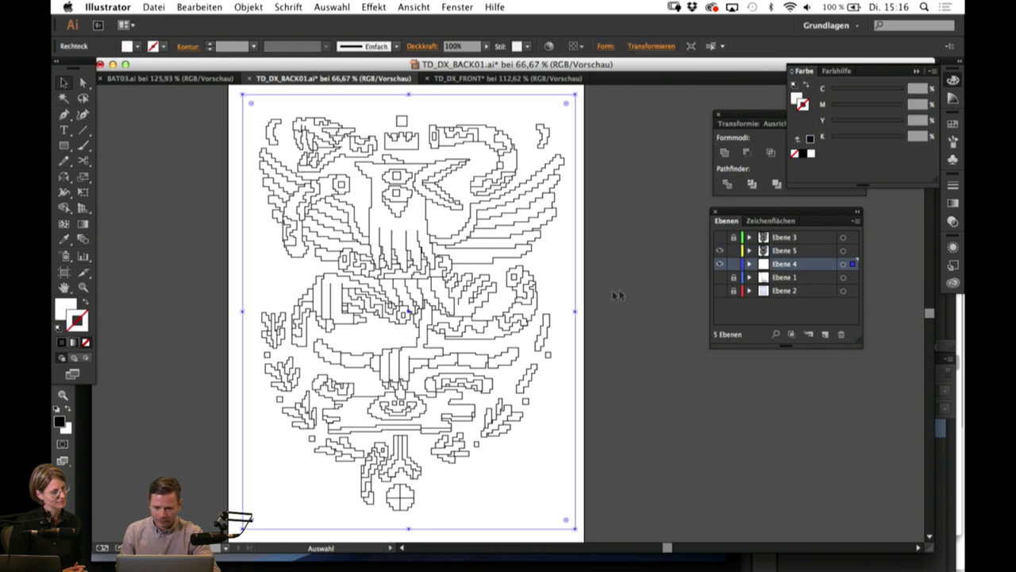
left_click(638, 297)
left_click(720, 251)
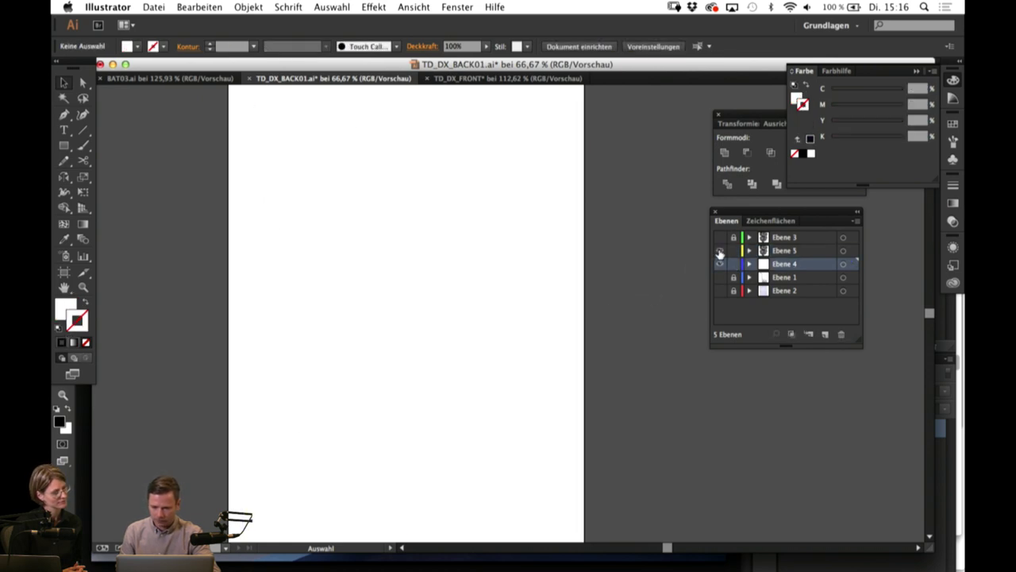
left_click(721, 251)
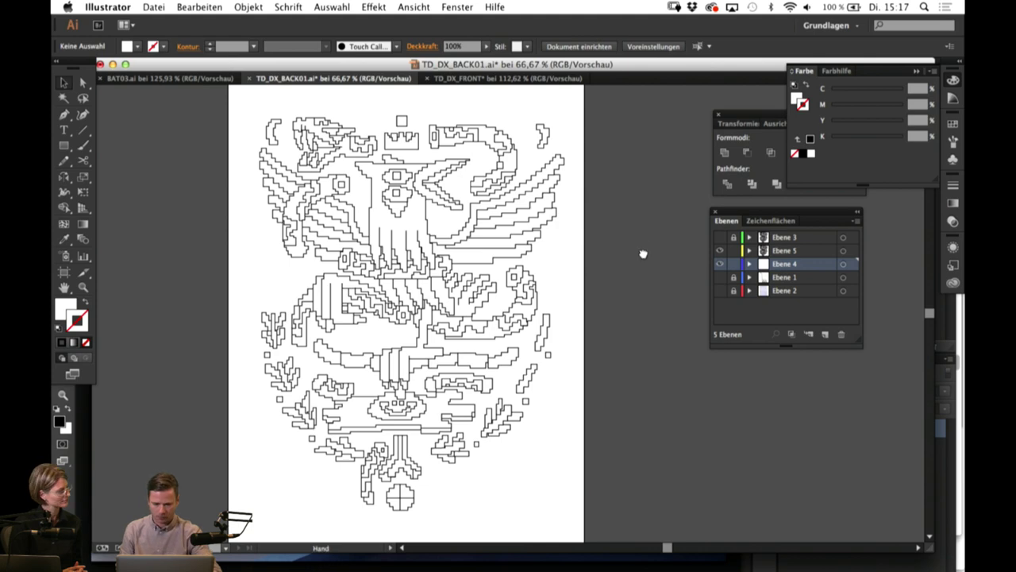
Step: Select the white rectangle with all copied outlines and expand them with the Fläche and Kontur options
left_click_drag(644, 254, 633, 267)
left_click_drag(633, 108, 176, 530)
key("super+a")
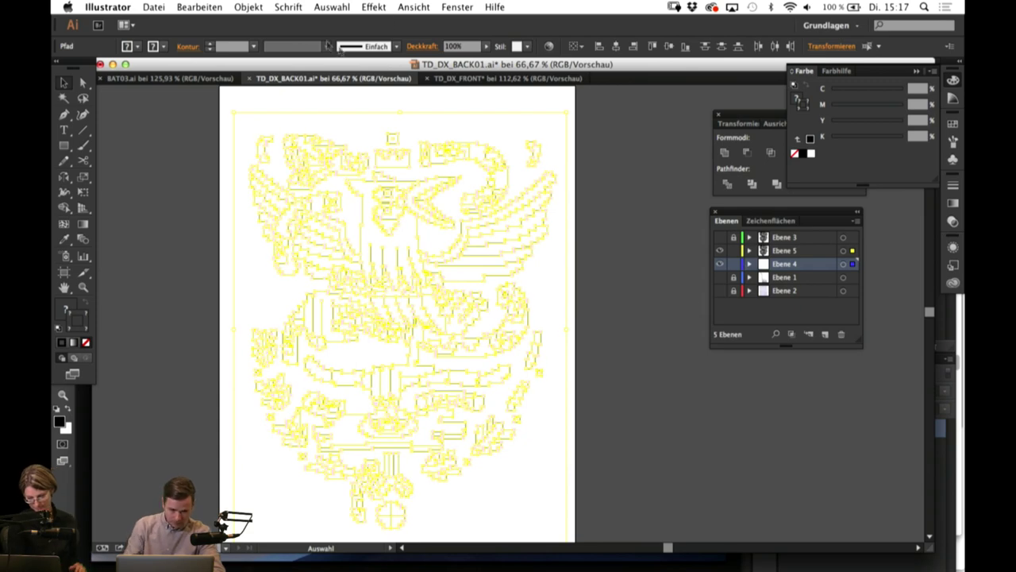
left_click(253, 7)
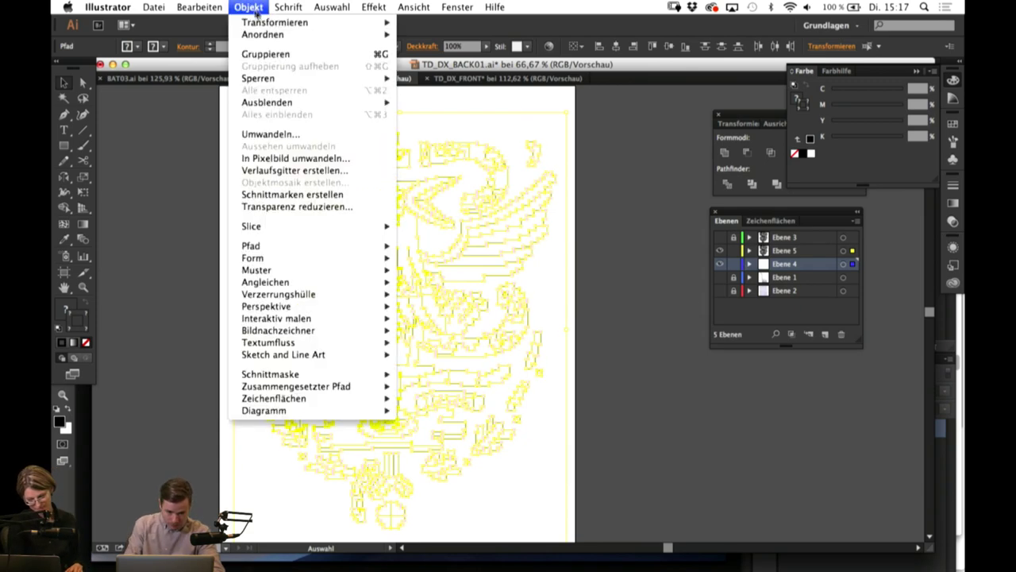
left_click(270, 135)
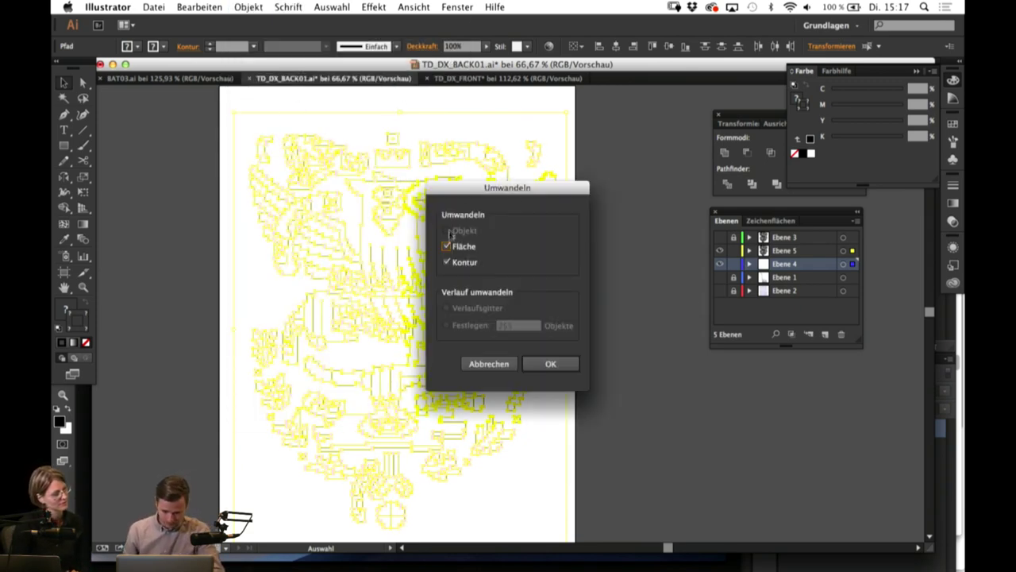
left_click(548, 364)
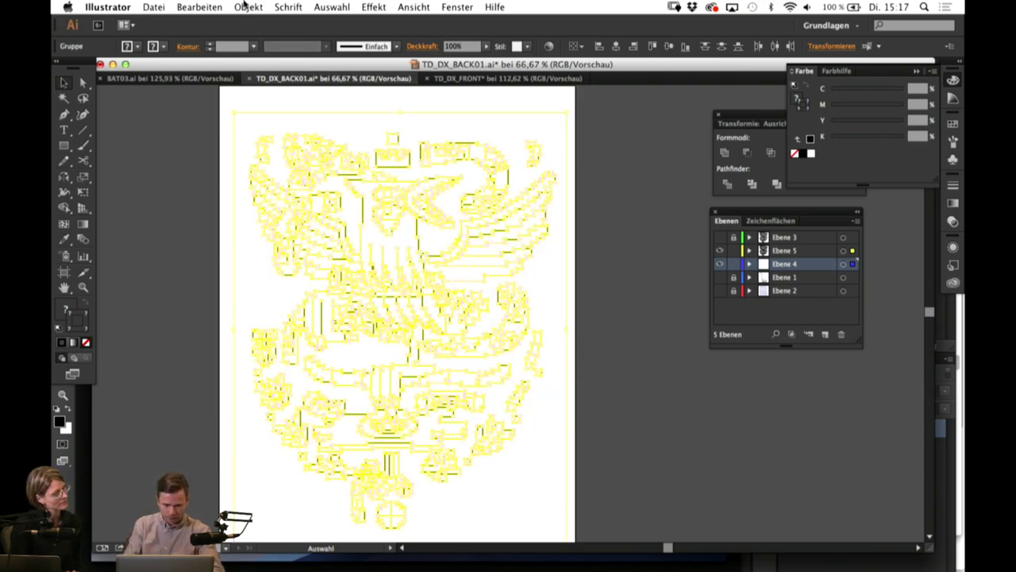
Step: Apply the Expand command to the selected artwork two more times
left_click(248, 7)
left_click(270, 135)
left_click(548, 365)
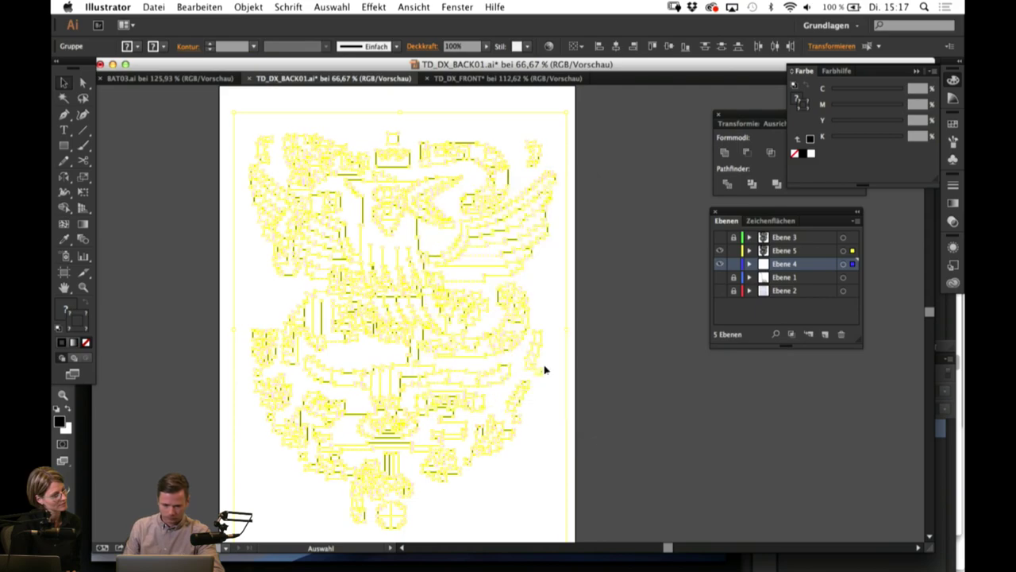
left_click(248, 7)
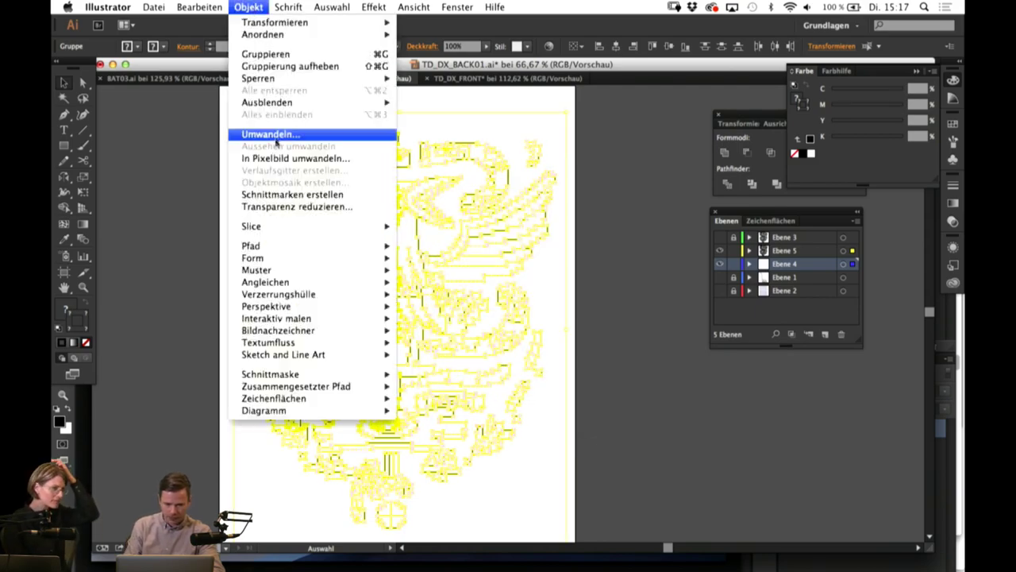
left_click(280, 137)
left_click(552, 365)
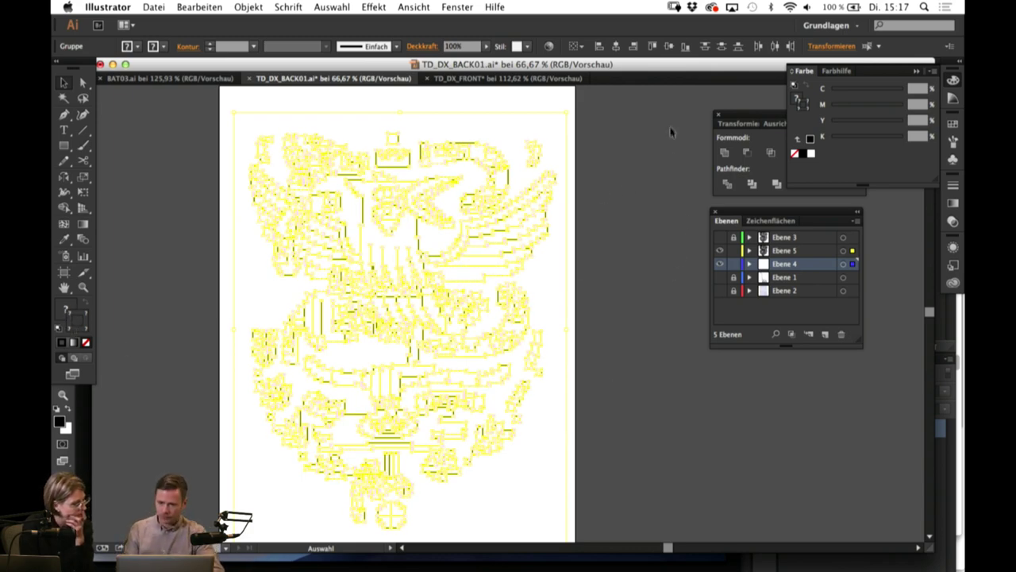
Step: Divide the expanded outlines and white rectangle into separate areas with Pathfinder, and clear the selection
left_click(763, 137)
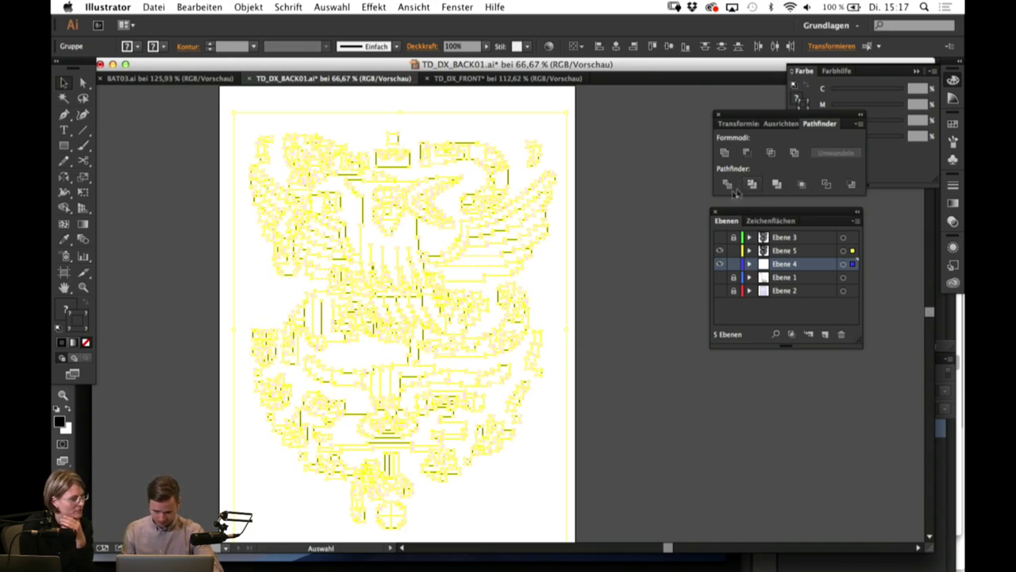
left_click(734, 189)
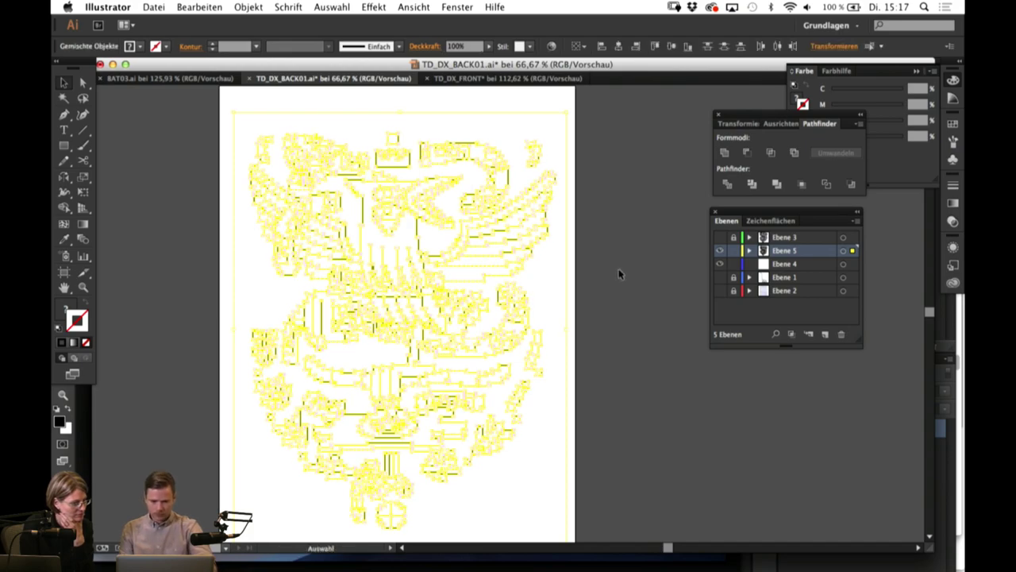
left_click(549, 287)
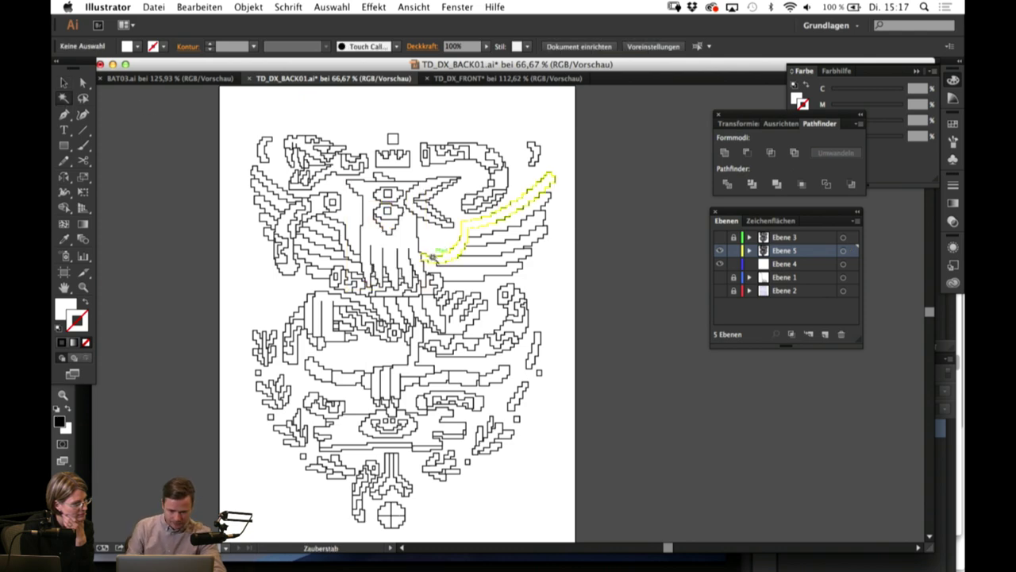
Step: Select all enclosed white areas of the divided figure with the Magic Wand and fill them with light grey
left_click(417, 242)
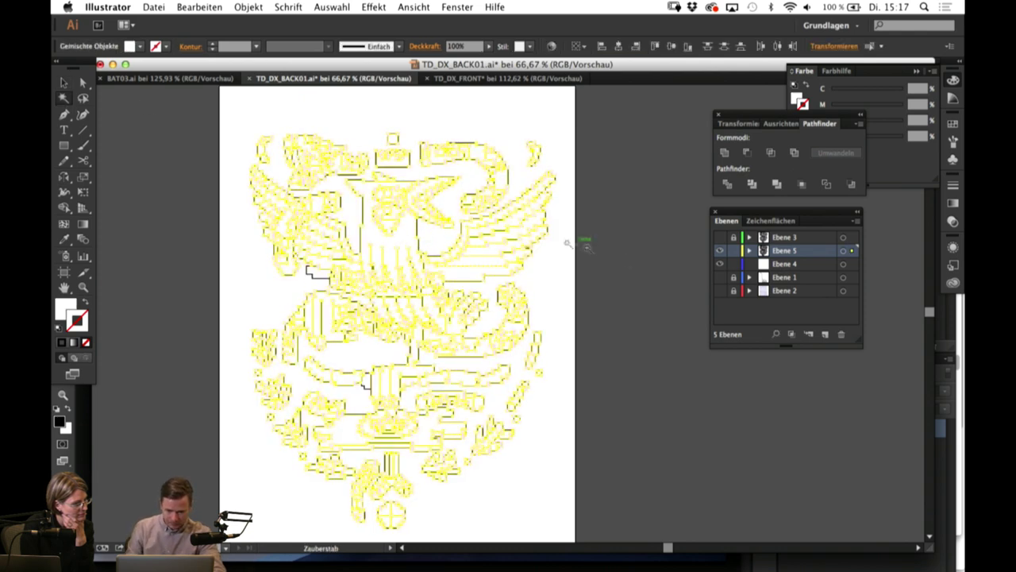
left_click(608, 254)
left_click(411, 229)
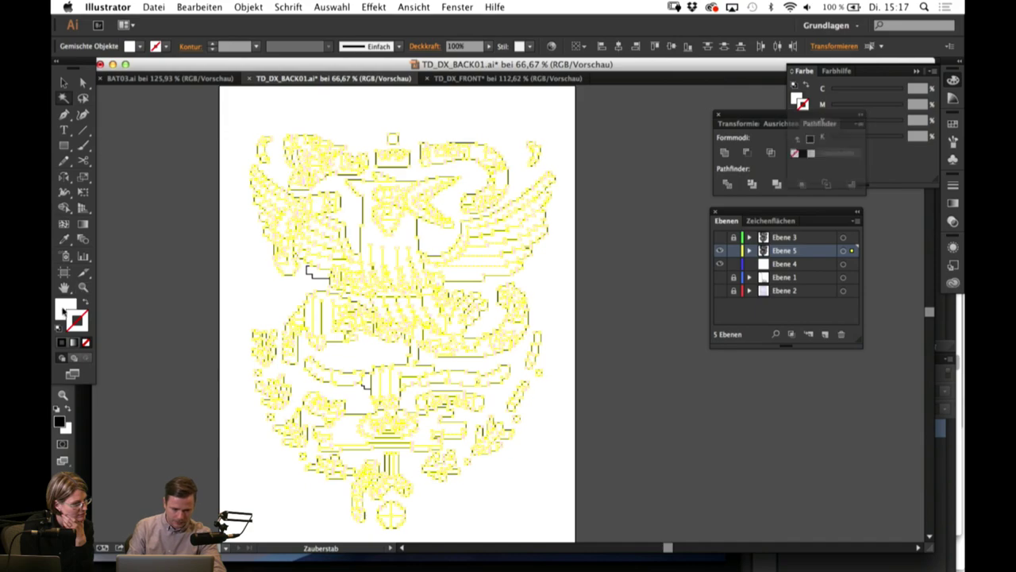
double_click(66, 310)
left_click(387, 225)
left_click(345, 266)
left_click(641, 211)
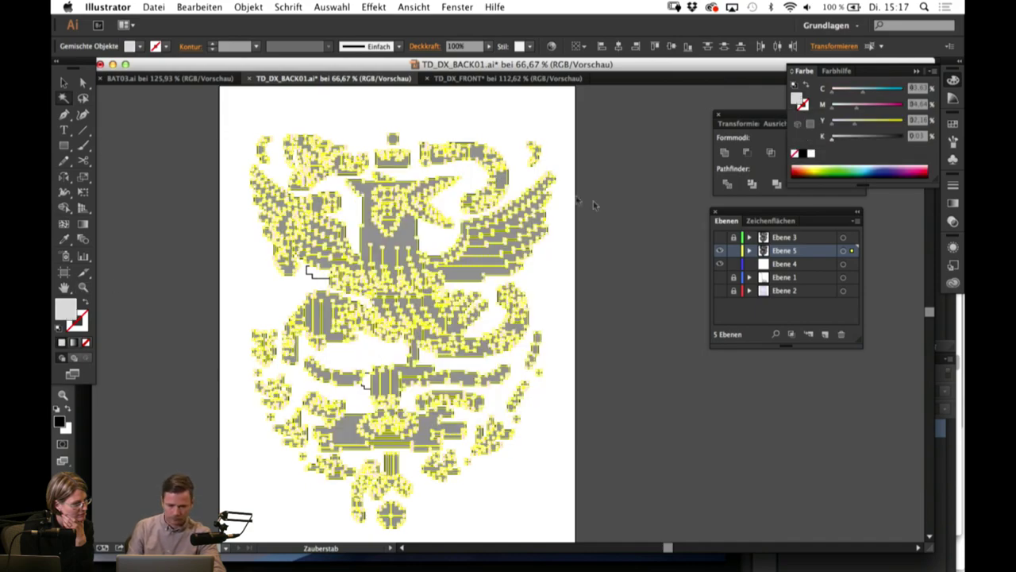
Step: Clear the selection, select all black outlines with the Magic Wand and cut them from layer Ebene 5
left_click(64, 82)
left_click(253, 237)
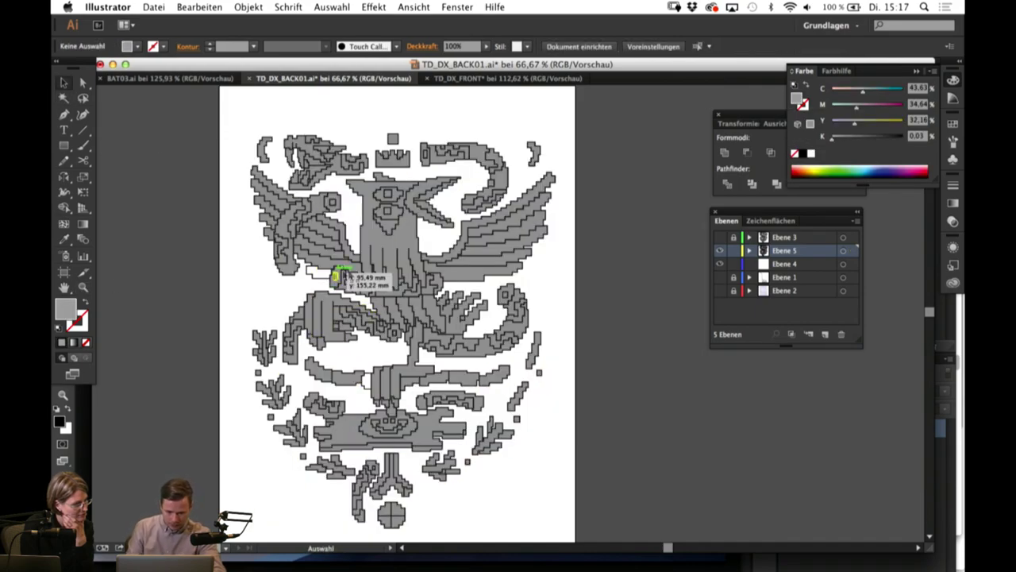
scroll(362, 341, "down", 2)
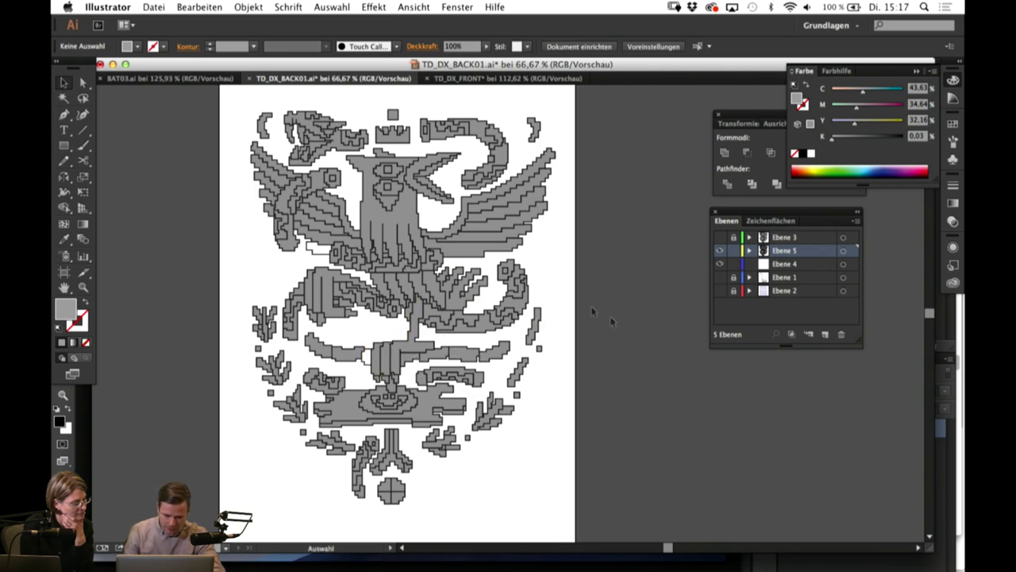
scroll(637, 356, "right", 2)
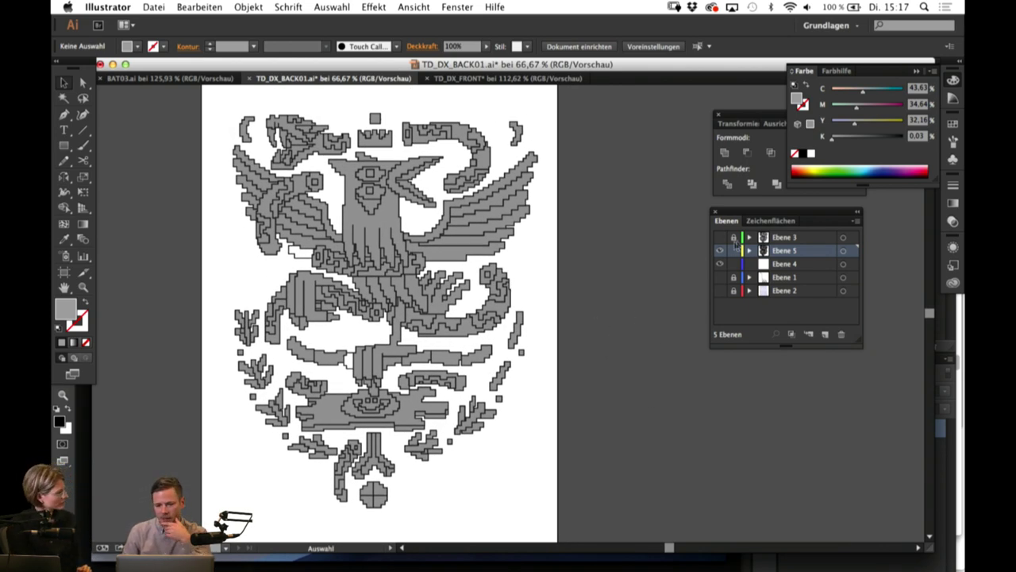
left_click(65, 99)
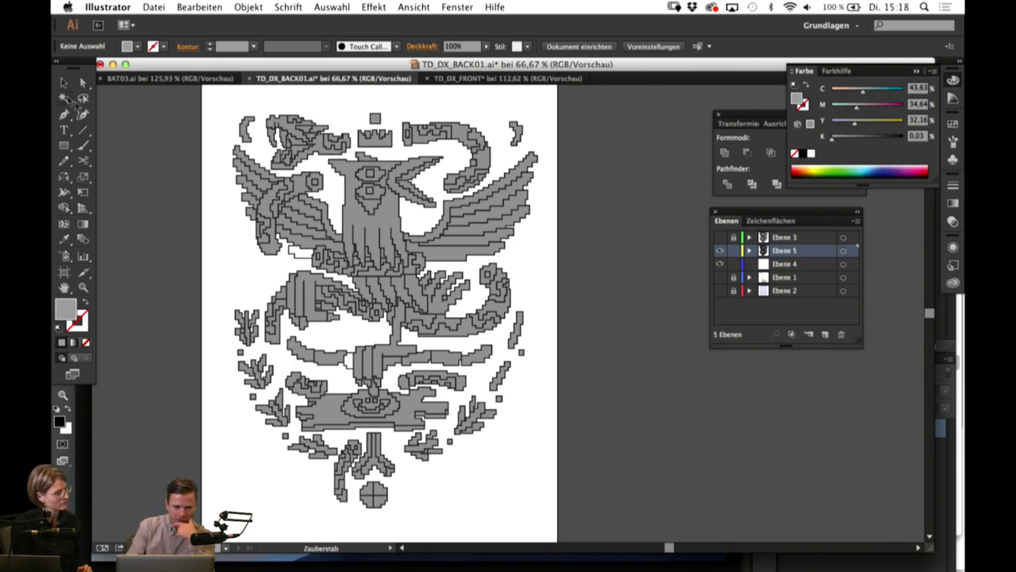
left_click(386, 194)
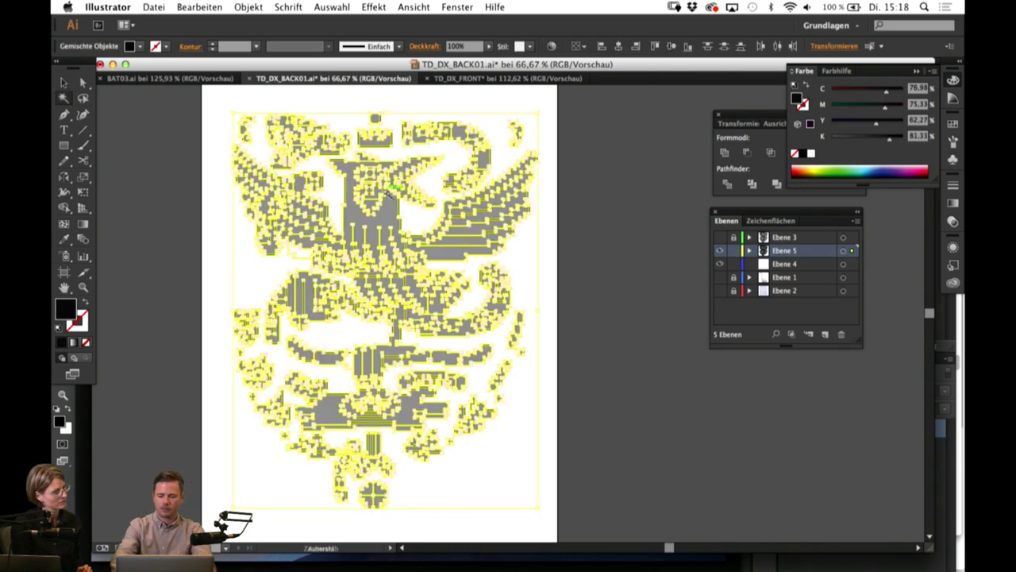
key("Delete")
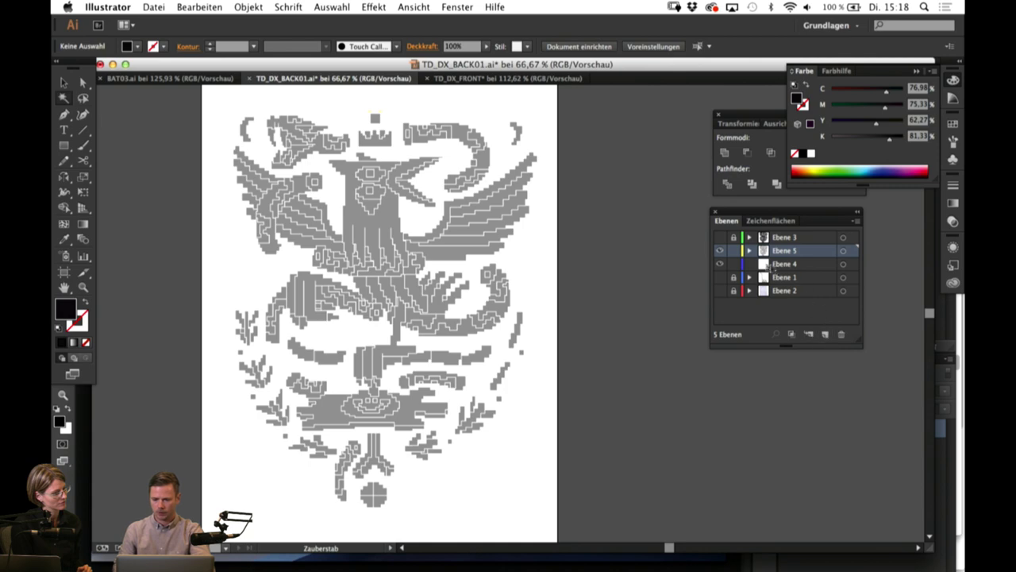
Step: Move layer Ebene 4 above Ebene 5, paste the cut outlines in place on it and lock the layer
left_click_drag(789, 269, 790, 246)
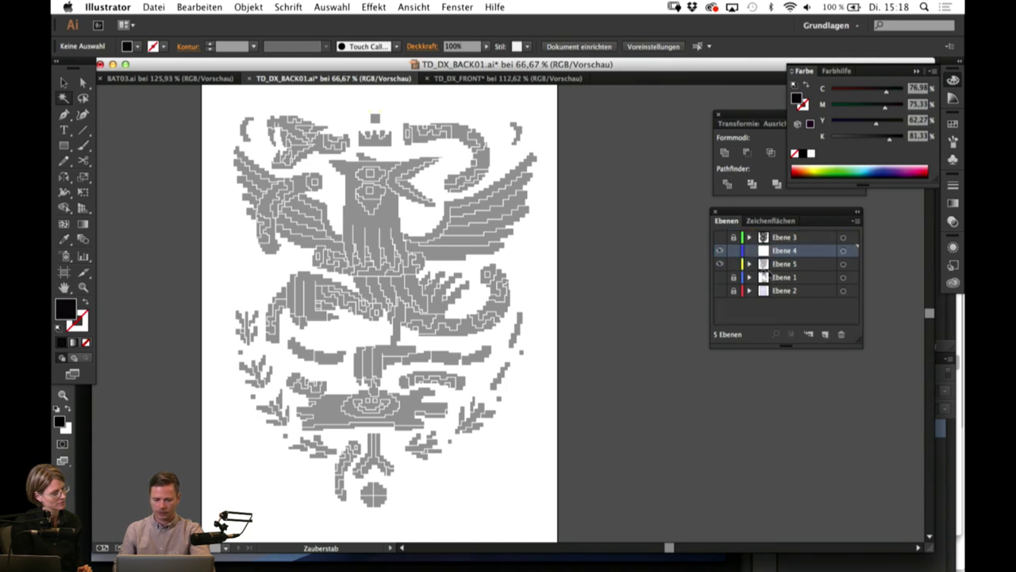
key("super+a")
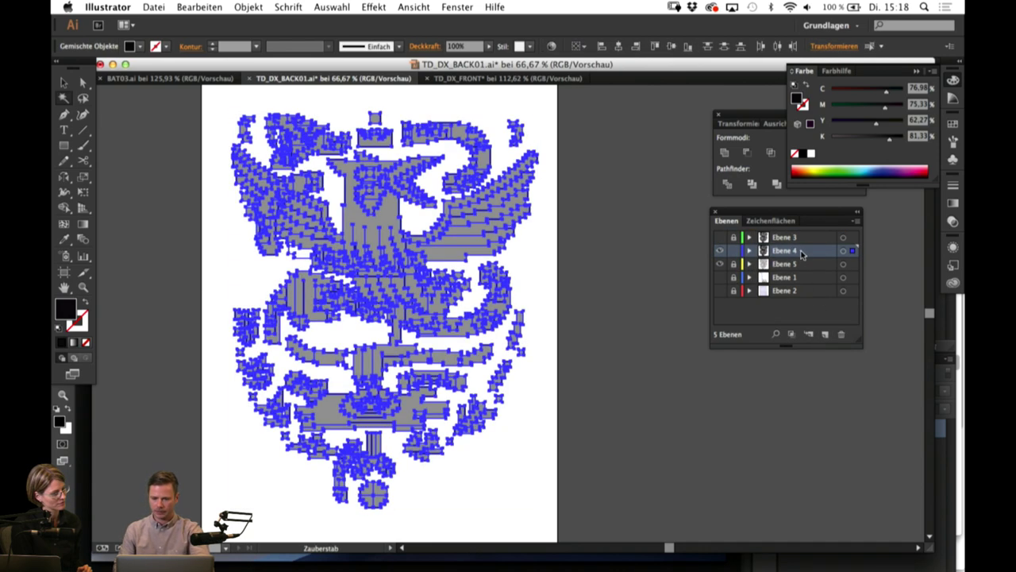
left_click(720, 251)
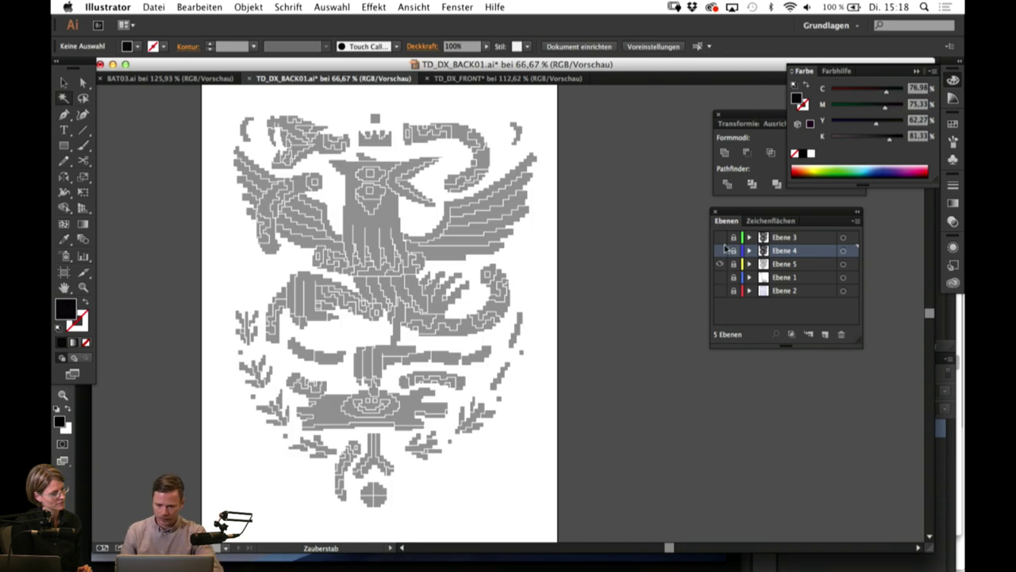
left_click(720, 251)
Step: Unlock layer Ebene 5 and fill the pointed beak area below the bird's eyes with the outlines' black using the Eyedropper
left_click(61, 82)
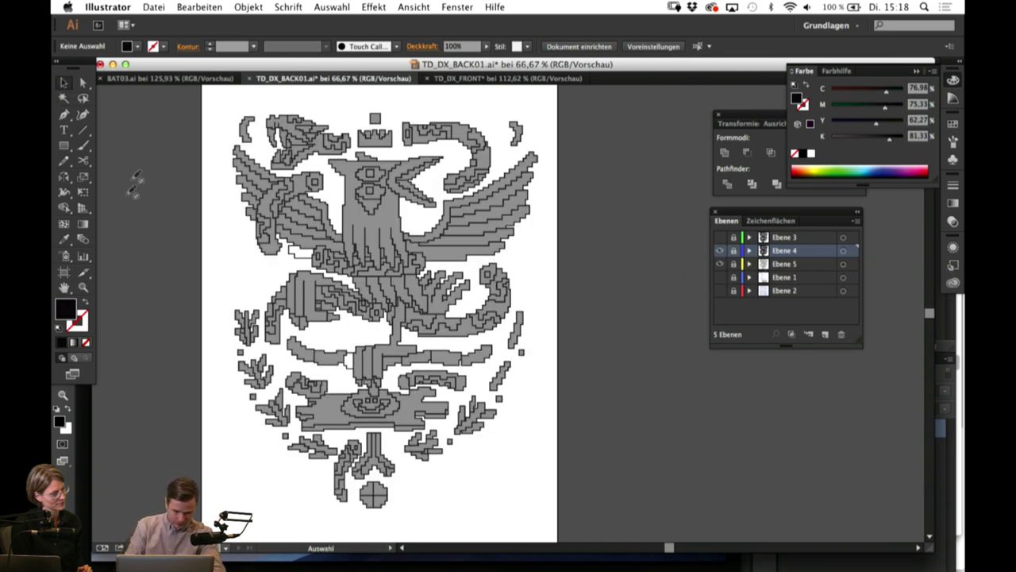
double_click(83, 288)
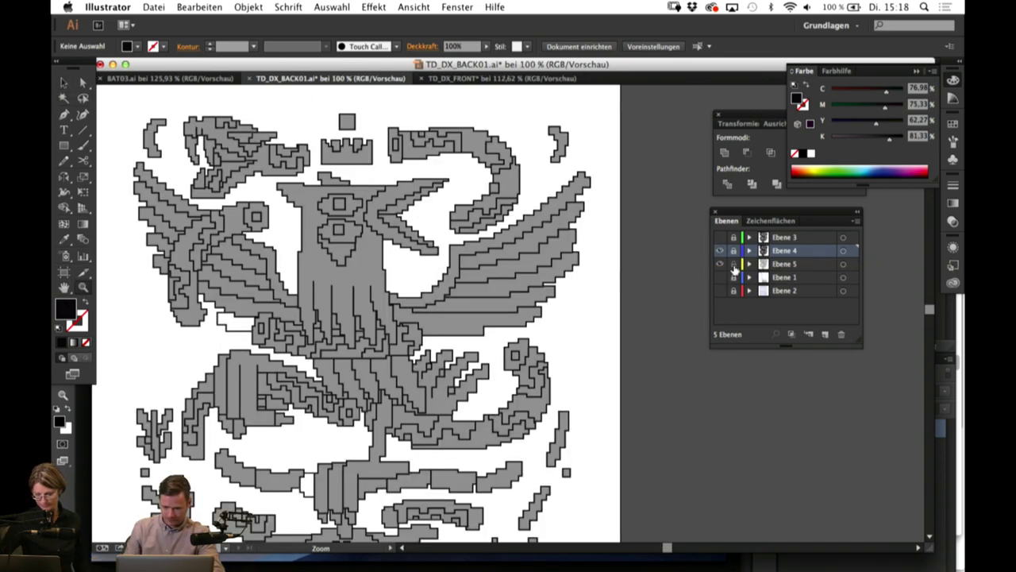
left_click(63, 81)
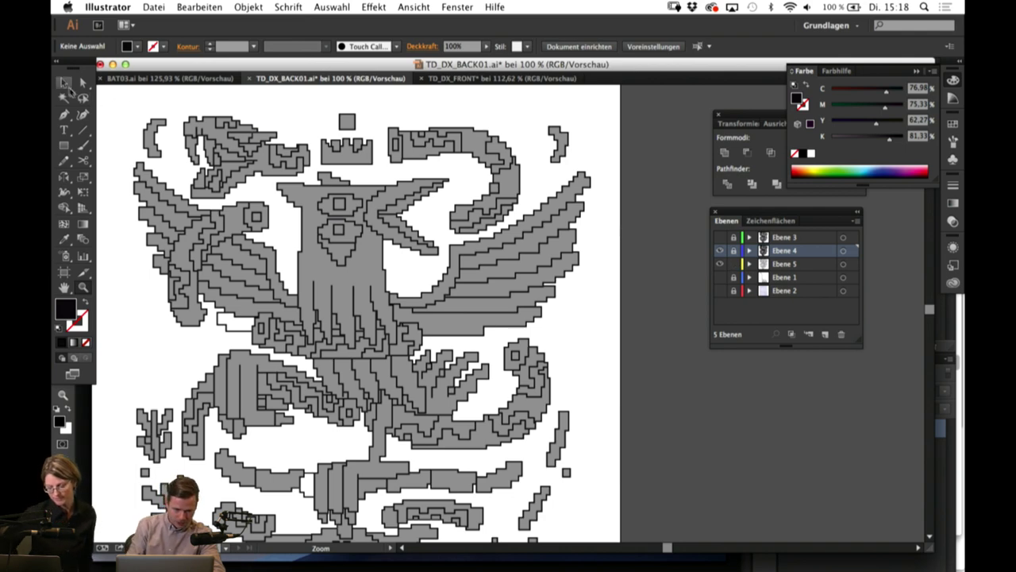
left_click(342, 253)
key("i")
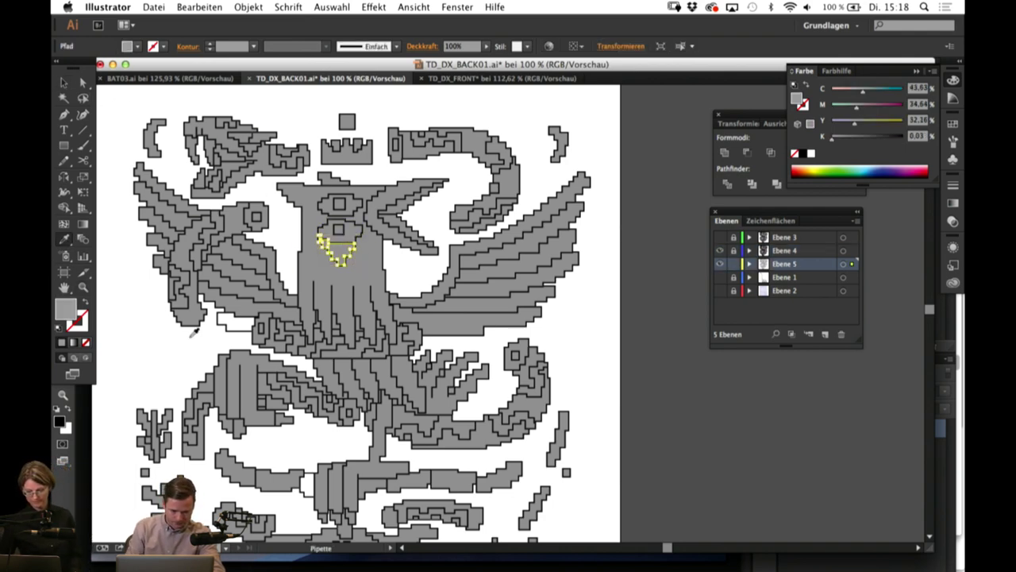
left_click(193, 322)
left_click(66, 83)
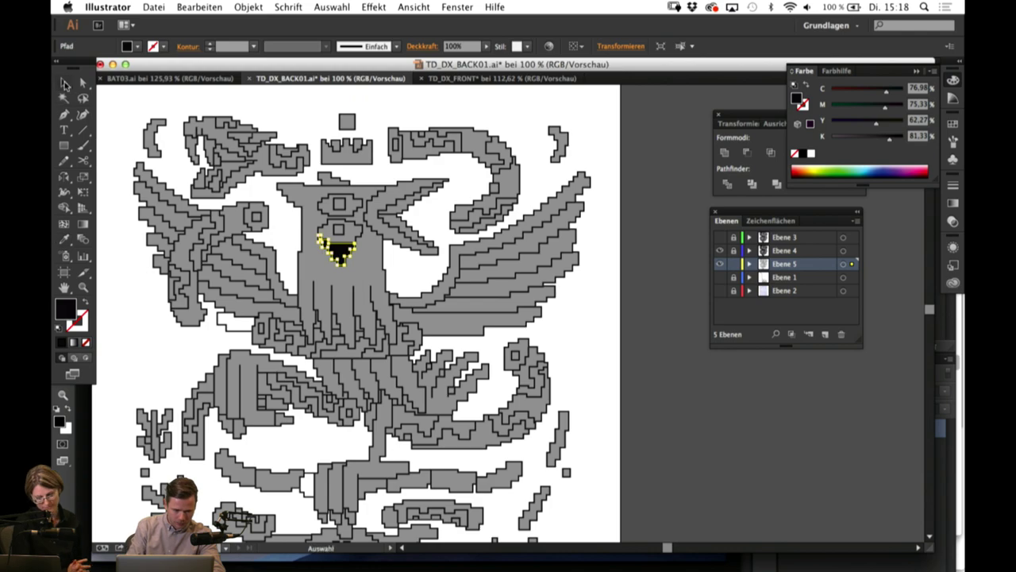
left_click(647, 381)
Step: Fill the square pupils of the bird's two eyes with the beak's black using the Eyedropper
scroll(654, 363, "down", 3)
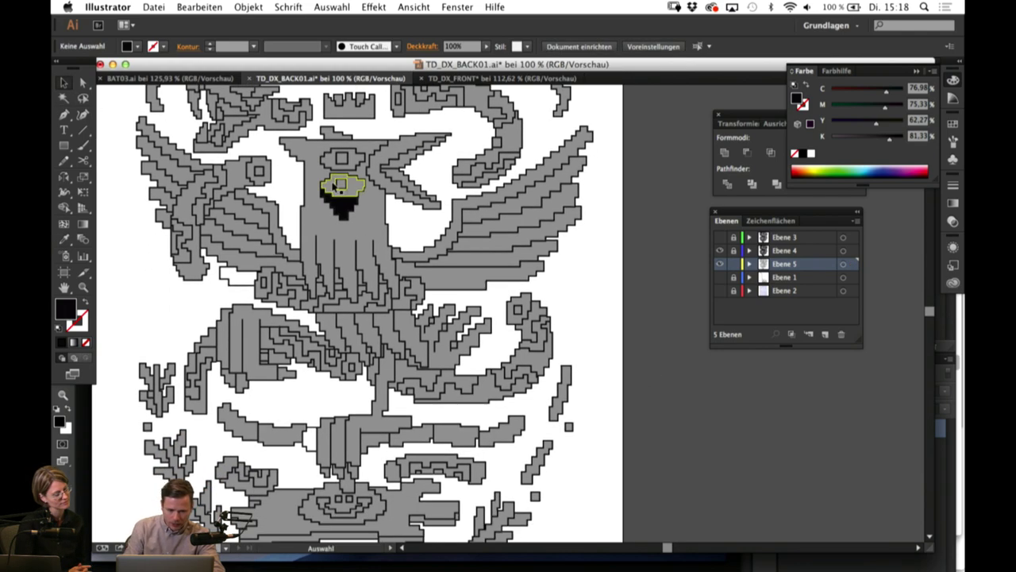
left_click(340, 185)
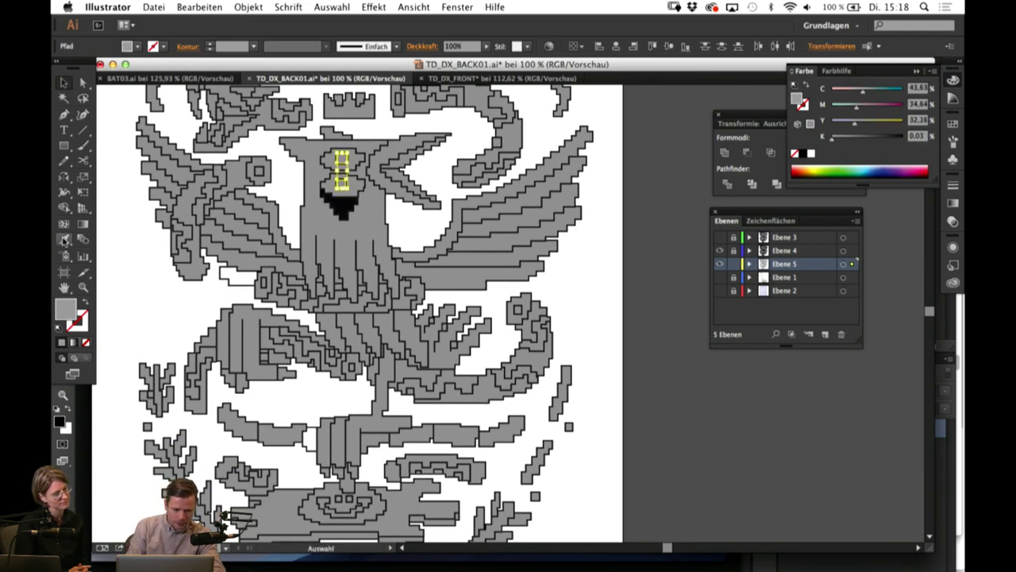
left_click(65, 240)
left_click(341, 207)
left_click(65, 83)
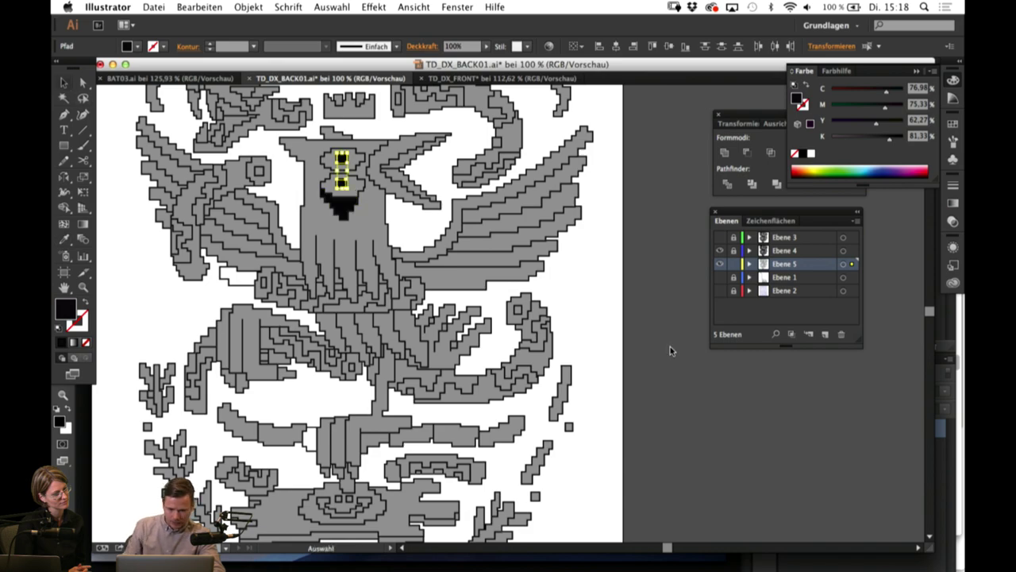
left_click(670, 346)
Step: Fill the mouth and both eyes of the small face on the log with the beak's black
scroll(671, 346, "down", 5)
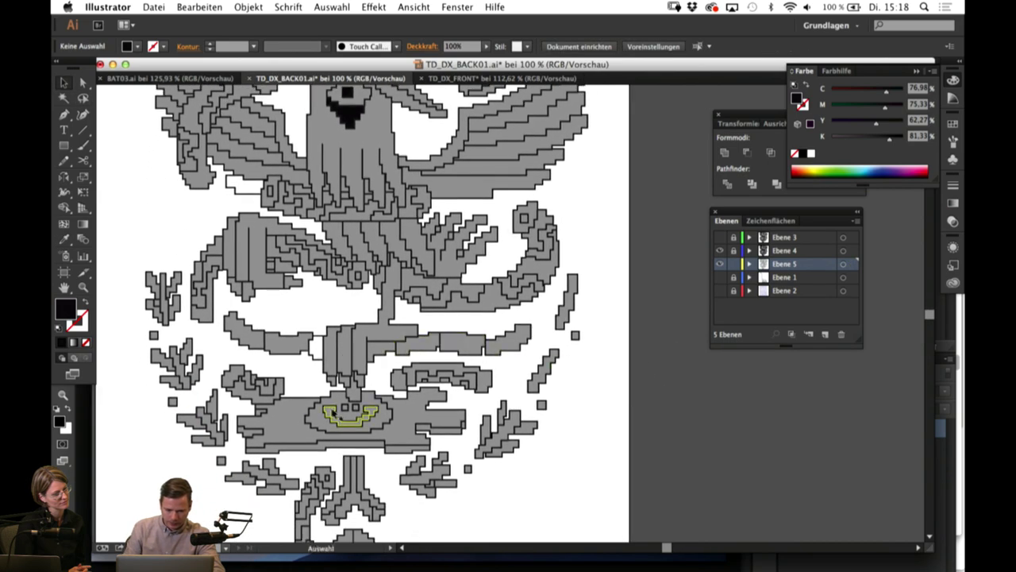
left_click(330, 412)
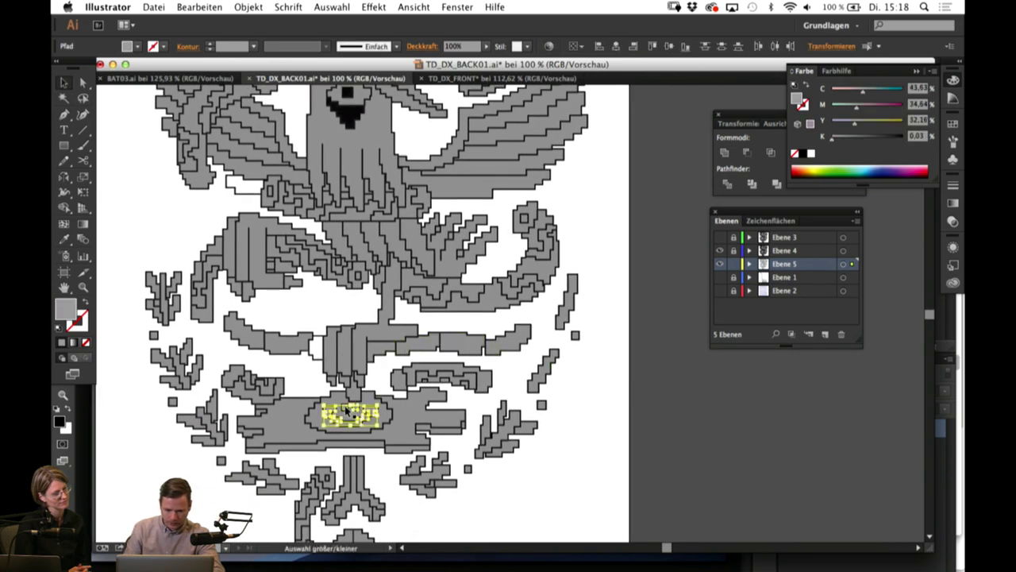
left_click(66, 239)
left_click(353, 104)
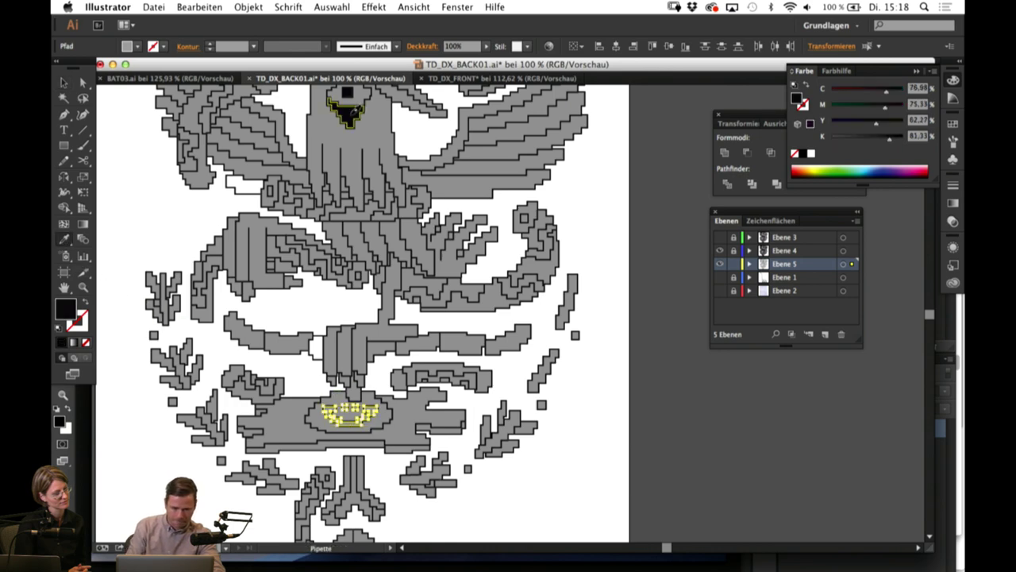
key("v")
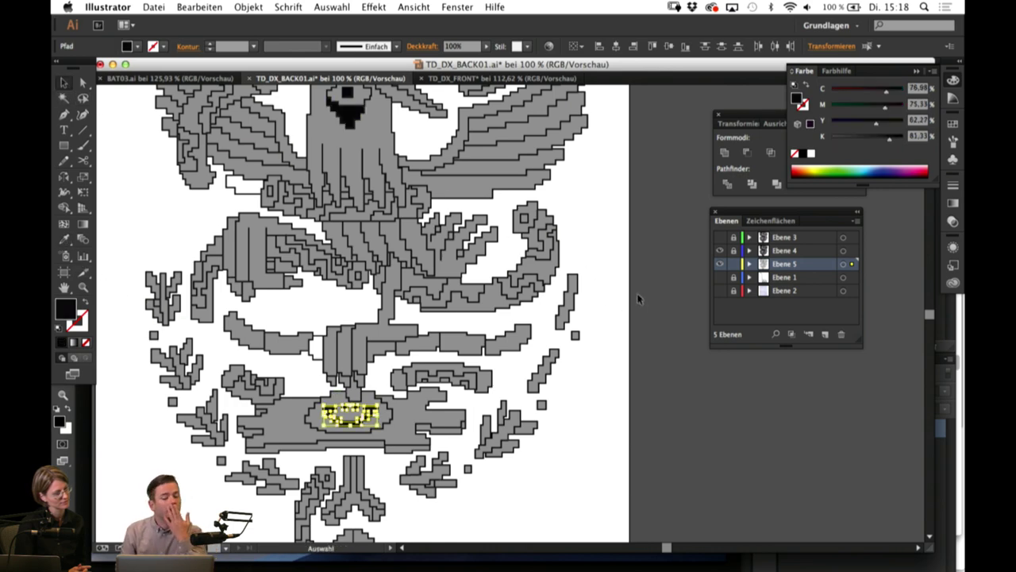
left_click(673, 264)
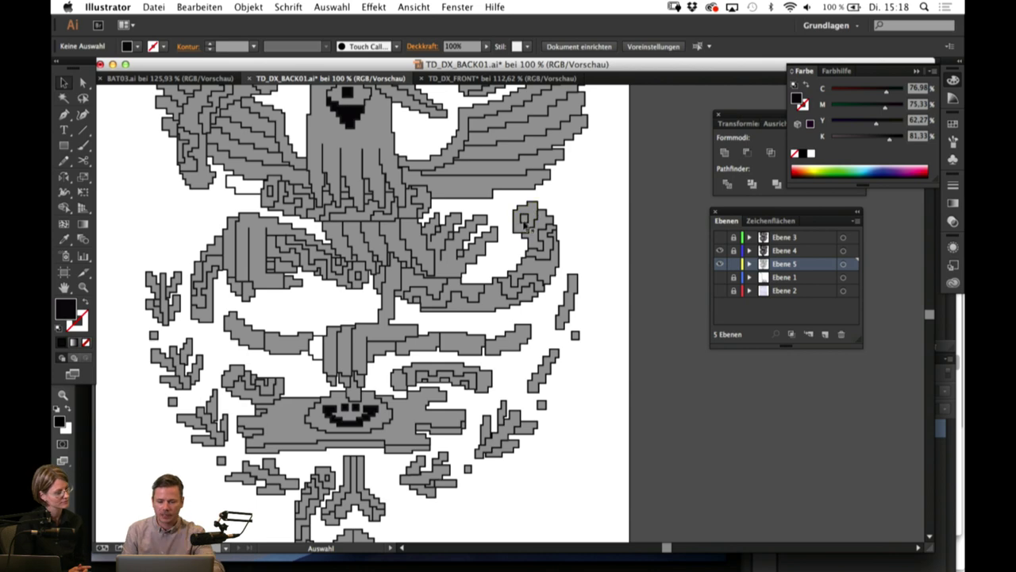
Step: Select the zigzag pattern areas along the lower snake's curve and its far end, and fill them with the face's black
left_click(524, 217)
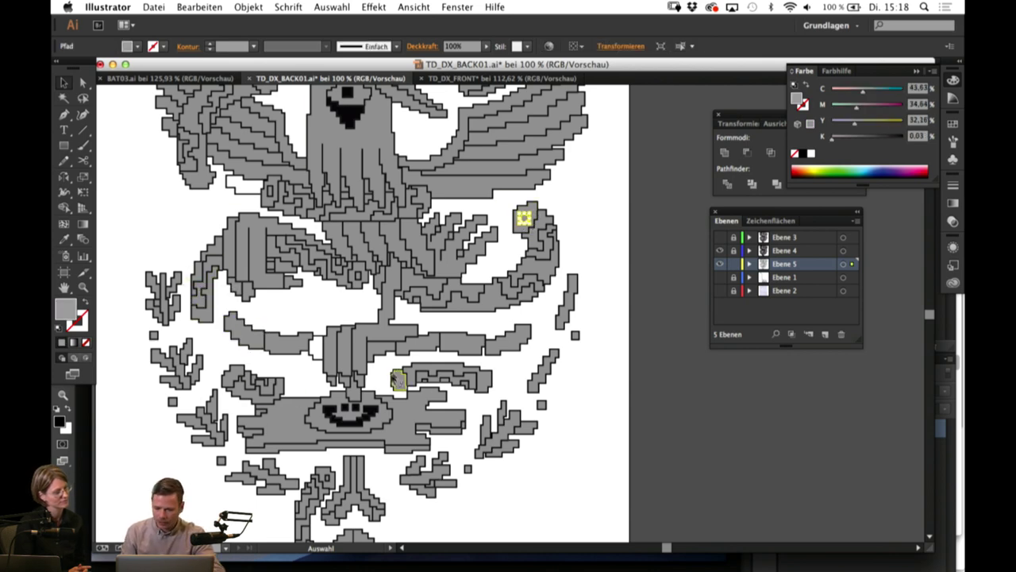
left_click(666, 266)
scroll(651, 256, "up", 2)
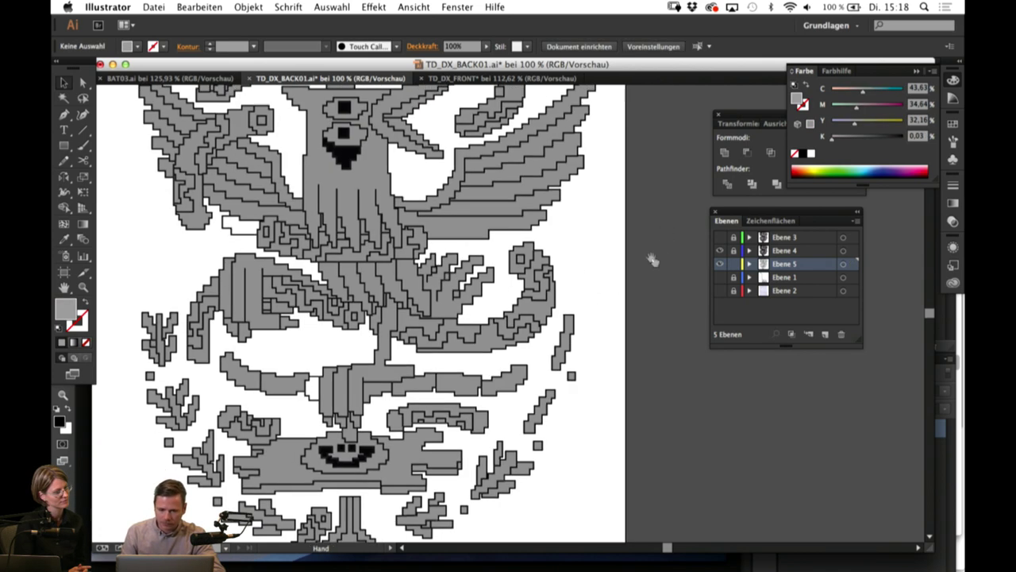
left_click(546, 291)
left_click(515, 327, "shift")
left_click(467, 330, "shift")
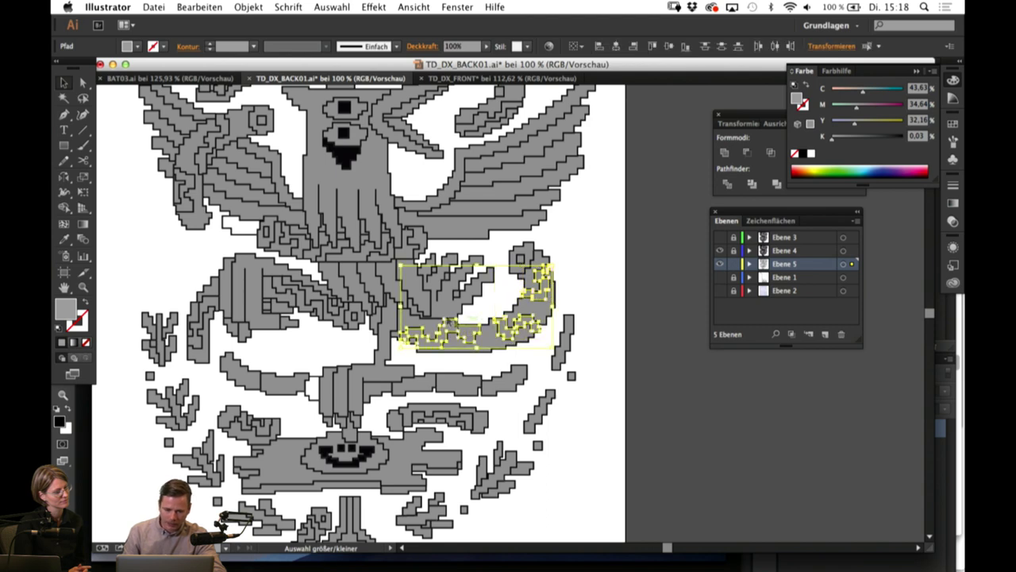
left_click(201, 321, "shift")
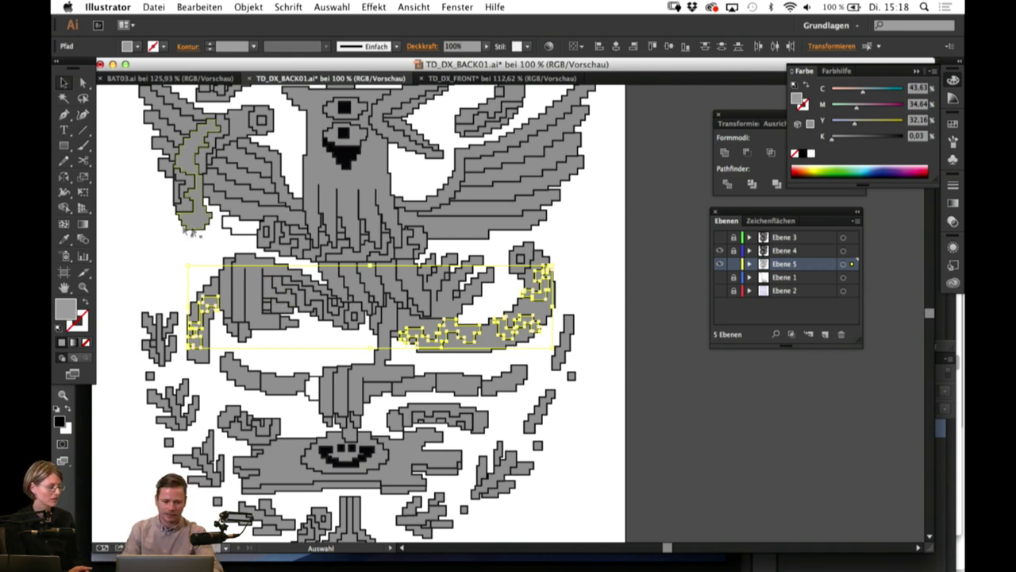
left_click(64, 241)
left_click(345, 461)
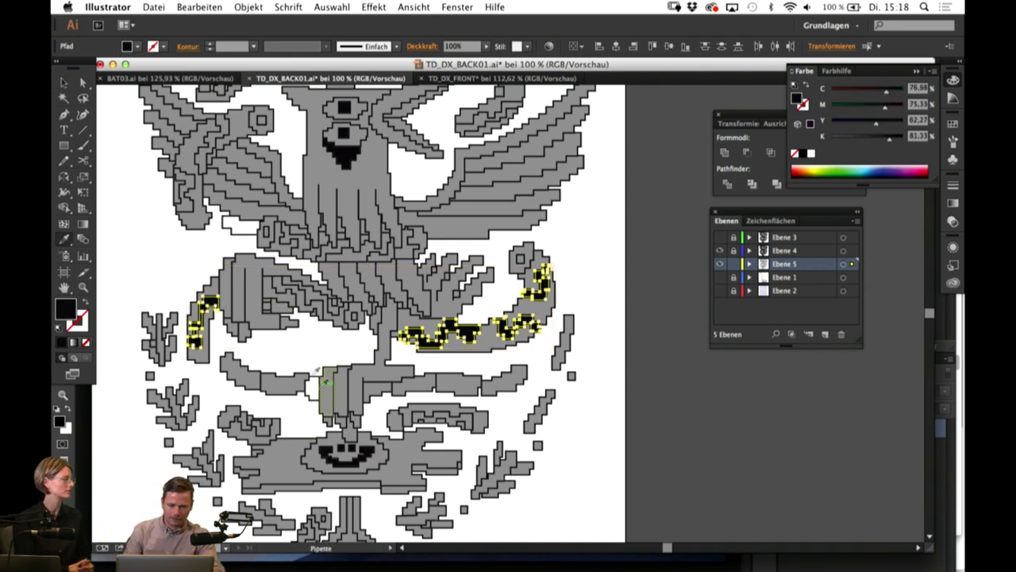
left_click(65, 83)
left_click(669, 300)
Step: Fill the zigzag pattern areas of the snake parts over the left wing and beside the crown with the same black
left_click_drag(635, 241, 641, 284)
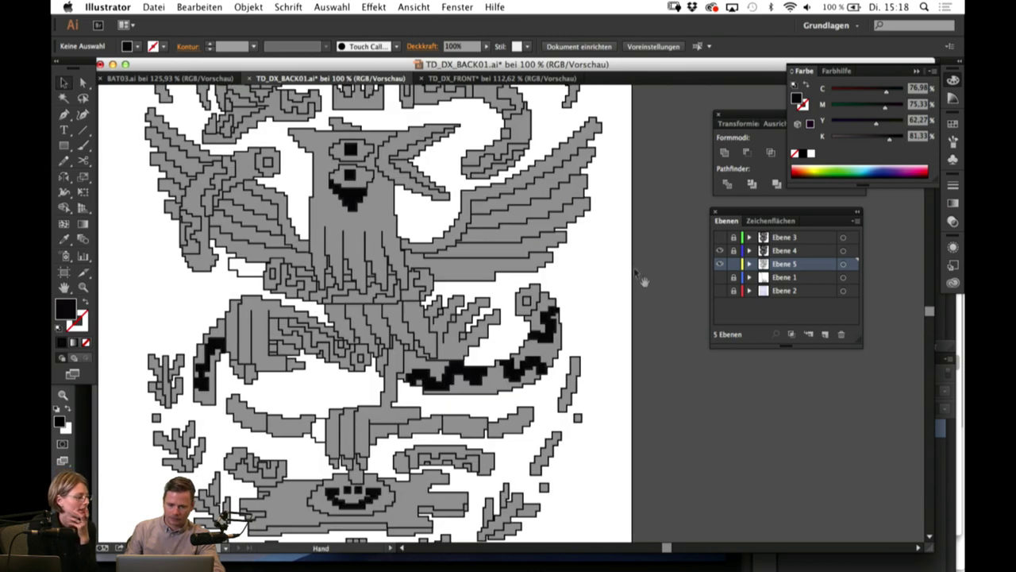
left_click_drag(647, 242, 648, 290)
left_click(226, 239)
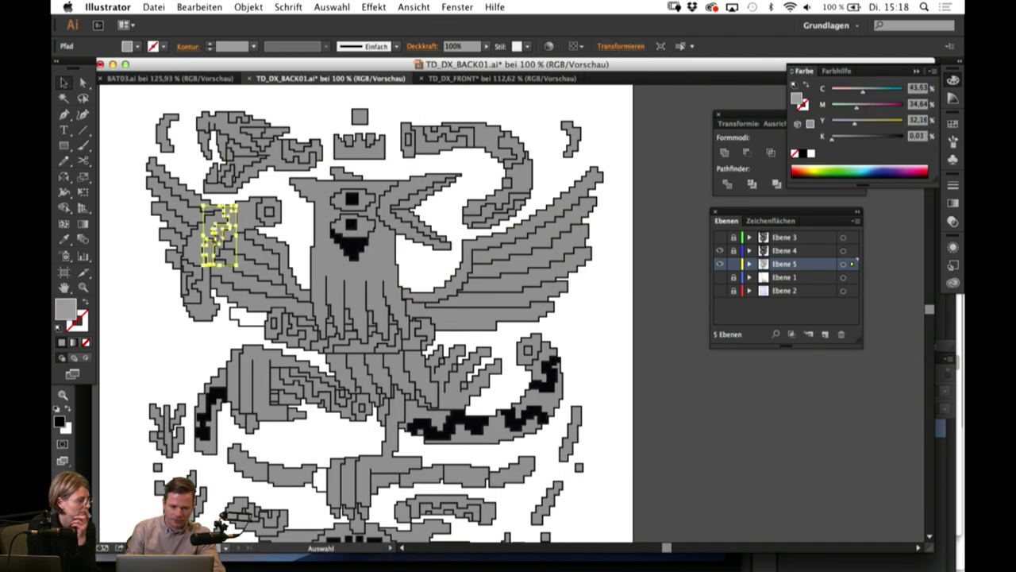
left_click(195, 301, "shift")
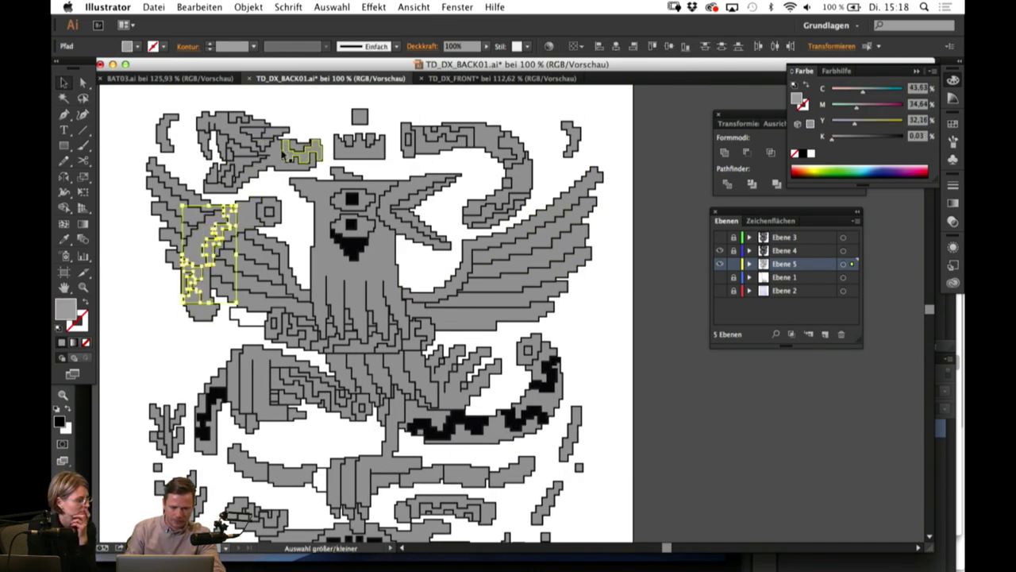
left_click(475, 138, "shift")
left_click(516, 151, "shift")
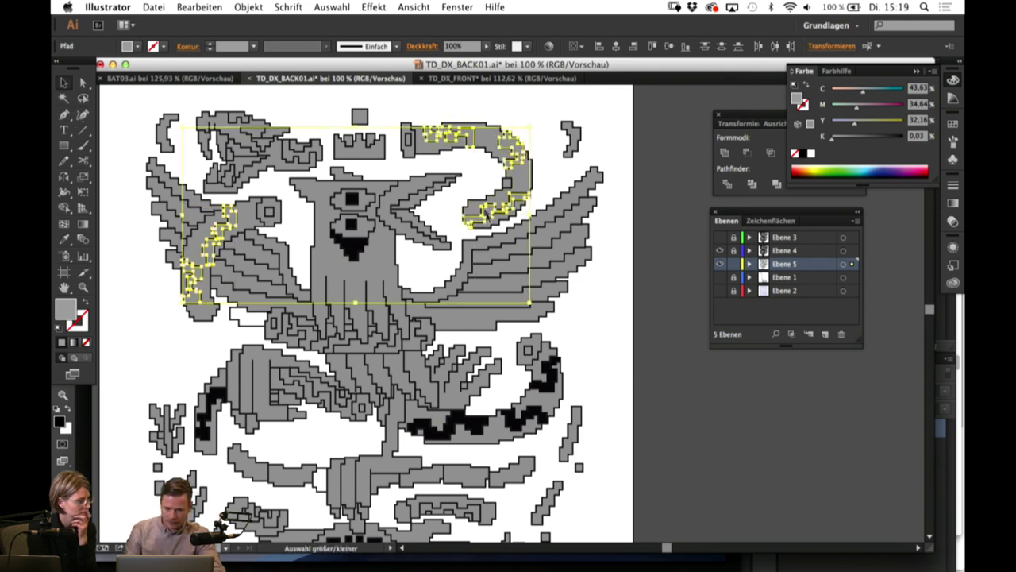
key("i")
left_click(213, 397)
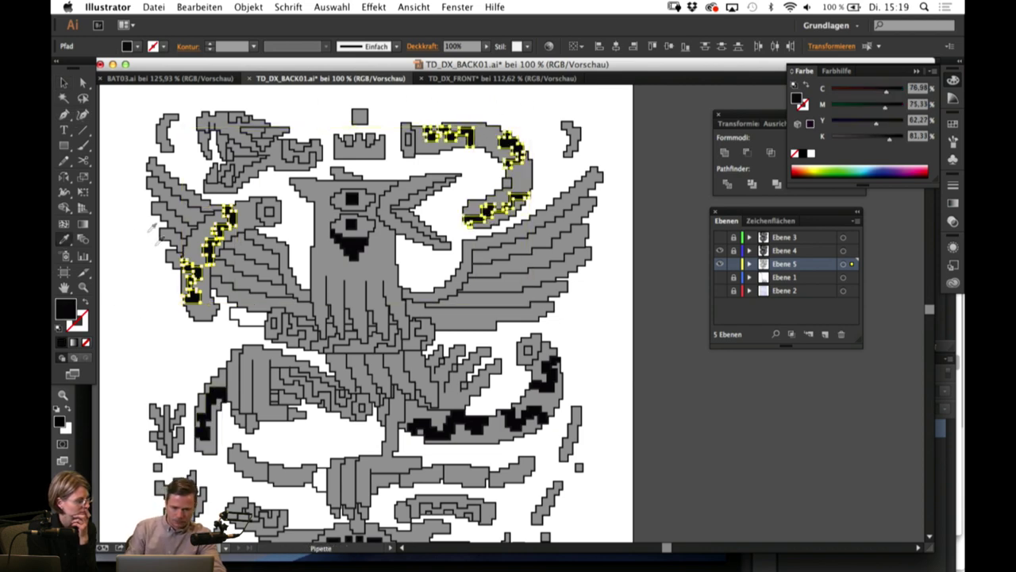
left_click(65, 83)
left_click(674, 350)
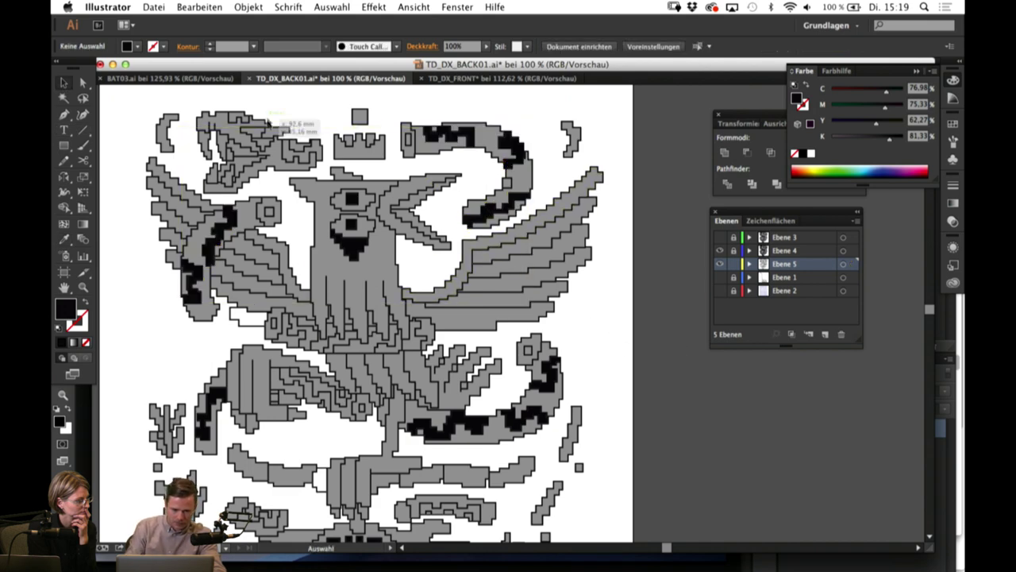
Step: Fill the small area at the back of the snake's head with the snake pattern's black using the Eyedropper
left_click(264, 145)
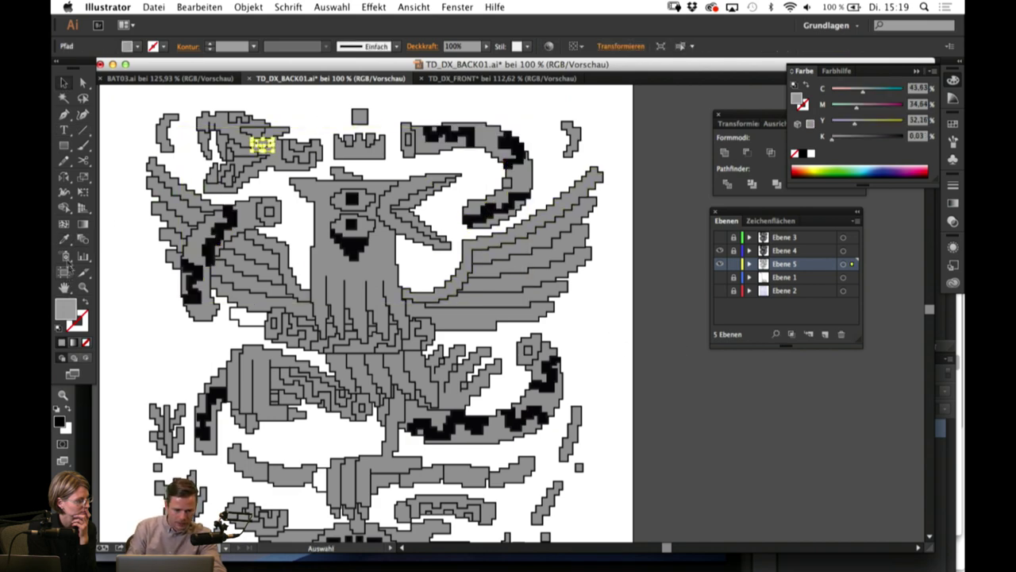
left_click(66, 241)
left_click(208, 238)
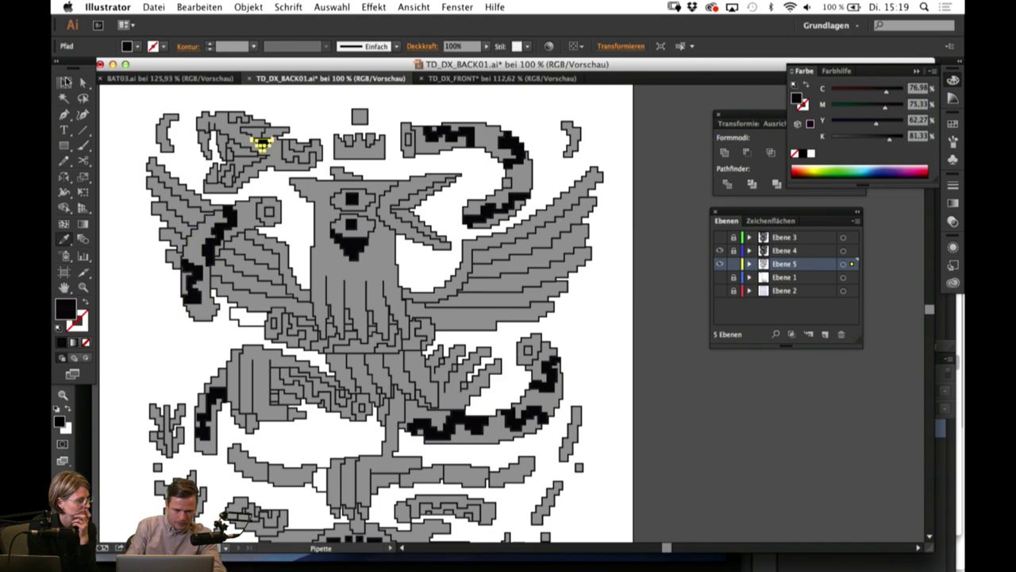
Step: Fill the zigzag pattern areas of the two snake pieces just above the log with the snake pattern's black
key("v")
left_click(681, 411)
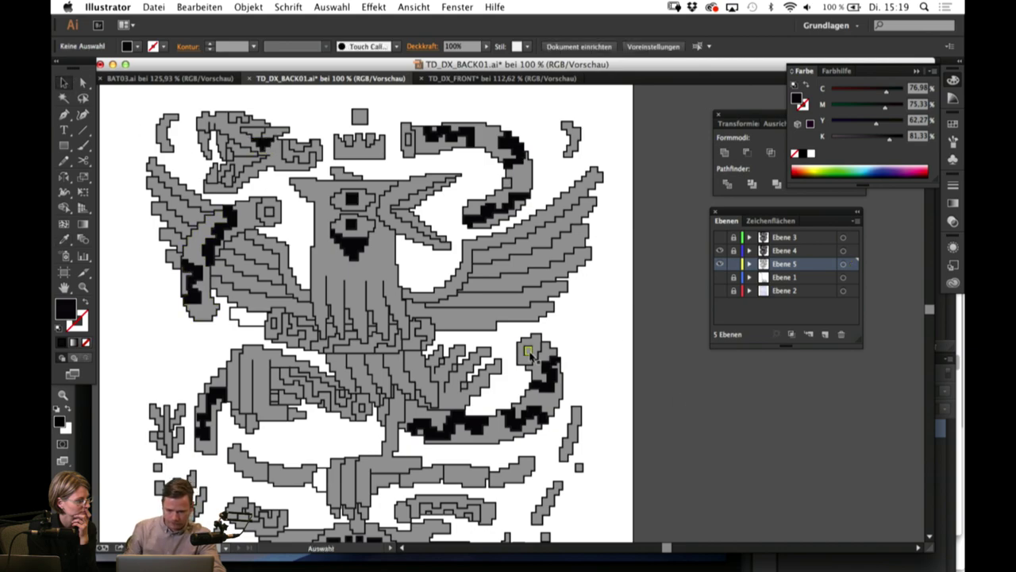
scroll(670, 413, "down", 5)
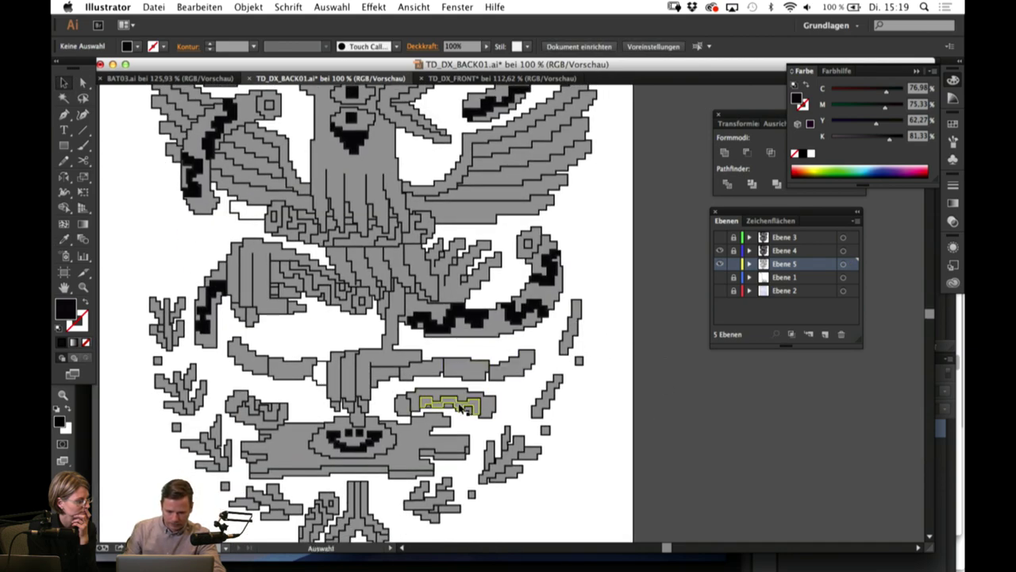
left_click(459, 407)
left_click(262, 409, "shift")
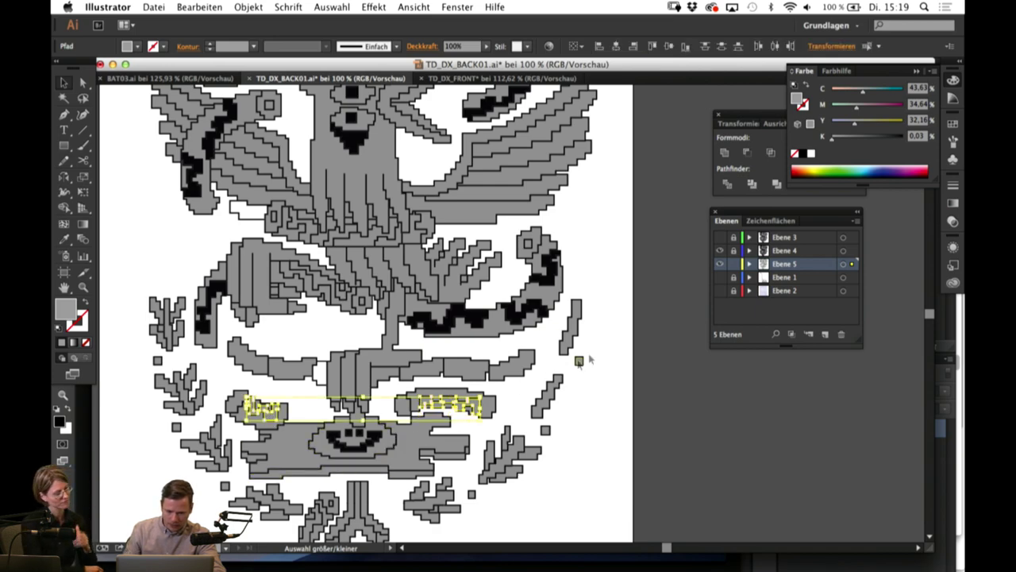
scroll(587, 360, "up", 5)
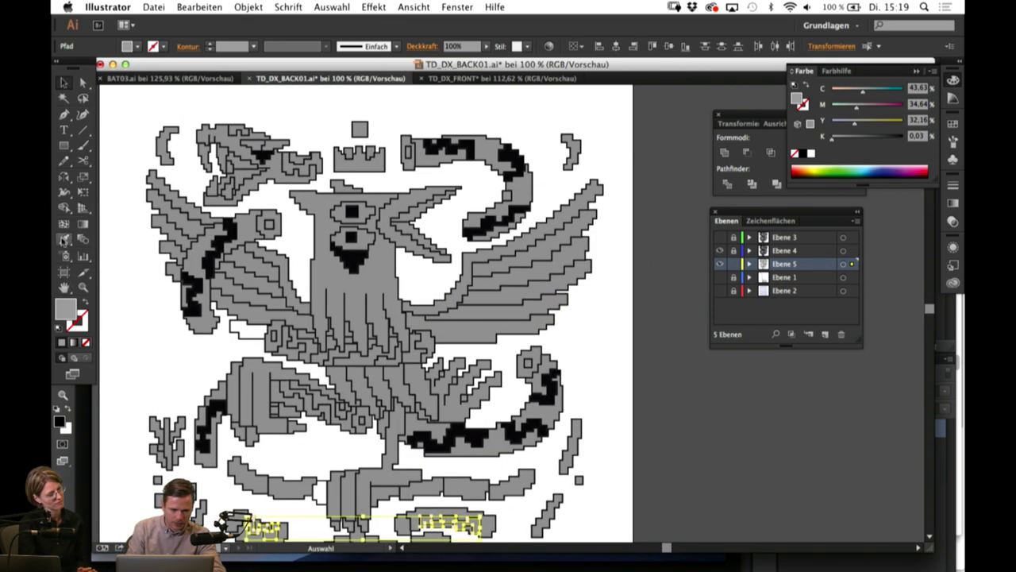
left_click(64, 241)
left_click(217, 242)
left_click(65, 82)
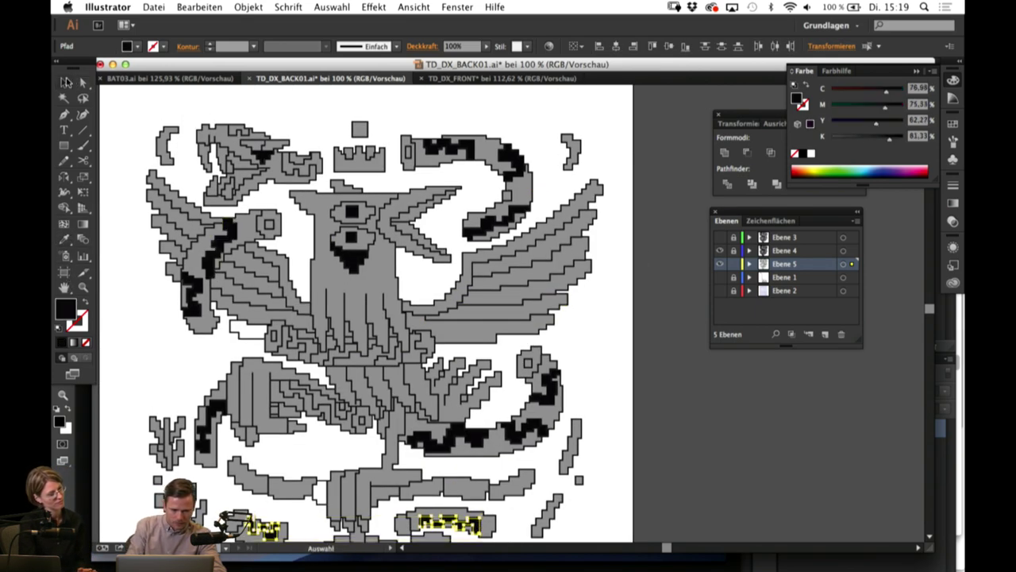
left_click(643, 431)
Step: Fill the jagged area in the snake head's lower jaw with the beak's black using the Eyedropper
scroll(680, 443, "down", 2)
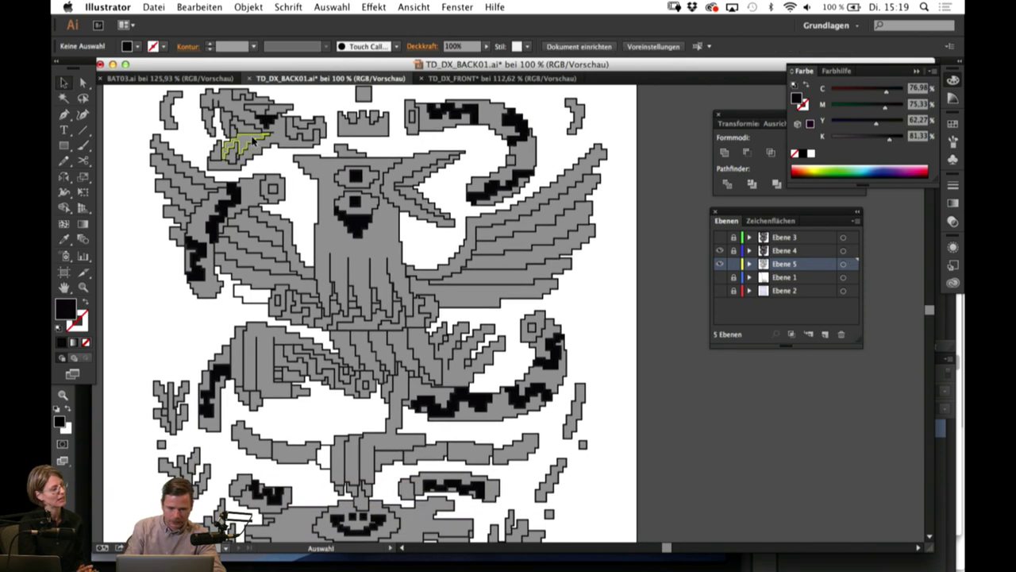
left_click(254, 140)
left_click(64, 239)
left_click(341, 208)
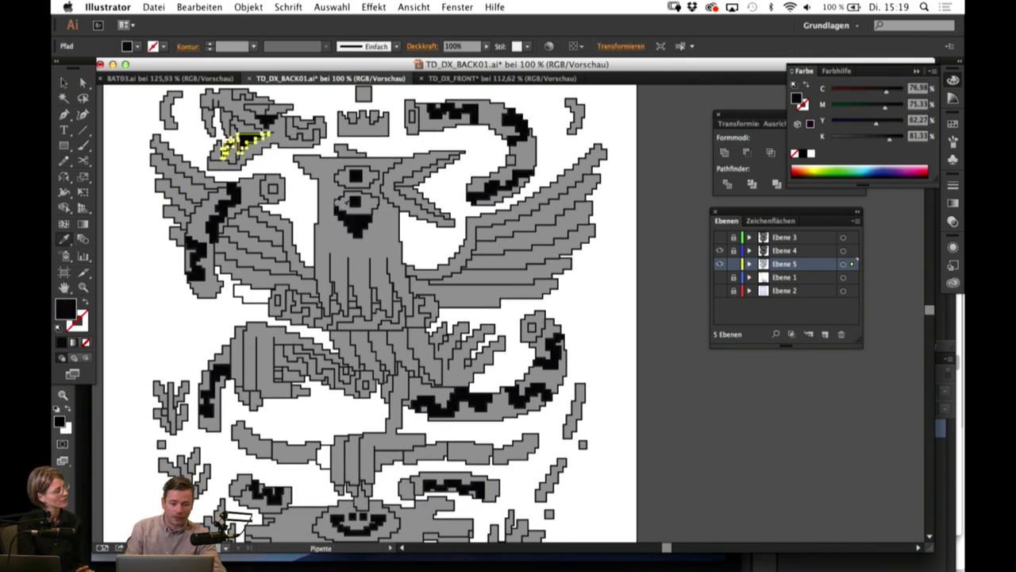
key("v")
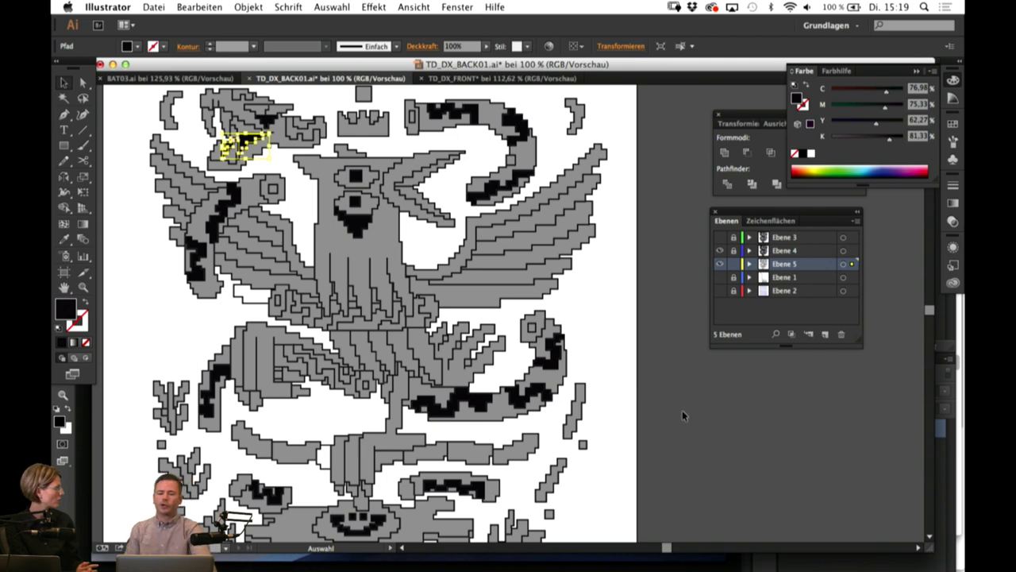
left_click(657, 415)
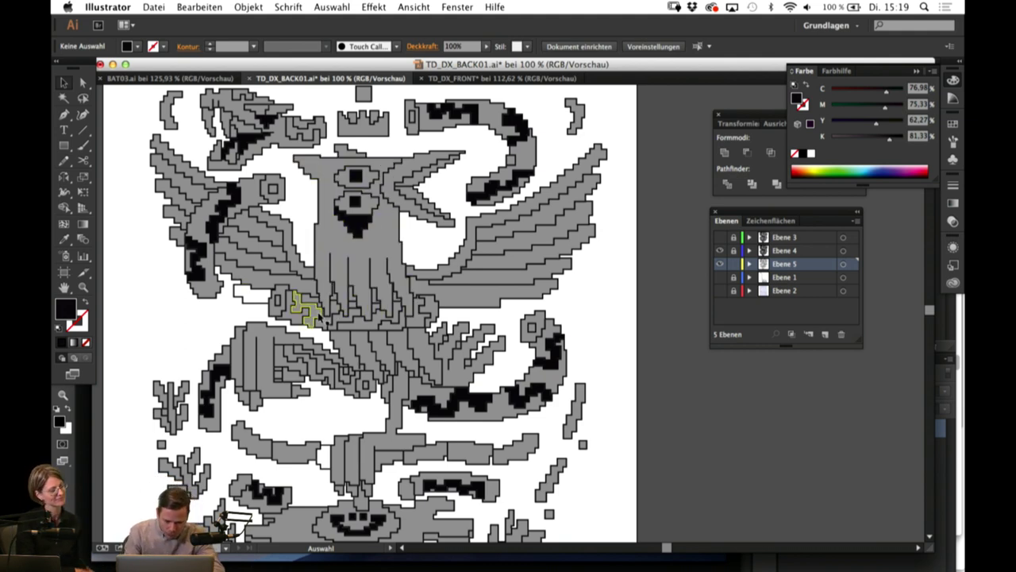
Step: Select the zigzag areas of the snake part across the bird's belly and fill them with the snake pattern's black
left_click(306, 309)
left_click(342, 321, "shift")
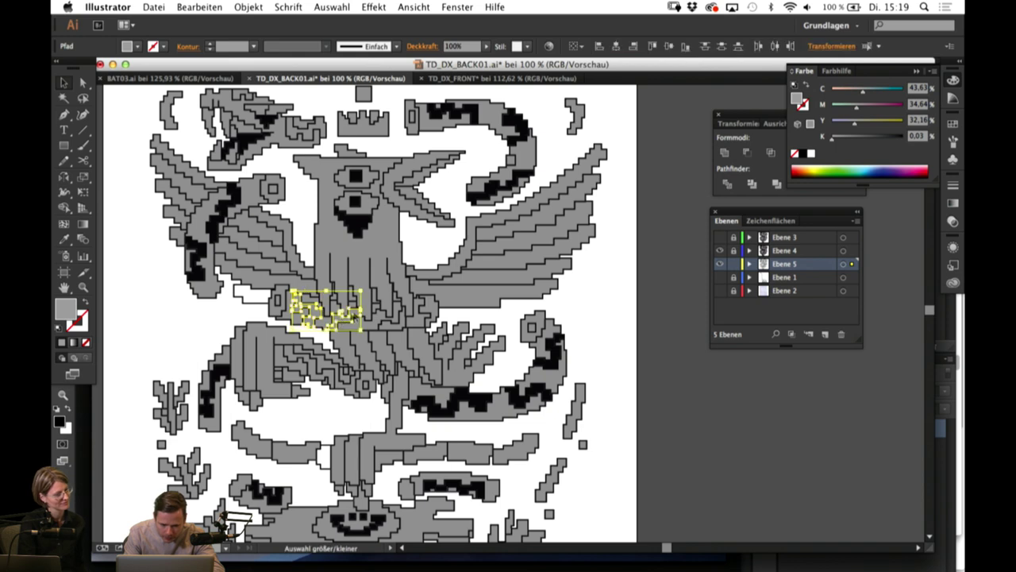
left_click(381, 312, "shift")
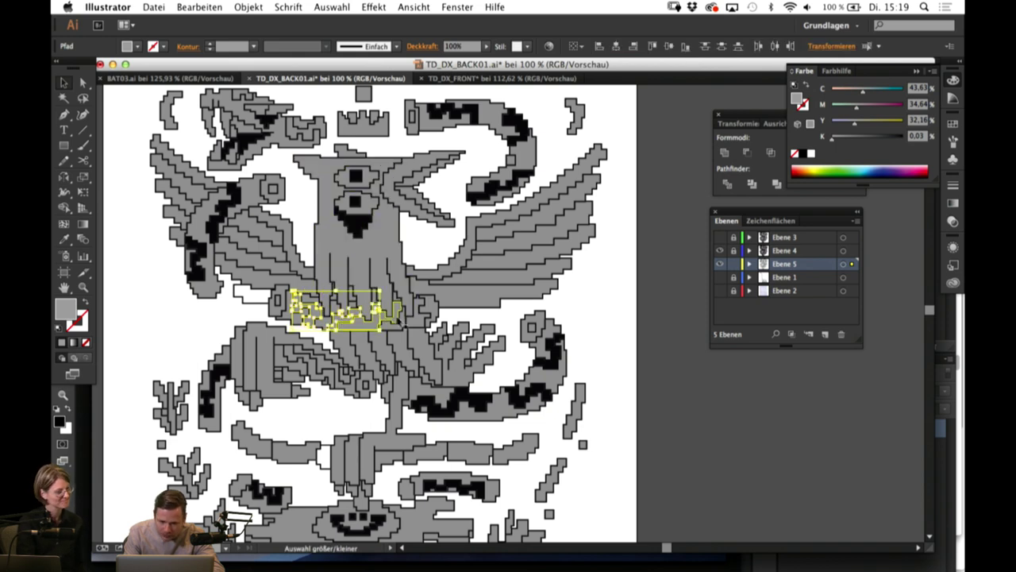
left_click(435, 312, "shift")
left_click(60, 245)
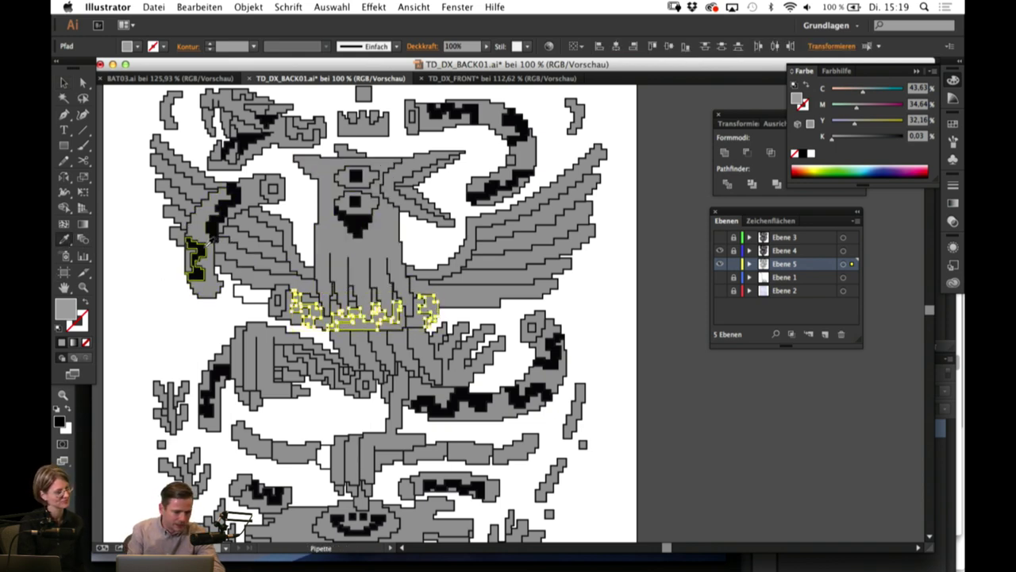
left_click(198, 253)
left_click(676, 380)
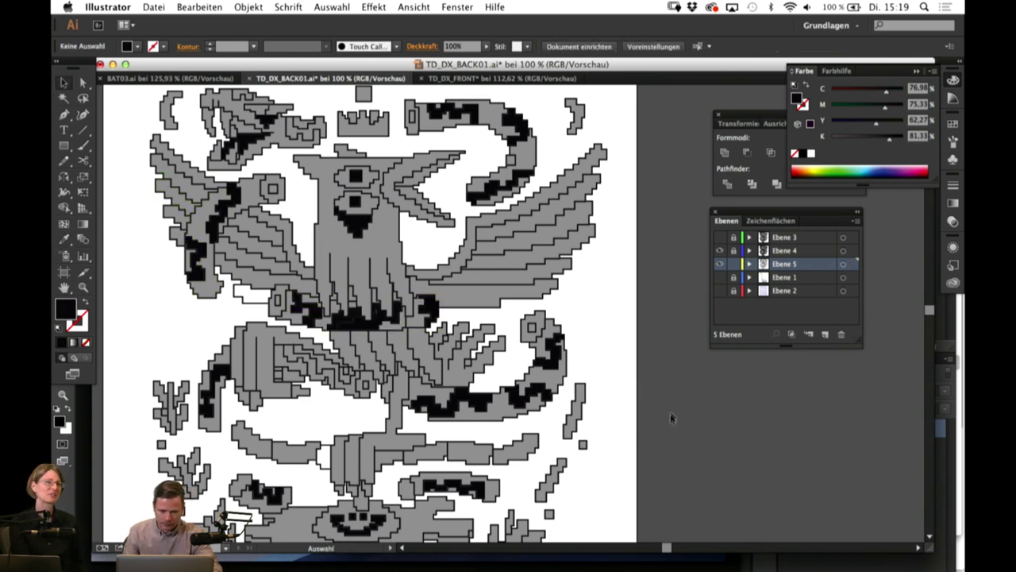
Step: Recolour the large area along the lower edge of the belly snake with the figure's grey using the Eyedropper
scroll(672, 390, "down", 3)
left_click(363, 294)
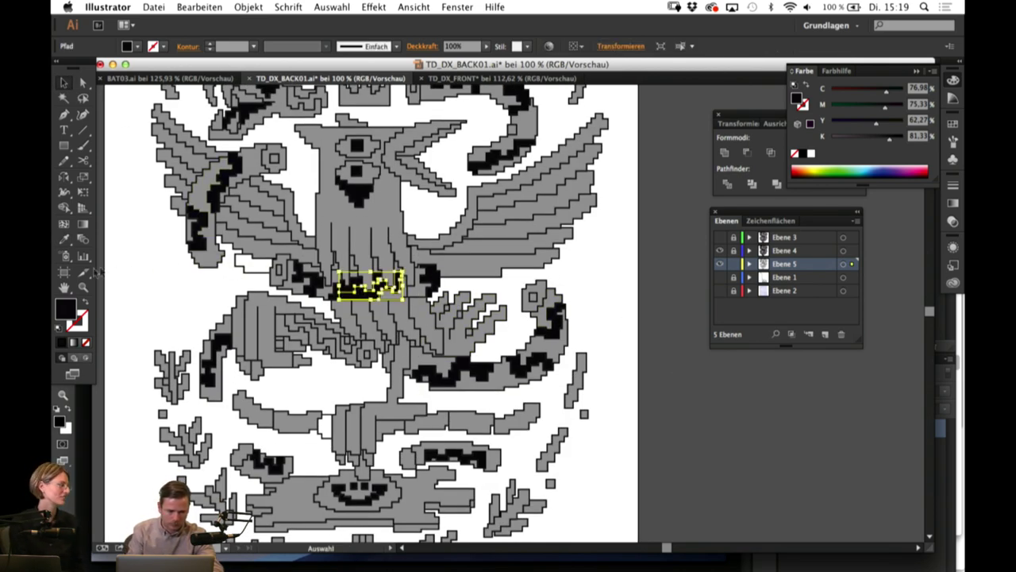
key("i")
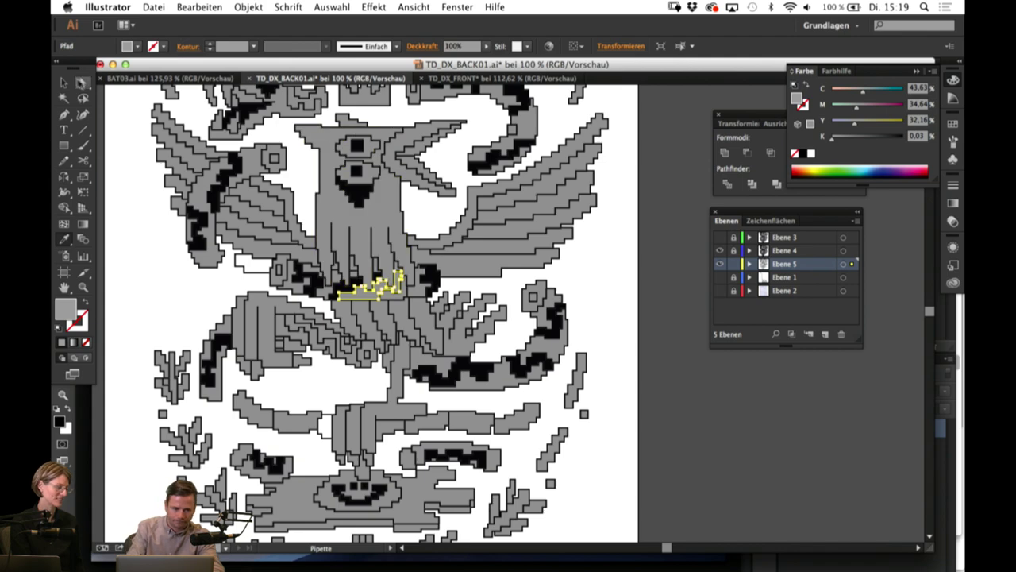
left_click(64, 82)
left_click(679, 442)
key("space")
left_click_drag(679, 443, 672, 424)
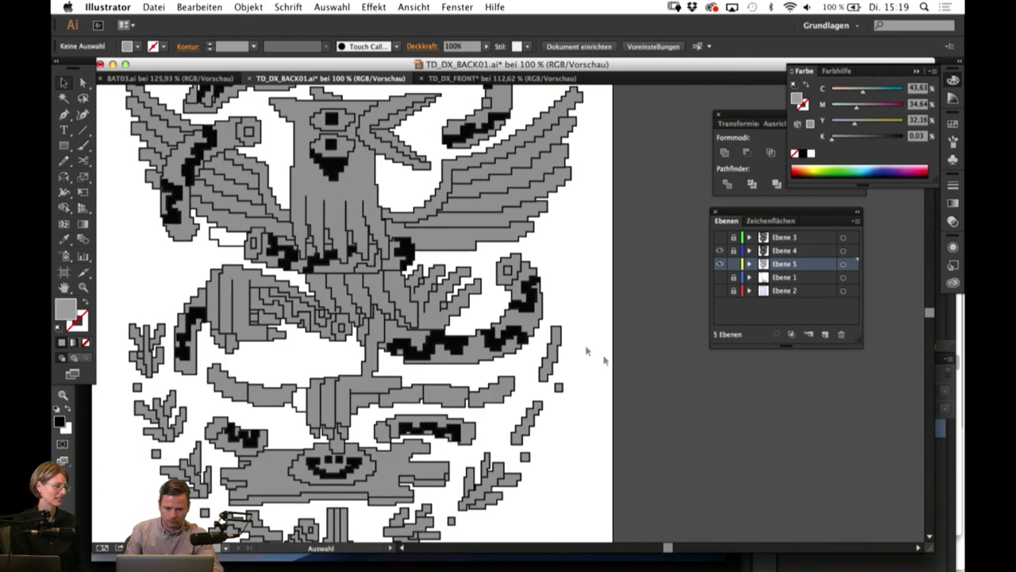
Step: Fill the small remaining zigzag area of the belly snake, beside its black end piece, with the snake pattern's black
left_click(366, 259)
left_click(64, 239)
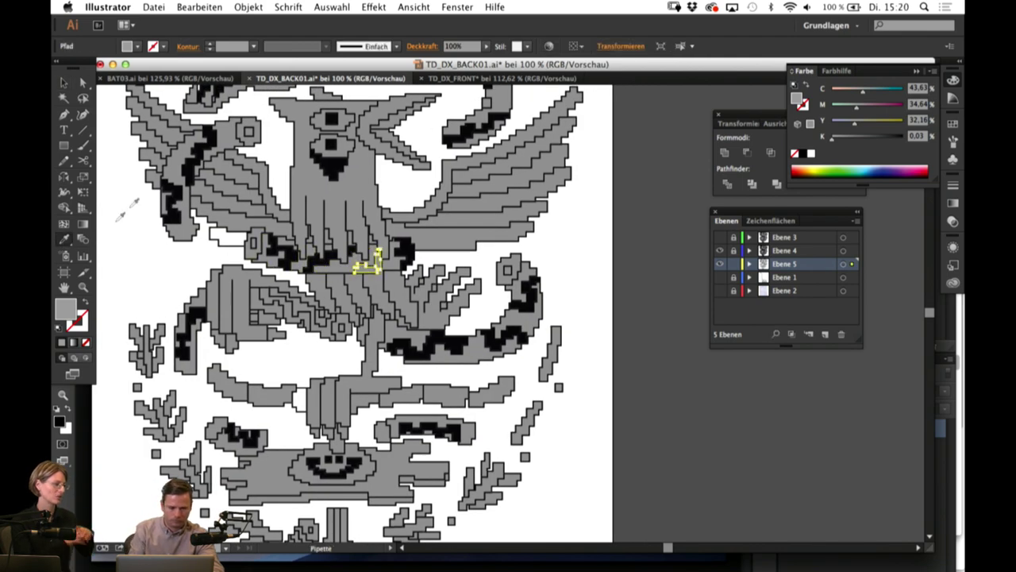
left_click(173, 202)
key("v")
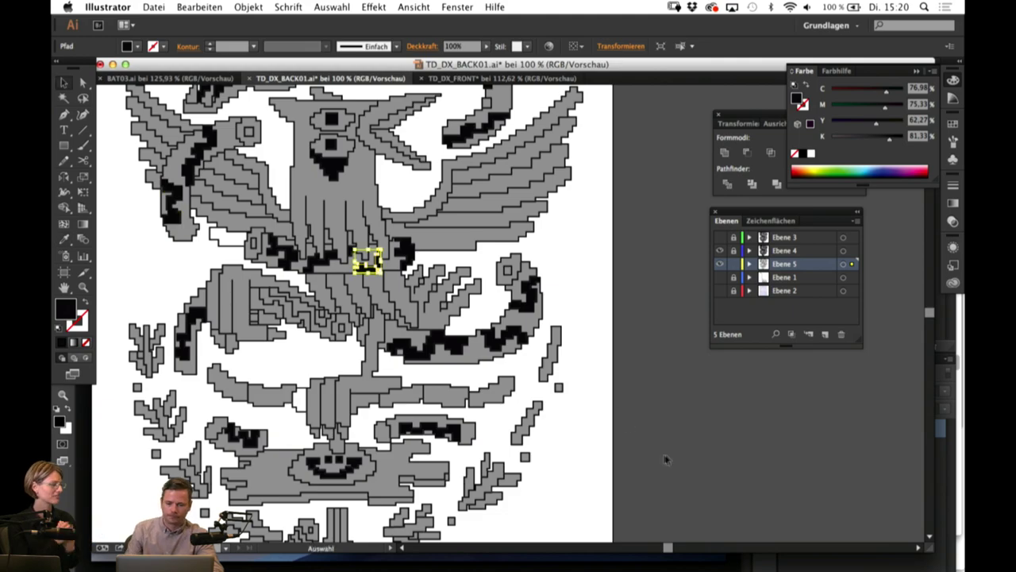
left_click(659, 466)
scroll(635, 381, "down", 3)
key("space")
scroll(468, 442, "down", 3)
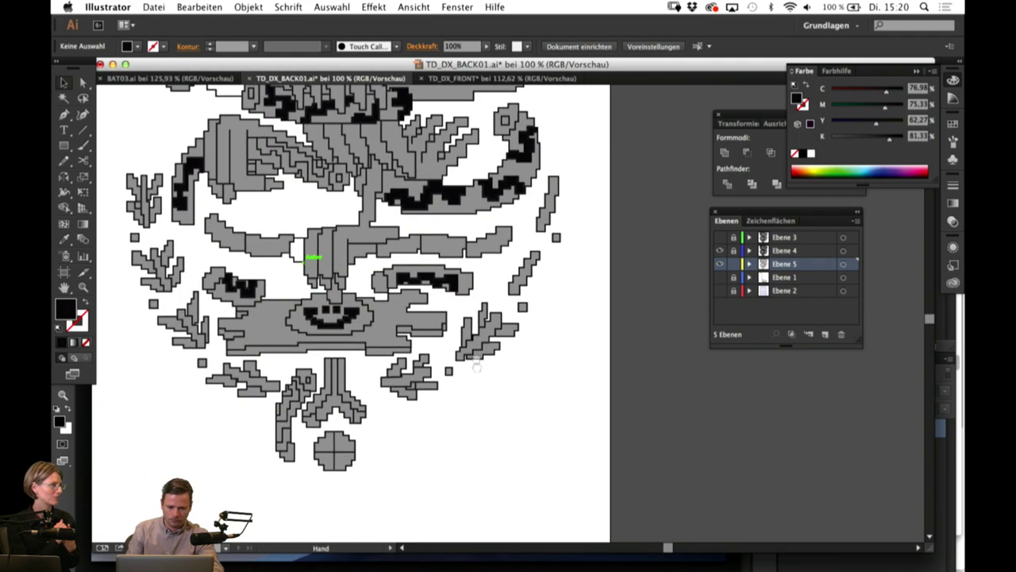
scroll(476, 441, "up", 8)
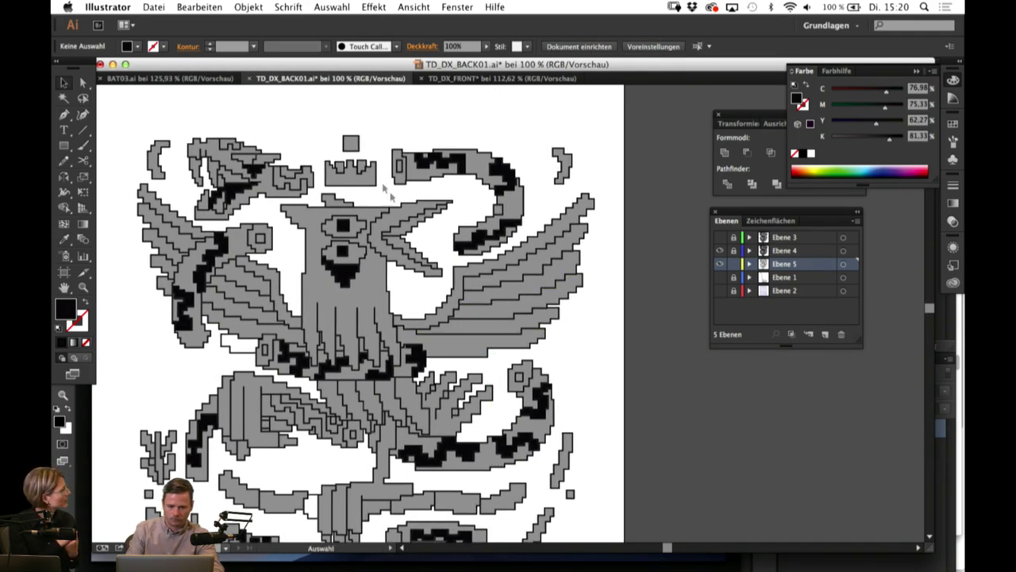
left_click(350, 171)
double_click(67, 311)
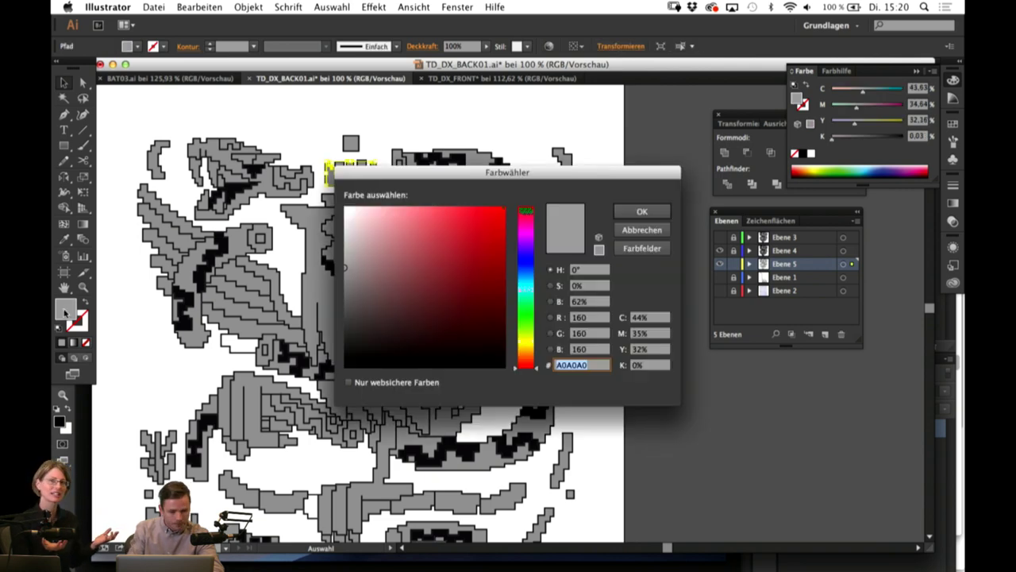
left_click_drag(516, 359, 516, 349)
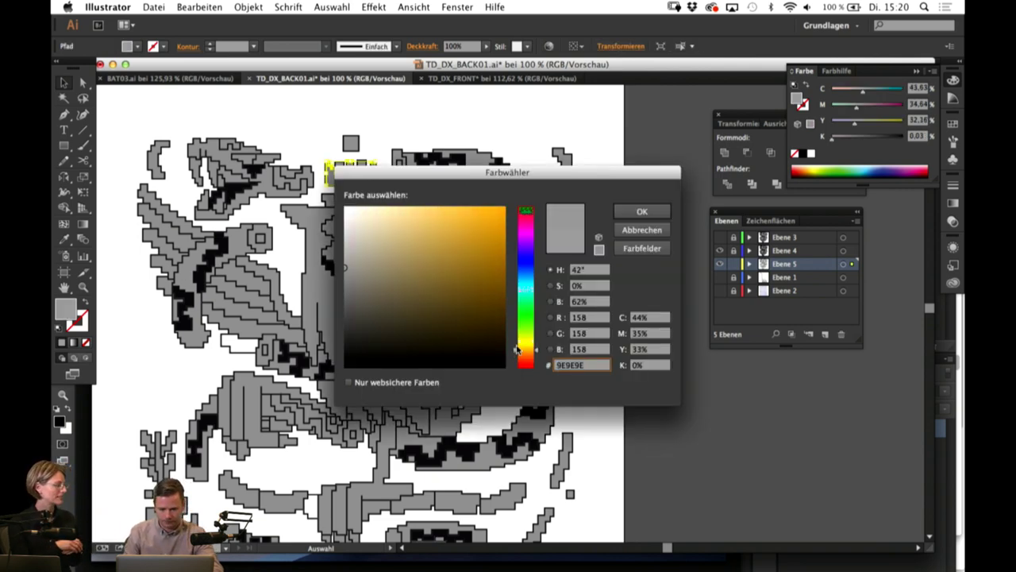
left_click(390, 219)
left_click(649, 229)
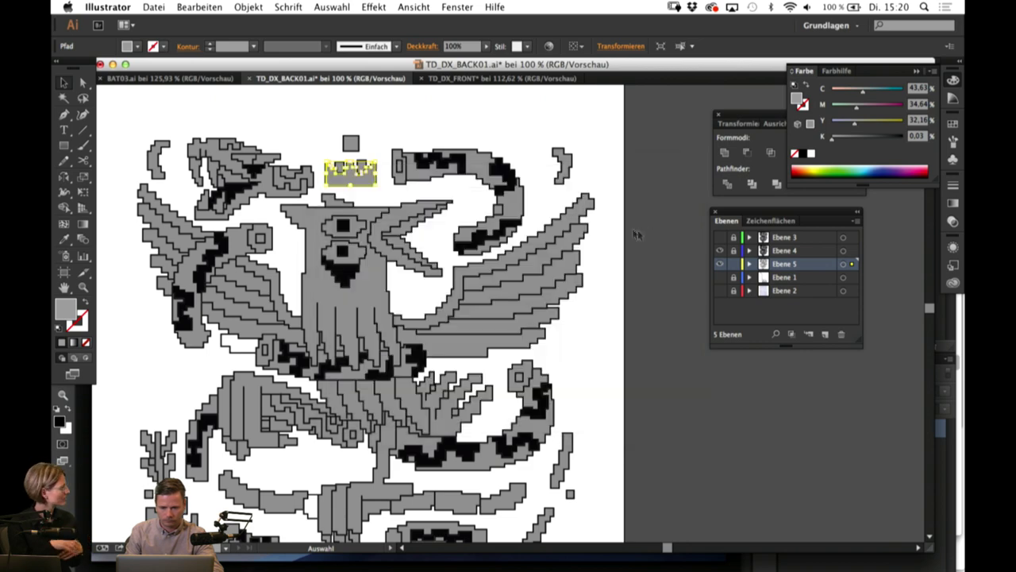
double_click(70, 316)
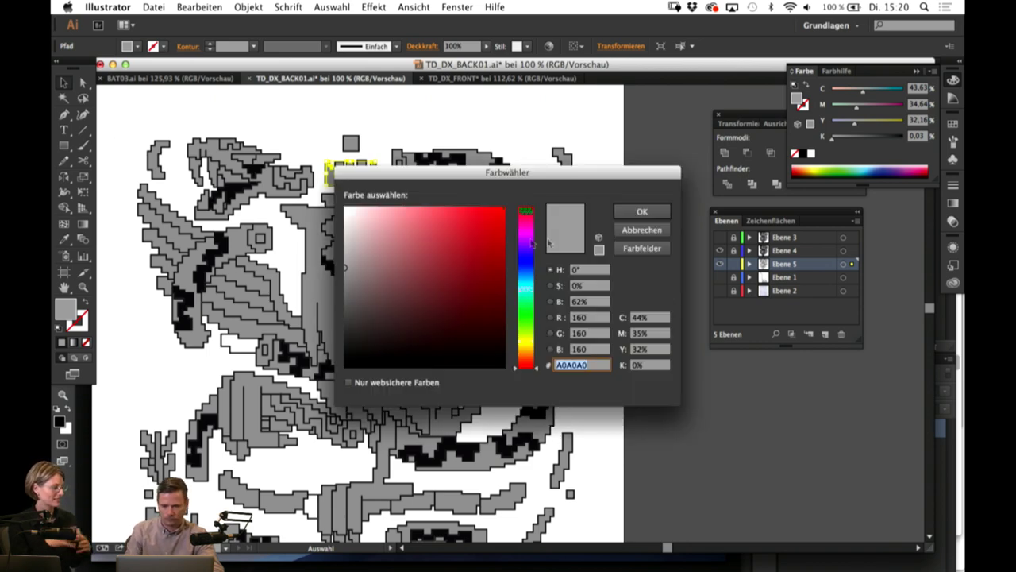
left_click(633, 230)
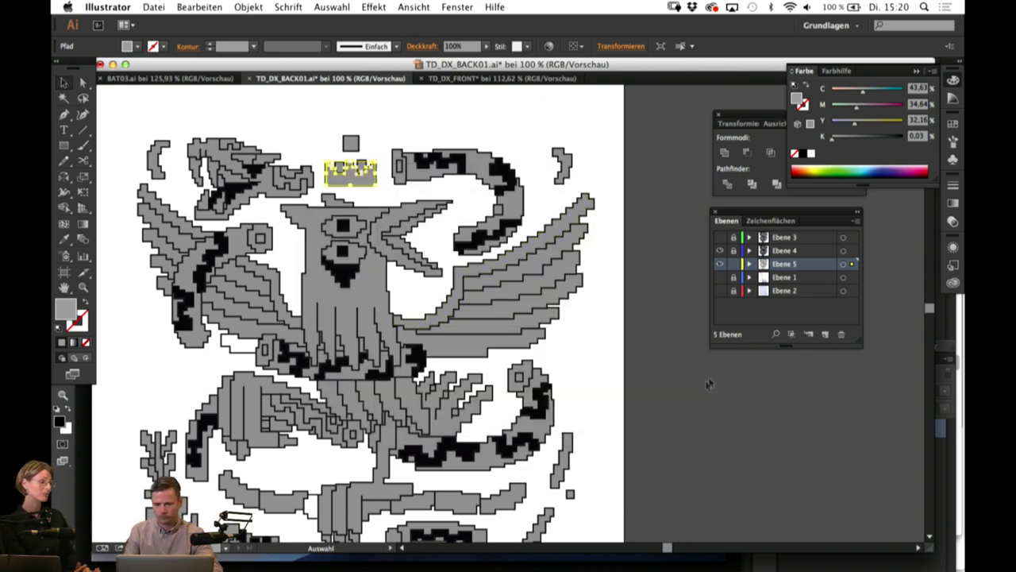
left_click(701, 378)
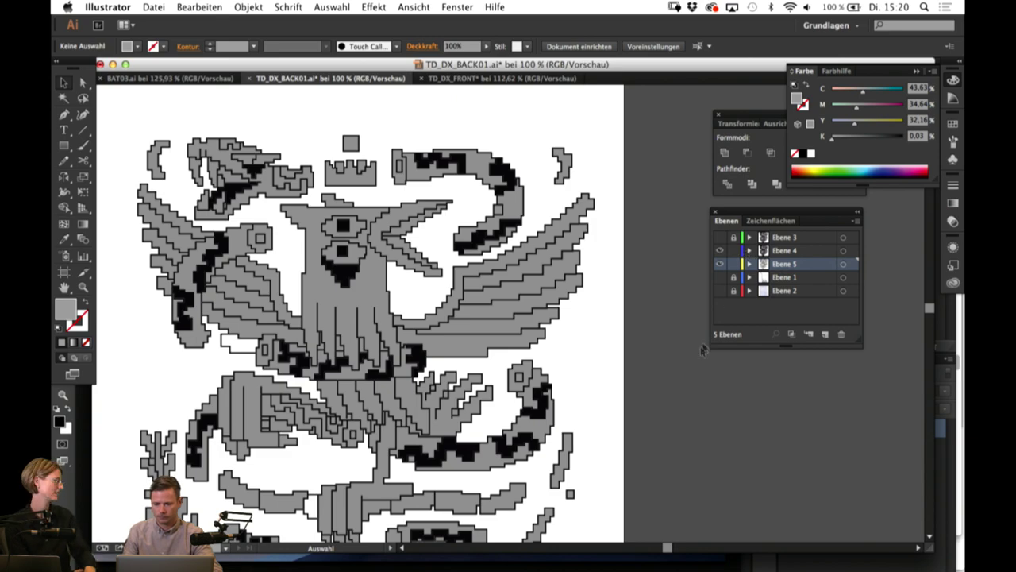
Step: Fill the zigzag pattern area of the snake part beside the raised left leg with the snake pattern's black
scroll(667, 420, "down", 3)
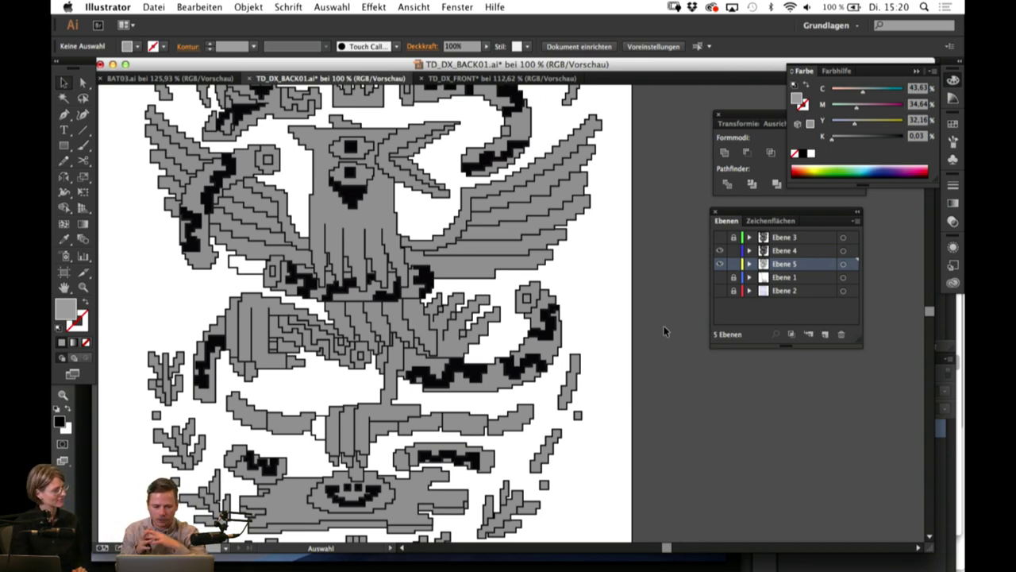
left_click(312, 347)
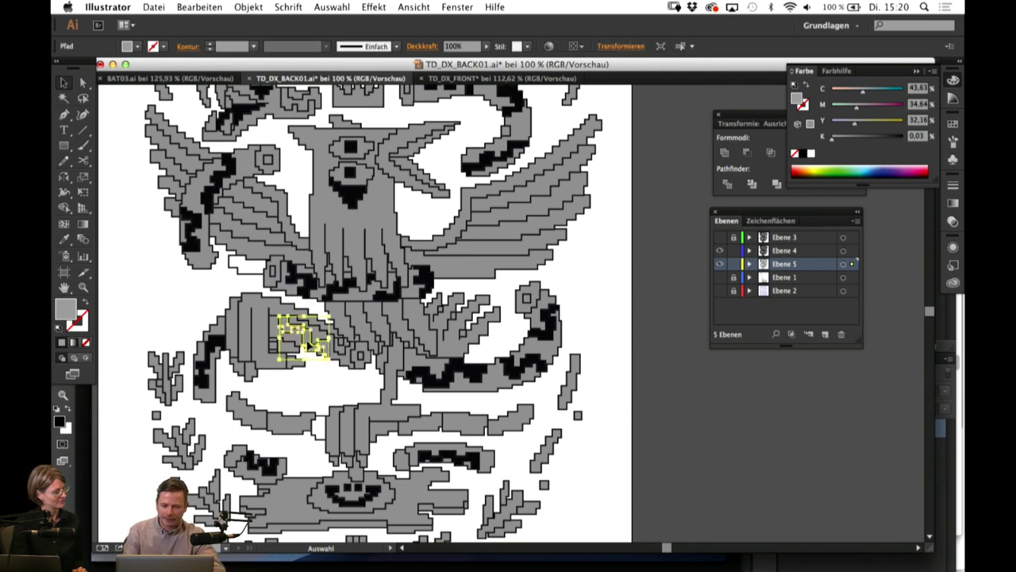
left_click(343, 347, "shift")
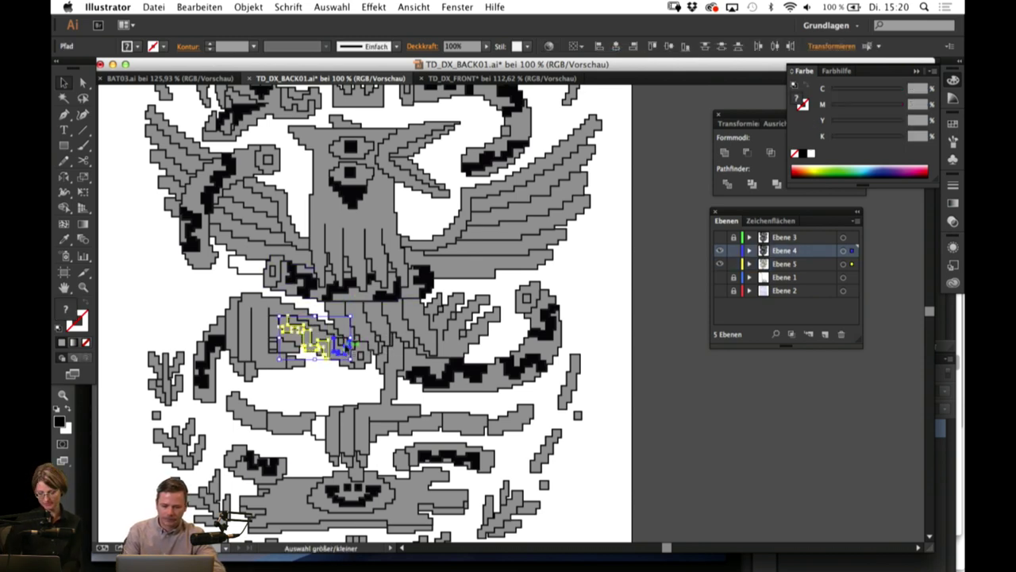
left_click(334, 378)
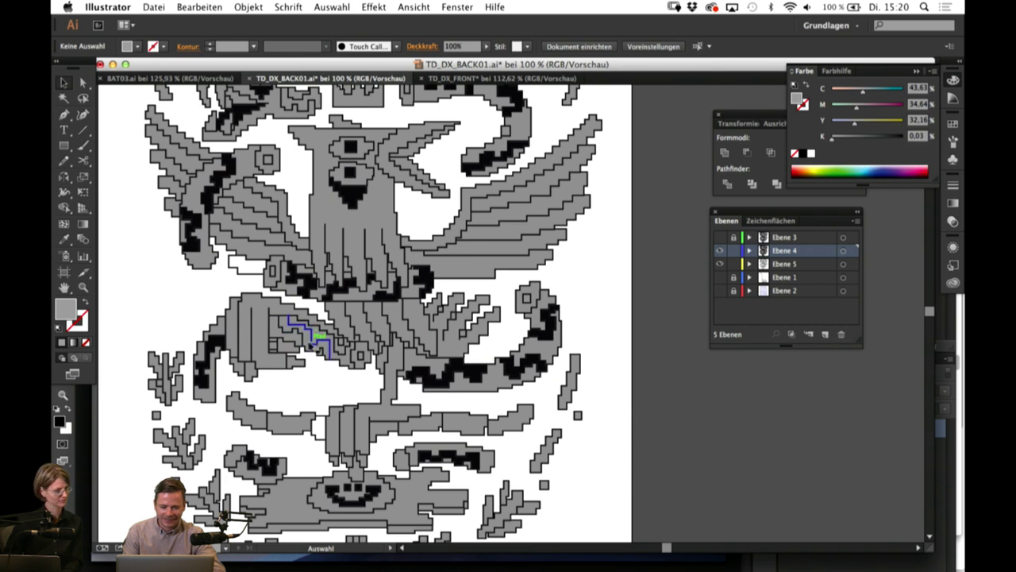
left_click(310, 344)
left_click(64, 239)
left_click(191, 231)
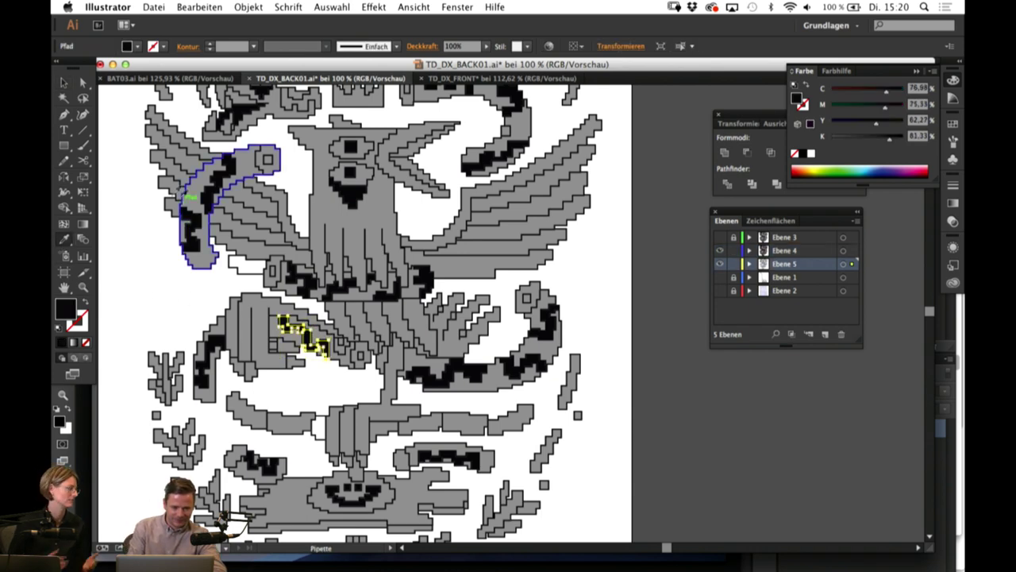
left_click(65, 82)
left_click(699, 437)
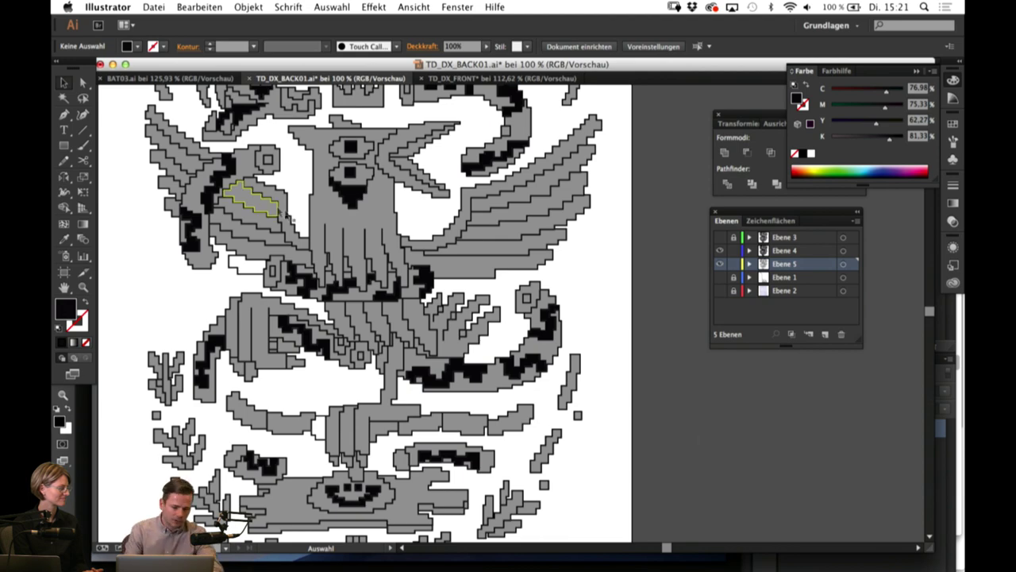
scroll(656, 426, "down", 5)
scroll(660, 401, "down", 2)
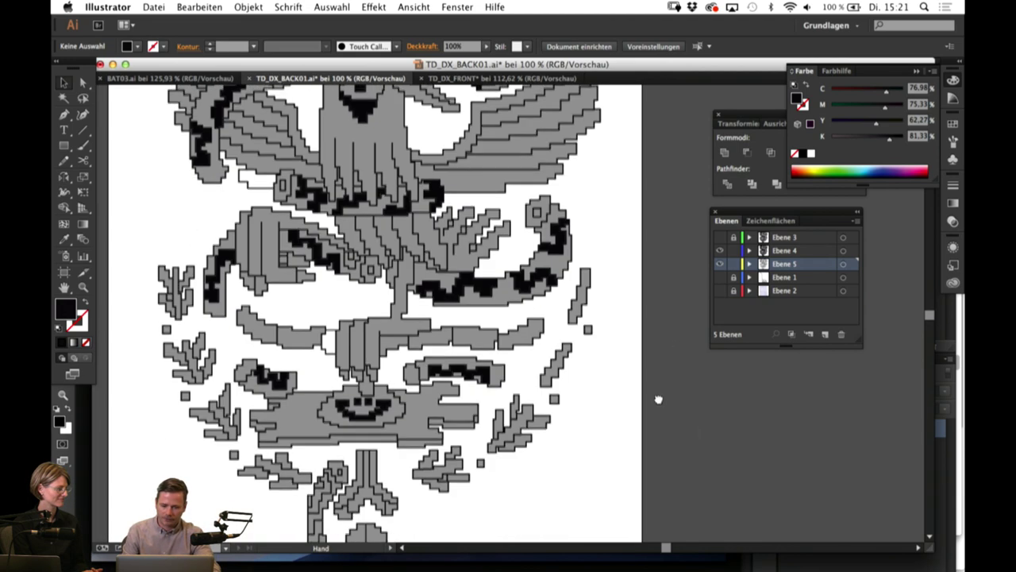
left_click(363, 373)
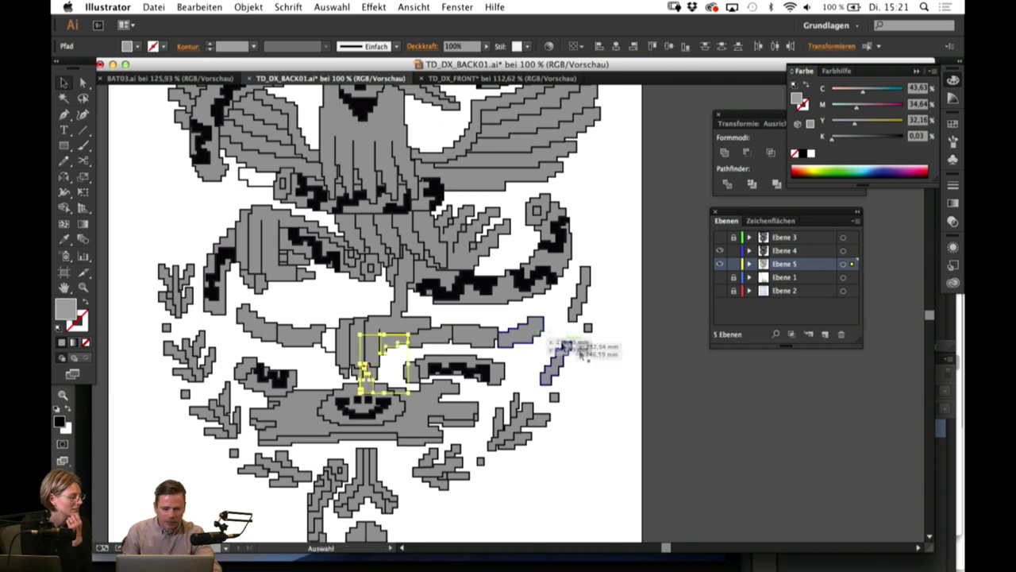
left_click(677, 435)
scroll(672, 436, "down", 3)
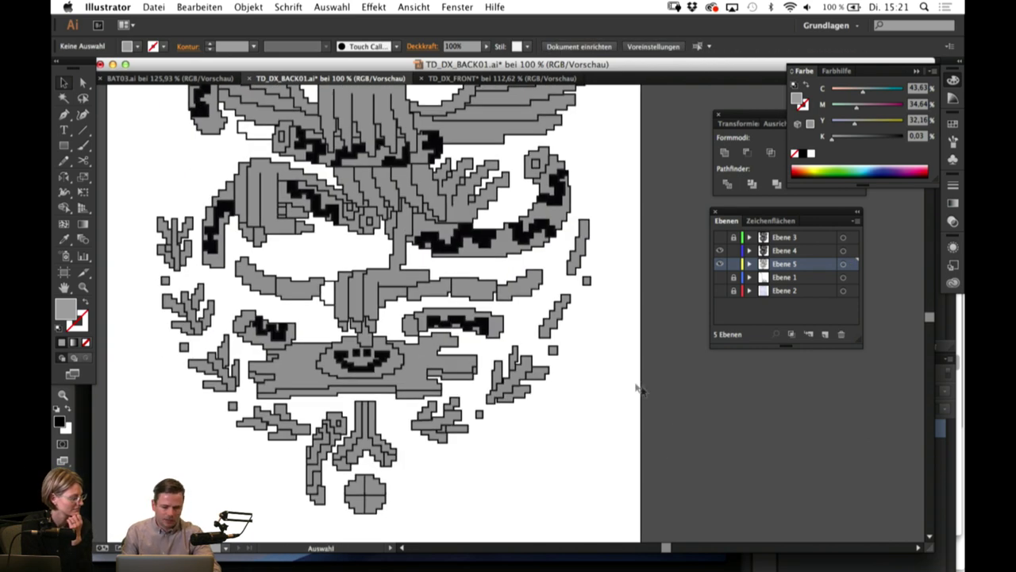
left_click(337, 423)
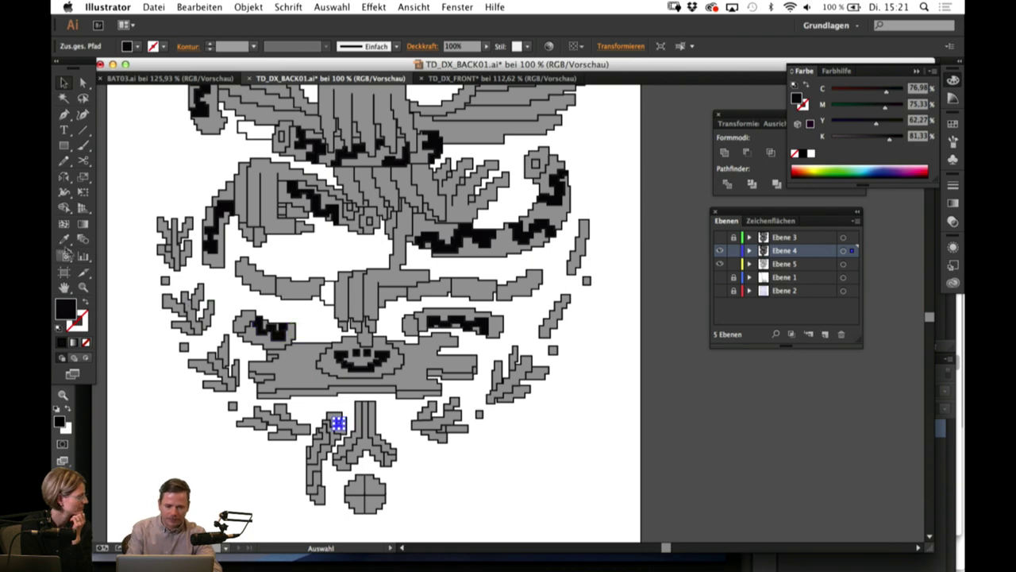
left_click(719, 454)
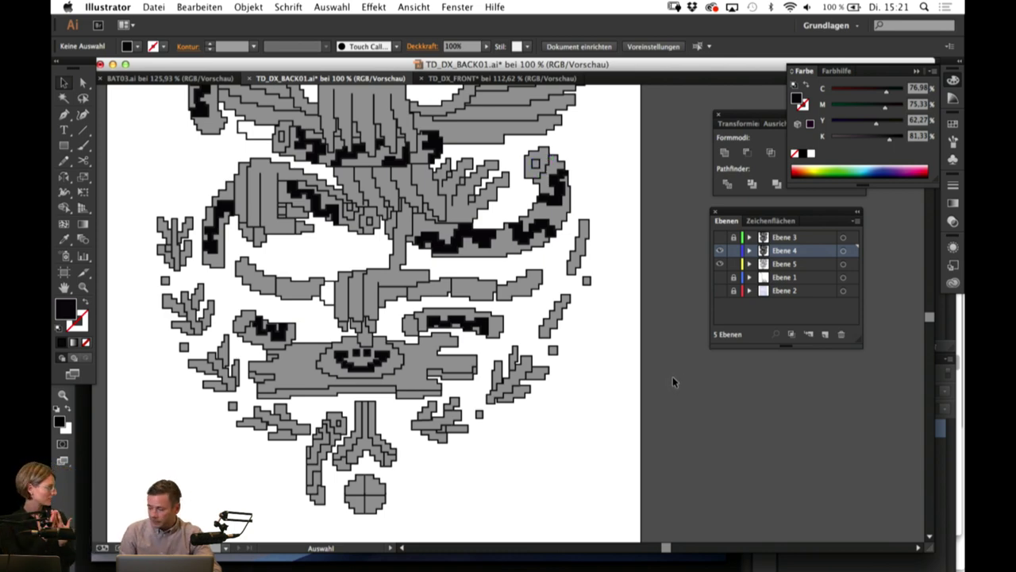
Step: Switch to Photoshop to view the wall hangings in the exhibition photo PP_Show01.jpg and return to Illustrator
mouse_move(484, 565)
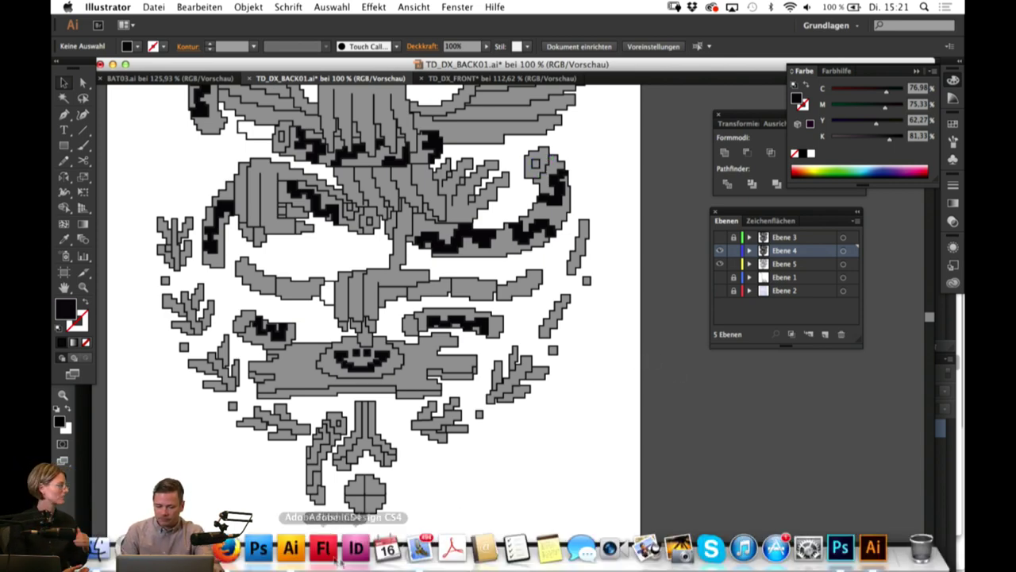
left_click(841, 556)
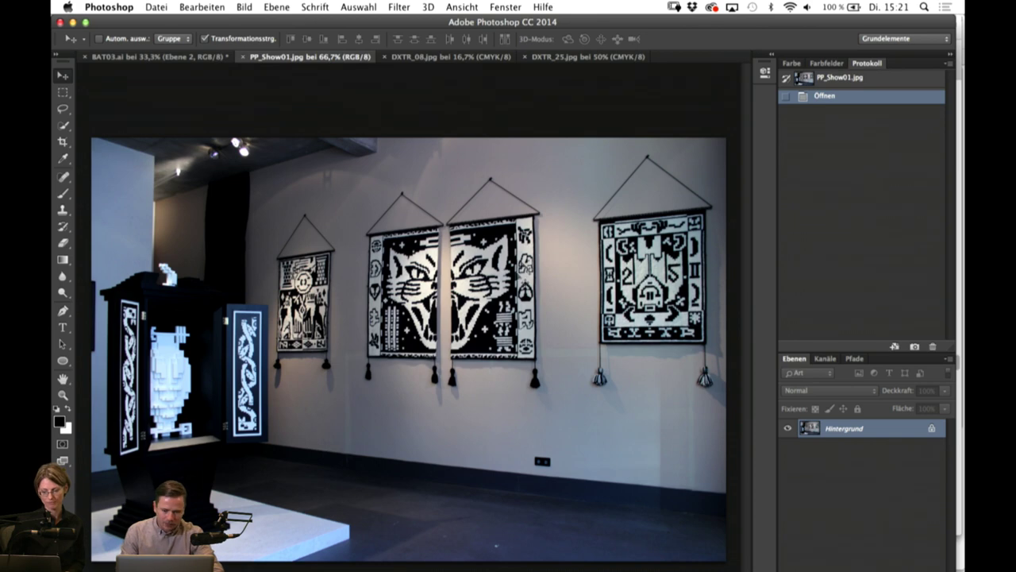
mouse_move(484, 555)
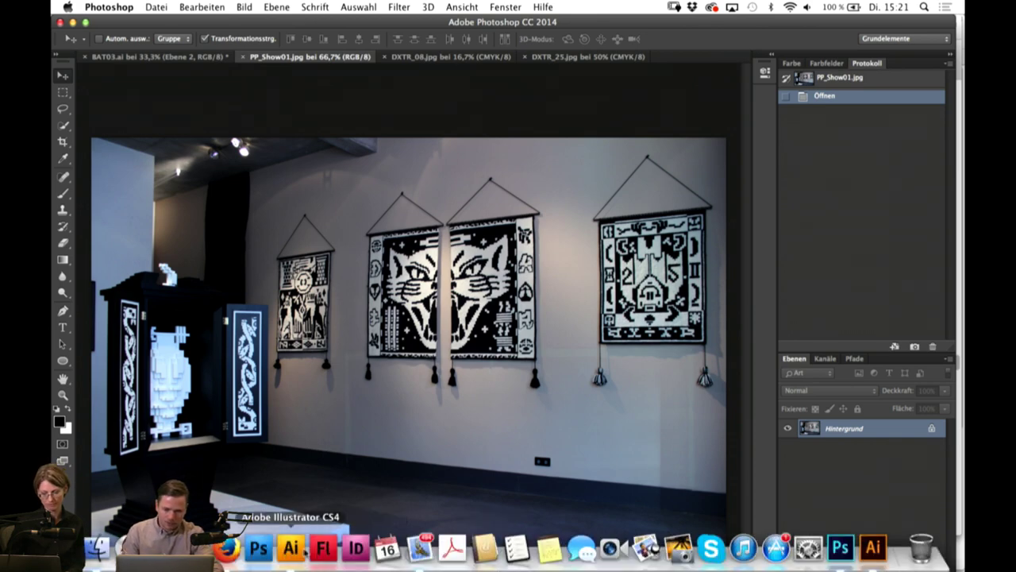
left_click(873, 548)
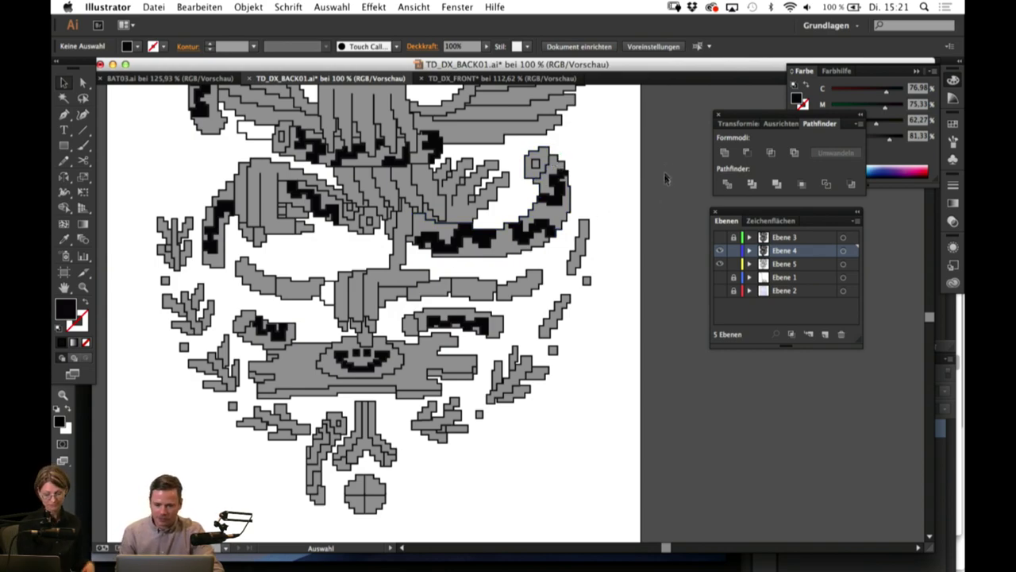
Step: Copy the whole figure, lock Ebene 4 and Ebene 5, and add a new layer directly above Ebene 1
left_click_drag(664, 170, 653, 363)
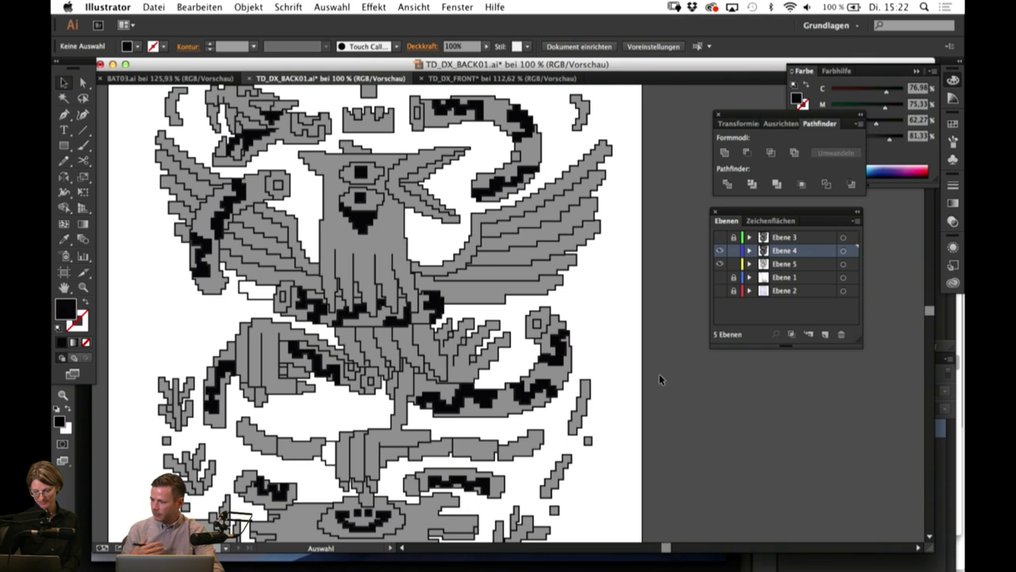
key("super+a")
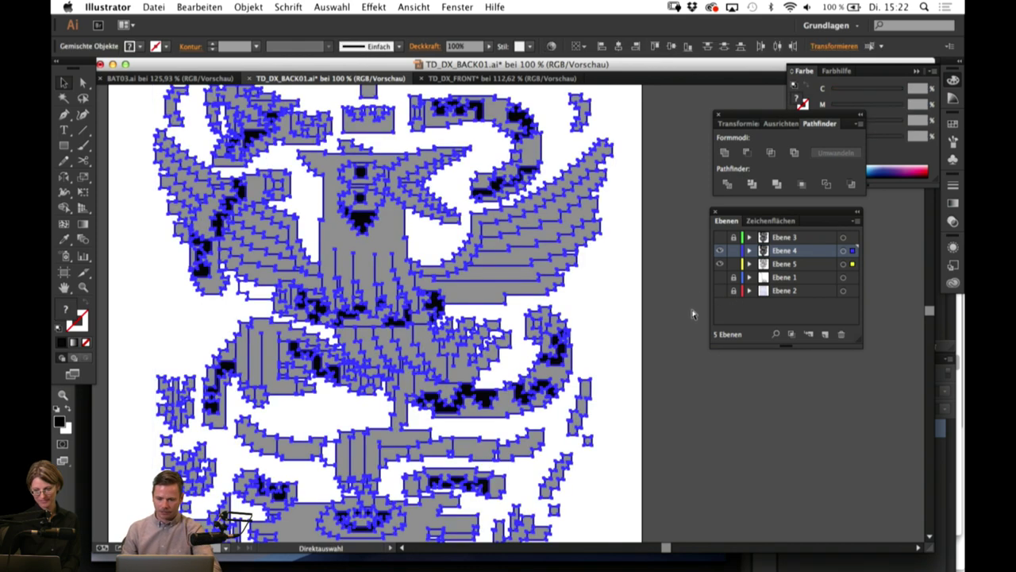
left_click(791, 278)
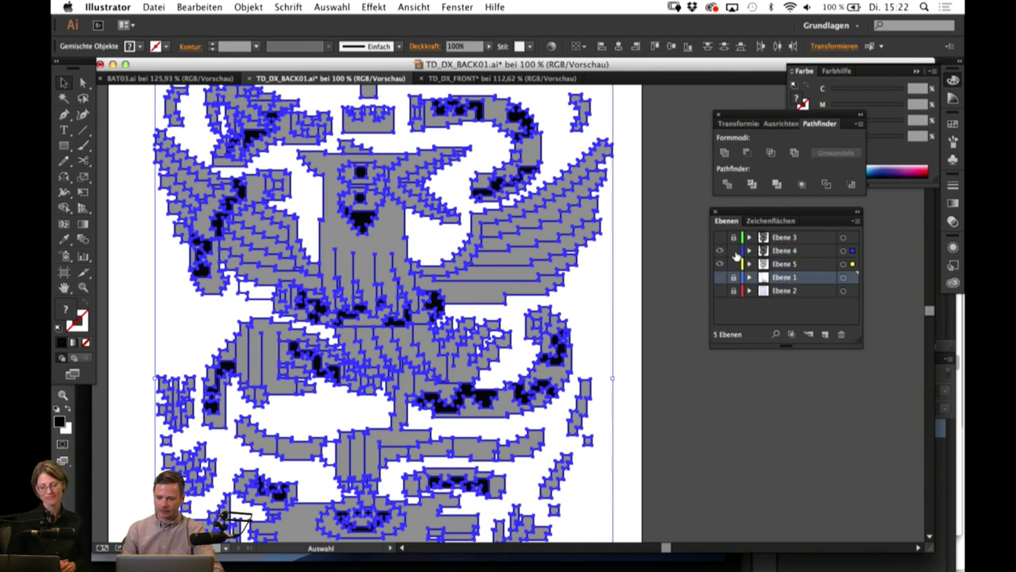
key("super+shift+a")
left_click(825, 334)
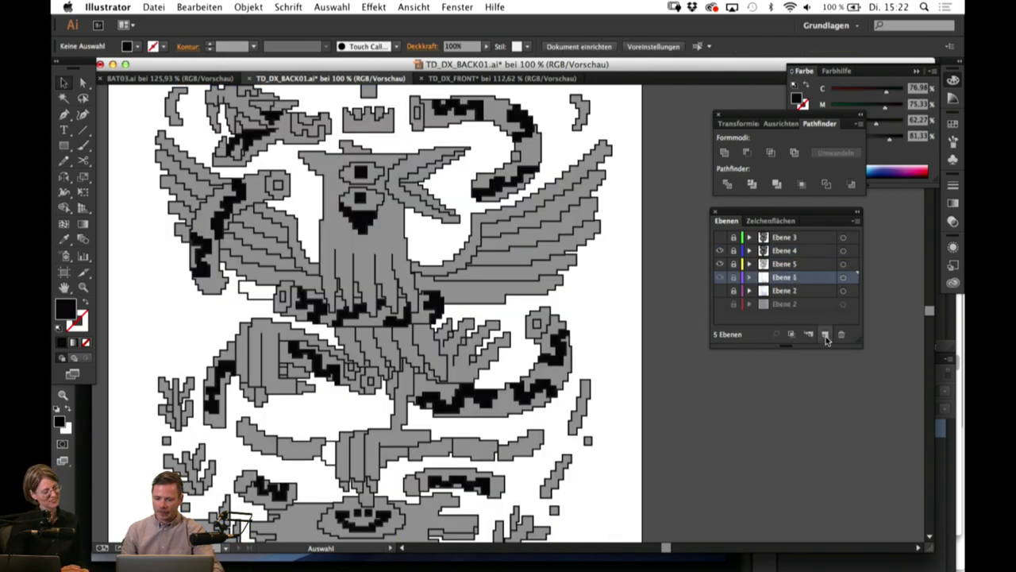
Step: Paste the copied figure in place on the new layer below Ebene 5 and nudge it slightly downward
scroll(710, 468, "down", 3)
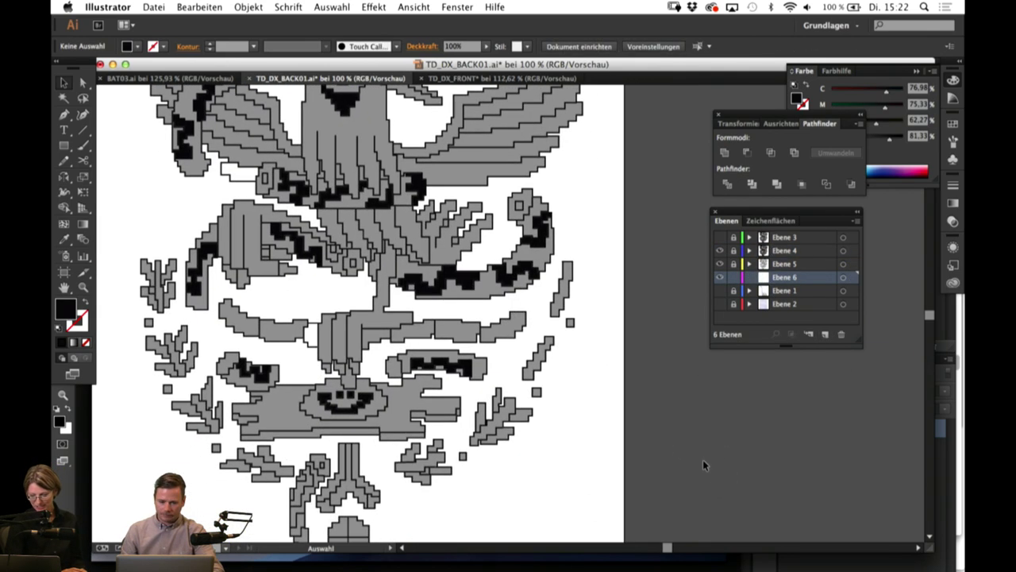
left_click_drag(705, 471, 706, 486)
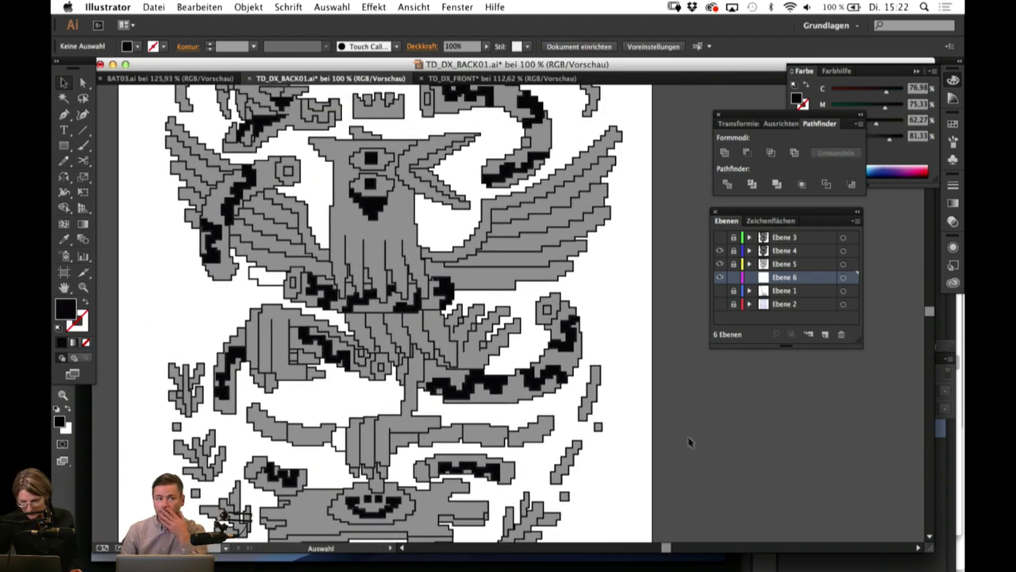
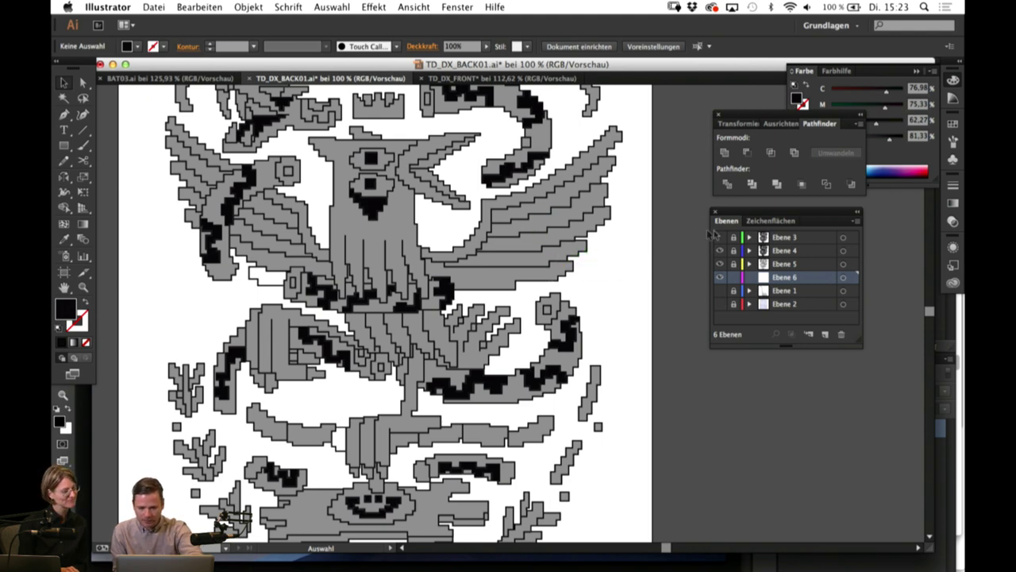
left_click(787, 251)
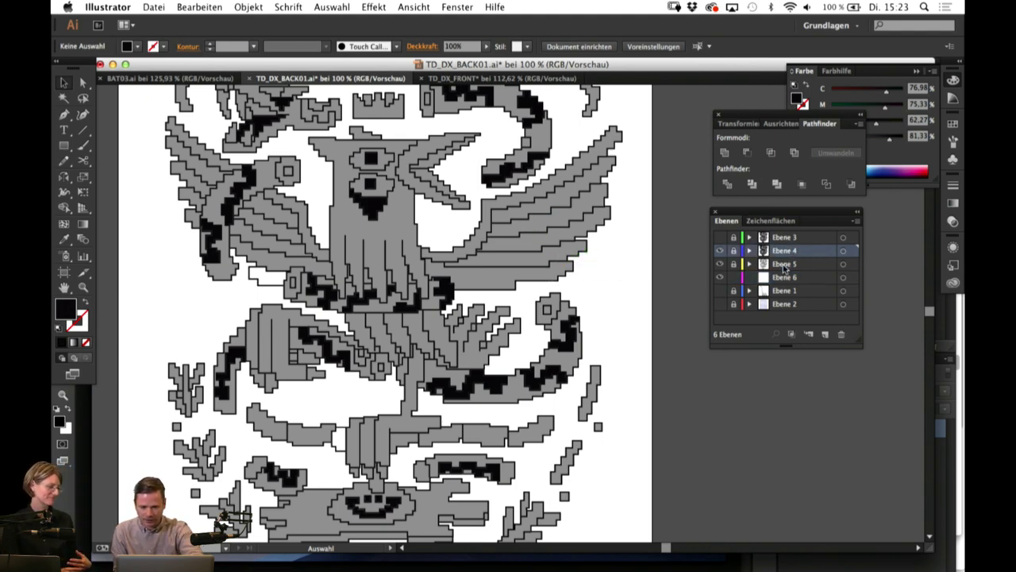
left_click(783, 267)
left_click(798, 280)
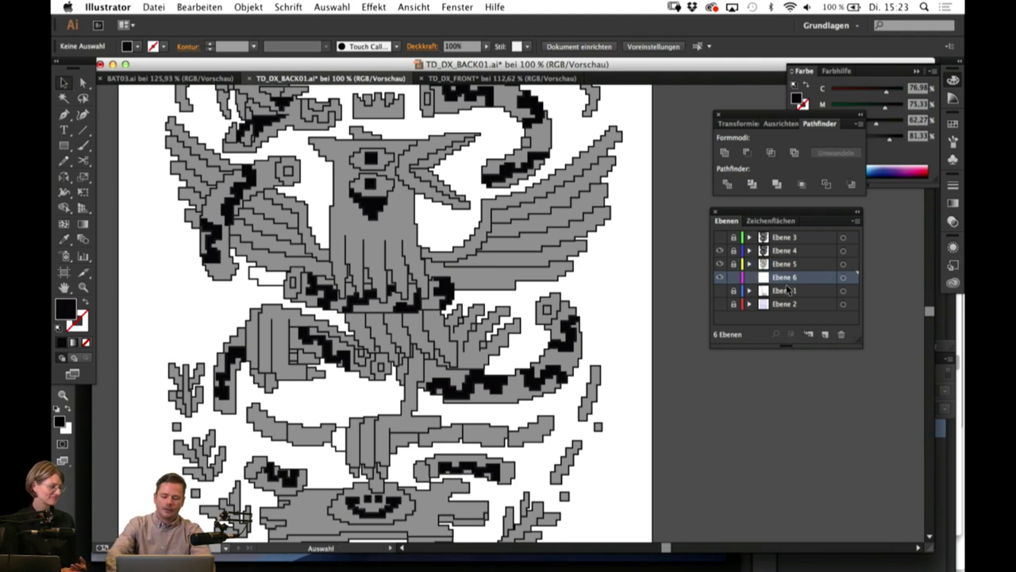
key("super+a")
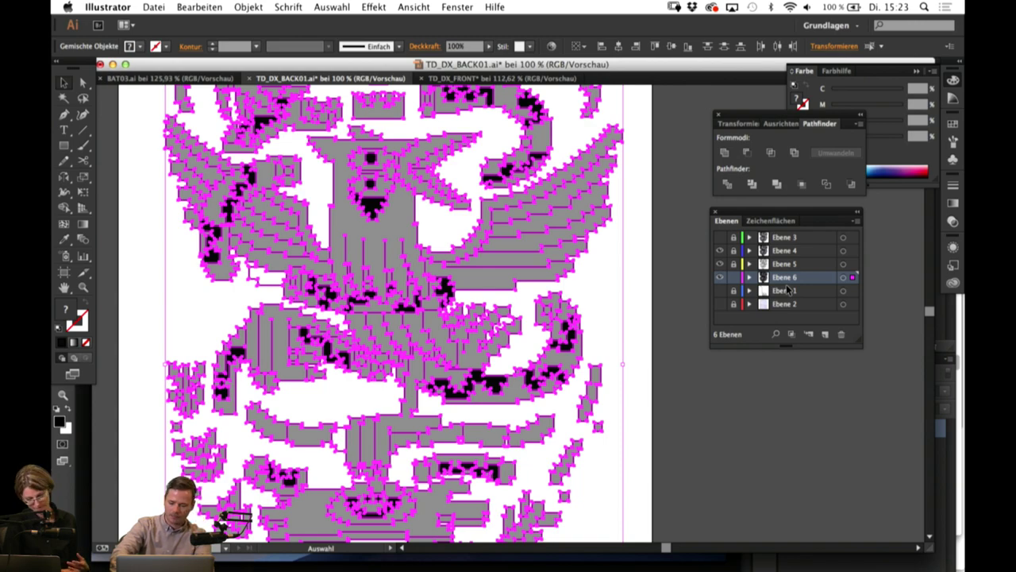
key("shift+Down")
key("super+z")
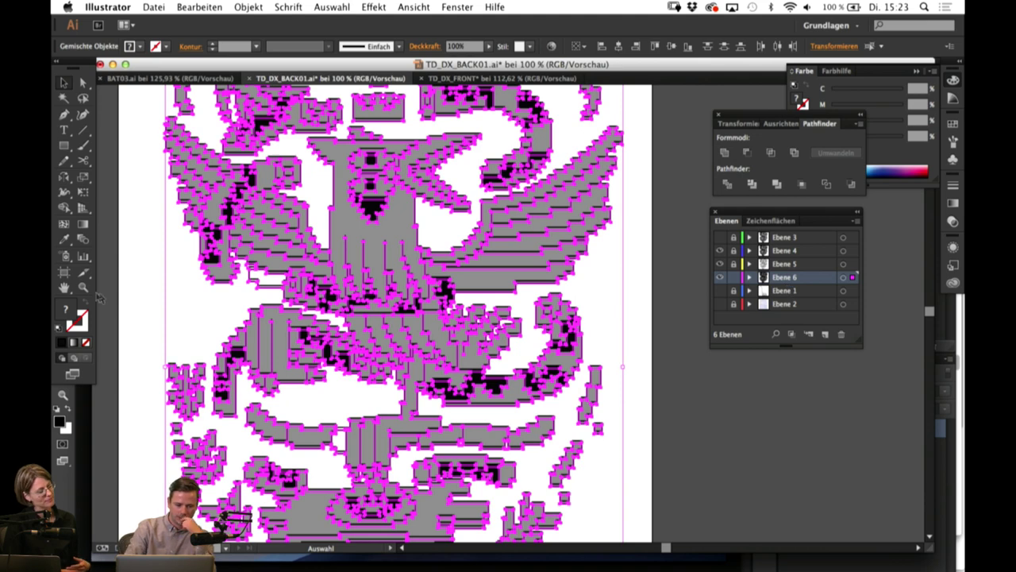
Step: Try to give the offset copy of the figure a uniform black fill with the colour picker
double_click(70, 314)
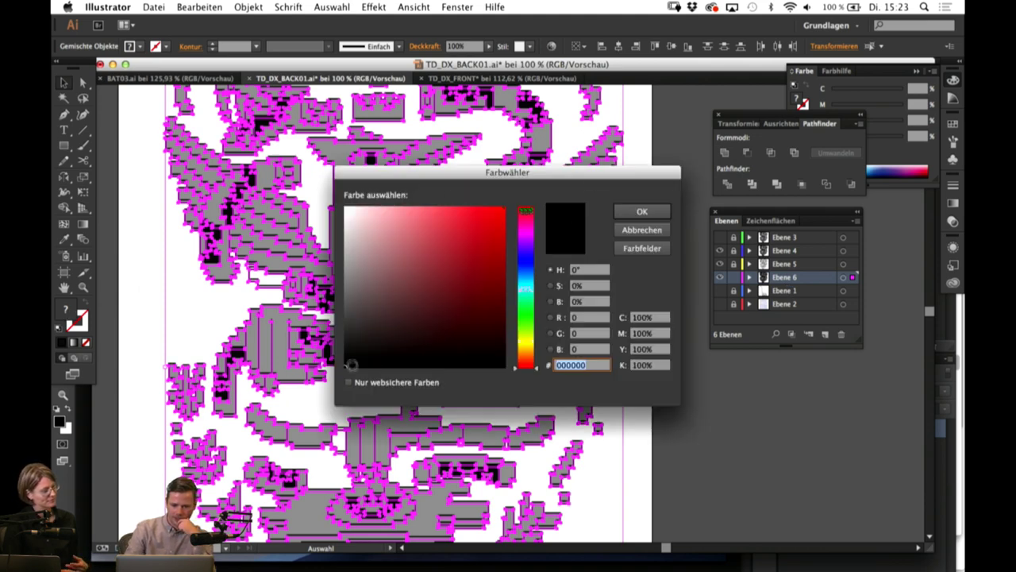
left_click_drag(352, 365, 343, 369)
left_click(623, 214)
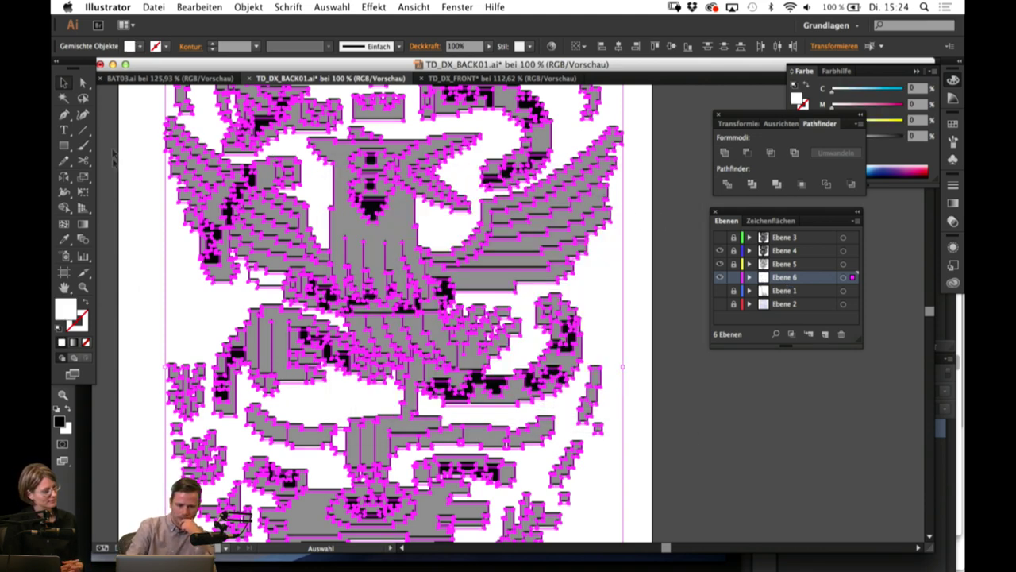
Step: Set the fill of the entire offset copy on Ebene 6 to black, 000000, and deselect it
double_click(68, 317)
left_click(347, 366)
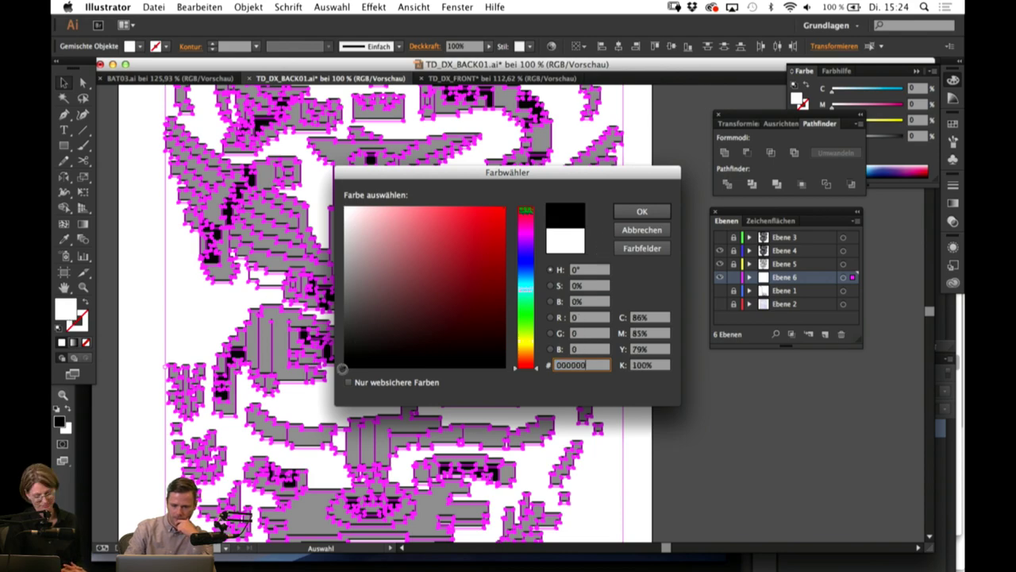
left_click(641, 211)
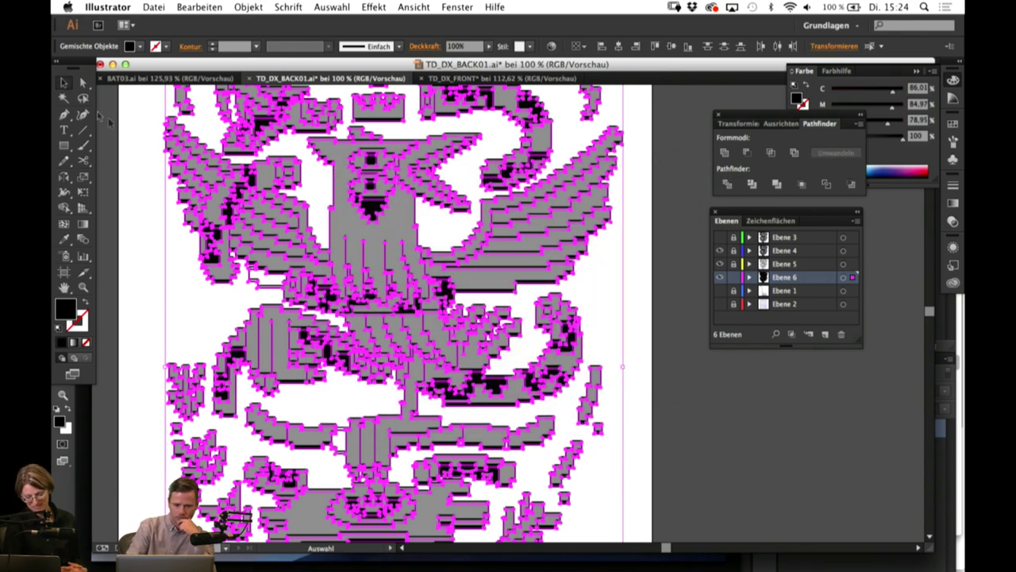
left_click(721, 415)
Step: Examine the black offset copy as a shadow along the lower edges of the whole figure
mouse_move(707, 455)
left_mouse_down()
mouse_move(714, 421)
mouse_move(711, 433)
left_mouse_up()
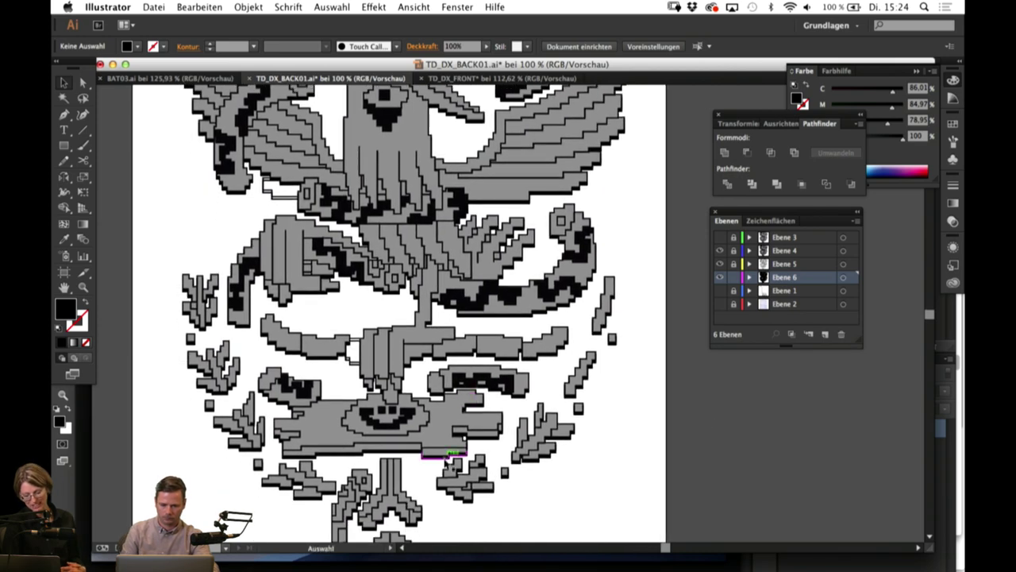
left_click(442, 463)
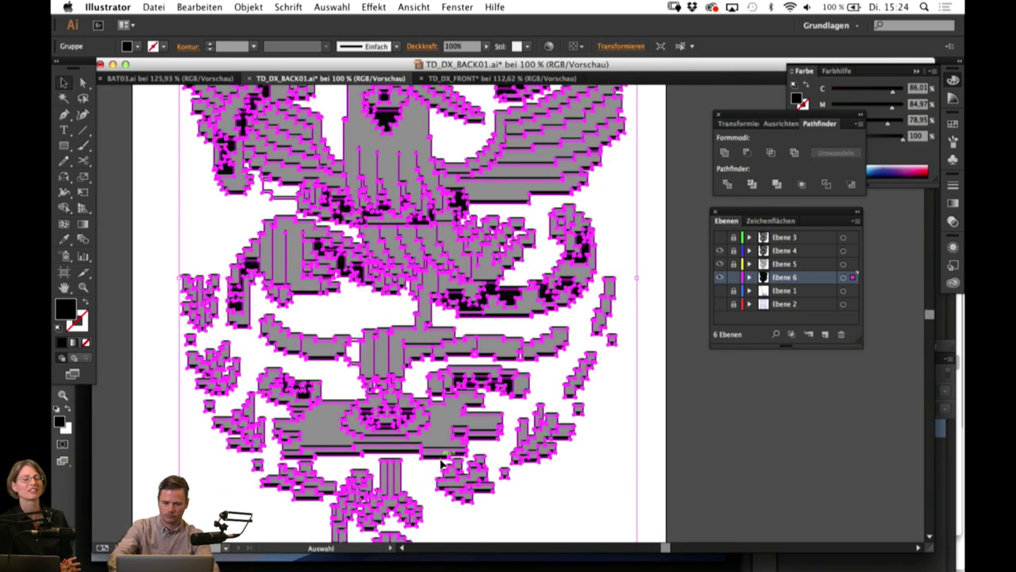
left_click(724, 420)
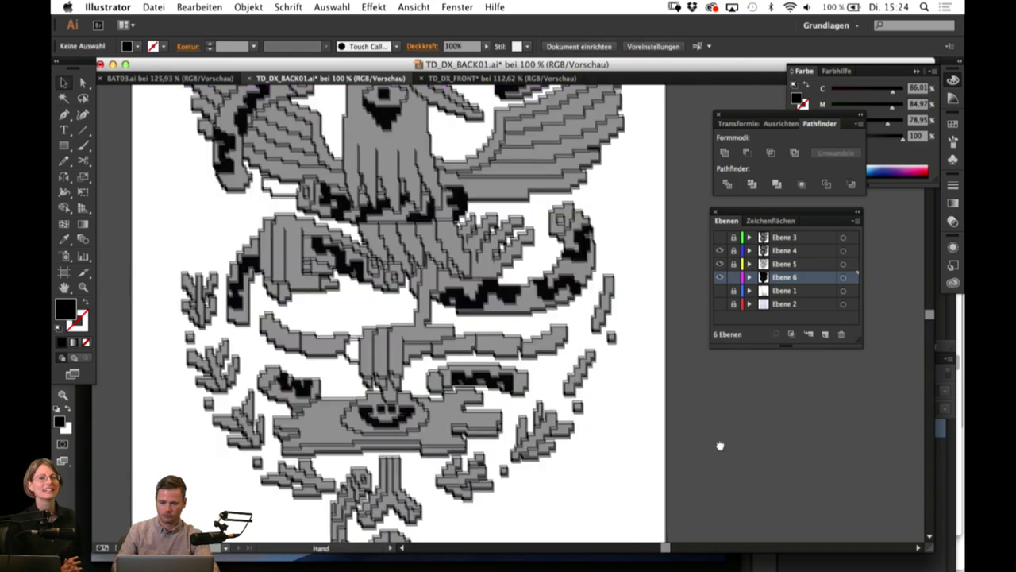
left_click_drag(720, 442, 694, 463)
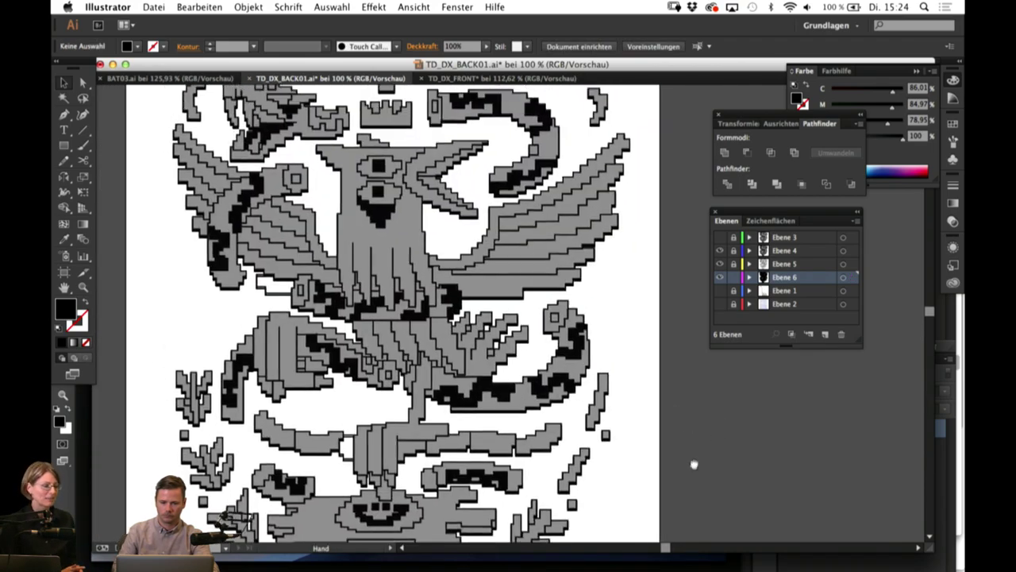
left_click_drag(690, 379, 698, 447)
scroll(486, 317, "up", 2)
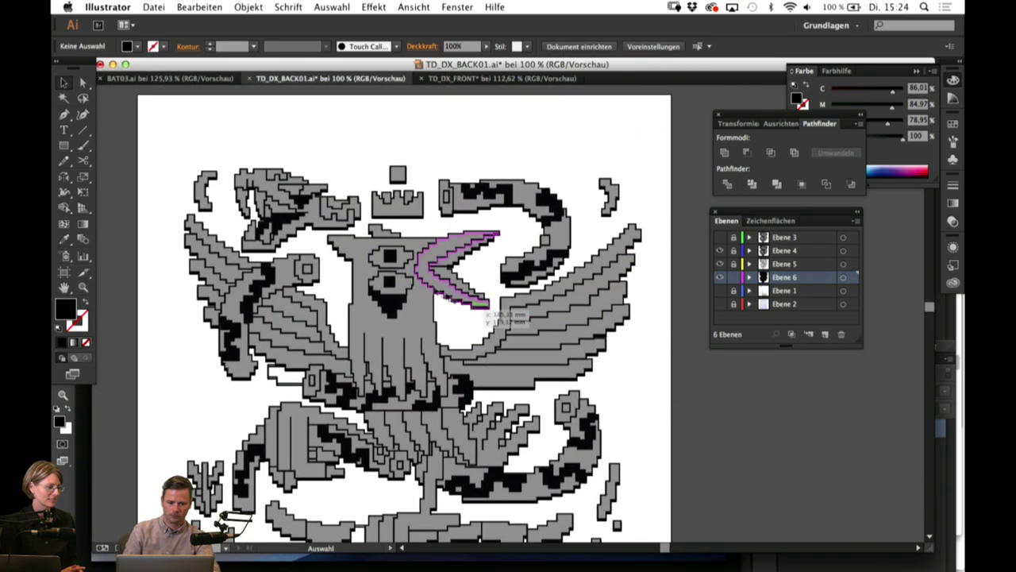
Step: Lock the shadow layer Ebene 6 and unlock Ebene 5 as the active layer for editing the snake head
left_click(84, 289)
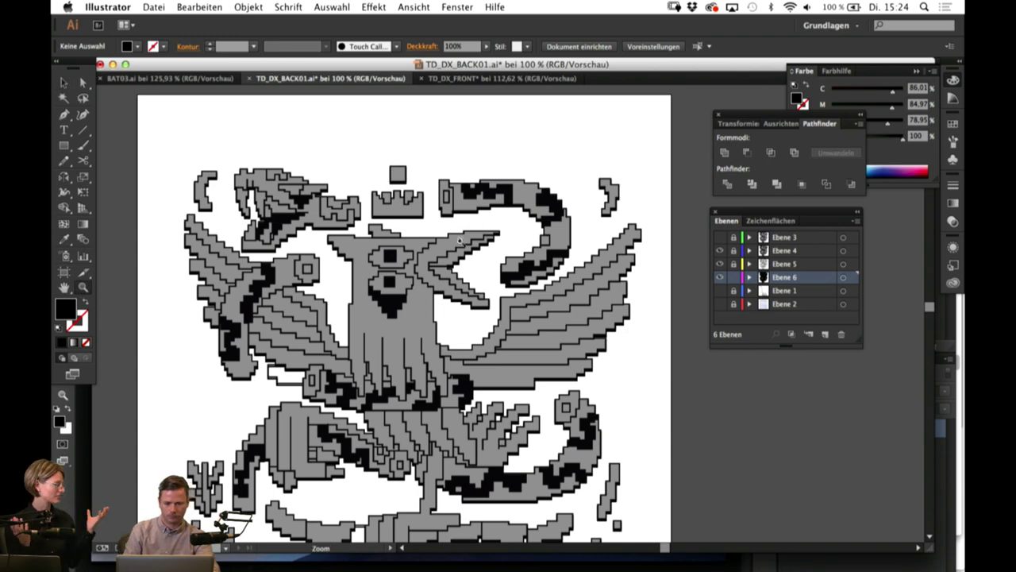
left_click(461, 224)
left_click(353, 213)
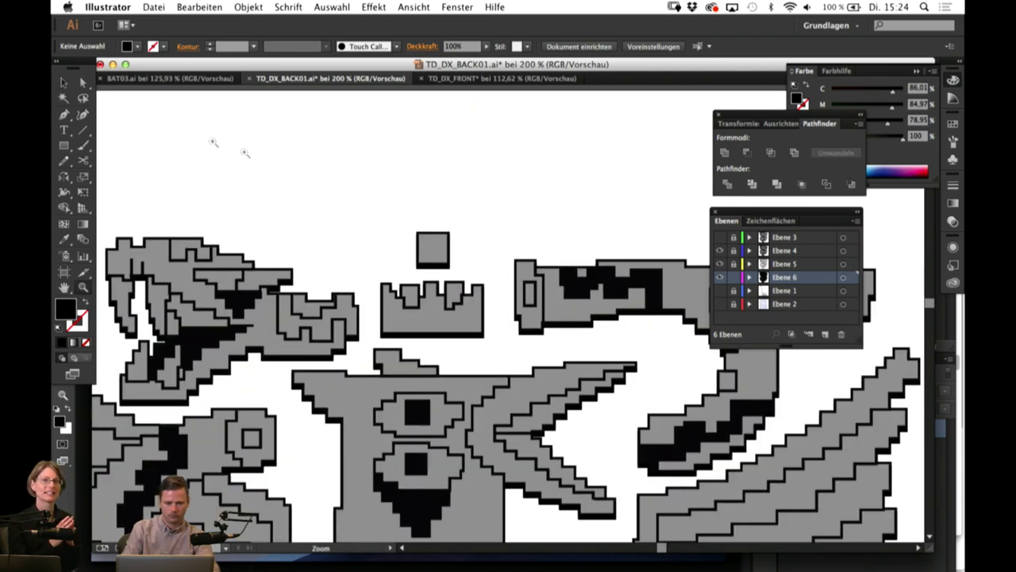
left_click(81, 84)
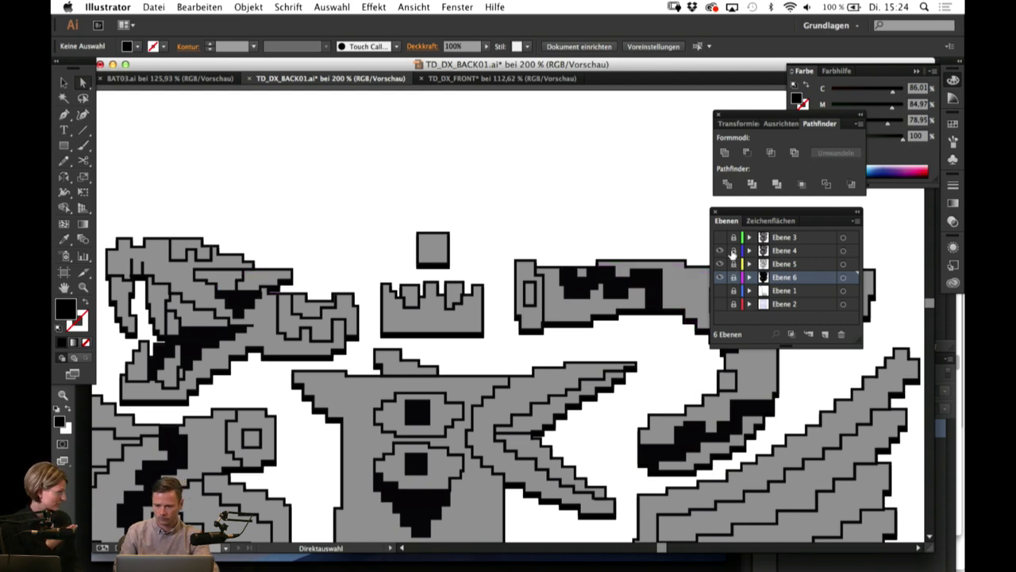
left_click(798, 252)
left_click(732, 263)
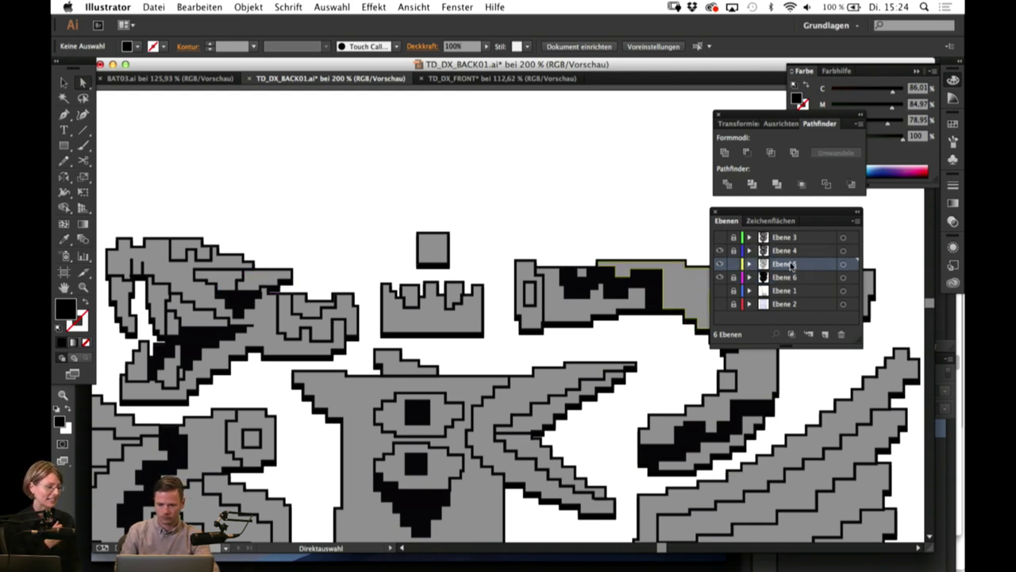
Step: Fill the small grey area at the back of the snake head's upper jaw with the pattern's black using the Eyedropper
left_click(263, 284)
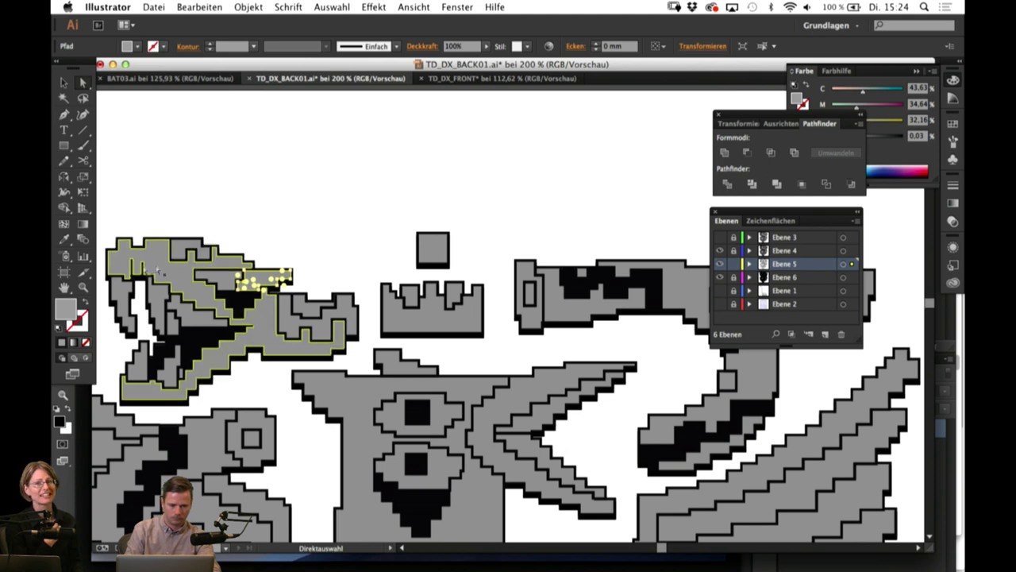
key("i")
left_click(150, 308)
left_click(176, 346)
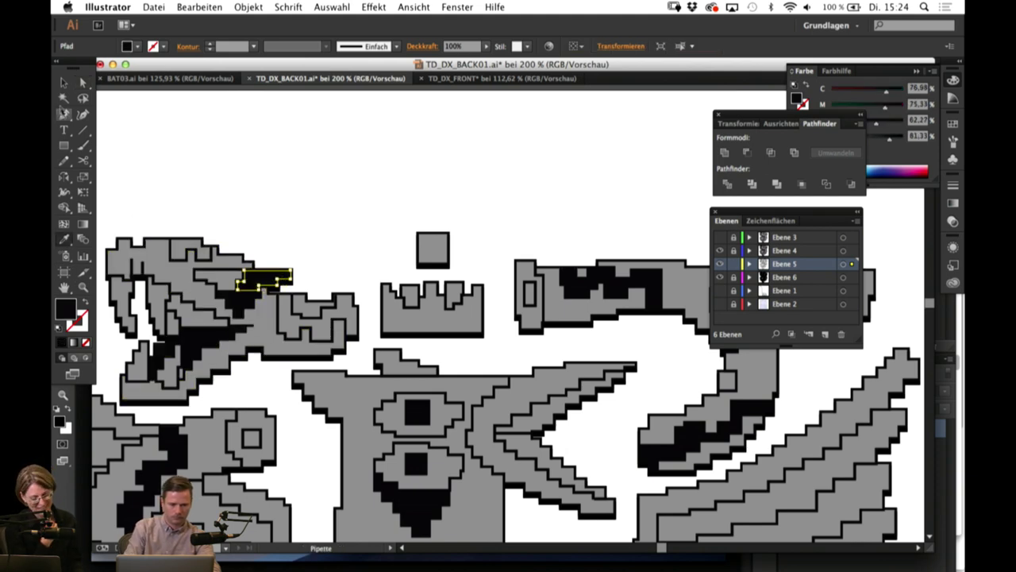
left_click(82, 84)
left_click(188, 200)
Step: Try deleting the small grey area inside the snake's open mouth, undo the deletion and clear the selection
left_click(173, 324)
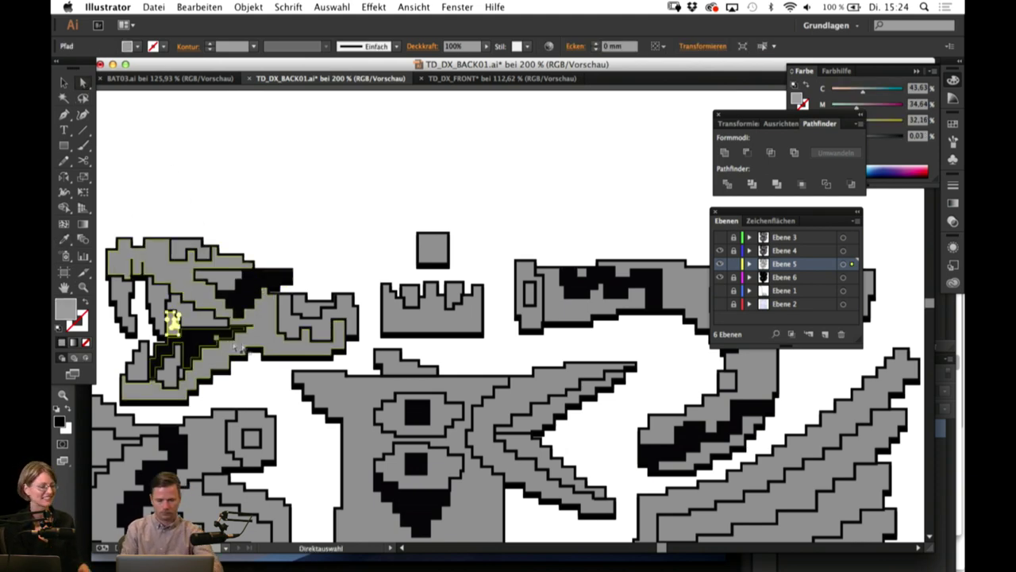
key("Delete")
key("super+z")
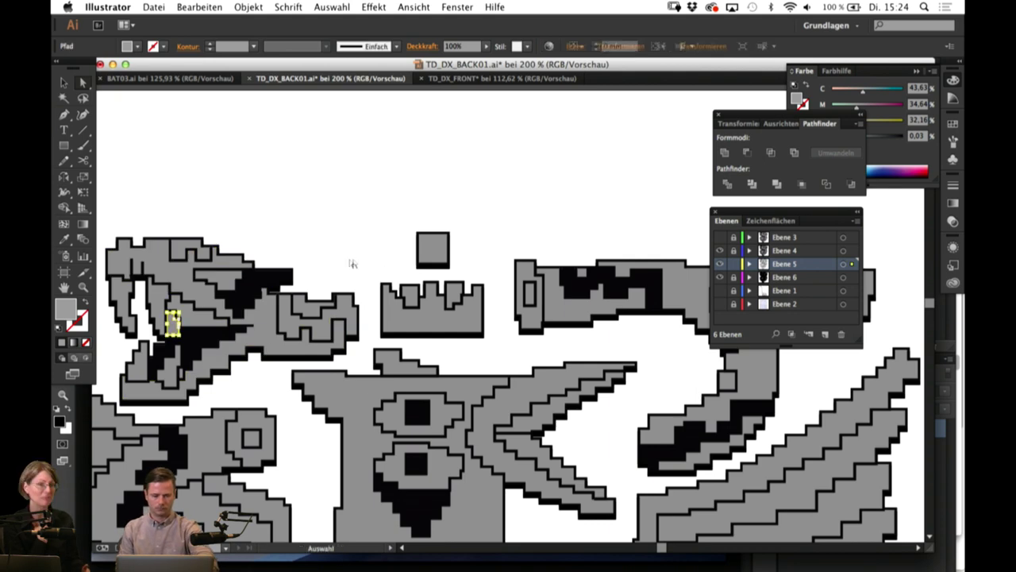
left_click(370, 230)
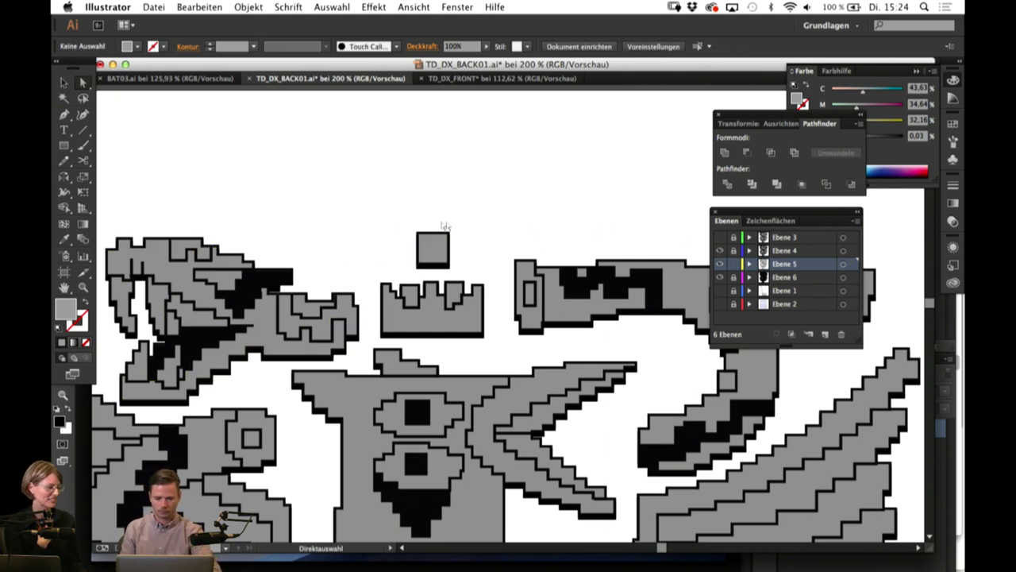
Step: Fill the two notch shapes in the battlement-like piece above the head with the snake pattern's black using the Eyedropper
scroll(408, 215, "right", 4)
scroll(409, 215, "down", 2)
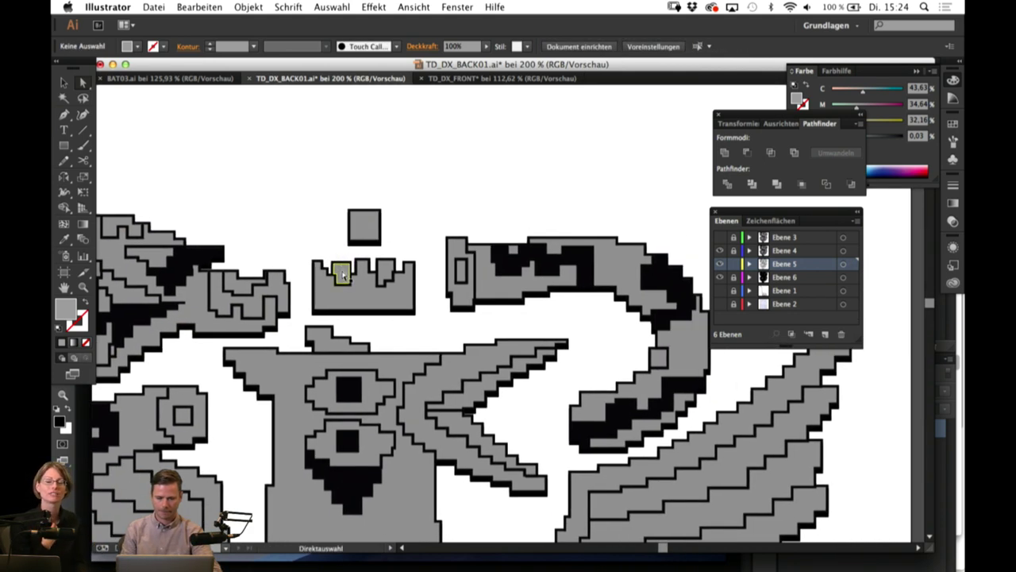
left_click(342, 274)
left_click(386, 272, "shift")
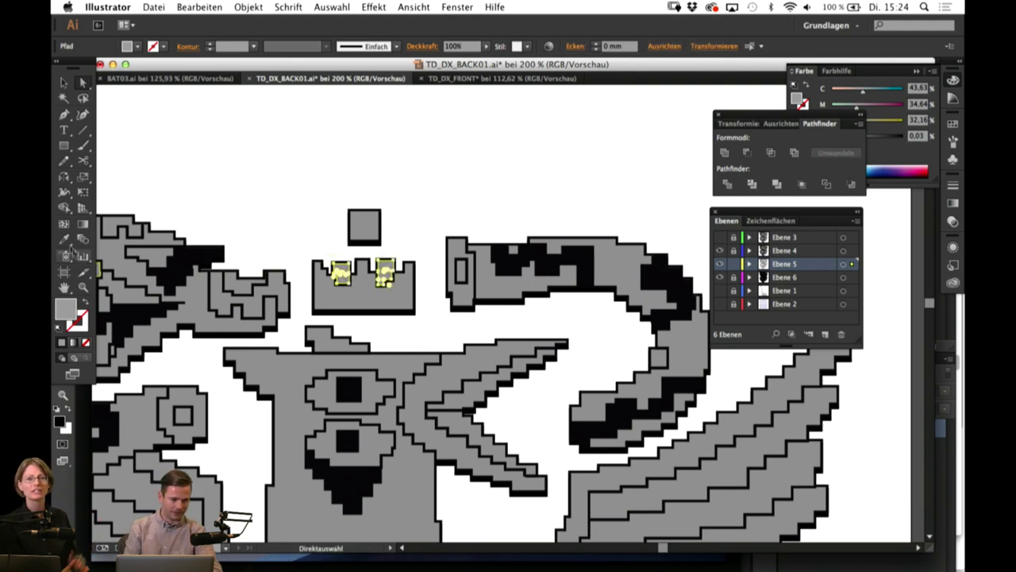
left_click(65, 239)
left_click(193, 255)
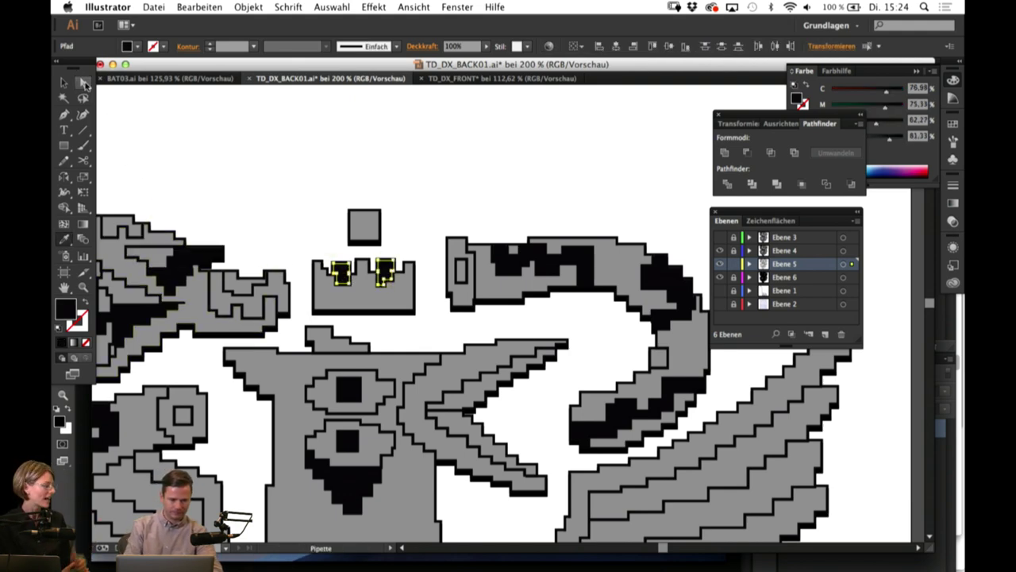
left_click(85, 82)
left_click(168, 136)
Step: Try filling the ring-shaped end piece of the upper snake body with a dark grey sampled by the Eyedropper
scroll(336, 273, "right", 8)
scroll(336, 272, "down", 2)
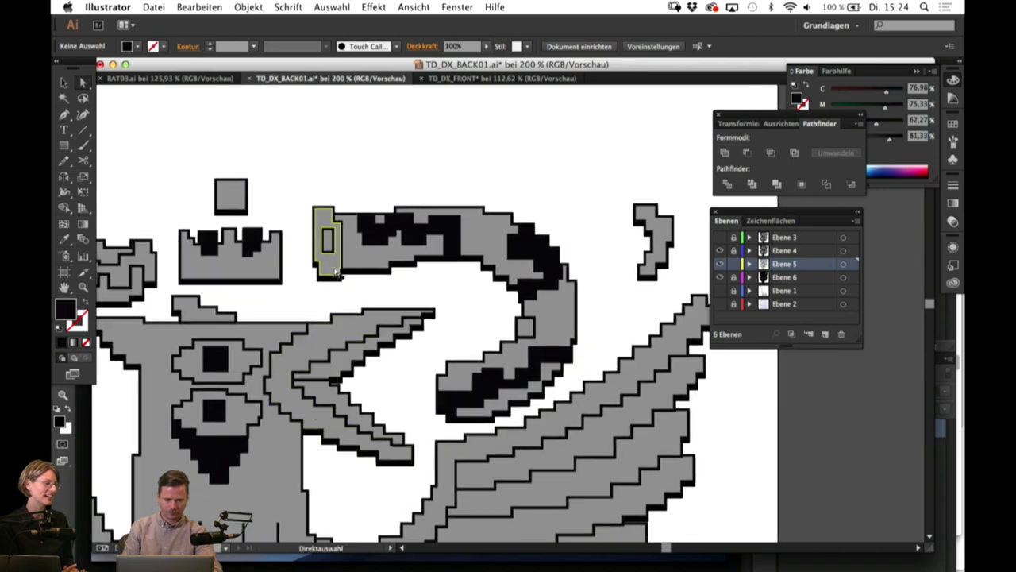
left_click(336, 272)
left_click(65, 243)
left_click_drag(152, 172, 97, 108)
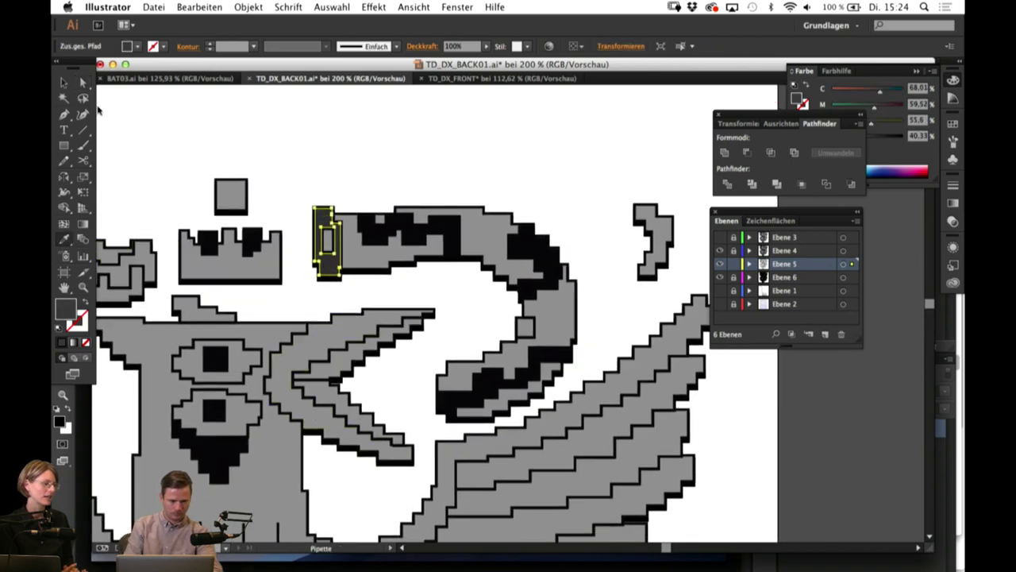
left_click(64, 82)
left_click(565, 183)
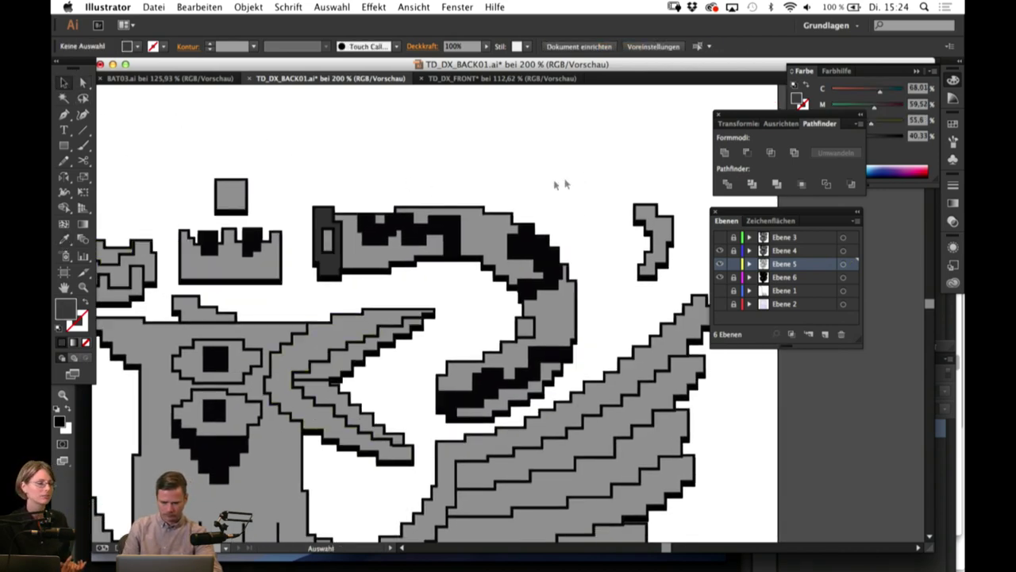
Step: Fill the ring-shaped end piece of the upper snake body with white sampled from the background using the Eyedropper
left_click(325, 269)
left_click(66, 242)
left_click(173, 168)
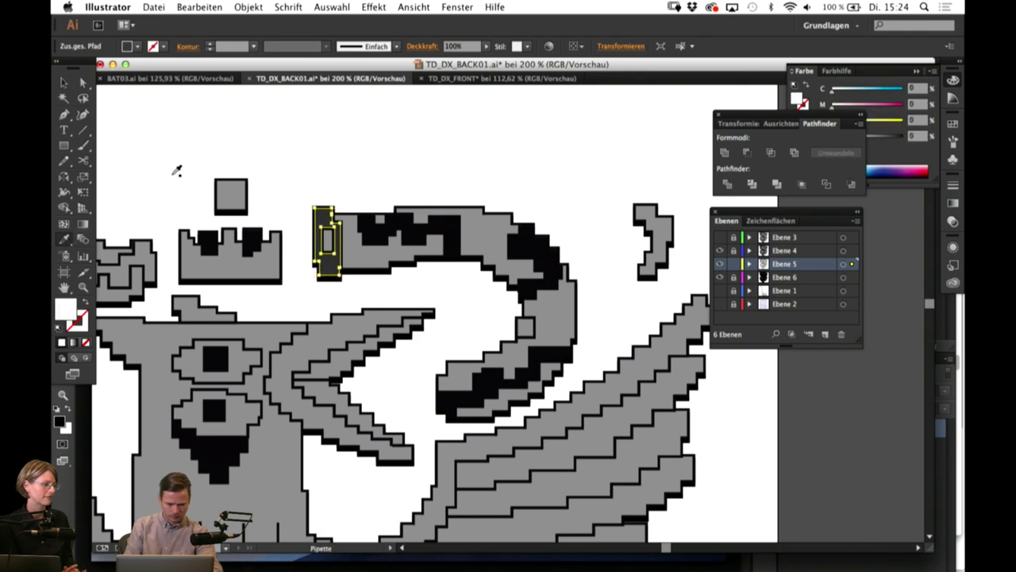
left_click(185, 166)
Step: Fill the small grey square on the inner edge of the curved snake body with sampled black and clear the selection
left_click_drag(430, 360, 393, 341)
left_click_drag(456, 349, 422, 347)
left_click(457, 304)
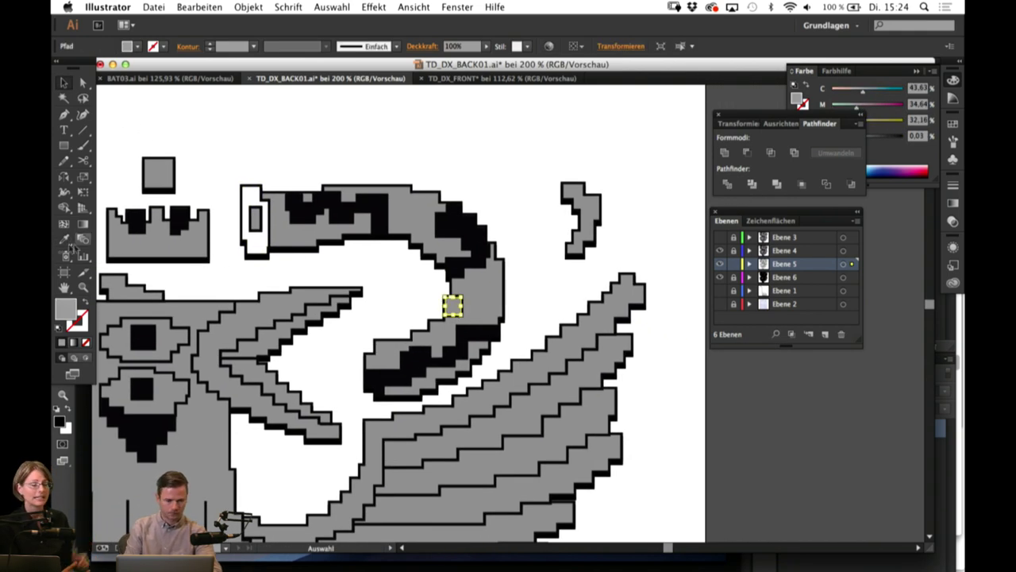
left_click(66, 239)
left_click(180, 219)
left_click(66, 83)
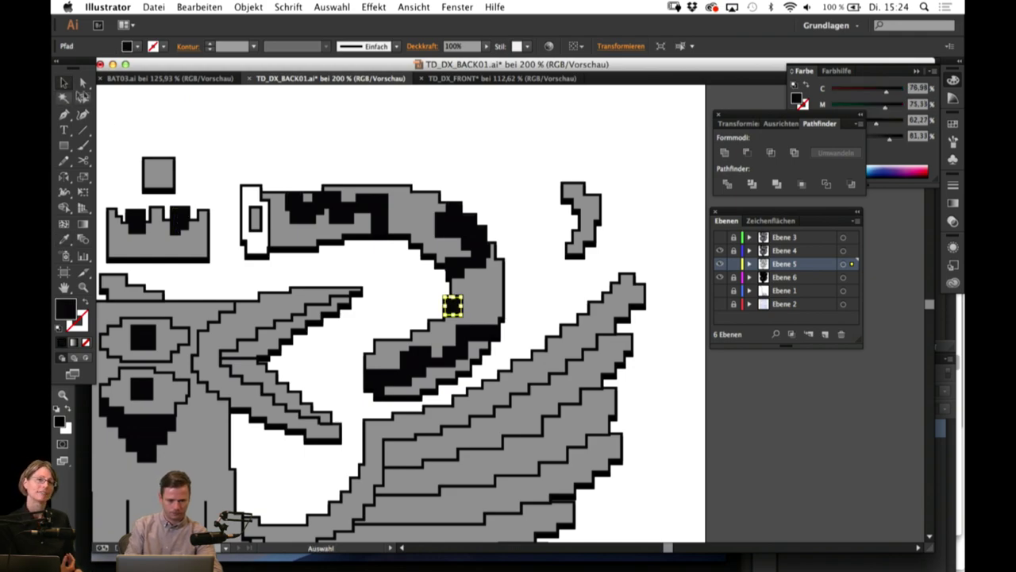
left_click(132, 107)
Step: Fill the ring-shaped end piece of the snake below the large wing with white sampled from the background
scroll(429, 277, "down", 5)
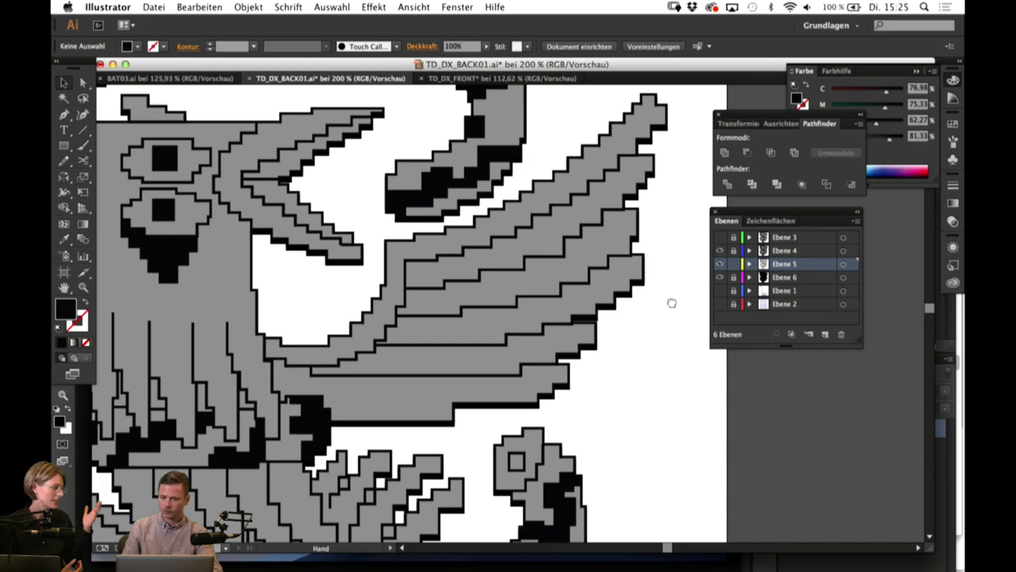
left_click_drag(672, 302, 653, 319)
left_click_drag(536, 441, 563, 415)
left_click_drag(462, 428, 474, 502)
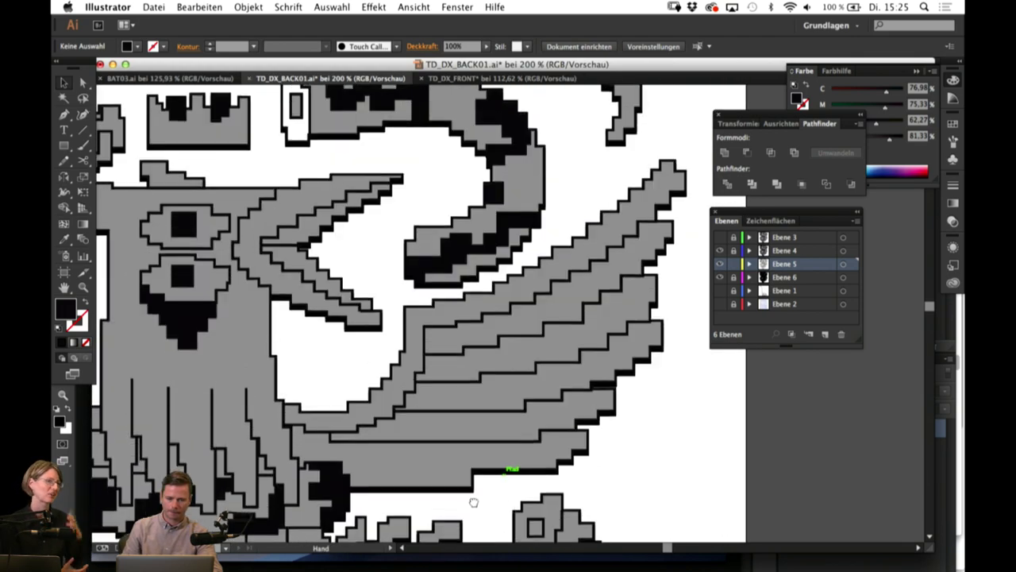
scroll(475, 485, "down", 5)
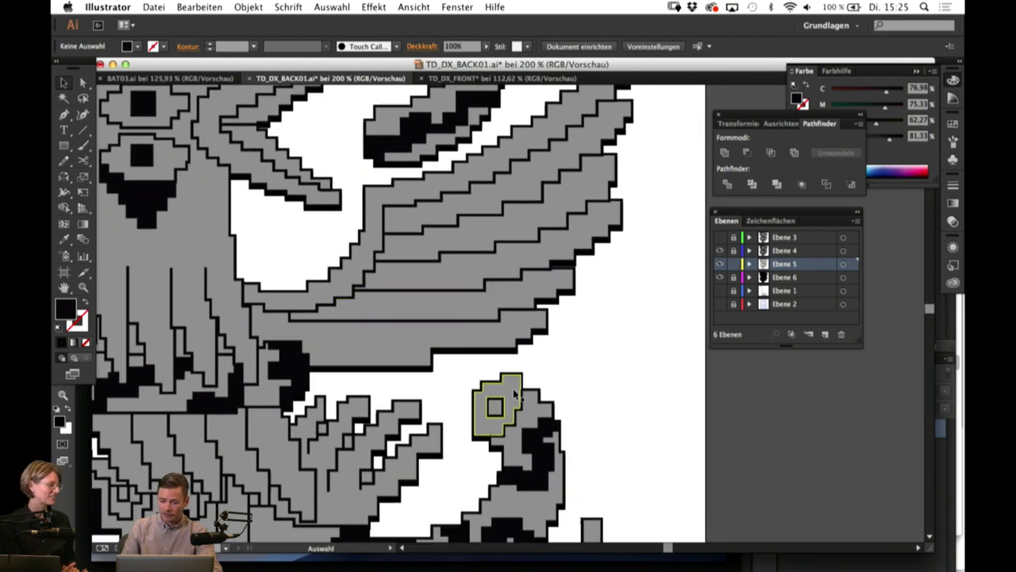
left_click(514, 394)
key("i")
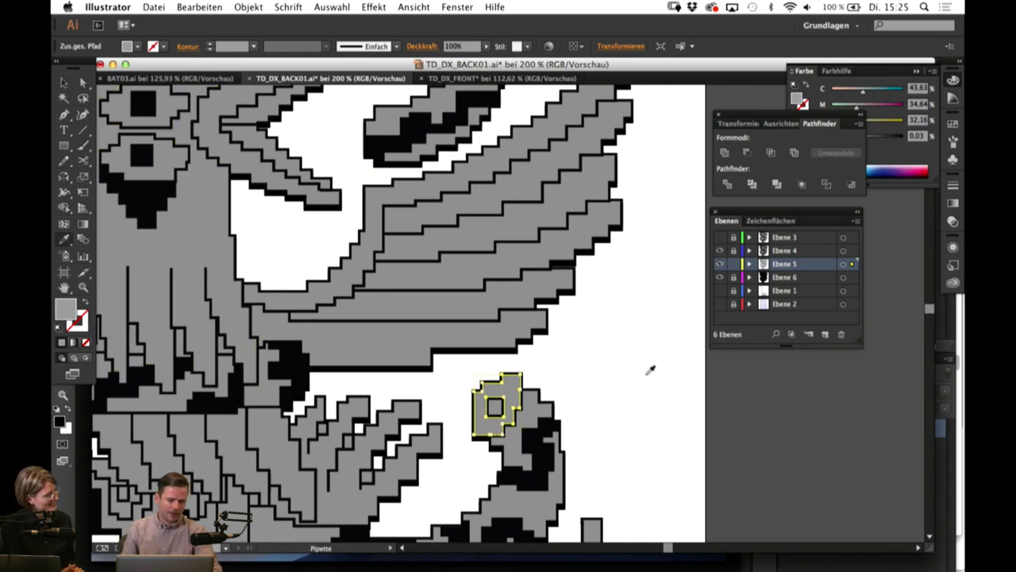
left_click(649, 382)
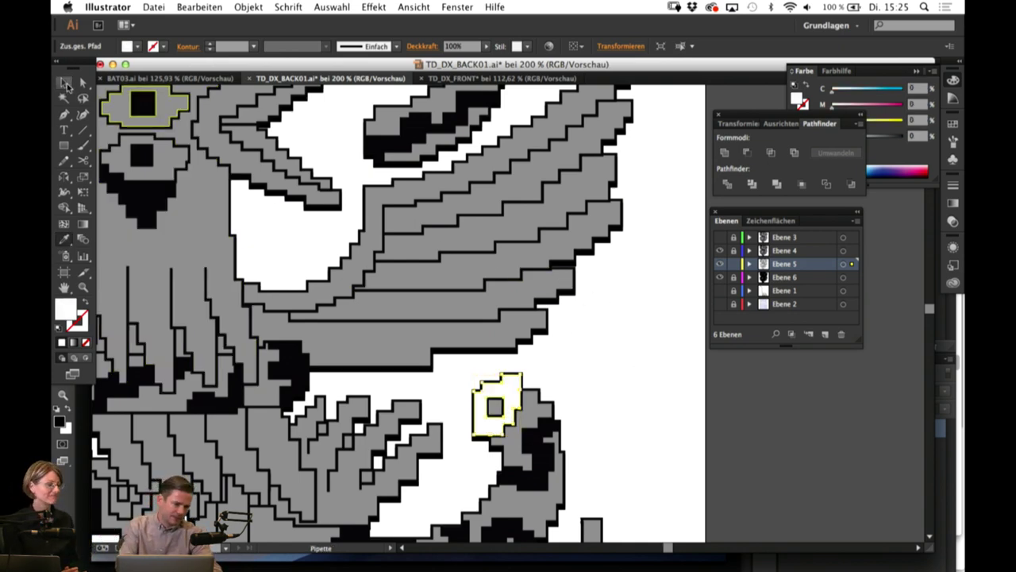
Step: Fill both eye shapes around the black pupils with white using the Eyedropper and clear the selection
left_click(65, 83)
left_click(173, 158)
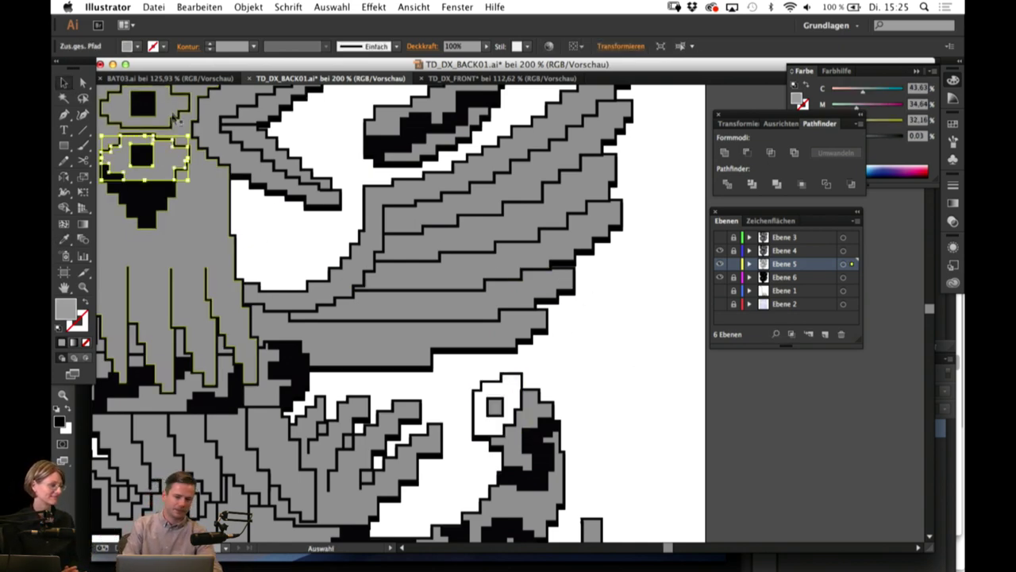
left_click(176, 119, "shift")
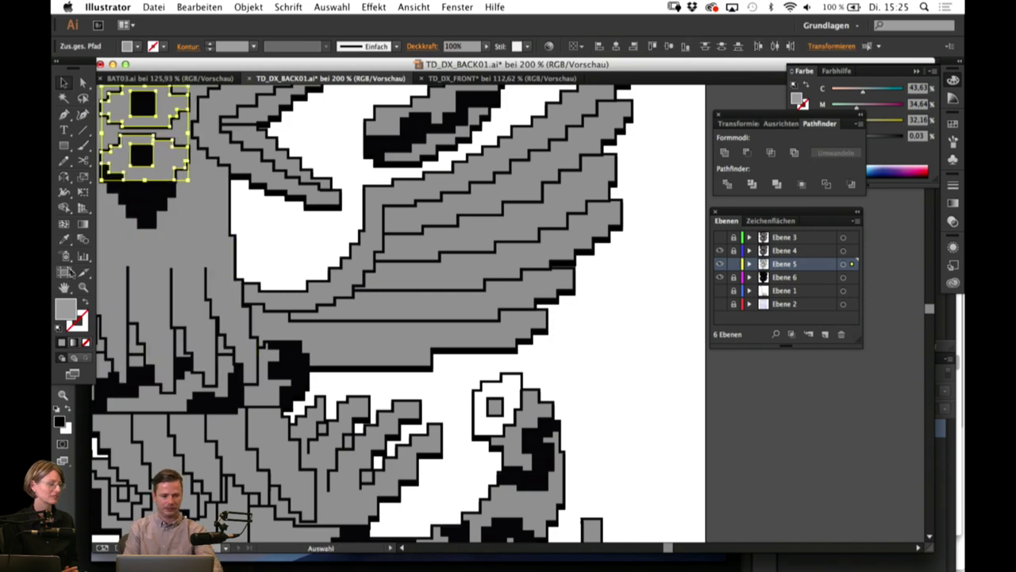
left_click(64, 239)
left_click(490, 404)
scroll(490, 404, "up", 2)
scroll(490, 404, "left", 3)
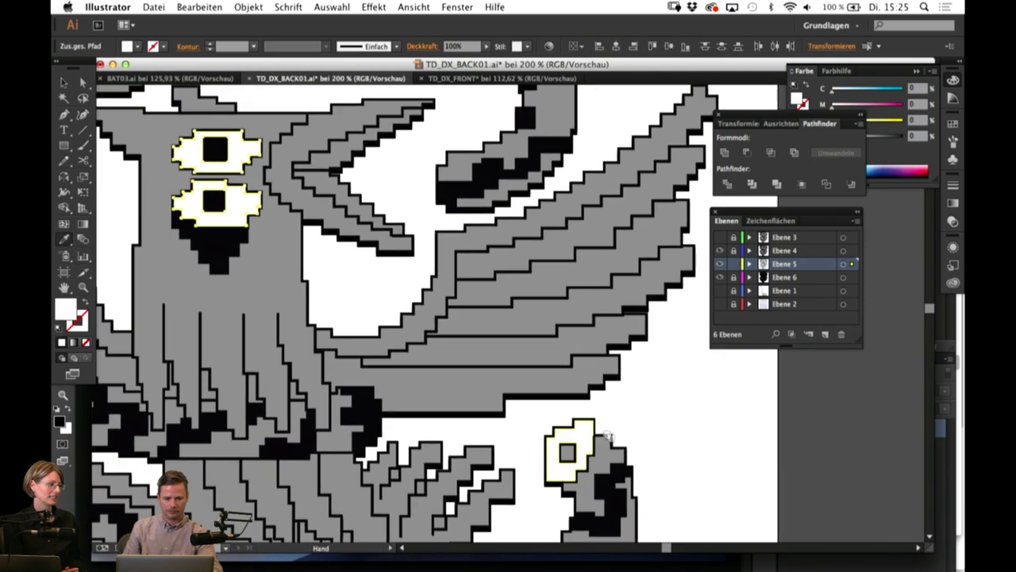
left_click(65, 83)
left_click(132, 224)
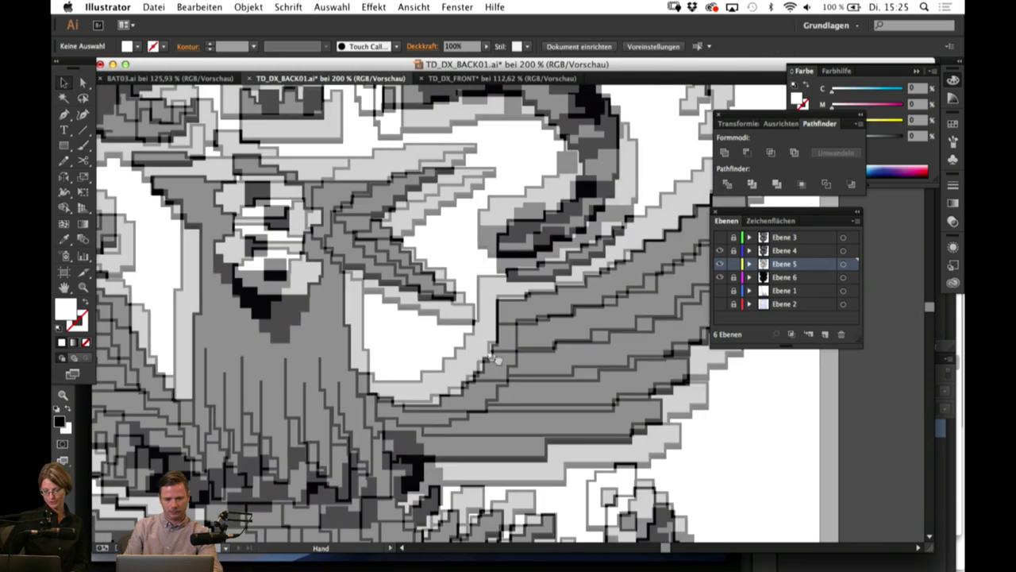
Step: Fill the two ring-shaped snake end pieces beside and below the opposite wing with sampled white and clear the selection
scroll(520, 300, "up", 3)
scroll(520, 300, "left", 4)
scroll(469, 445, "left", 4)
scroll(469, 445, "up", 1)
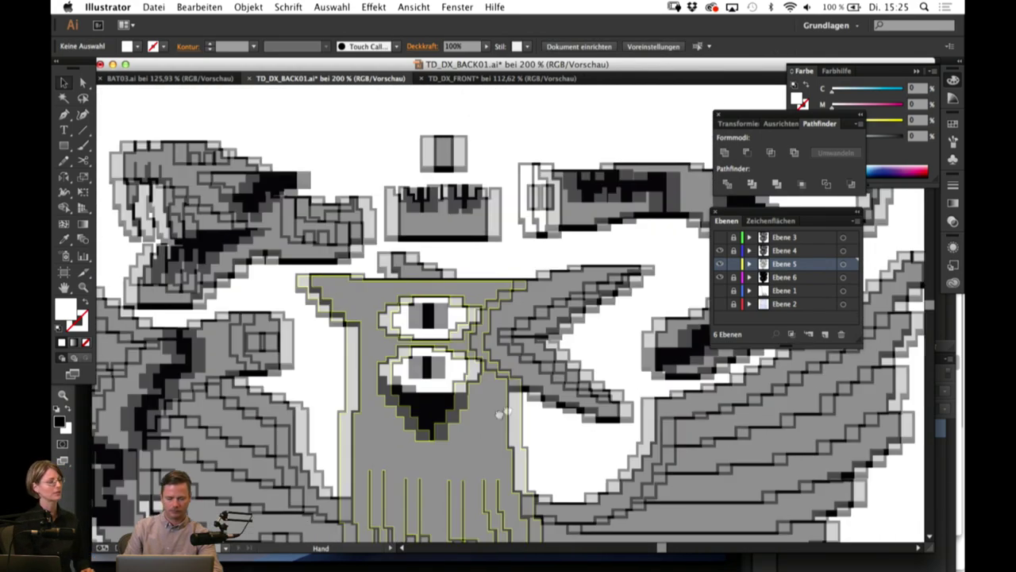
scroll(466, 471, "down", 1)
scroll(467, 472, "left", 1)
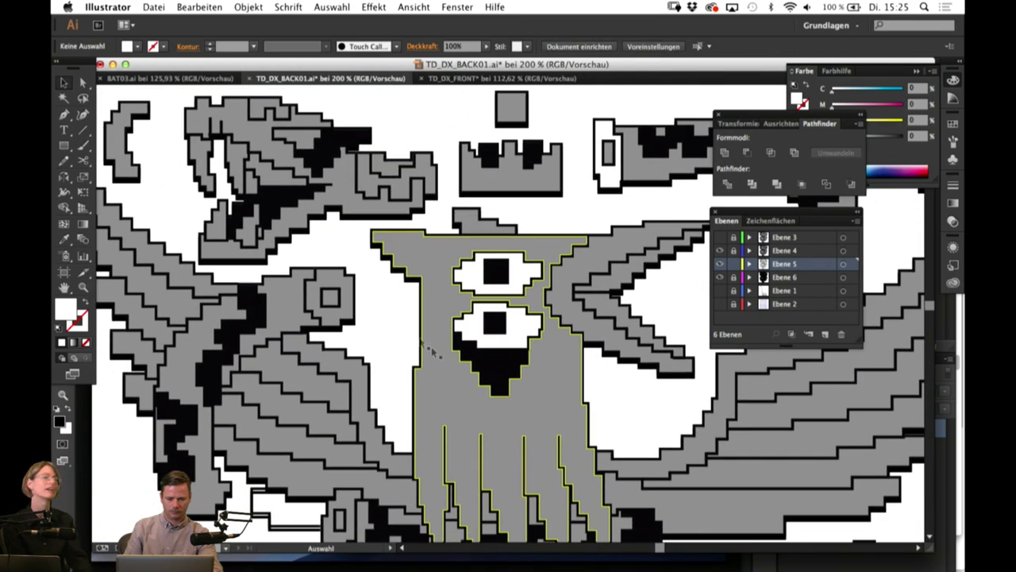
left_click(329, 300)
scroll(317, 334, "down", 6)
scroll(318, 334, "right", 1)
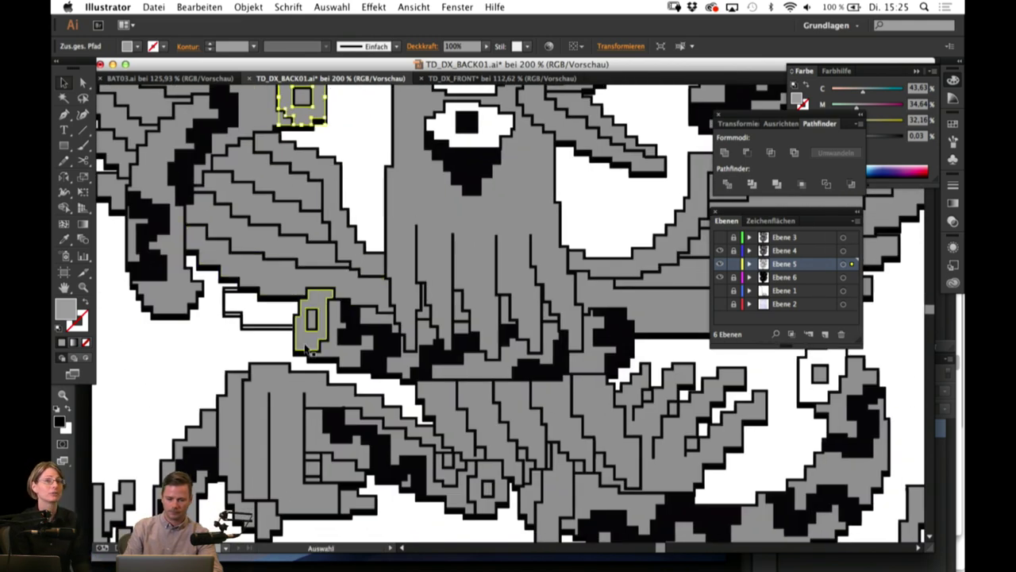
left_click(307, 350, "shift")
left_click(65, 239)
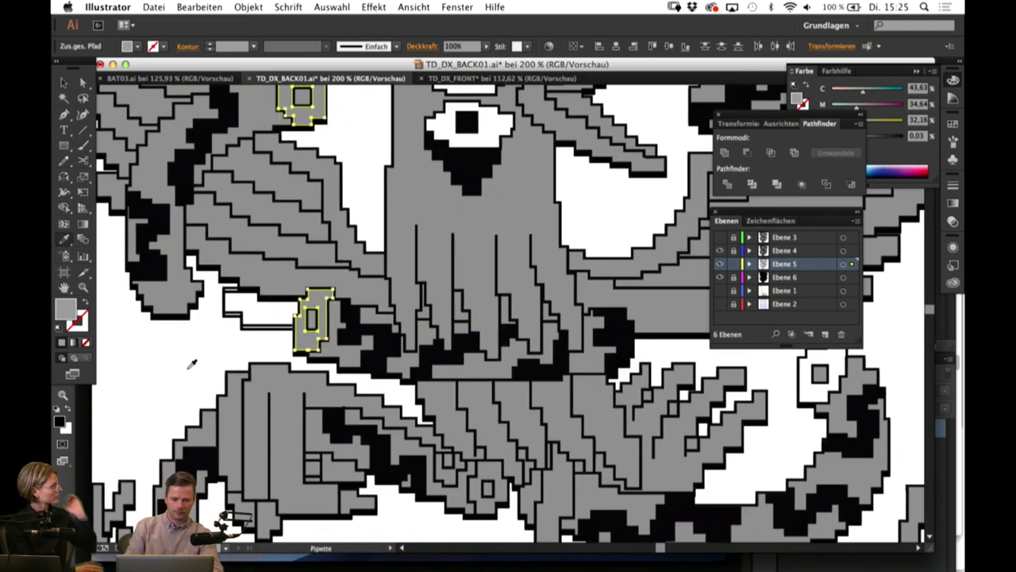
left_click(189, 366)
scroll(359, 240, "up", 4)
key("v")
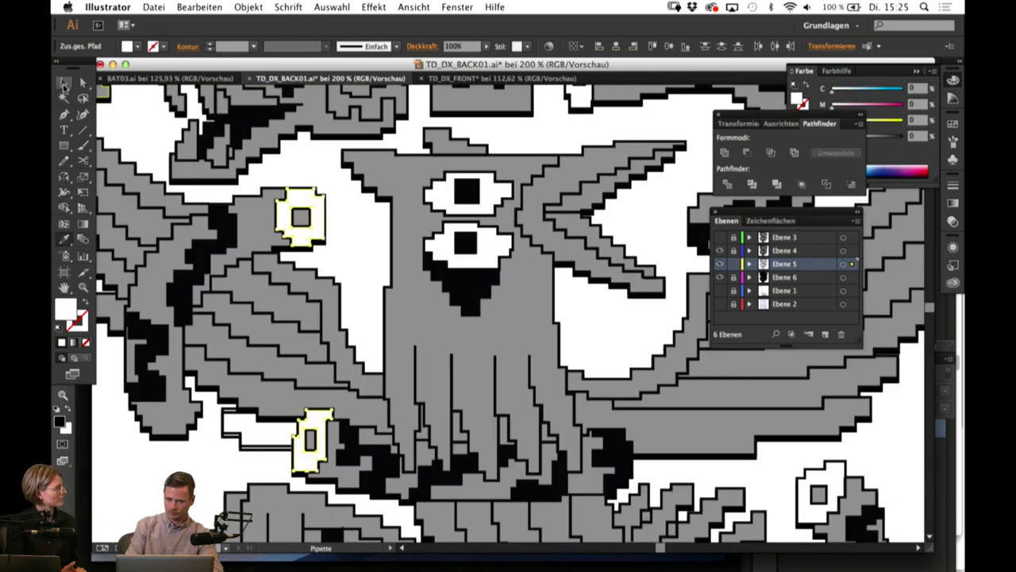
left_click(147, 445)
Step: Fill the ring-shaped end piece of the snake below the feathered middle section with sampled white and clear the selection
scroll(418, 337, "down", 10)
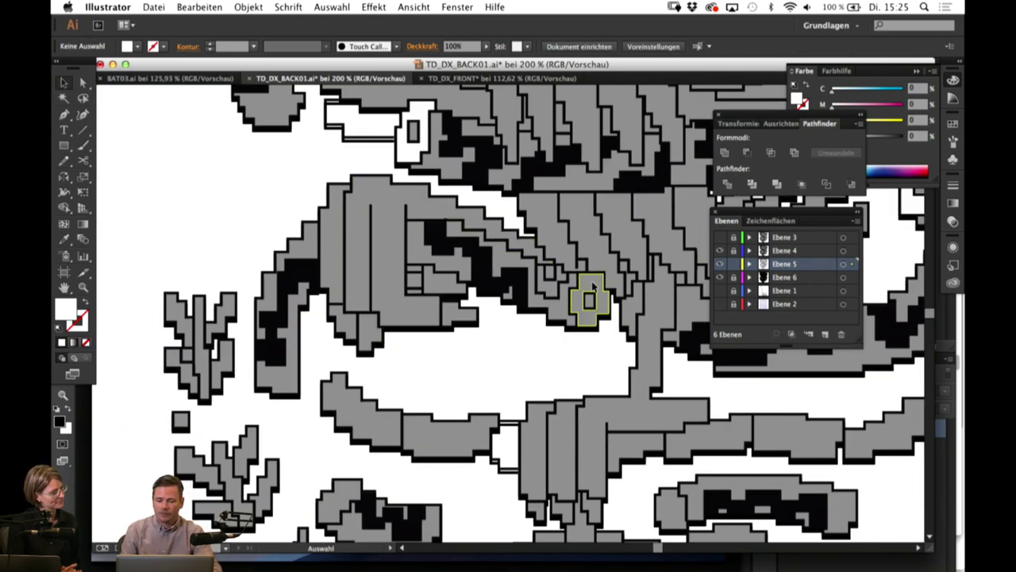
left_click(600, 289)
key("space")
left_click_drag(529, 361, 276, 369)
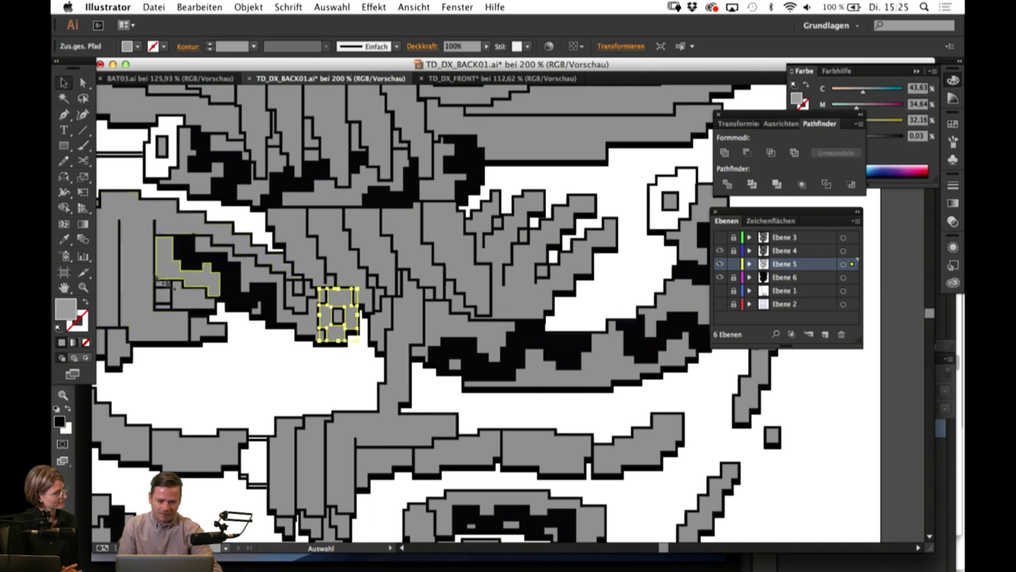
left_click(61, 244)
left_click(281, 381)
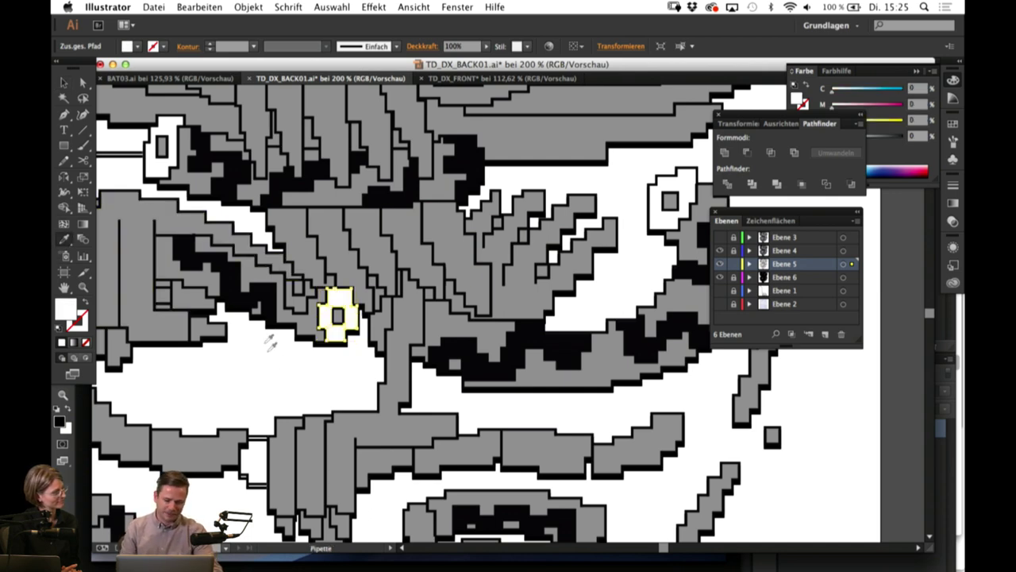
left_click(64, 98)
left_click(63, 82)
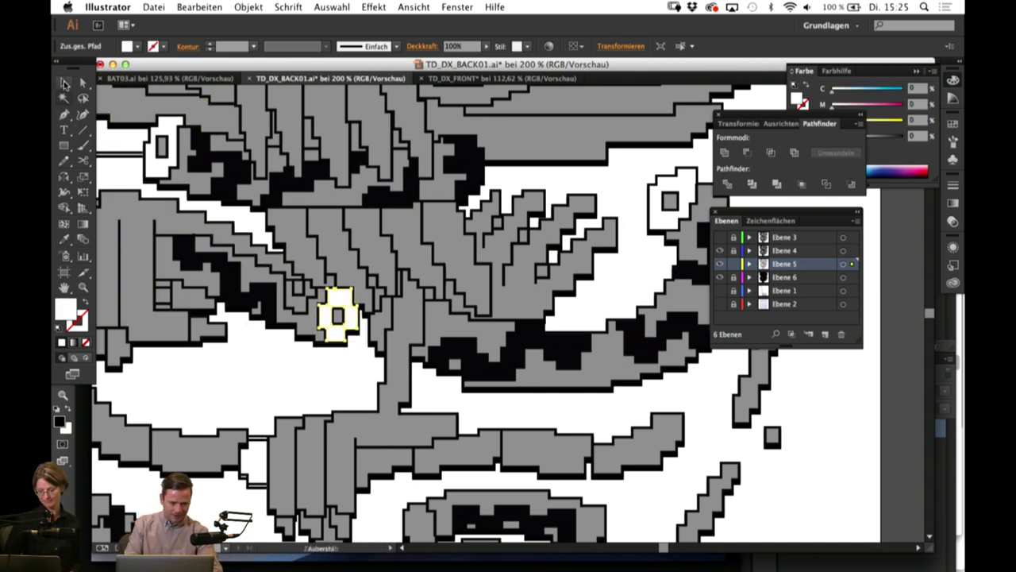
left_click(254, 410)
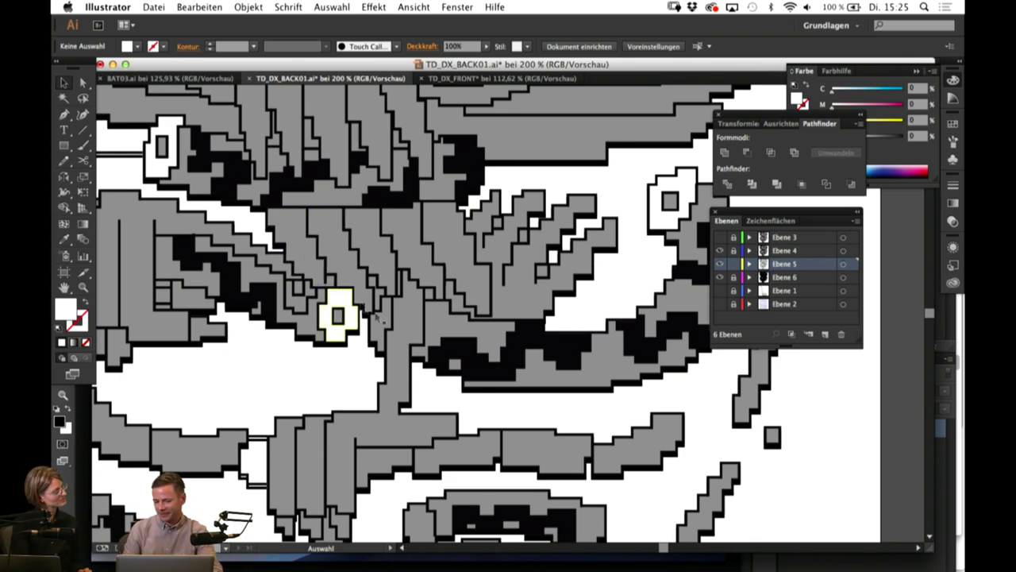
Step: Fill the three small claw tips below the gripping hand with white sampled from the ring-shaped piece, then clear the selection
scroll(214, 401, "down", 5)
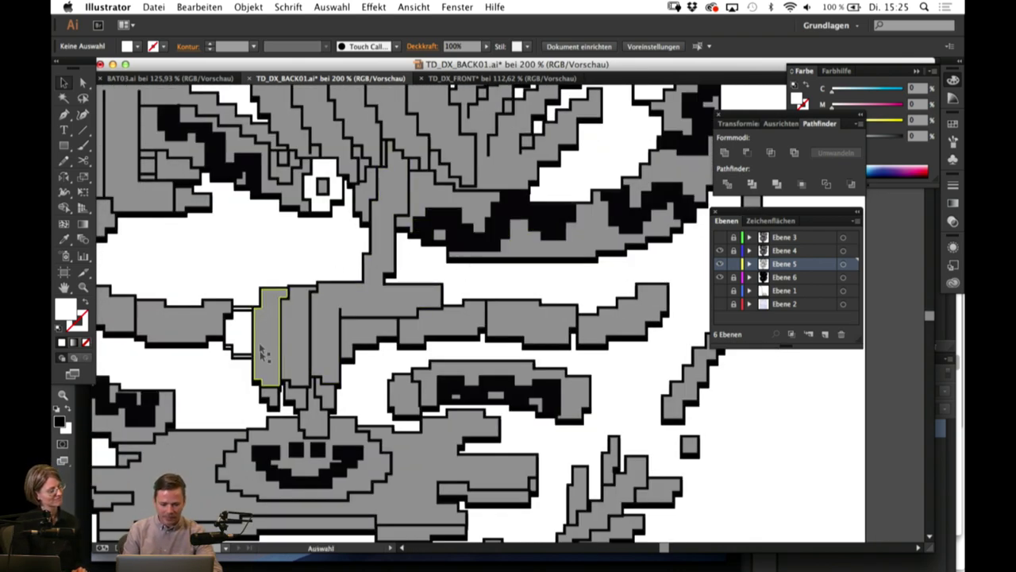
left_click(269, 396)
left_click(295, 395, "shift")
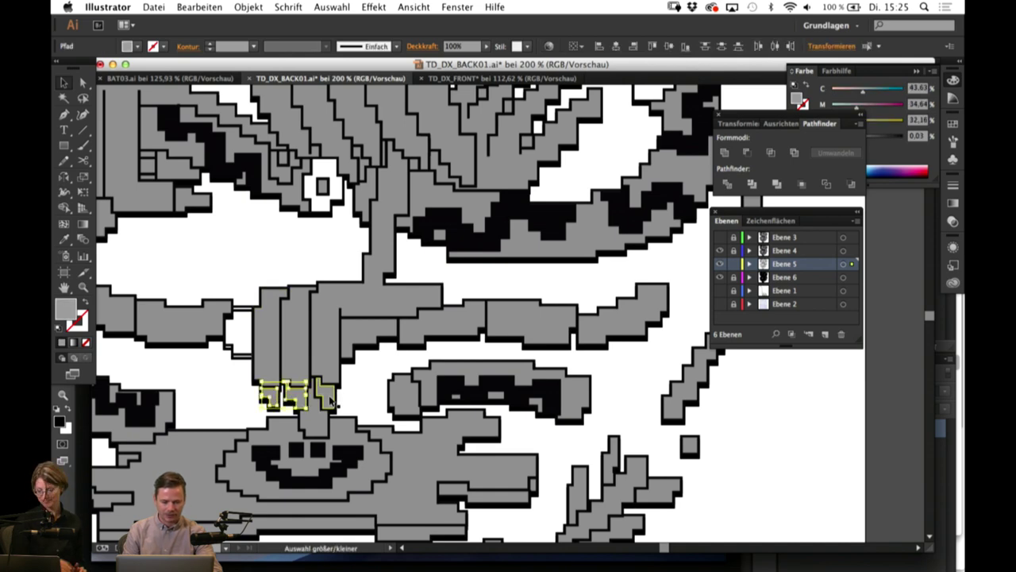
left_click(325, 392, "shift")
left_click(63, 238)
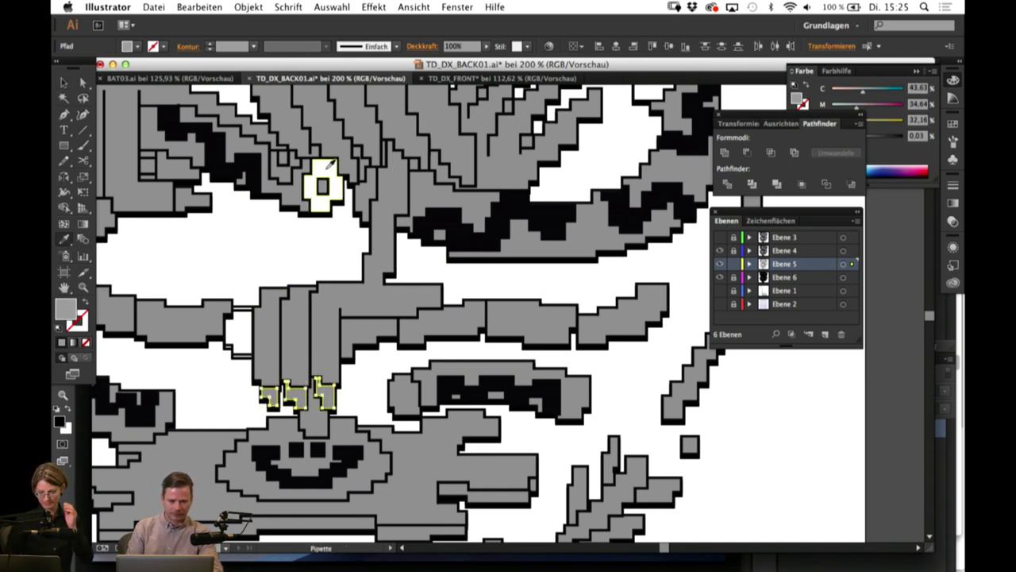
left_click(318, 176)
key("v")
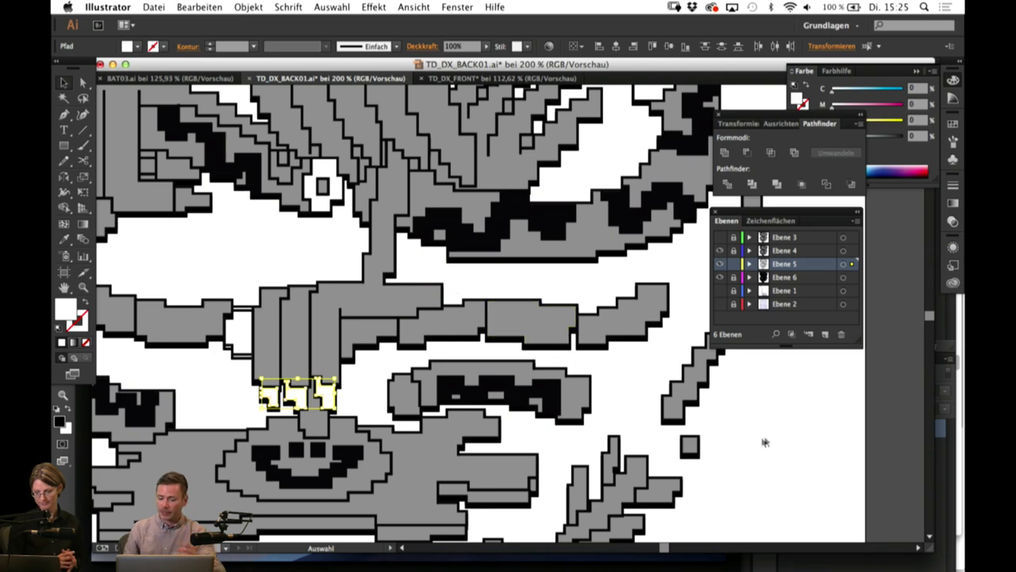
left_click(654, 399)
Step: Fill the small rectangle inside the white ring-shaped piece above the gripping hand with the snake pattern's black
left_click_drag(370, 416, 439, 359)
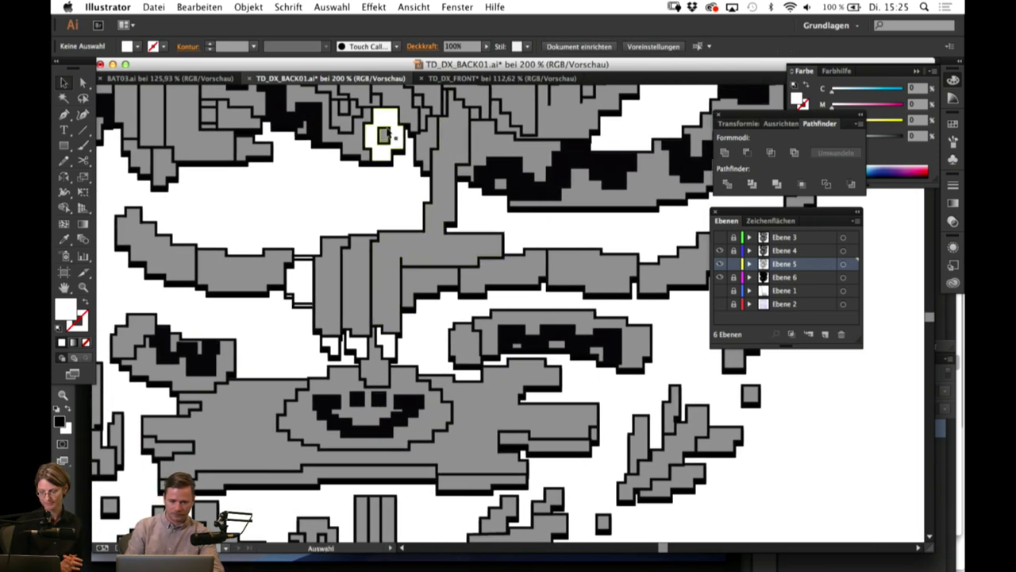
left_click(383, 134)
left_click(63, 238)
left_click(163, 344)
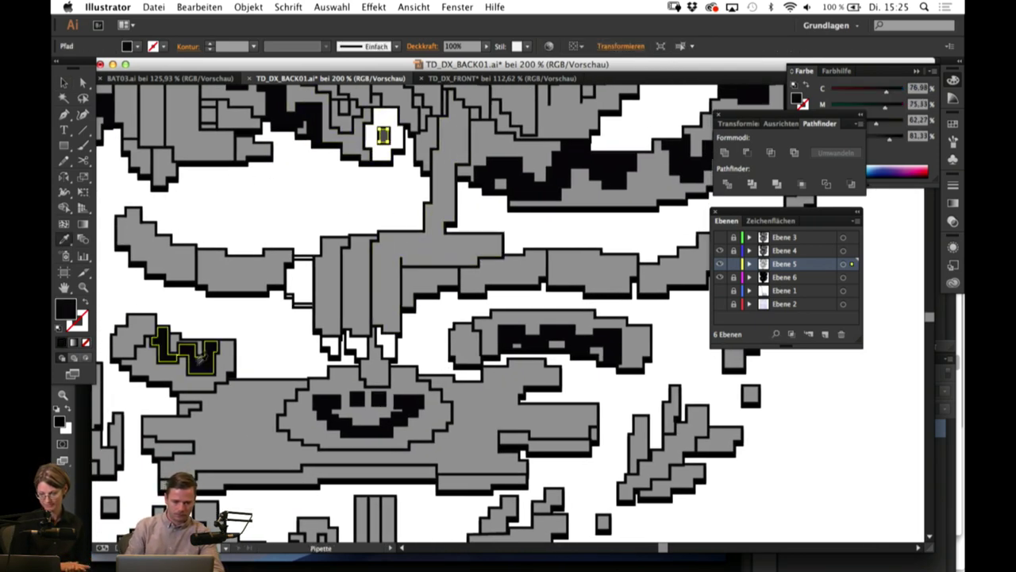
key("v")
left_click(243, 227)
left_click_drag(301, 347, 342, 311)
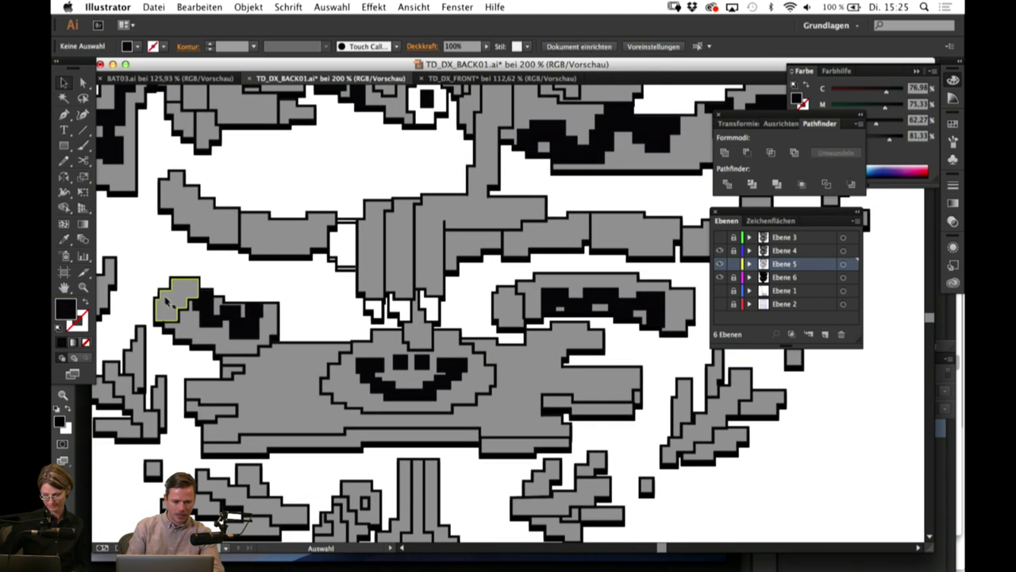
Step: Fill the rounded end piece of the short snake segment beside the smiling face with sampled white and clear the selection
left_click(157, 296)
left_click(63, 239)
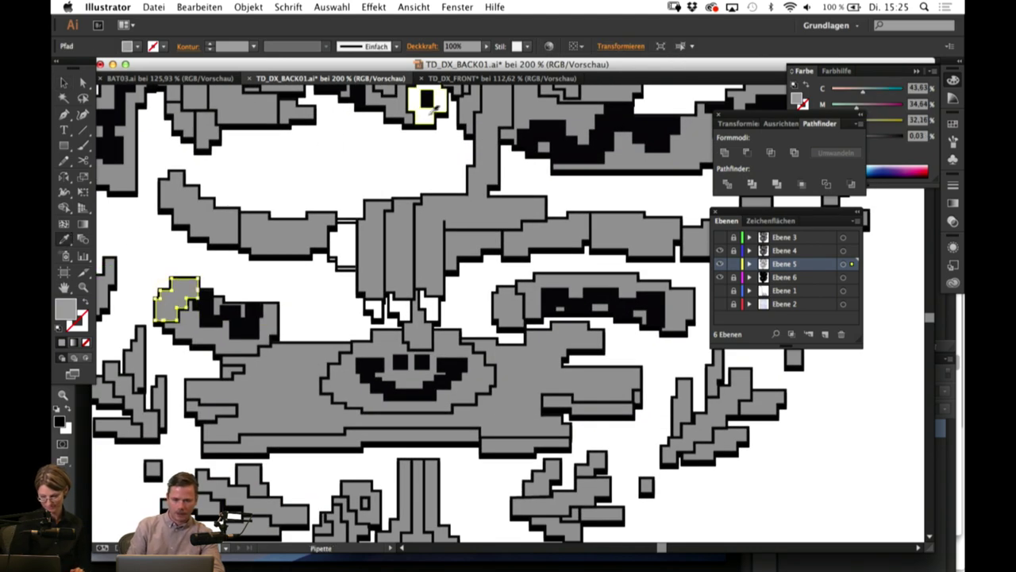
left_click(426, 117)
left_click(68, 84)
left_click(276, 178)
Step: Fill the bottom edge strips and the small side pieces of the body around the smiling face with sampled white, then clear the selection
left_click_drag(304, 478, 376, 407)
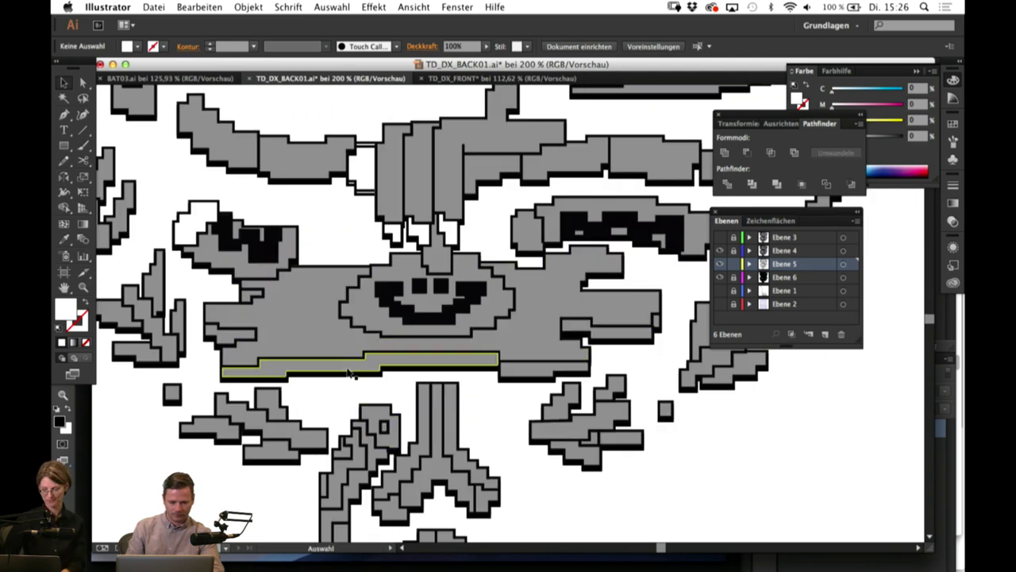
left_click(532, 375)
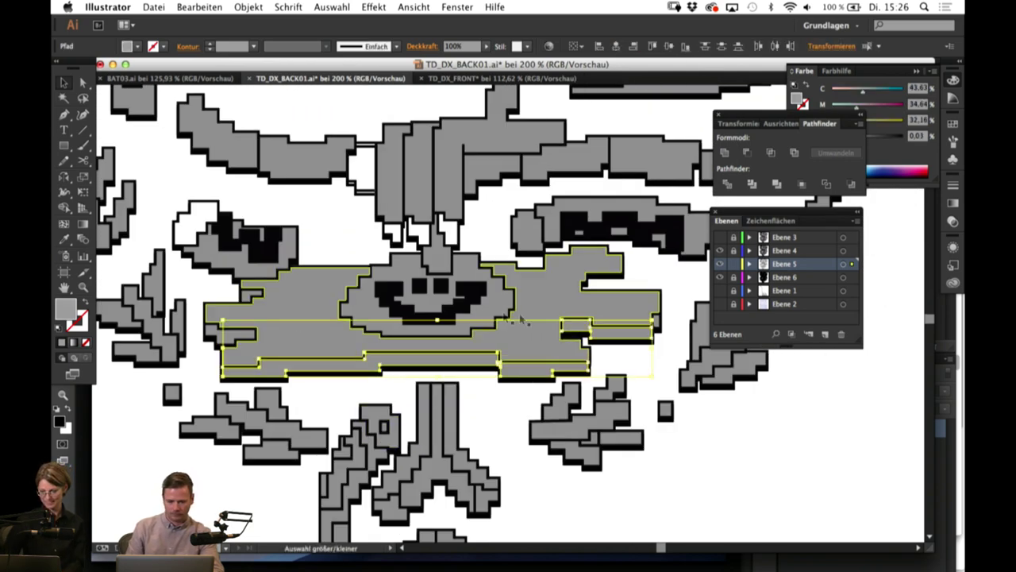
left_click(228, 335, "shift")
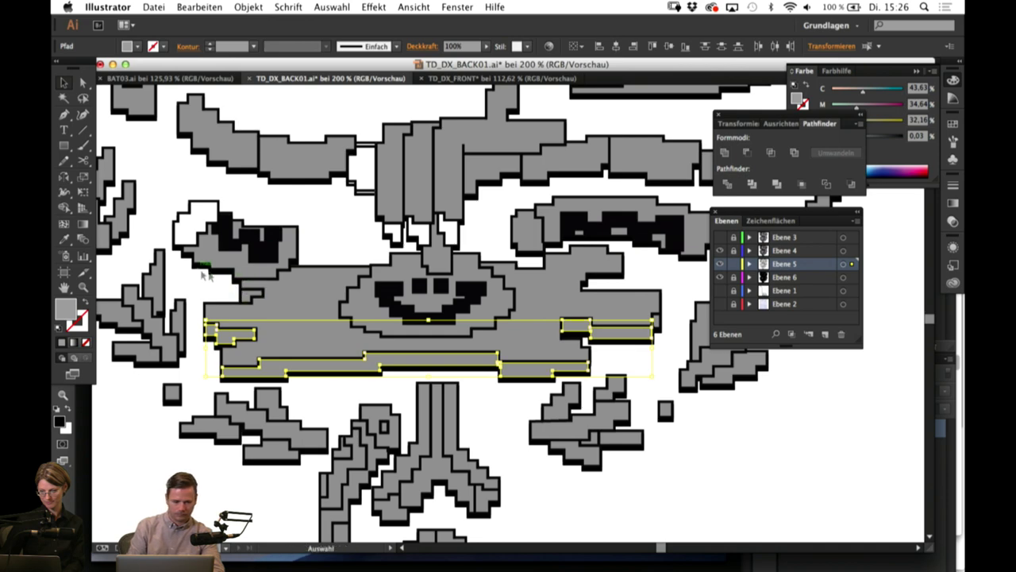
left_click(248, 294, "shift")
left_click(206, 180)
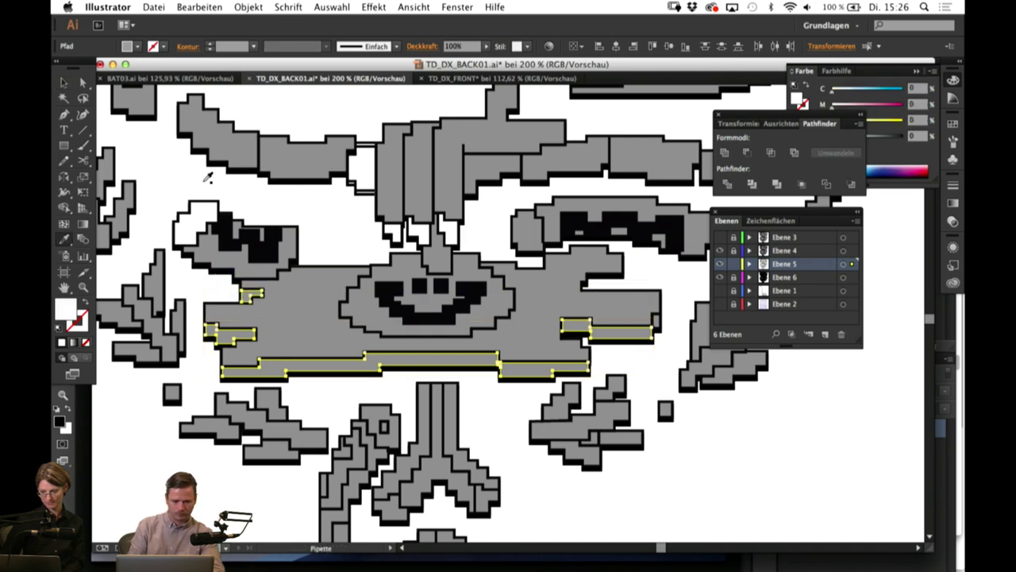
left_click_drag(358, 391, 416, 347)
left_click(65, 84)
left_click(355, 200)
left_click(300, 309)
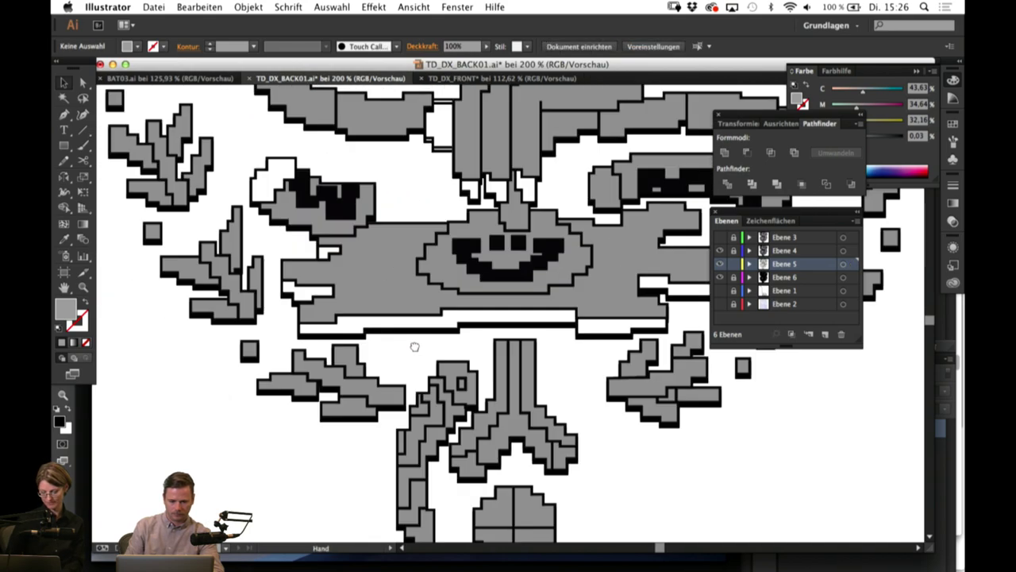
Step: Fill the middle leaf of each of the three leaf clusters beside the gripping hand and smiling face with sampled white
left_click_drag(407, 288, 410, 392)
left_click_drag(419, 258, 397, 362)
left_click_drag(367, 282, 438, 449)
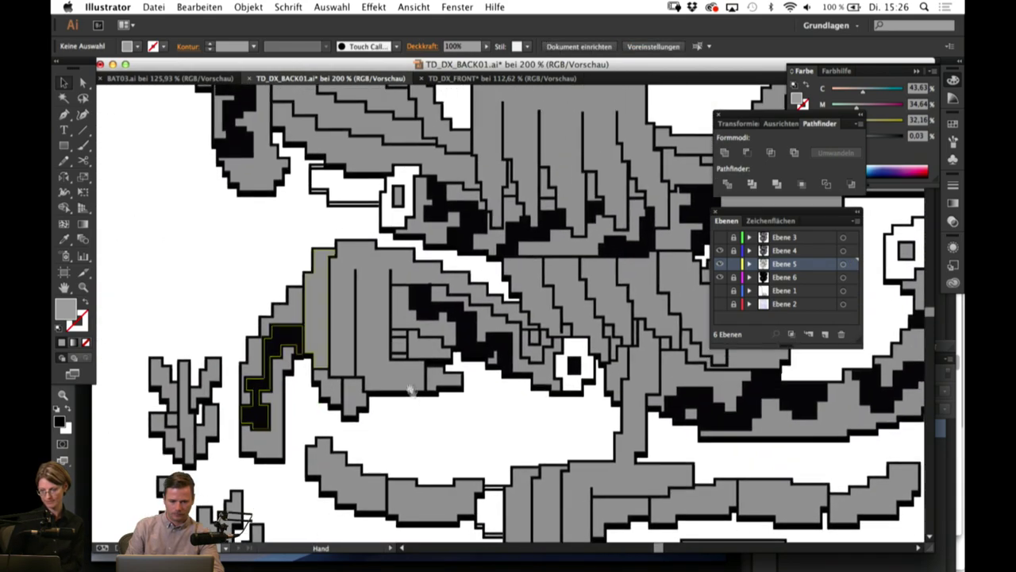
left_click(185, 426)
left_click_drag(301, 488, 280, 221)
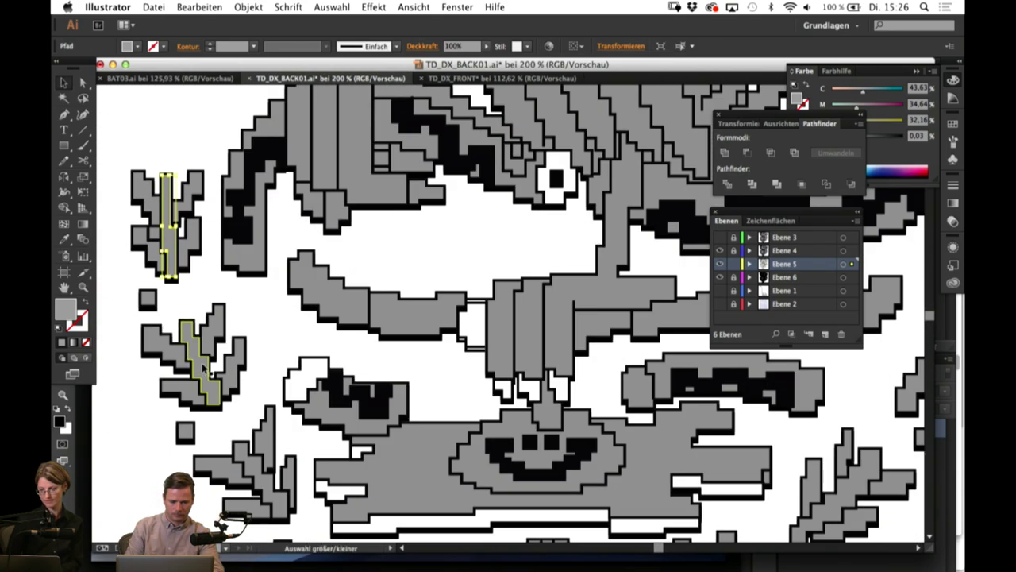
left_click(206, 371, "shift")
left_click(260, 476, "shift")
key("i")
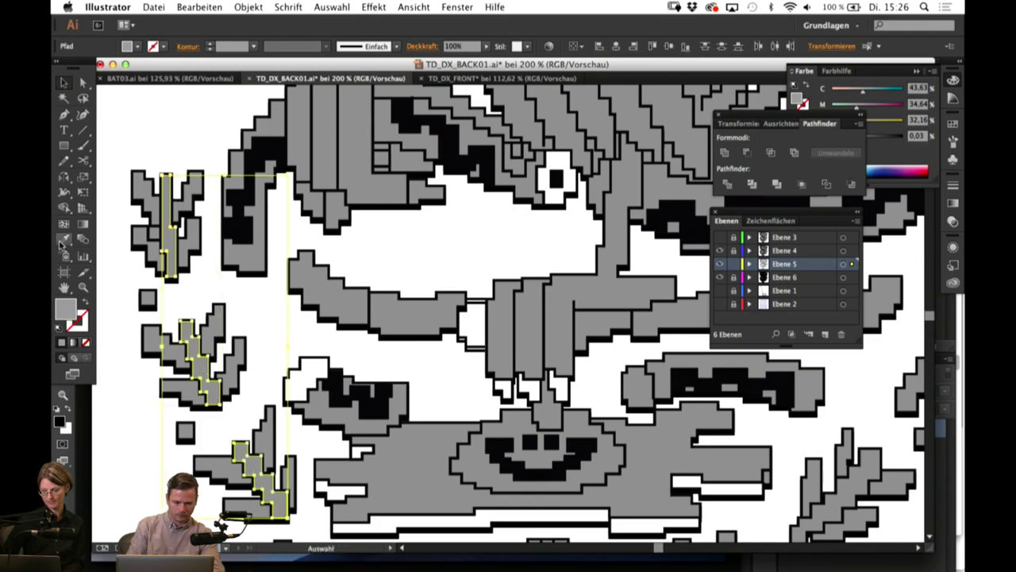
left_click_drag(198, 109, 232, 234)
left_click(352, 123)
Step: Fill the upper fangs of the open-mouthed snake head with sampled white and clear the selection
left_click_drag(331, 266, 330, 457)
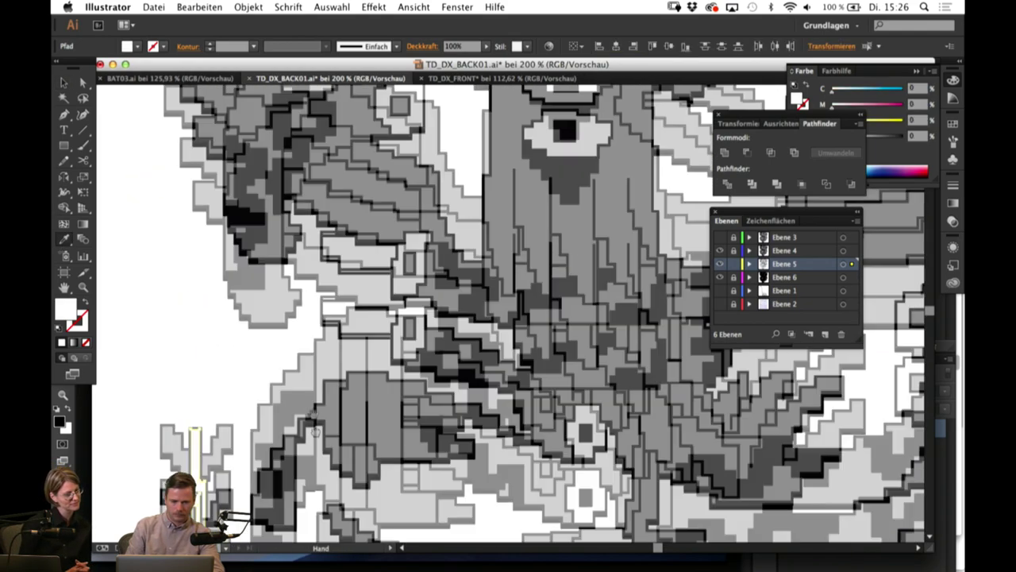
left_click_drag(294, 139, 300, 408)
left_click(65, 85)
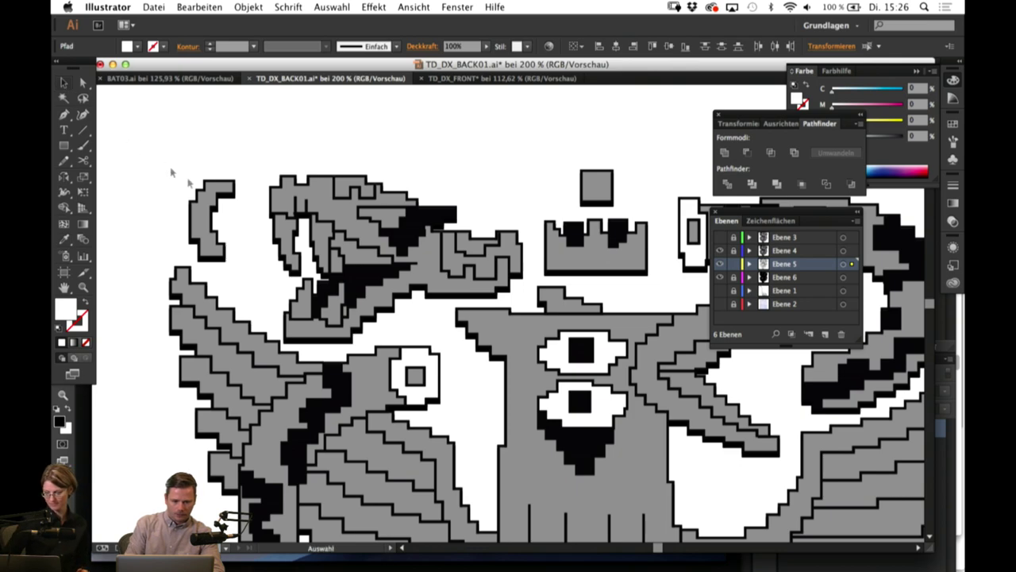
left_click_drag(295, 214, 201, 204)
left_click(191, 221)
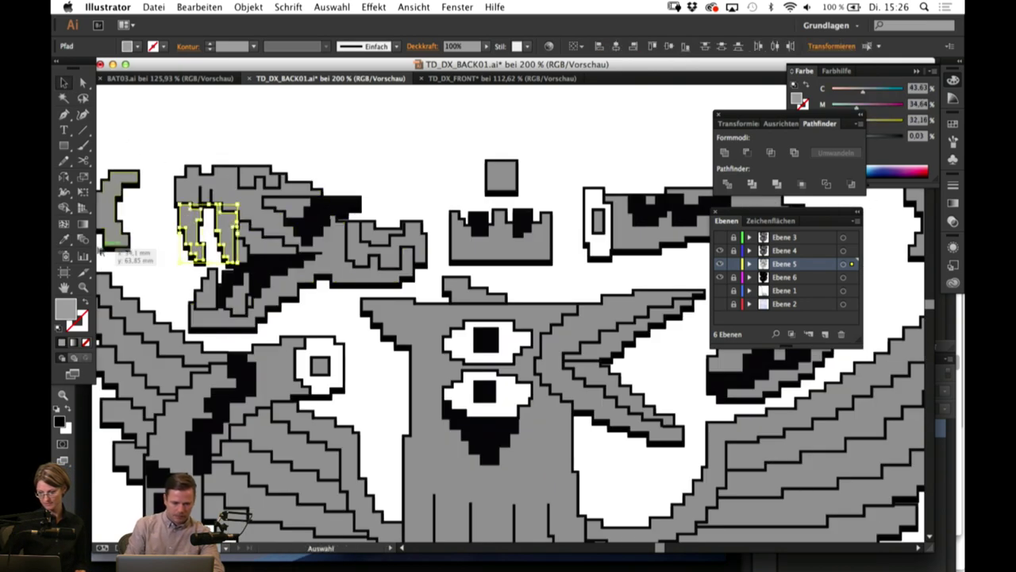
key("i")
left_click(243, 137)
left_click(66, 81)
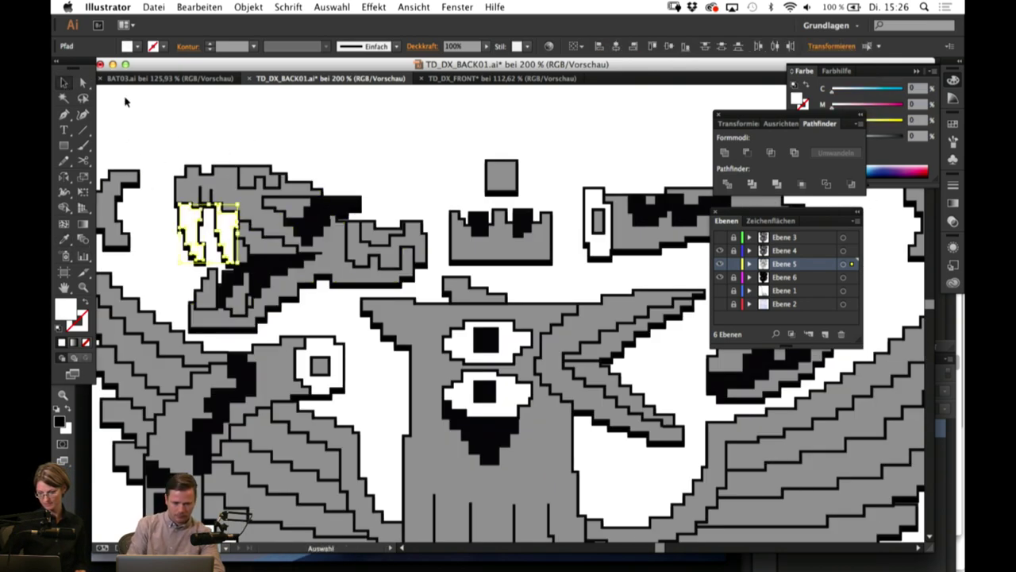
left_click(125, 101)
Step: Fill the eye of the open-mouthed snake head with sampled white and clear the selection
left_click(291, 212)
left_click(66, 239)
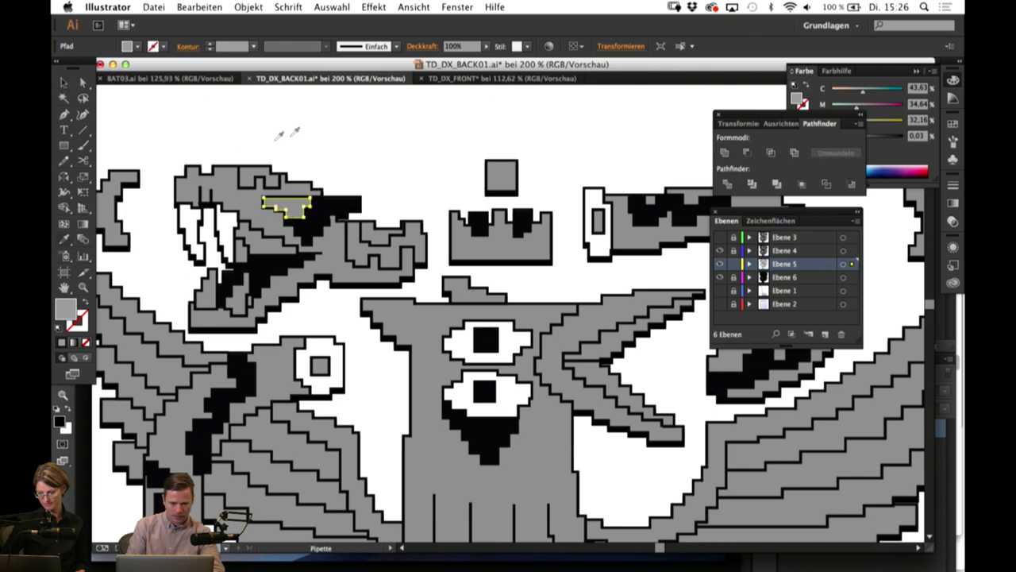
left_click(332, 150)
left_click(65, 86)
left_click(381, 290)
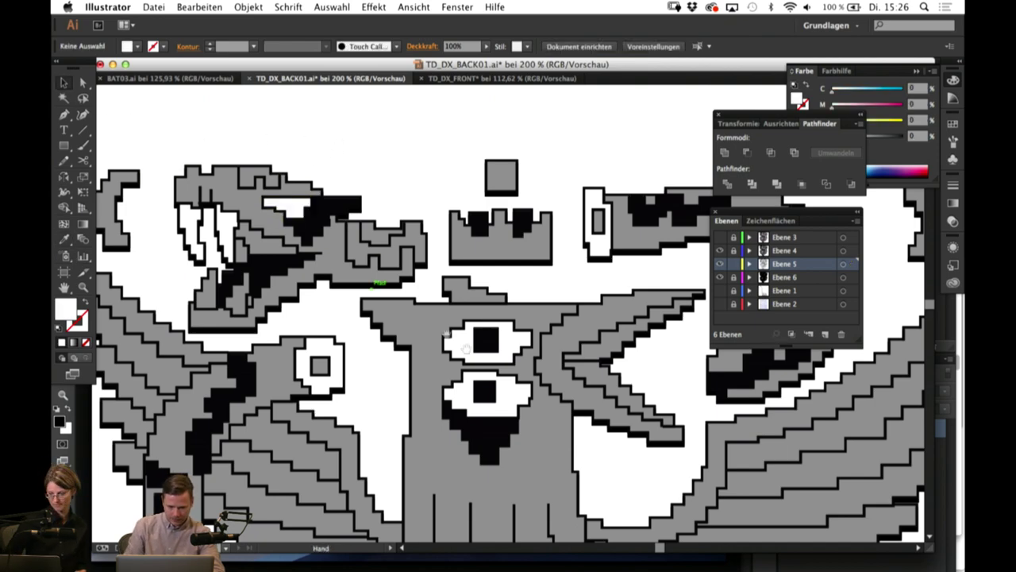
Step: Fill the two lower fangs of the open-mouthed snake head with white sampled from the upper fangs, then clear the selection
scroll(431, 382, "down", 6)
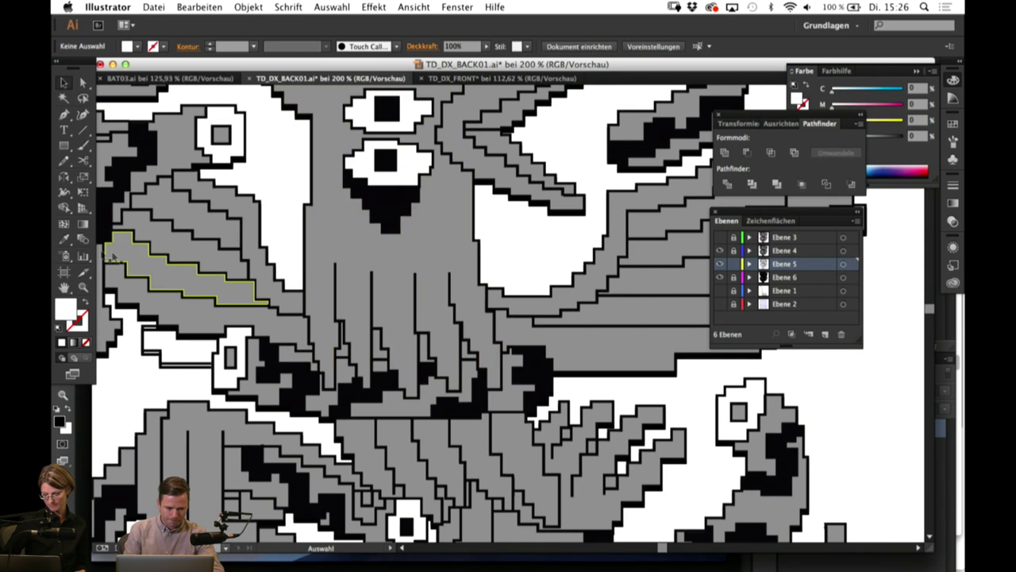
left_click_drag(391, 250, 611, 389)
left_click_drag(466, 262, 532, 319)
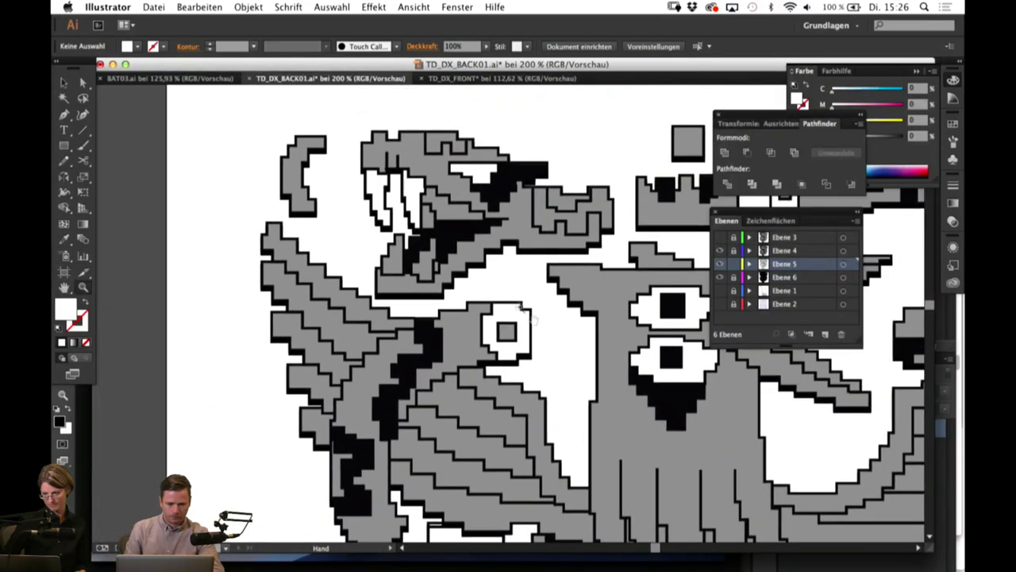
left_click(421, 264)
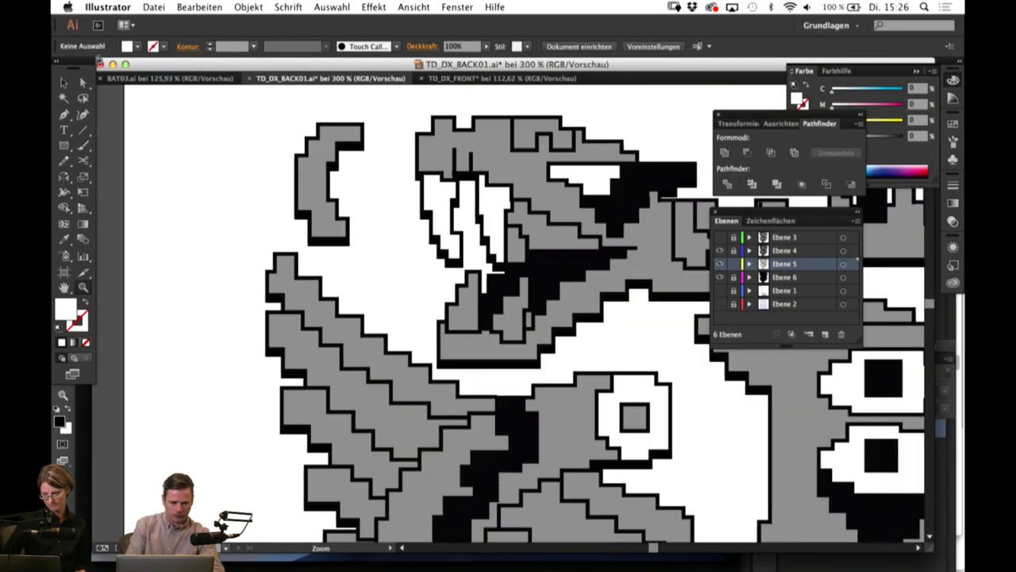
key("v")
left_click(511, 325, "shift")
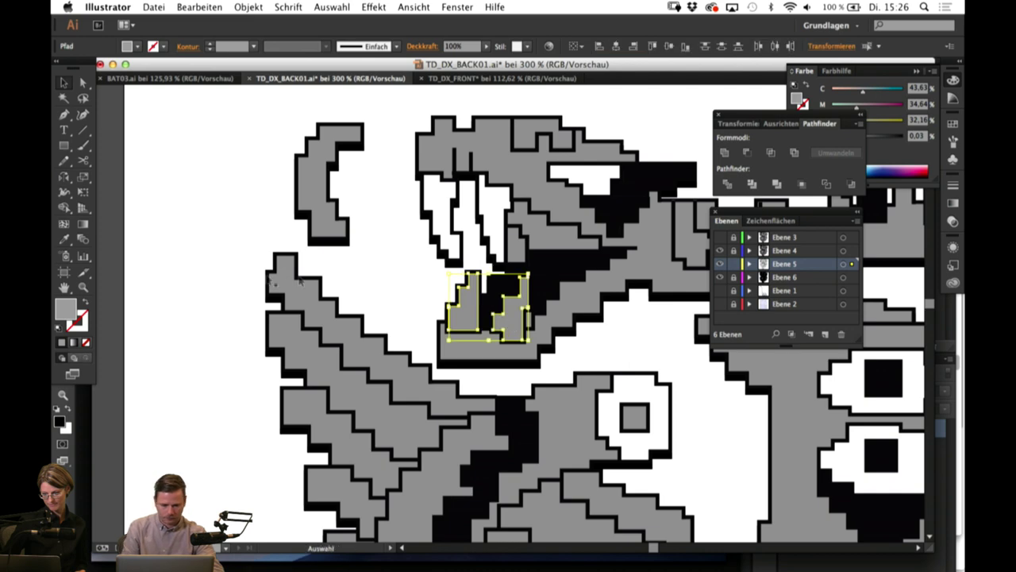
left_click(465, 199)
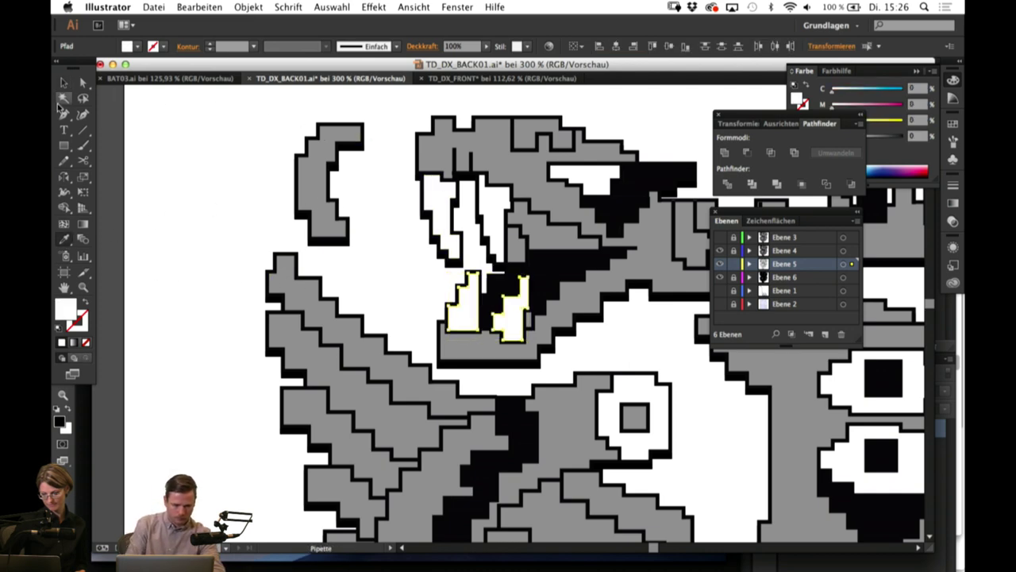
left_click(157, 119)
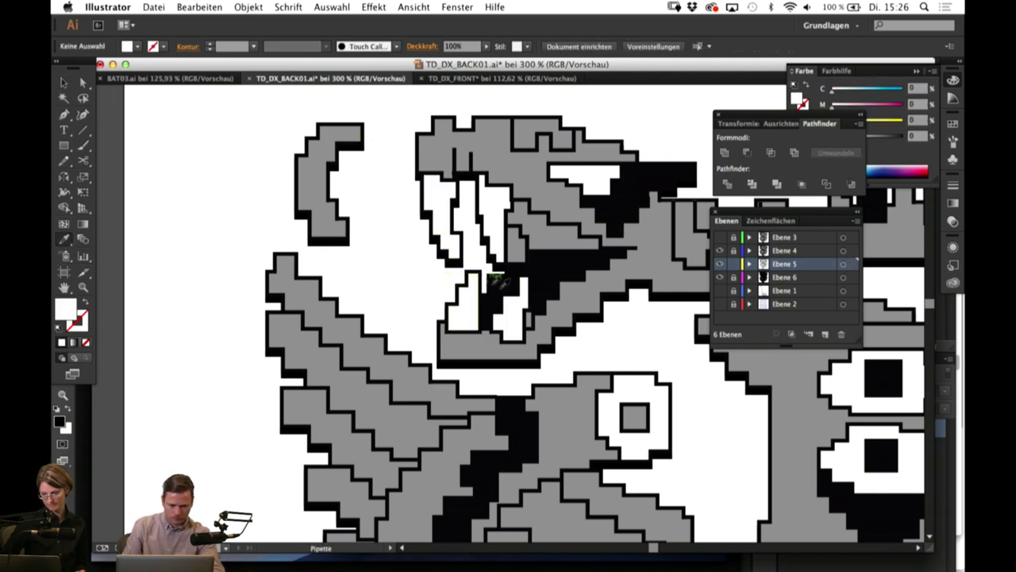
Step: Sample the snake mouth's black as the fill for new rectangles and add a layer named SCHATTEN above Ebene 5
left_click(491, 282)
left_click(70, 144)
scroll(101, 156, "left", 1)
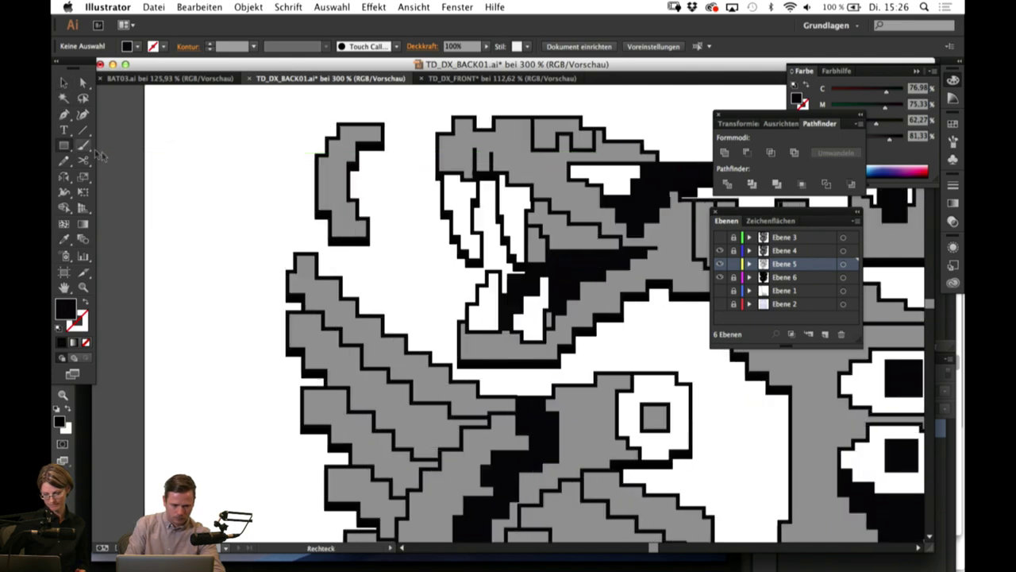
scroll(112, 192, "right", 5)
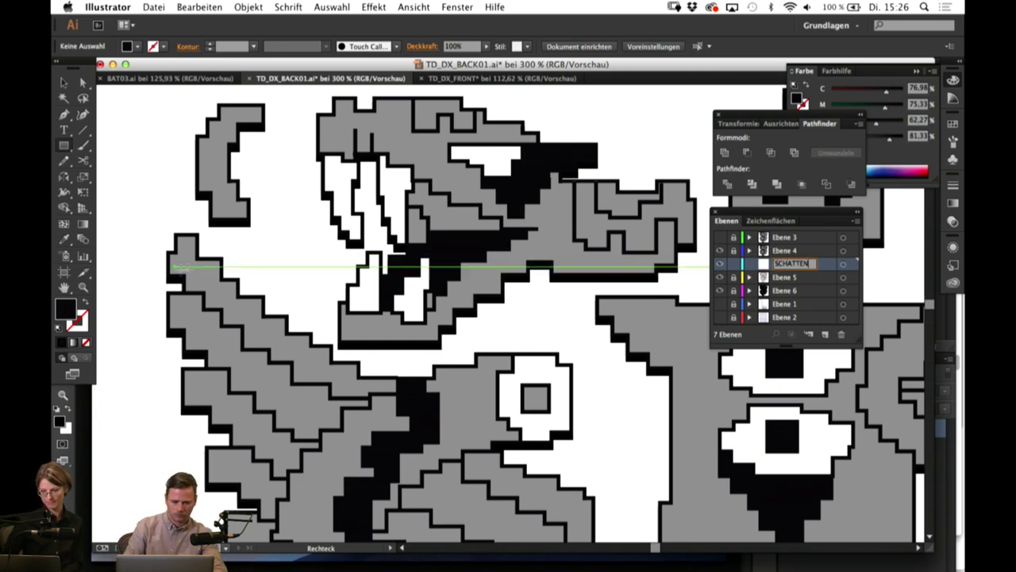
Step: Draw black shadow rectangles on SCHATTEN along the stepped lower edges of the two uppermost outer feathers below the snake head
key("space")
left_click_drag(338, 418, 315, 351)
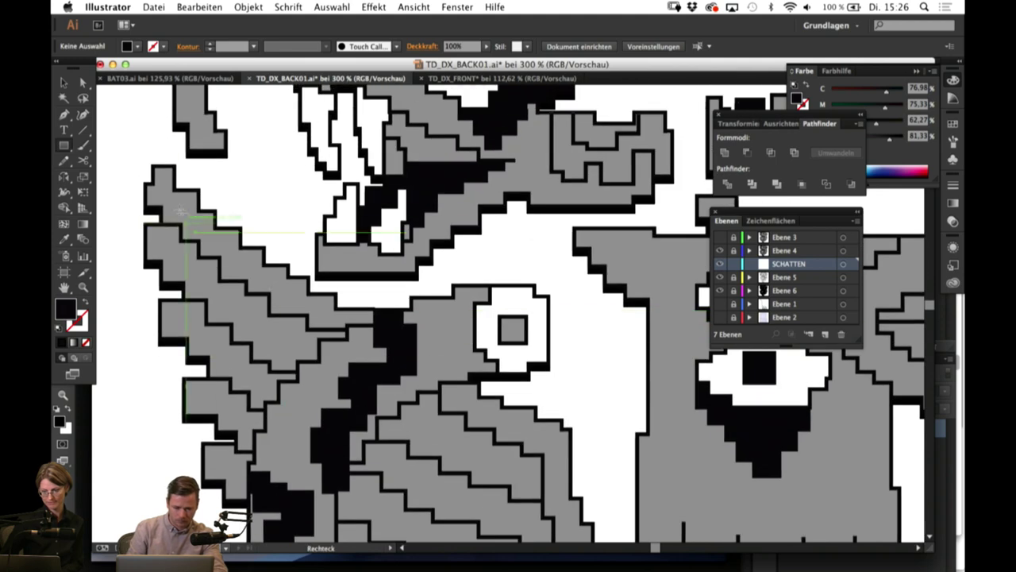
mouse_move(161, 223)
left_mouse_down()
mouse_move(193, 246)
mouse_move(176, 254)
mouse_move(196, 270)
mouse_move(246, 283)
mouse_move(220, 290)
left_mouse_up()
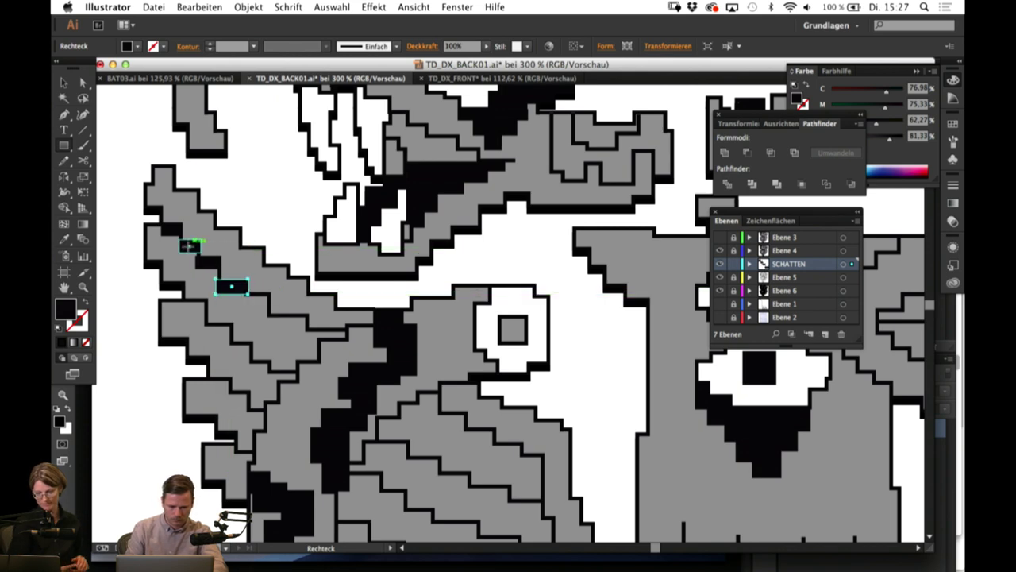
left_click_drag(191, 249, 197, 257)
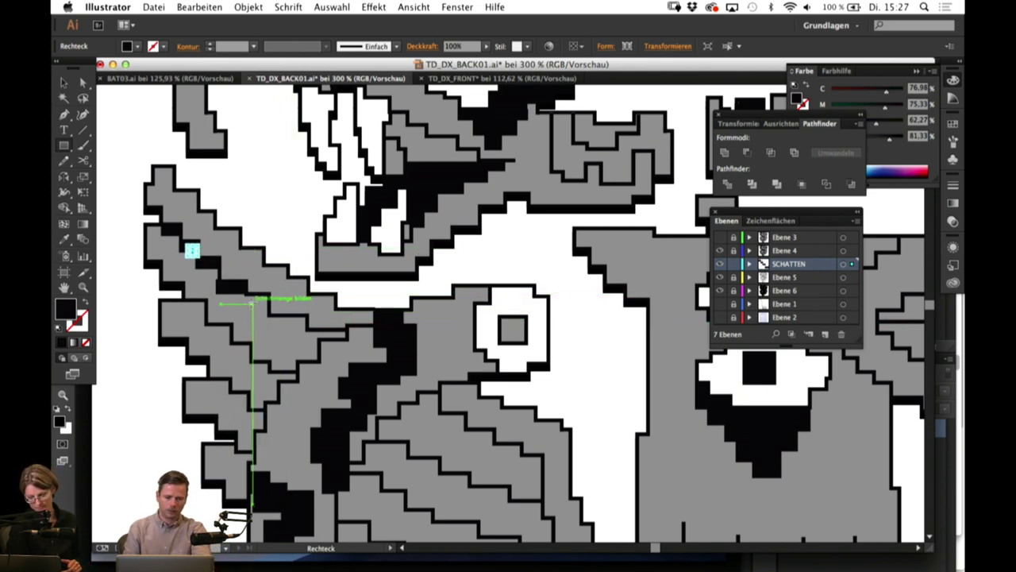
left_click_drag(245, 297, 270, 312)
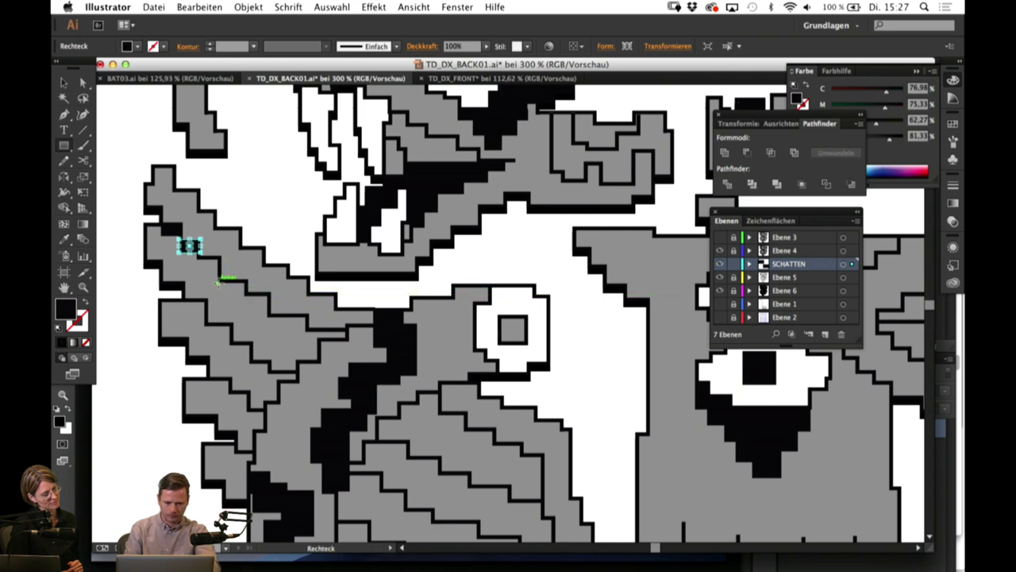
left_click_drag(216, 280, 306, 332)
key("super+z")
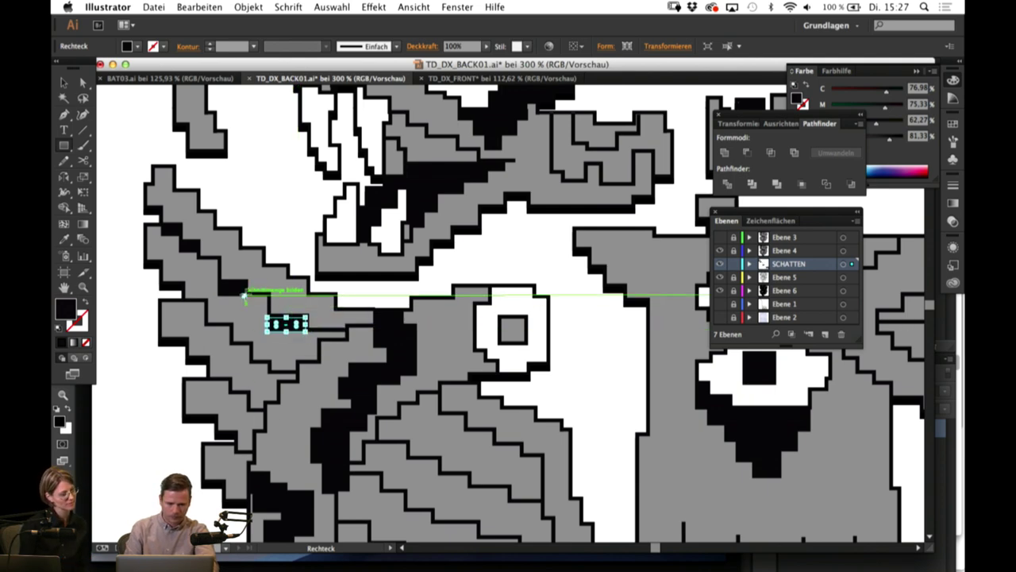
left_click_drag(245, 295, 348, 342)
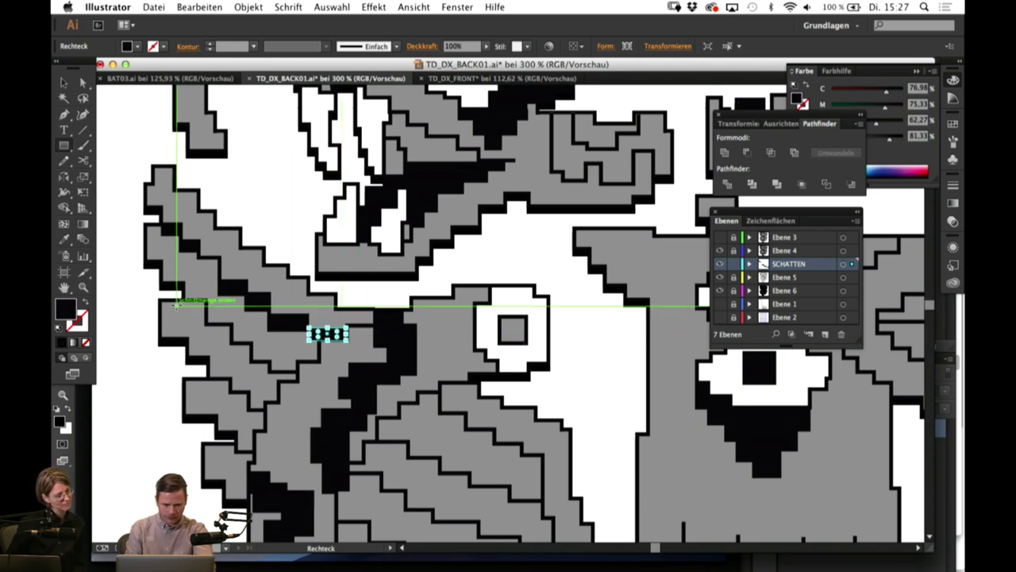
left_click_drag(181, 299, 229, 346)
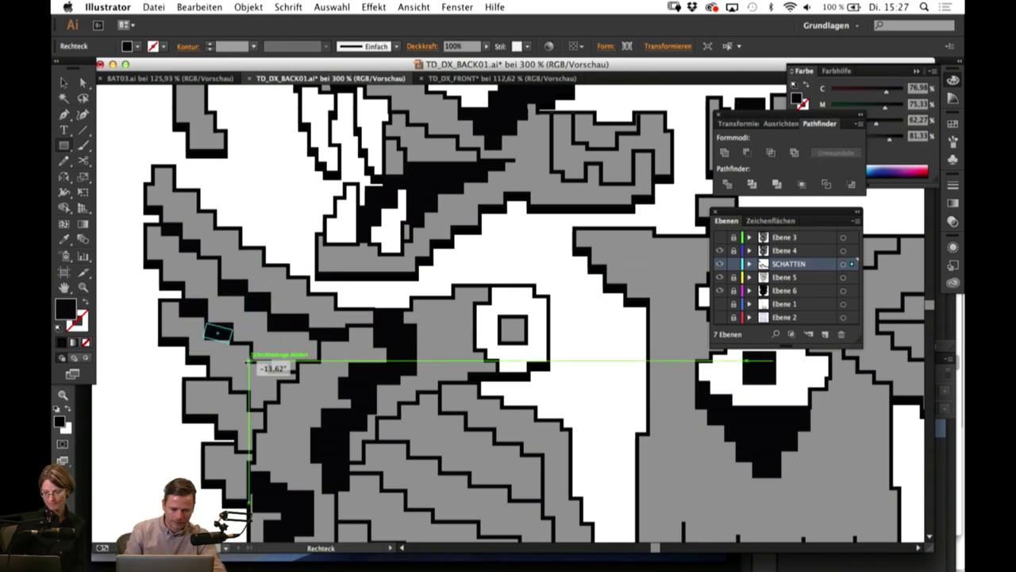
left_click_drag(248, 361, 270, 377)
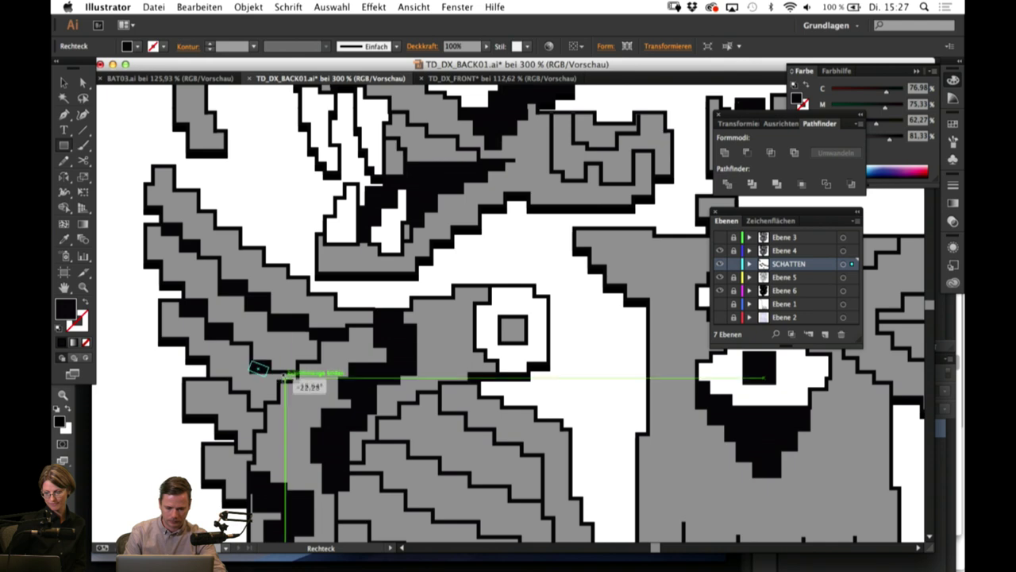
Step: Draw black shadow rectangles along the stepped lower edge of the uppermost inner feather beneath the white ring-shaped piece
mouse_move(417, 391)
left_mouse_down()
mouse_move(502, 443)
mouse_move(494, 446)
left_mouse_up()
key("space")
mouse_move(504, 480)
left_mouse_down()
mouse_move(399, 430)
mouse_move(439, 421)
left_mouse_up()
left_click_drag(334, 365, 485, 329)
key("space")
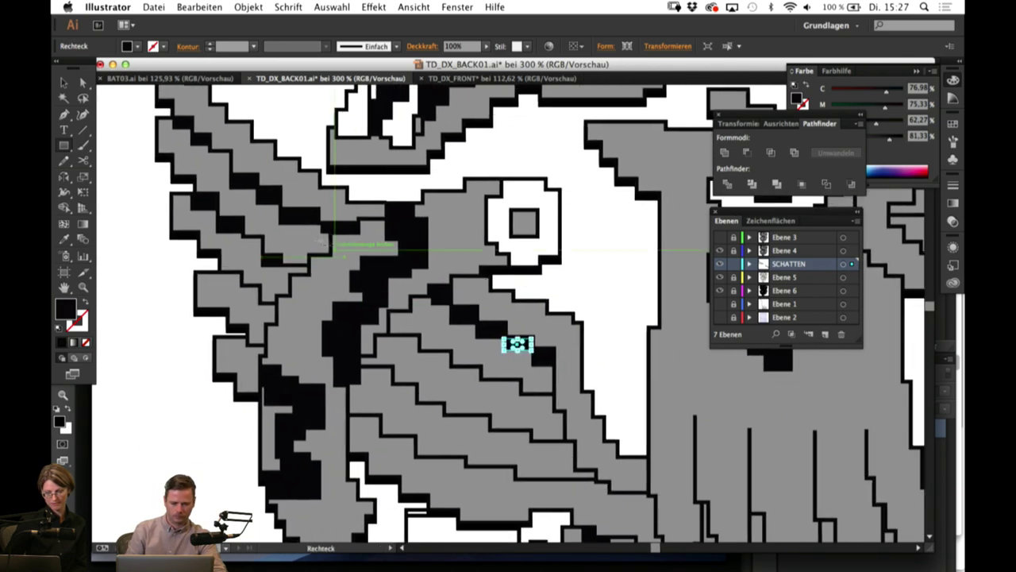
Step: Draw black shadow rectangles at the inner end of a lower outer feather and along the first steps of the second inner feather
left_click_drag(217, 275, 276, 318)
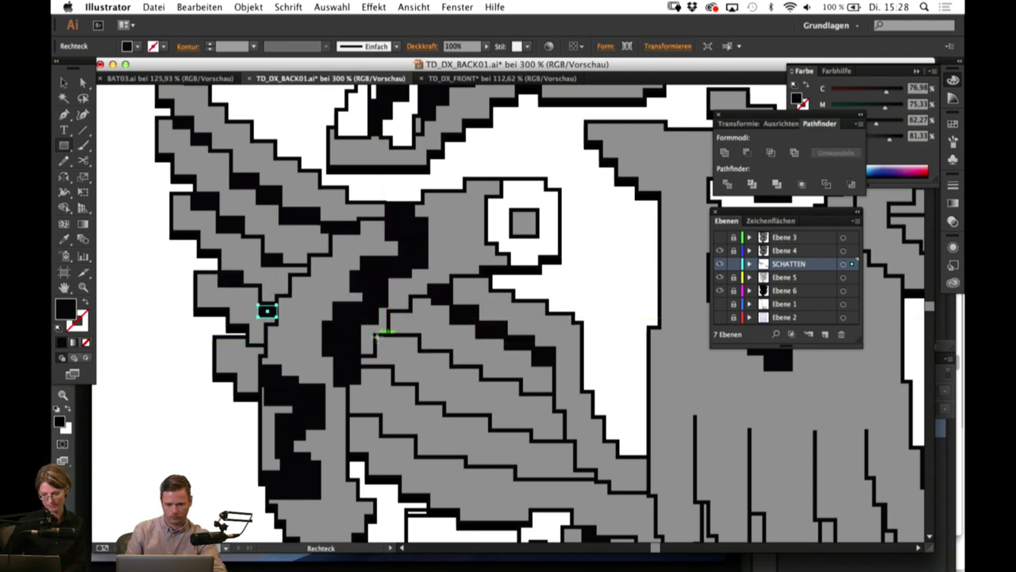
left_click_drag(375, 335, 485, 384)
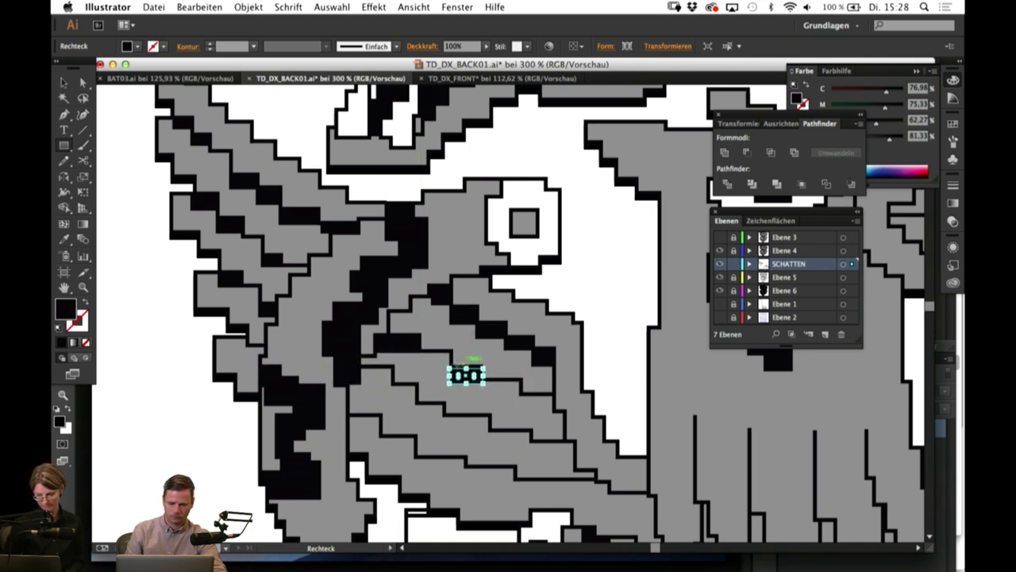
left_click_drag(421, 350, 451, 370)
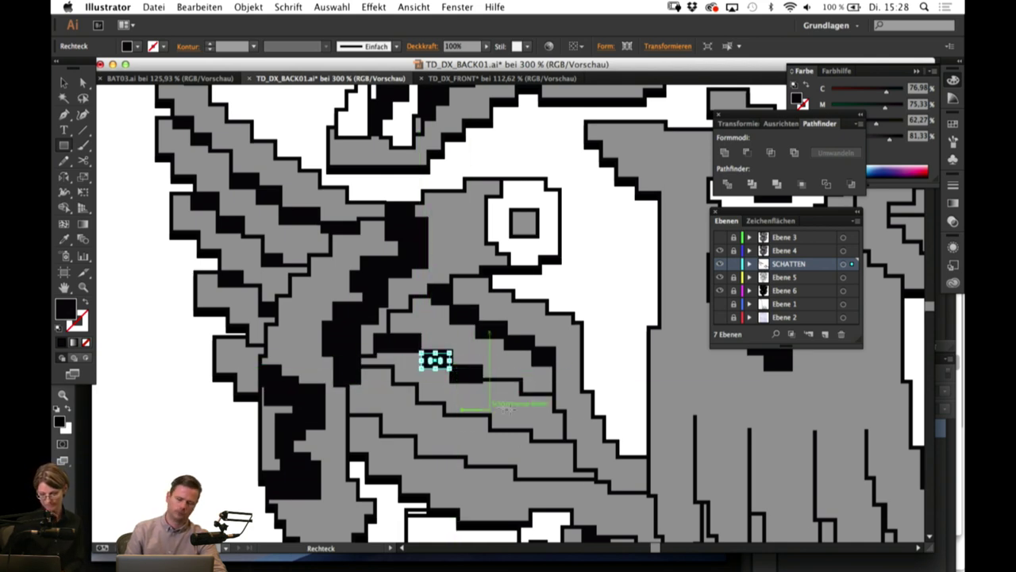
Step: Draw two black shadow rectangles in the lower-left inner corner of the white ring-shaped piece
key("space")
mouse_move(496, 424)
left_mouse_down()
mouse_move(463, 392)
mouse_move(337, 326)
mouse_move(347, 393)
left_mouse_up()
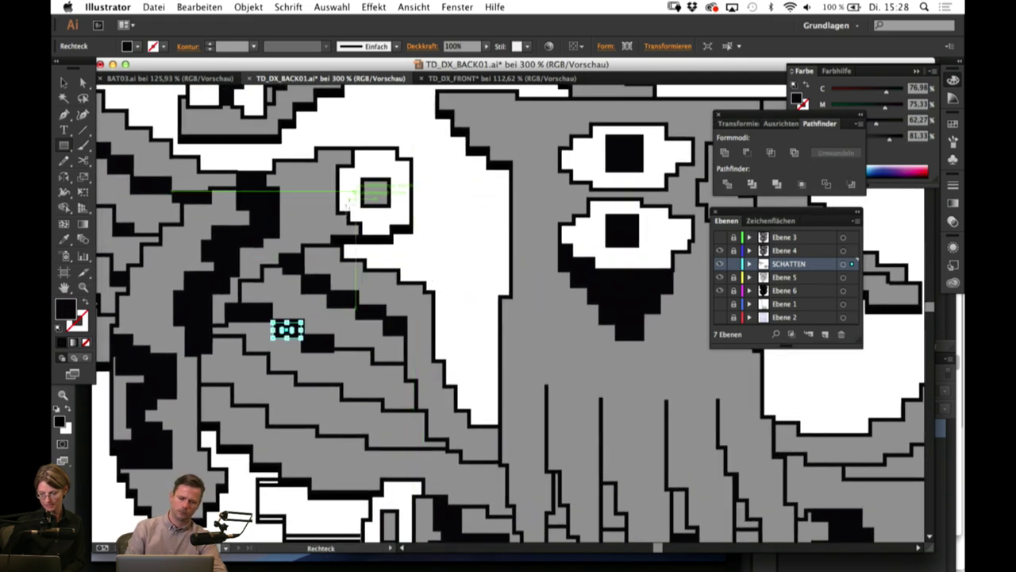
mouse_move(336, 213)
left_mouse_down()
mouse_move(349, 220)
mouse_move(340, 220)
left_mouse_up()
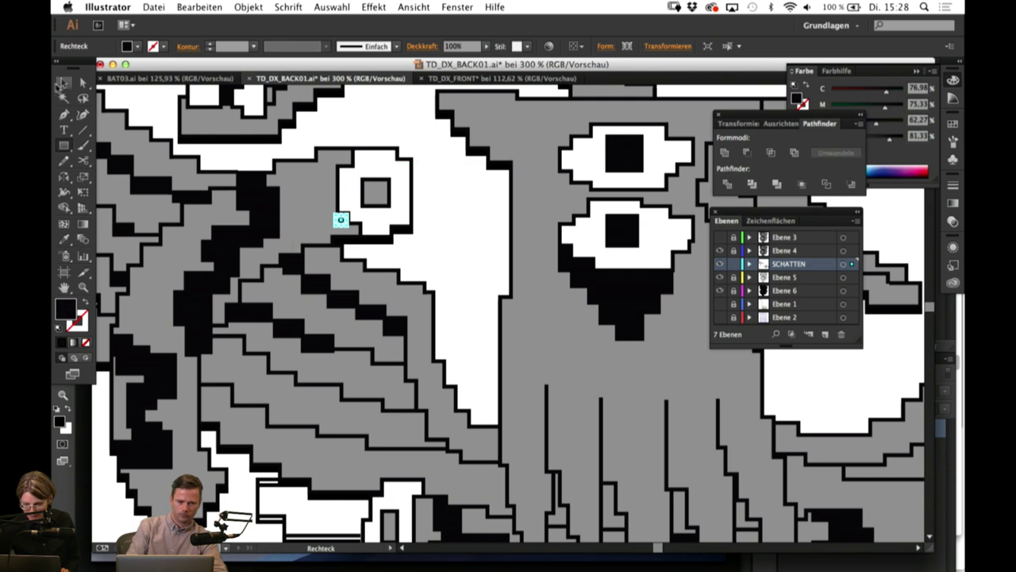
key("super+shift+a")
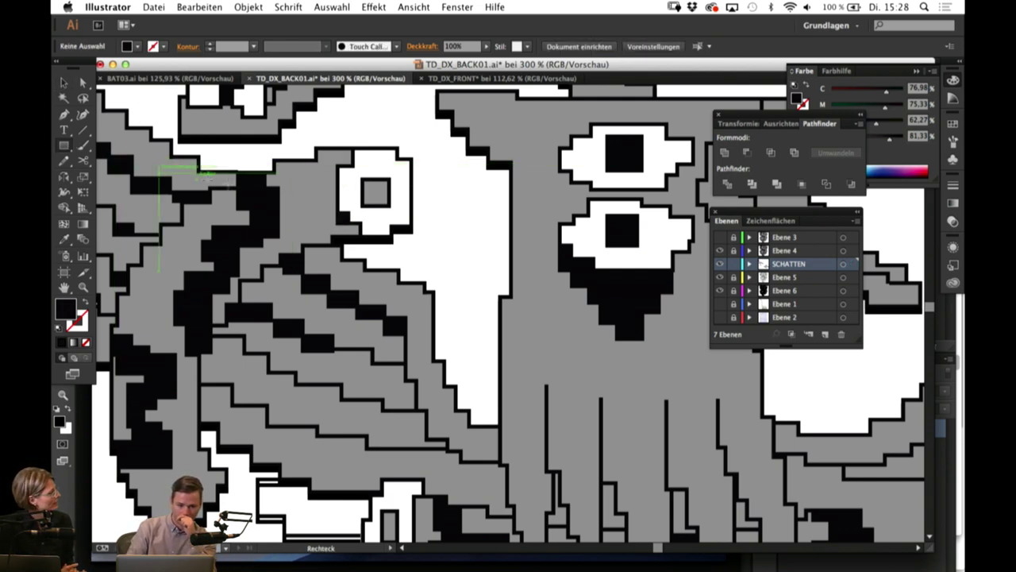
left_click_drag(341, 224, 359, 237)
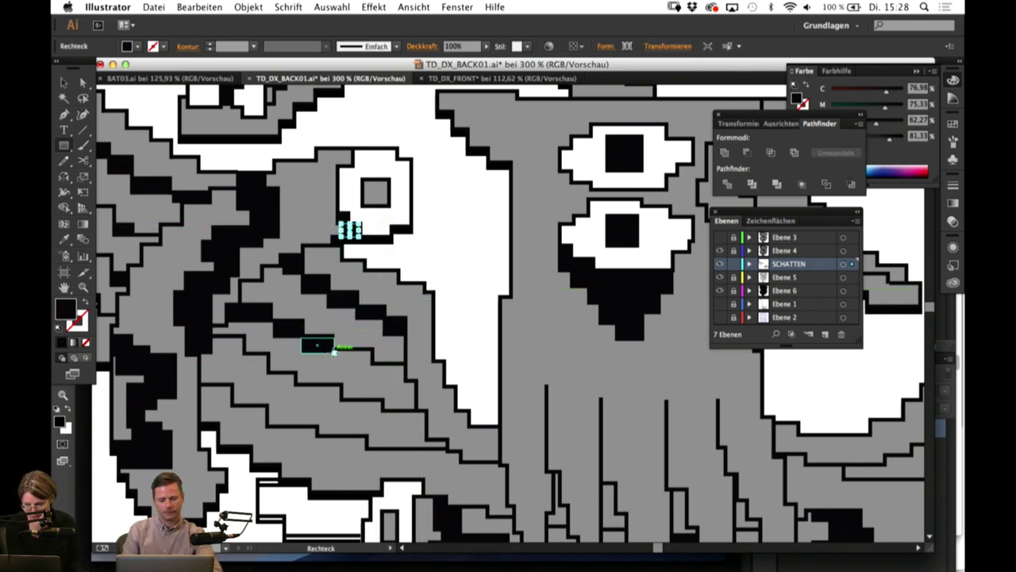
Step: Extend the second inner feather's stepped shadow to its far end and add a shadow strip under an outer feather's inner end
mouse_move(331, 351)
left_mouse_down()
mouse_move(373, 365)
mouse_move(372, 381)
left_mouse_up()
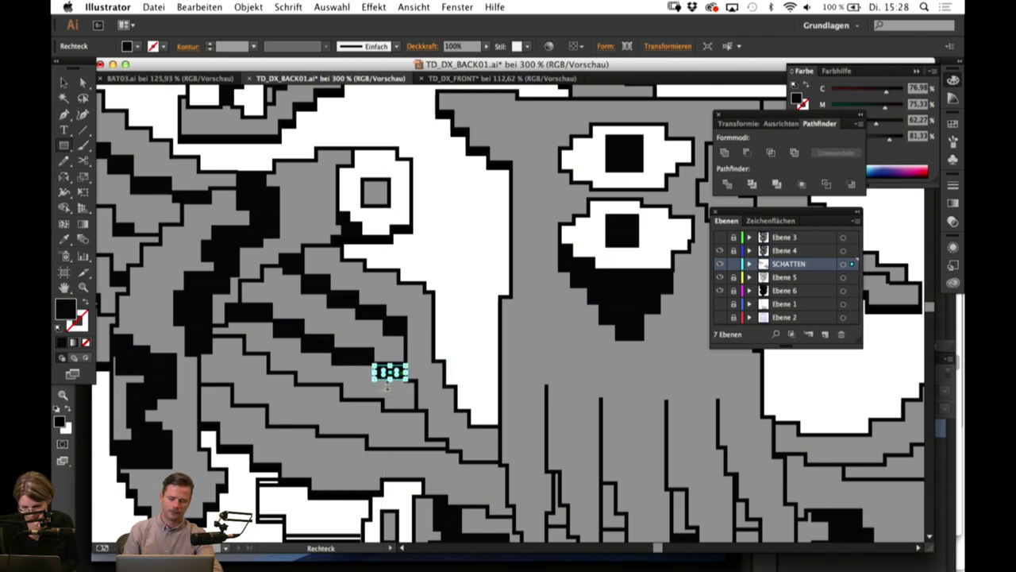
scroll(388, 385, "left", 5)
scroll(388, 385, "up", 3)
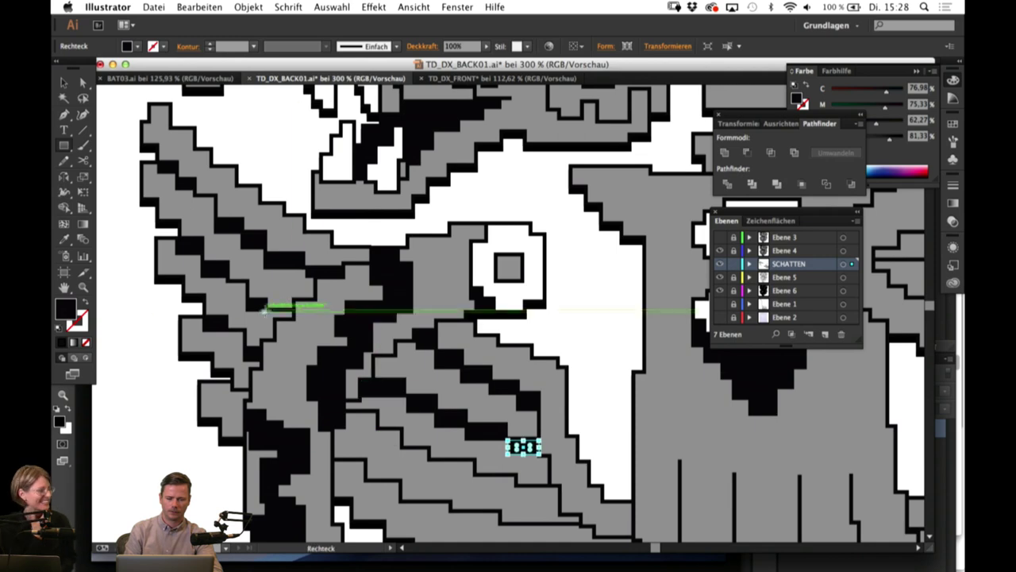
left_click_drag(292, 310, 269, 318)
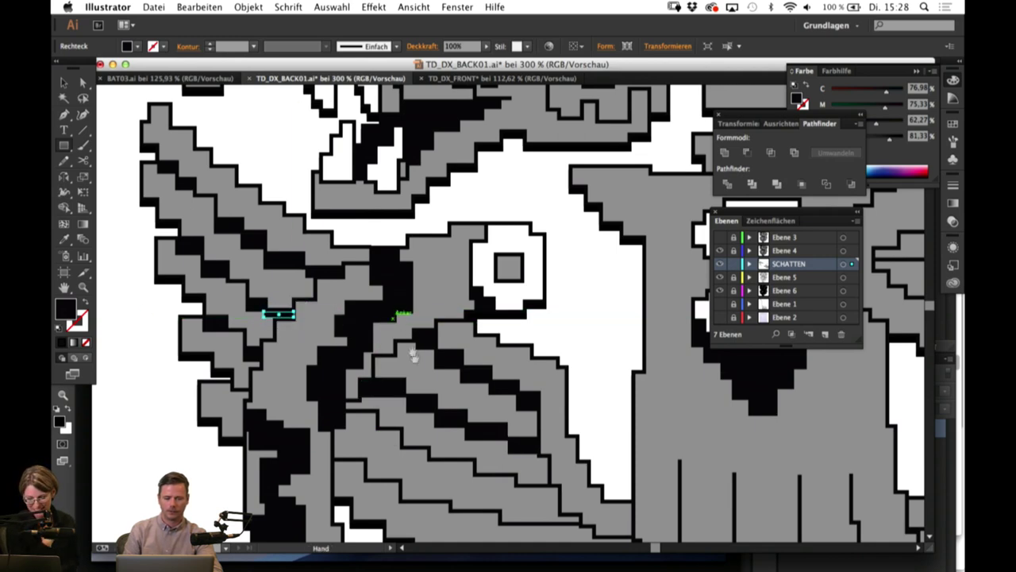
Step: Draw black shadow rectangles under the grey square in the ring-shaped piece and along the stepped lower edge of the upper eye
left_click_drag(413, 356, 352, 341)
left_click_drag(434, 265, 463, 275)
left_click_drag(529, 296, 398, 315)
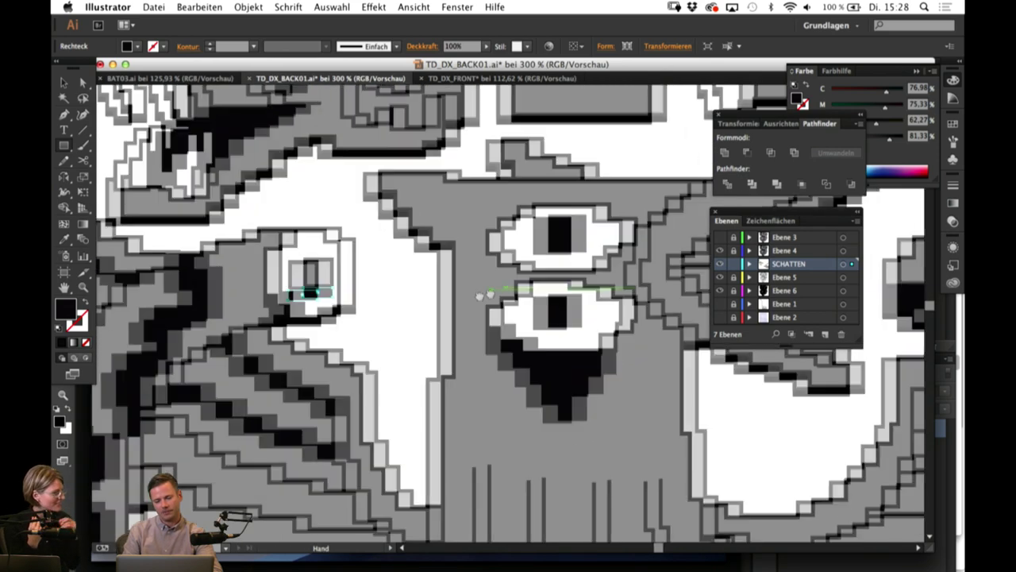
left_click_drag(485, 295, 407, 307)
left_click_drag(419, 265, 434, 280)
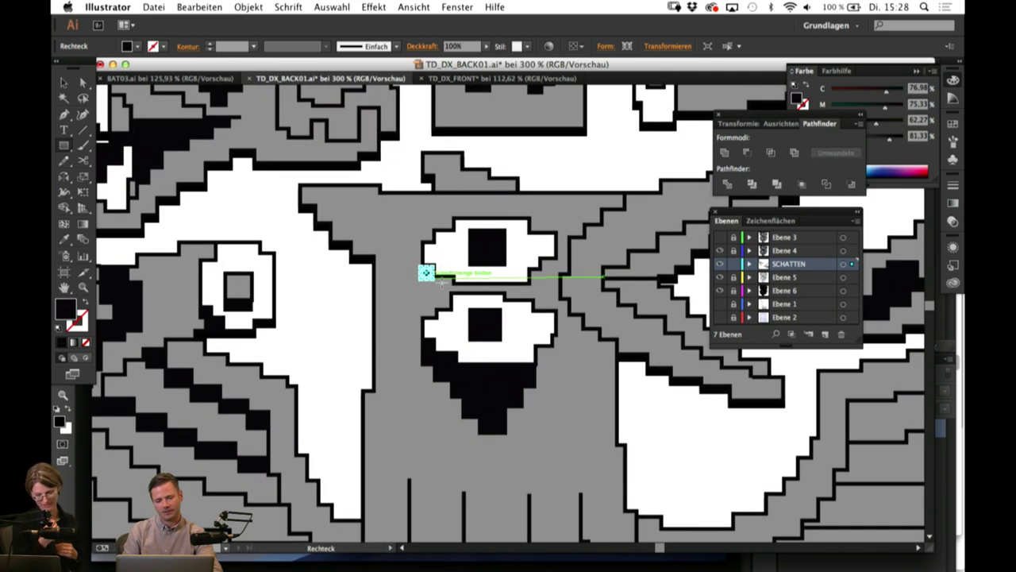
mouse_move(533, 276)
left_mouse_down()
mouse_move(544, 282)
mouse_move(534, 268)
mouse_move(549, 264)
left_mouse_up()
left_click_drag(454, 284, 530, 291)
Step: Draw black shadow rectangles stepping down beneath the forked shape beside the eyes, from the lower eye to the head's edge
scroll(530, 289, "right", 5)
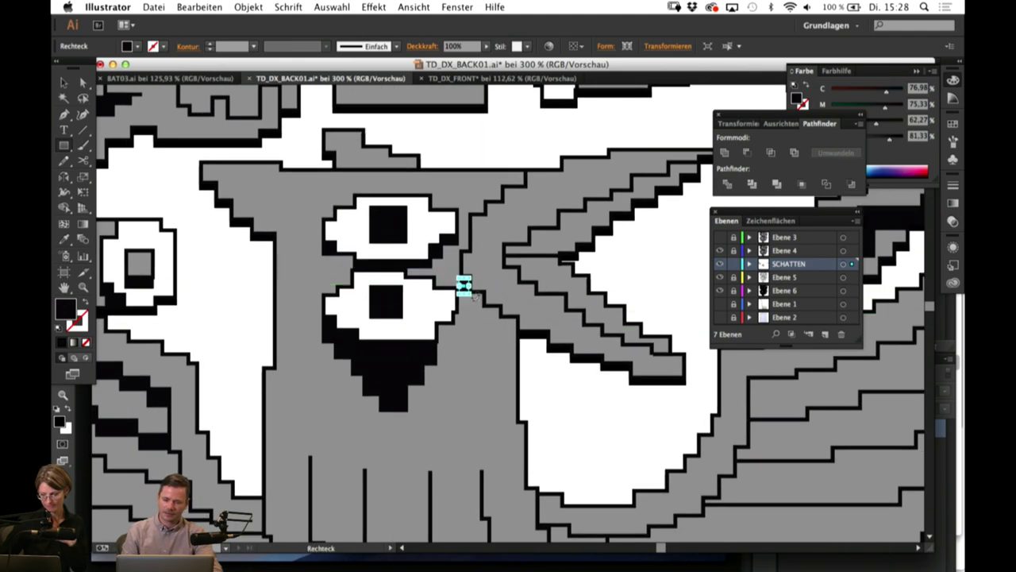
mouse_move(467, 288)
left_mouse_down()
mouse_move(504, 320)
mouse_move(494, 317)
mouse_move(518, 354)
left_mouse_up()
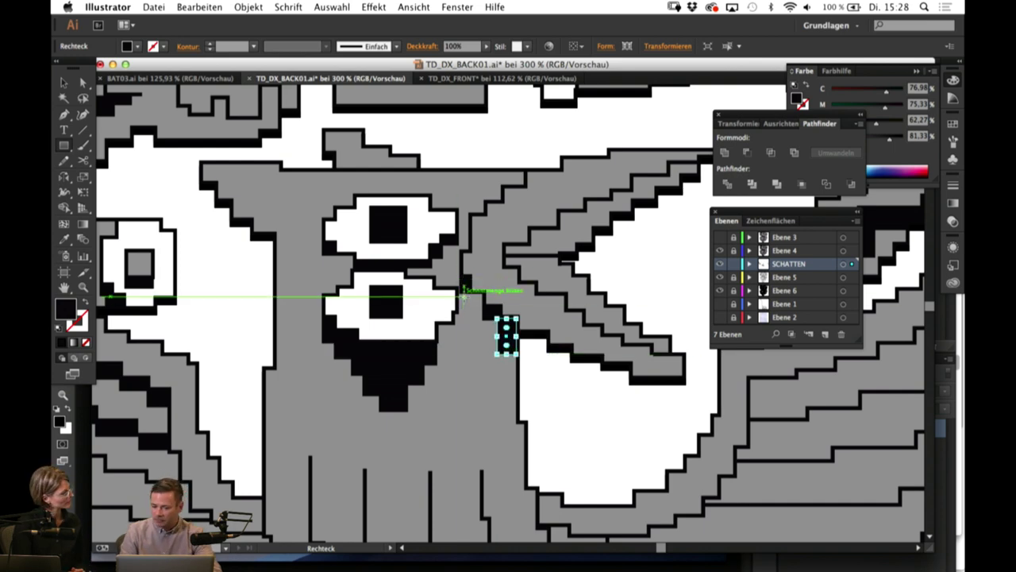
left_click(464, 301)
left_click(472, 312)
left_click_drag(469, 303, 481, 294)
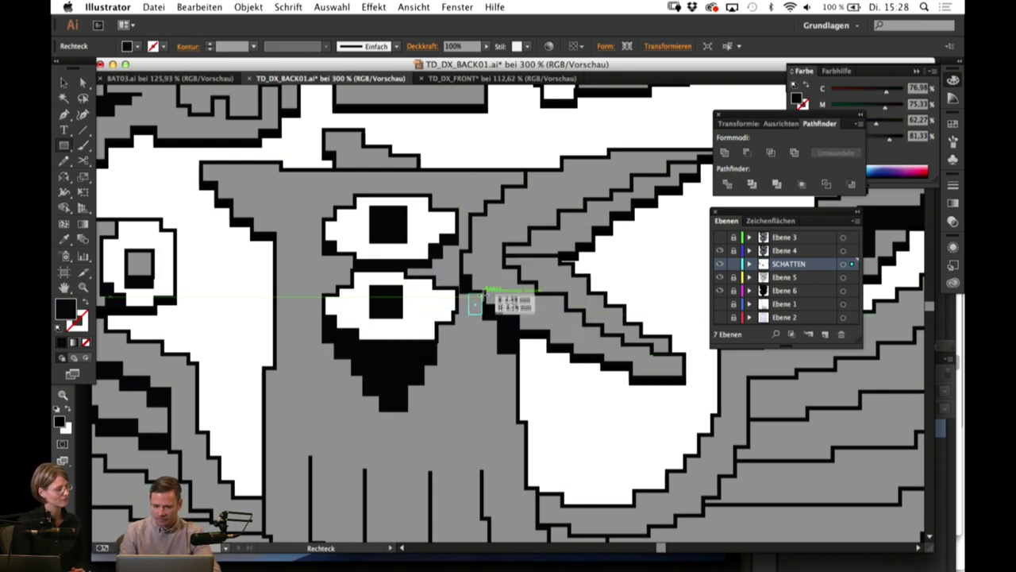
scroll(631, 257, "right", 3)
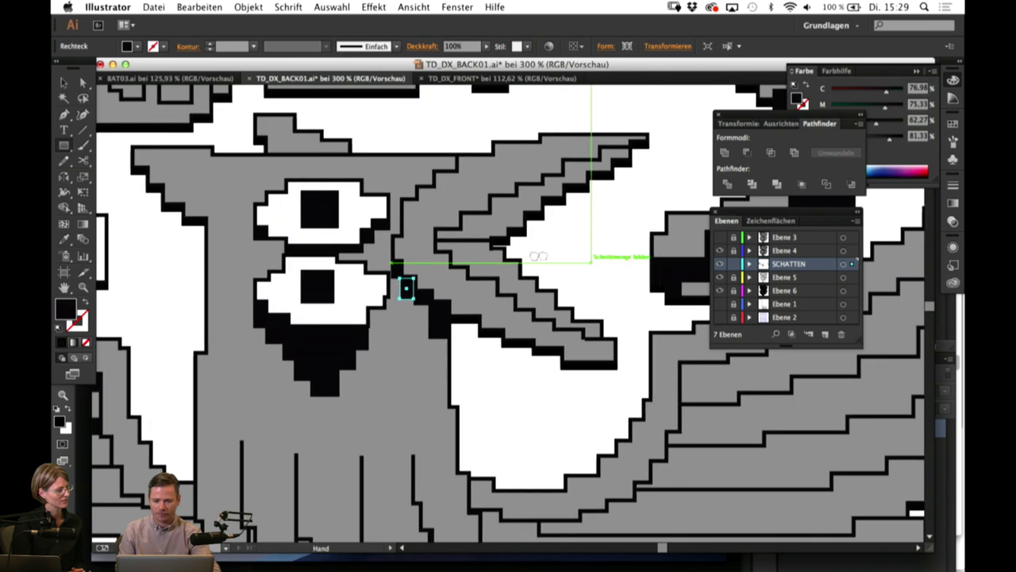
scroll(429, 238, "down", 4)
left_click_drag(428, 264, 441, 279)
left_click_drag(397, 210, 423, 238)
scroll(444, 262, "up", 3)
scroll(445, 262, "left", 3)
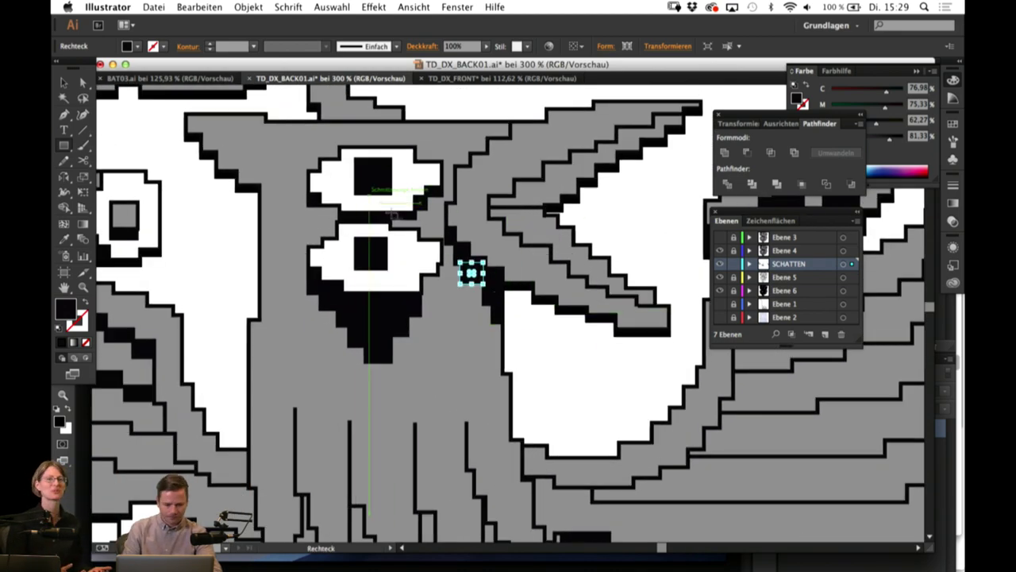
Step: Draw black shadow rectangles along the stepped underside of the curved band leading from the head to the right-hand feathers
scroll(397, 262, "down", 5)
scroll(397, 262, "right", 9)
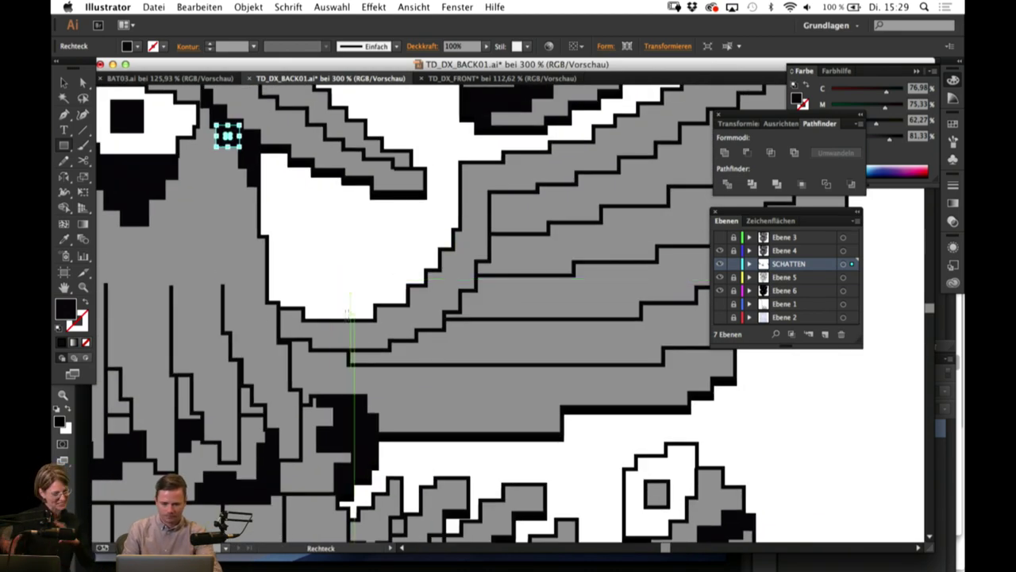
left_click_drag(288, 339, 311, 352)
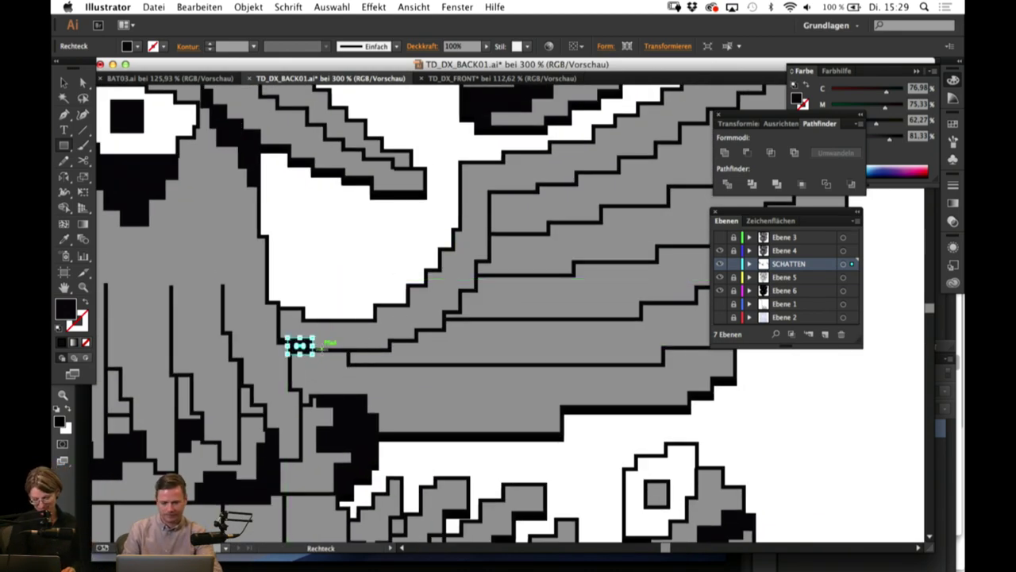
left_click_drag(391, 351, 310, 362)
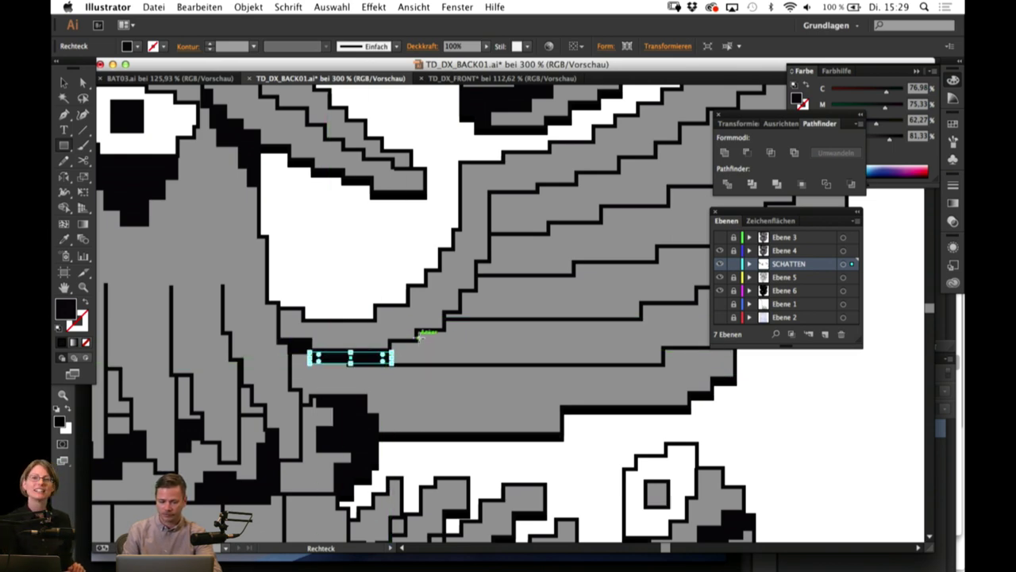
left_click_drag(421, 340, 389, 355)
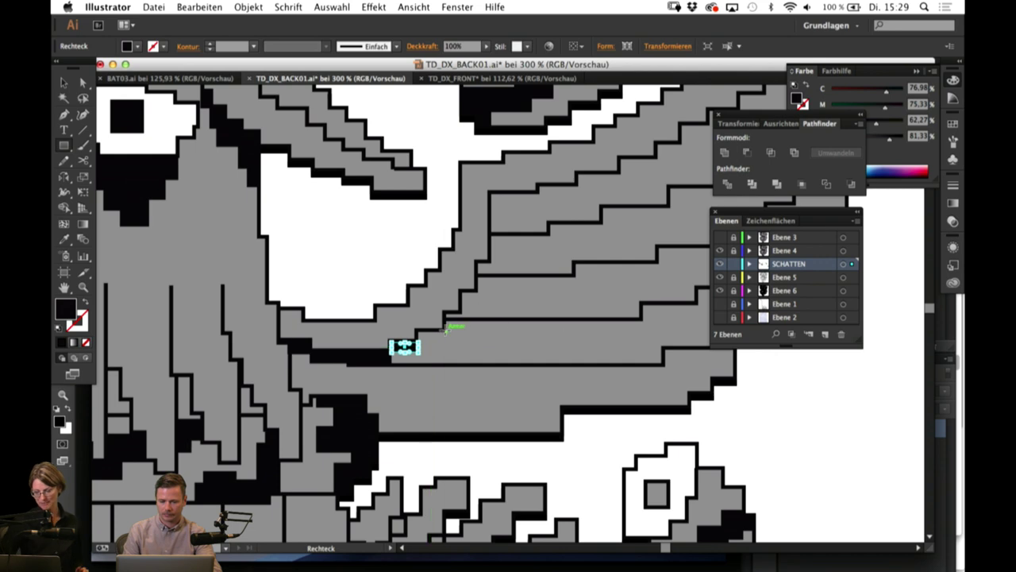
left_click_drag(447, 329, 412, 343)
left_click_drag(463, 311, 442, 328)
left_click_drag(479, 290, 459, 310)
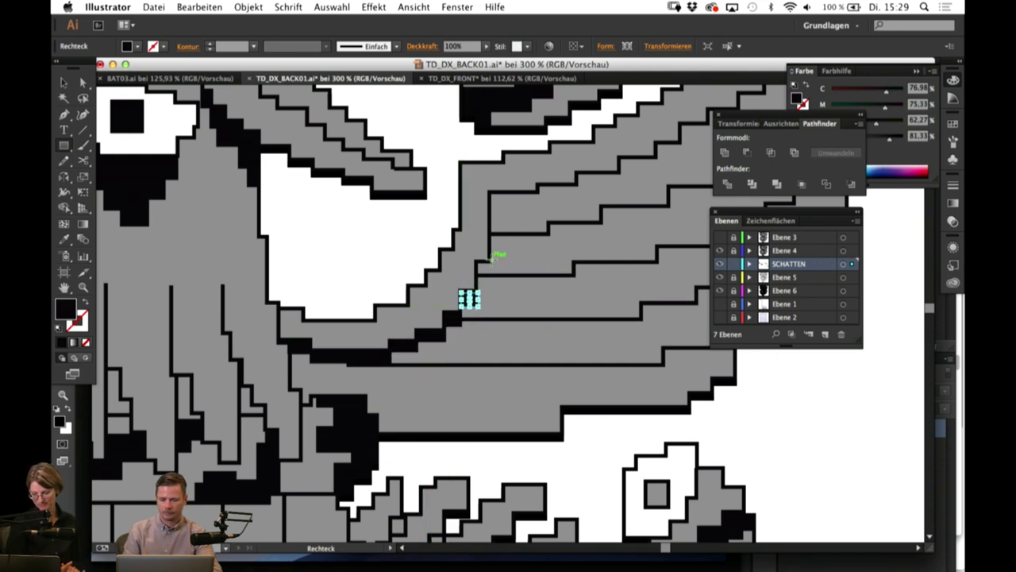
left_click_drag(478, 274, 474, 297)
key("super+z")
Step: Draw black shadow rectangles along the stepped lower edge of the uppermost right-hand feather, out to its tip
scroll(526, 309, "up", 3)
left_click_drag(564, 272, 522, 284)
left_click_drag(608, 261, 565, 273)
mouse_move(661, 264)
left_mouse_down()
mouse_move(621, 349)
mouse_move(682, 315)
left_mouse_up()
left_click_drag(439, 390, 443, 358)
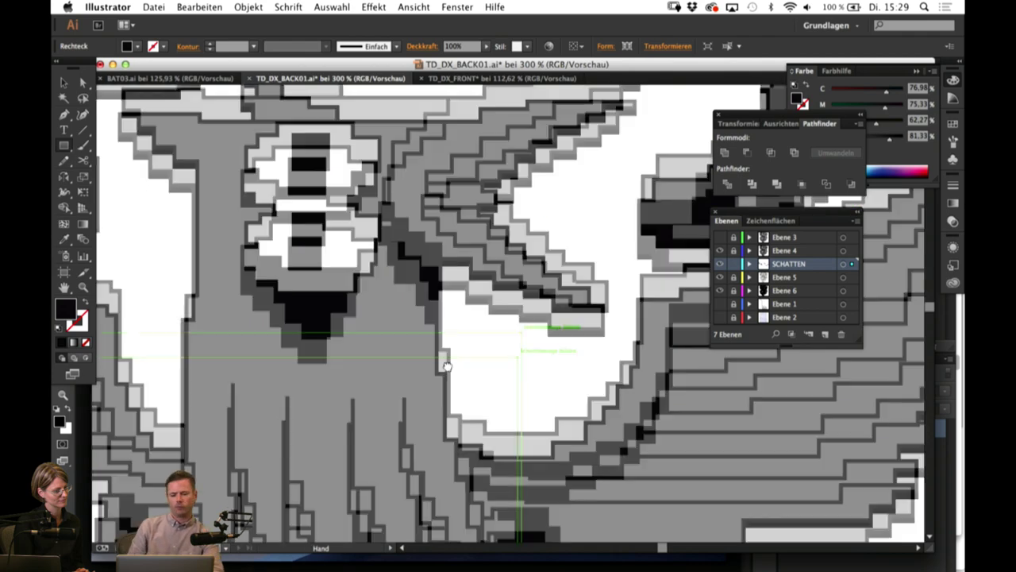
mouse_move(702, 363)
left_mouse_down()
mouse_move(350, 262)
mouse_move(375, 288)
mouse_move(465, 245)
mouse_move(442, 243)
mouse_move(454, 228)
mouse_move(439, 236)
mouse_move(522, 182)
left_mouse_up()
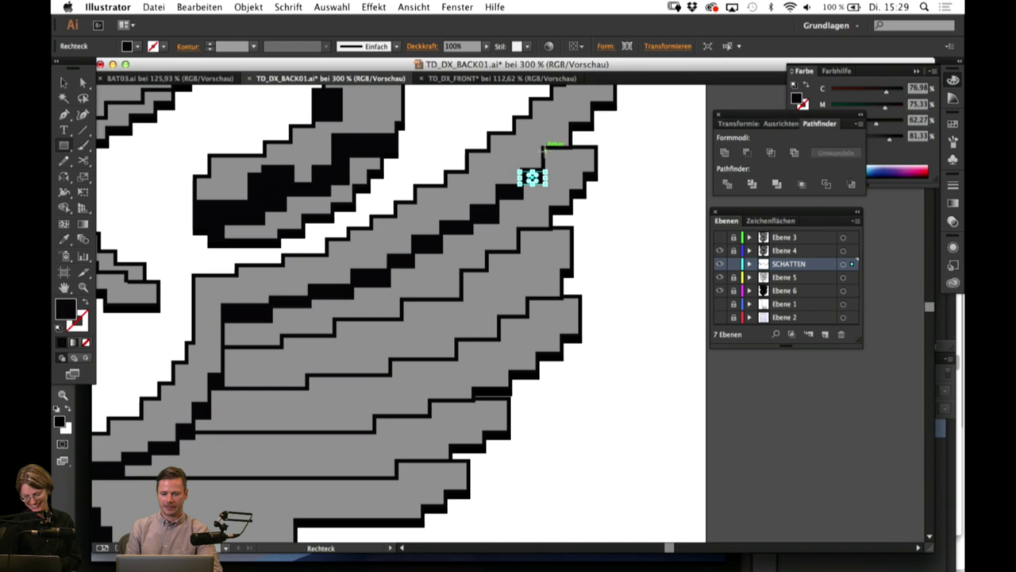
left_click_drag(544, 148, 571, 162)
Step: Draw black shadow rectangles along the stepped lower edge of the second right-hand feather, from its root to the tip
left_click_drag(485, 321, 538, 285)
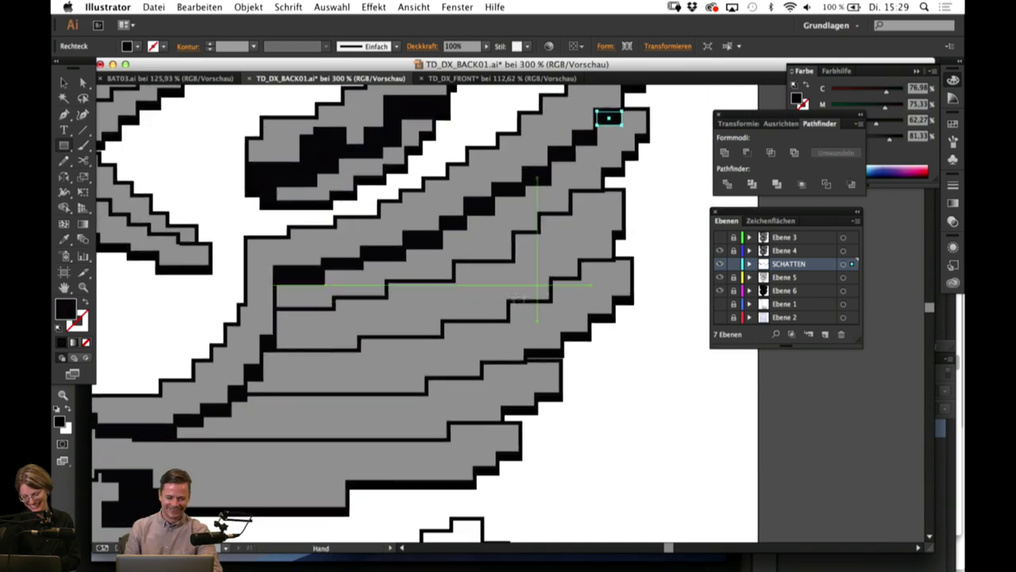
left_click_drag(277, 310, 335, 325)
left_click_drag(388, 295, 335, 309)
left_click_drag(447, 284, 435, 291)
left_click_drag(390, 296, 388, 294)
left_click_drag(515, 263, 453, 276)
left_click_drag(541, 234, 515, 247)
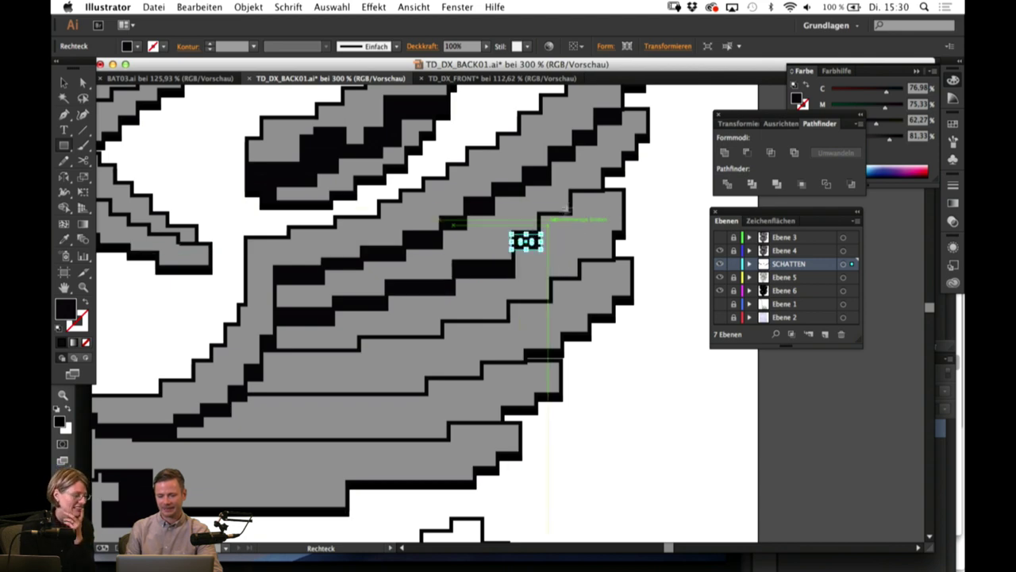
left_click_drag(572, 213, 539, 230)
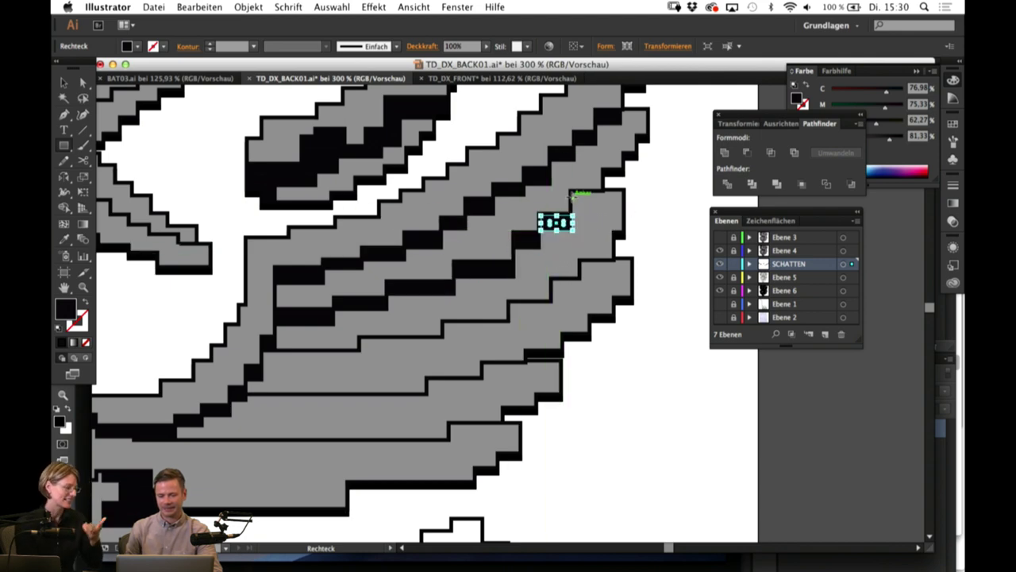
left_click_drag(570, 191, 625, 202)
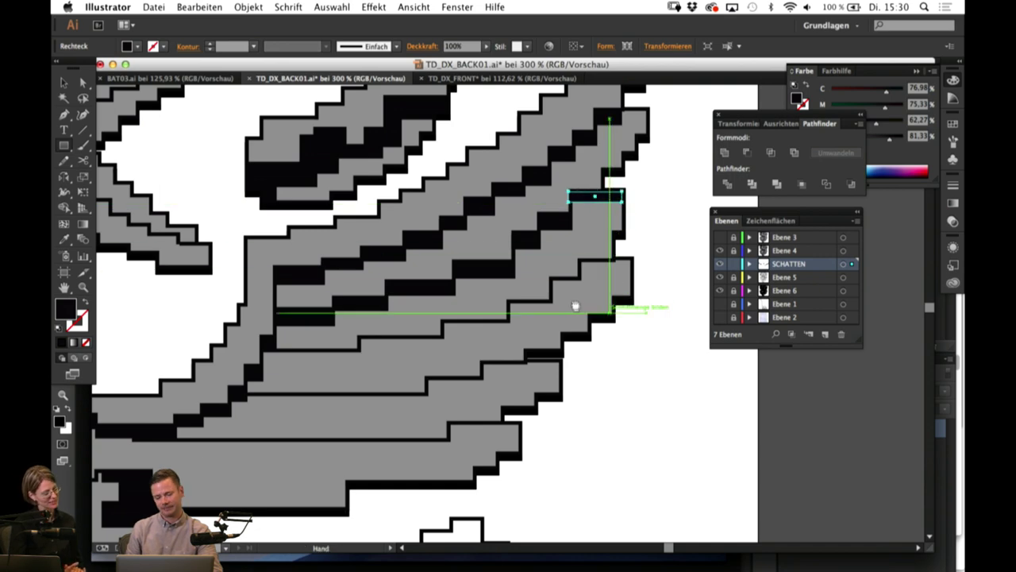
Step: Draw black shadow rectangles along the stepped lower edge of the third right-hand feather, from its root to the tip
scroll(579, 301, "down", 1)
left_click_drag(259, 322, 359, 332)
left_click_drag(443, 310, 355, 326)
left_click_drag(508, 291, 436, 308)
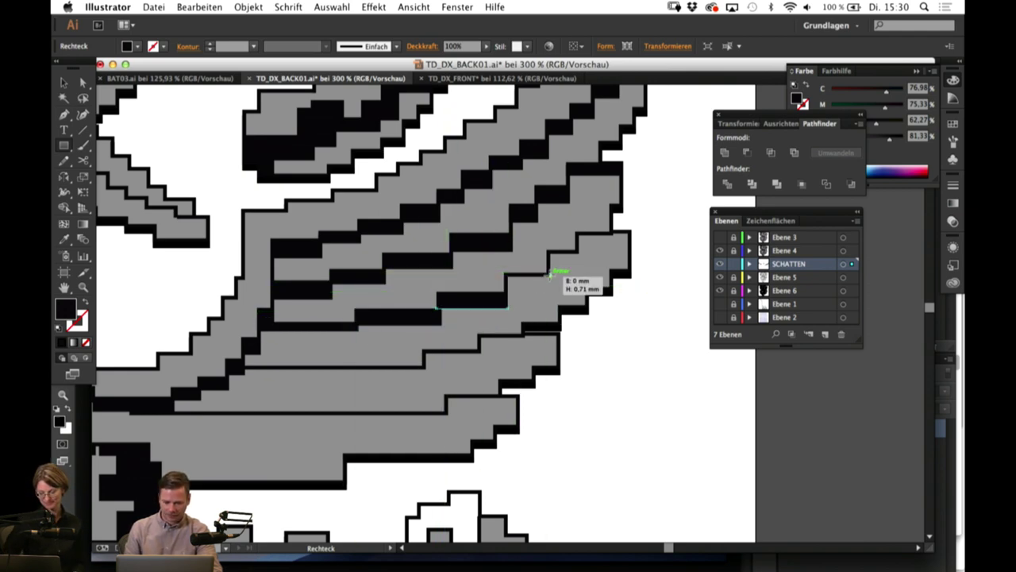
left_click_drag(549, 273, 504, 290)
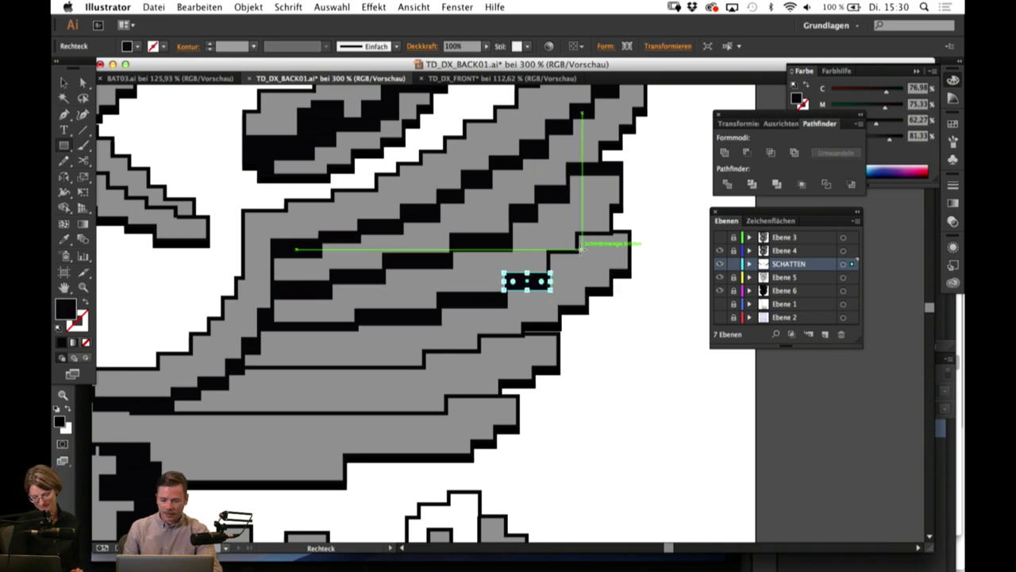
left_click_drag(581, 249, 548, 270)
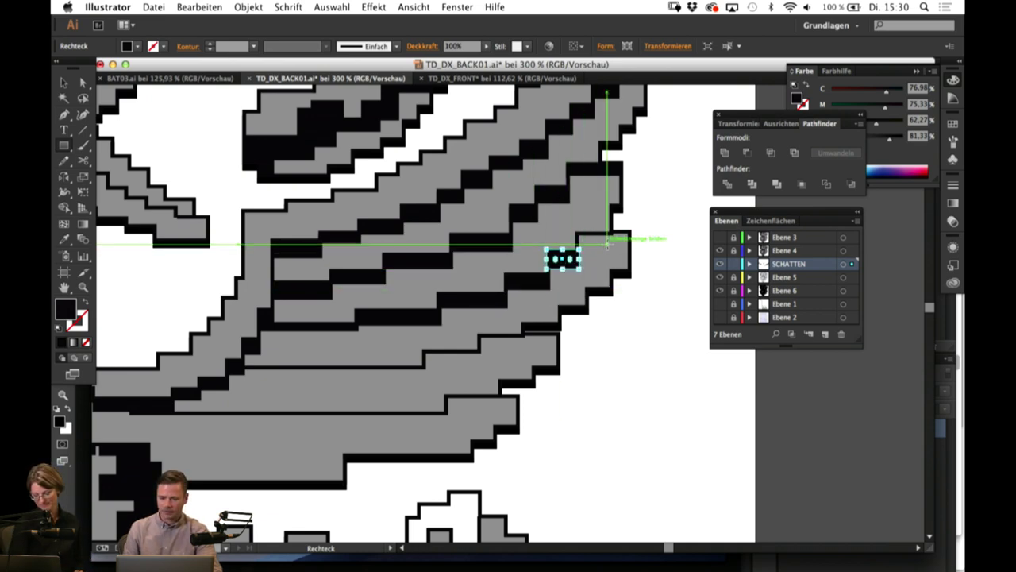
left_click_drag(578, 234, 613, 248)
Step: Draw black shadow rectangles along the stepped lower edge of the fourth right-hand feather
left_click_drag(522, 328, 561, 338)
left_click_drag(436, 417, 504, 387)
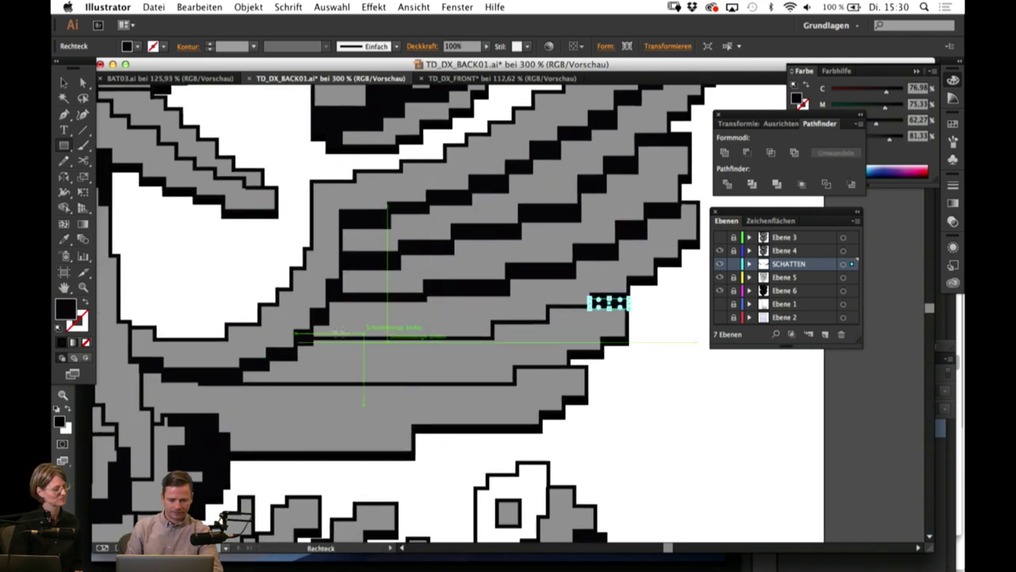
left_click_drag(306, 341, 495, 351)
mouse_move(550, 324)
left_mouse_down()
mouse_move(492, 340)
mouse_move(561, 305)
mouse_move(549, 323)
left_mouse_up()
Step: Draw black shadow rectangles in the small steps at the lower ends of the vertical strand lines on the central body
key("space")
left_click_drag(513, 392, 602, 359)
left_click_drag(401, 370, 461, 298)
left_click_drag(454, 401, 708, 447)
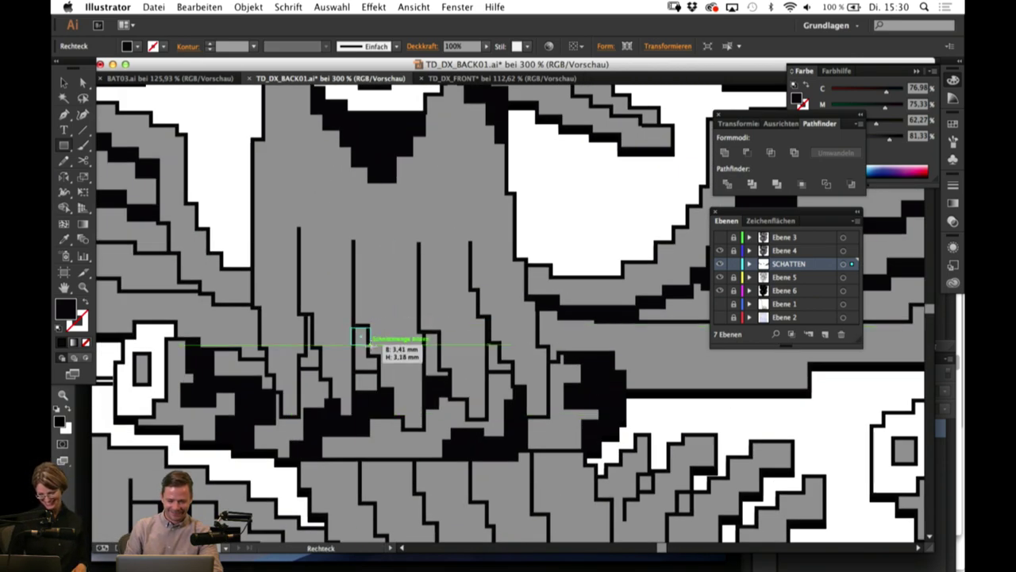
mouse_move(369, 346)
left_mouse_down()
mouse_move(314, 343)
mouse_move(314, 362)
mouse_move(311, 348)
mouse_move(370, 370)
left_mouse_up()
left_click_drag(419, 331, 504, 362)
key("ctrl+z")
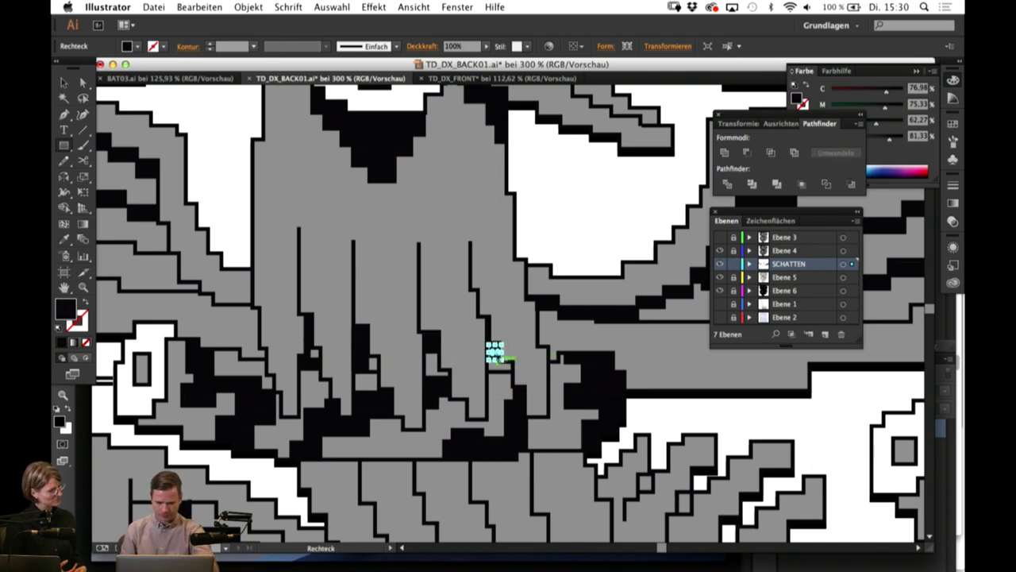
left_click_drag(434, 408, 504, 372)
left_click_drag(511, 317, 608, 438)
left_click_drag(529, 336, 372, 461)
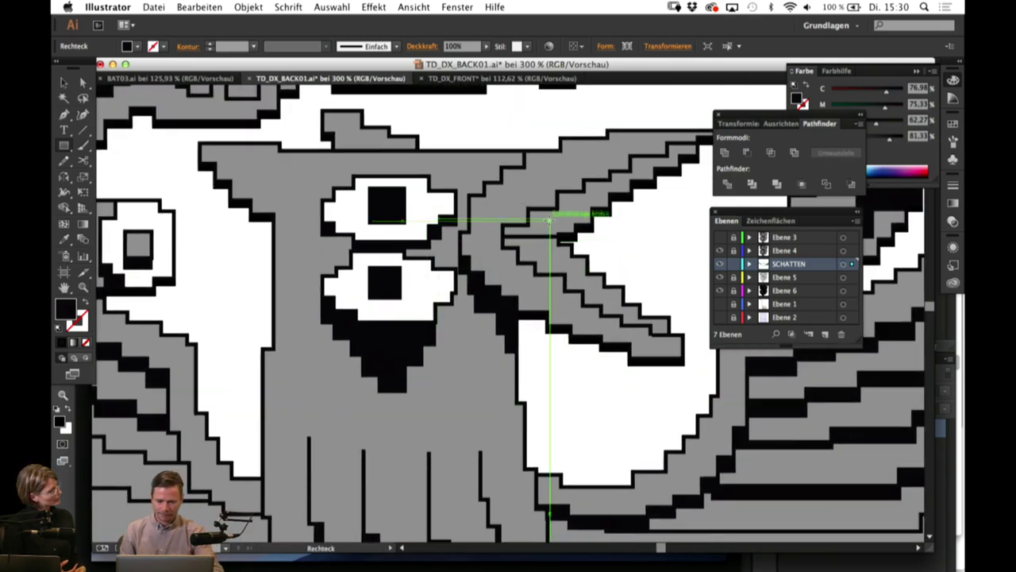
Step: Draw black shadow rectangles along the stepped lower edge of the upper prong of the forked shape right of the central eyes
left_click_drag(528, 227, 500, 236)
left_click_drag(561, 208, 531, 216)
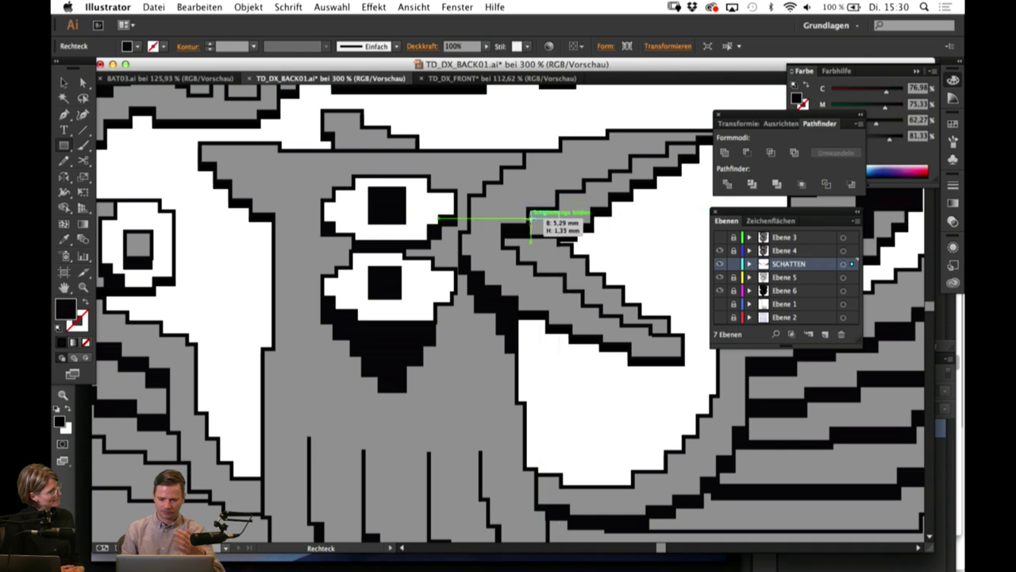
left_click_drag(588, 193, 555, 205)
mouse_move(613, 178)
left_mouse_down()
mouse_move(583, 188)
mouse_move(608, 180)
left_mouse_up()
left_click_drag(669, 157, 628, 166)
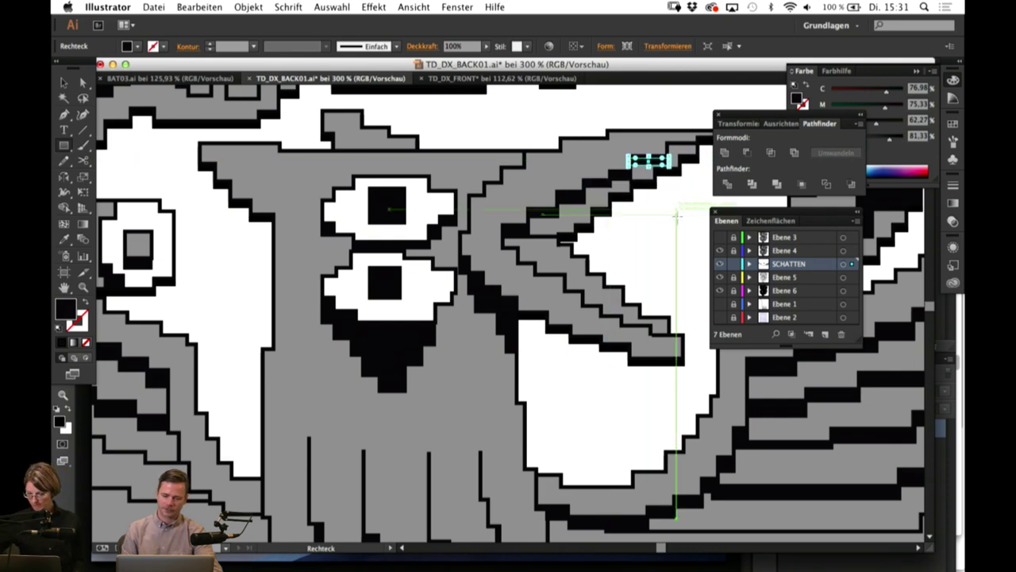
Step: Draw a small black shadow rectangle in the step at the right corner of the lower central eye
scroll(676, 214, "right", 3)
left_click_drag(406, 258, 423, 273)
key("super+z")
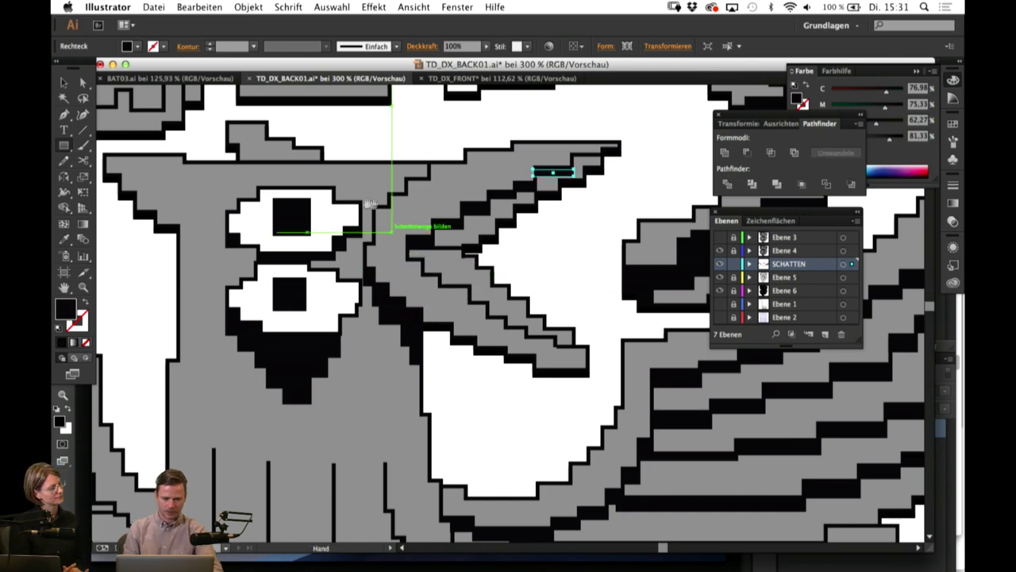
left_click_drag(365, 243, 495, 378)
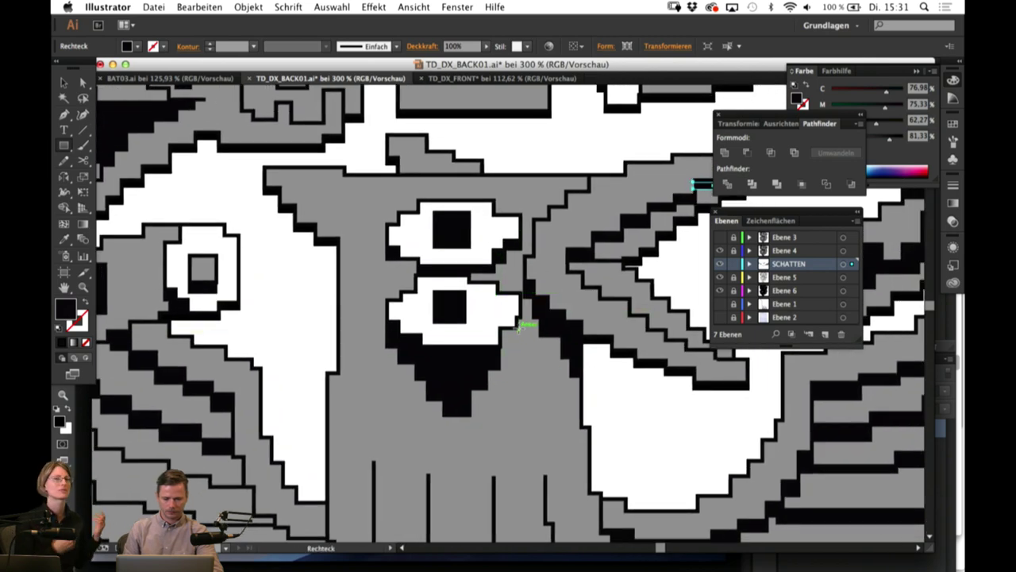
mouse_move(520, 324)
left_mouse_down()
mouse_move(500, 343)
mouse_move(520, 322)
mouse_move(514, 329)
left_mouse_up()
Step: Draw a black shadow rectangle in the gap where the left wing meets the edge of the central body
scroll(476, 428, "down", 6)
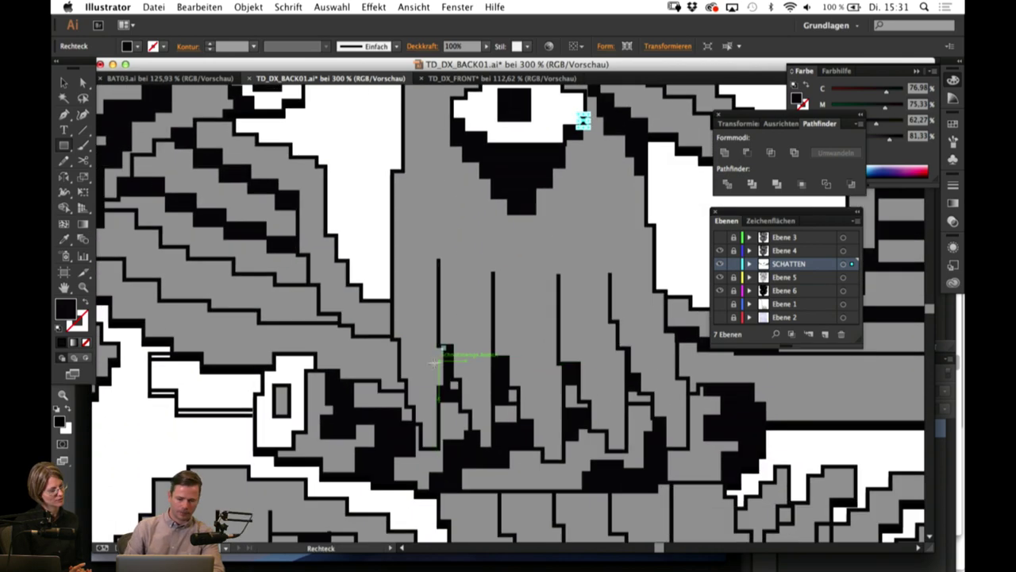
left_click_drag(375, 301, 391, 337)
scroll(397, 333, "left", 5)
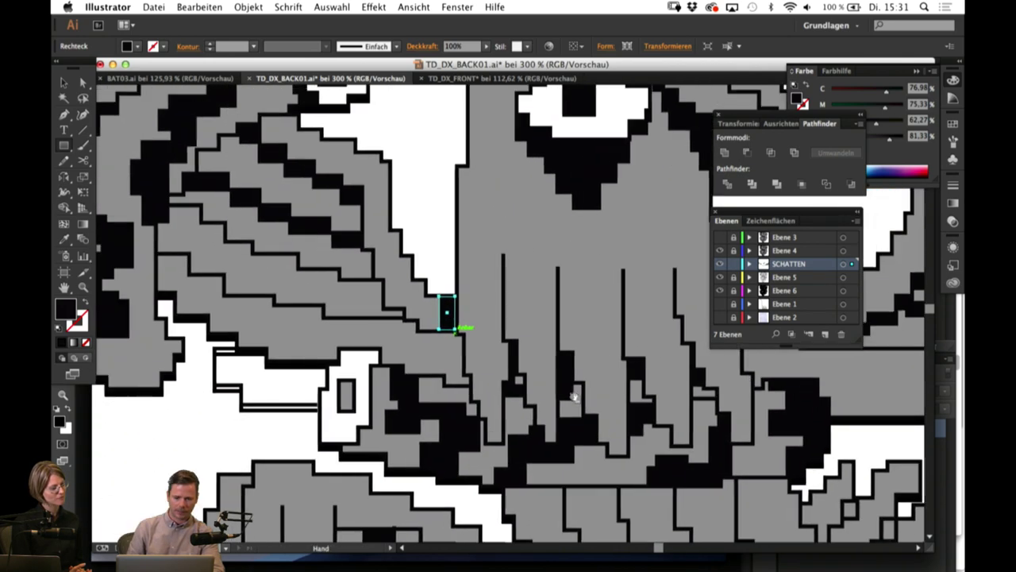
Step: Draw black shadow rectangles along the stepped lower edge of the left wing's lower feather and a small one at the lowest outer left feather
scroll(445, 333, "up", 4)
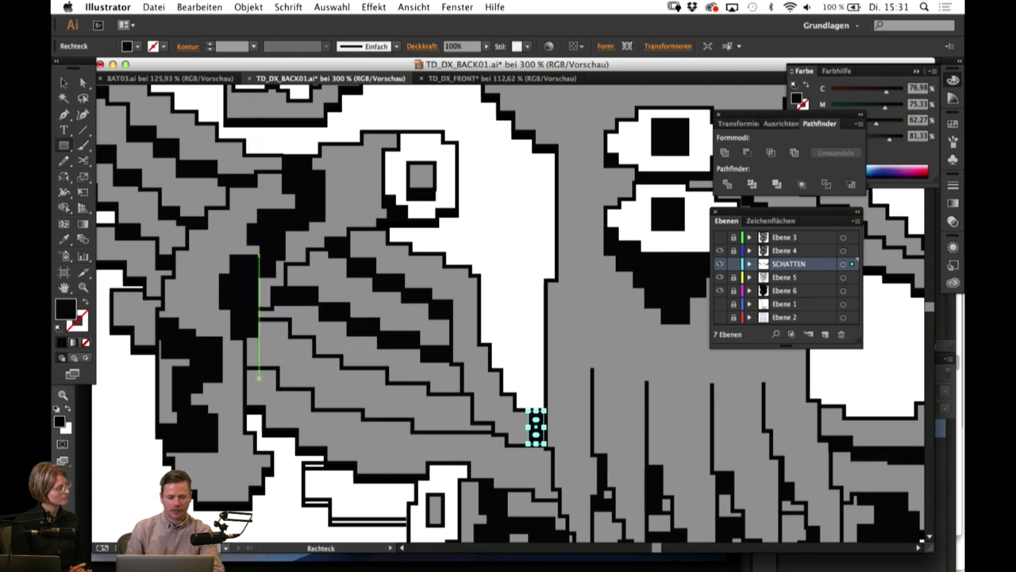
mouse_move(245, 370)
left_mouse_down()
mouse_move(374, 429)
mouse_move(409, 427)
mouse_move(362, 433)
left_mouse_up()
key("super+z")
key("super+z")
left_click_drag(494, 434, 415, 445)
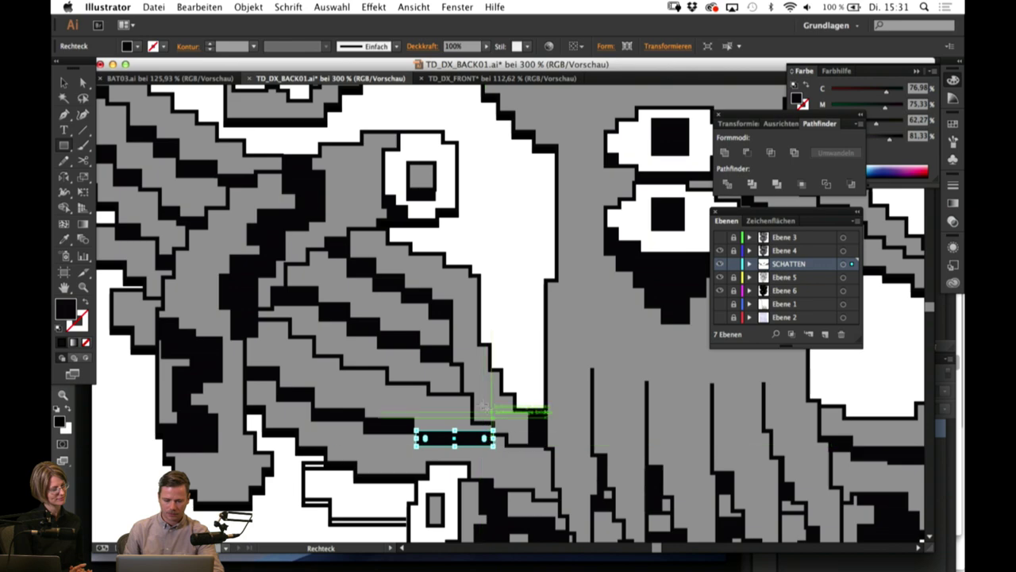
left_click_drag(363, 378, 435, 417)
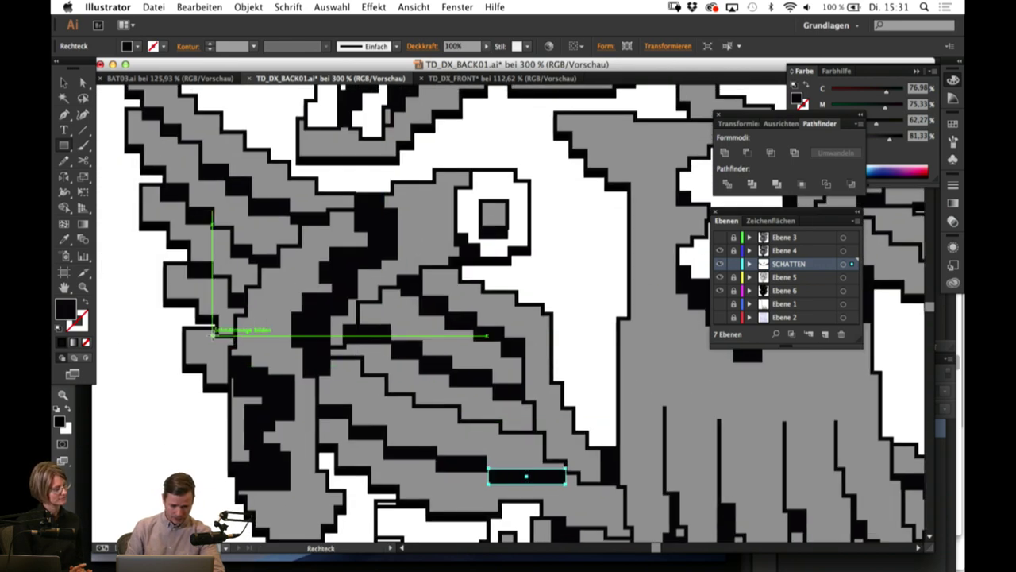
mouse_move(213, 336)
left_mouse_down()
mouse_move(236, 343)
mouse_move(204, 330)
mouse_move(219, 341)
left_mouse_up()
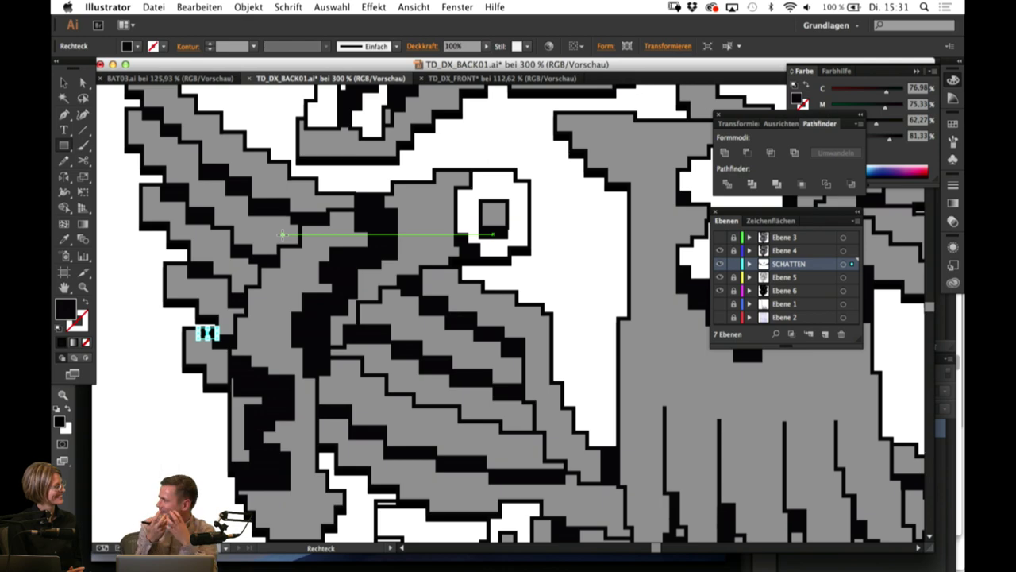
Step: Draw black shadow rectangles above the two small lower tips of the lower-left limb and beside its right tip
scroll(373, 254, "right", 5)
scroll(373, 254, "down", 2)
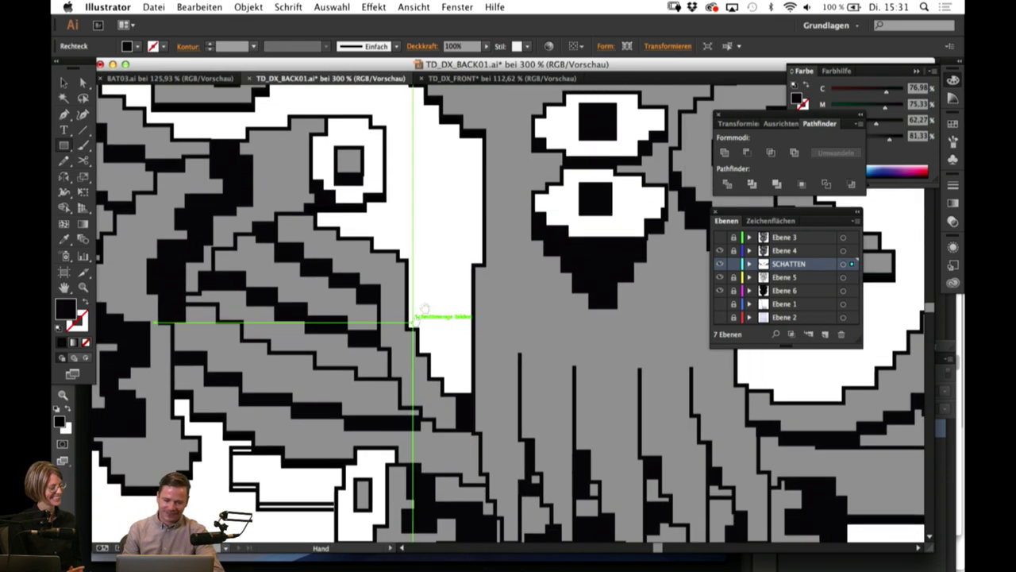
left_click_drag(416, 452, 458, 334)
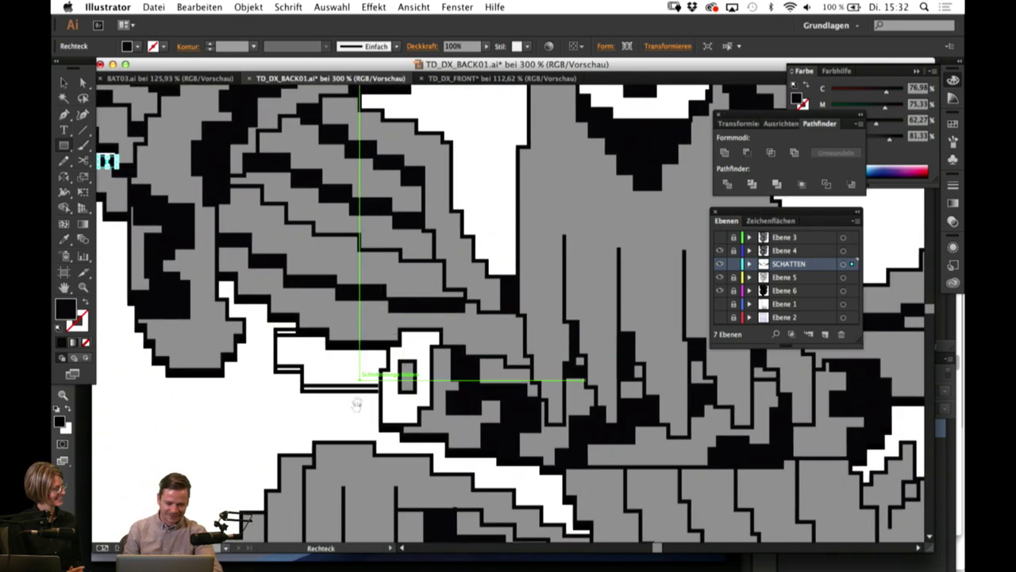
left_click_drag(376, 493, 345, 352)
left_click_drag(371, 424, 378, 287)
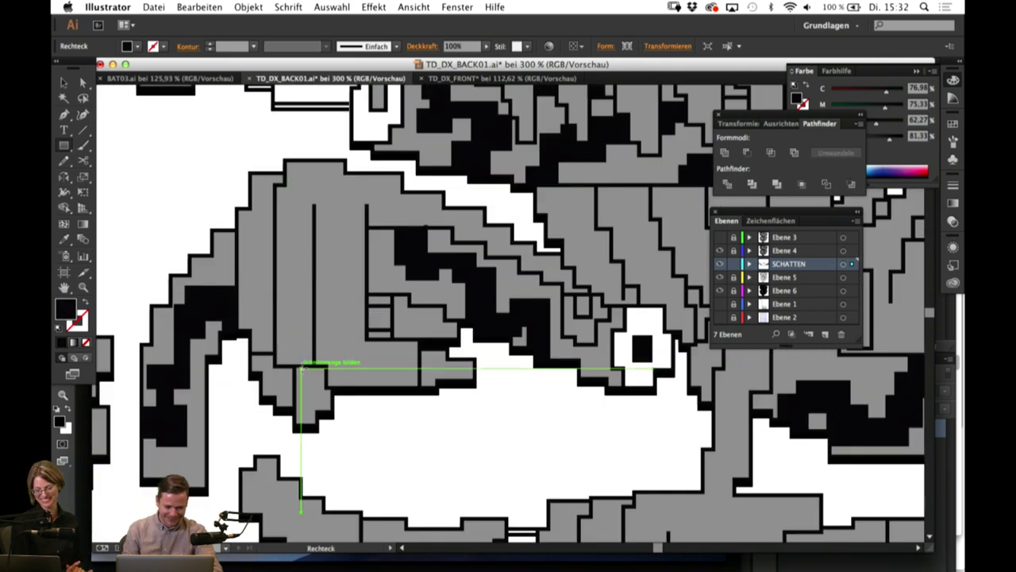
left_click_drag(399, 379, 388, 368)
left_click_drag(363, 301, 347, 323)
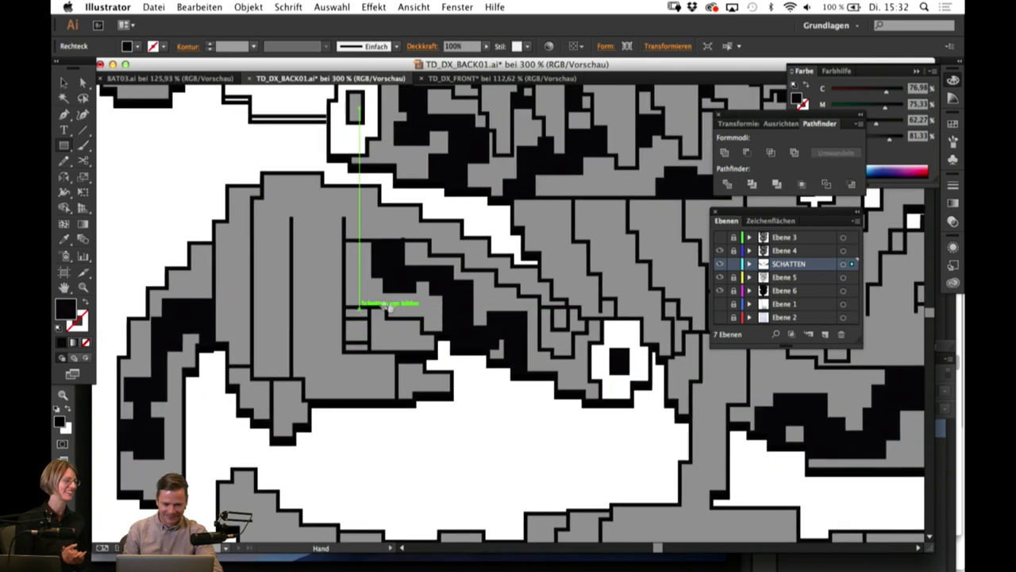
left_click_drag(378, 275, 398, 246)
scroll(397, 248, "down", 3)
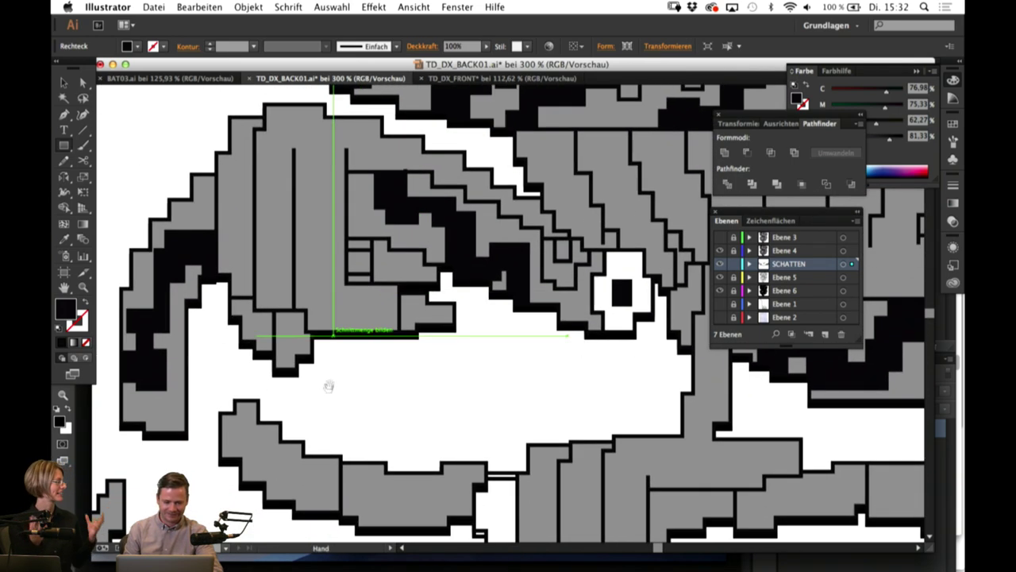
left_click_drag(312, 300, 312, 301)
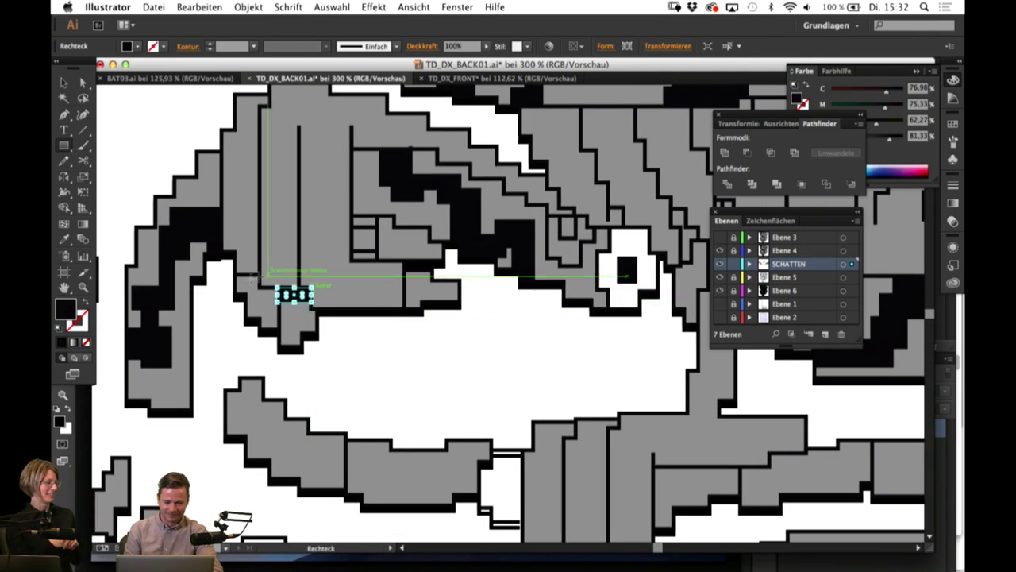
left_click_drag(235, 277, 256, 291)
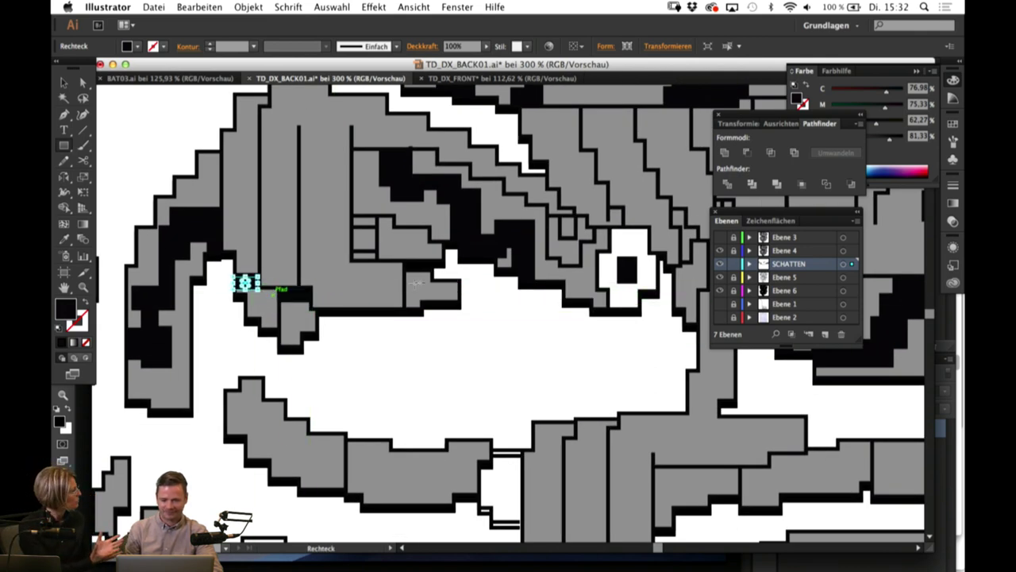
left_click_drag(402, 267, 422, 312)
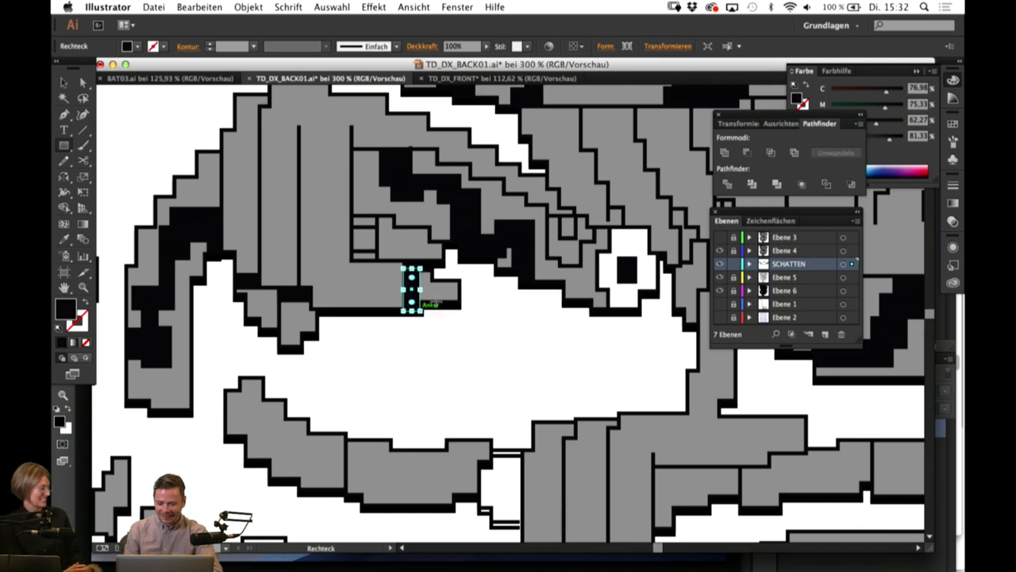
Step: Draw black shadow rectangles in the stepped shapes just left of the small black-pupilled eye below the body
scroll(435, 299, "right", 5)
left_click_drag(412, 225, 430, 275)
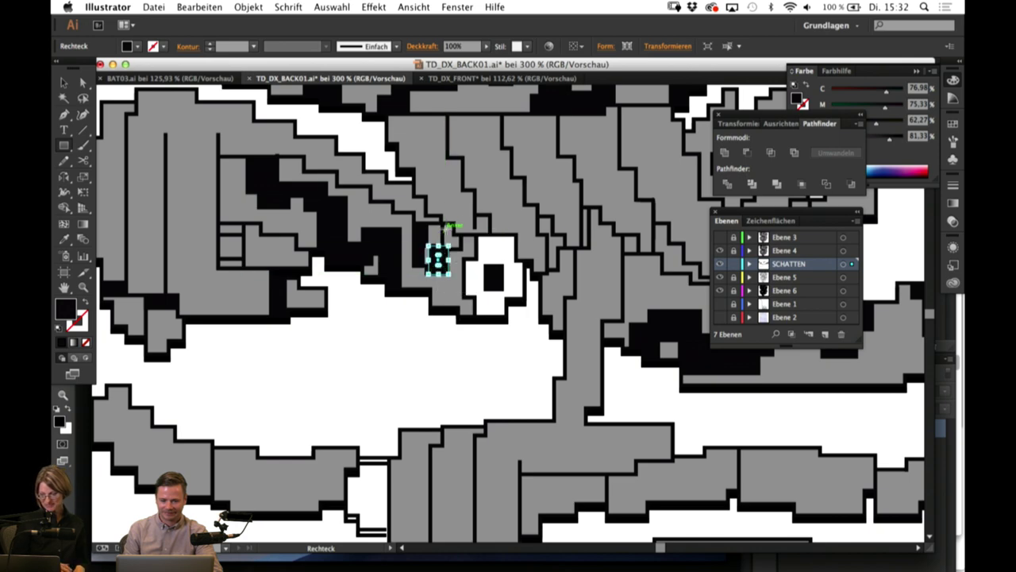
left_click_drag(443, 224, 453, 242)
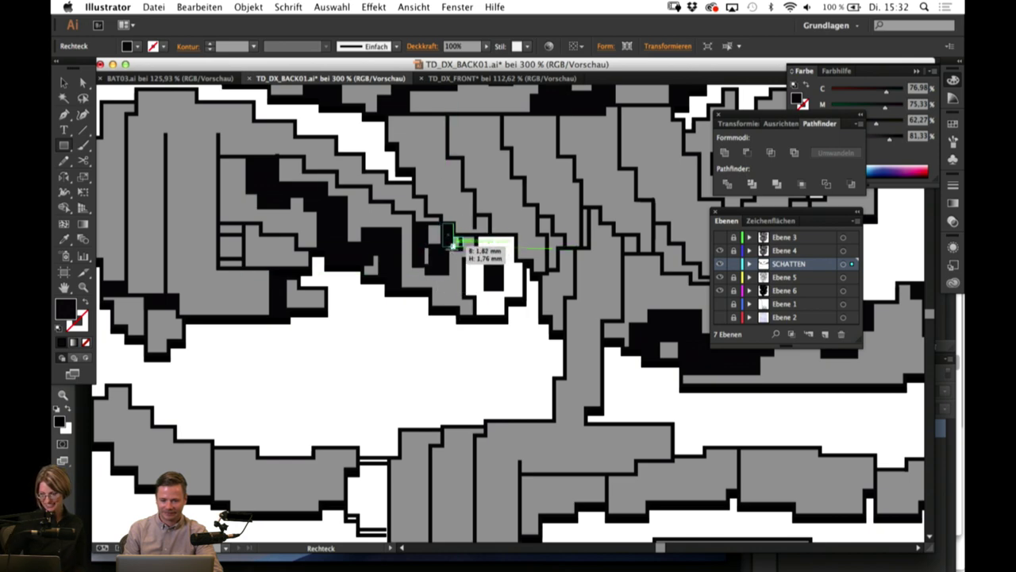
left_click_drag(415, 247, 435, 266)
Step: Draw black shadow rectangles at the lower ends of the hand's fingers and along the stepped line beneath the palm toward the right arm
key("space")
mouse_move(467, 409)
left_mouse_down()
mouse_move(394, 321)
mouse_move(459, 302)
left_mouse_up()
scroll(459, 283, "down", 5)
scroll(363, 335, "right", 3)
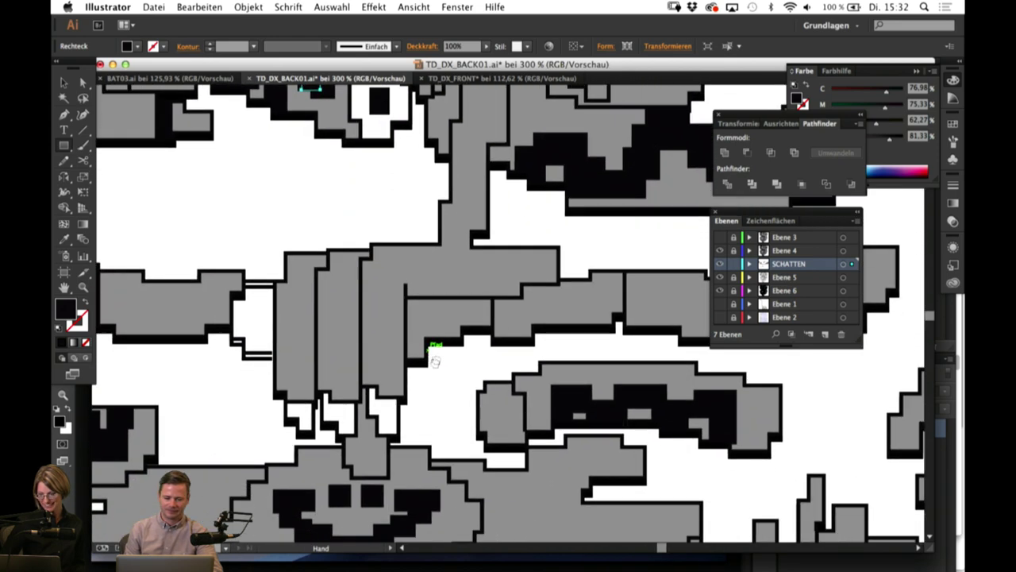
left_click_drag(379, 370, 340, 379)
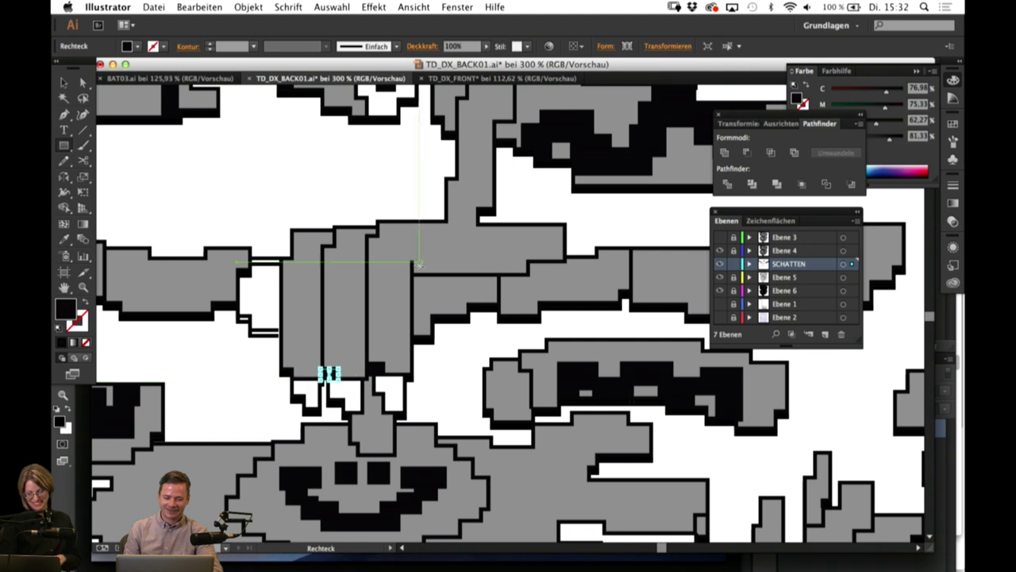
left_click_drag(413, 274, 529, 276)
left_click_drag(603, 319, 608, 311)
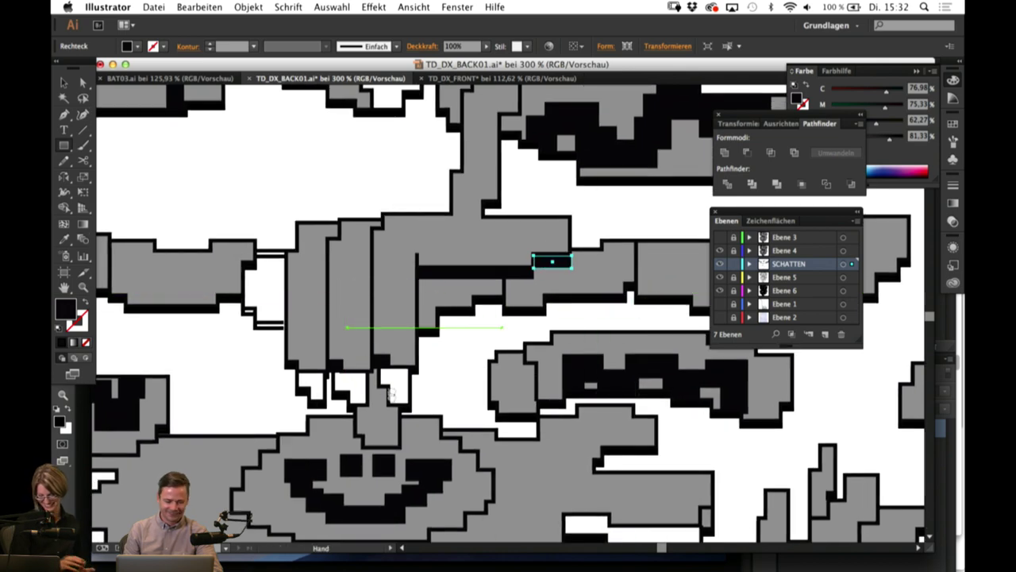
left_click_drag(391, 395, 219, 452)
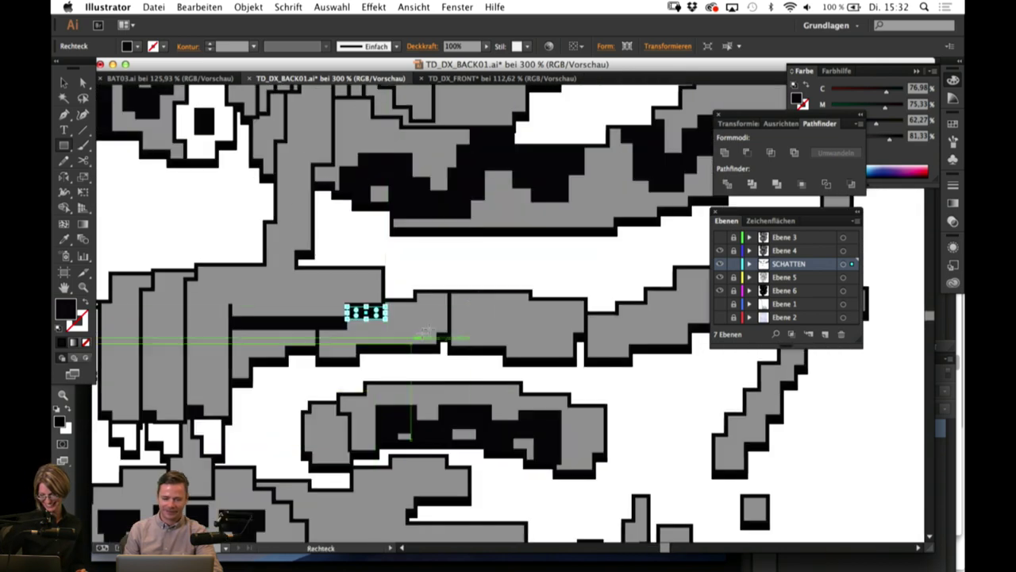
left_click_drag(555, 334, 397, 453)
left_click_drag(487, 180, 496, 307)
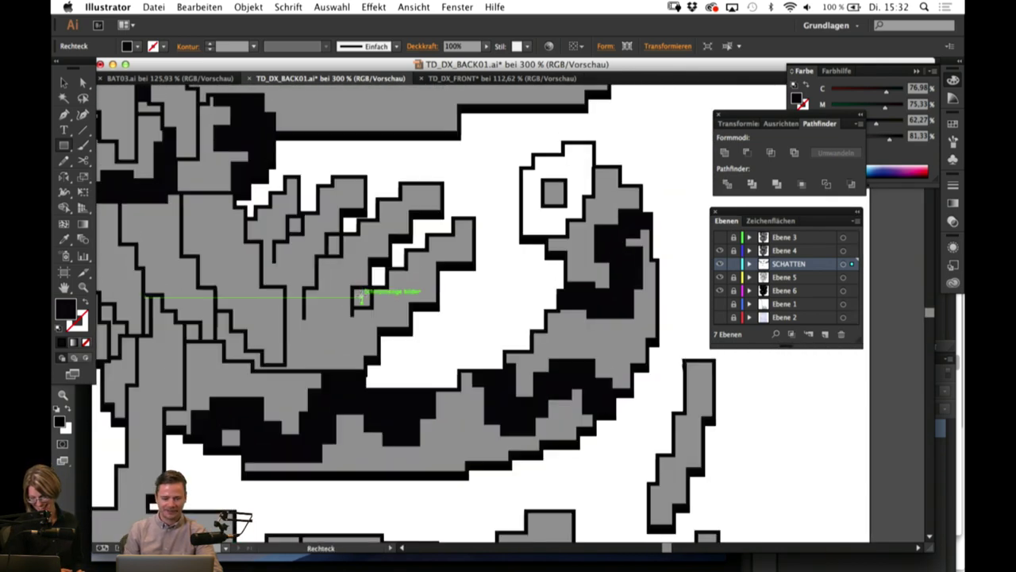
Step: Fill three small gaps between the finger-like feathers beside the bird's body with black rectangles on the SCHATTEN layer
left_click_drag(352, 287, 371, 307)
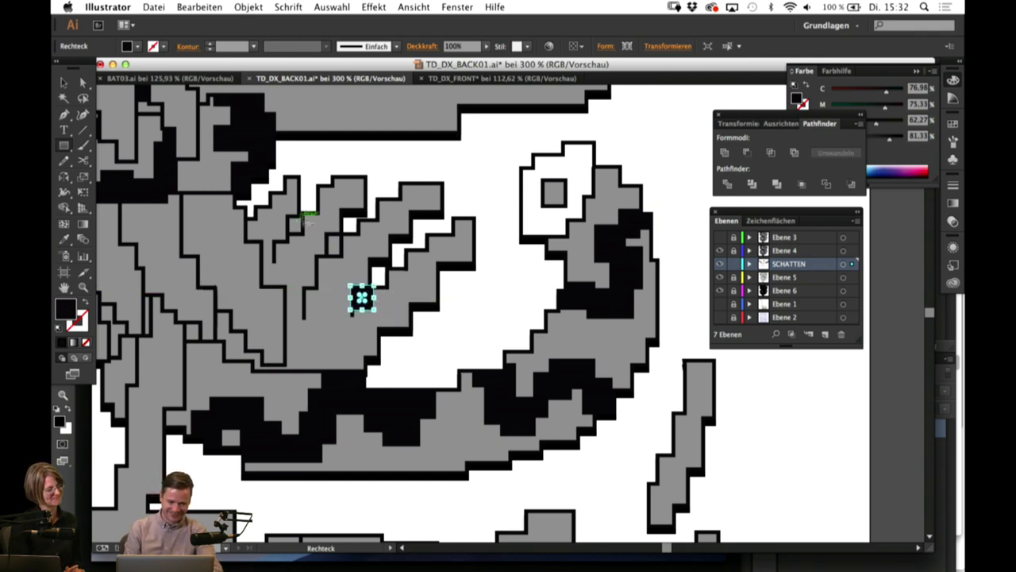
left_click_drag(326, 233, 344, 259)
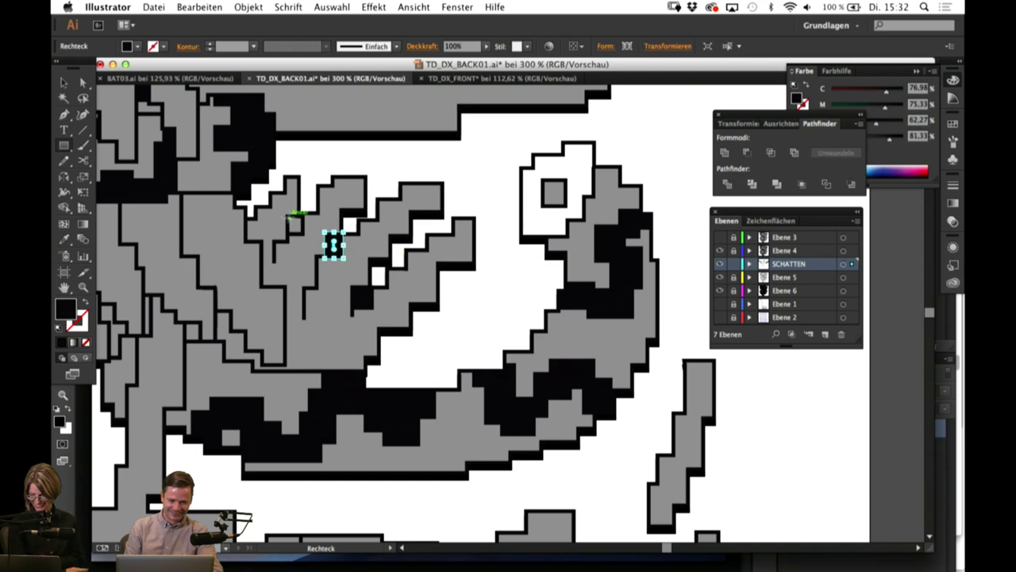
left_click_drag(298, 228, 300, 231)
Step: Add two small black shadow rectangles where the bird's lower body feathers meet the leg, on the SCHATTEN layer
mouse_move(342, 301)
left_mouse_down()
mouse_move(455, 306)
mouse_move(637, 438)
mouse_move(597, 351)
left_mouse_up()
mouse_move(354, 353)
left_mouse_down()
mouse_move(368, 372)
mouse_move(419, 354)
left_mouse_up()
scroll(418, 350, "down", 3)
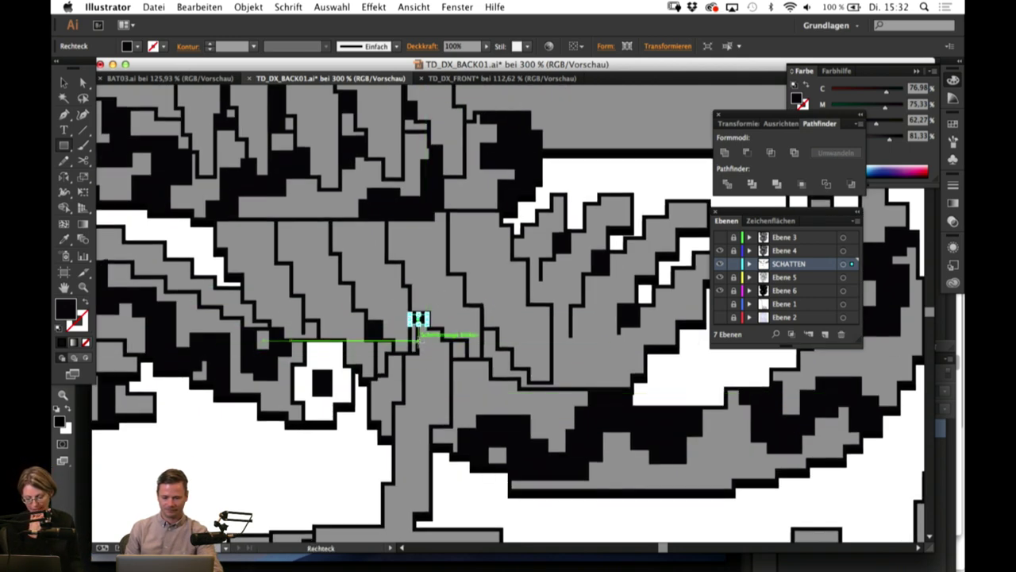
left_click_drag(419, 350, 442, 327)
scroll(442, 326, "up", 5)
scroll(442, 327, "left", 3)
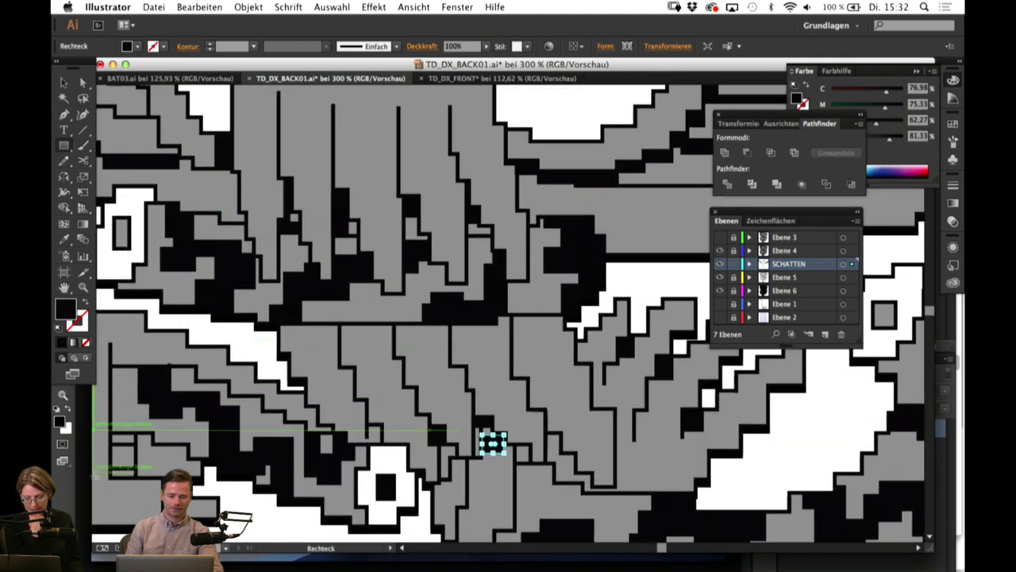
Step: Draw an unfilled square with a 1 pt black stroke in the empty lower-right area of the artboard and deselect it
key("z")
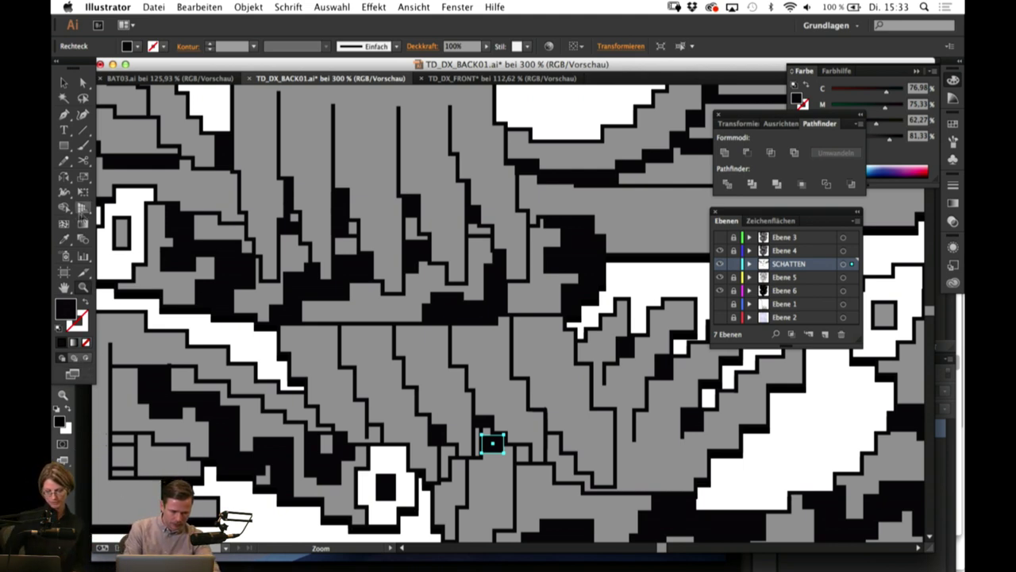
left_click(225, 547)
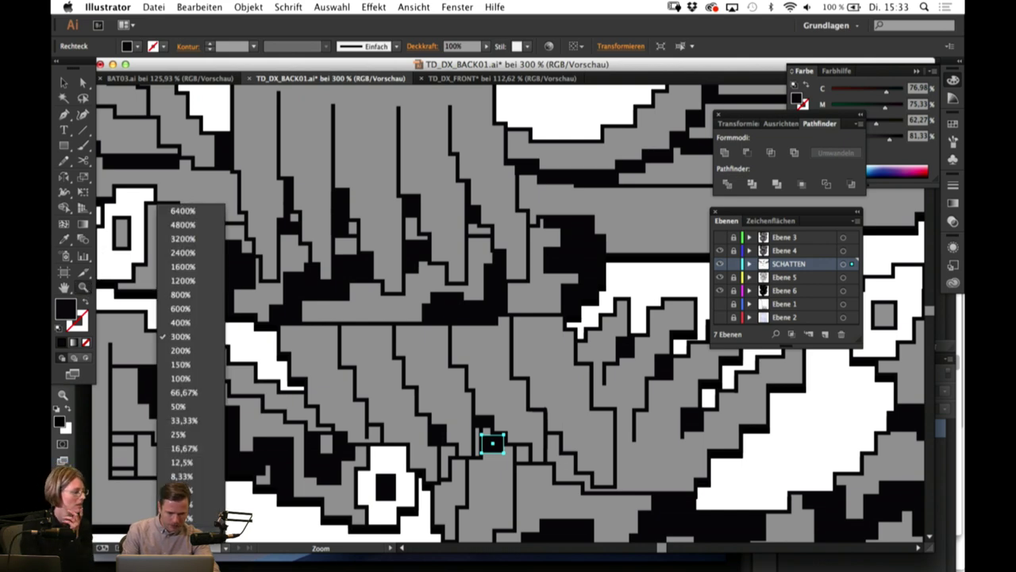
left_click(202, 451)
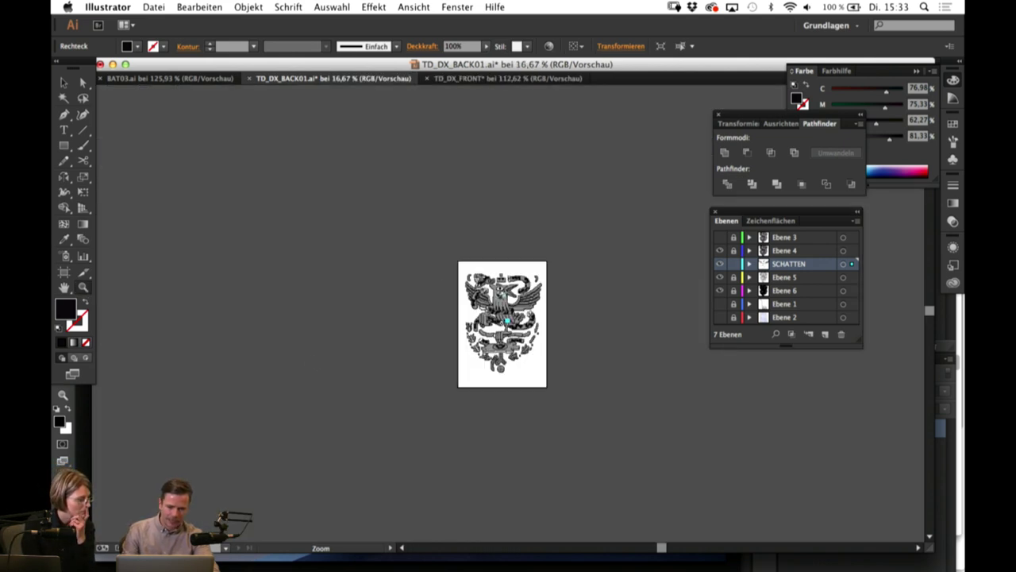
left_click_drag(558, 395, 582, 415)
left_click(570, 349)
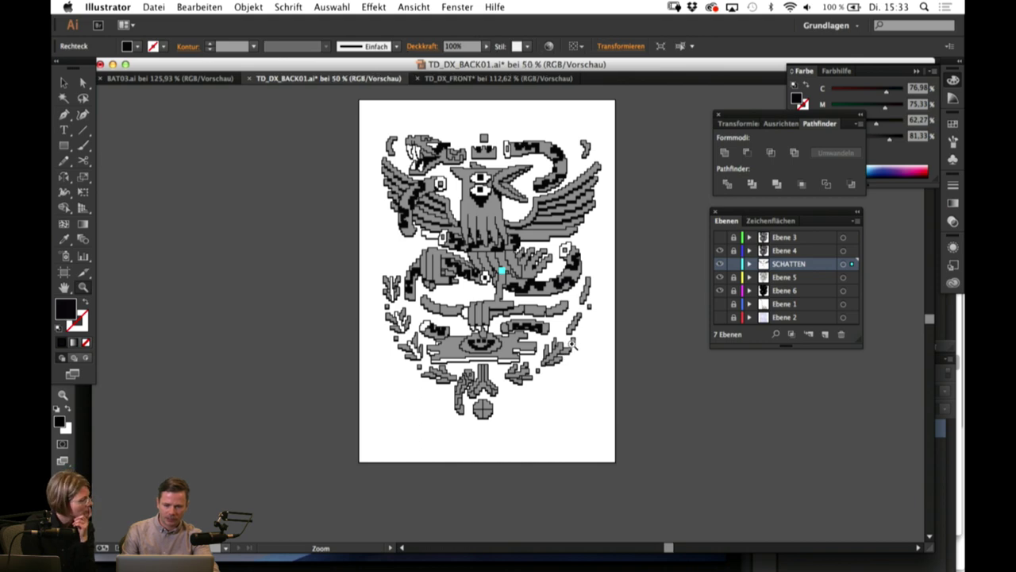
key("super+plus")
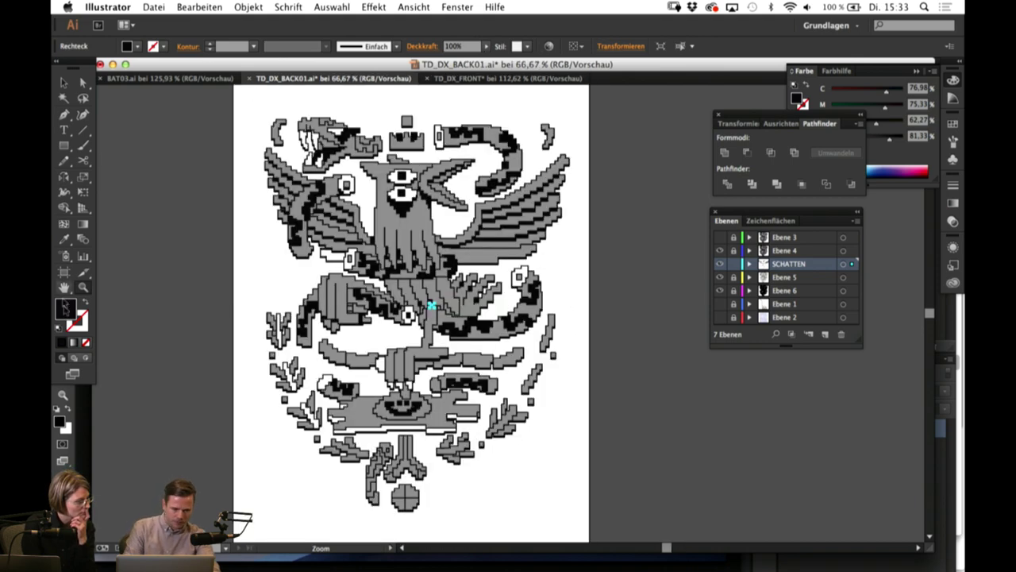
left_click(58, 329)
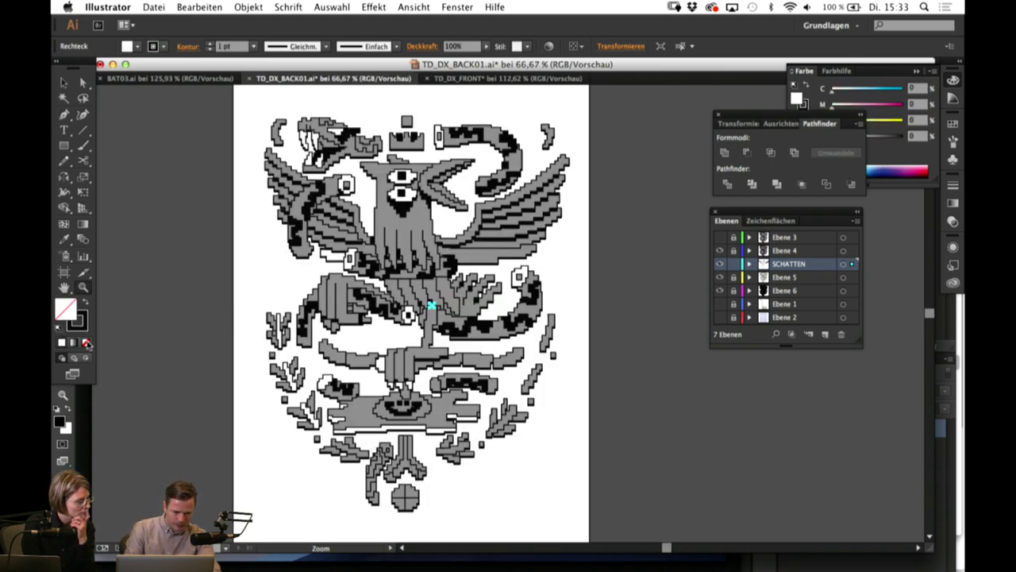
left_click(64, 145)
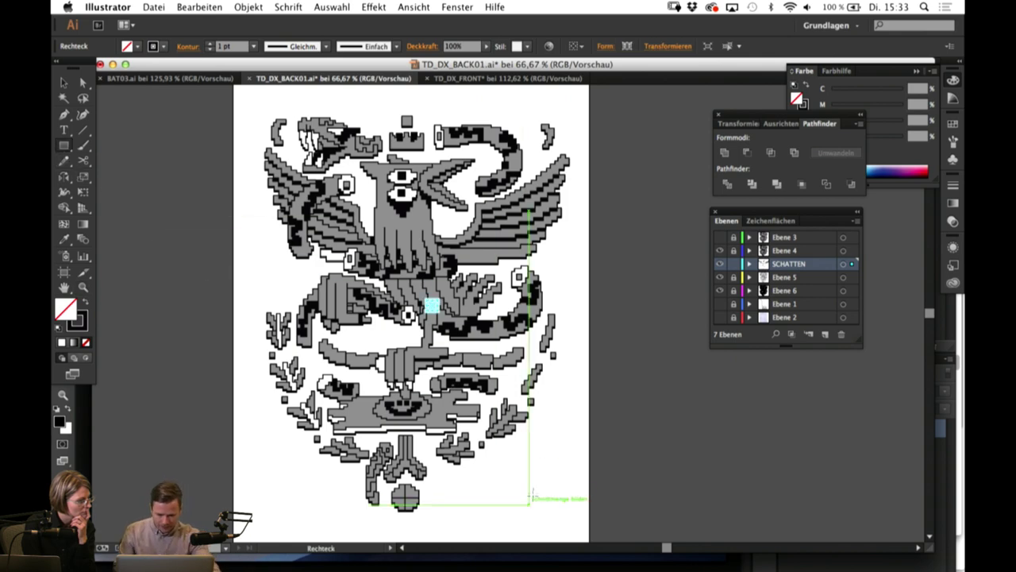
mouse_move(512, 463)
left_mouse_down()
mouse_move(558, 497)
mouse_move(557, 509)
left_mouse_up()
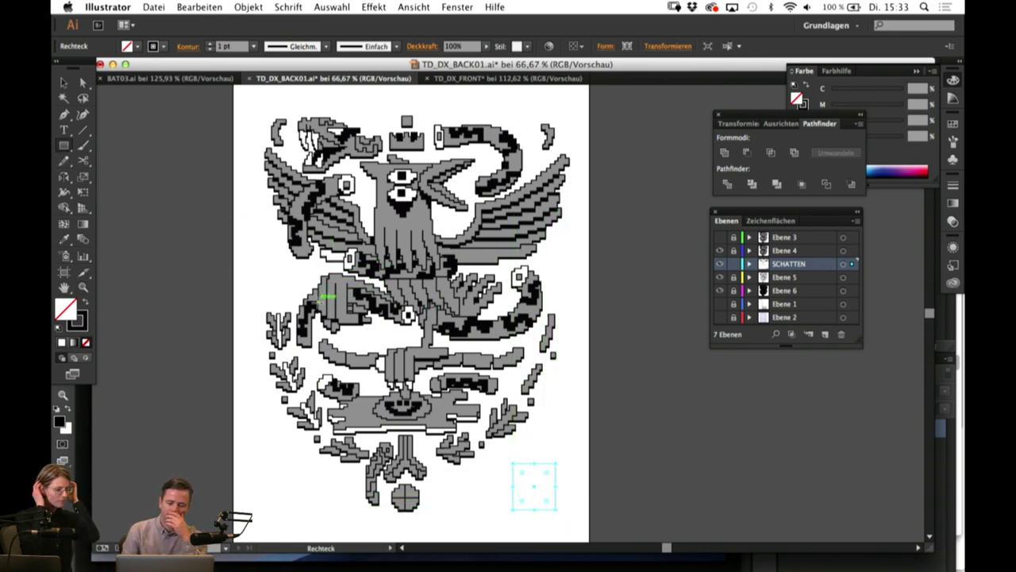
left_click(64, 82)
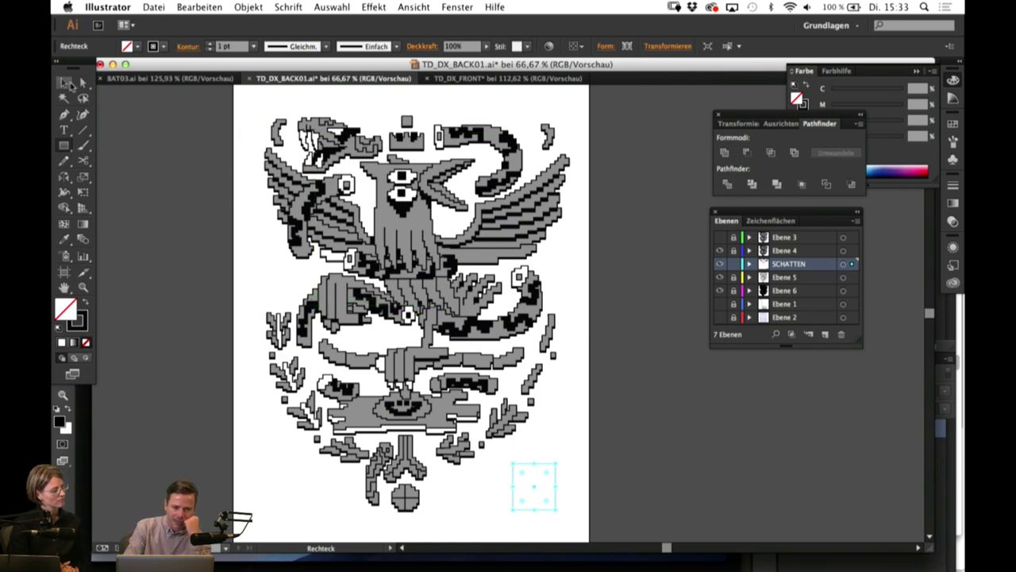
left_click(154, 179)
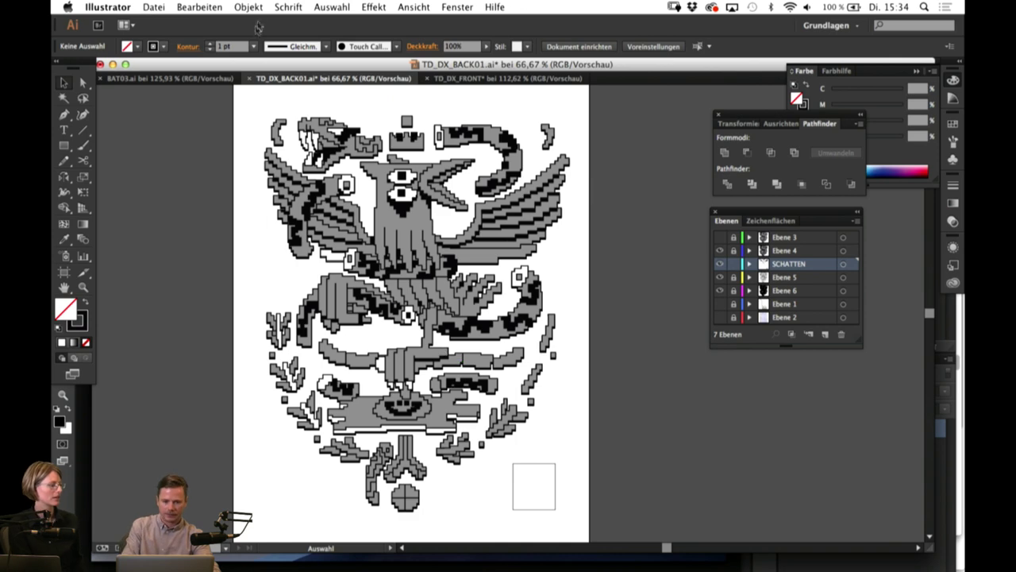
Step: Try a 6 pt stroke weight with nothing selected and check the outlined square's stroke setting
left_click(253, 46)
left_click(269, 171)
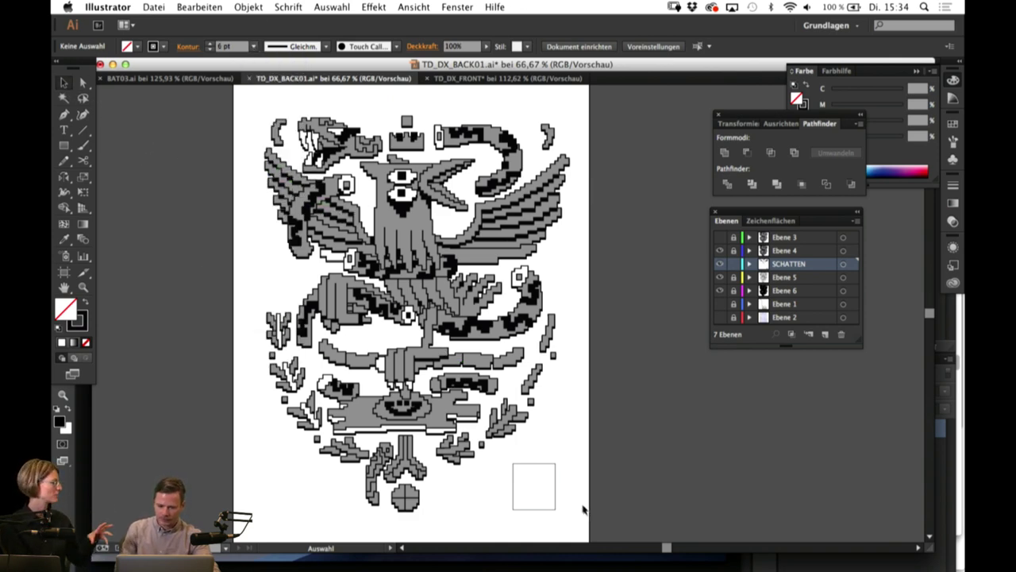
left_click(557, 492)
left_click(238, 347)
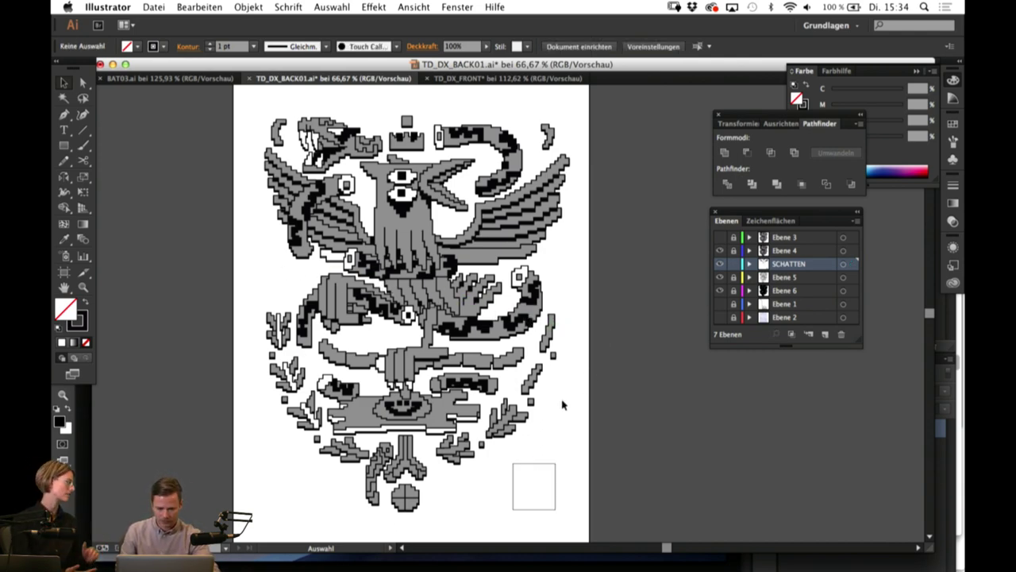
left_click(550, 468)
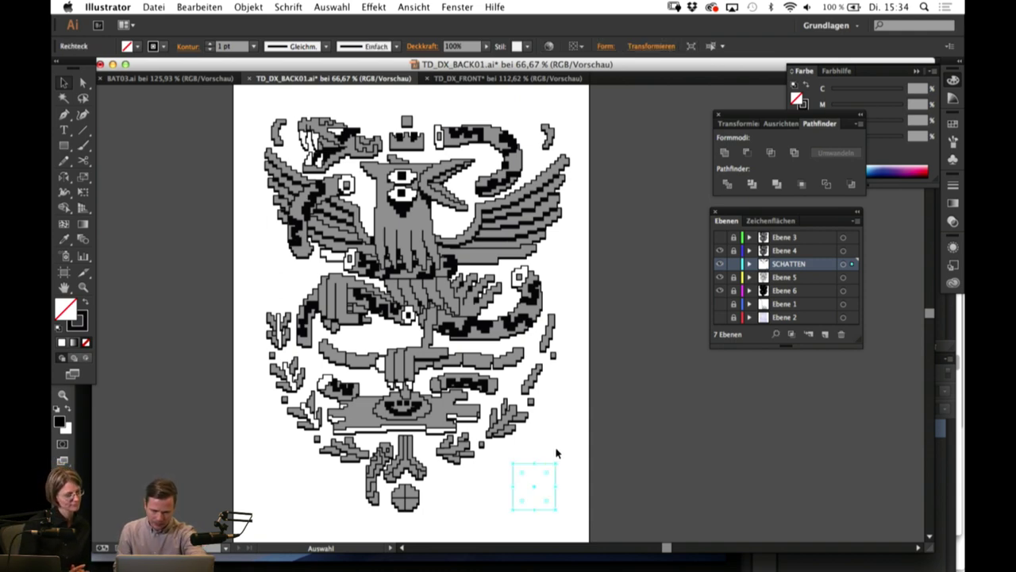
left_click(613, 439)
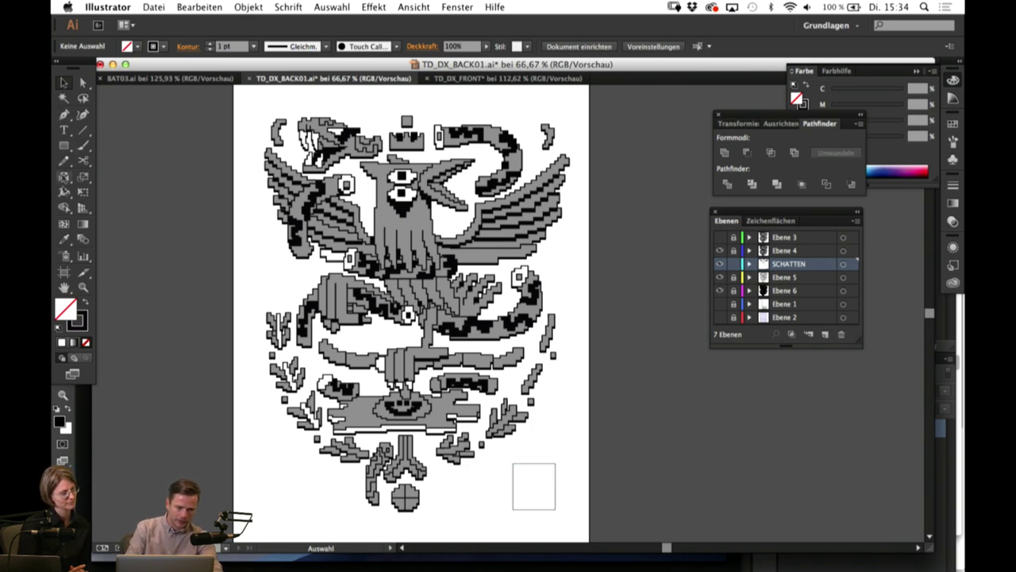
Step: Draw a larger white square without a stroke around the outlined square, on layer Ebene 5
left_click(61, 344)
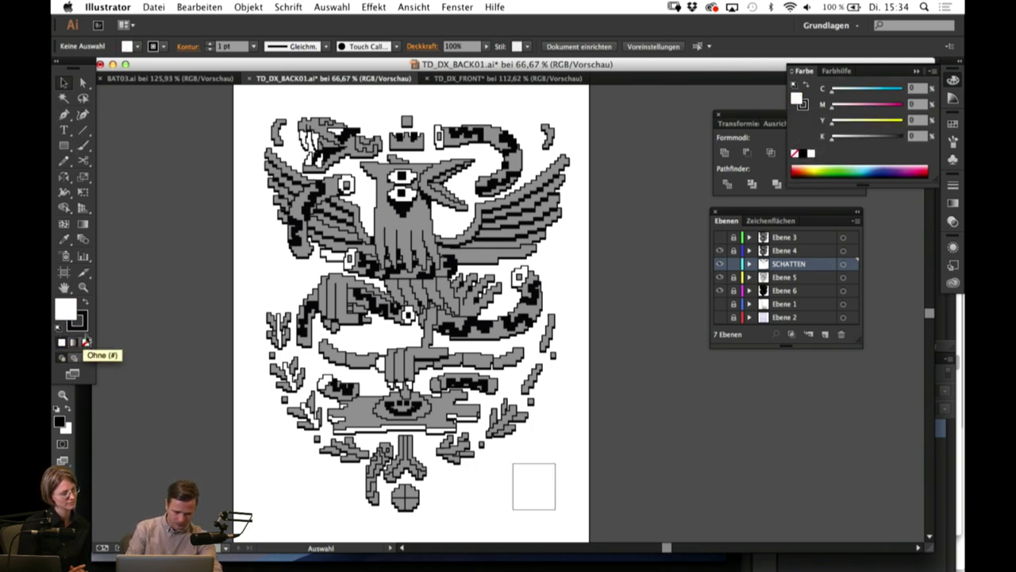
left_click(82, 326)
left_click(86, 343)
left_click(67, 145)
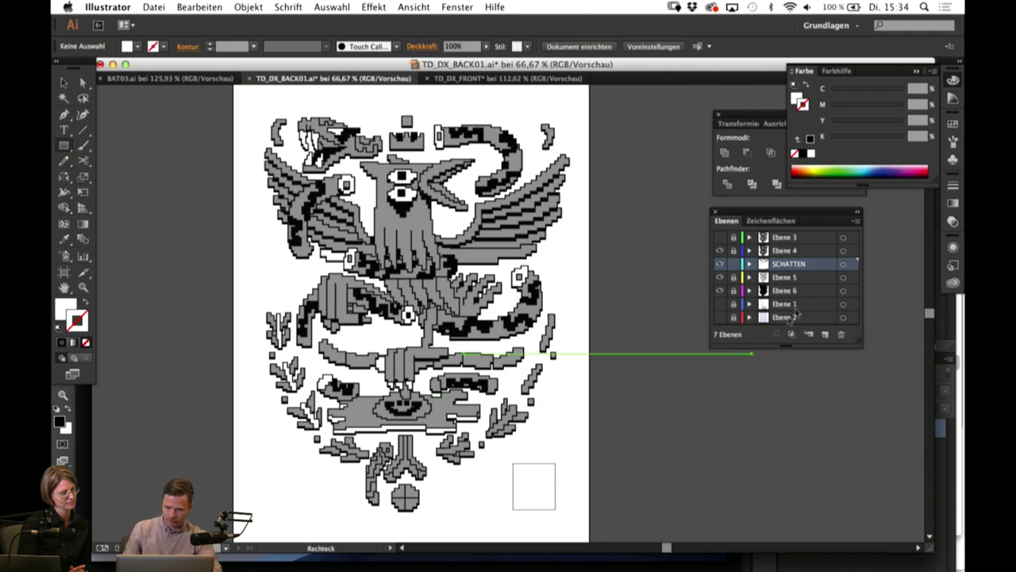
left_click(805, 282)
left_click_drag(498, 454, 570, 521)
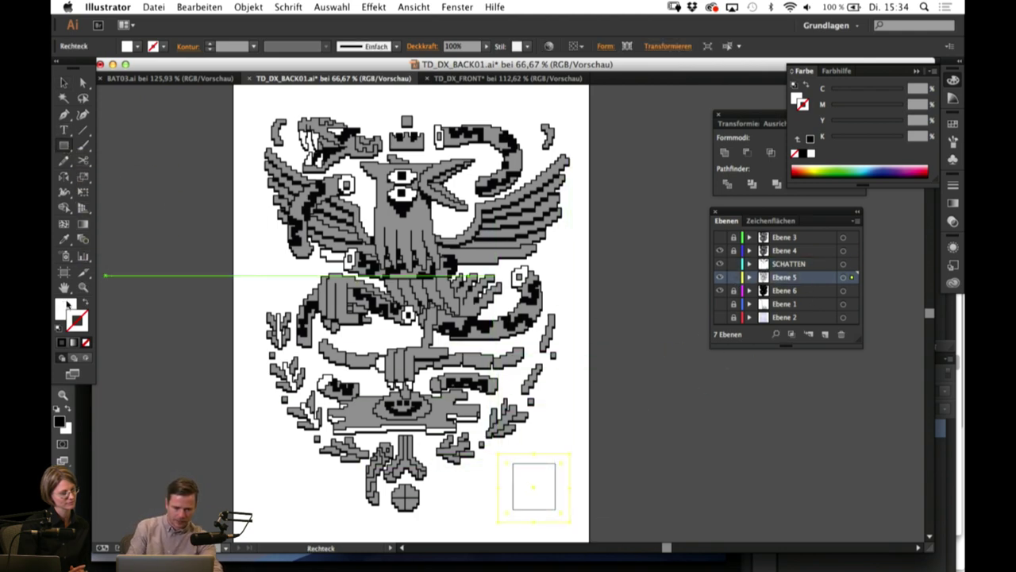
Step: Change the larger square's fill to light pink with M 42.69 % and Y 21.93 %, and deselect it
double_click(66, 308)
left_click_drag(439, 225, 392, 211)
left_click(624, 212)
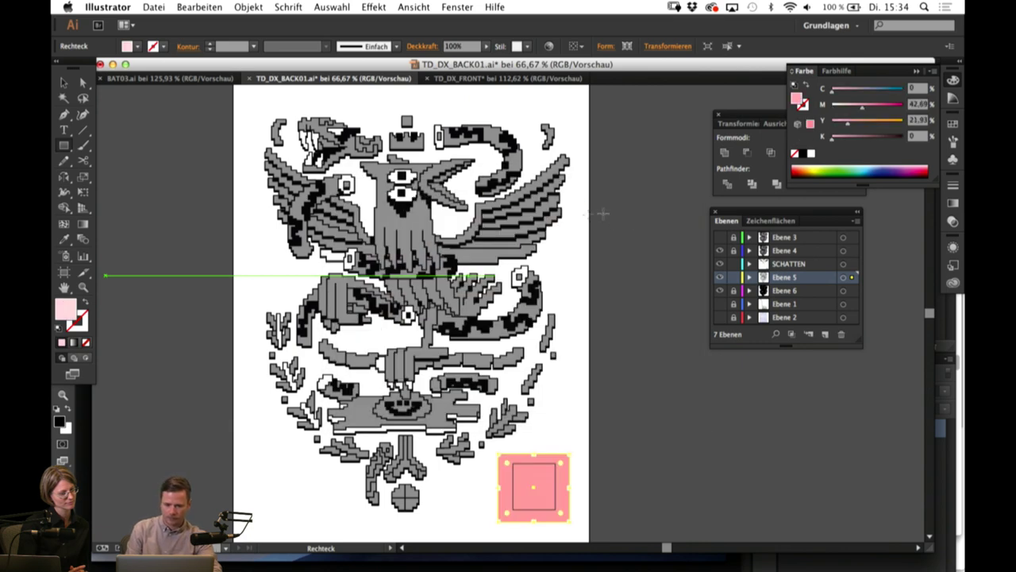
left_click(63, 82)
left_click(578, 436)
Step: Select both squares and expand their fill and stroke into shapes
scroll(579, 437, "down", 4)
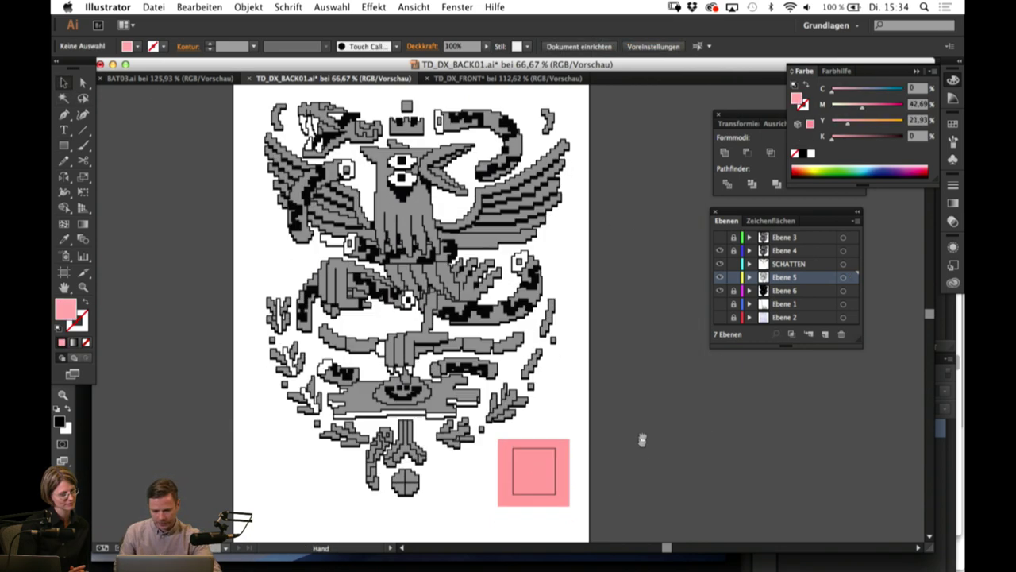
left_click(540, 459)
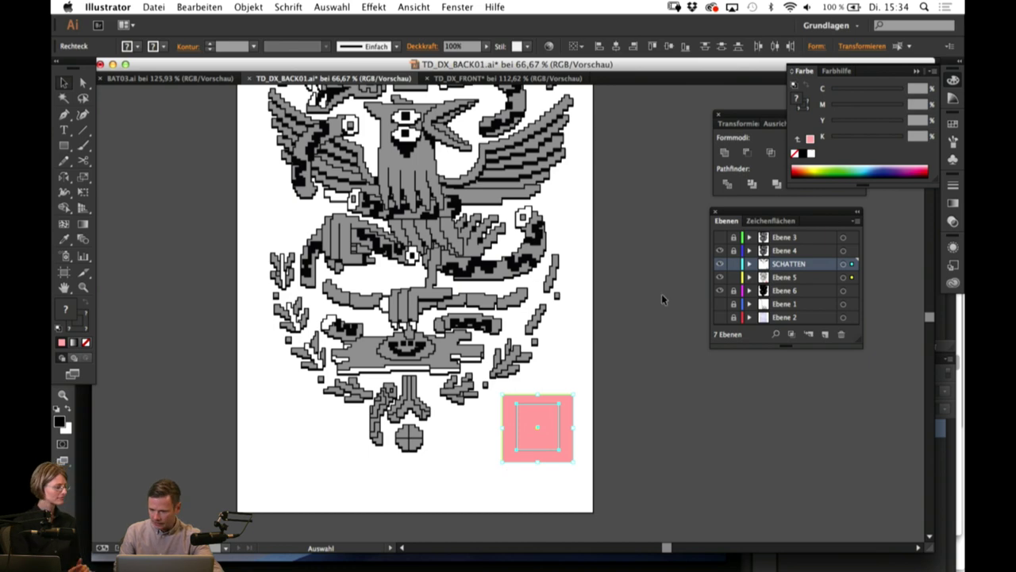
left_click(249, 7)
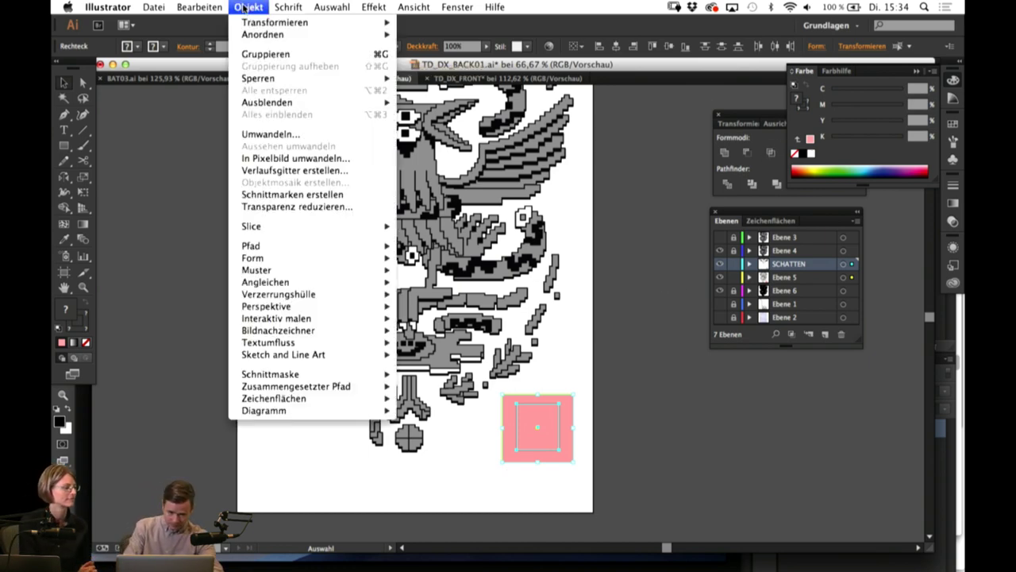
left_click(262, 133)
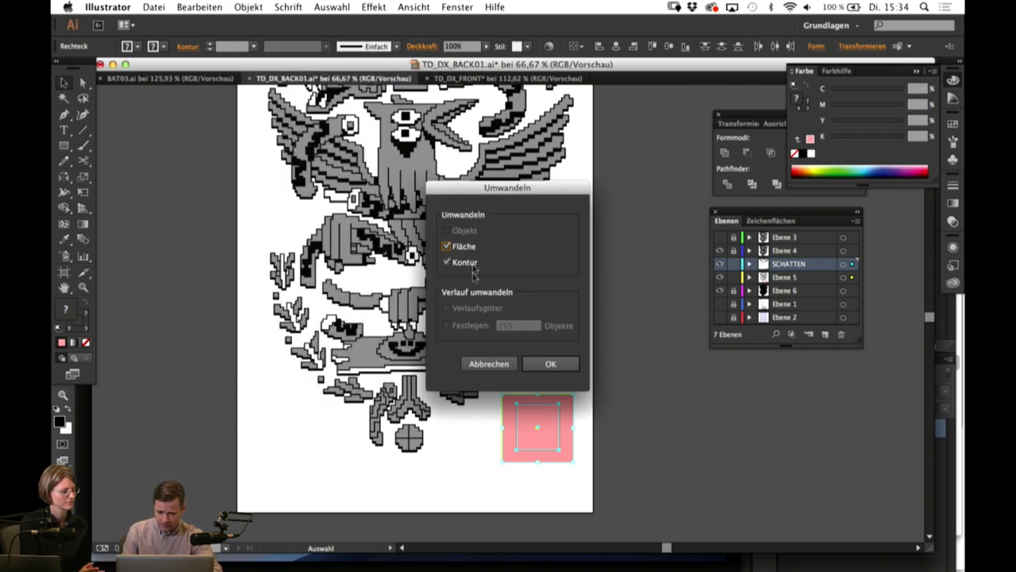
left_click(550, 364)
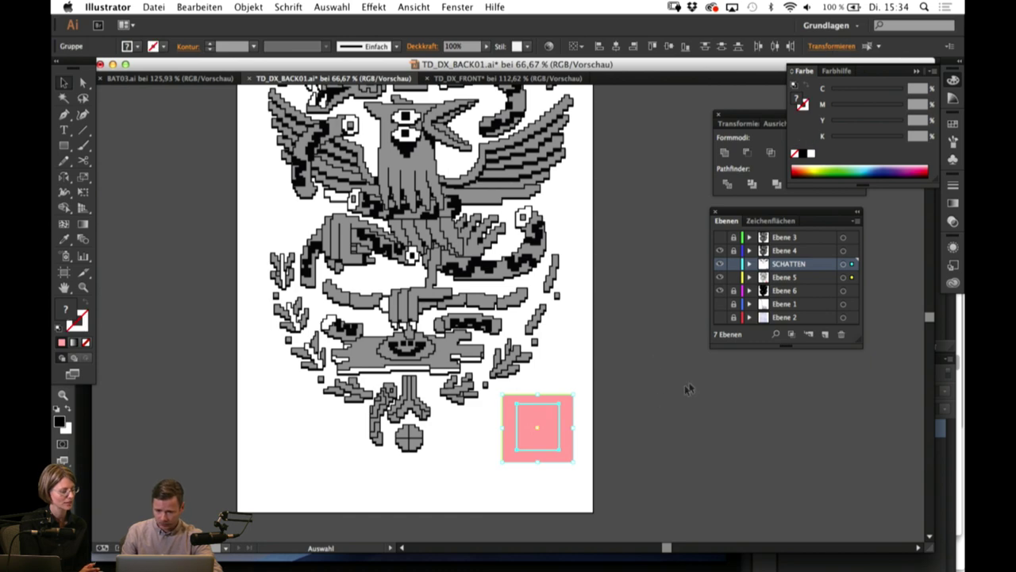
Step: Apply the Pathfinder Trim operation to the expanded squares and delete the outer pink frame
left_click(769, 171)
left_click(752, 185)
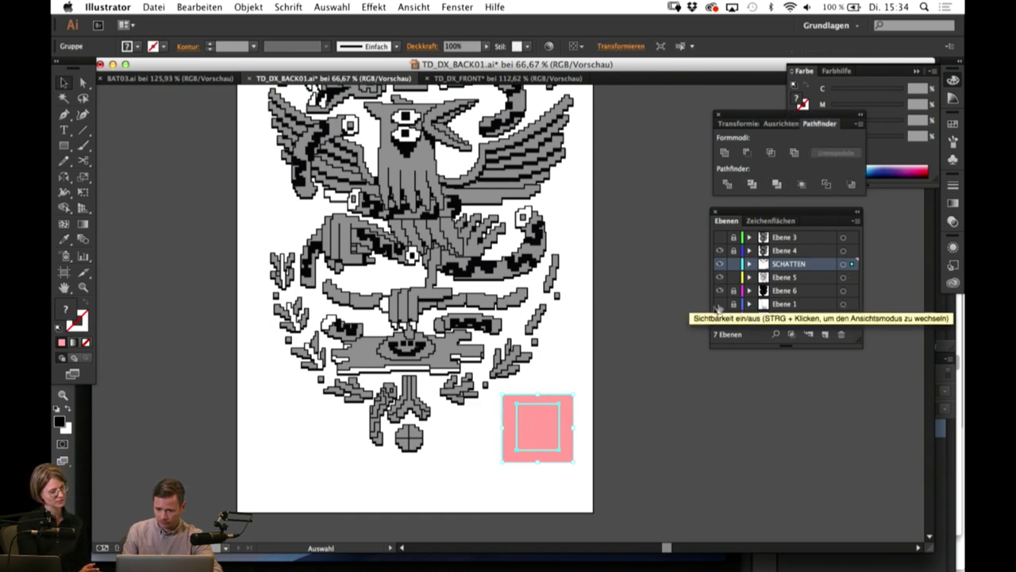
left_click(581, 296)
left_click(573, 428)
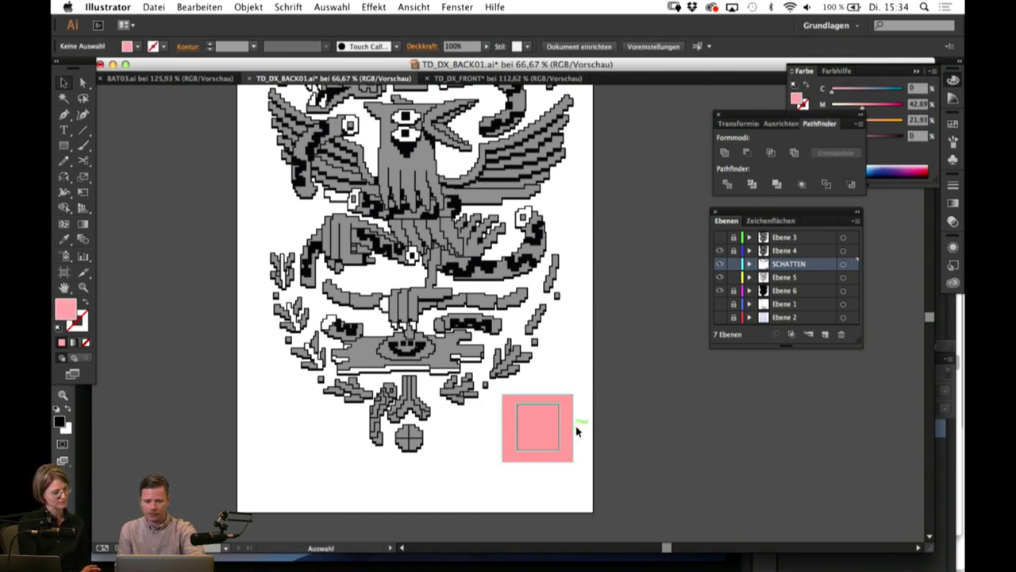
key("Delete")
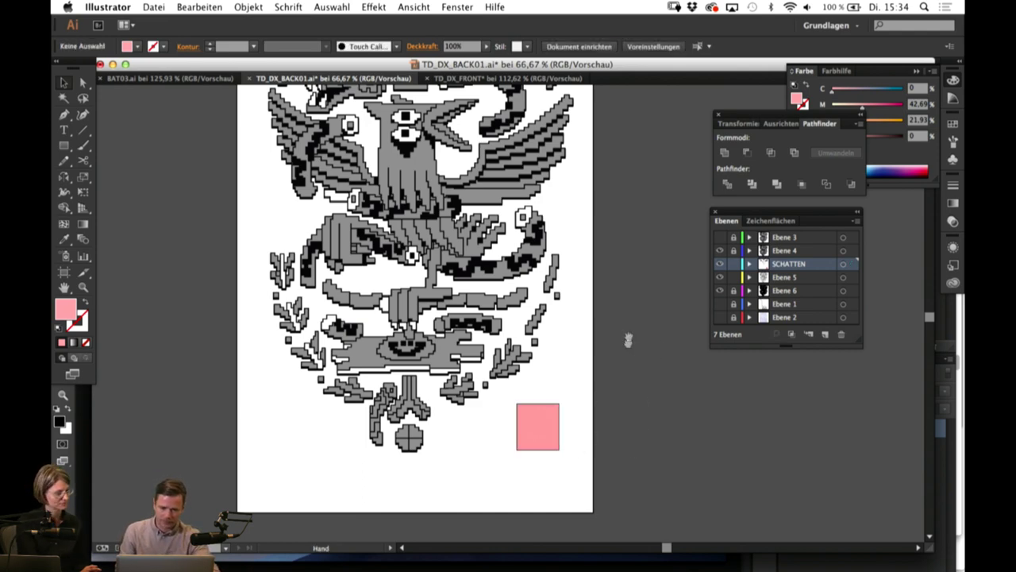
Step: Select the remaining pink square together with its outline and delete both
left_click_drag(628, 339, 627, 361)
left_click_drag(524, 480, 518, 474)
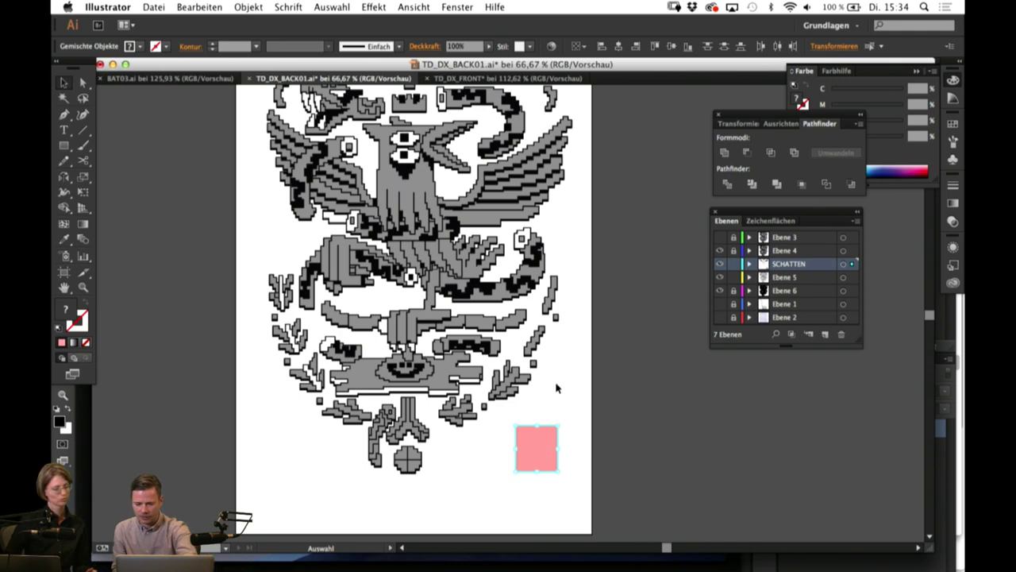
left_click(610, 278)
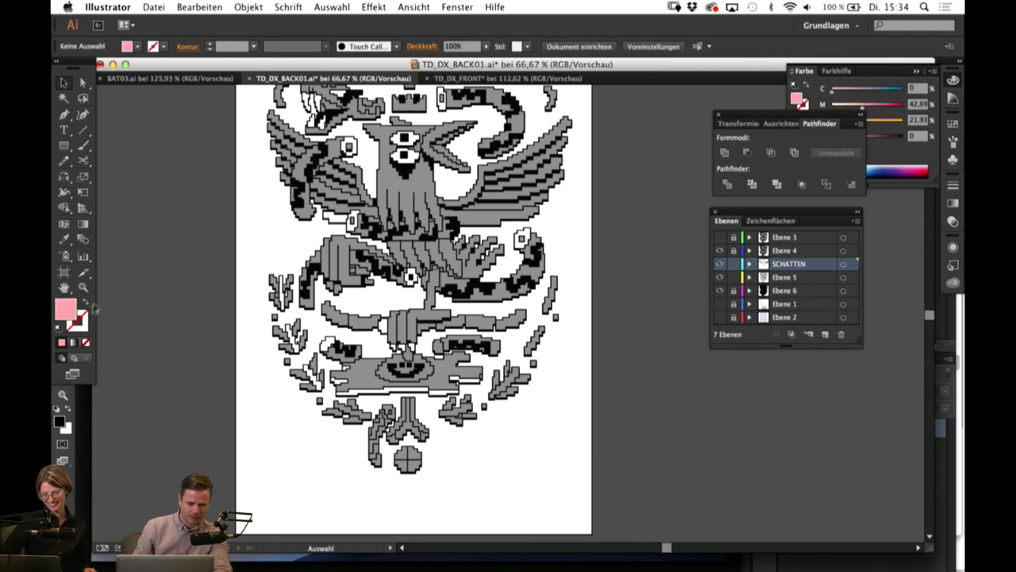
Step: Select a grey leaf shape to make its layer active, deselect it, and sample the snake's black marking as the fill for new rectangles
left_click(451, 314)
left_click(453, 313)
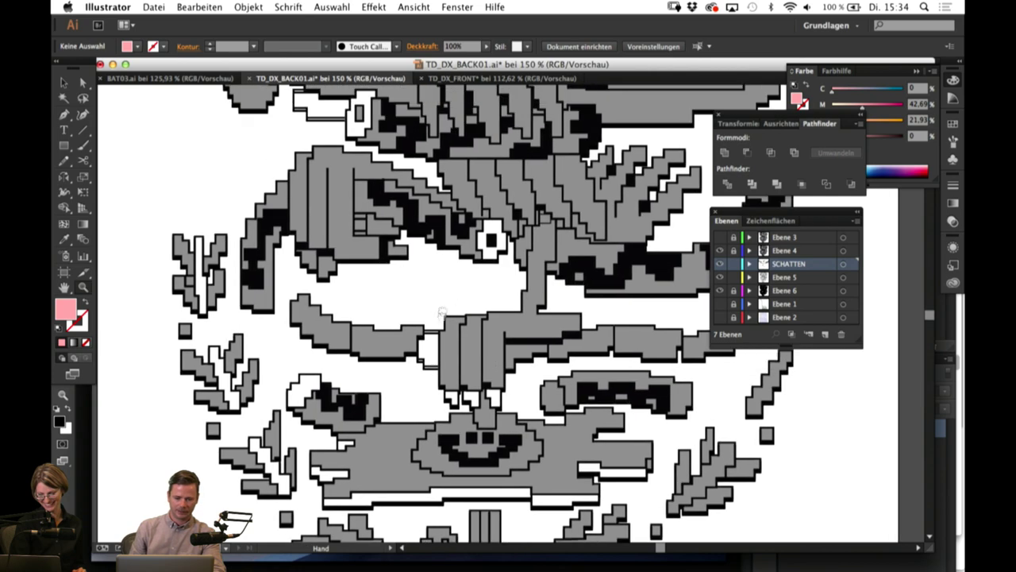
left_click_drag(442, 315, 432, 475)
left_click(82, 83)
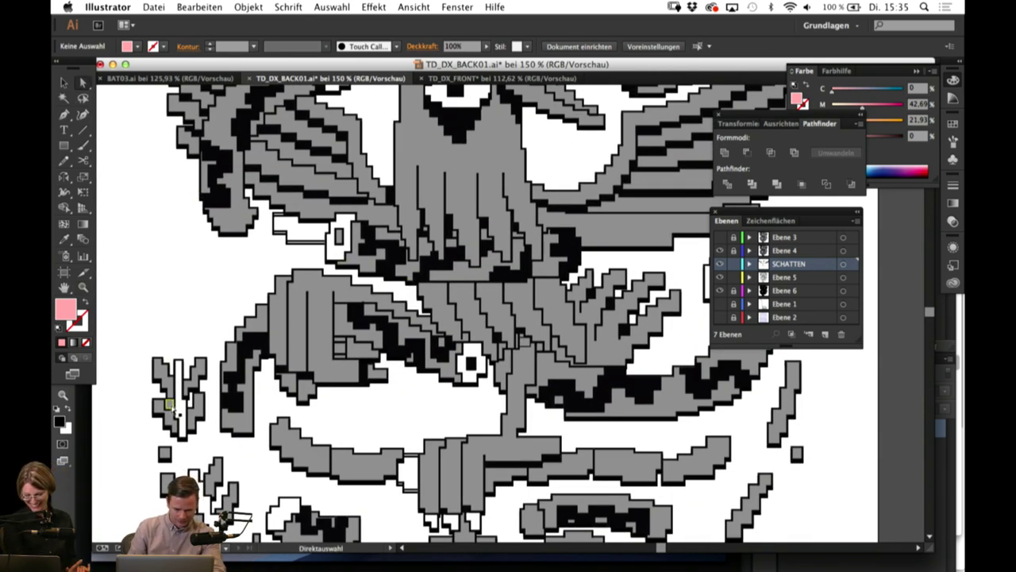
left_click(170, 404)
left_click(183, 435)
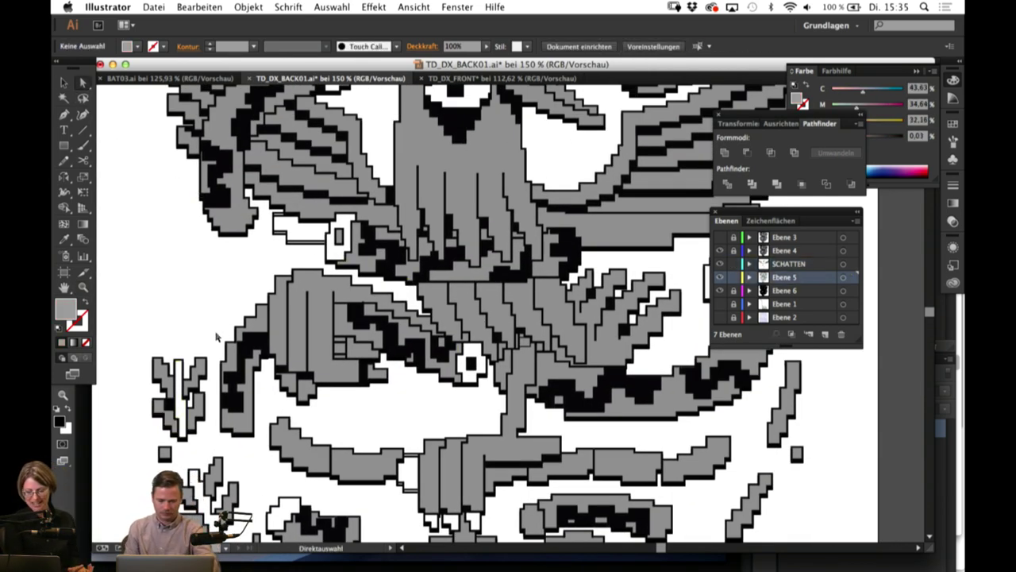
left_click(64, 83)
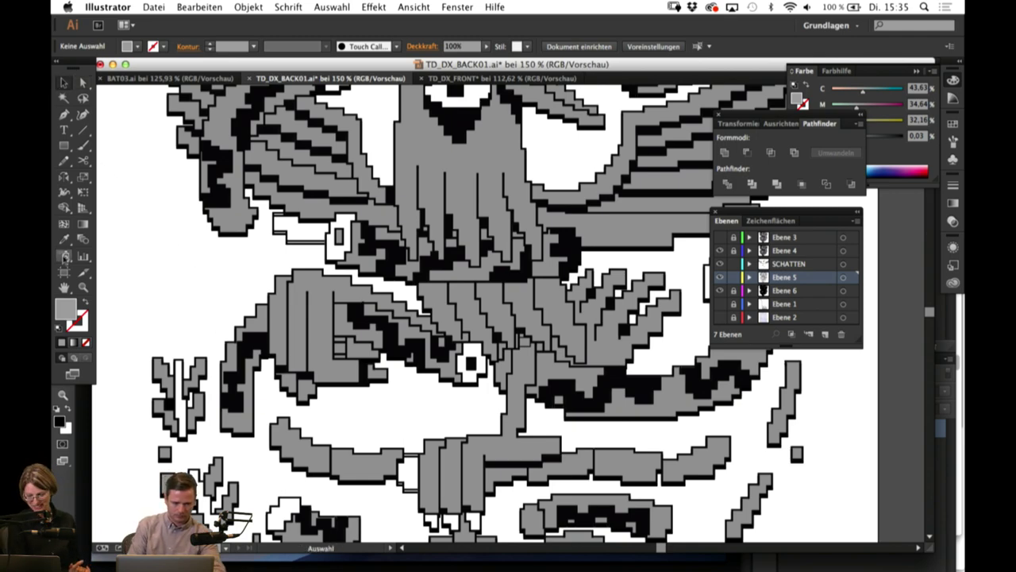
left_click(213, 191)
left_click(64, 146)
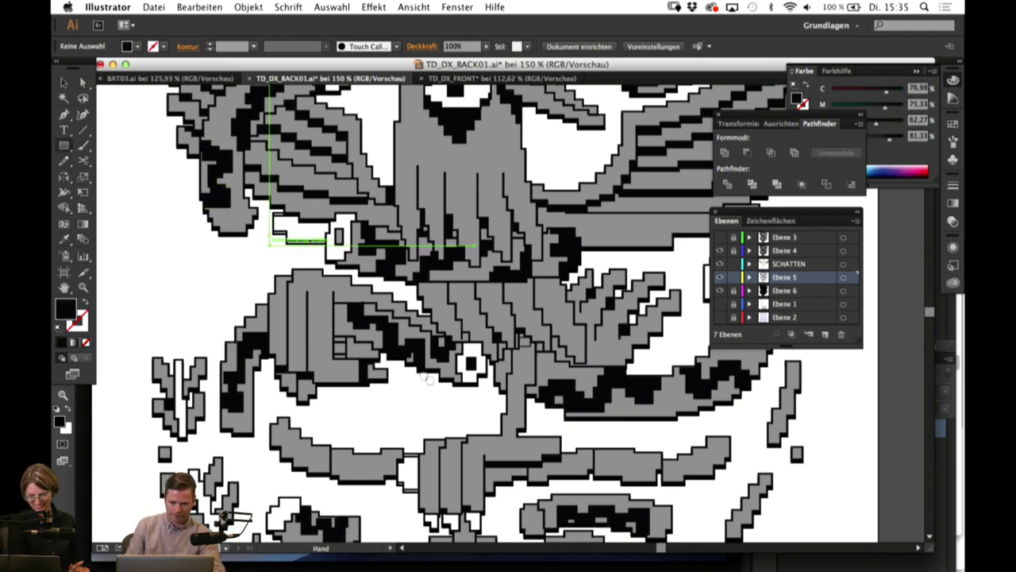
Step: Draw black shadow rectangles beside the bird's claw and along the adjoining part of the branch beneath the leg
left_click_drag(415, 380, 312, 253)
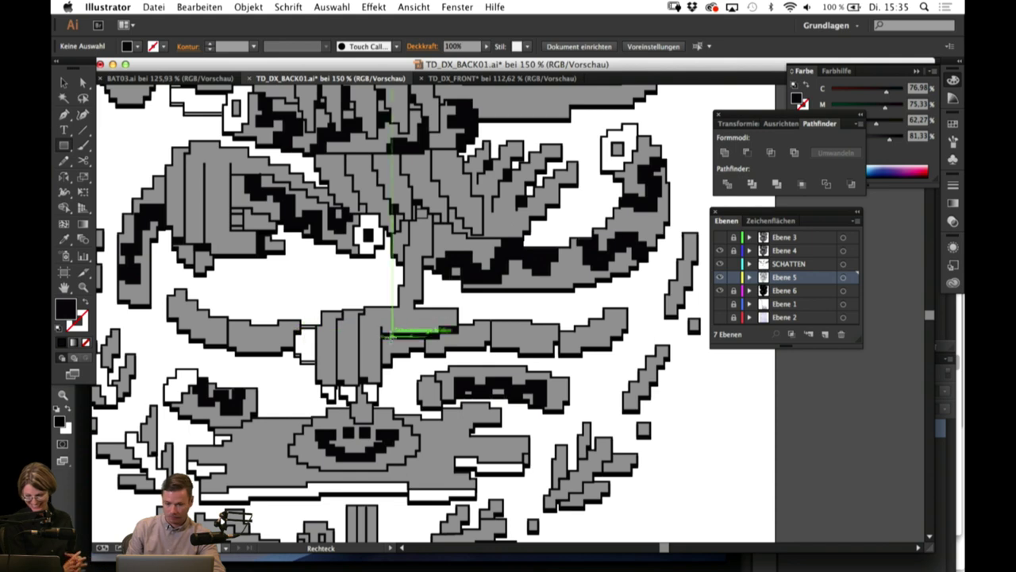
left_click_drag(382, 334, 361, 406)
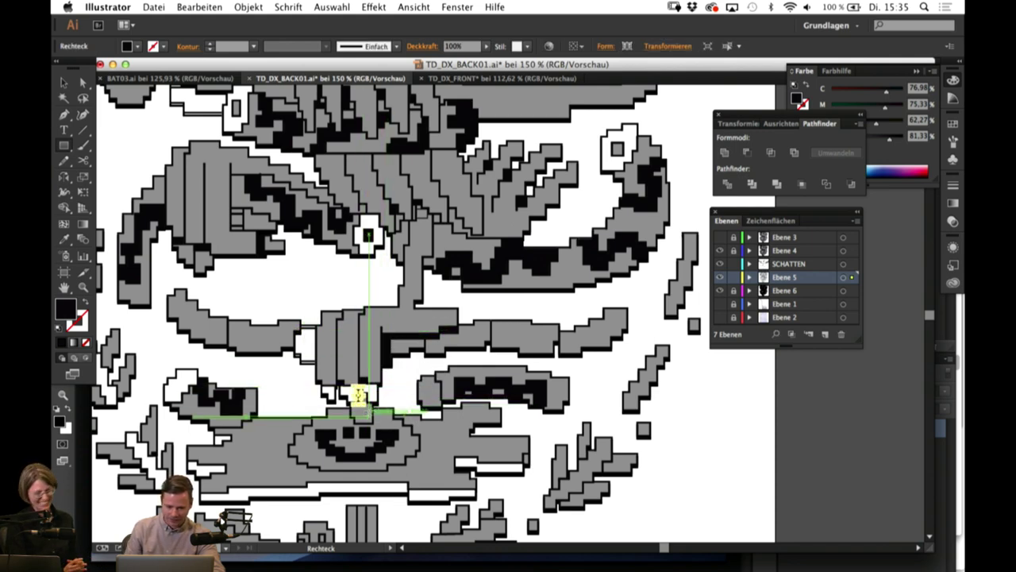
left_click_drag(388, 332, 441, 346)
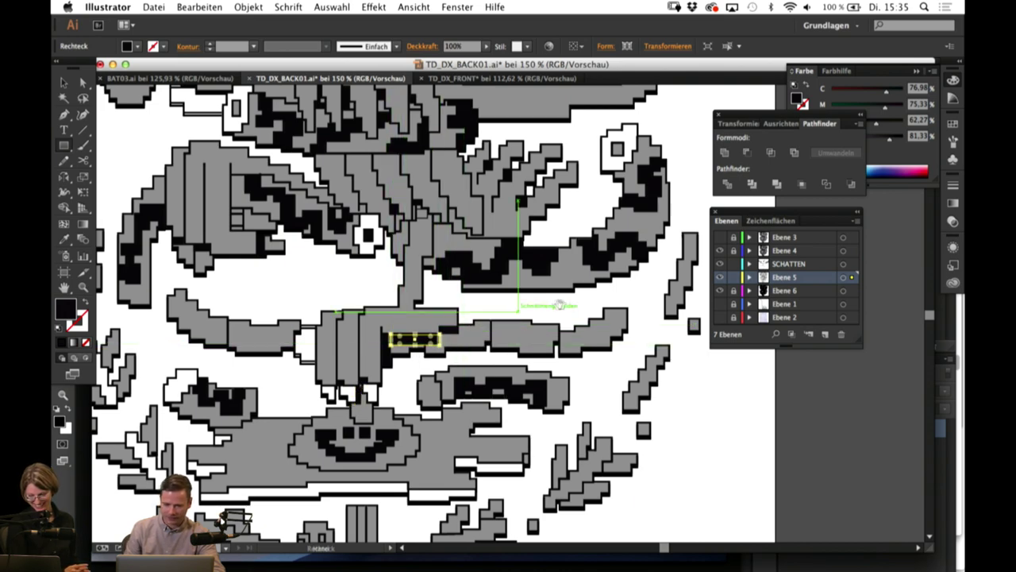
Step: Draw a small black shadow rectangle at the joint between the last two segments of the branch's right half
scroll(462, 329, "right", 5)
scroll(444, 322, "down", 2)
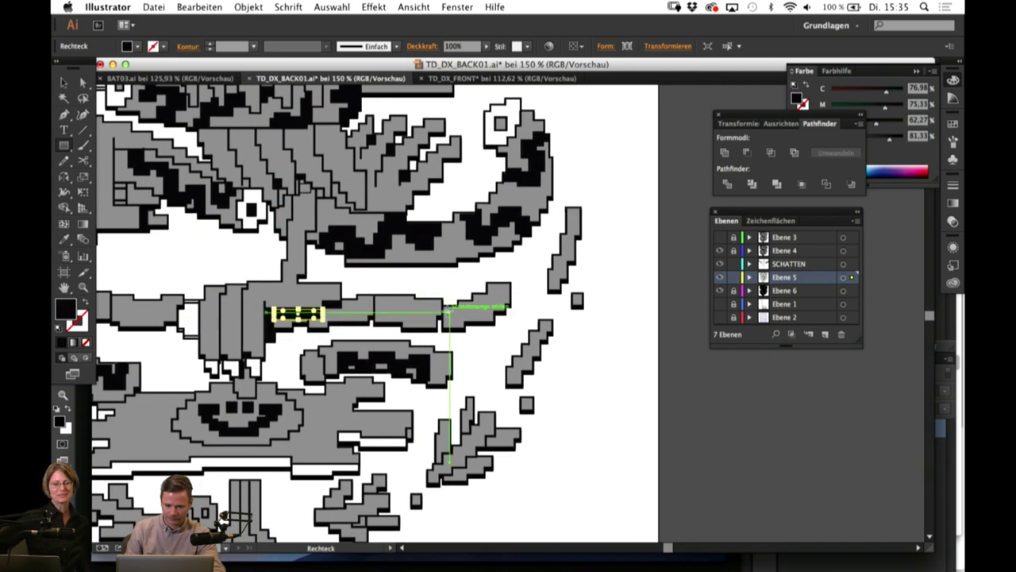
left_click_drag(442, 307, 450, 319)
left_click_drag(467, 377, 521, 308)
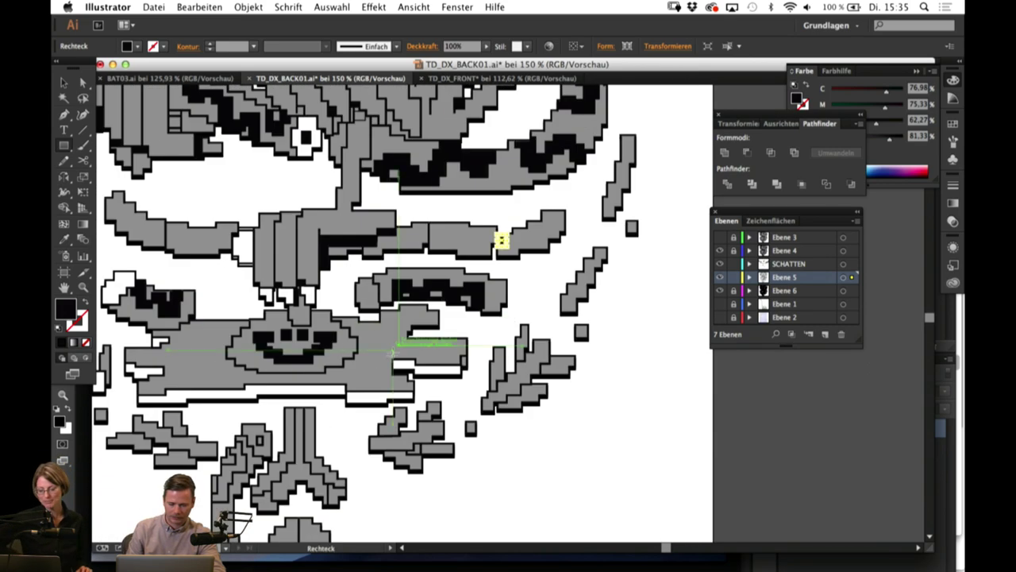
left_click_drag(394, 361, 402, 372)
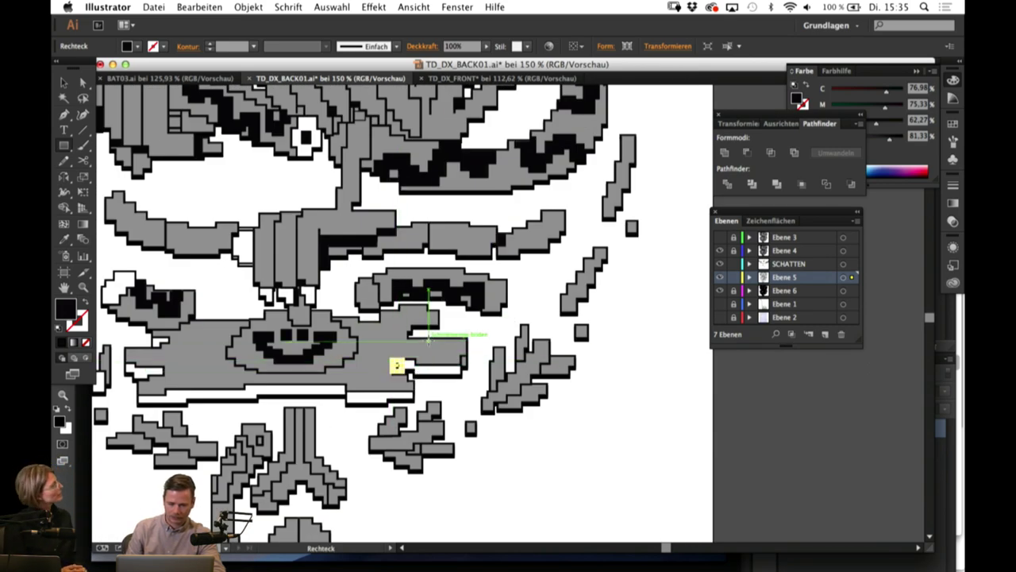
key("super+z")
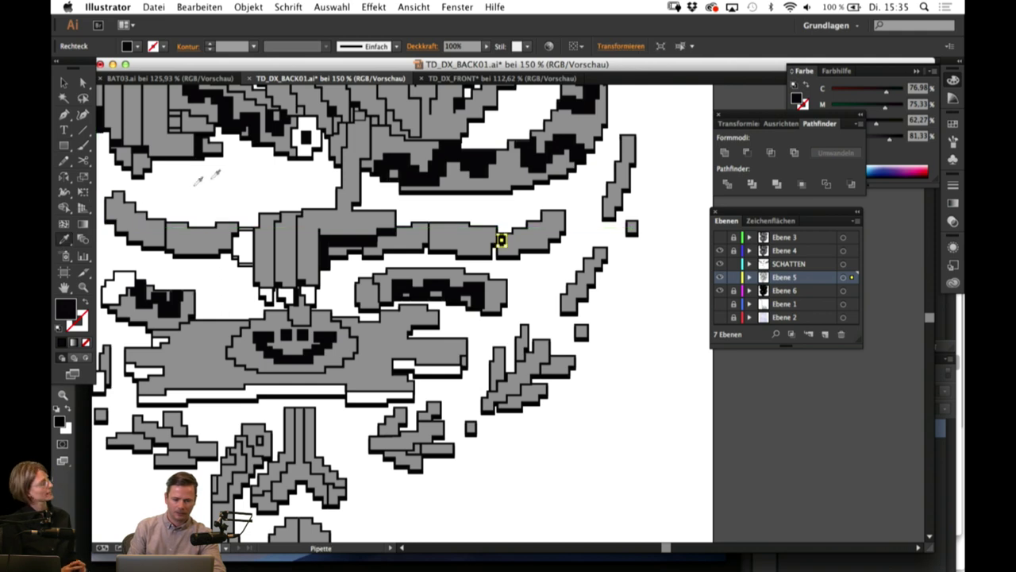
key("v")
left_click(212, 214)
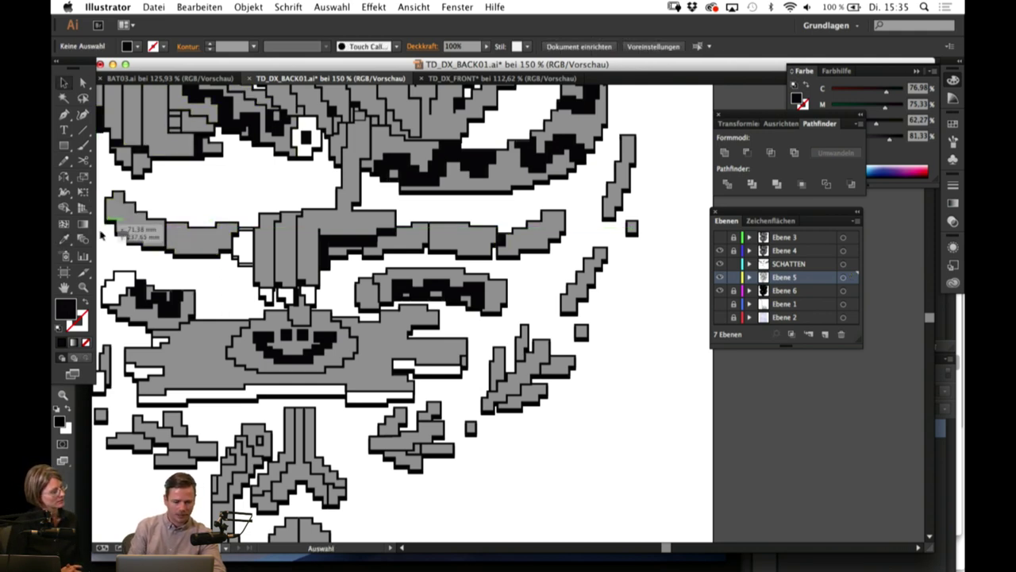
Step: Draw small black shadow rectangles at the inner ends of the white notches on both sides of the smiling log
left_click(65, 240)
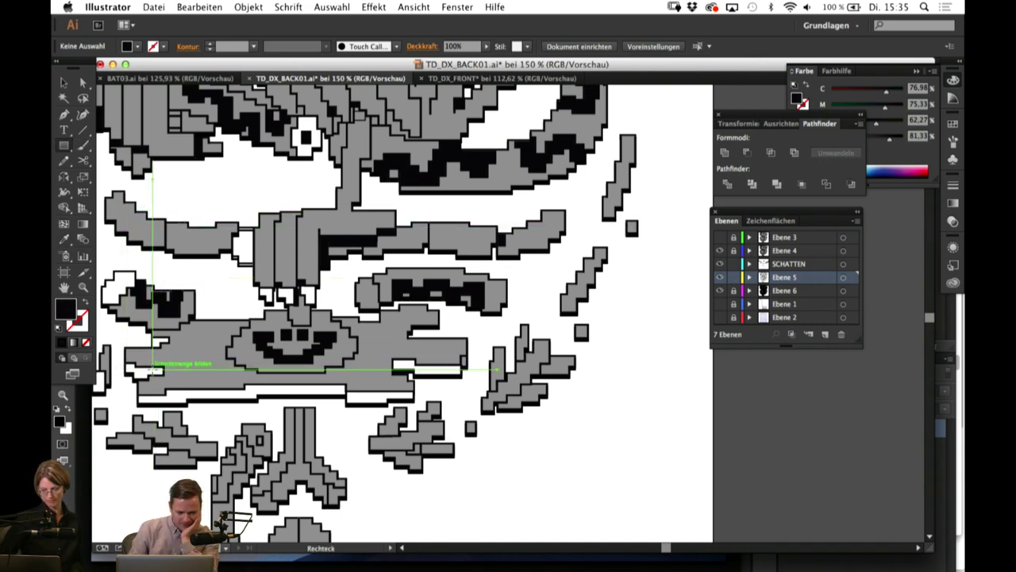
left_click_drag(151, 366, 166, 378)
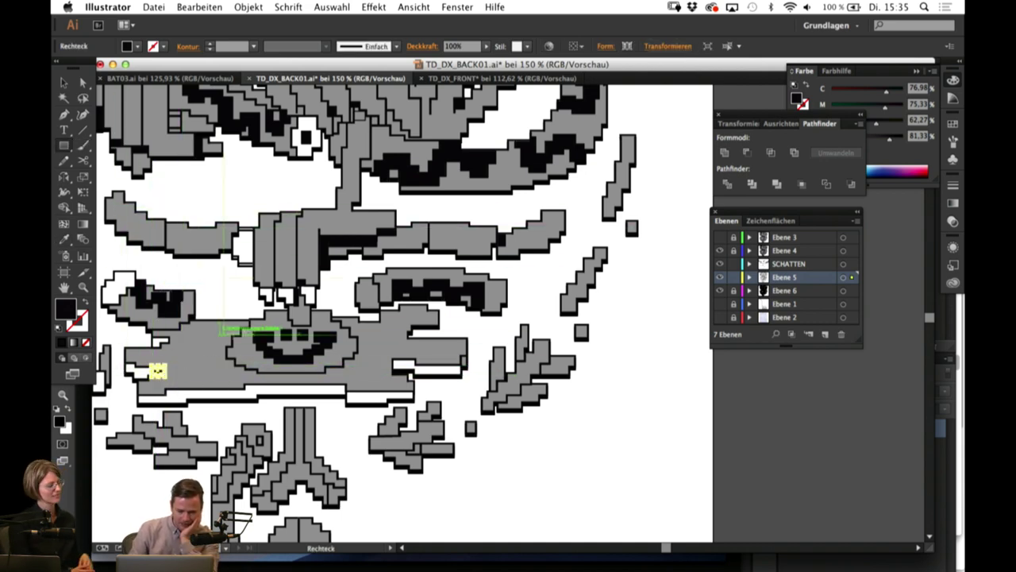
left_click_drag(392, 361, 403, 371)
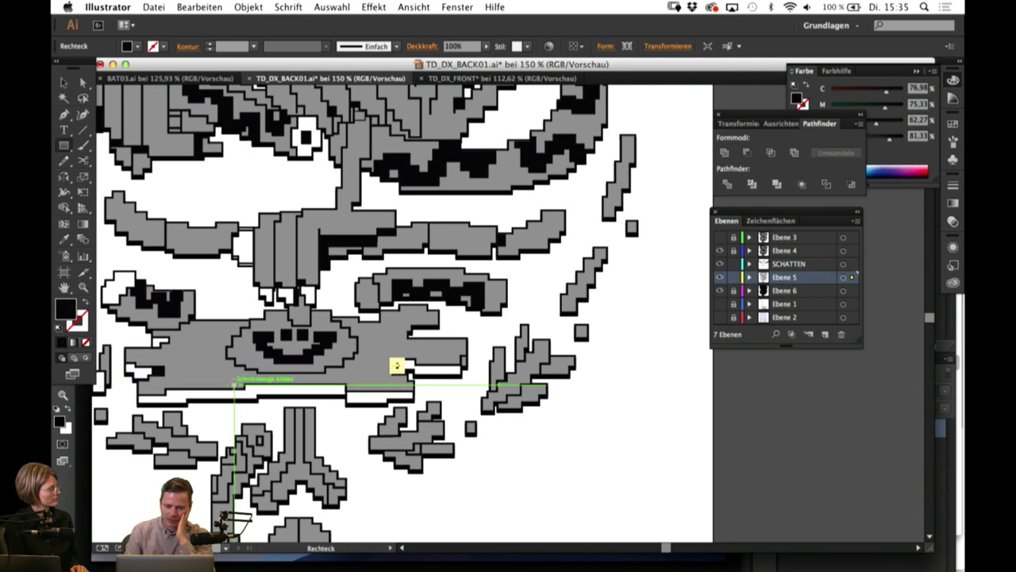
Step: Check the sketch in TD_DX_FRONT, return to TD_DX_BACK01, draw three black rectangles in the white strip under the log and deselect
left_click(526, 79)
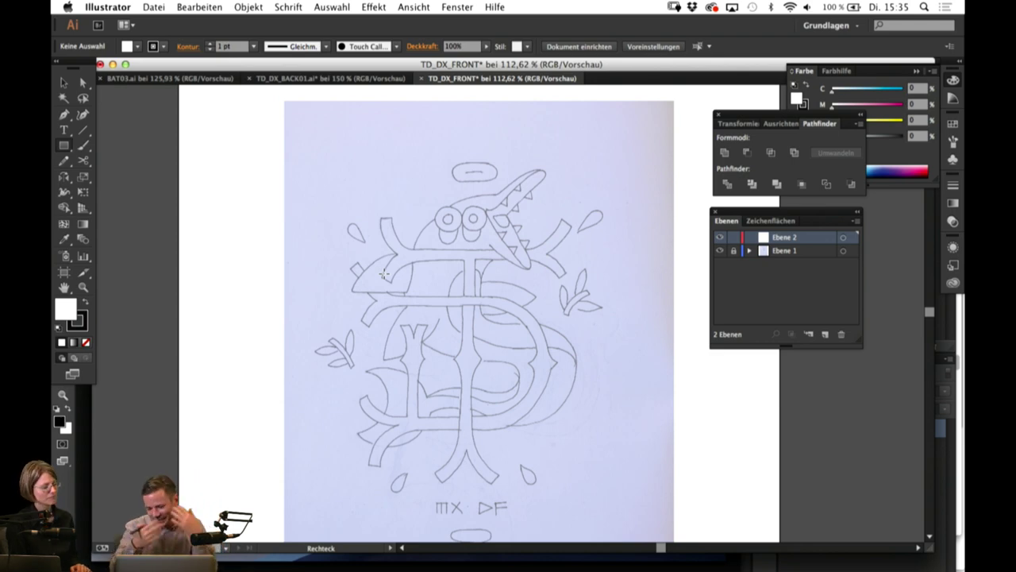
left_click(296, 79)
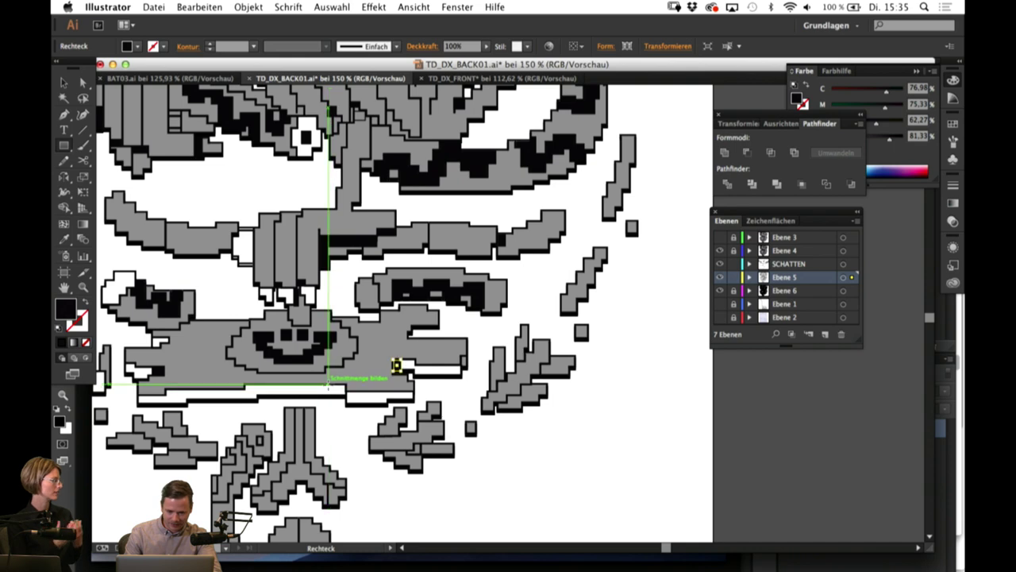
left_click_drag(328, 384, 346, 394)
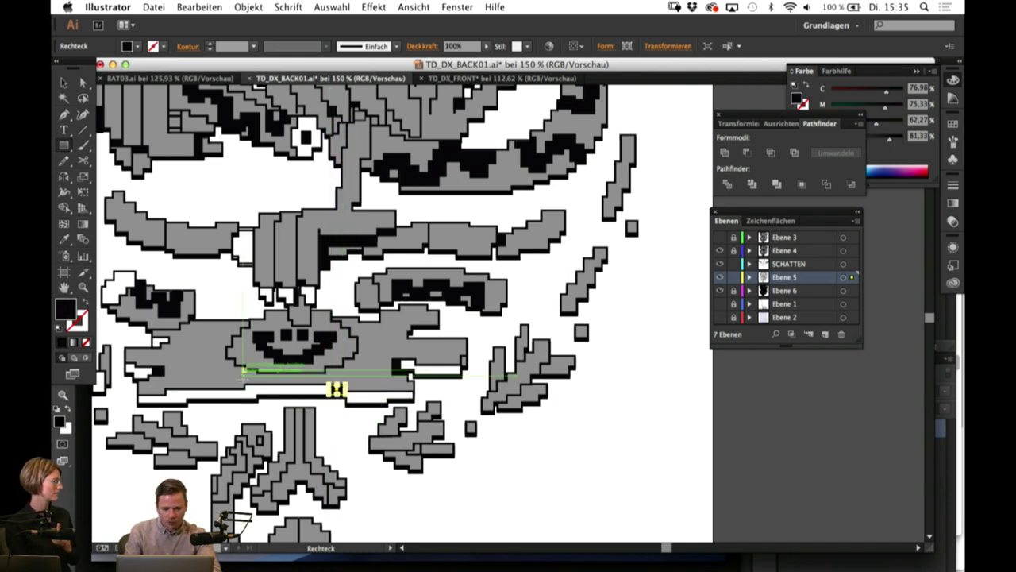
left_click_drag(245, 385, 344, 414)
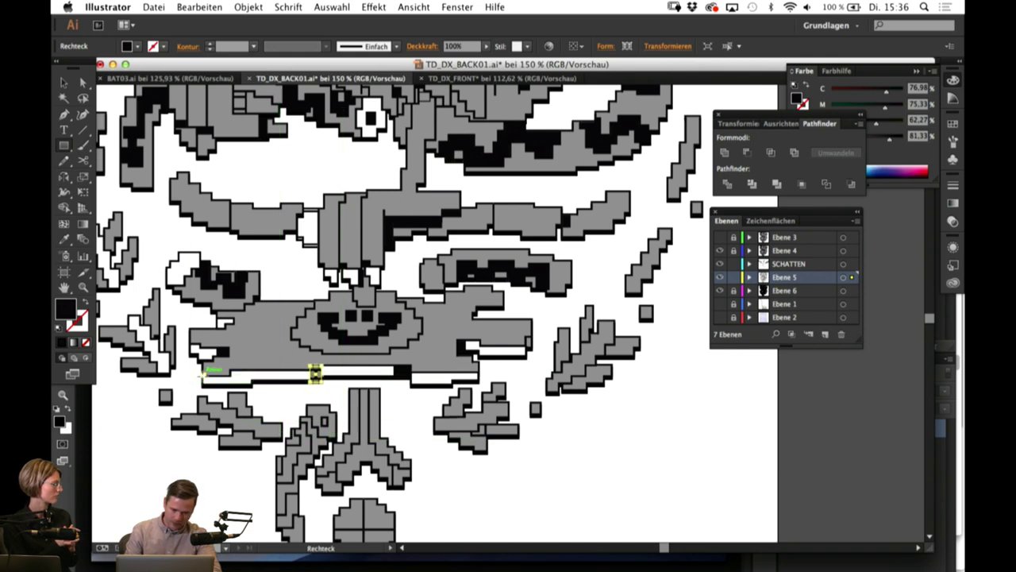
left_click_drag(201, 372, 215, 387)
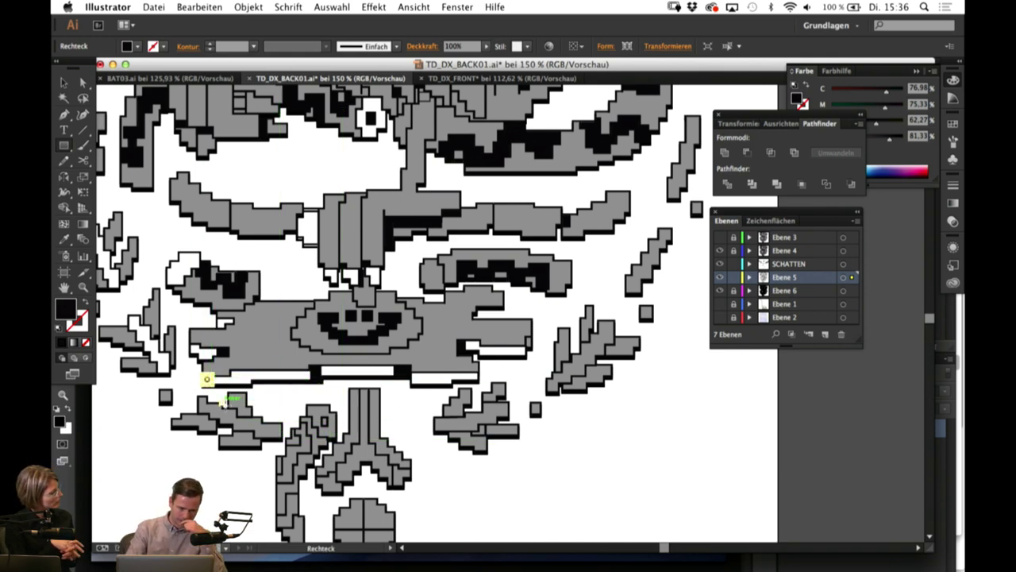
left_click(63, 84)
left_click(152, 259)
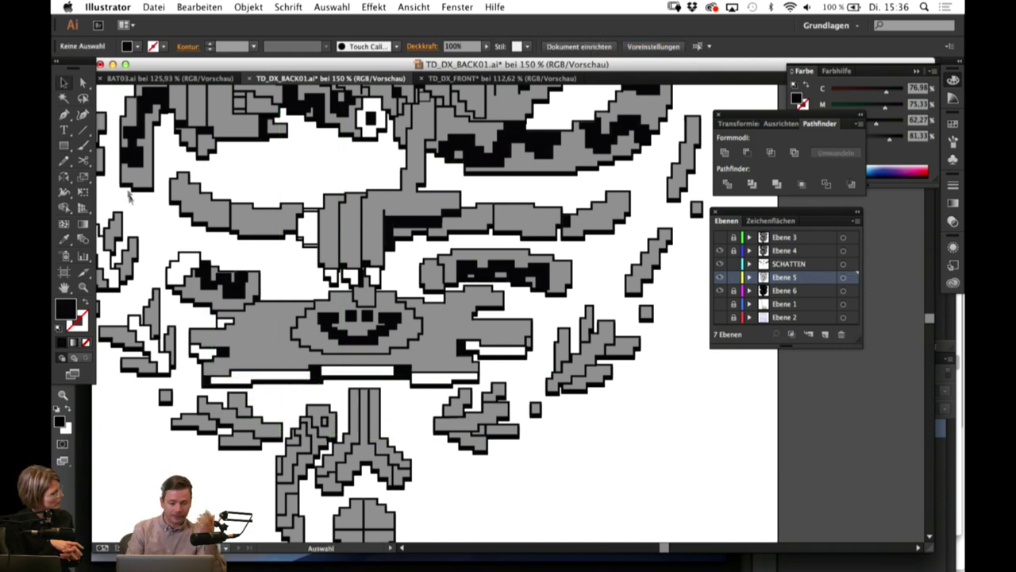
Step: Draw a small black shadow rectangle in the white notch at the log's upper left edge
key("m")
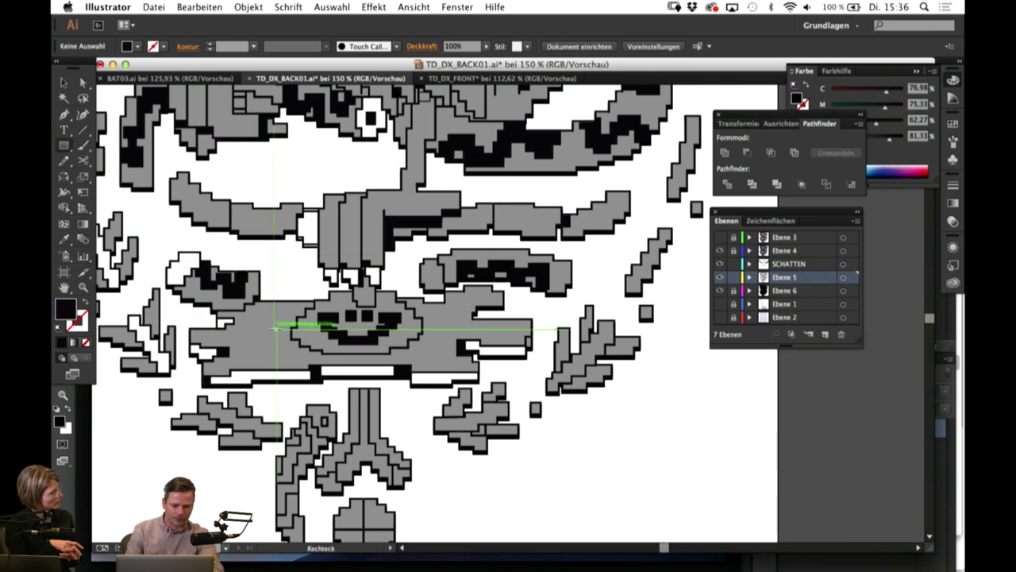
left_click_drag(224, 315, 231, 325)
key("space")
Step: Draw black shadow rectangles along the line above the lowest feather of the bird's right-hand wing
left_click_drag(421, 372, 403, 306)
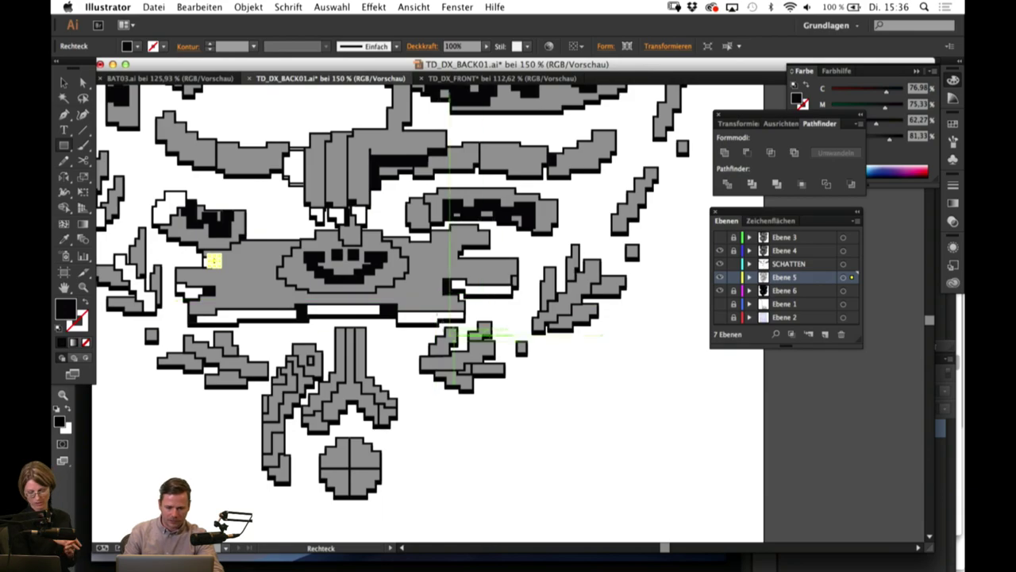
key("space")
left_click_drag(300, 192, 422, 421)
left_click_drag(445, 306, 386, 444)
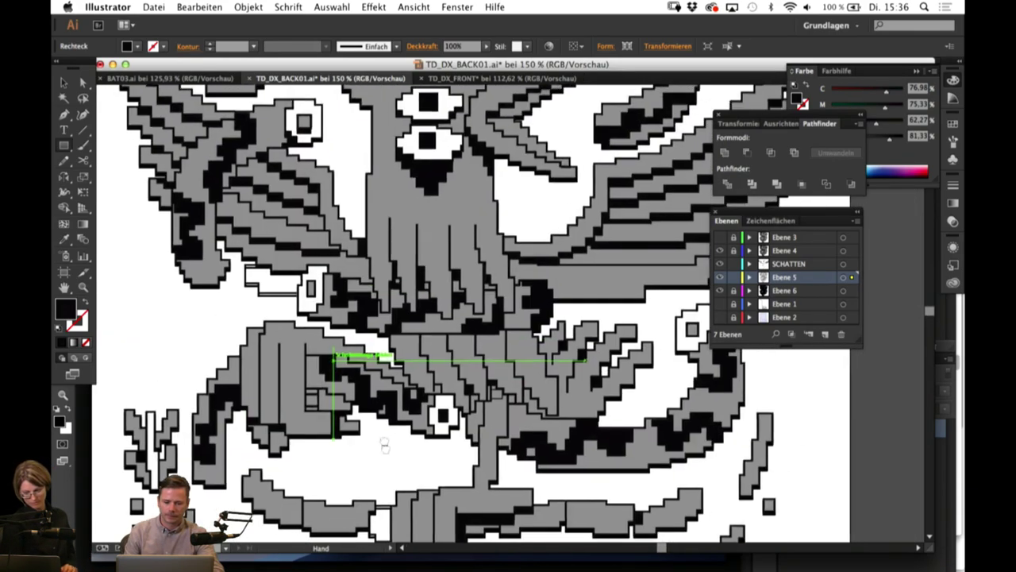
mouse_move(452, 280)
left_mouse_down()
mouse_move(422, 348)
mouse_move(367, 371)
left_mouse_up()
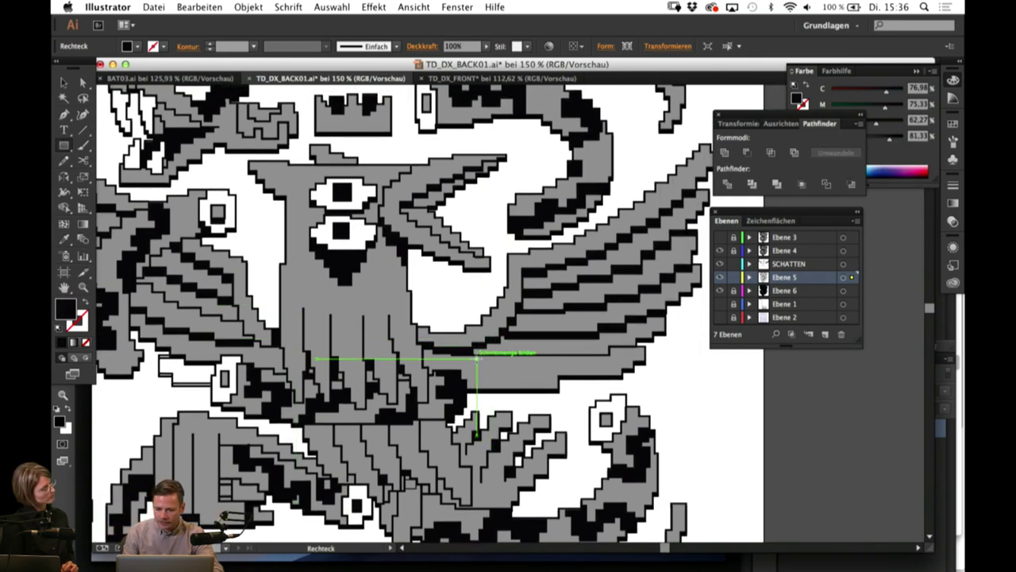
mouse_move(474, 355)
left_mouse_down()
mouse_move(602, 360)
mouse_move(624, 348)
mouse_move(608, 354)
left_mouse_up()
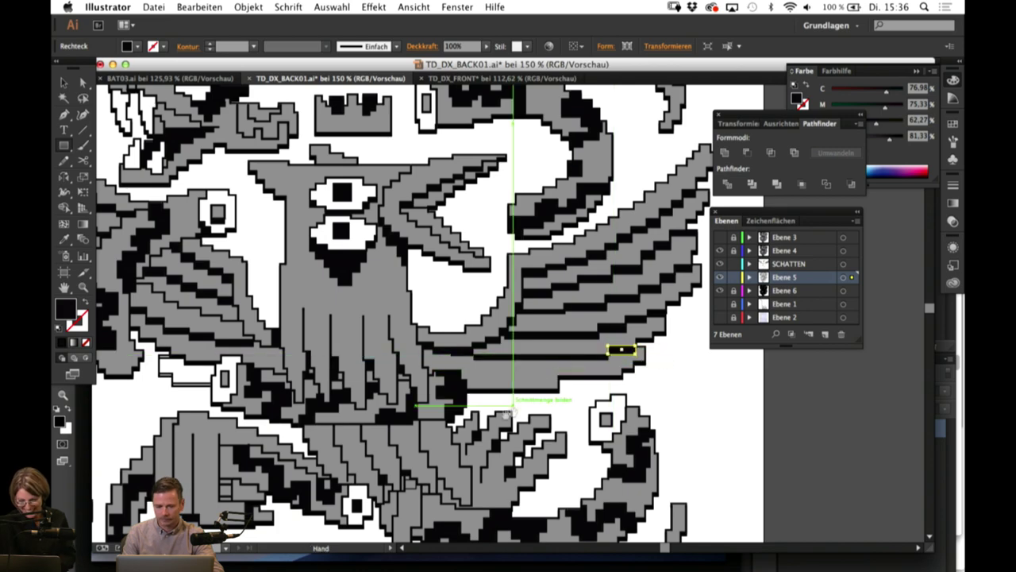
Step: Fill the grey crown with the white sampled from the bird's upper eye and deselect it
left_click_drag(512, 343, 584, 425)
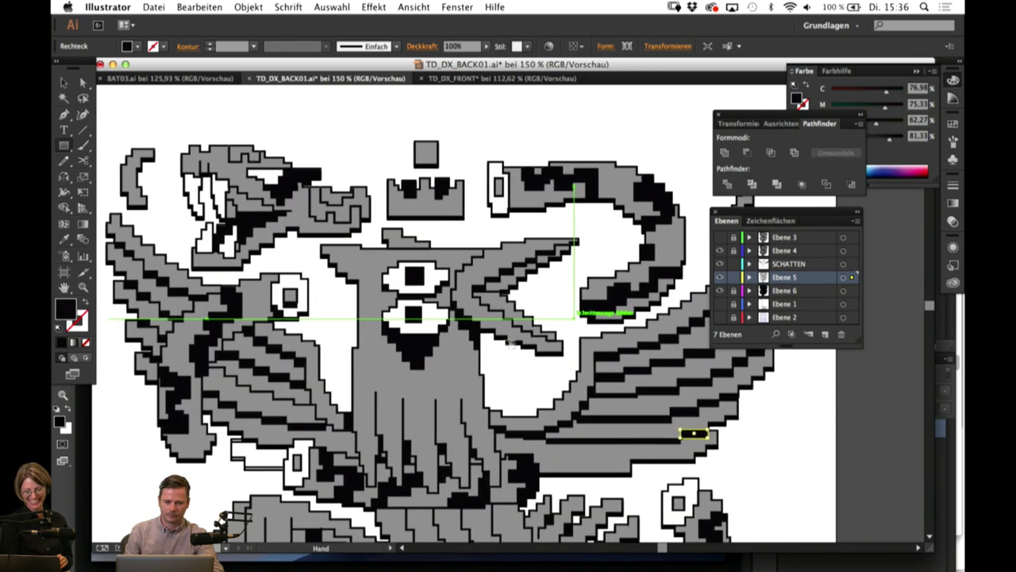
left_click(83, 82)
left_click(390, 159)
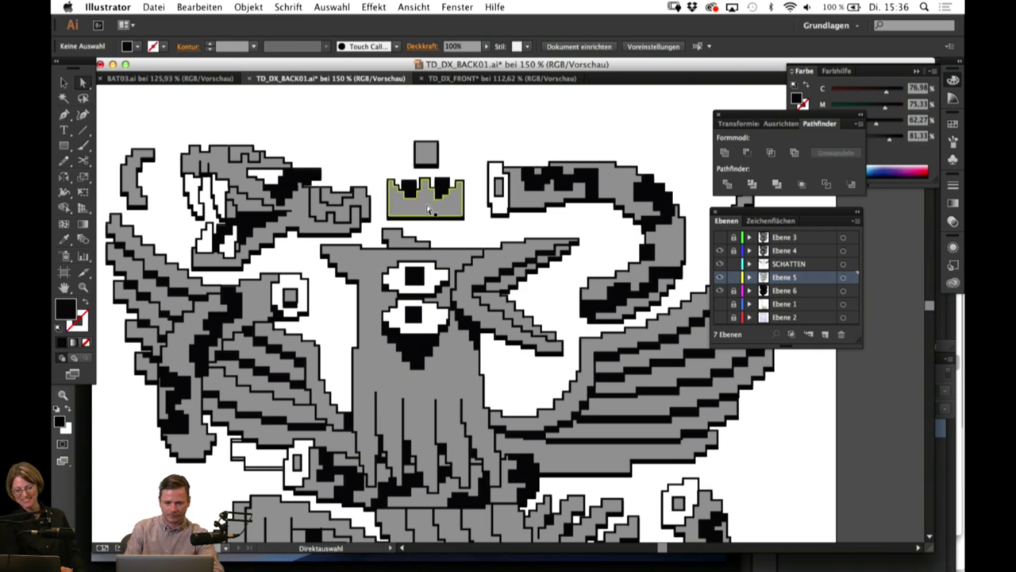
left_click(429, 208)
left_click(64, 242)
left_click(434, 272)
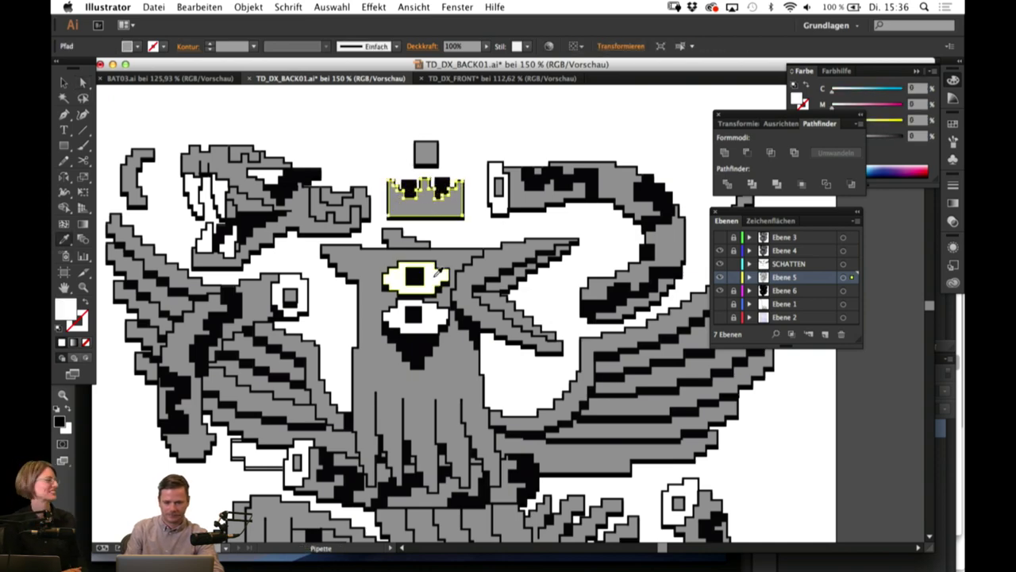
left_click(65, 82)
left_click(82, 83)
left_click(170, 120)
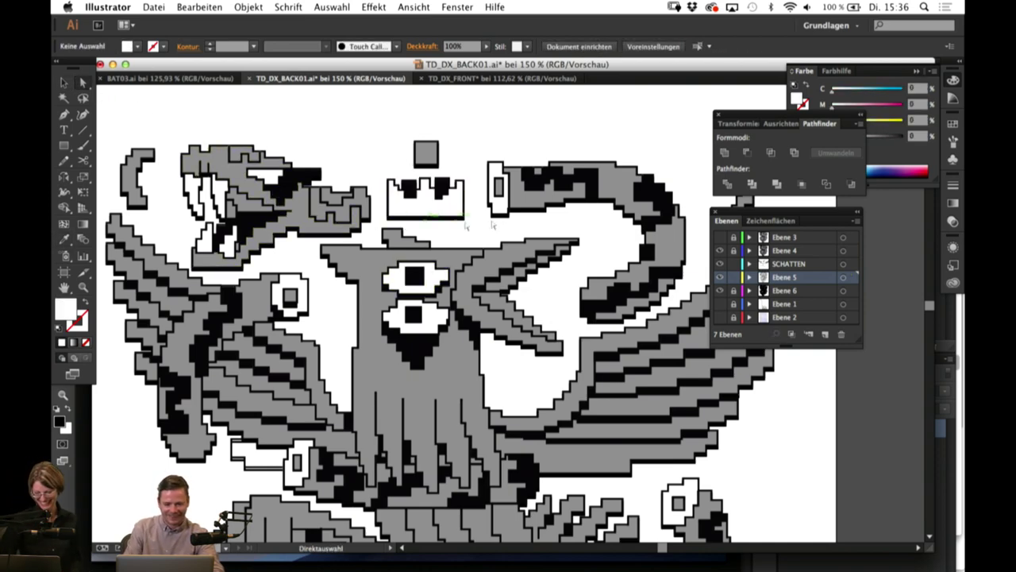
Step: Fill the outer shape of the bird's beak with the white sampled from the crown and deselect it
scroll(505, 274, "down", 2)
left_click(482, 290)
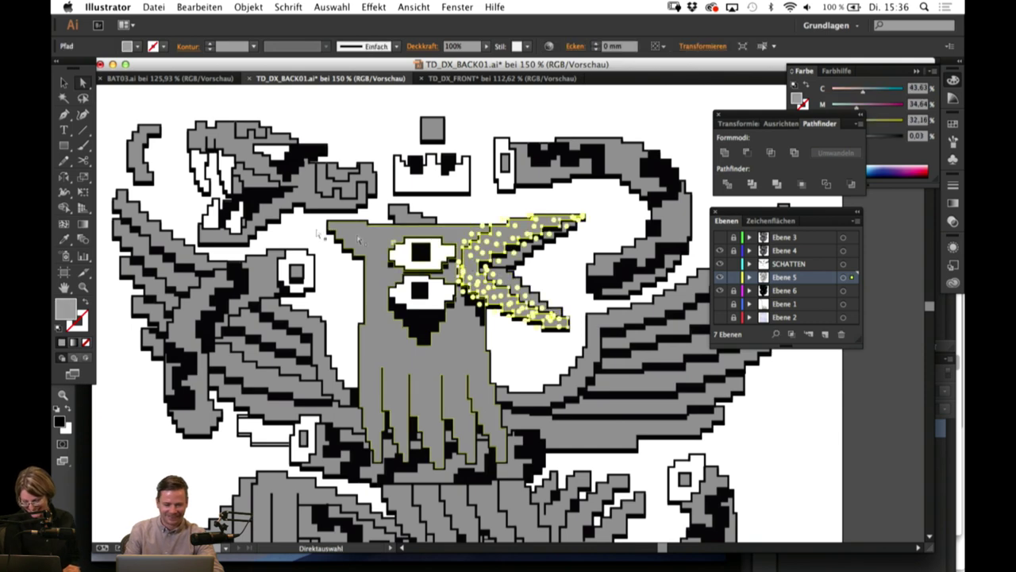
left_click(63, 240)
left_click(439, 182)
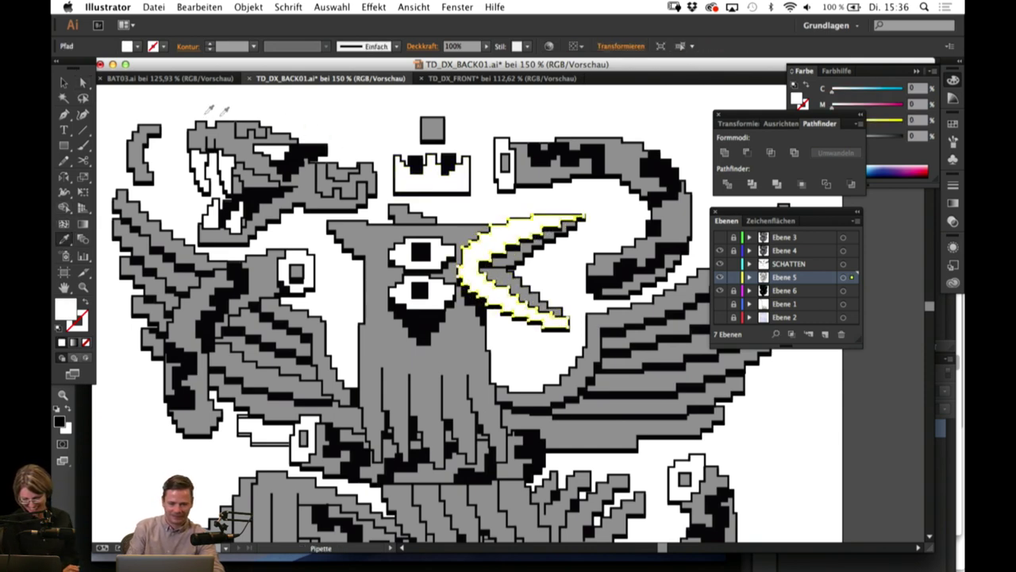
left_click(84, 83)
left_click(165, 122)
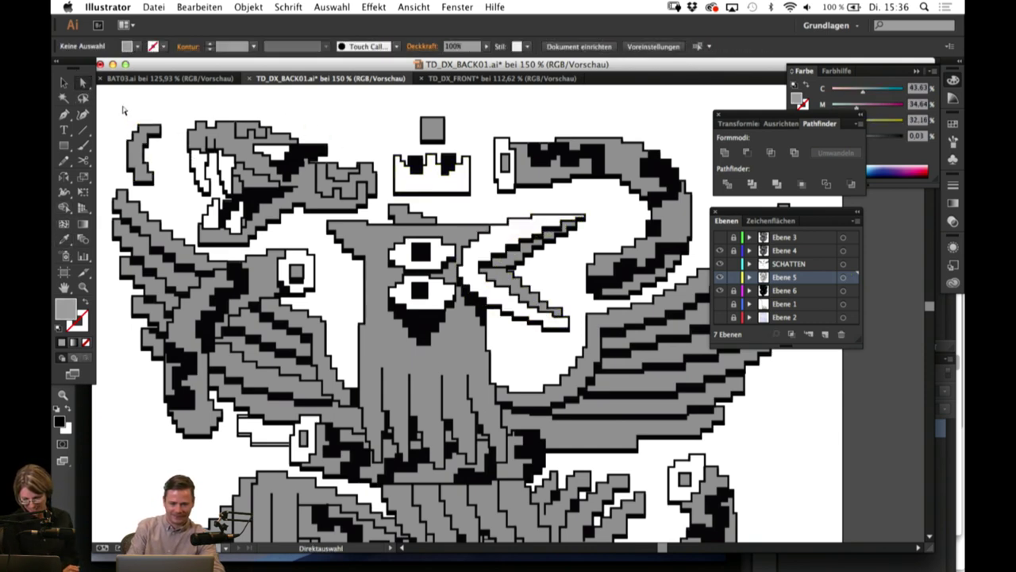
Step: Switch to the BAT03.ai document to view the finished bat artwork
left_click(167, 79)
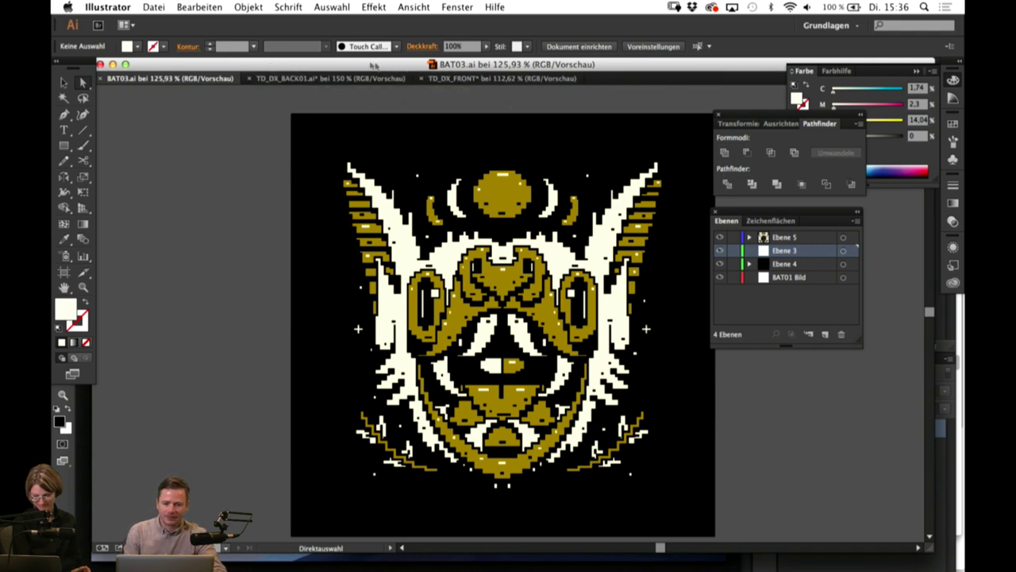
Step: Return to the TD_DX_BACK01.ai document and fill the small hooked shape above the right-hand wing tip with white sampled from the crown
left_click(354, 79)
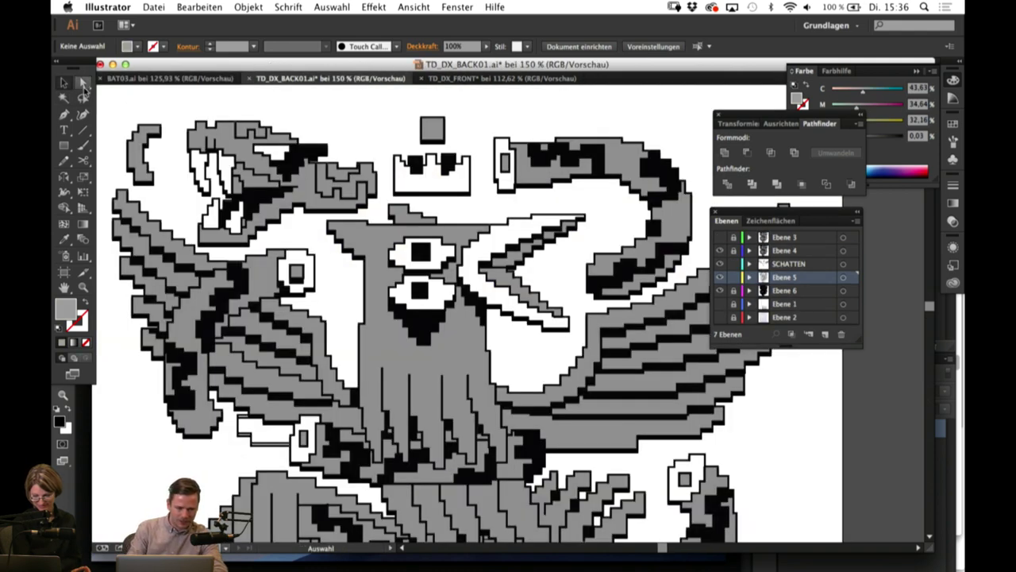
left_click_drag(322, 315, 355, 337)
left_click(170, 173)
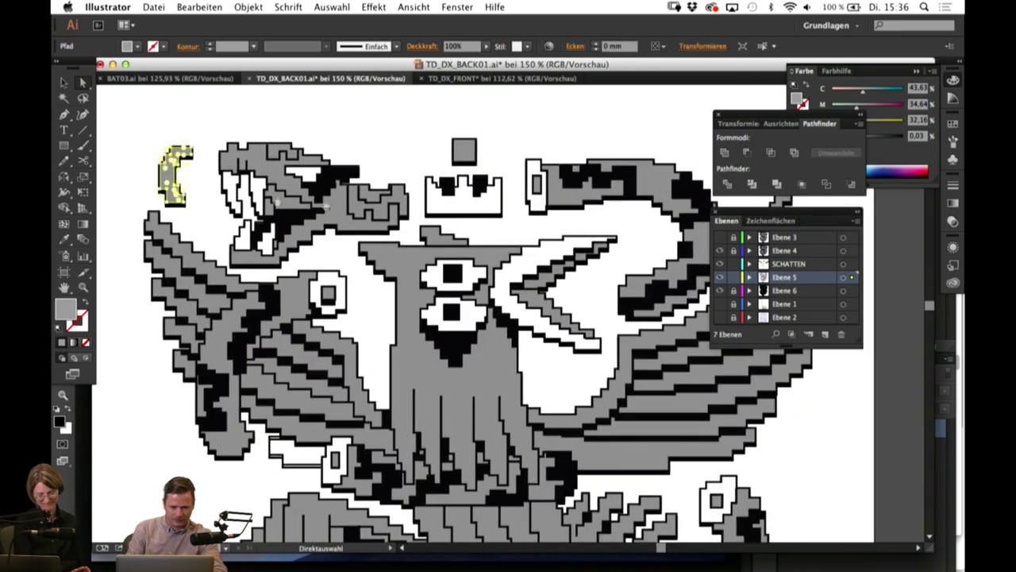
left_click_drag(511, 225, 327, 199)
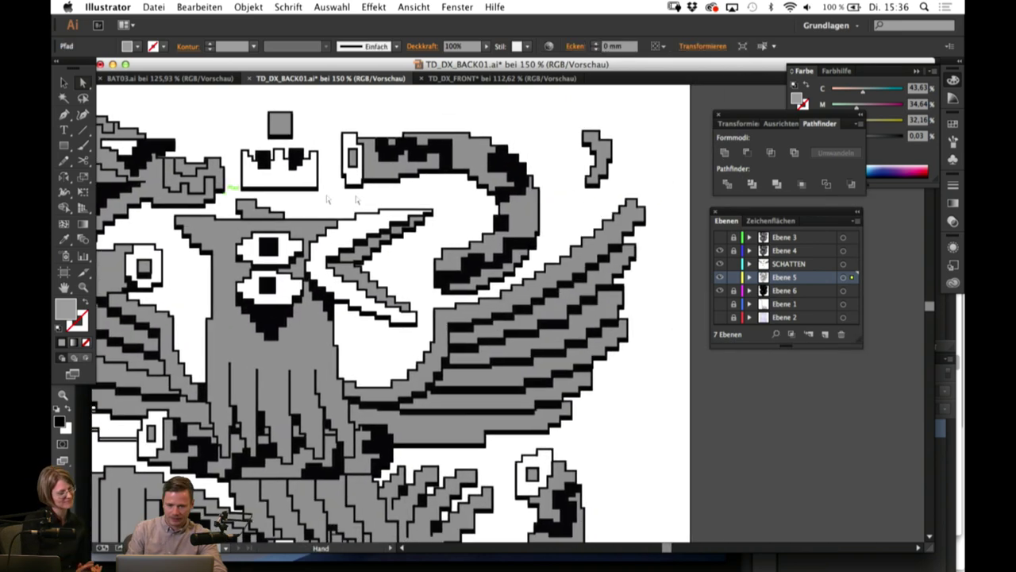
left_click(64, 240)
left_click_drag(188, 156, 362, 220)
left_click(401, 188)
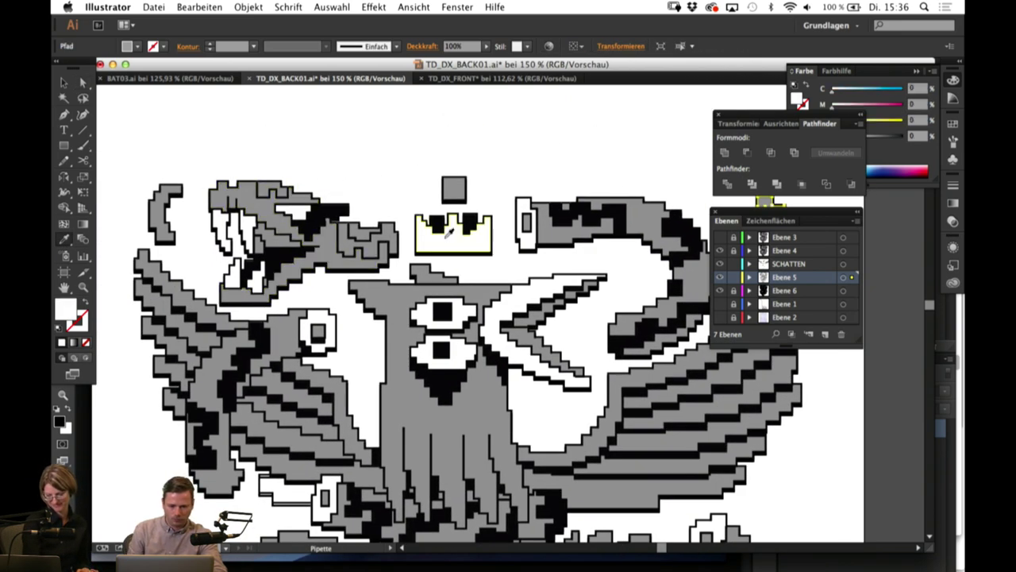
left_click(198, 128)
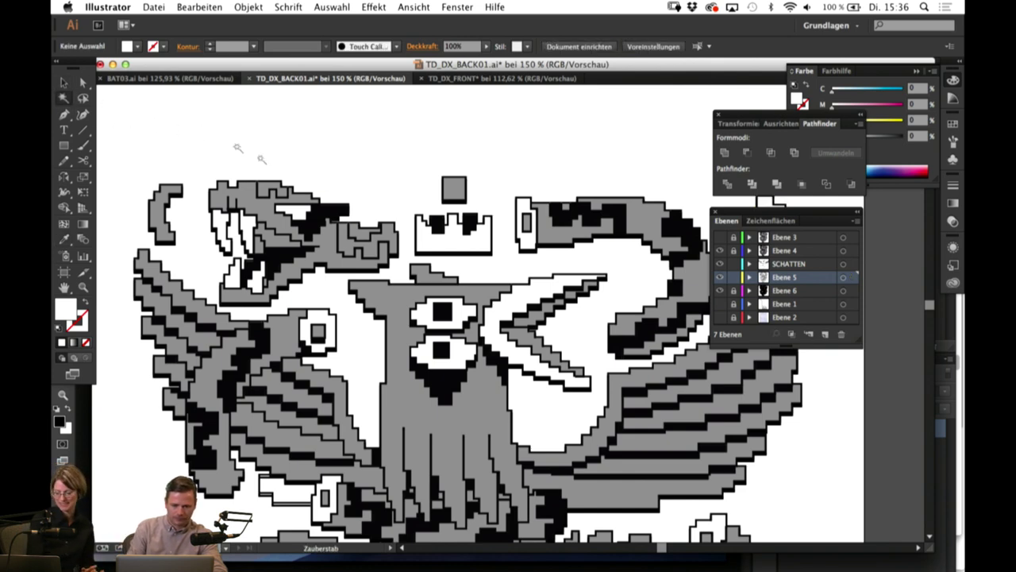
Step: Select all shapes sharing the grey fill, recolor them red (#EF4343) and deselect them
left_click(391, 296)
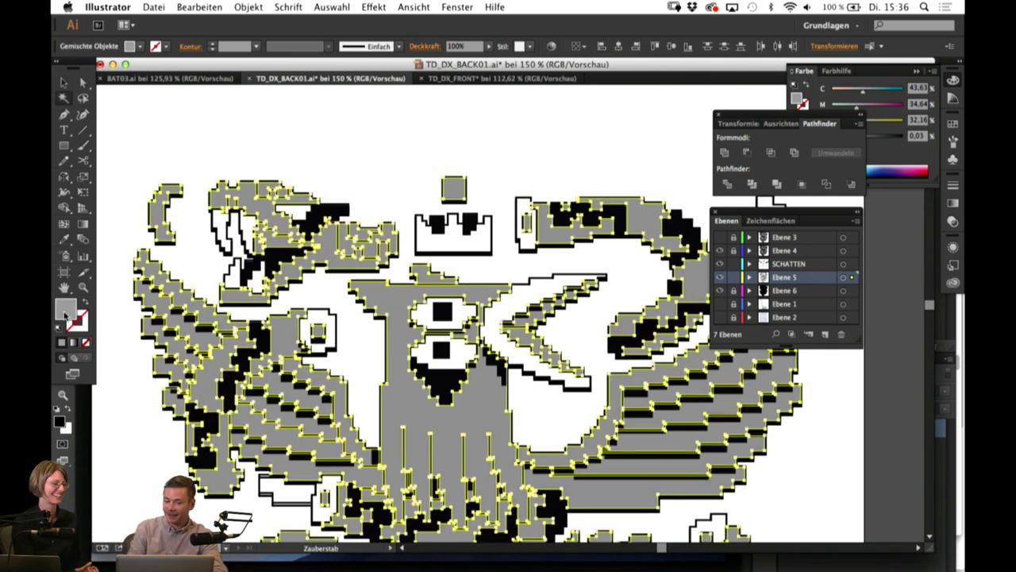
double_click(66, 315)
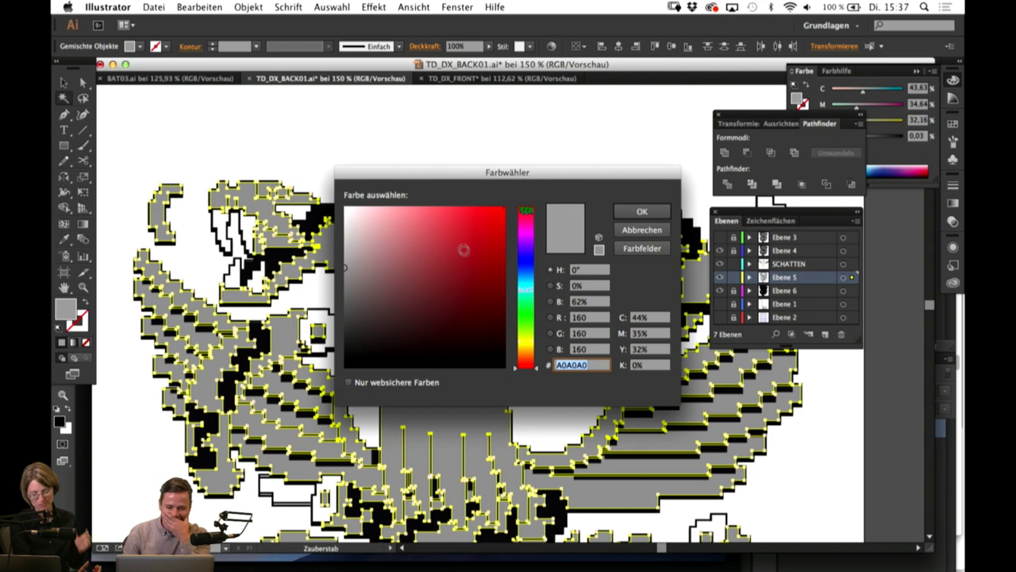
left_click(465, 230)
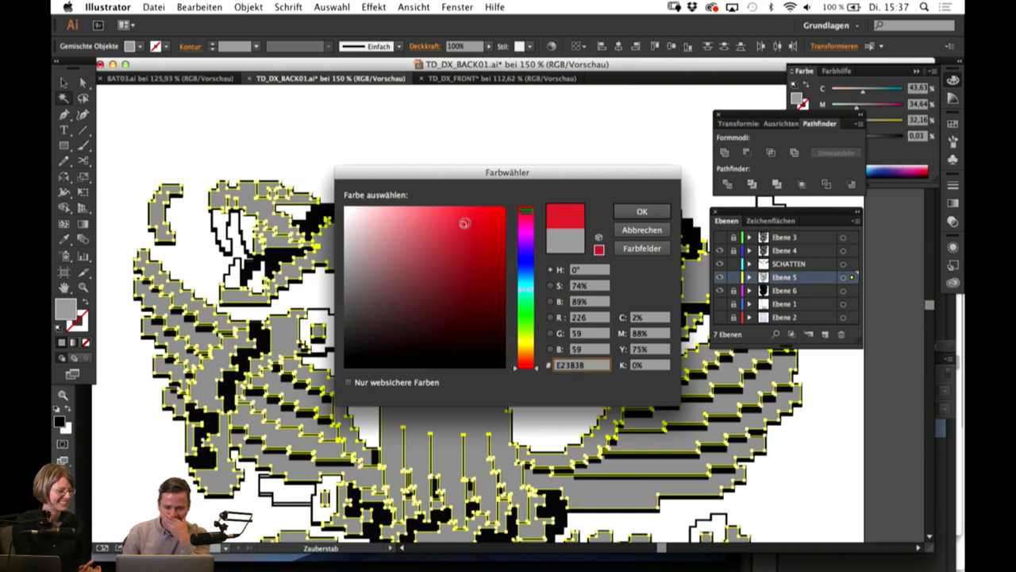
key("Return")
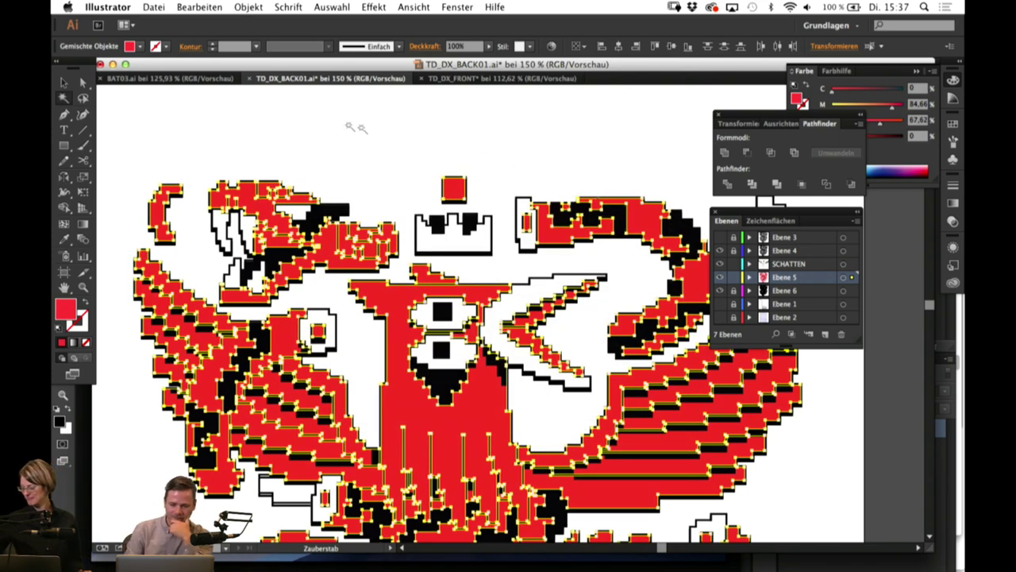
left_click(184, 140)
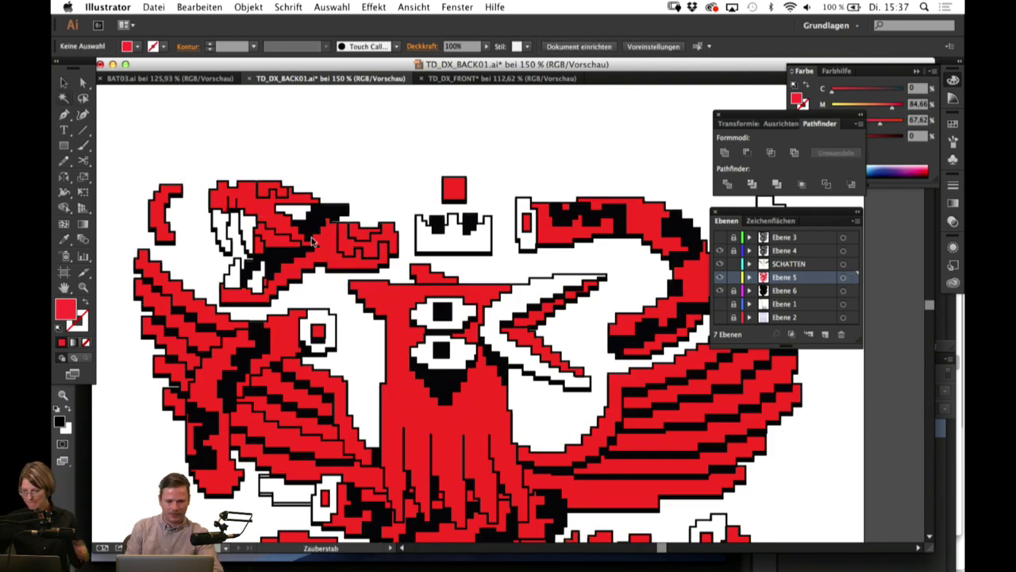
Step: Fill the snake's head and the curved body sections beside the crown and beak with light green (about C 58, M 0, Y 53)
left_click(63, 82)
left_click(323, 253)
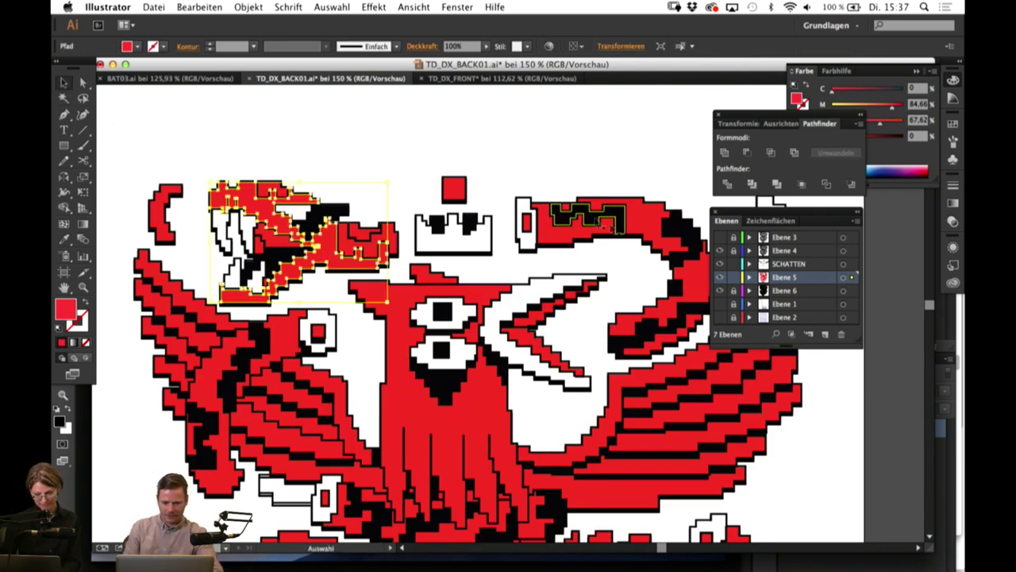
left_click(573, 244, "shift")
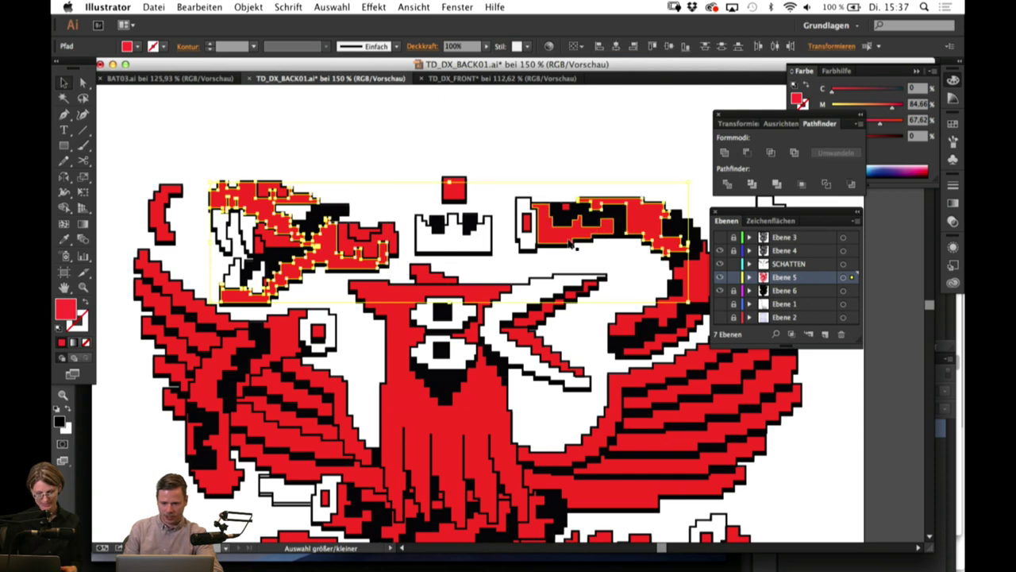
left_click(697, 278, "shift")
left_click(651, 344, "shift")
double_click(68, 311)
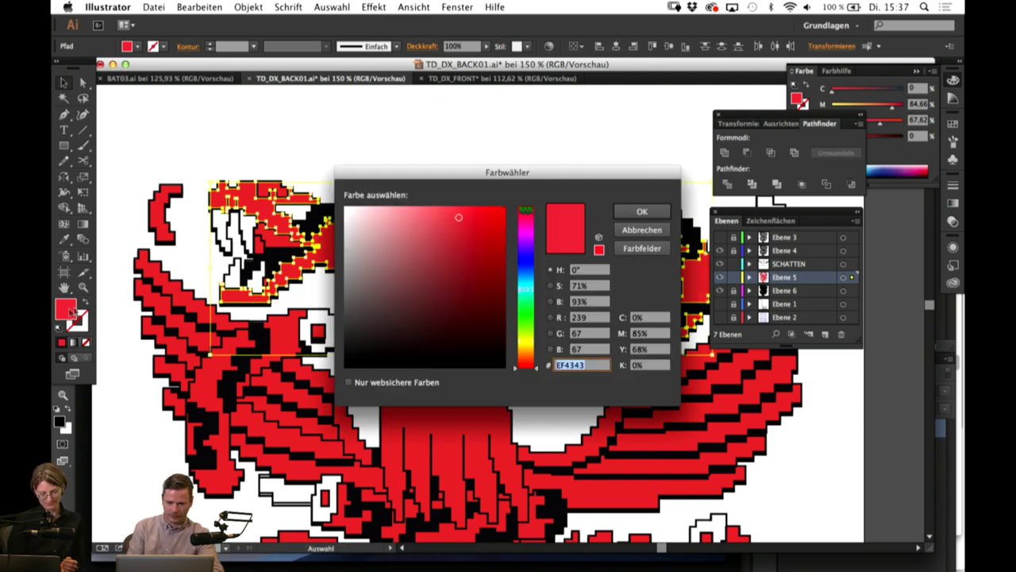
left_click_drag(513, 373, 516, 305)
mouse_move(443, 233)
left_mouse_down()
mouse_move(390, 213)
mouse_move(413, 215)
mouse_move(426, 235)
left_mouse_up()
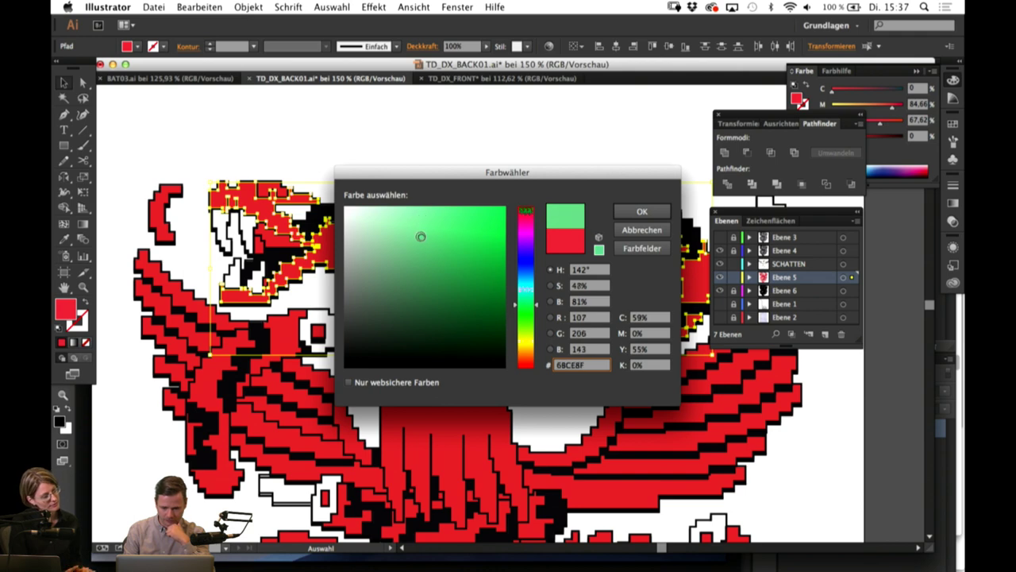
left_click(624, 214)
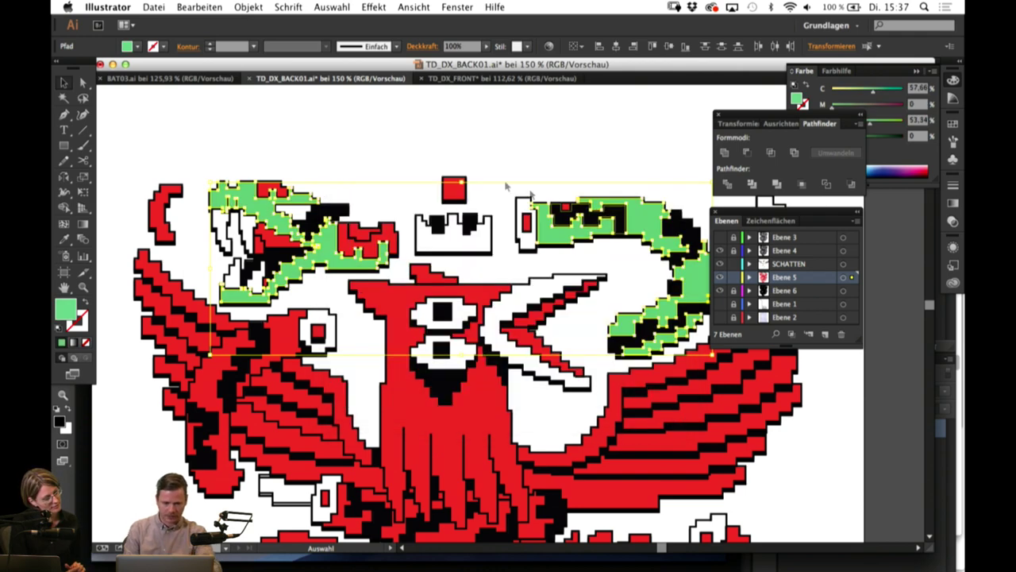
left_click(119, 114)
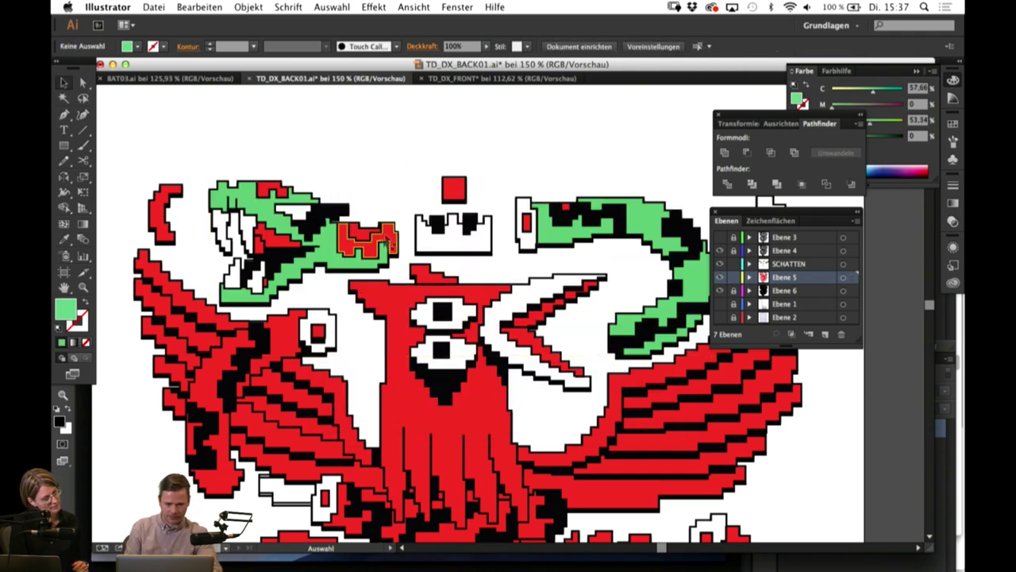
Step: Fill the small upper patch inside the red marking behind the snake's head with the green sampled from the snake
left_click(359, 233)
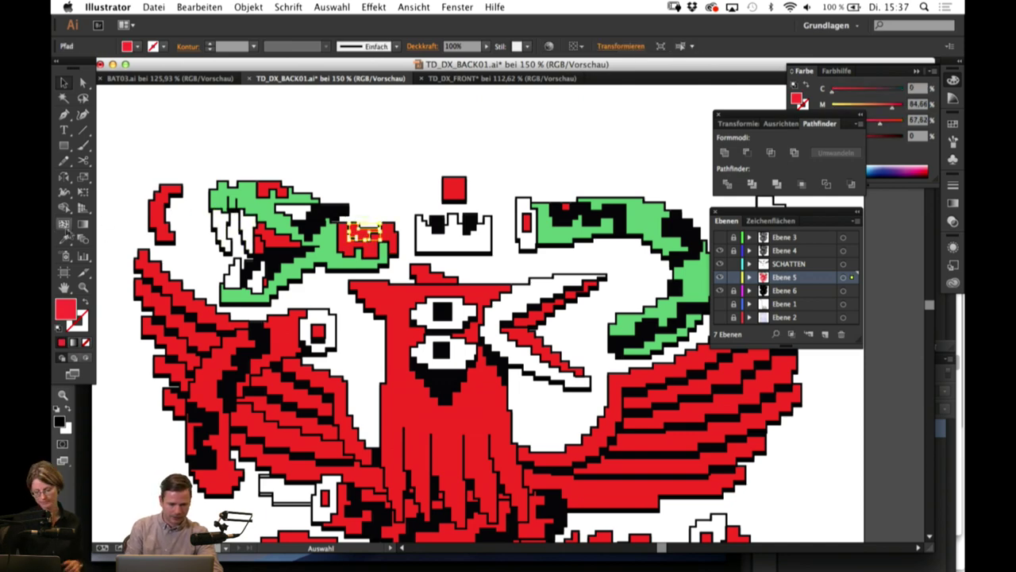
left_click(332, 252)
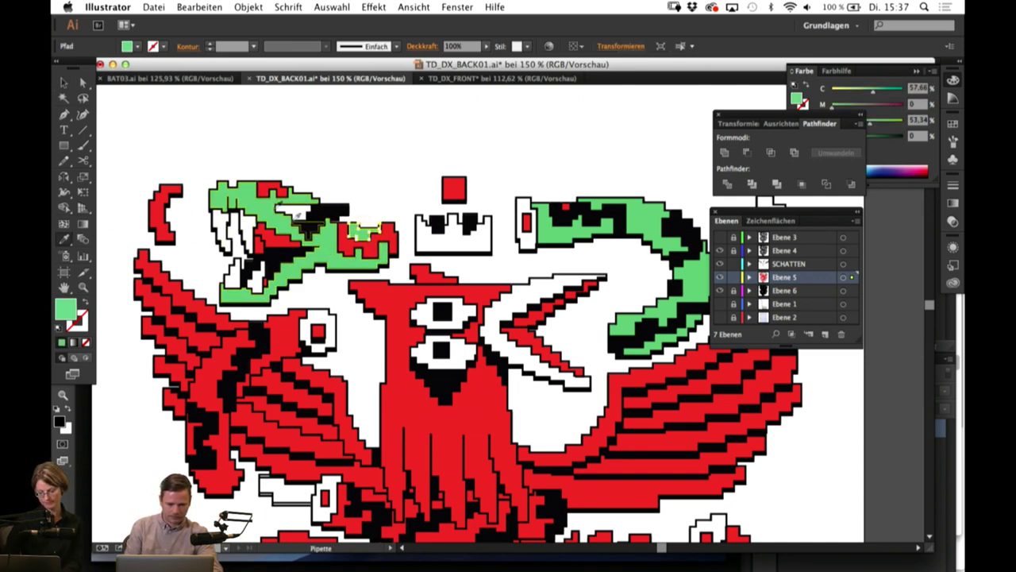
left_click(64, 83)
left_click(202, 164)
Step: Fill the snake sections over the left-hand wing and beneath the bird's neck feathers with the green sampled from the snake
left_click_drag(316, 339, 273, 244)
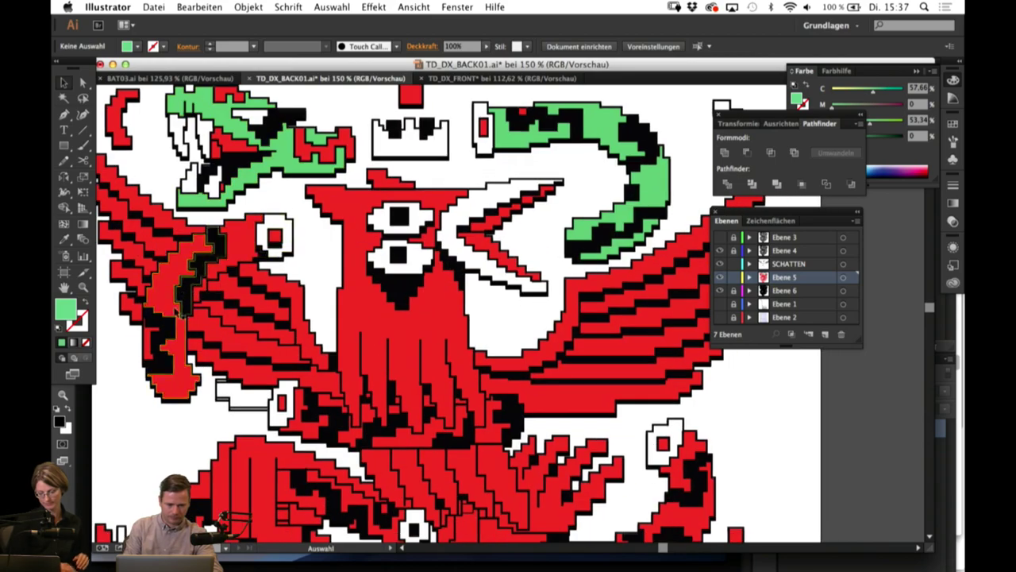
left_click(167, 280)
left_click(168, 278)
scroll(537, 284, "down", 3)
scroll(537, 283, "right", 1)
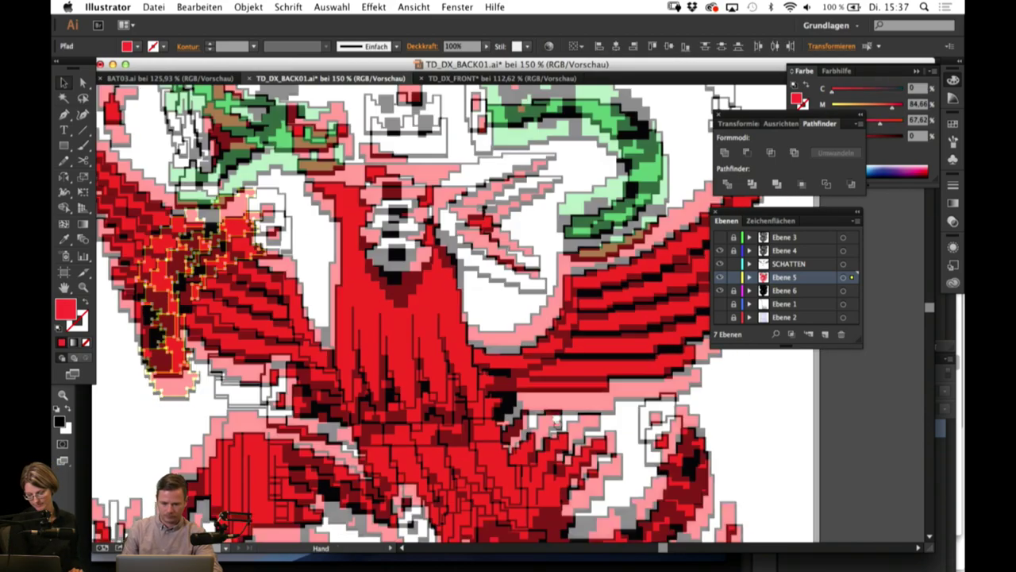
left_click(385, 285, "shift")
left_click(261, 280, "shift")
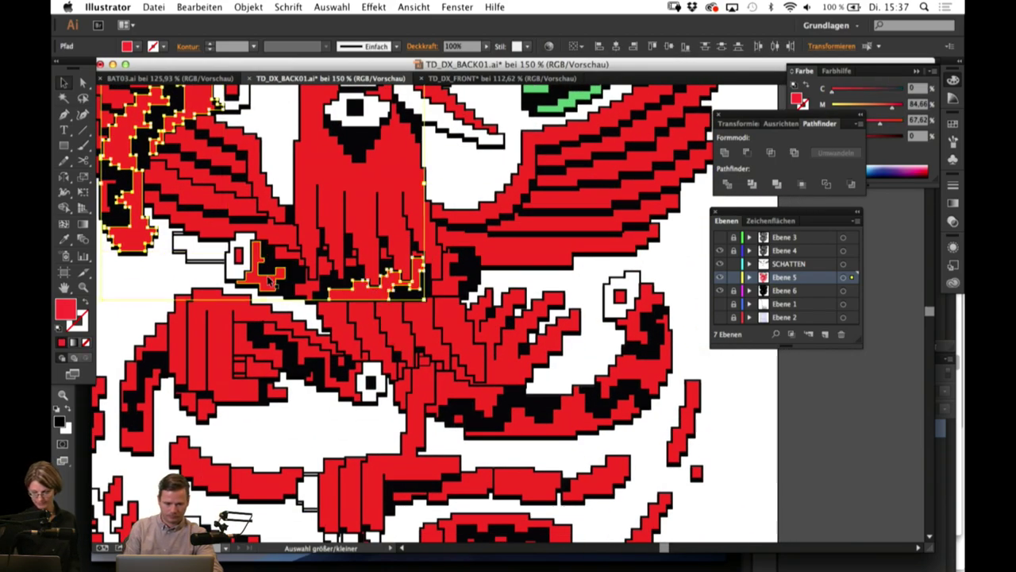
left_click(306, 291, "shift")
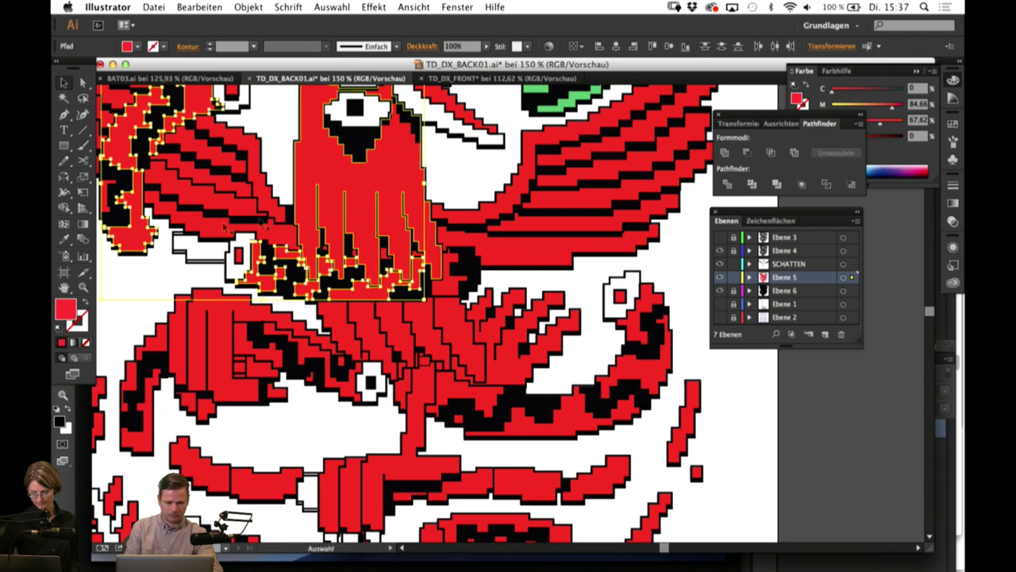
key("i")
scroll(571, 134, "up", 3)
left_click(571, 133)
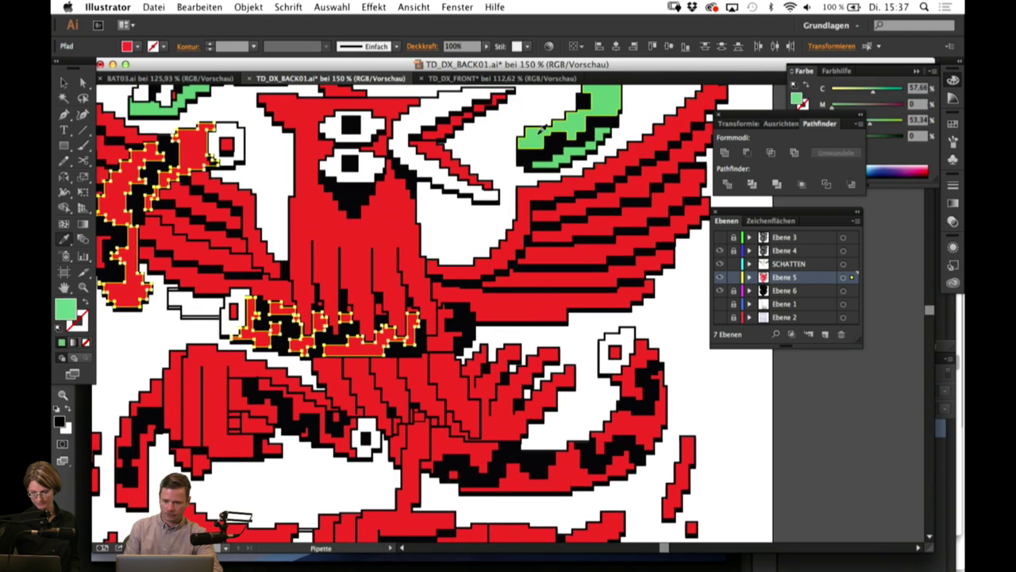
key("v")
left_click(266, 176)
Step: Fill the lower snake body, from its upturned right-hand end through the bird's claw to the hanging left-hand piece, with the sampled green
scroll(266, 176, "down", 3)
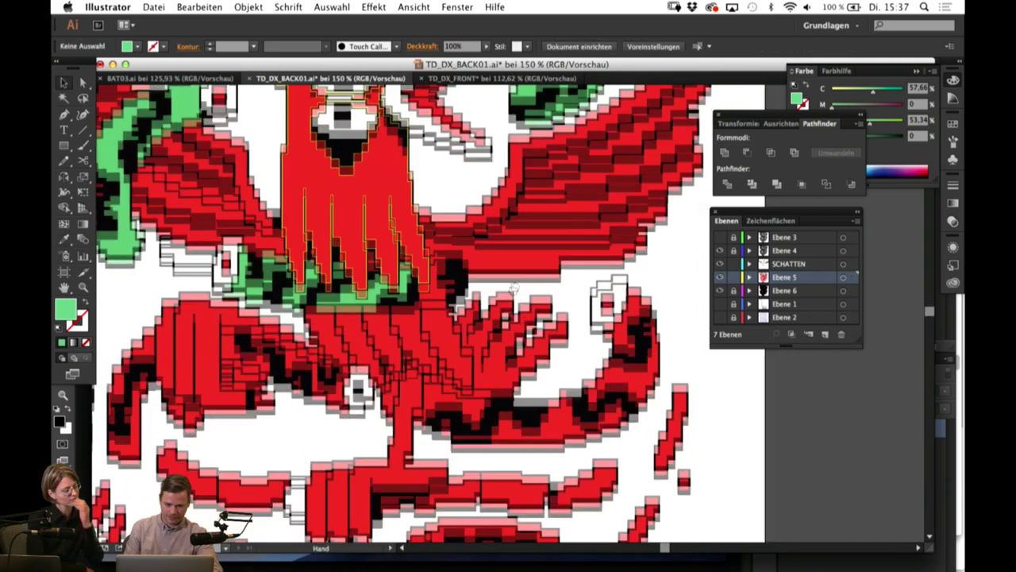
left_click(626, 324)
left_click(626, 323, "shift")
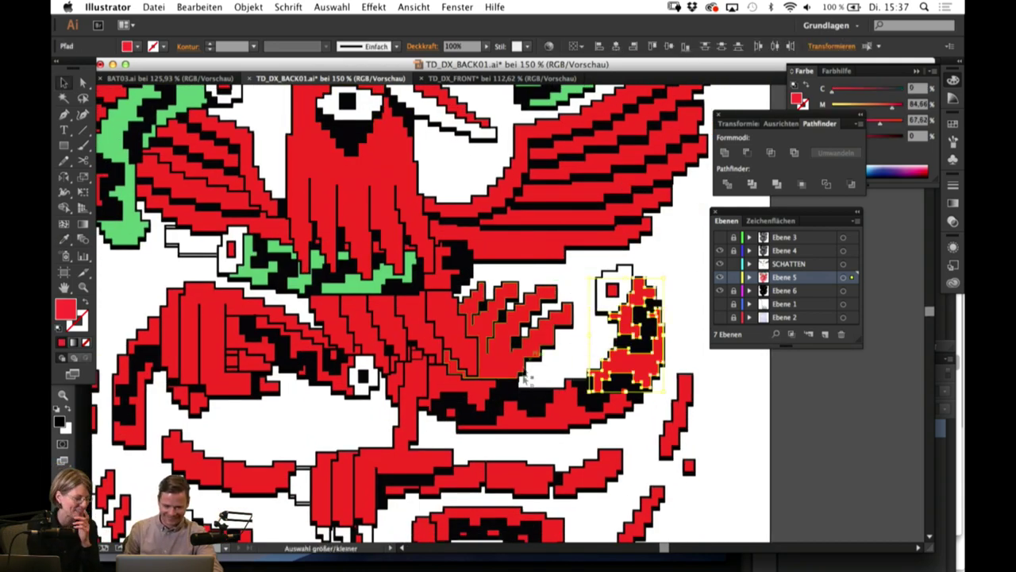
left_click(560, 417, "shift")
left_click(456, 386, "shift")
left_click_drag(389, 372, 136, 431)
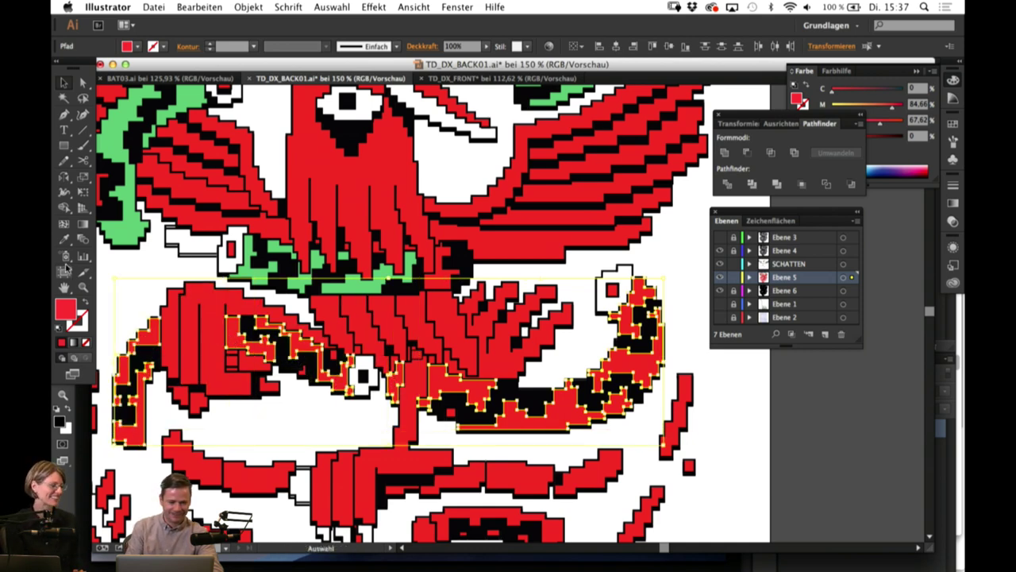
left_click(63, 238)
left_click(127, 196)
left_click(65, 86)
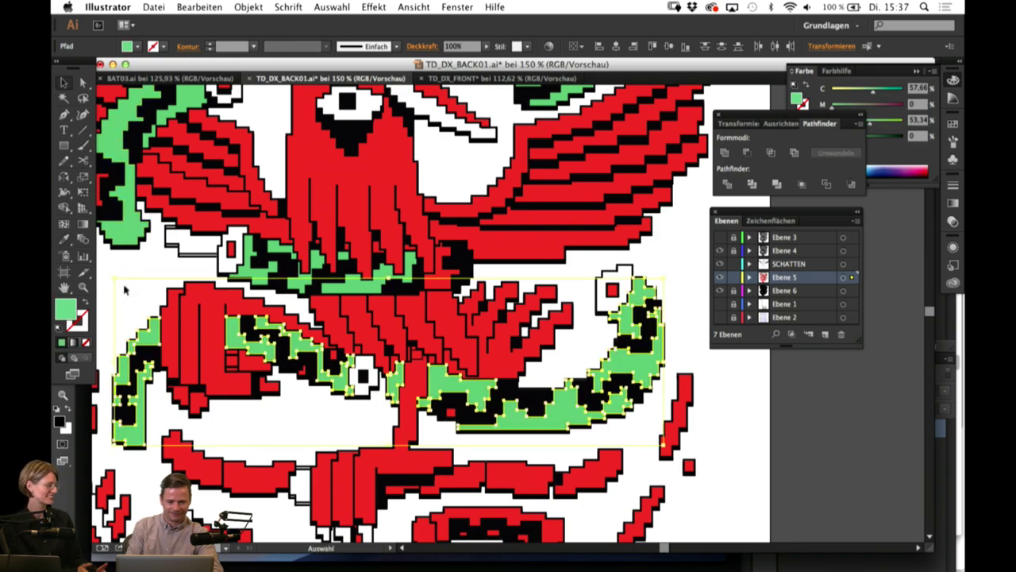
left_click(124, 291)
Step: Show the pencil sketch on layer Ebene 2 and hide the artwork layers above it to examine the original drawing
key("space")
left_click_drag(297, 281, 371, 432)
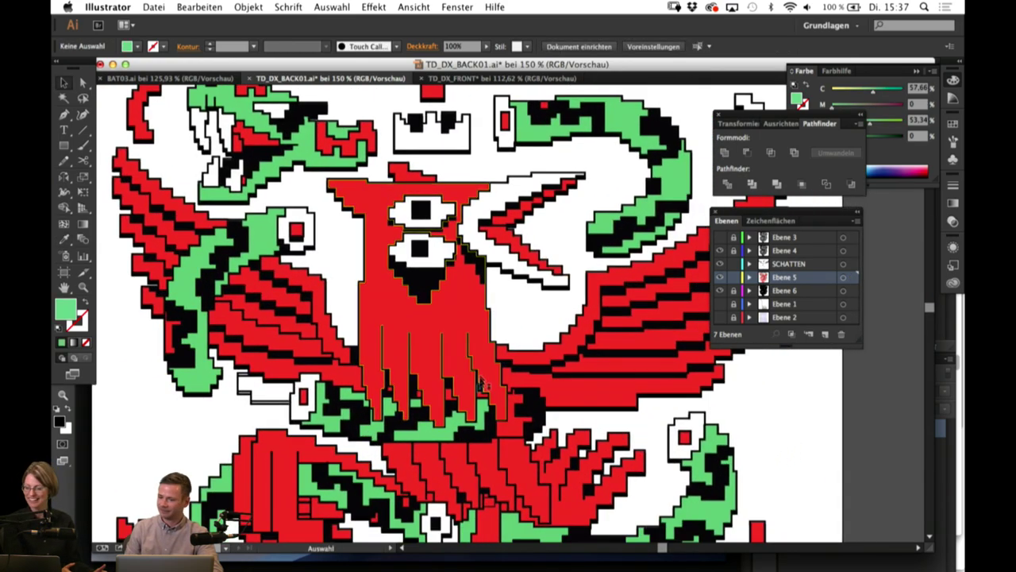
key("space")
left_click_drag(510, 457, 492, 376)
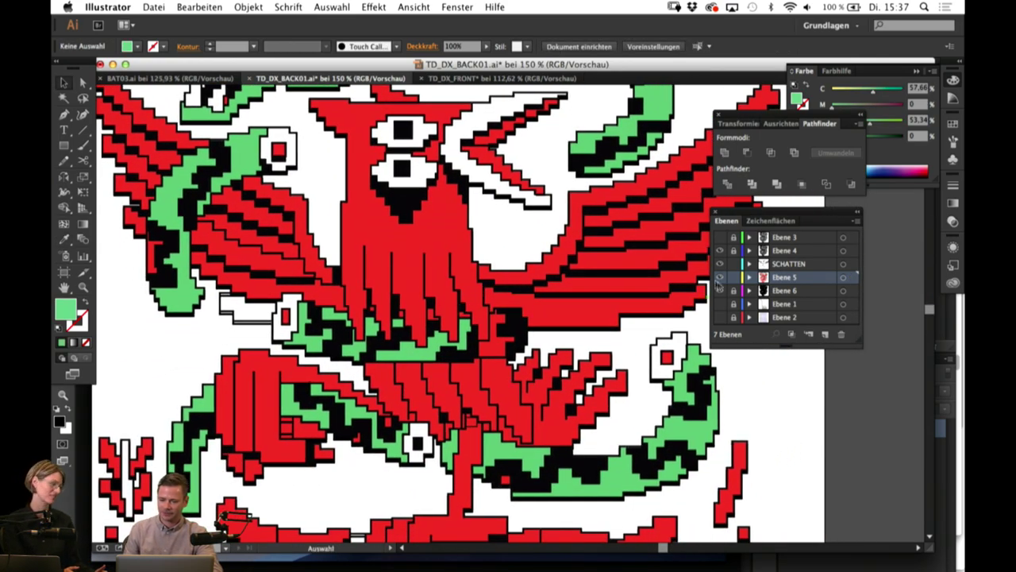
scroll(719, 284, "down", 1)
left_click(719, 316)
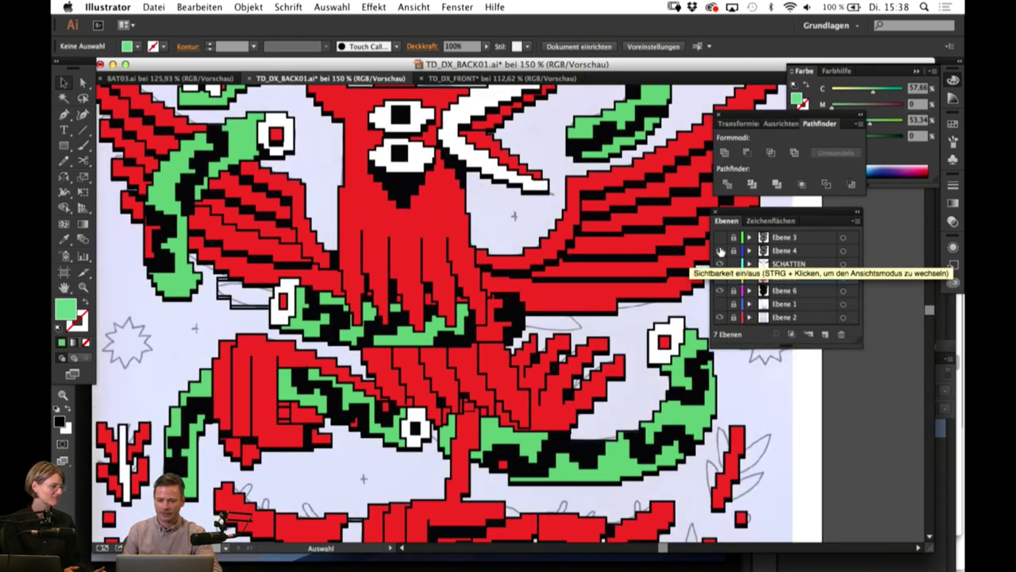
left_click_drag(720, 251, 720, 293)
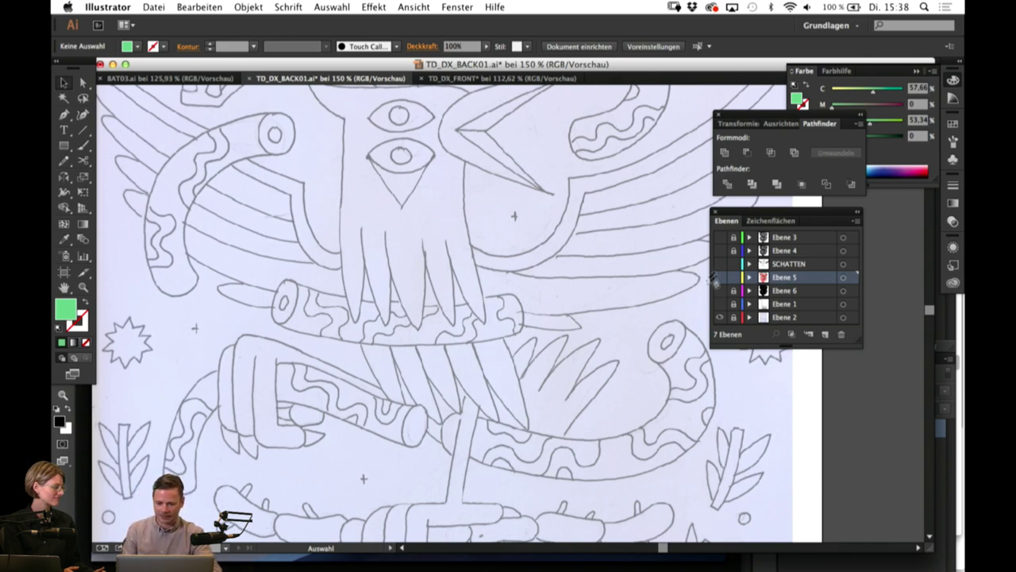
Step: Make all artwork layers from Ebene 1 up to Ebene 3 visible and hide the sketch layer Ebene 2
left_click(720, 291)
left_click(721, 278)
left_click(722, 264)
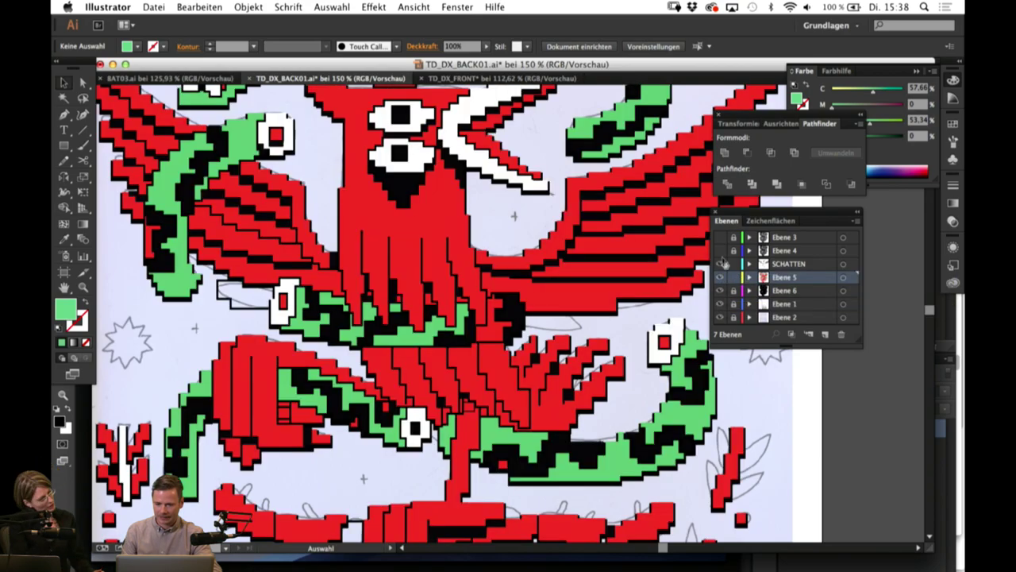
left_click_drag(721, 243, 720, 254)
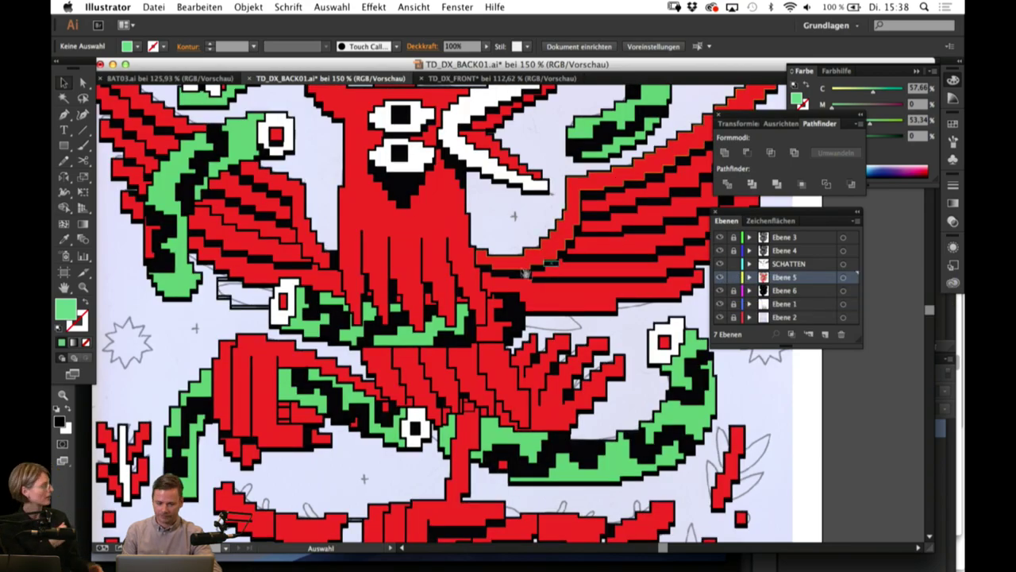
scroll(711, 278, "up", 5)
left_click(721, 318)
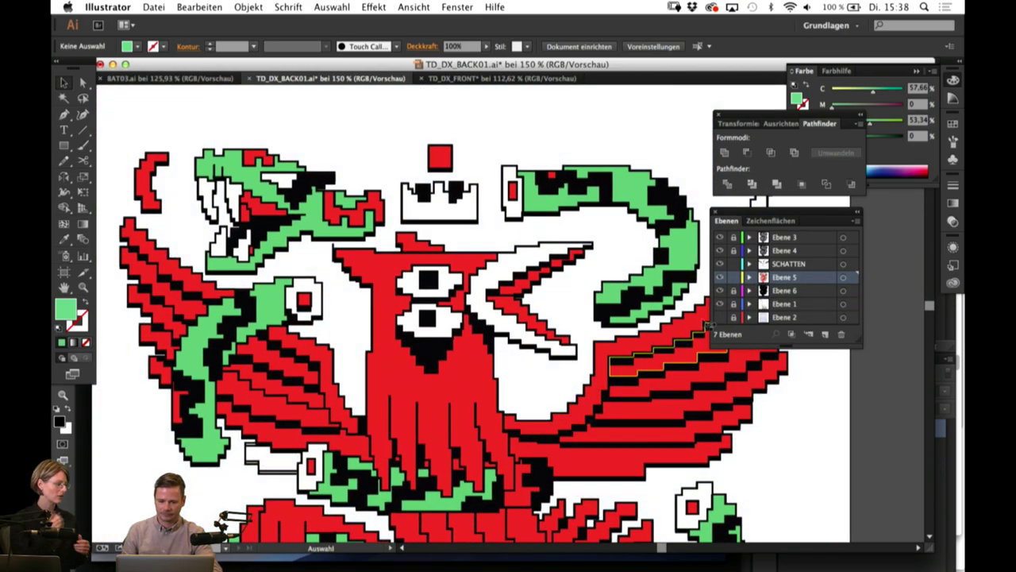
left_click_drag(500, 406, 532, 262)
left_click_drag(456, 339, 444, 254)
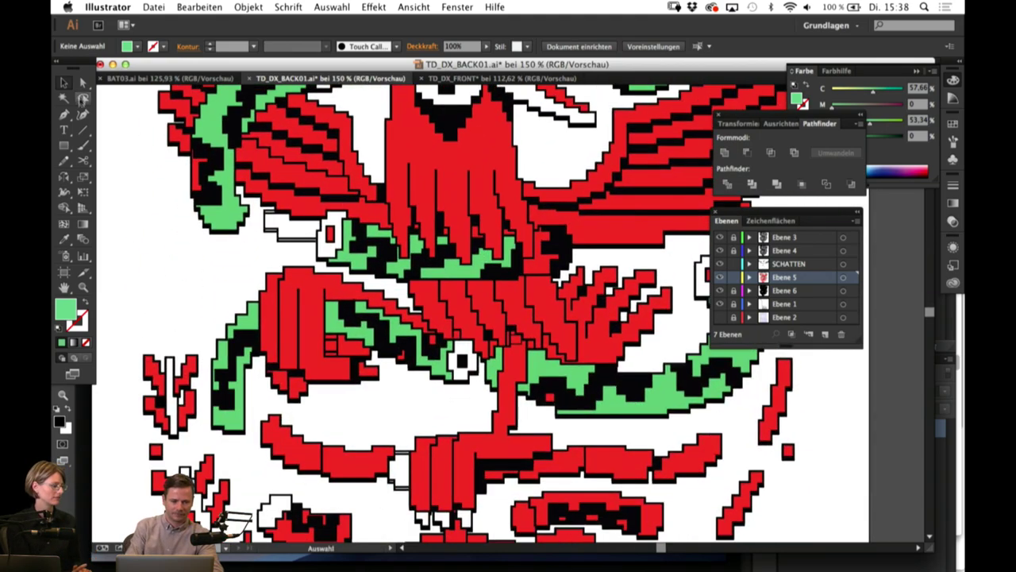
Step: Fill the curved tail-like segments on both sides of the bird's lower claw with the green sampled from the hanging snake piece
scroll(302, 328, "down", 5)
left_click(332, 357)
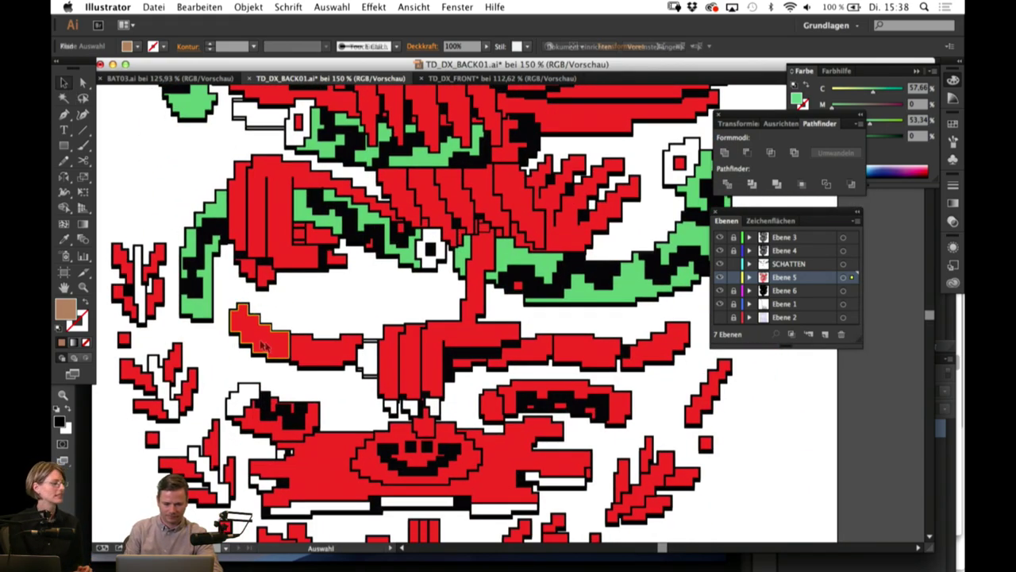
left_click(586, 354, "shift")
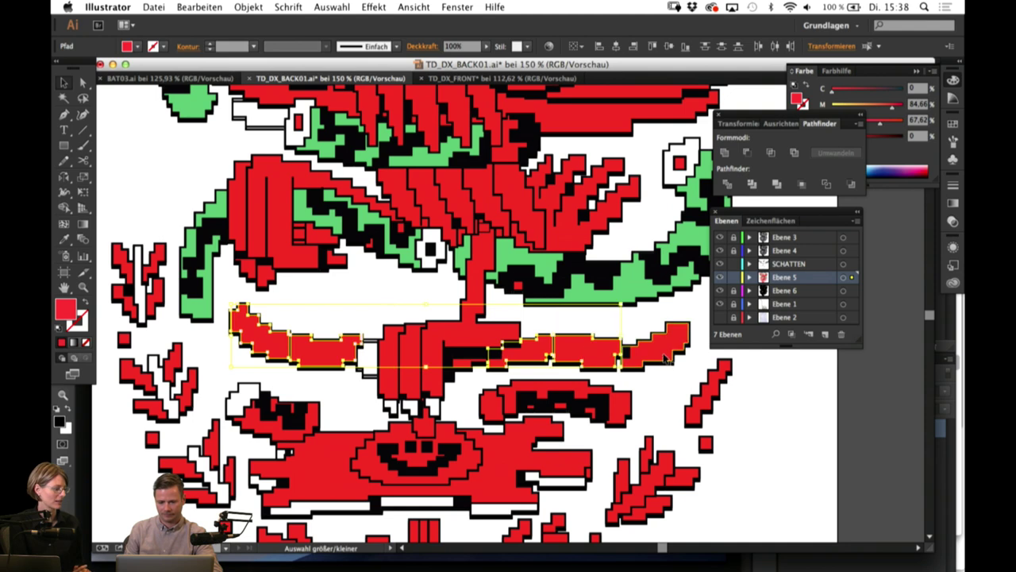
left_click(65, 240)
left_click(198, 292)
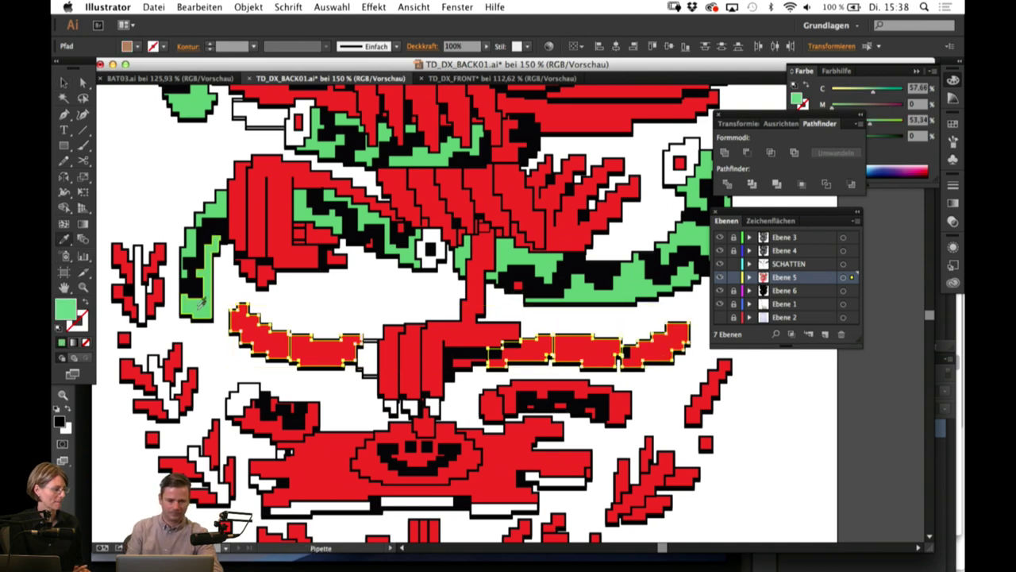
left_click(62, 84)
left_click(112, 121)
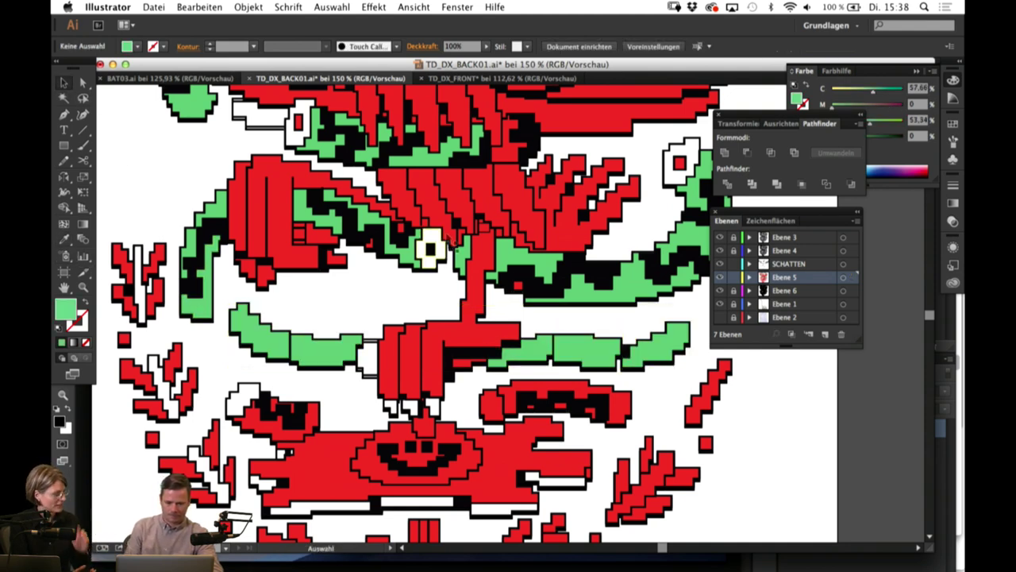
Step: Fill the jagged banner shape around the smiling face with the green sampled from the curved segment above it
left_click(328, 461)
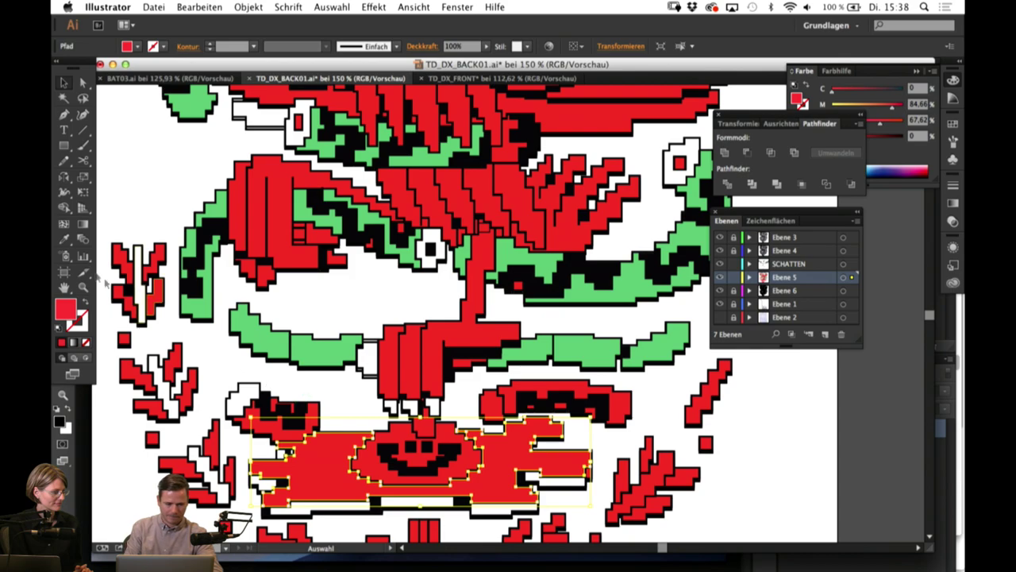
left_click(64, 239)
left_click(256, 333)
key("v")
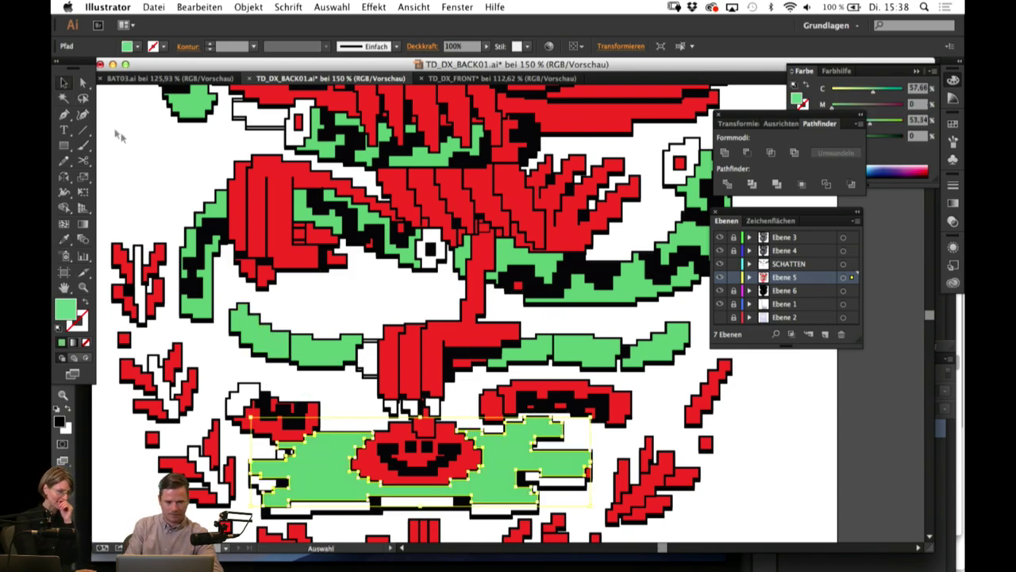
left_click(117, 135)
Step: Fill the small red piece at the right-hand end of the snake beneath the bird's neck feathers with the sampled green
key("space")
left_click_drag(364, 166, 355, 337)
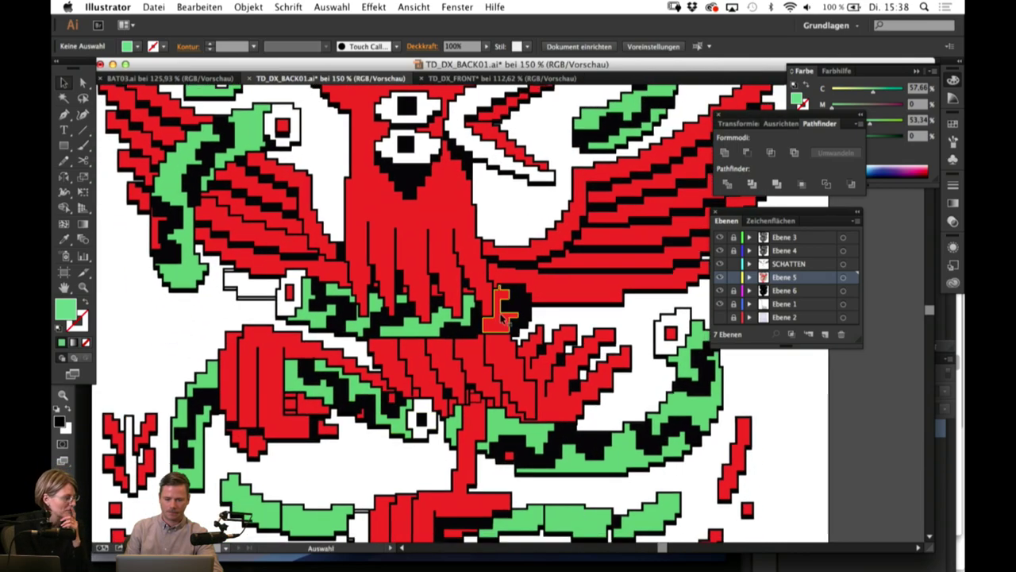
left_click(502, 318)
left_click(64, 239)
left_click(162, 169)
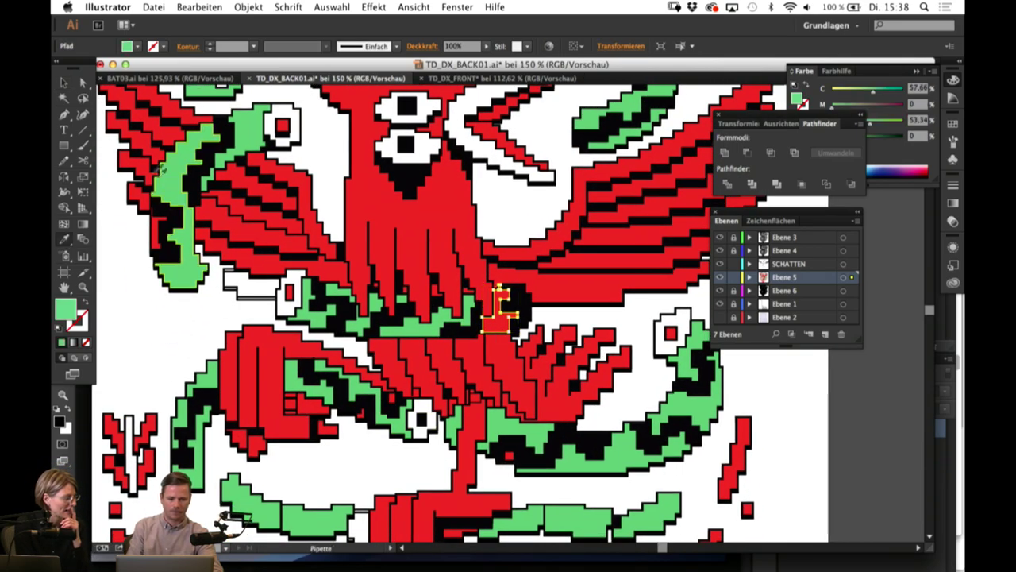
left_click(65, 82)
left_click(150, 269)
Step: Fill the remaining red piece at the outer edge of the snake over the left-hand wing with the sampled green
left_click(155, 237)
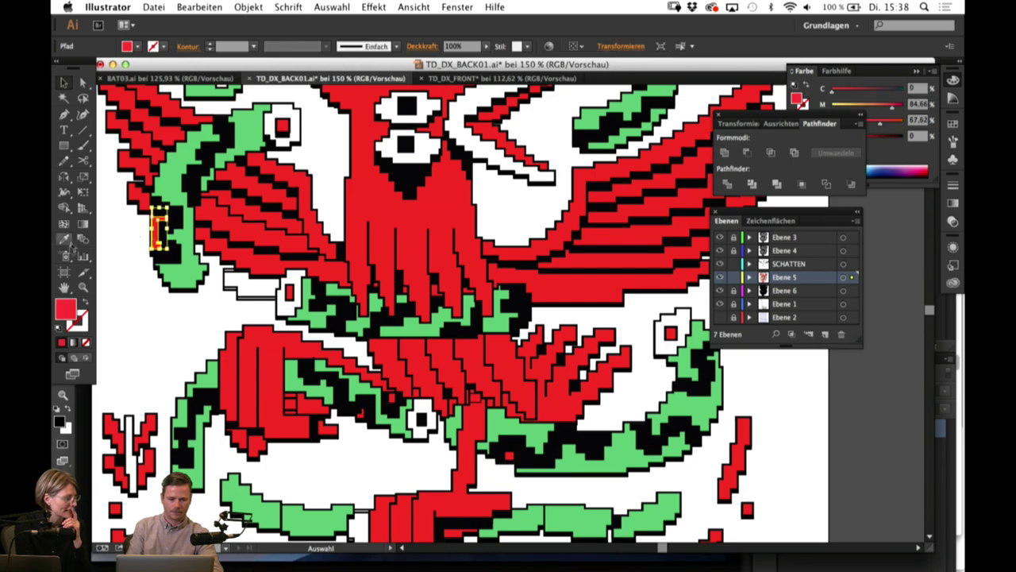
left_click(64, 239)
left_click(167, 189)
left_click(64, 83)
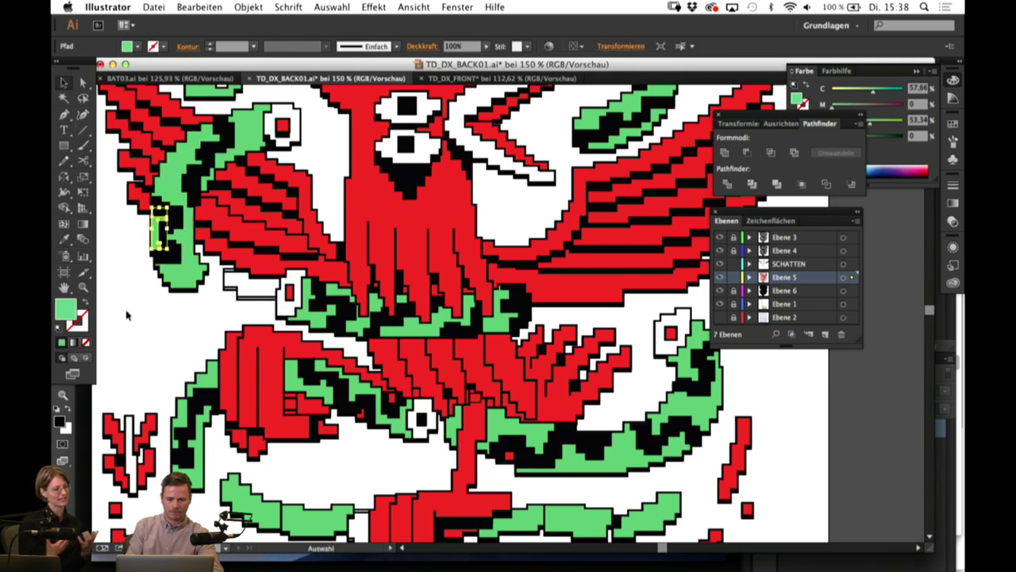
left_click(126, 311)
Step: Sample the black of the snake's markings and draw a small black rectangle at the top of the bird's lower leg
left_click_drag(398, 306, 433, 465)
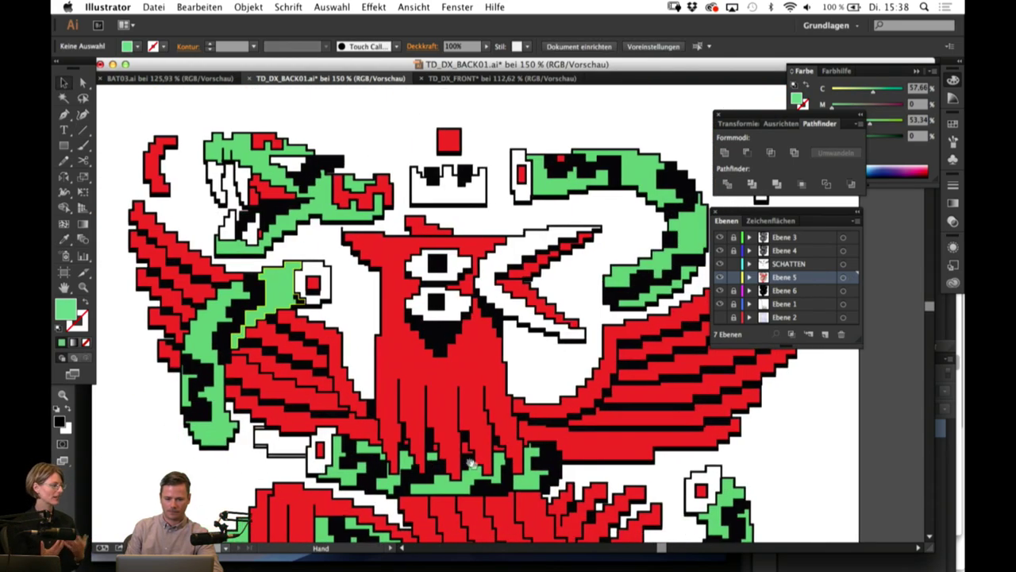
scroll(433, 465, "down", 5)
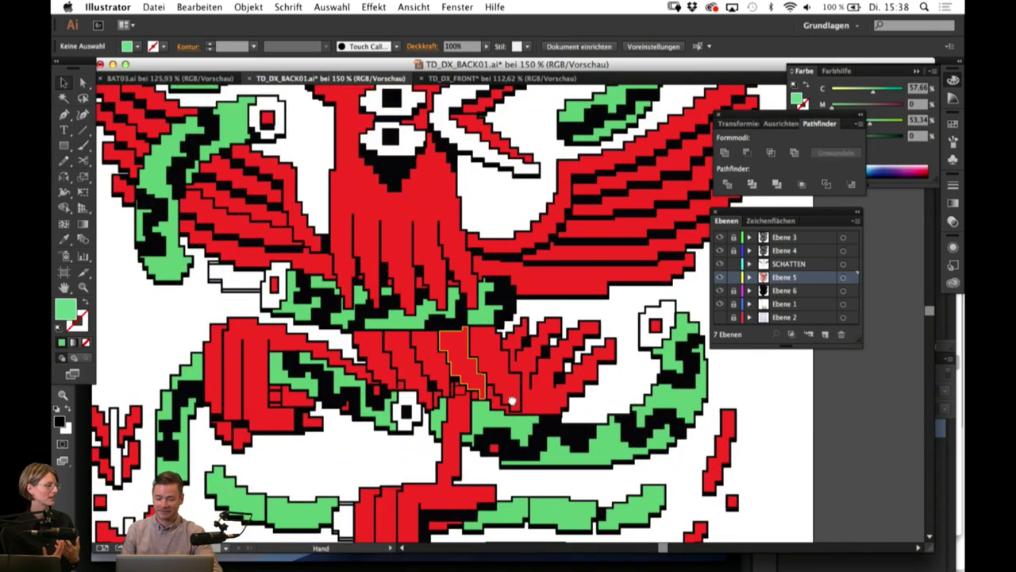
scroll(443, 424, "down", 3)
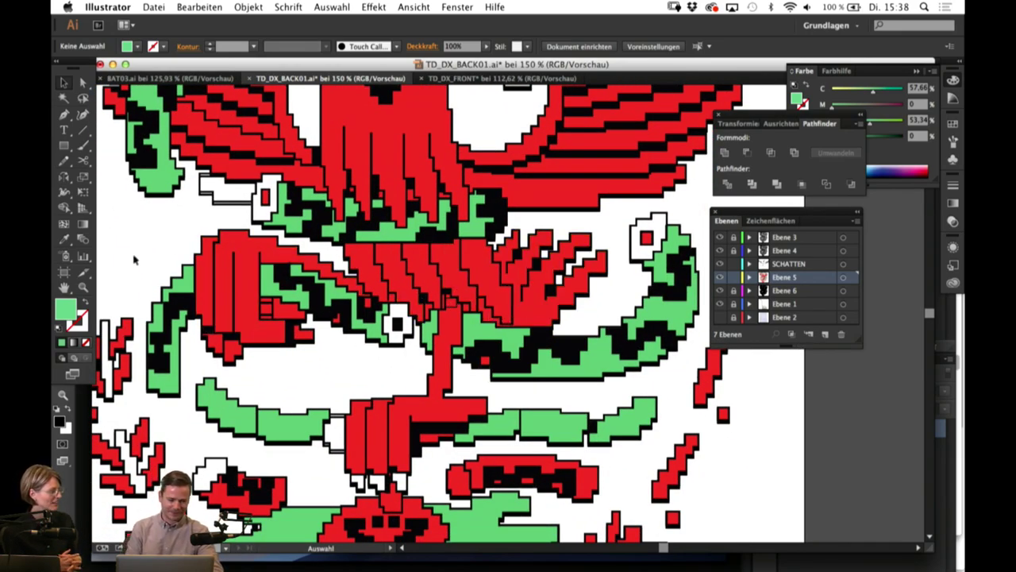
left_click(64, 240)
left_click(144, 140)
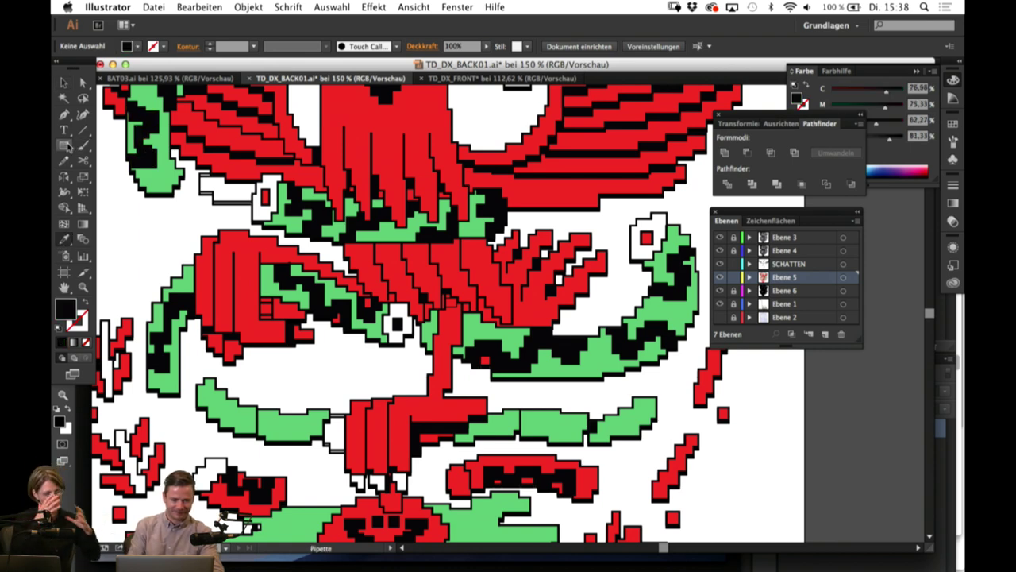
left_click(63, 145)
left_click_drag(445, 294, 454, 310)
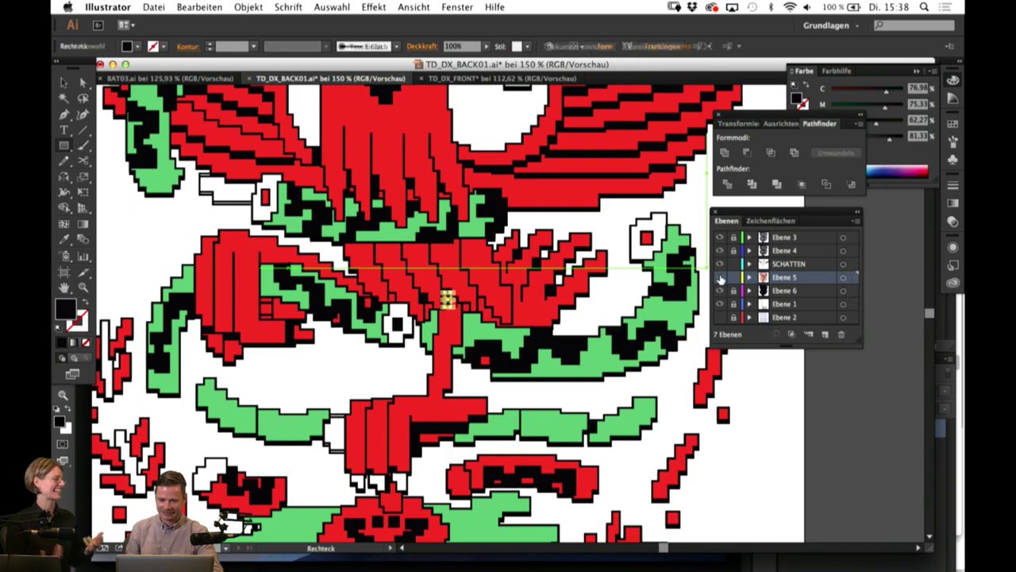
Step: Hide and show the colour layer Ebene 5 to compare the bare outlines with the coloured artwork
left_click(720, 278)
left_click(720, 279)
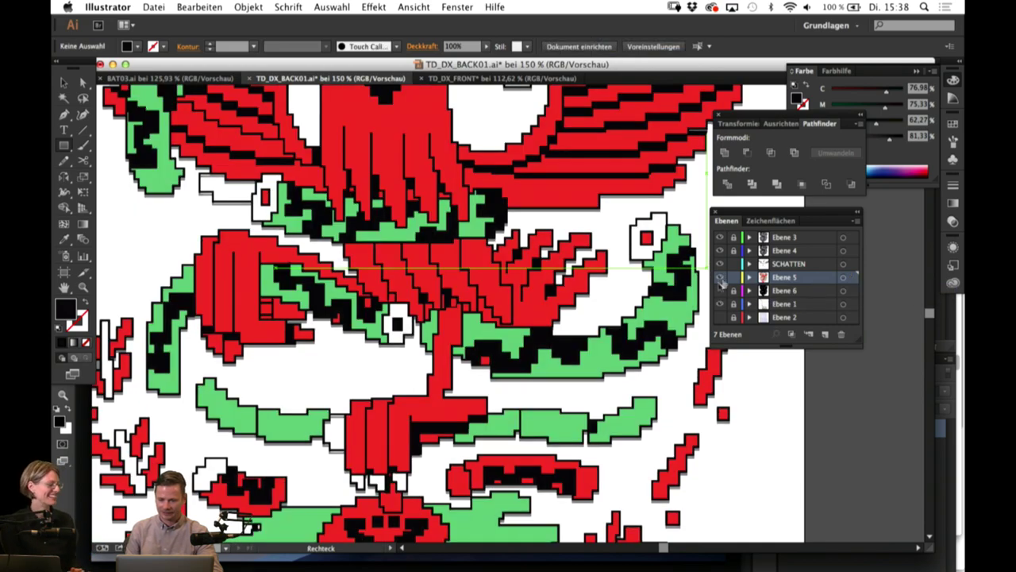
left_click(720, 279, "ctrl")
left_click_drag(548, 212, 565, 421)
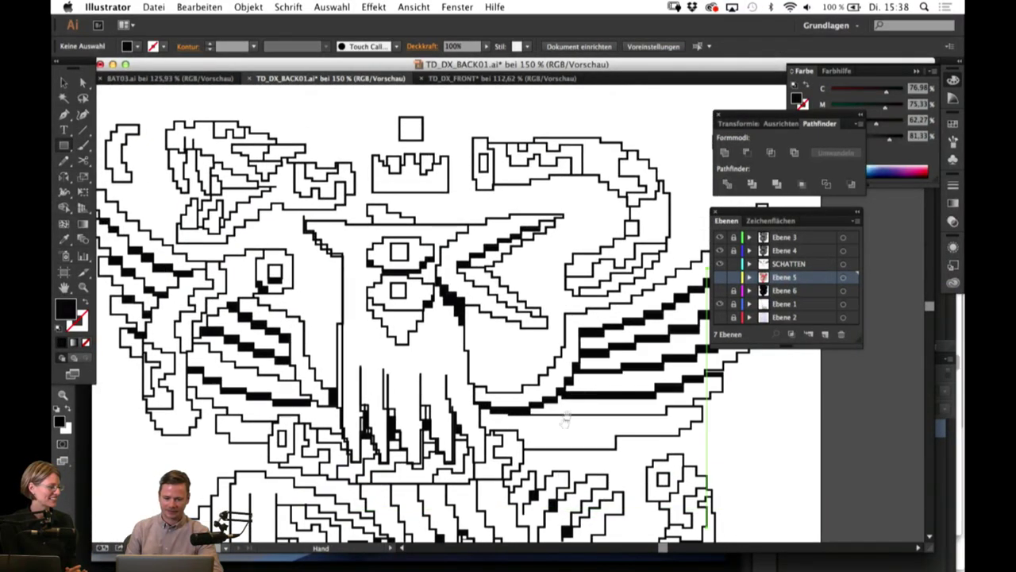
left_click(721, 280, "ctrl")
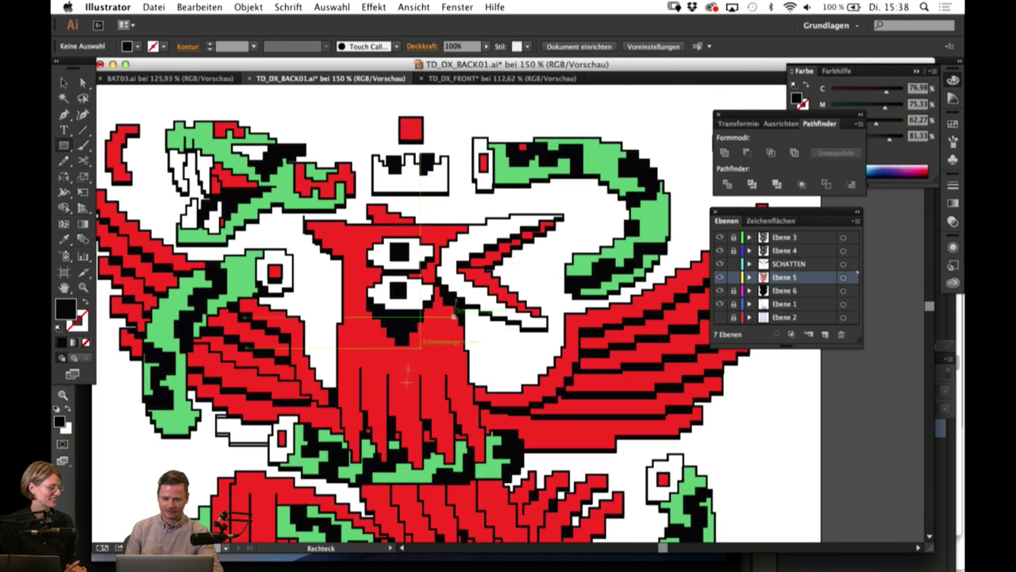
scroll(594, 184, "down", 2)
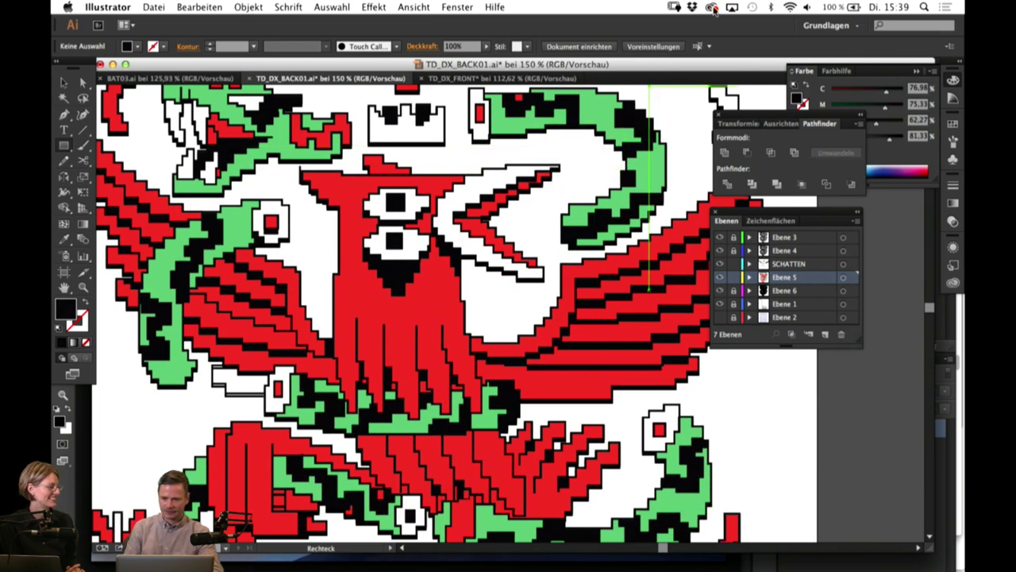
Step: View the Home section of the Creative Cloud app and return to the illustration
left_click(713, 8)
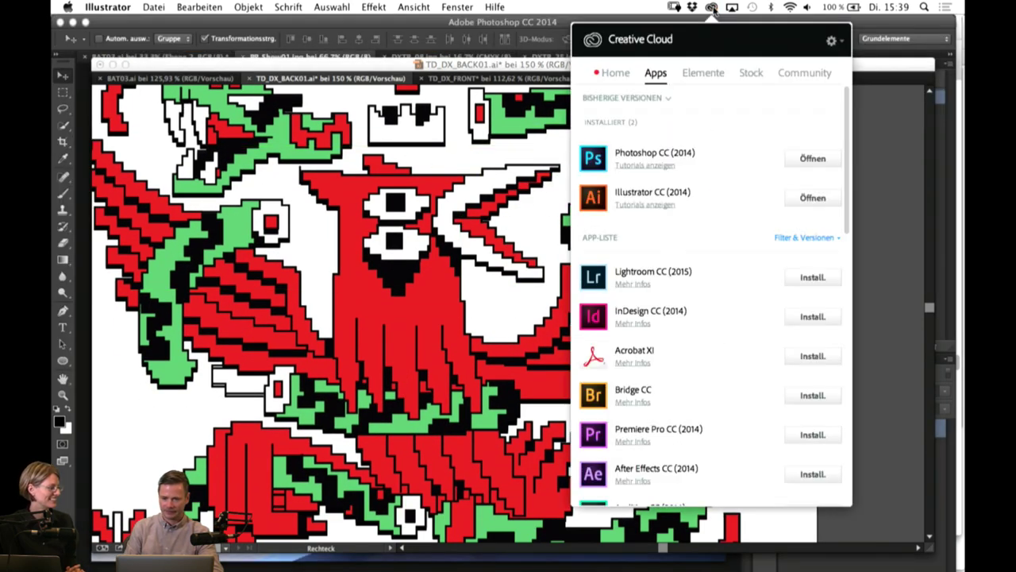
left_click(615, 73)
left_click(539, 201)
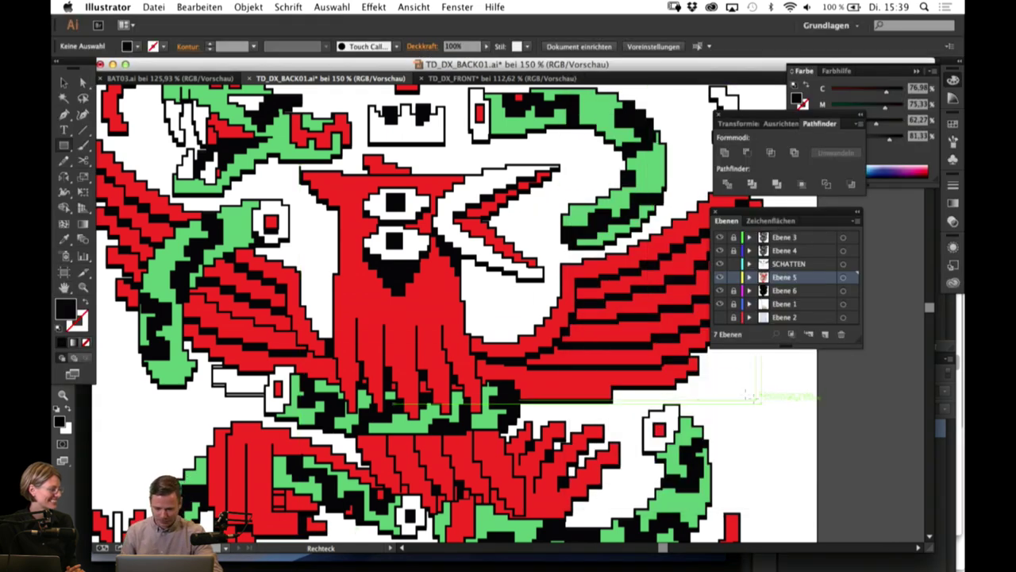
Step: Fill the bird's left-hand arm and claw and its lower leg with the white sampled from the artwork
left_click(64, 82)
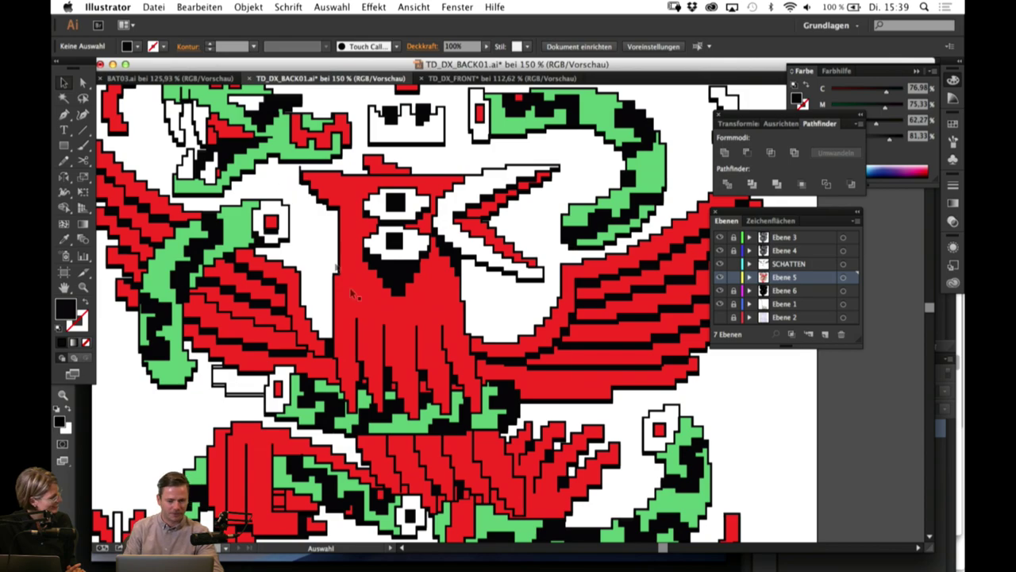
scroll(353, 294, "down", 10)
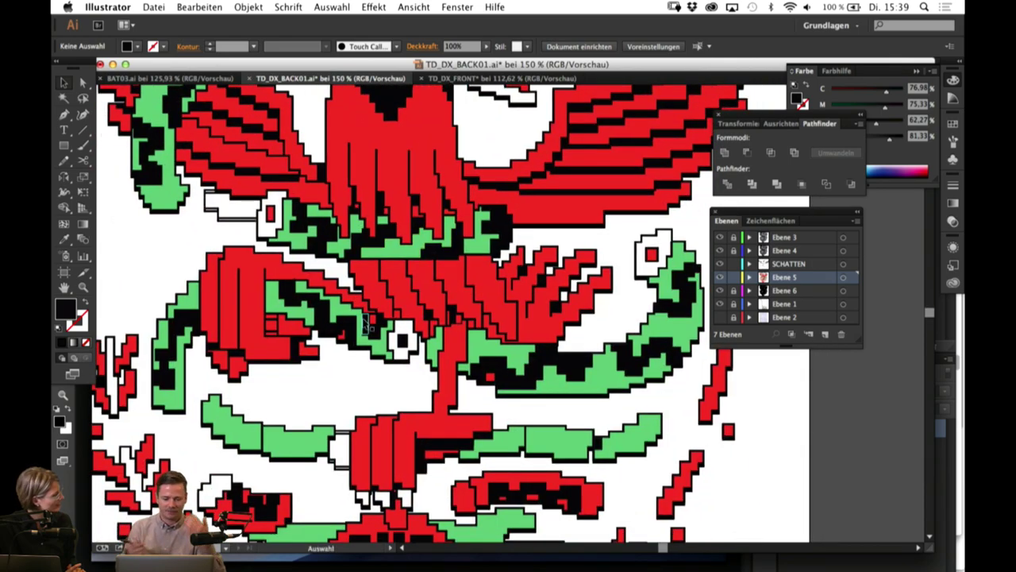
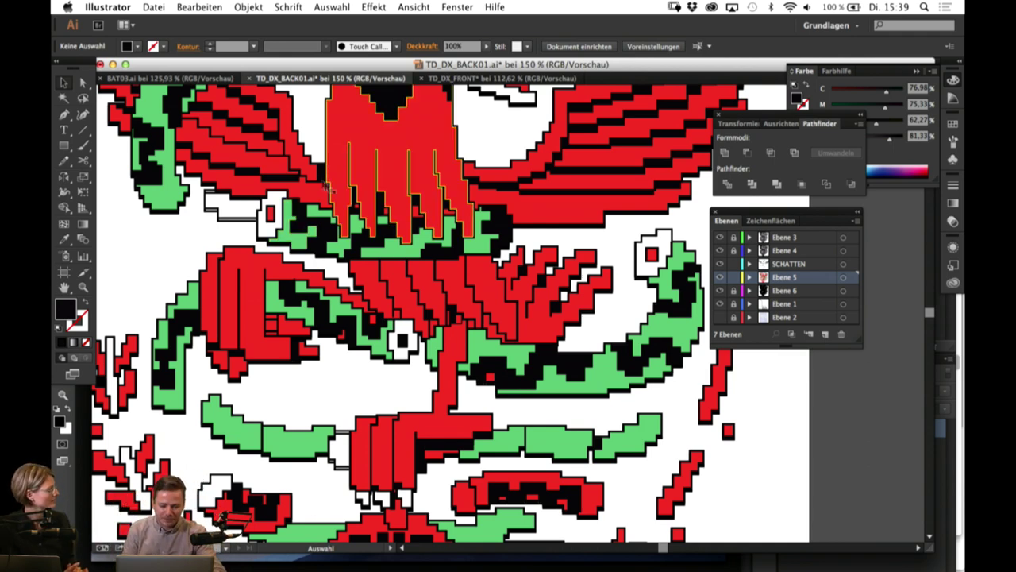
left_click(214, 294)
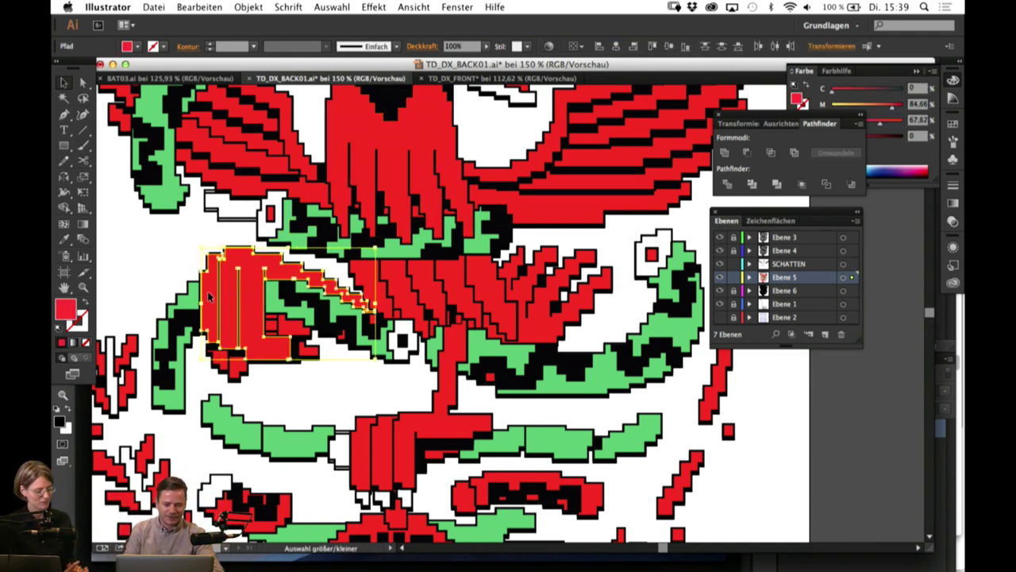
left_click(362, 462, "shift")
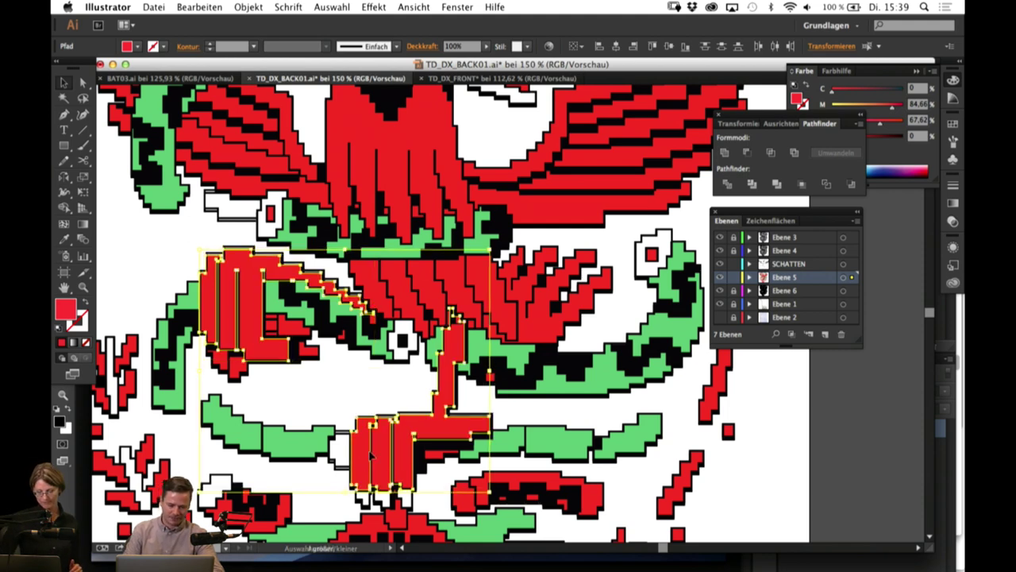
left_click(64, 240)
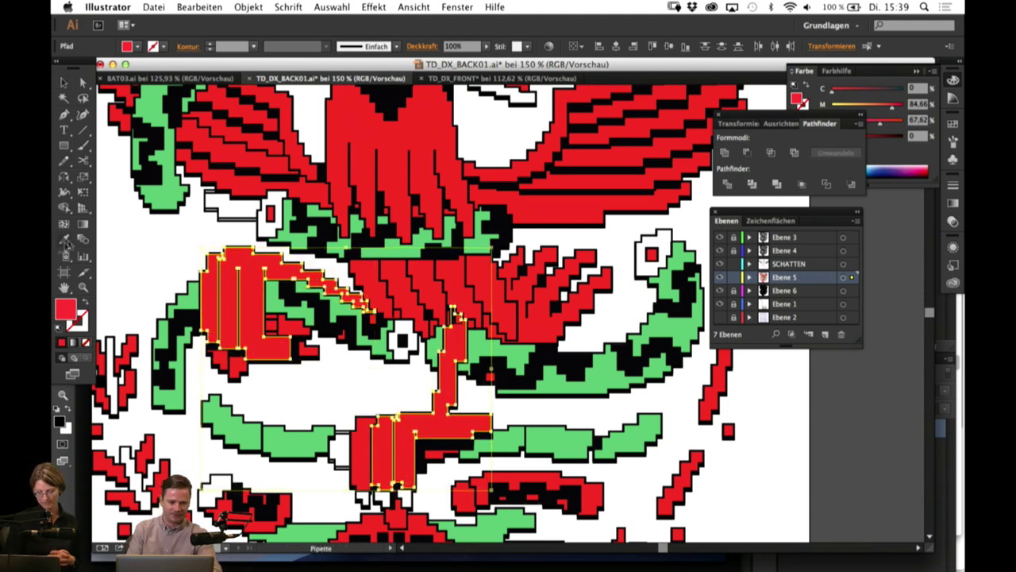
left_click(170, 247)
left_click(65, 85)
left_click(134, 244)
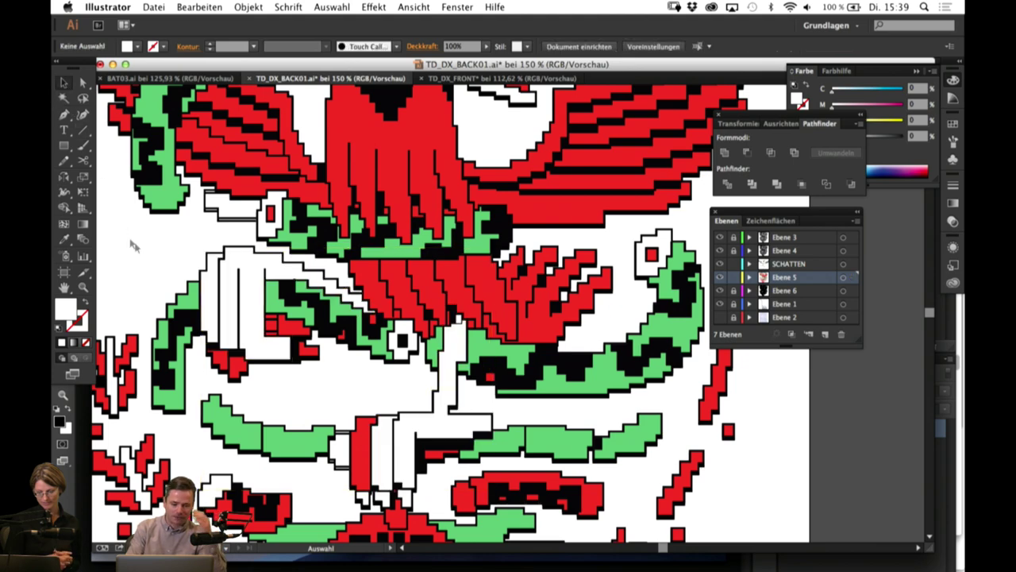
Step: Fill the remaining red toe at the outer edge of the lower claw with the sampled white
left_click(366, 451)
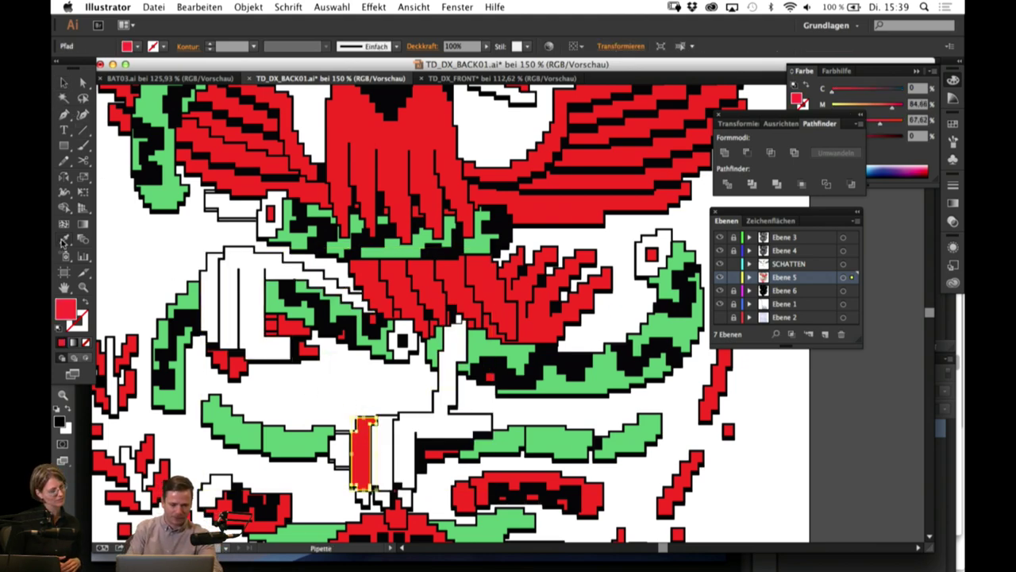
left_click(64, 240)
left_click(153, 238)
left_click(65, 82)
left_click(350, 332)
Step: Fill the stem on top of the smiling face and the snake piece beneath the lower leg with the sampled green
scroll(351, 332, "down", 5)
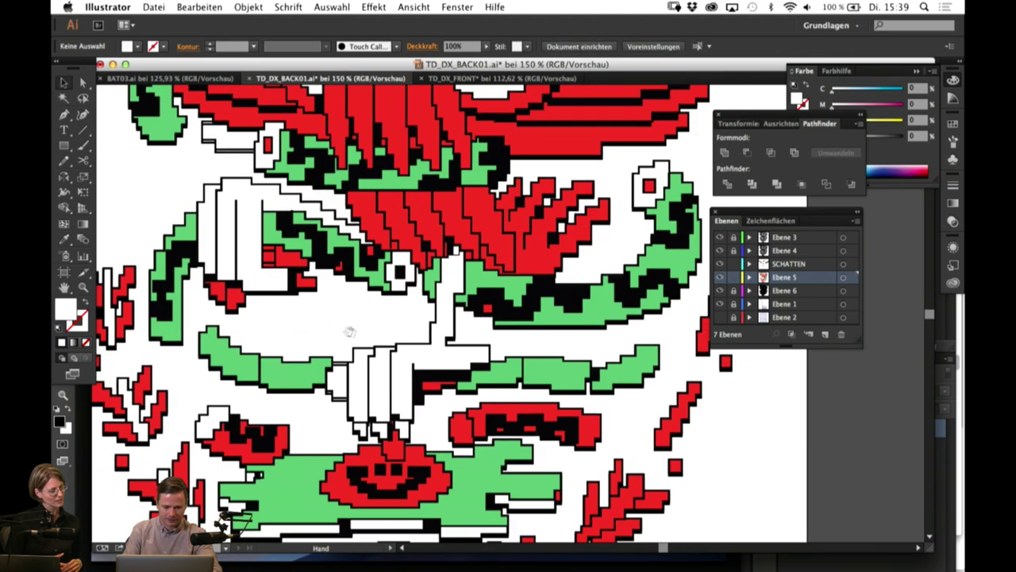
left_click(395, 401)
left_click(430, 331, "shift")
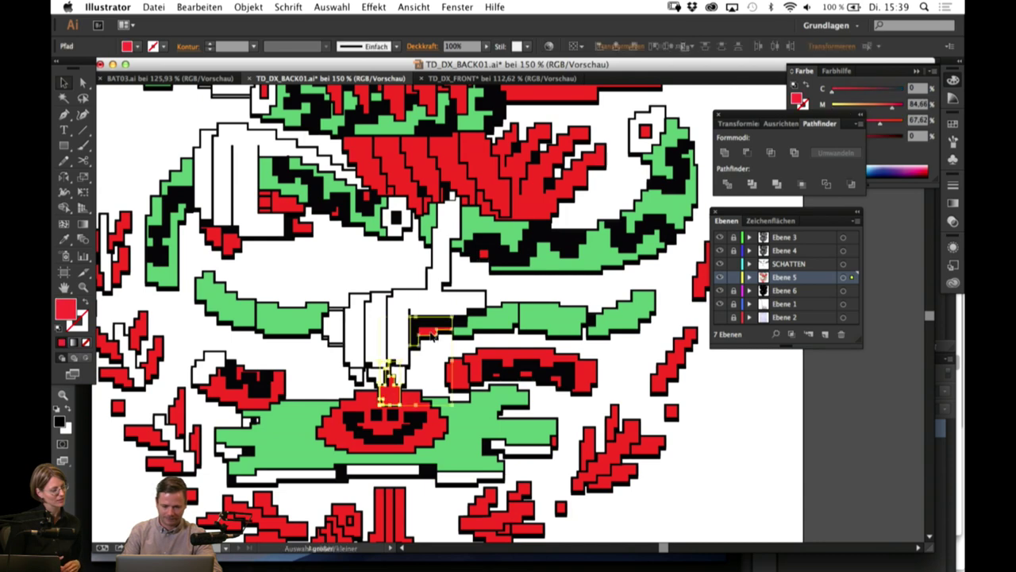
left_click(65, 240)
left_click(159, 269)
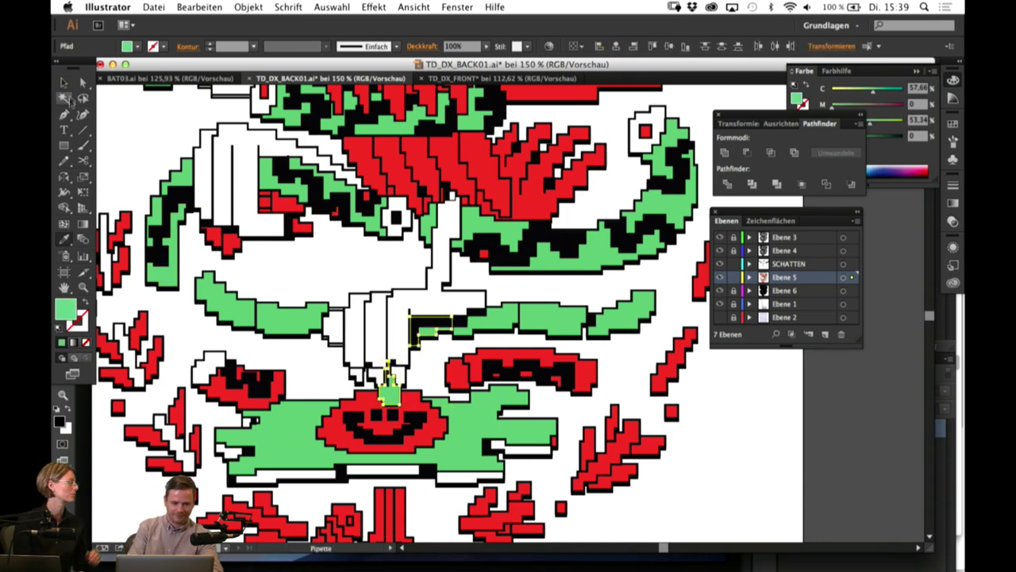
left_click(64, 83)
left_click(121, 126)
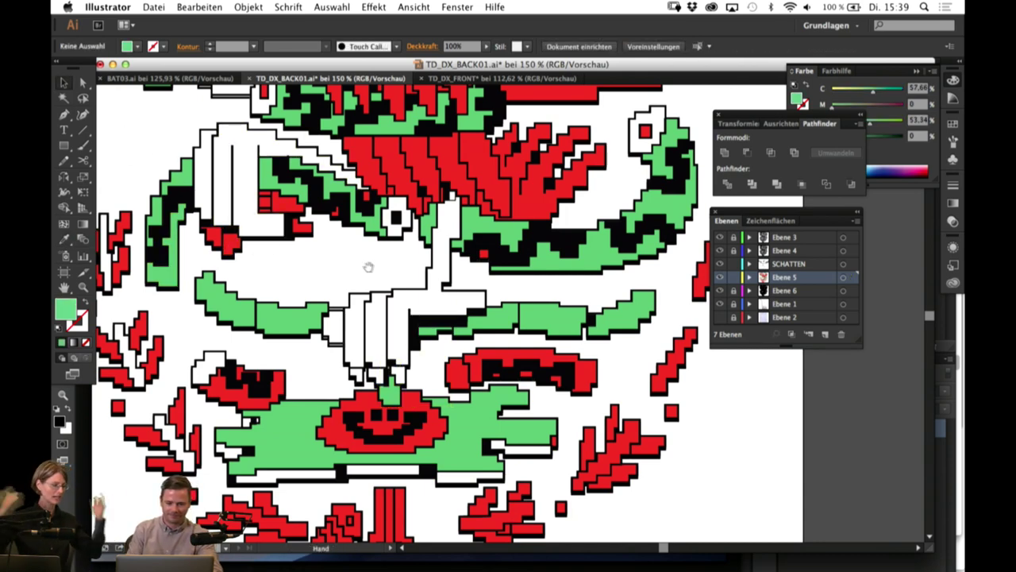
Step: Fill the red toes at the end of the bird's left-hand claw with the white sampled from the claw
scroll(362, 265, "right", 5)
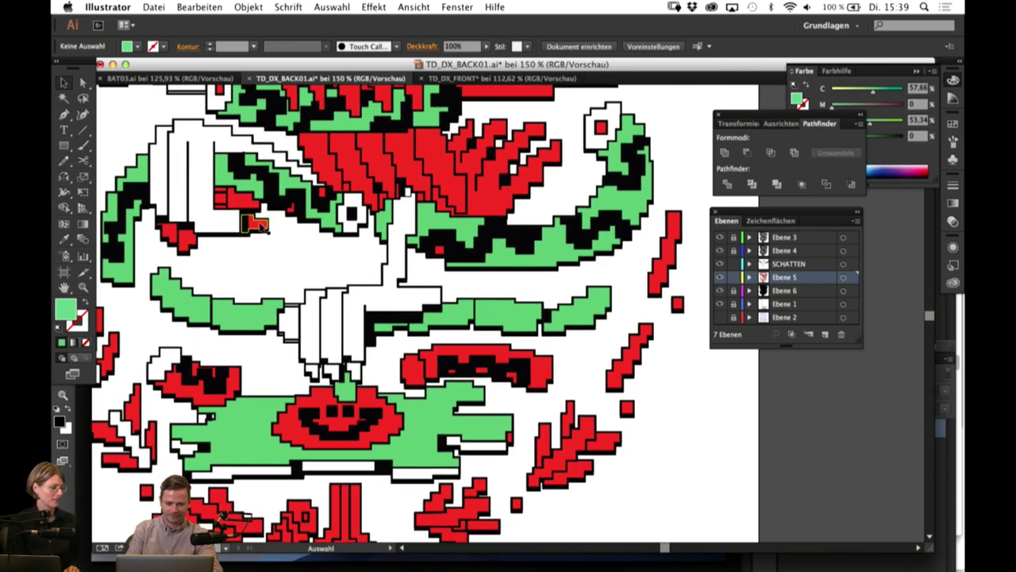
left_click(255, 224)
left_click(171, 236, "shift")
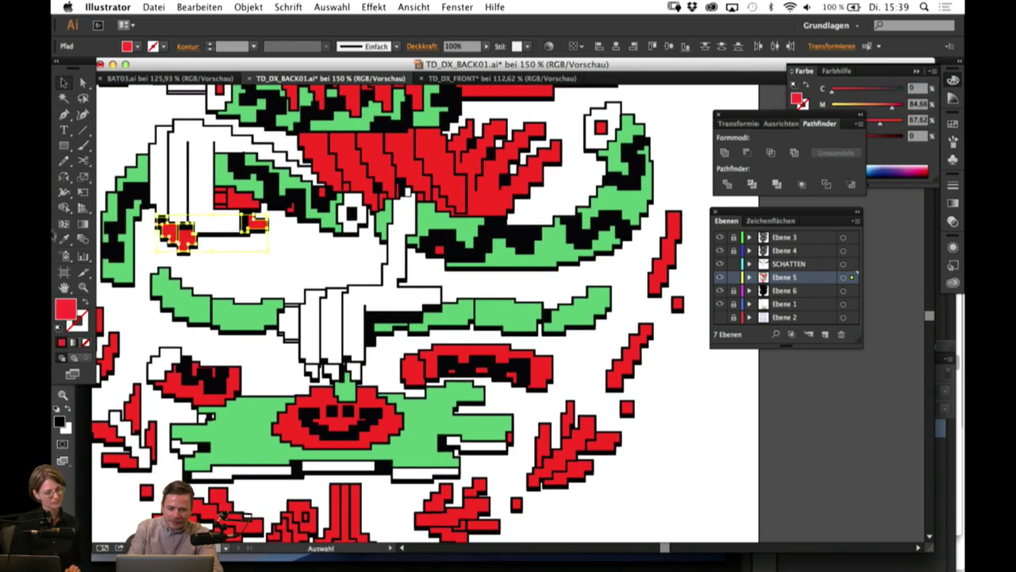
left_click(63, 238)
left_click(166, 171)
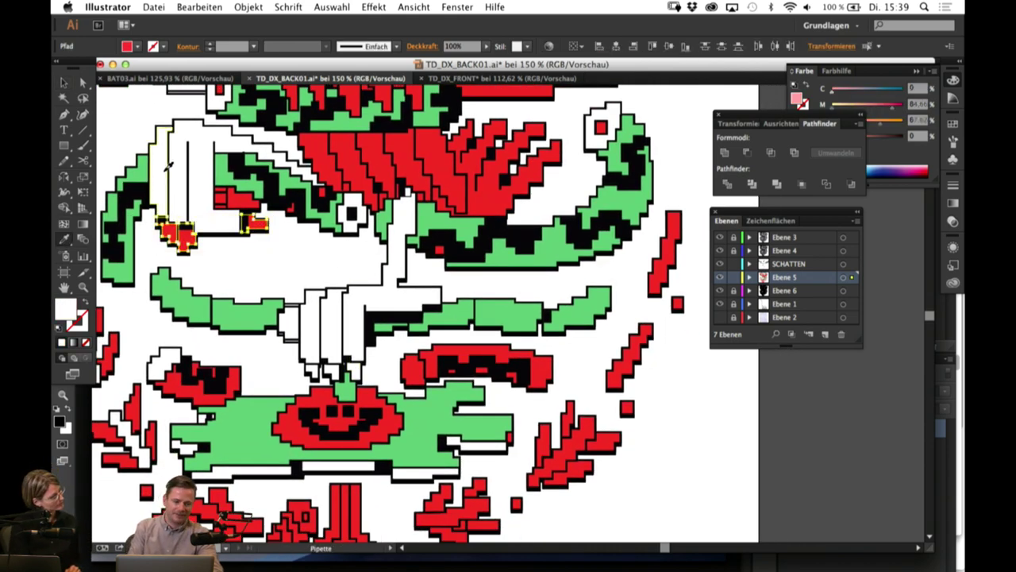
left_click(136, 117)
Step: Fill the larger red piece on the inner side of the left-hand claw with the sampled white
left_click(247, 202)
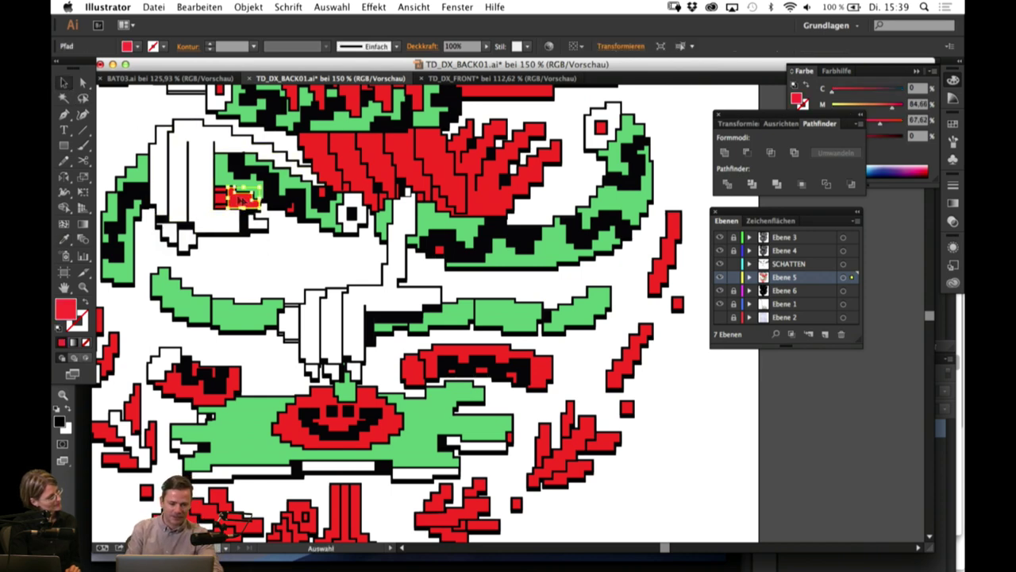
key("i")
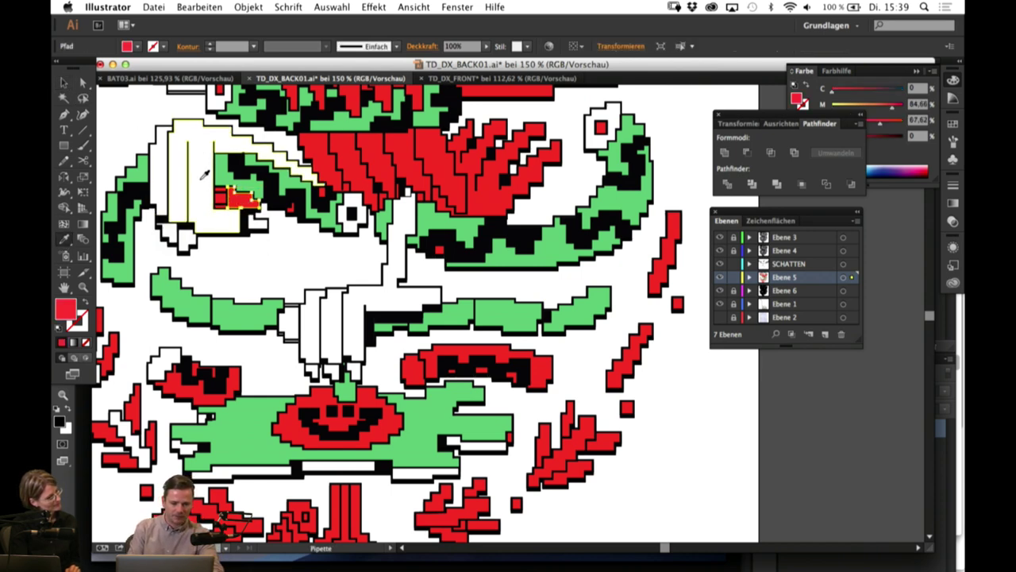
left_click(204, 175)
left_click(64, 82)
left_click(116, 110)
Step: On the SCHATTEN layer, draw a small rectangle at the top of the bird's lower leg and fill it with sampled black
mouse_move(596, 285)
left_mouse_down()
mouse_move(582, 299)
mouse_move(590, 408)
left_mouse_up()
mouse_move(563, 219)
left_mouse_down()
mouse_move(606, 336)
mouse_move(579, 445)
mouse_move(545, 270)
left_mouse_up()
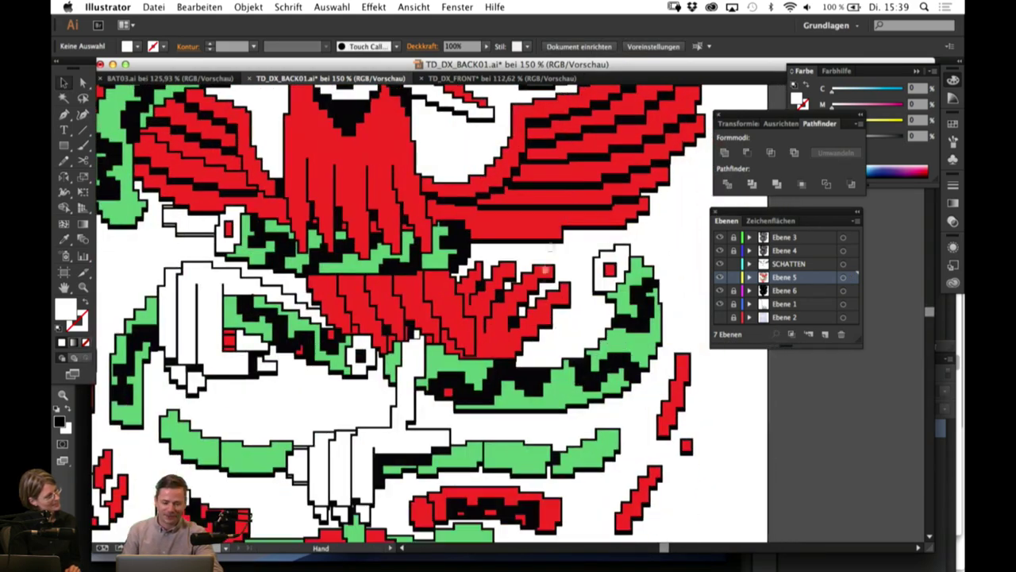
left_click(787, 267)
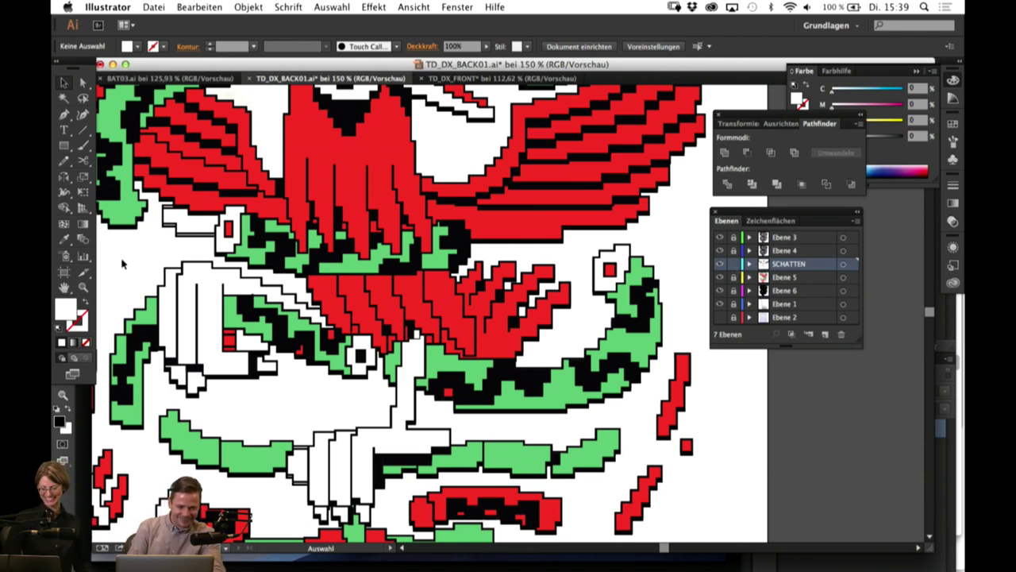
left_click(65, 239)
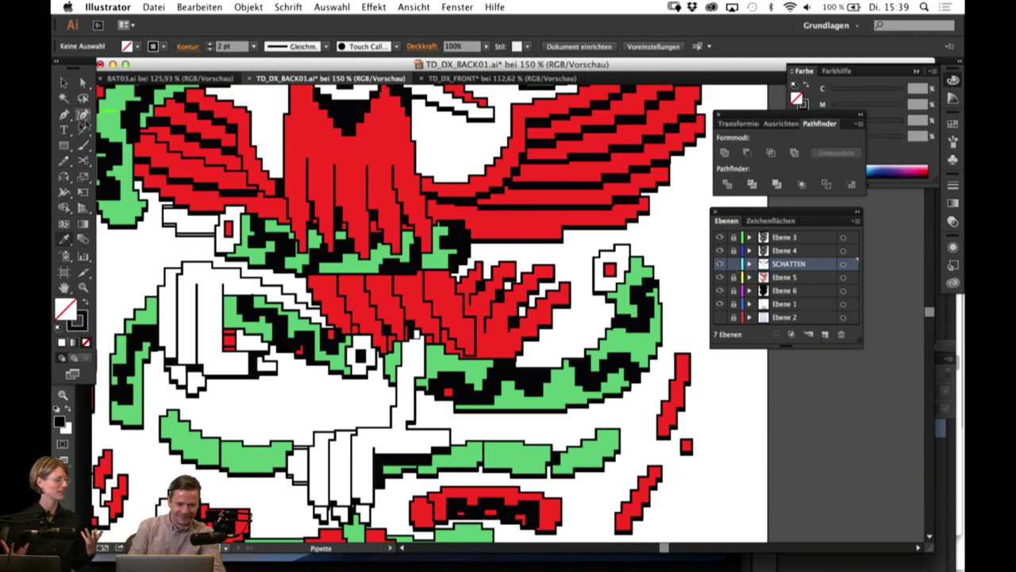
left_click(64, 146)
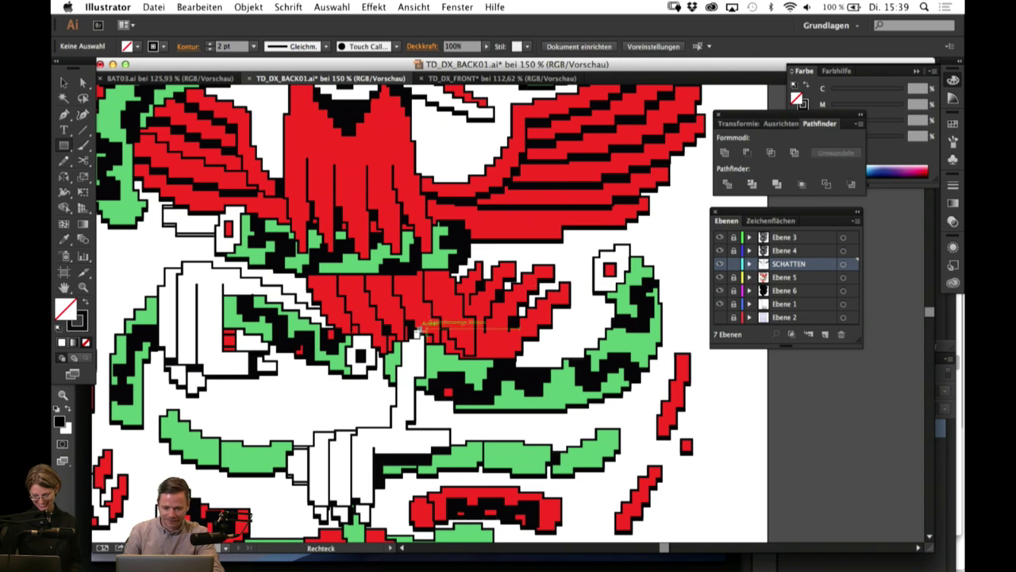
left_click_drag(408, 330, 420, 348)
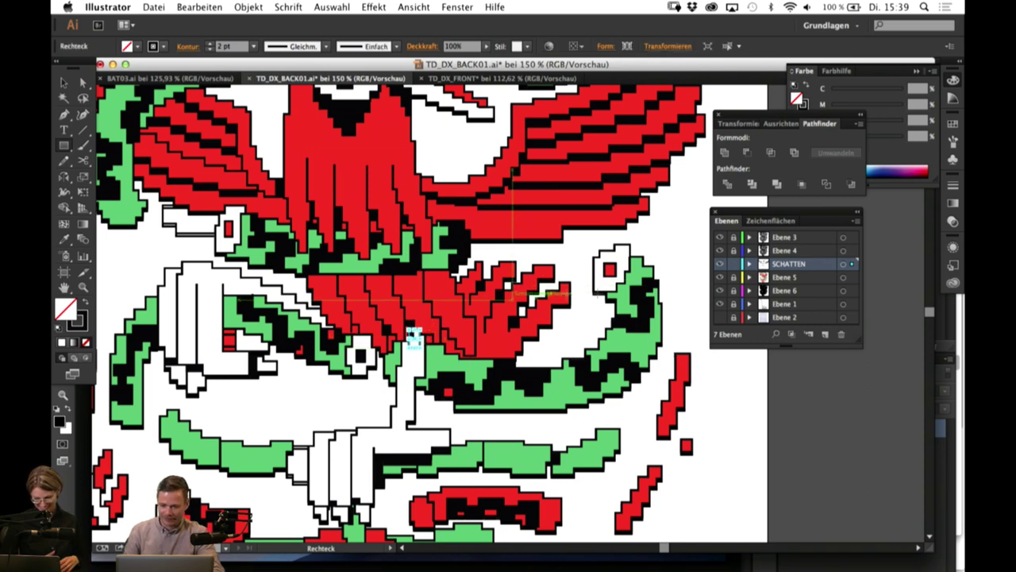
left_click(65, 242)
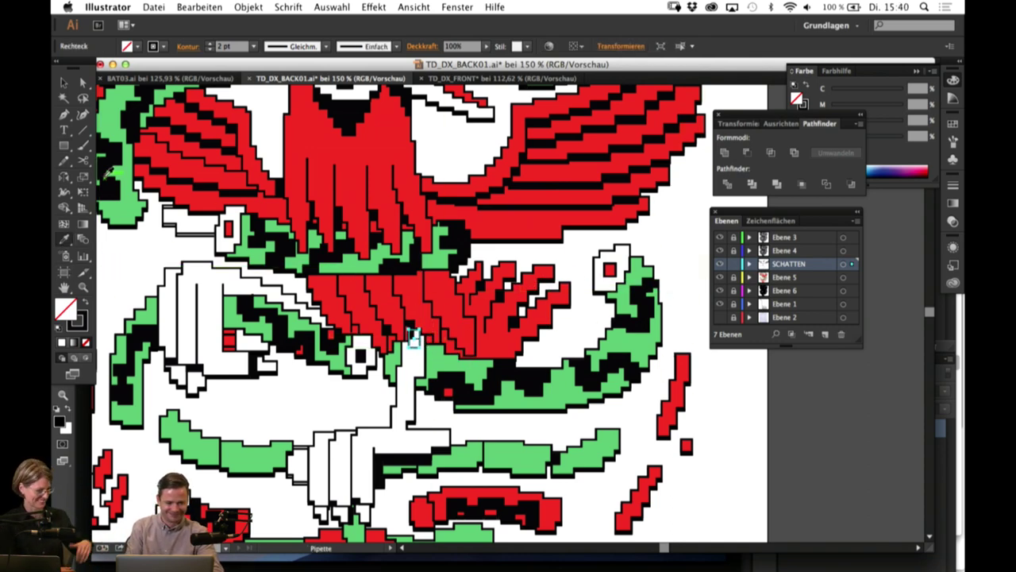
left_click(110, 183)
Step: Draw small black shadow rectangles on the snake and beside the lower leg's top, plus an eye on the red snake head above the banner
left_click(64, 146)
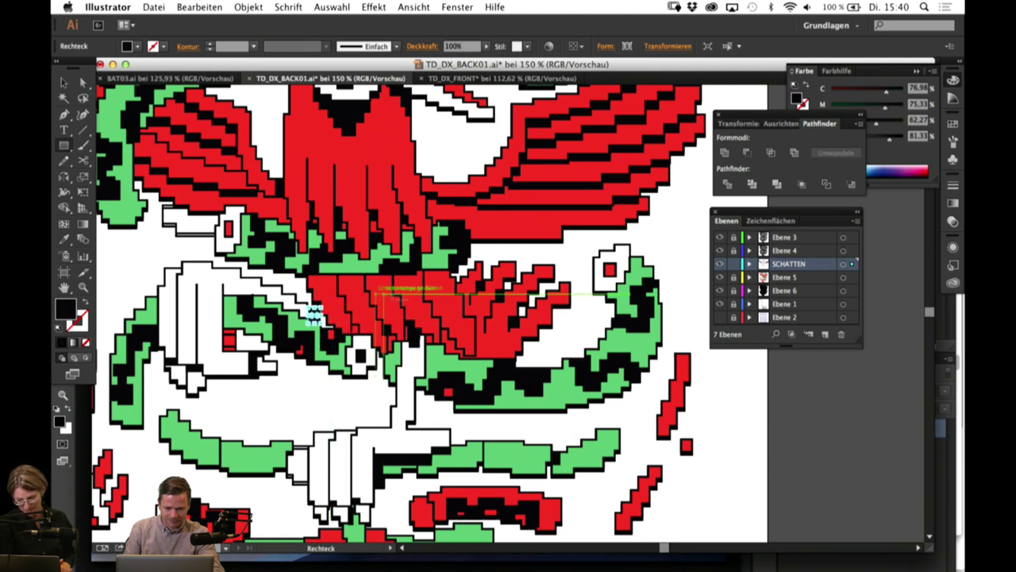
left_click_drag(406, 324, 411, 340)
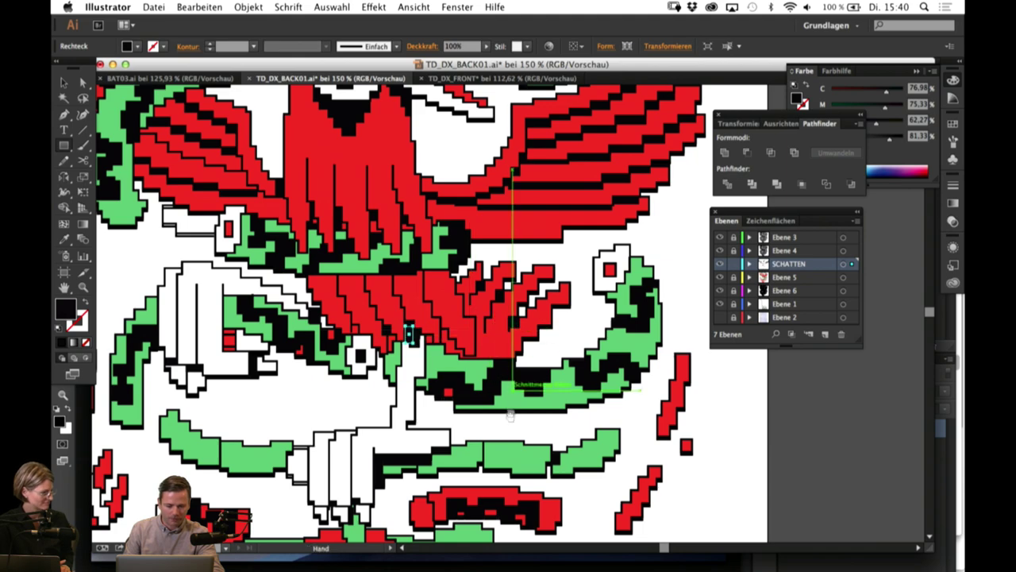
left_click_drag(511, 414, 524, 357)
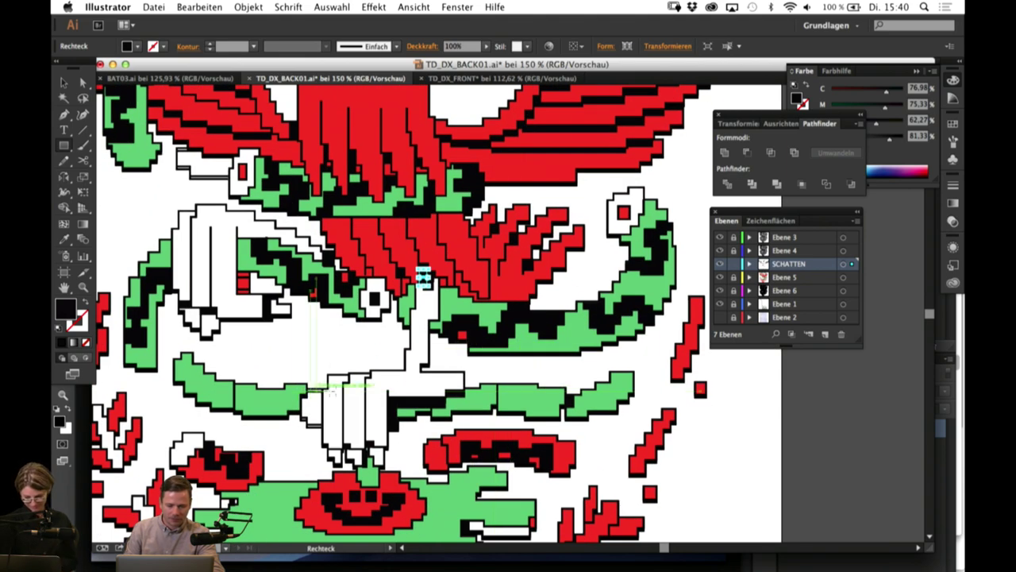
left_click_drag(527, 411, 538, 336)
left_click_drag(443, 379, 449, 389)
left_click_drag(574, 454, 567, 391)
left_click_drag(565, 335, 561, 356)
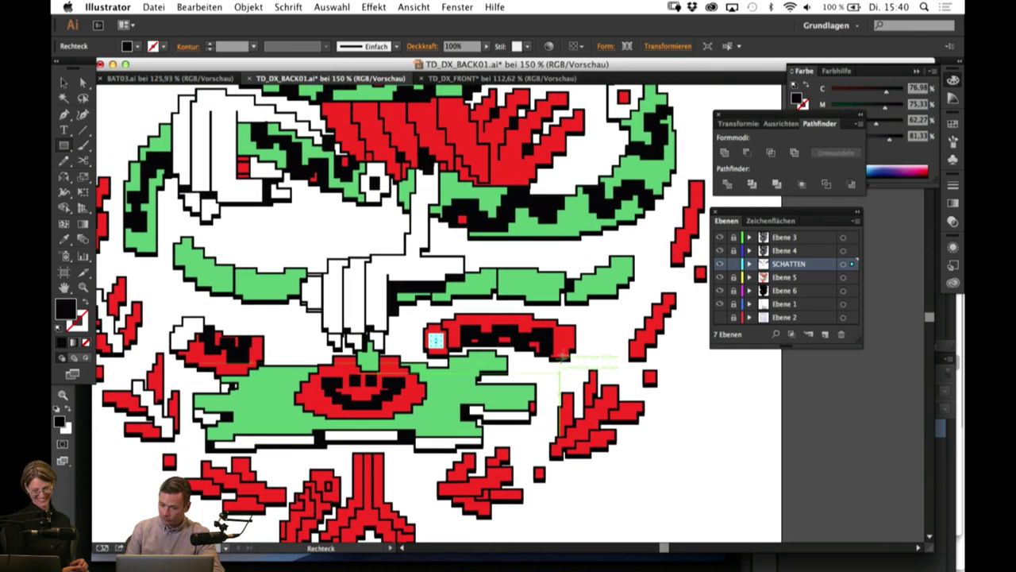
Step: Draw small black shadow rectangles at the folded ends on both sides of the green banner
left_click_drag(530, 412, 521, 421)
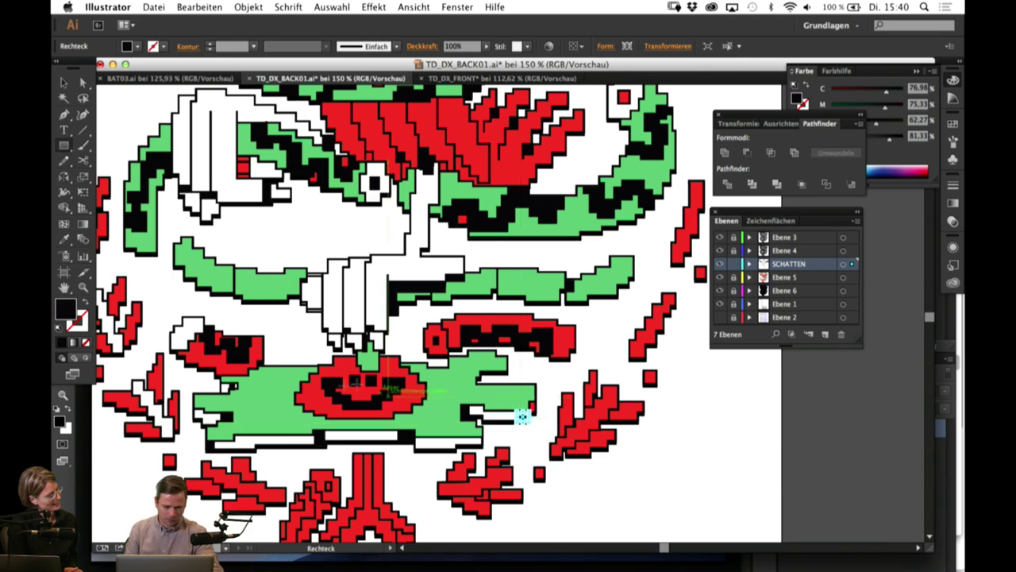
left_click_drag(228, 381, 238, 390)
left_click_drag(377, 401, 378, 398)
left_click_drag(232, 384, 239, 274)
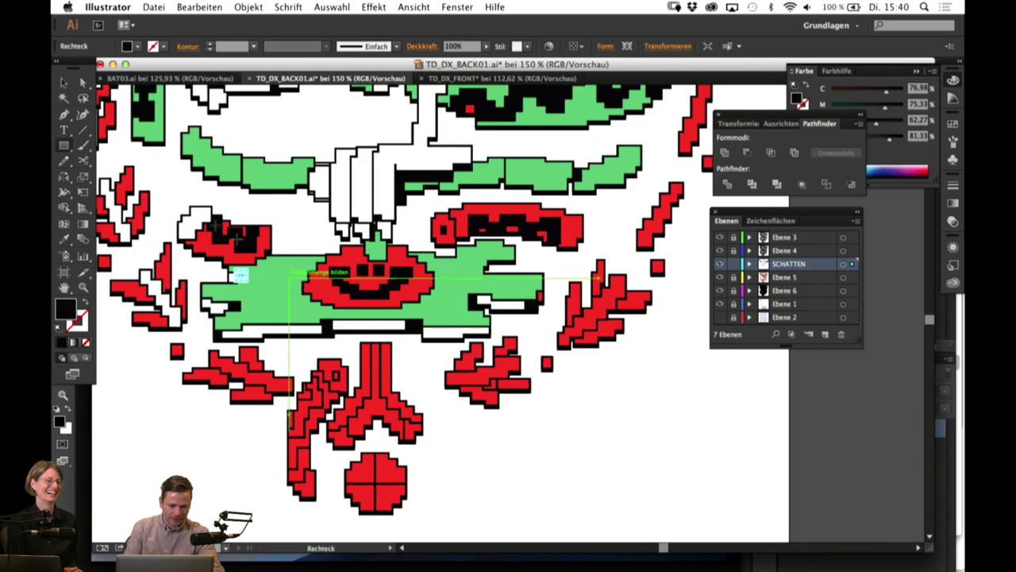
Step: Fill the body patches of the small red snake below the banner with the sampled black
key("a")
left_click(283, 465)
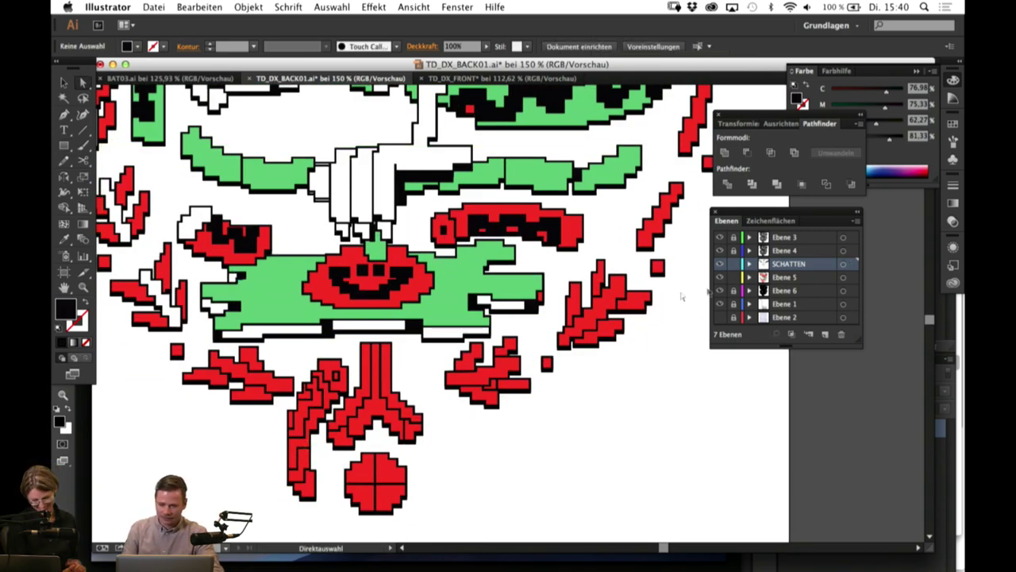
left_click(303, 422)
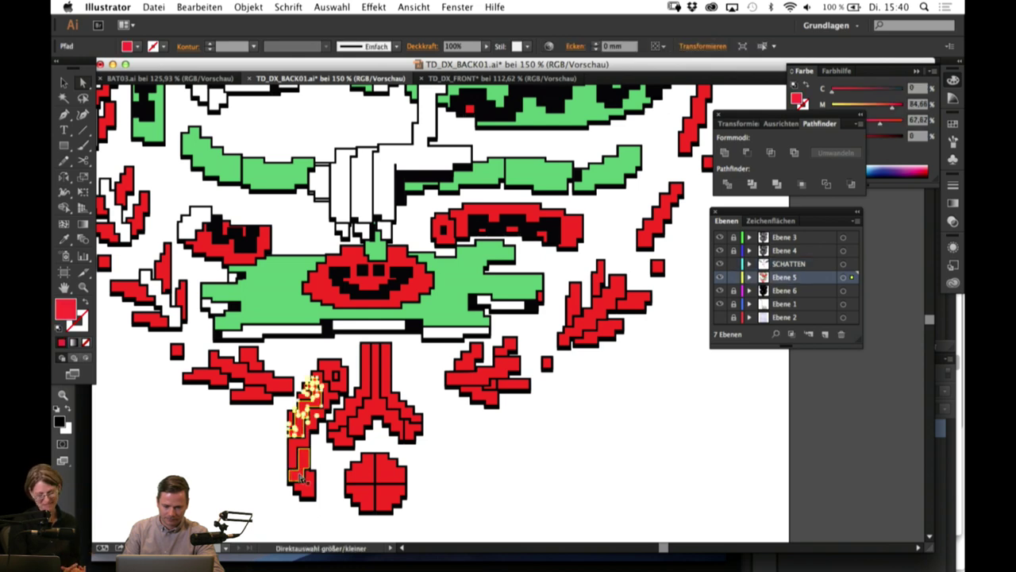
left_click(64, 241)
left_click(220, 229)
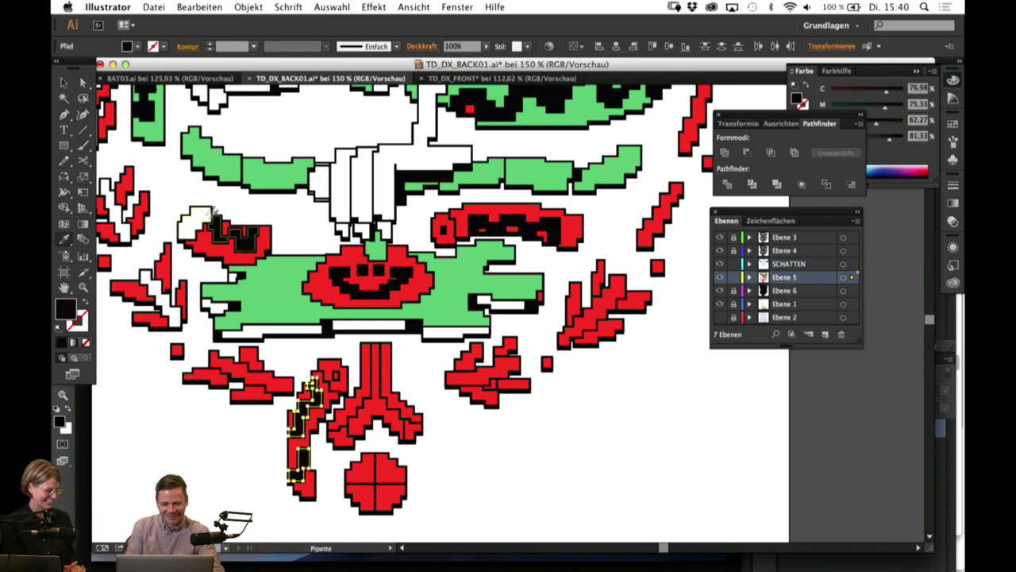
left_click(63, 83)
Step: Fill the head of the small snake below the banner with the white sampled from the artwork
scroll(220, 458, "right", 2)
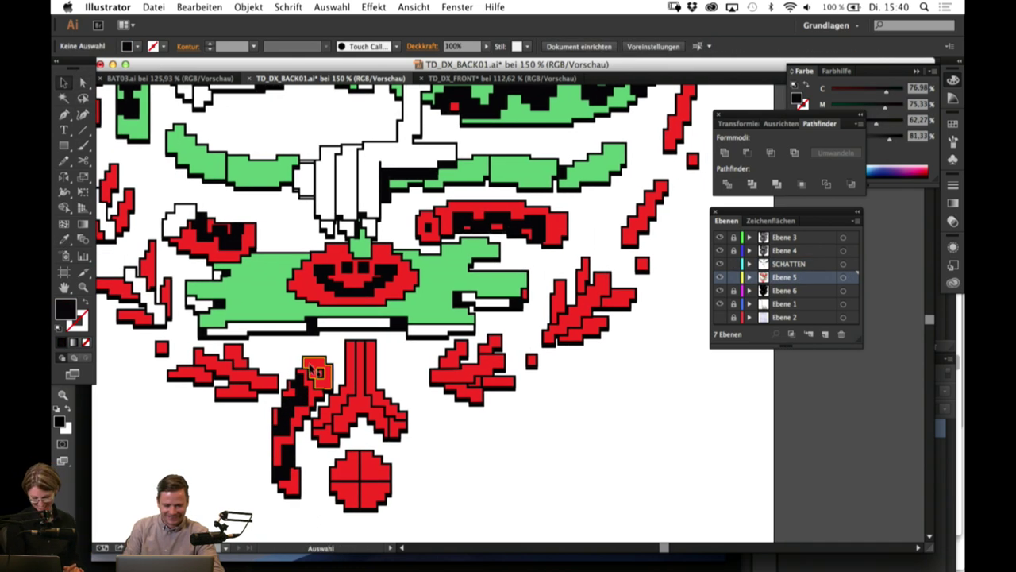
left_click(332, 373)
left_click(65, 241)
left_click(178, 225)
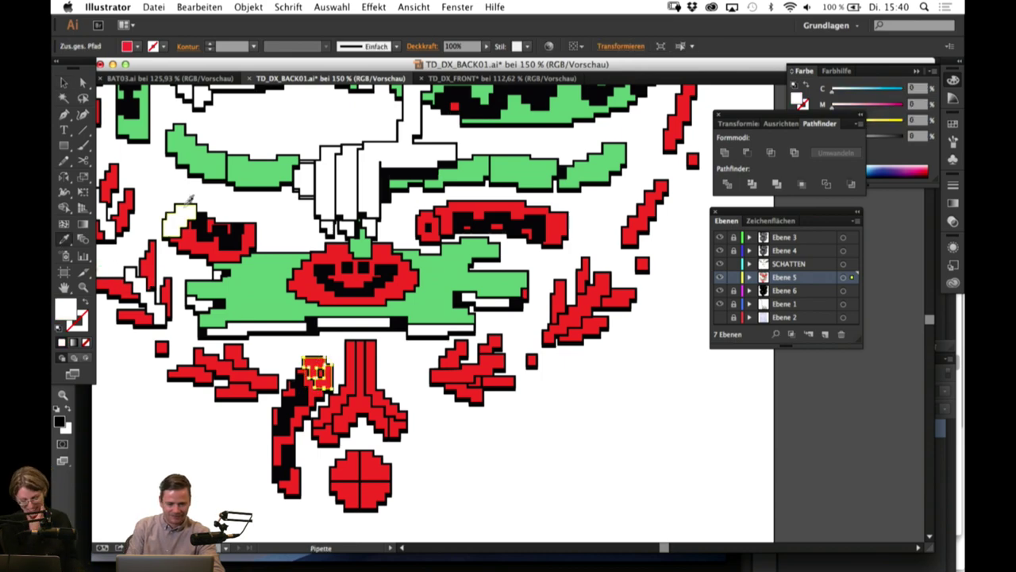
left_click(64, 83)
Step: Fill the middle strip of the two leaves below the banner and of the leaf to its right with the sampled white
scroll(156, 466, "up", 8)
scroll(156, 467, "left", 10)
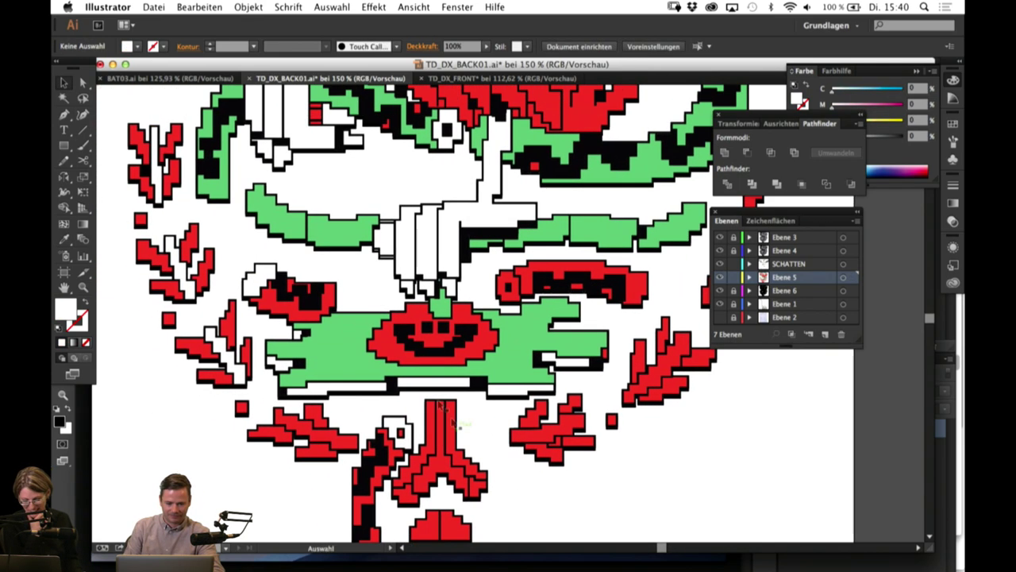
left_click(316, 433)
left_click(557, 435, "shift")
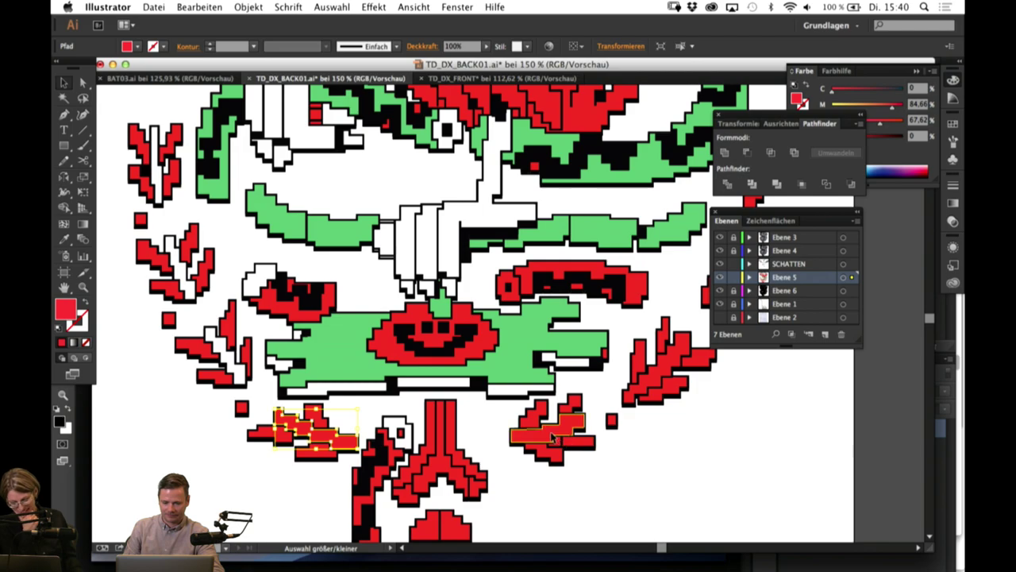
left_click(655, 373, "shift")
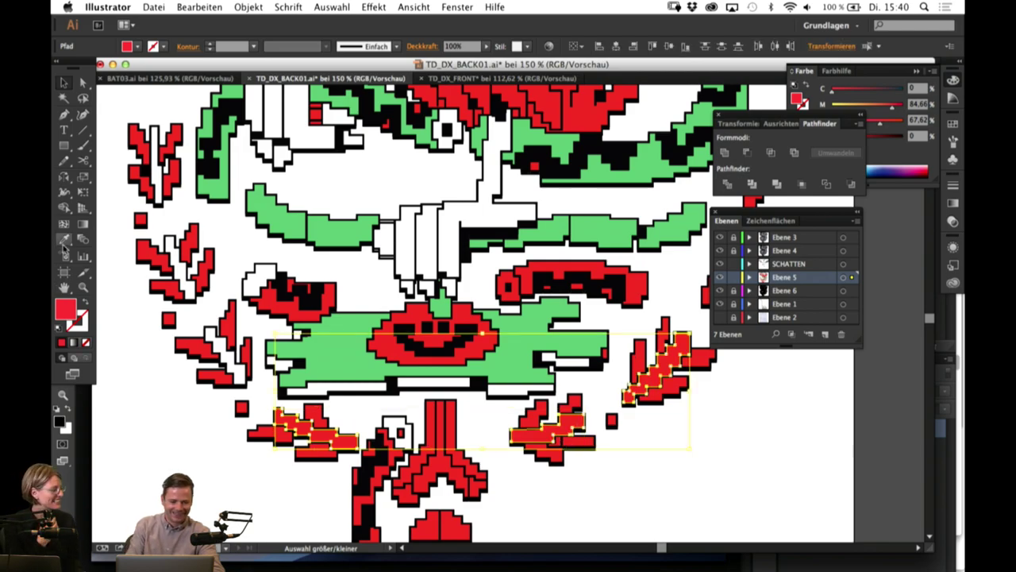
left_click(64, 245)
left_click(158, 173)
key("space")
left_click_drag(352, 155, 324, 341)
left_click_drag(328, 141, 297, 366)
left_click(65, 82)
key("space")
left_click(193, 395)
Step: Fill the red patches on the head and neck of the upper snake with the sampled black
key("space")
left_click_drag(509, 299, 456, 324)
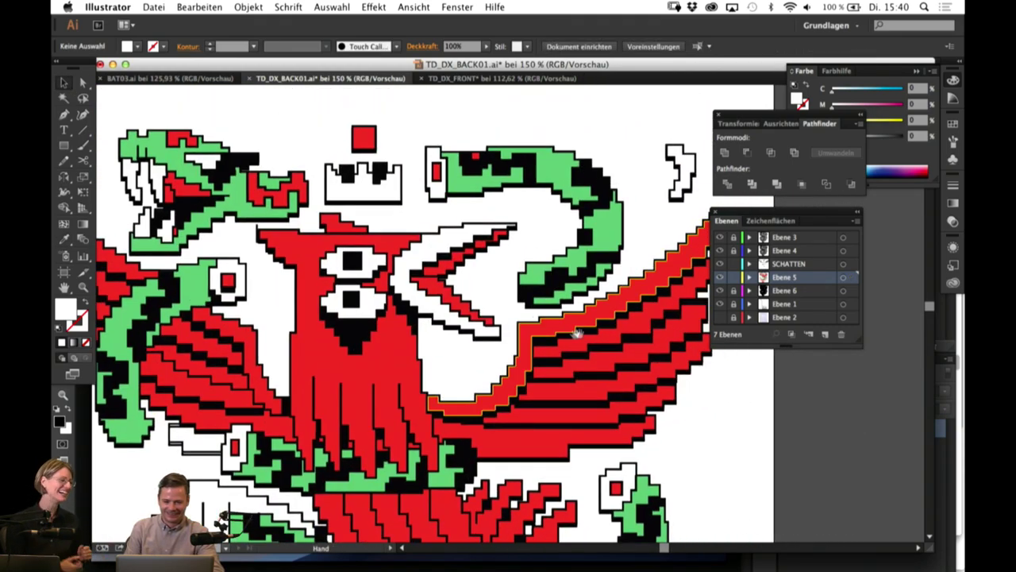
left_click_drag(578, 333, 534, 308)
left_click(430, 128)
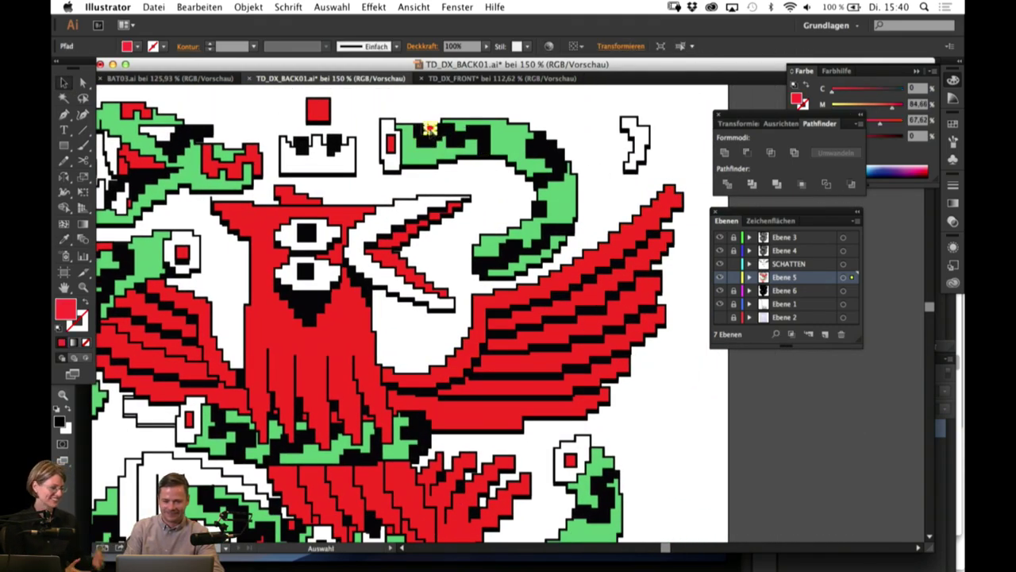
left_click(234, 105)
key("space")
left_click_drag(256, 116, 289, 117)
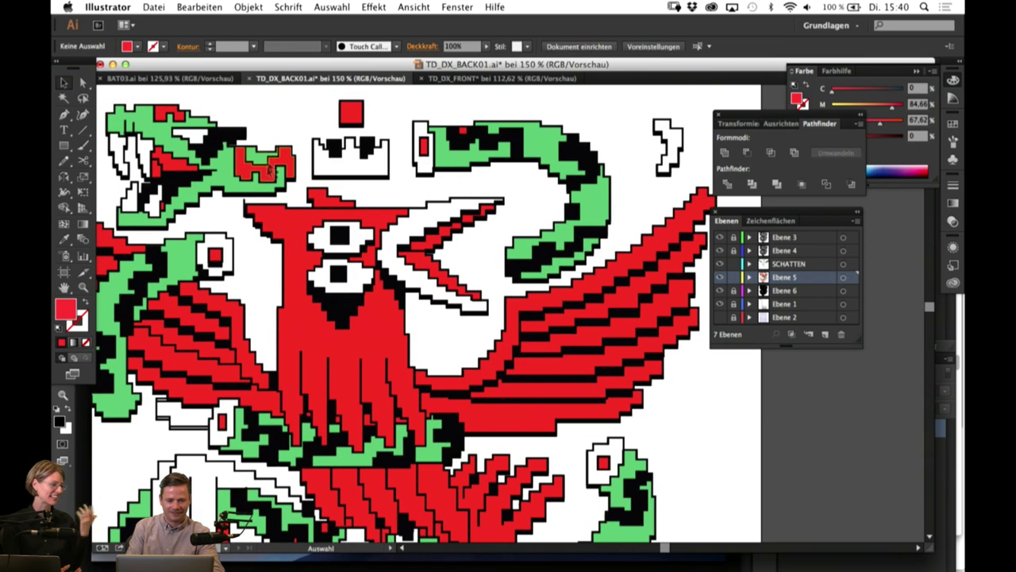
left_click(269, 170)
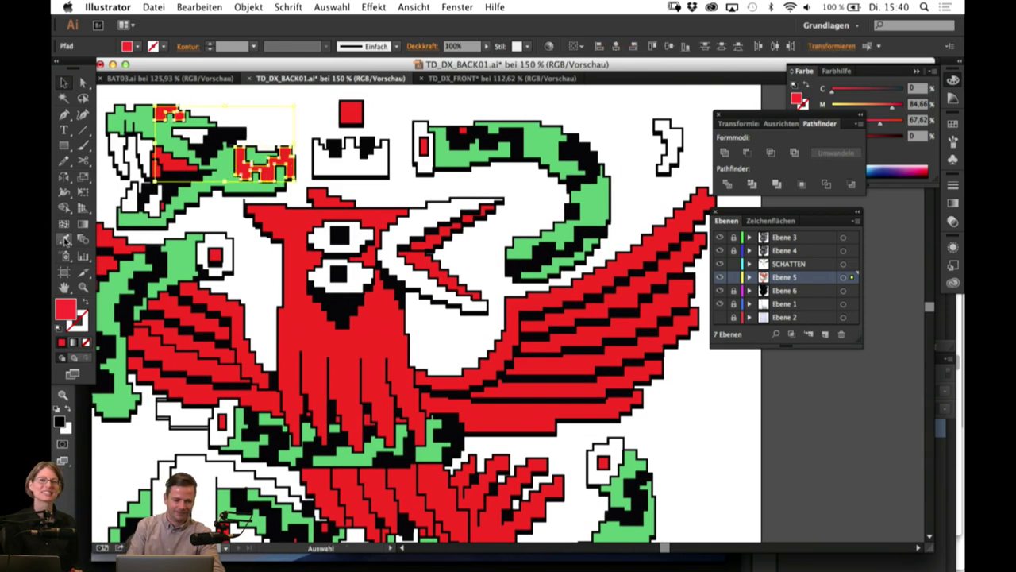
left_click(66, 240)
left_click(141, 290)
left_click(64, 84)
left_click(285, 120)
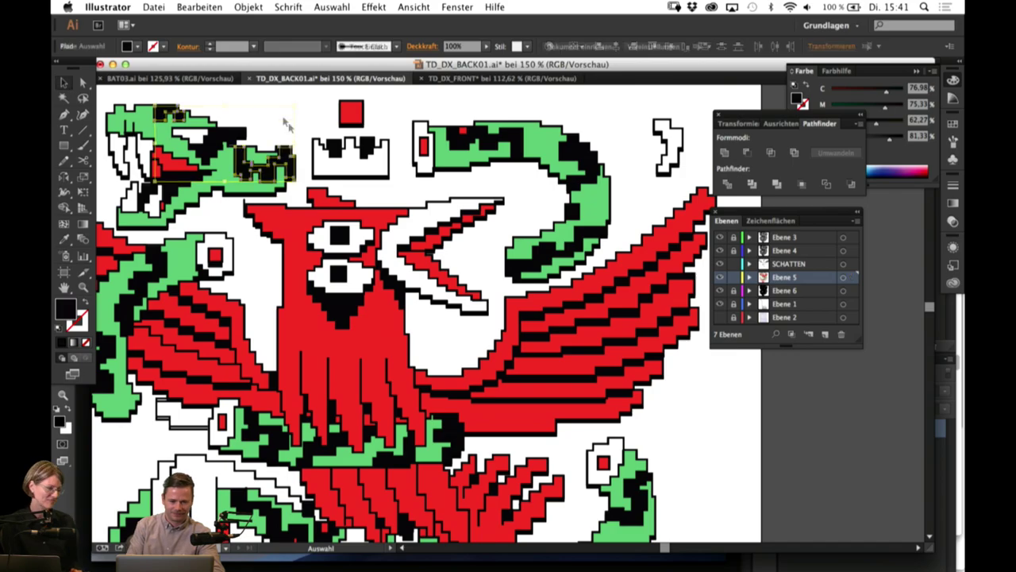
Step: Fill the three leftover red squares on the snake around the lower leg with the sampled green
key("space")
left_click_drag(416, 345, 522, 375)
left_click_drag(461, 390, 425, 245)
left_click_drag(645, 453, 555, 319)
left_click(420, 336)
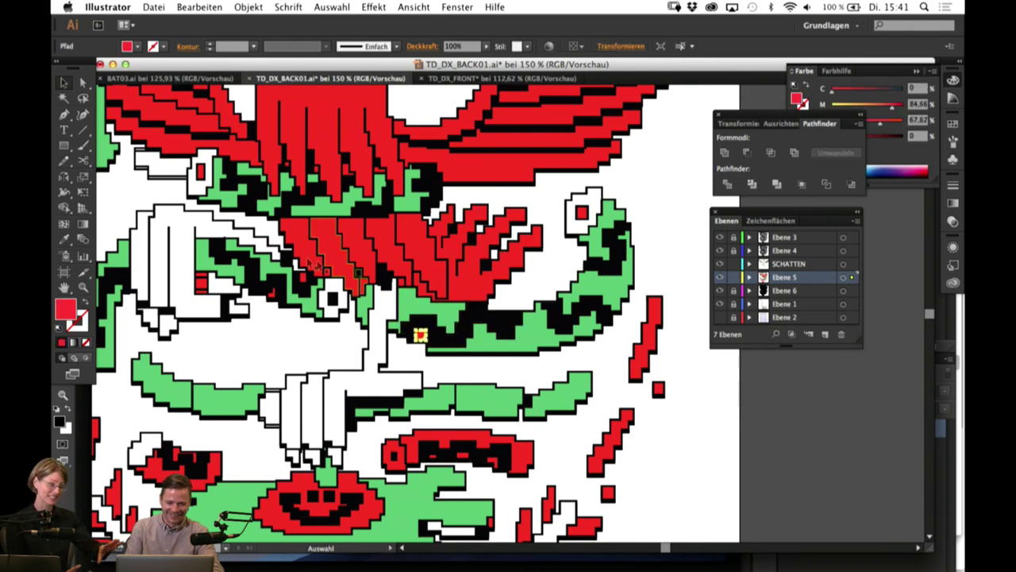
left_click(271, 292, "shift")
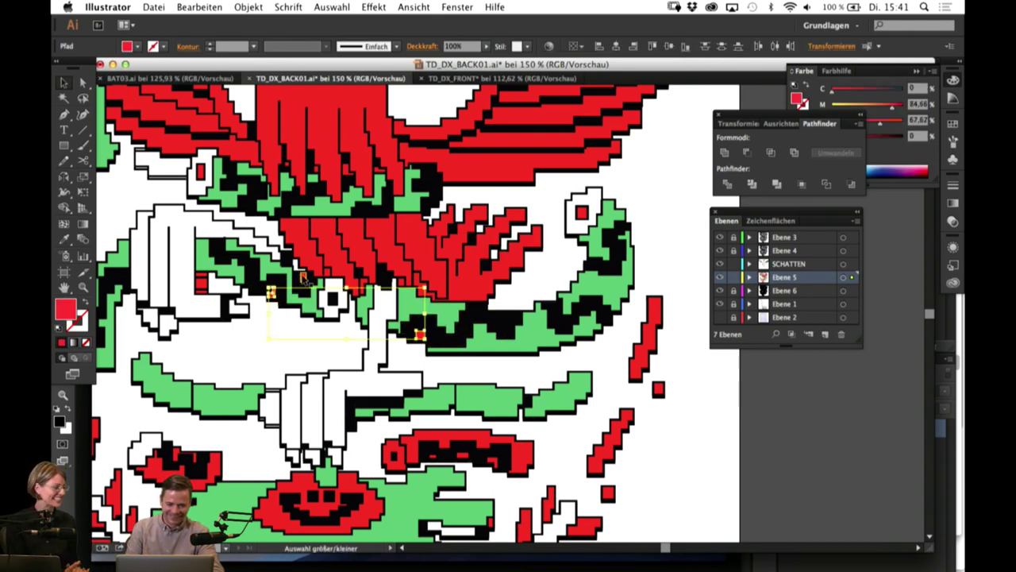
left_click(303, 278, "shift")
key("i")
left_click(185, 389)
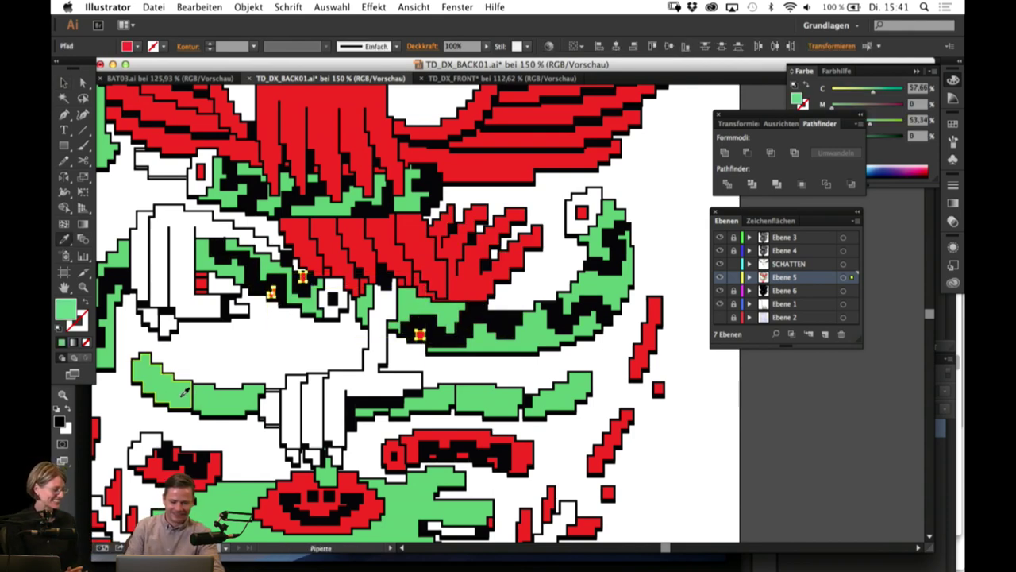
scroll(185, 389, "up", 5)
scroll(185, 389, "left", 4)
key("v")
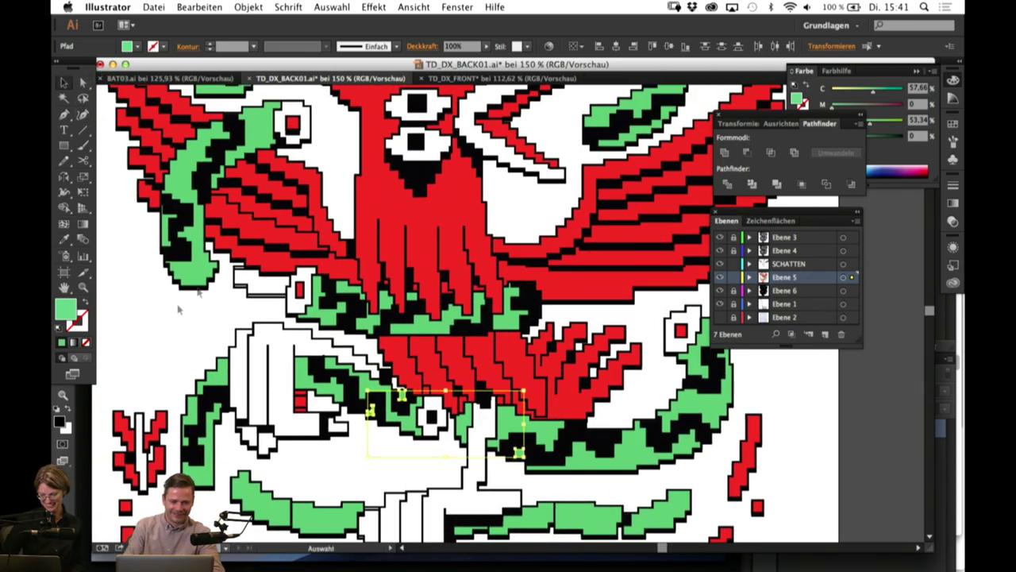
left_click_drag(280, 116, 266, 264)
left_click(312, 295)
left_click_drag(509, 349, 421, 290)
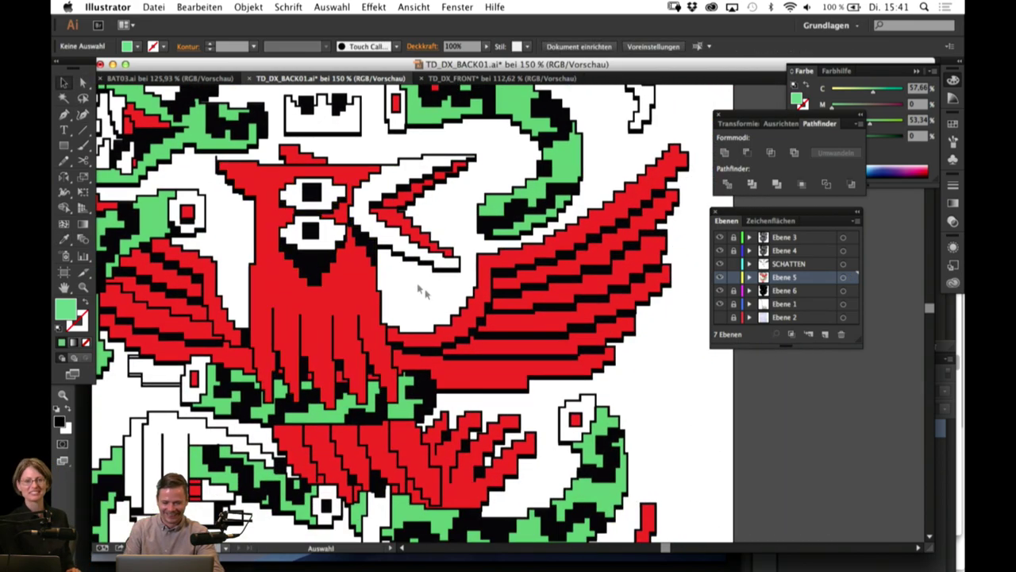
Step: Fill the four-part ball at the lower end of the illustration with the green sampled from the banner
scroll(420, 292, "down", 10)
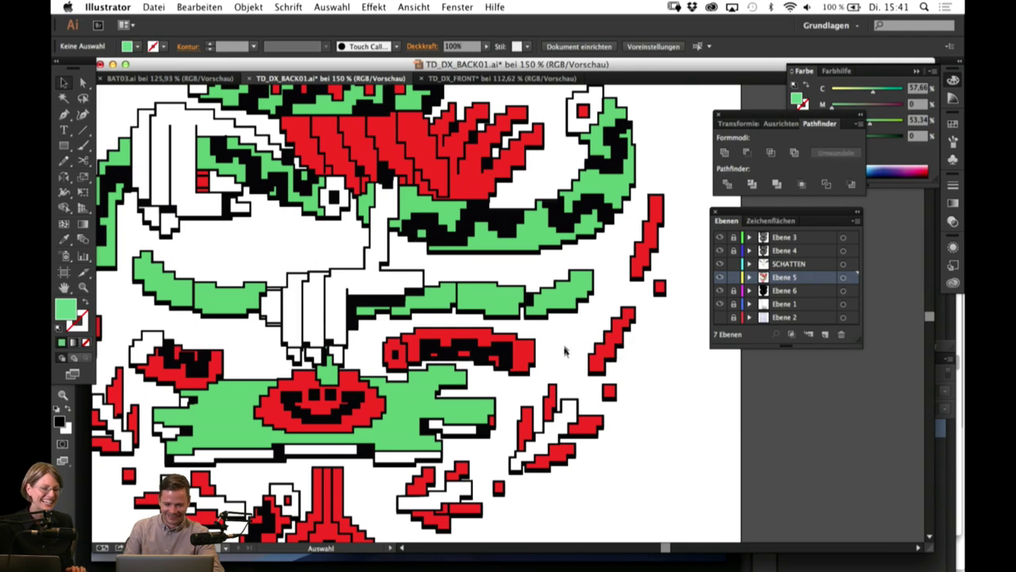
scroll(566, 350, "down", 3)
scroll(565, 351, "left", 1)
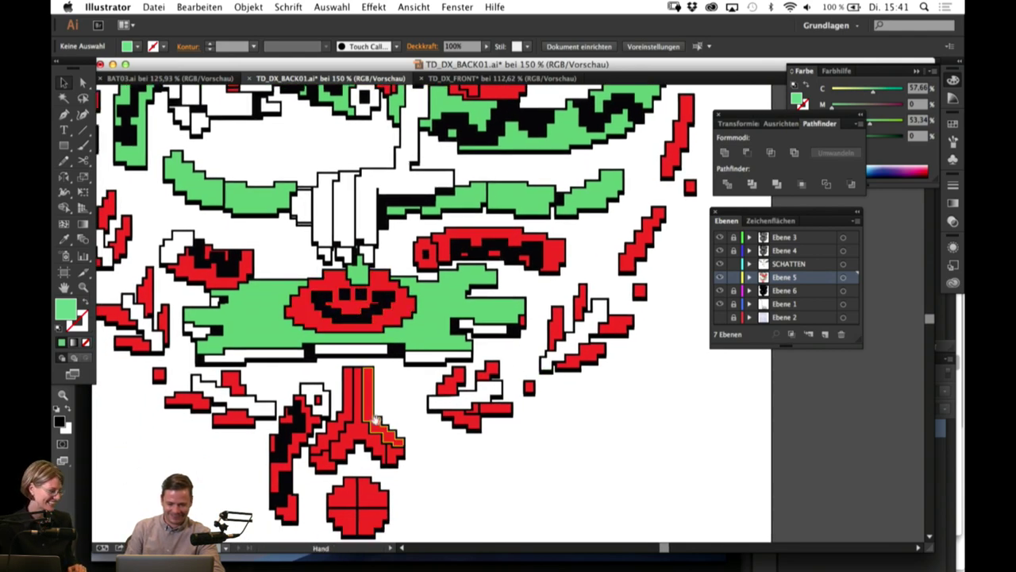
scroll(376, 418, "down", 3)
left_click(379, 409)
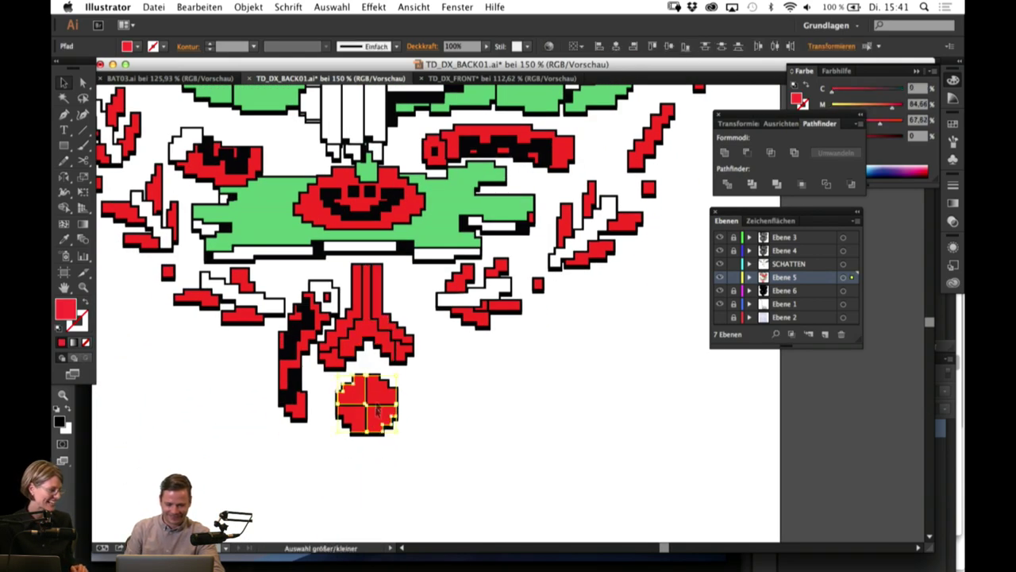
left_click(63, 238)
left_click(314, 249)
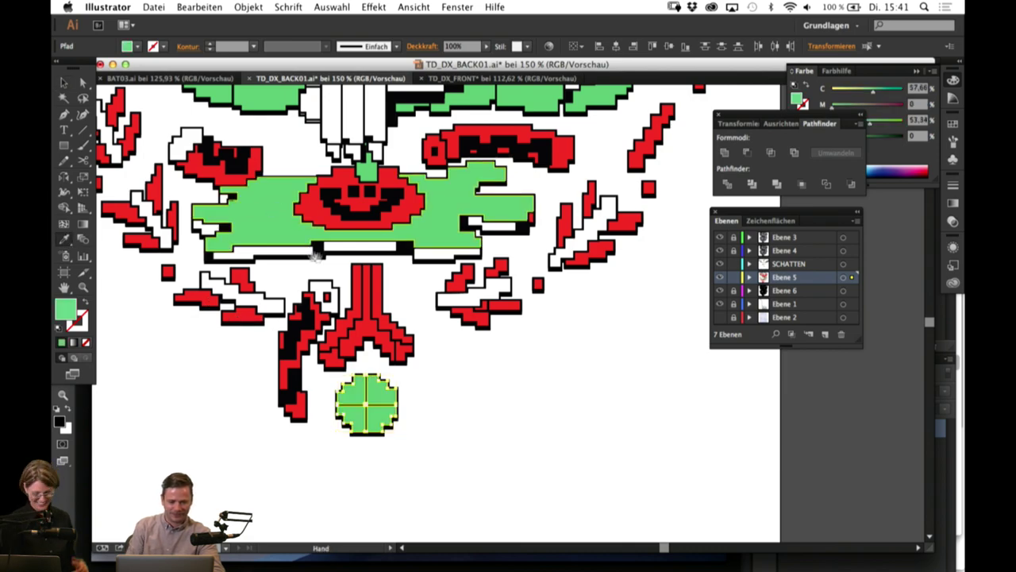
left_click_drag(316, 257, 336, 307)
left_click(63, 83)
left_click(216, 456)
Step: Fill the middle strip of the forked stem above the ball with the green sampled from the banner
left_click_drag(332, 365, 432, 431)
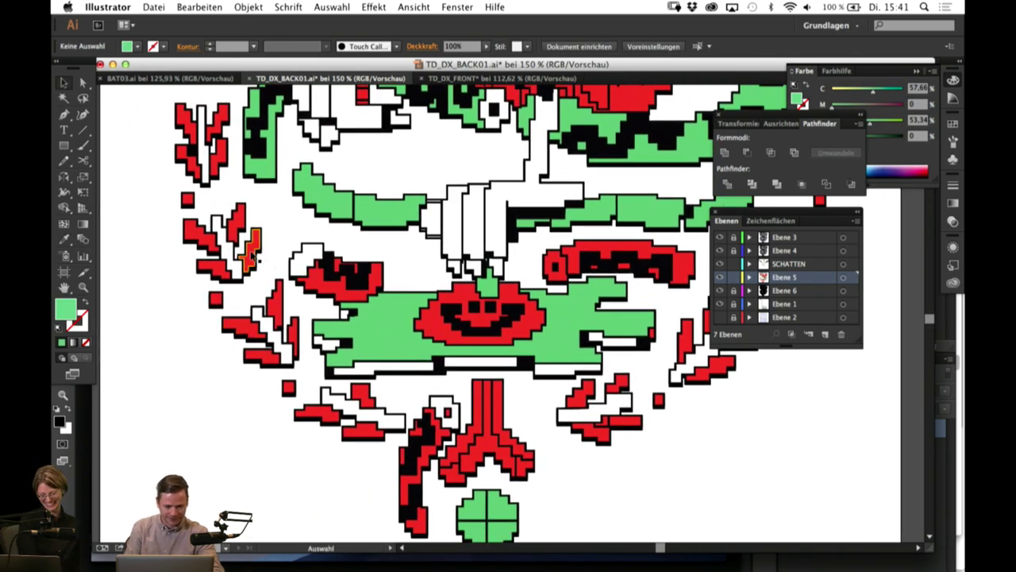
left_click_drag(381, 395, 288, 316)
left_click(385, 370)
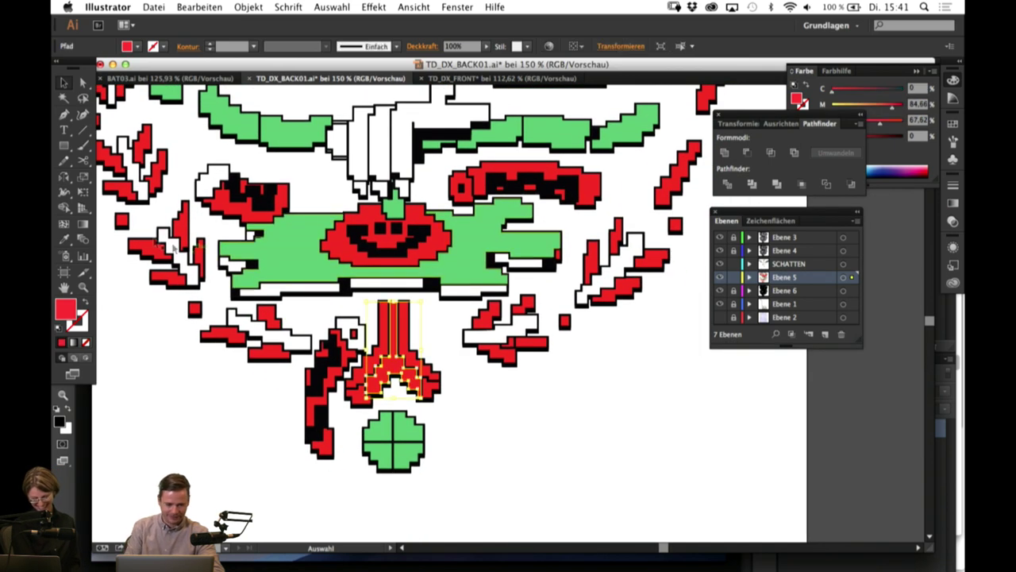
key("i")
left_click(289, 243)
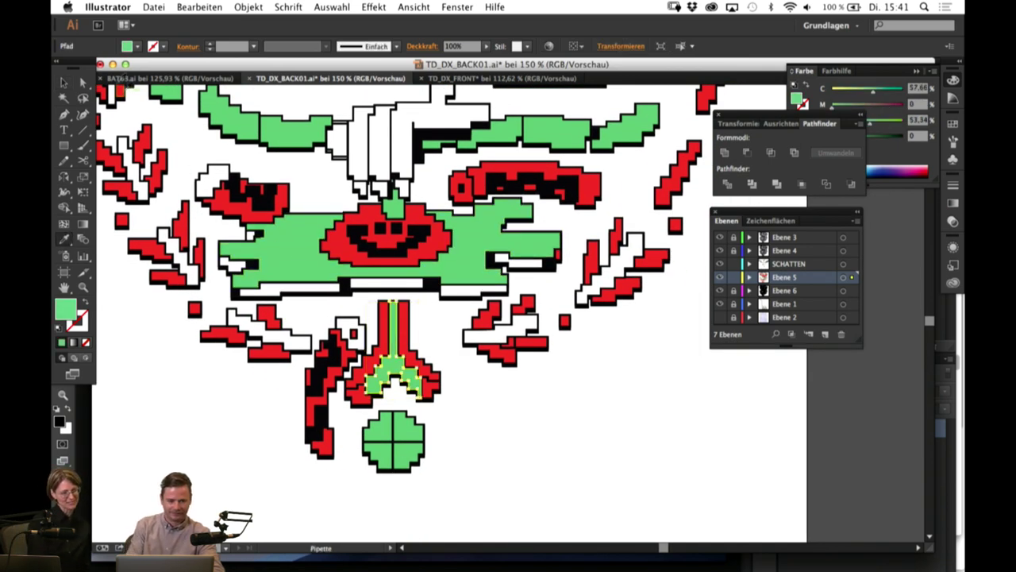
left_click(64, 82)
Step: Examine the whole illustration, compare it with the sketch on layer Ebene 2, and look at BAT03.ai for reference
left_click(226, 548)
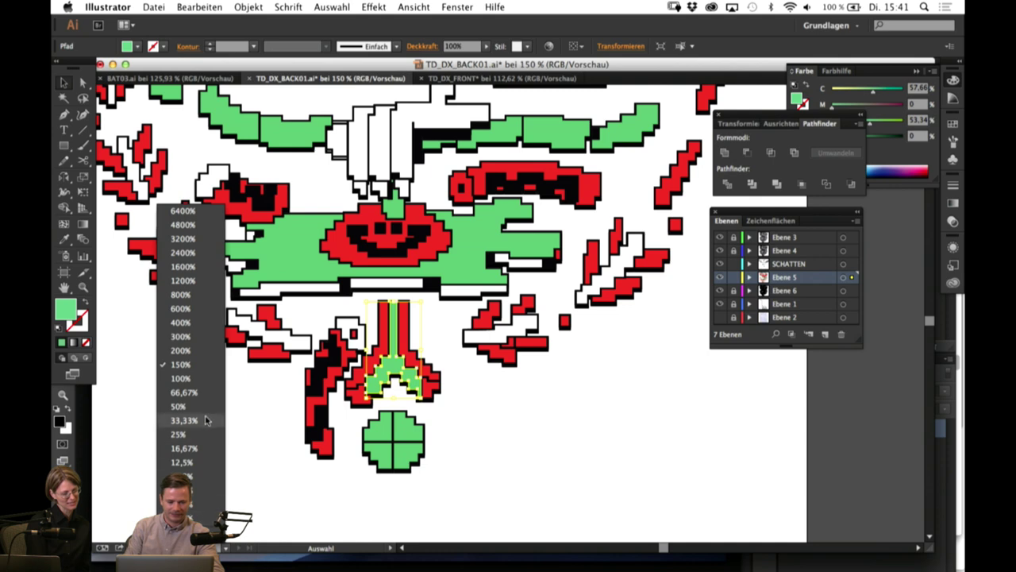
left_click(204, 420)
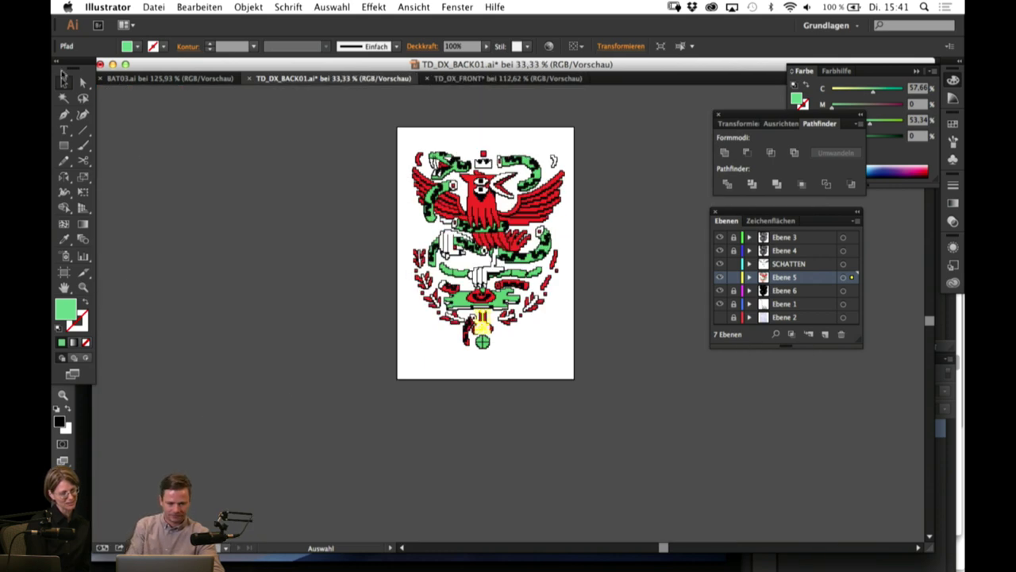
left_click(199, 221)
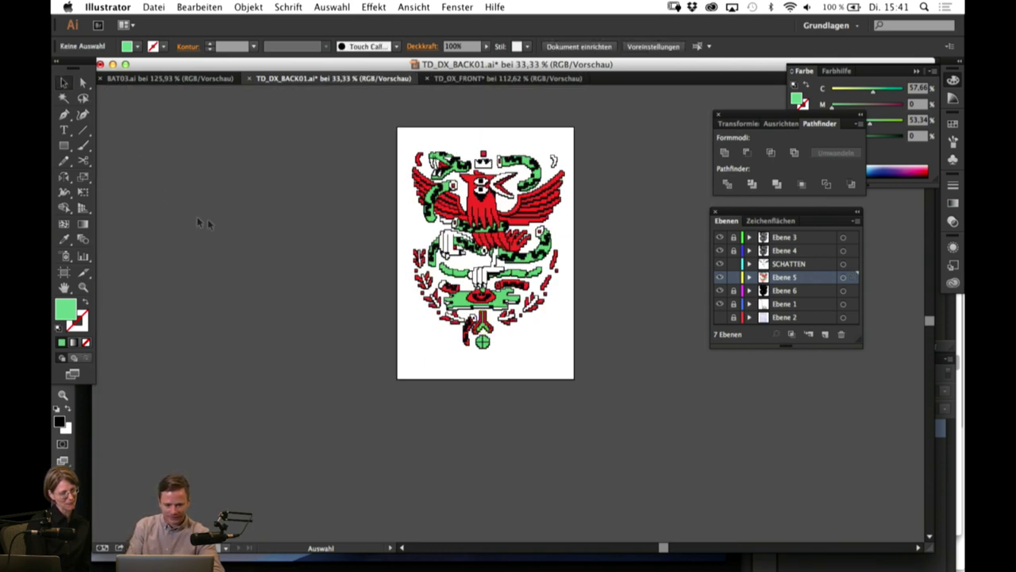
left_click(81, 287)
left_click(552, 229)
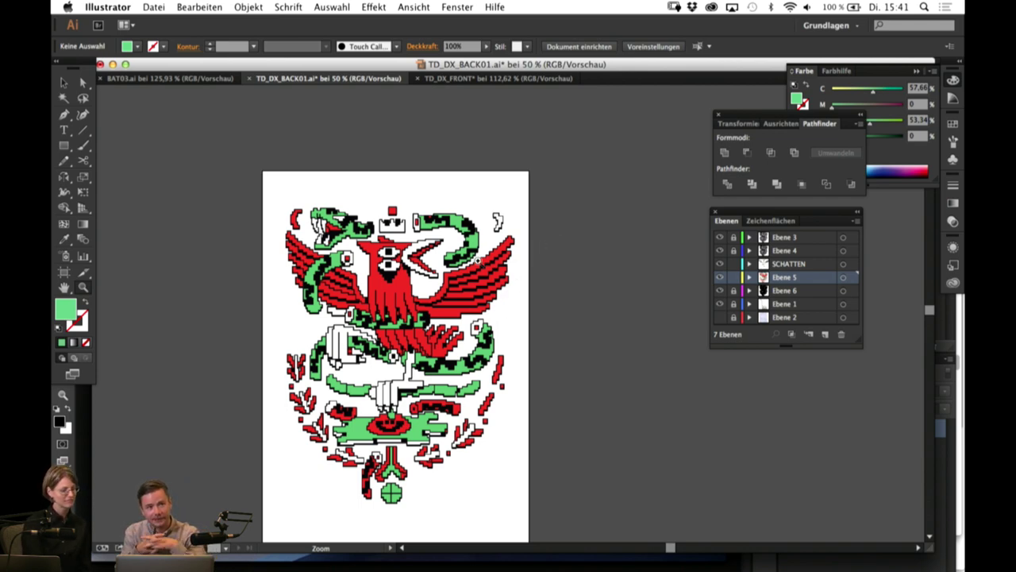
left_click(720, 318)
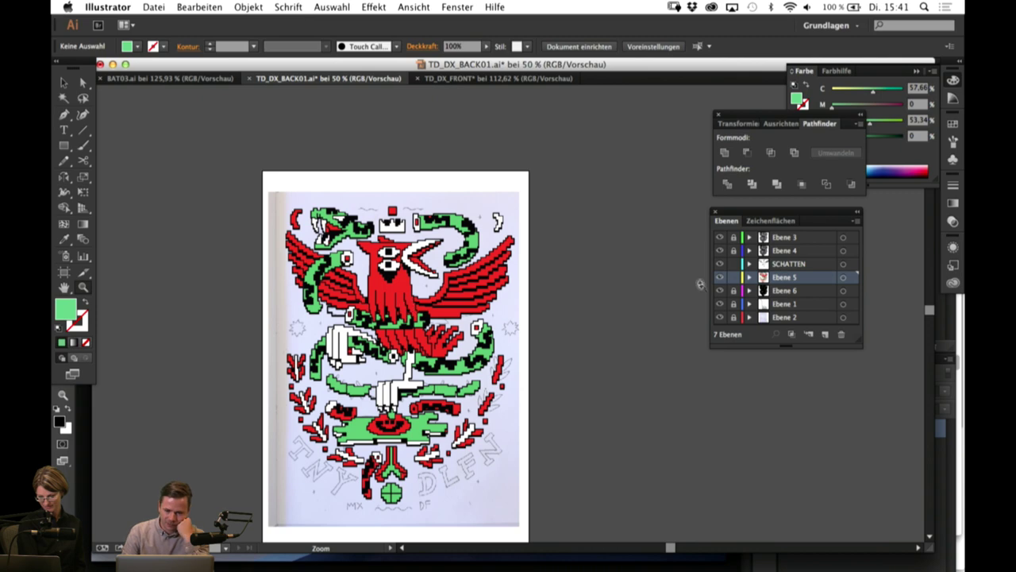
left_click(720, 317)
left_click(141, 80)
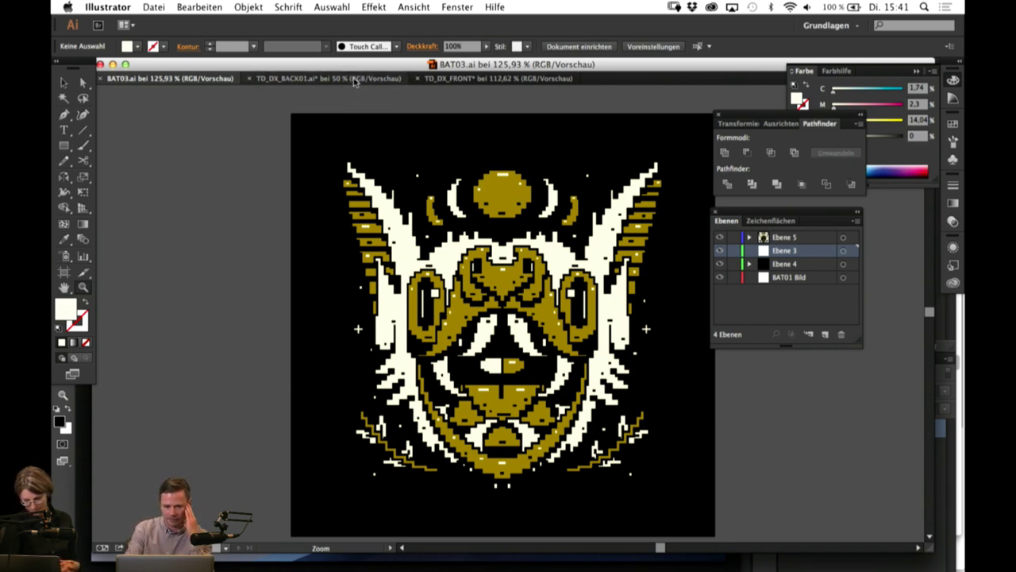
left_click(355, 79)
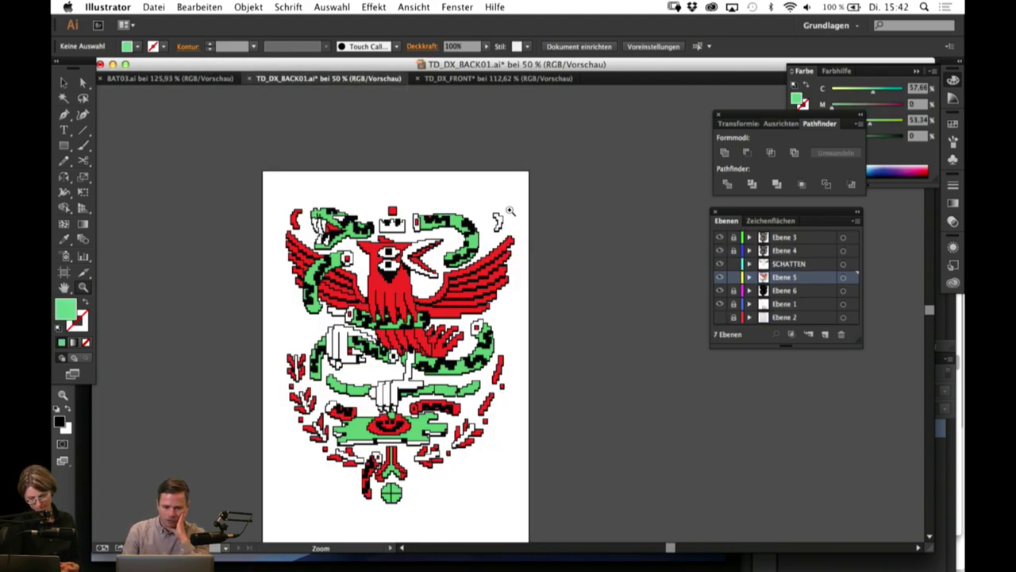
Step: Inspect the bird and snake coloring up close at 150%, and review the complete artboard at 50%
left_click(468, 337)
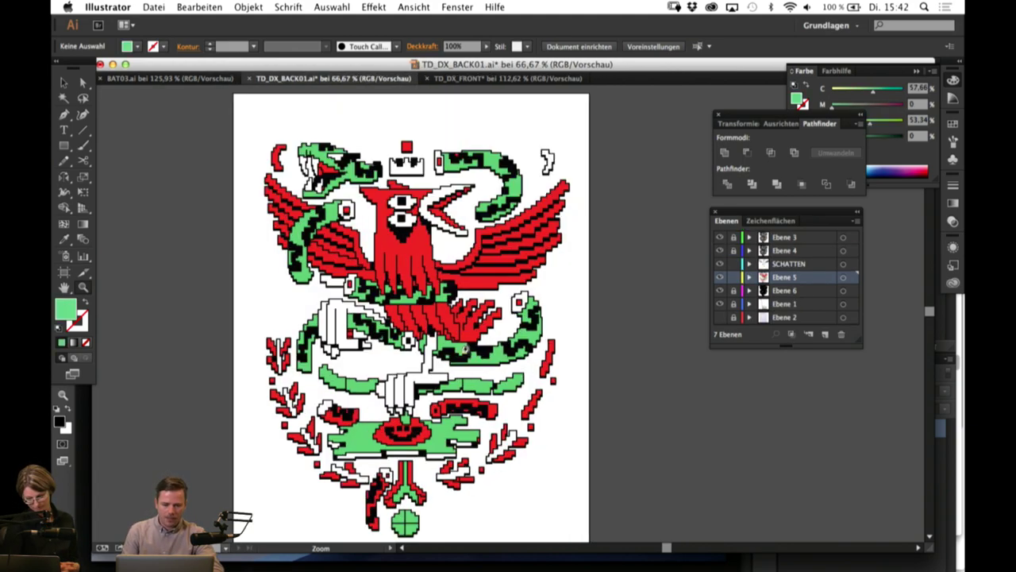
left_click(500, 310)
left_click(498, 333)
left_click(62, 83)
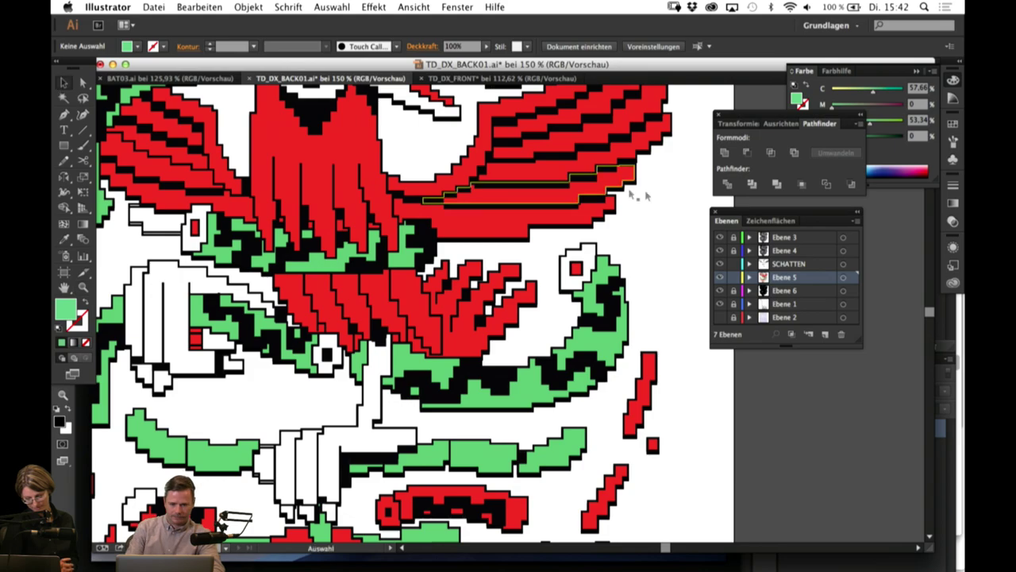
scroll(635, 190, "up", 10)
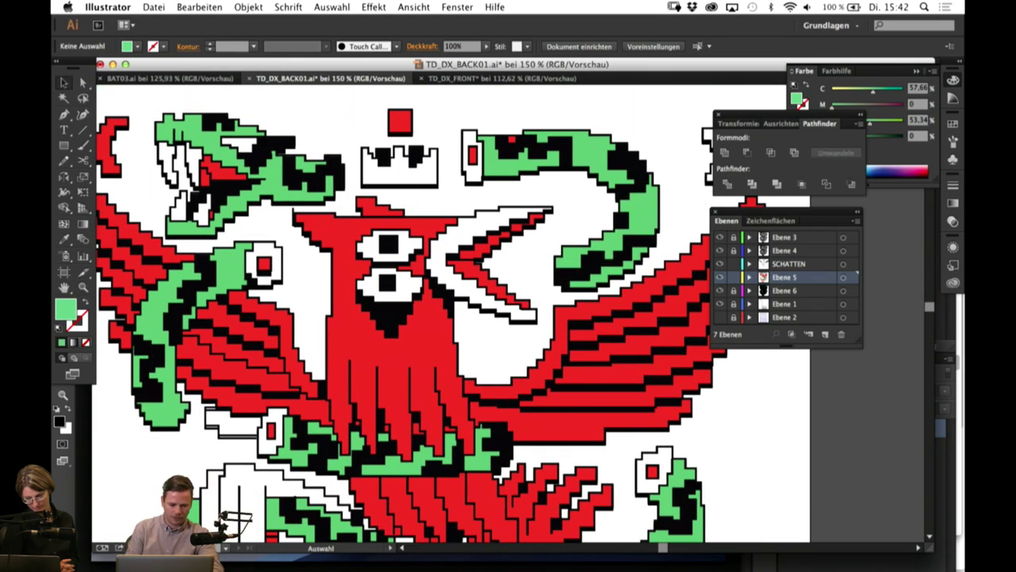
left_click(225, 548)
left_click(181, 407)
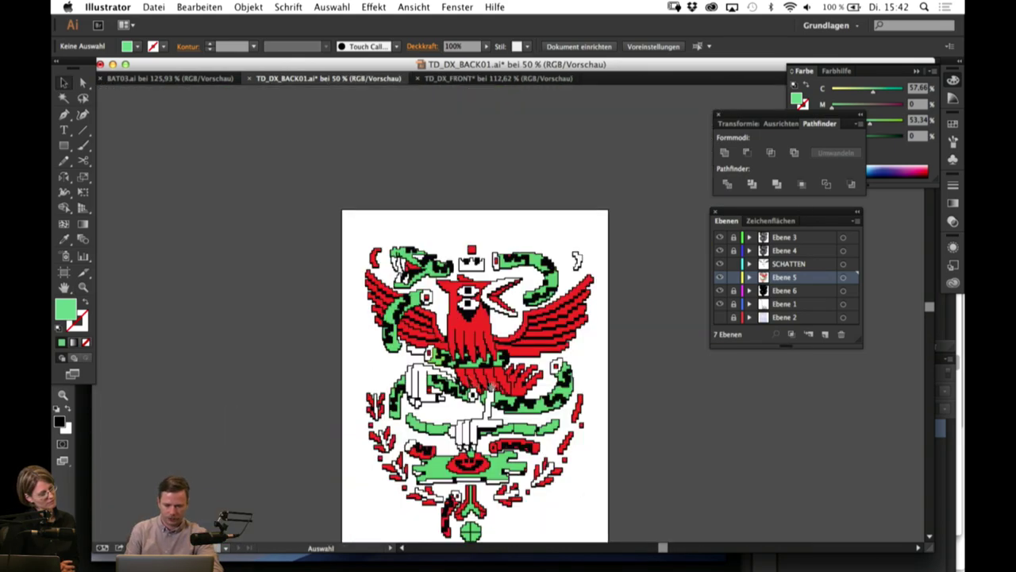
left_click_drag(491, 387, 460, 341)
left_click_drag(506, 421, 498, 401)
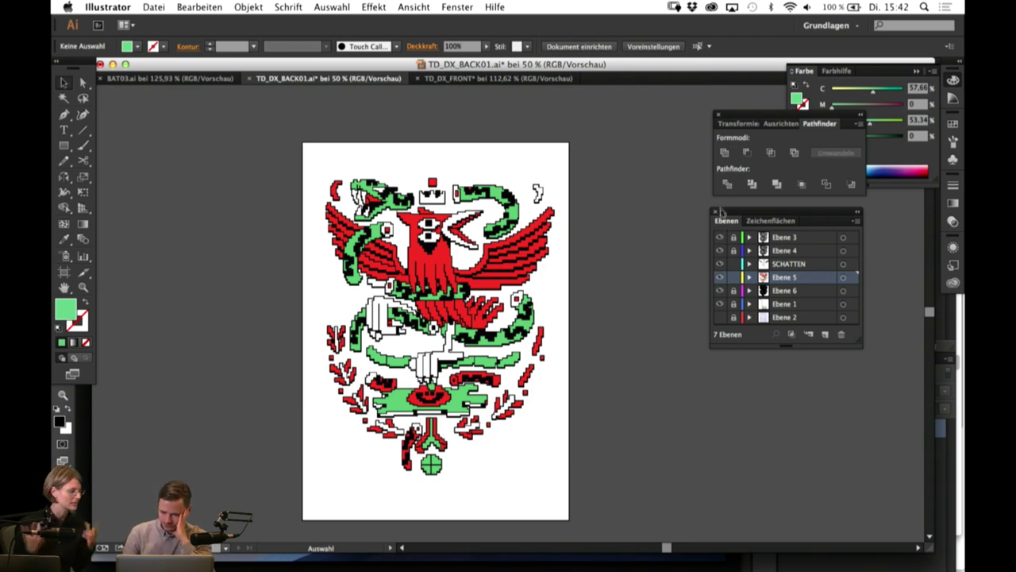
Step: Hide and show the color layer Ebene 5 and the black layer Ebene 6 to check what each contributes
left_click(720, 278)
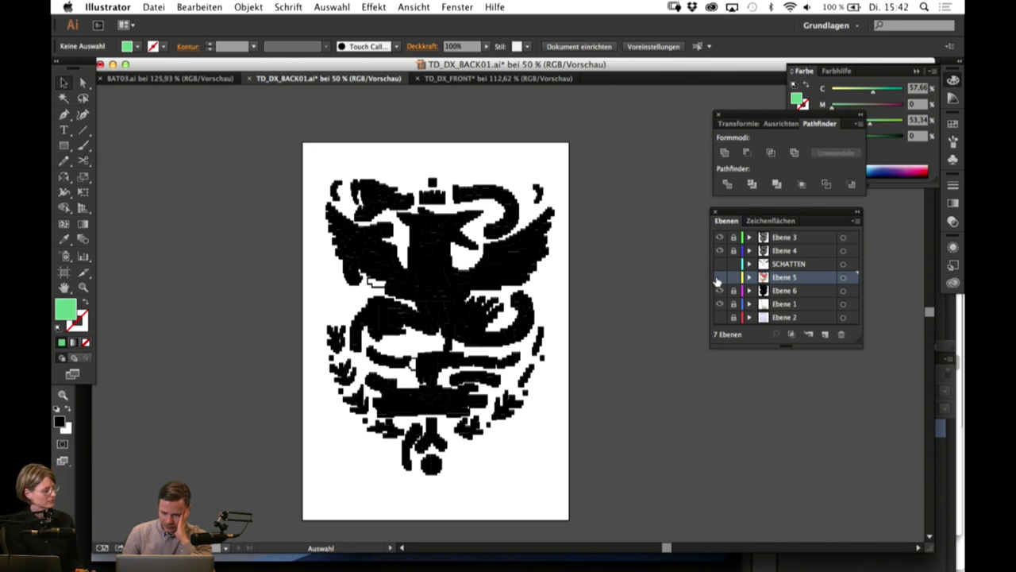
left_click(721, 277)
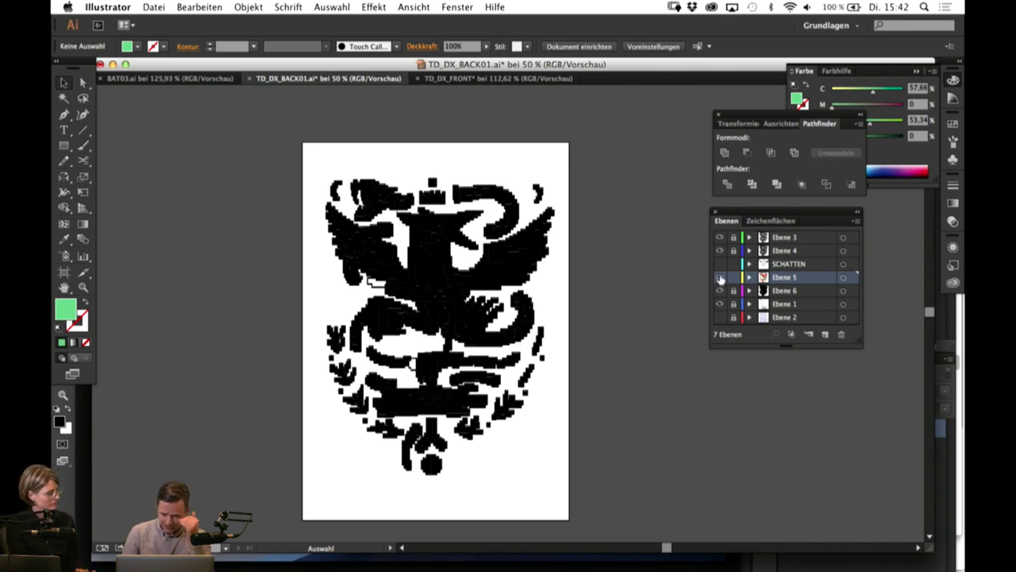
left_click(82, 288)
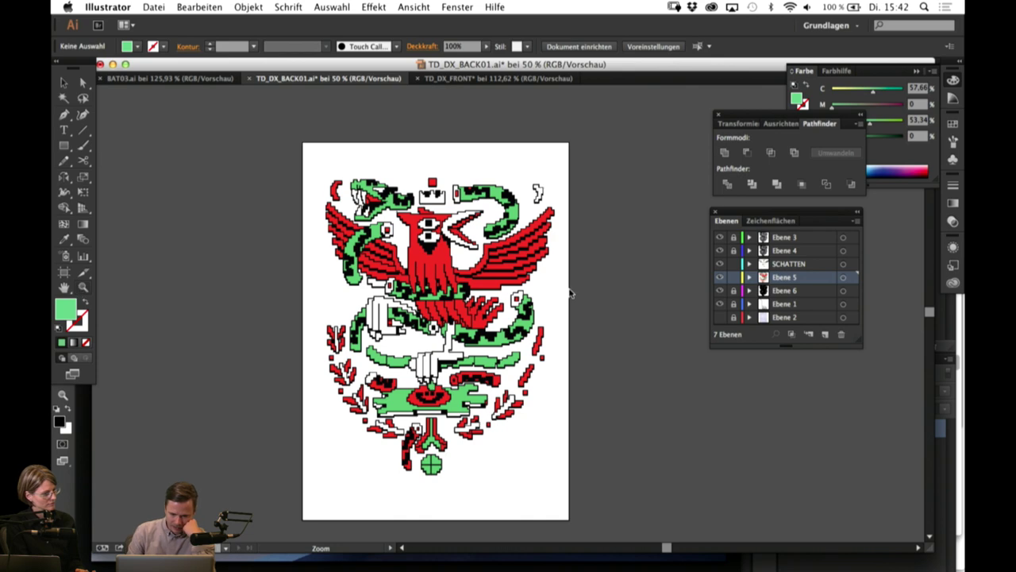
left_click(548, 290)
left_click(514, 285)
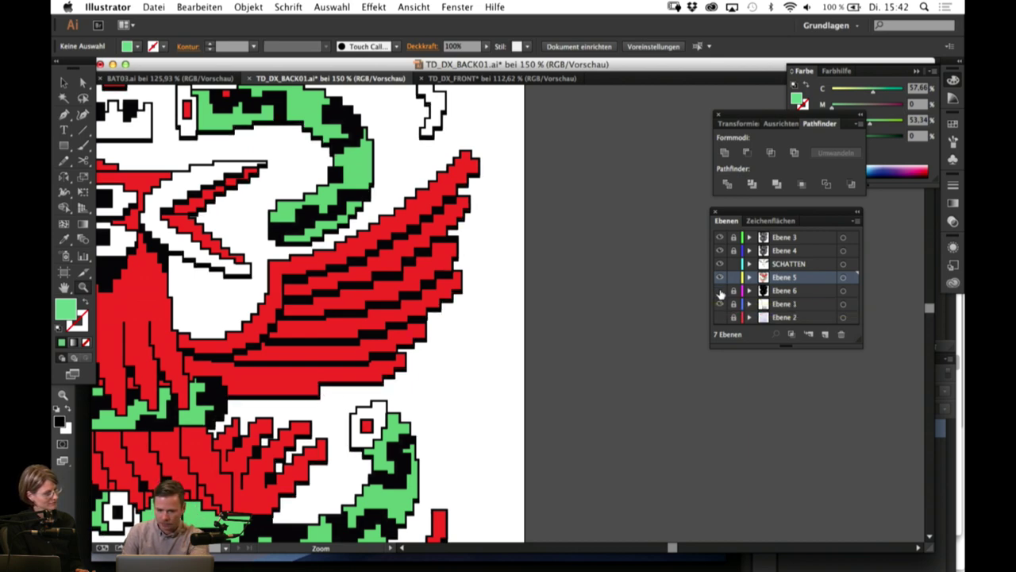
left_click(720, 292)
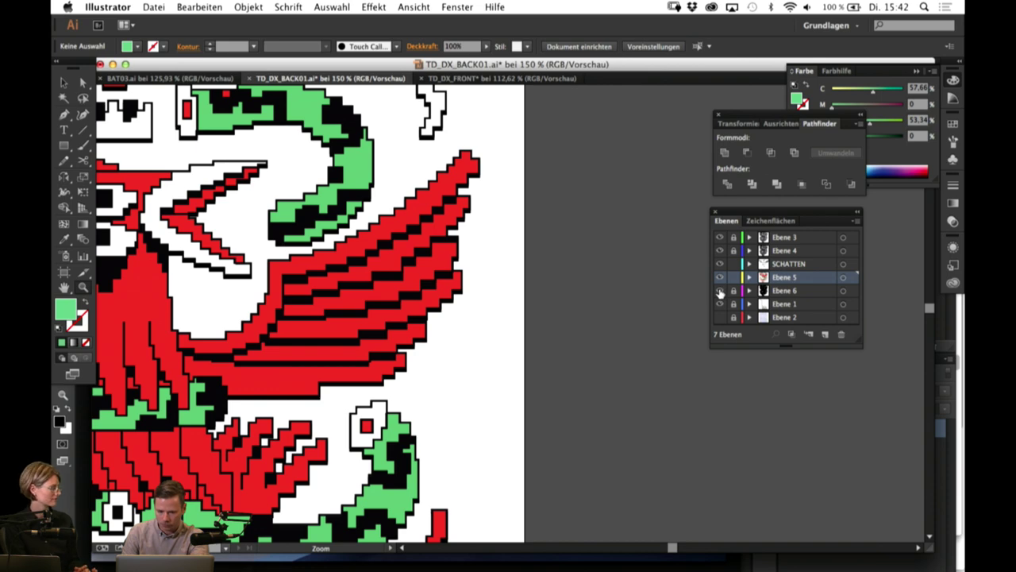
left_click(720, 292)
left_click(720, 293)
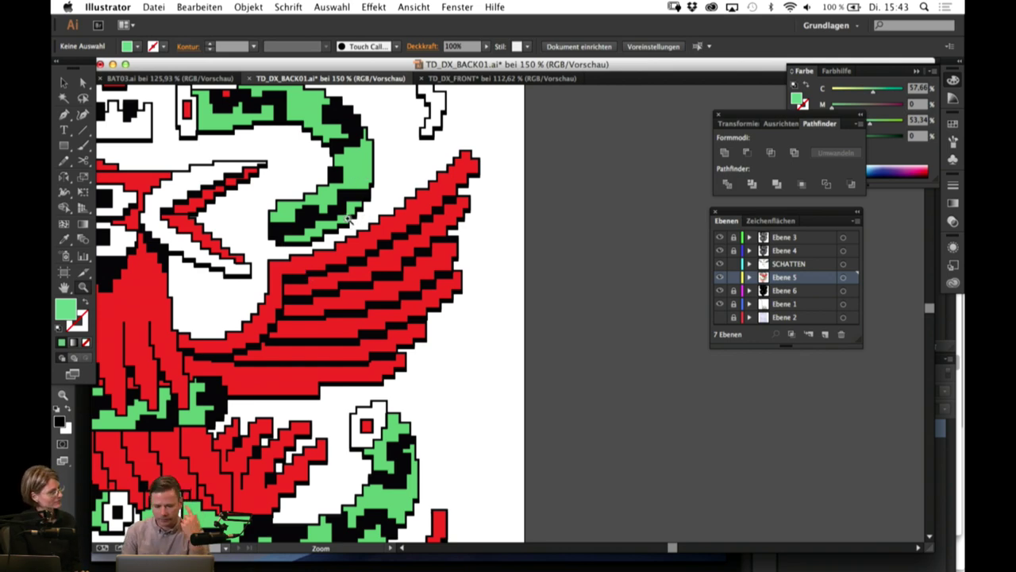
Step: Sample the black from the artwork and draw a small black square on the green snake beside its cut end below the wing
left_click(64, 81)
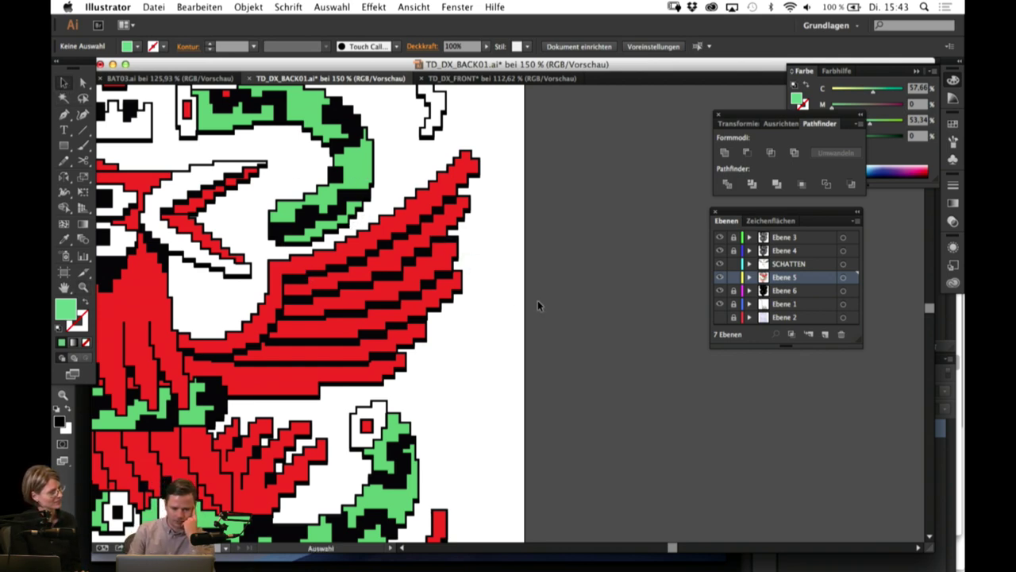
scroll(467, 427, "down", 5)
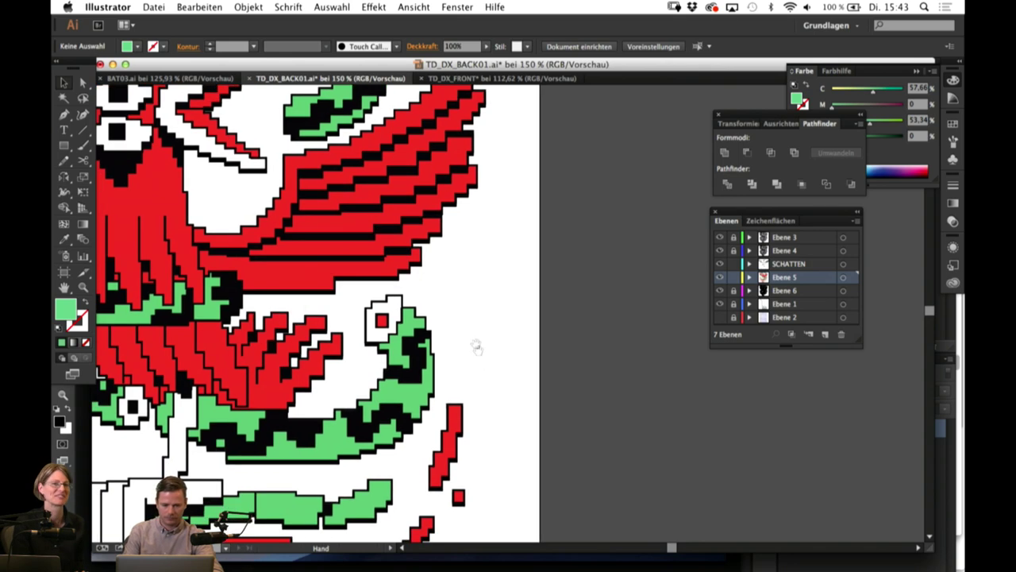
left_click(64, 240)
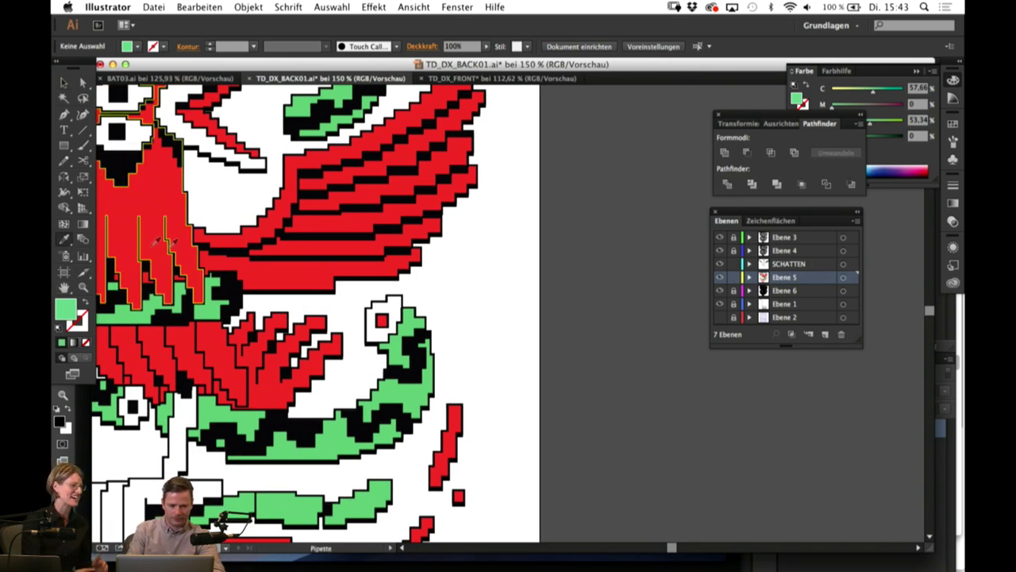
left_click(230, 289)
left_click(65, 146)
key("m")
left_click_drag(446, 330, 389, 331)
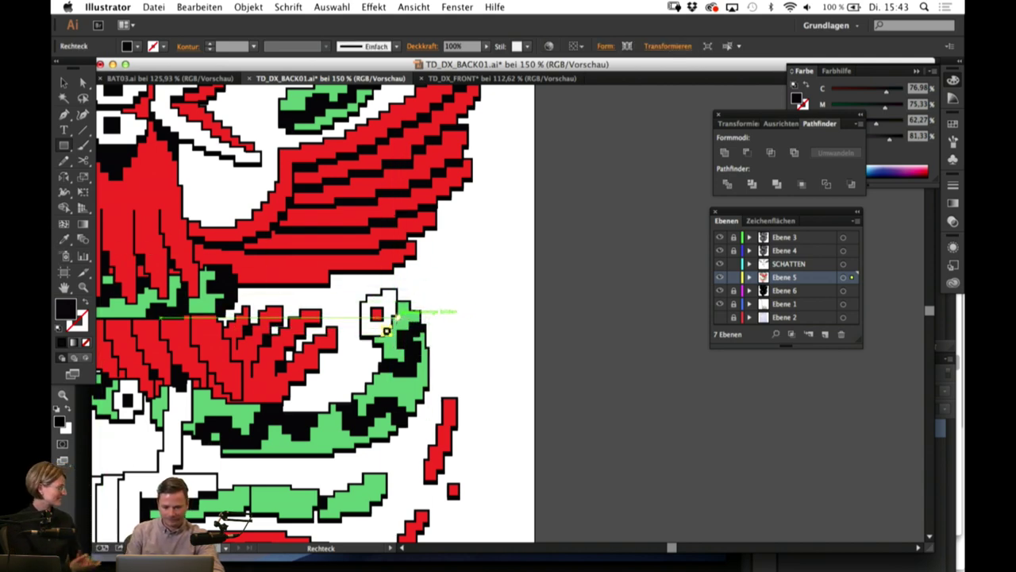
Step: Draw a small black rectangle at the upper end of the bird's leg, just below the red tail feathers
scroll(489, 342, "down", 3)
scroll(490, 342, "left", 2)
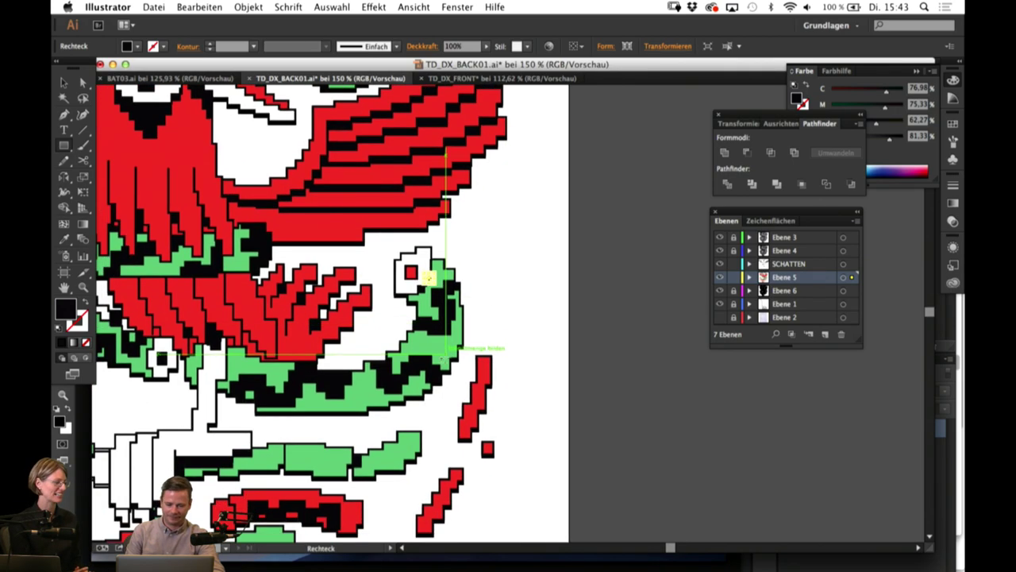
scroll(490, 322, "left", 10)
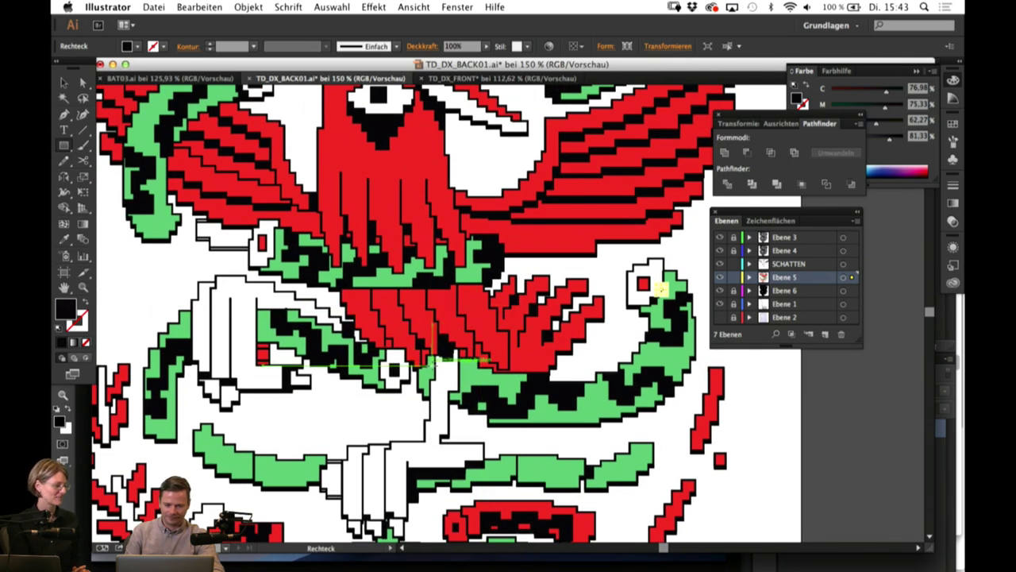
left_click_drag(434, 356, 462, 362)
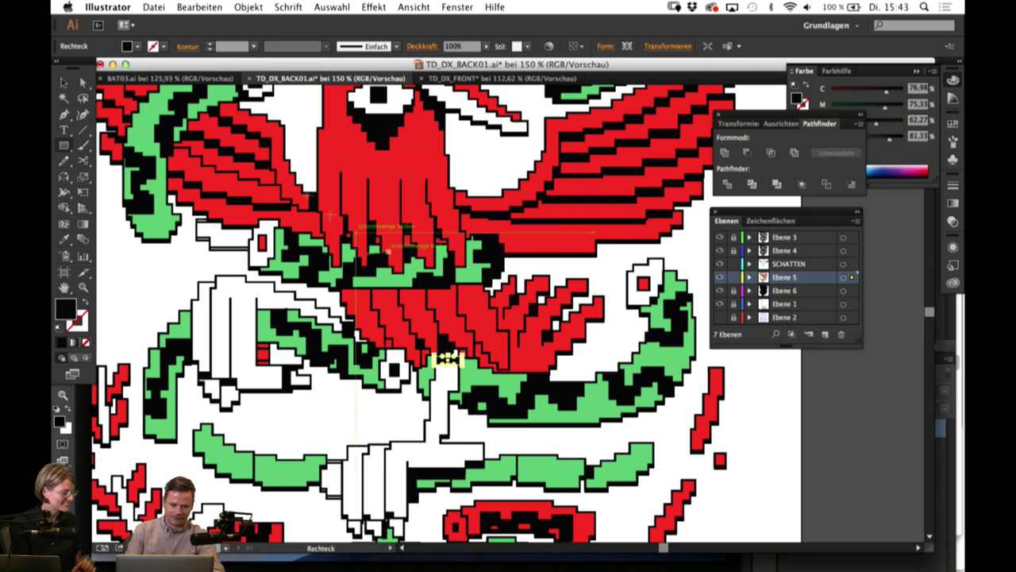
Step: Look at the BAT03.ai artwork and the TD_DX_FRONT sketch for reference, and return to TD_DX_BACK01.ai
left_click(135, 79)
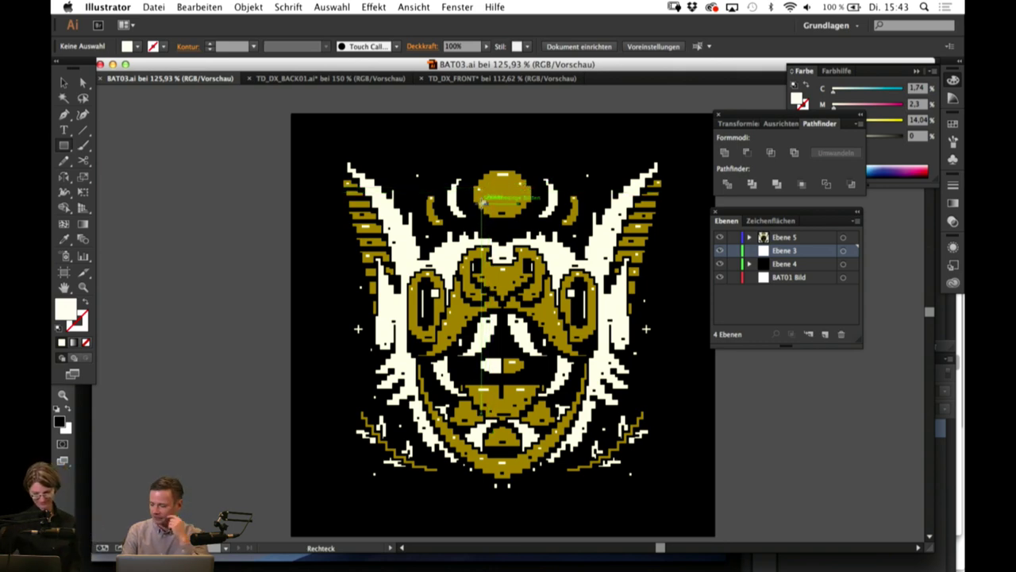
left_click(469, 79)
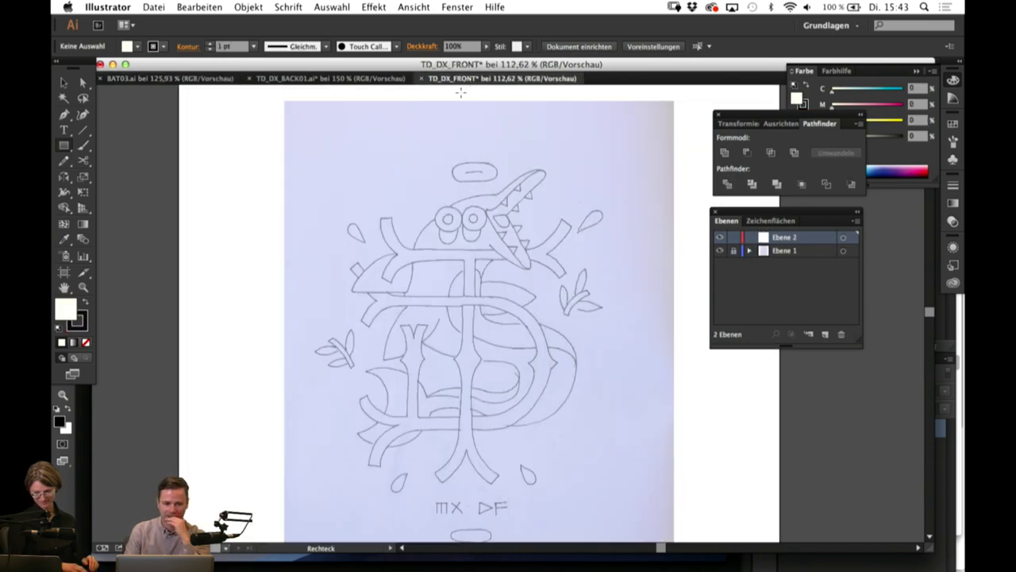
left_click(325, 78)
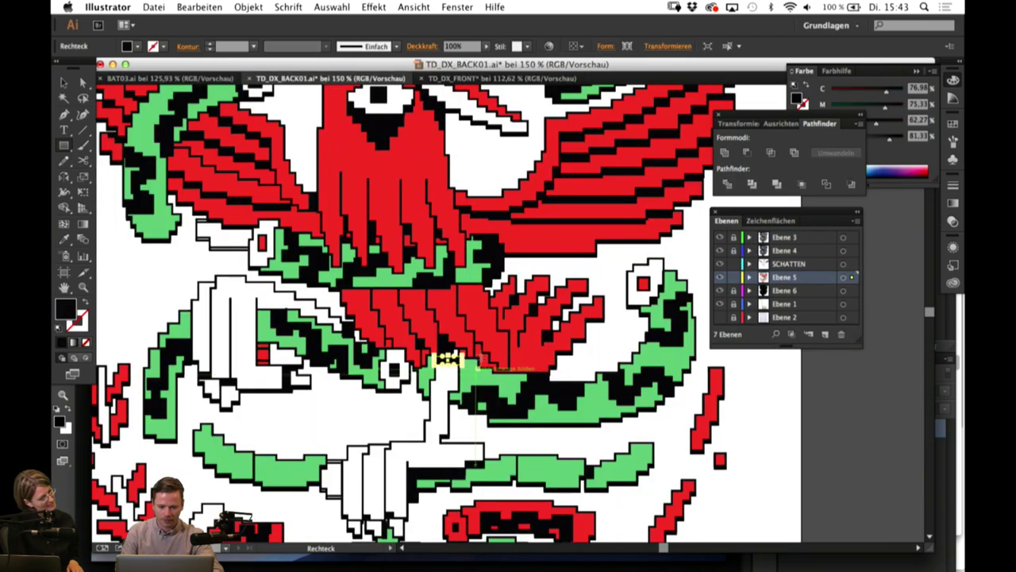
Step: Remove the thin rectangle drawn at the green figure's fingers and draw small black rectangles on the two neighbouring red-and-white leaf clusters
scroll(439, 389, "down", 3)
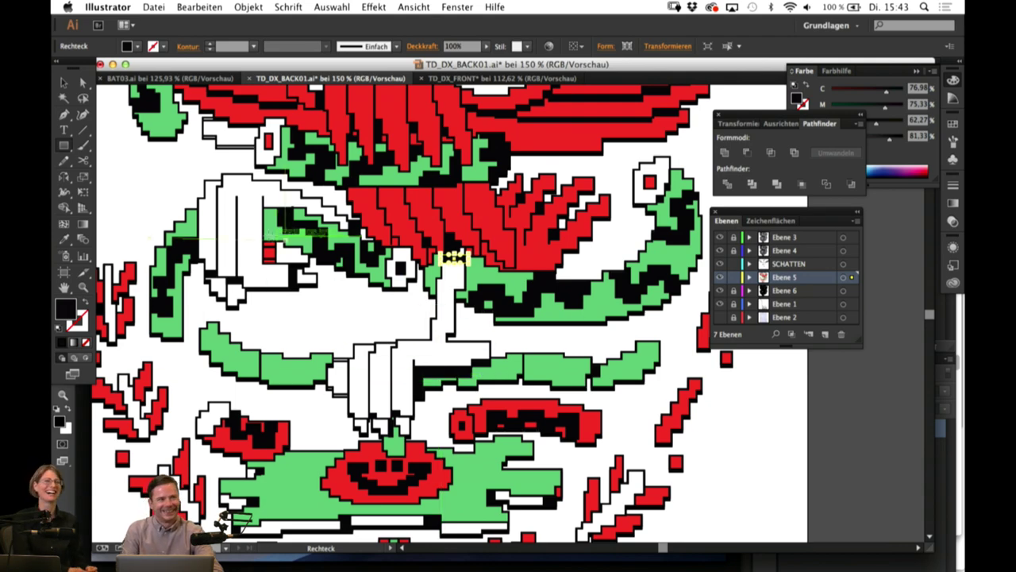
scroll(381, 357, "down", 3)
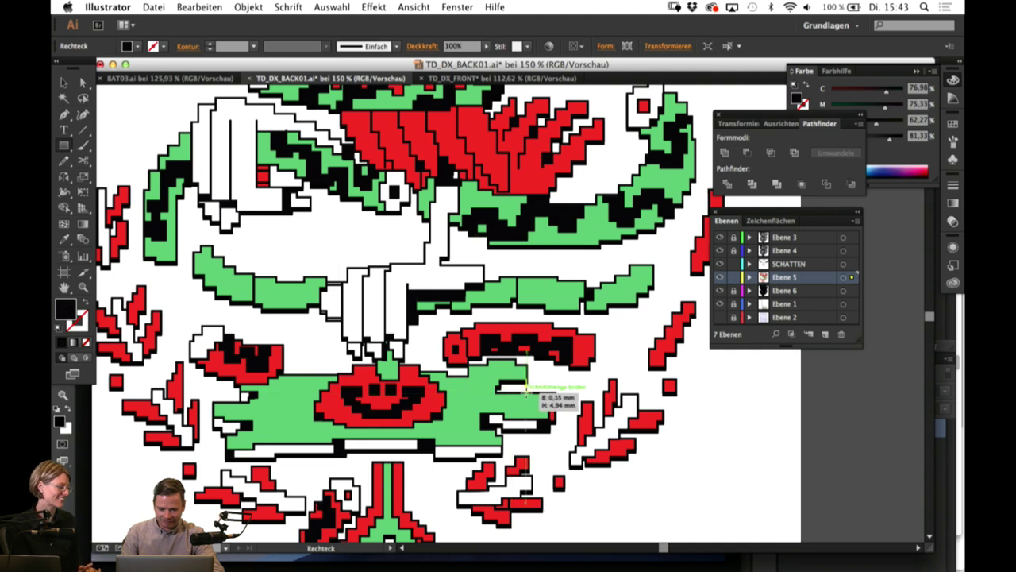
key("Delete")
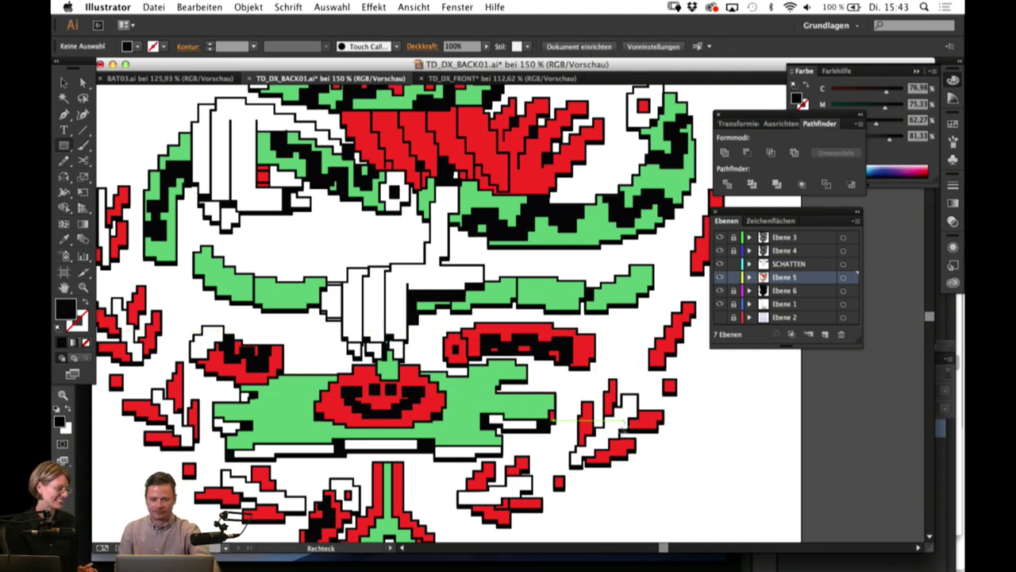
left_click(603, 452)
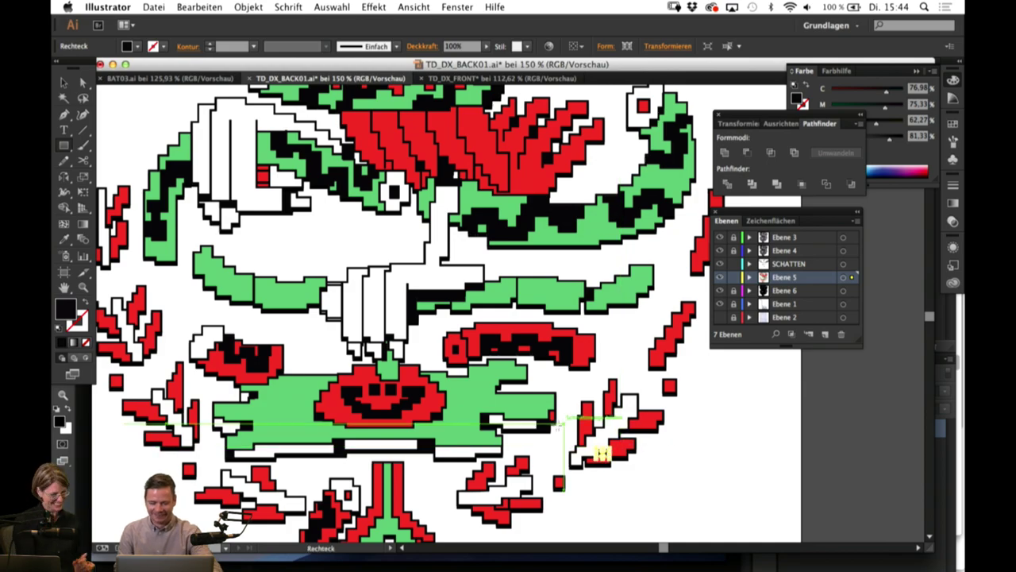
left_click_drag(467, 480, 487, 489)
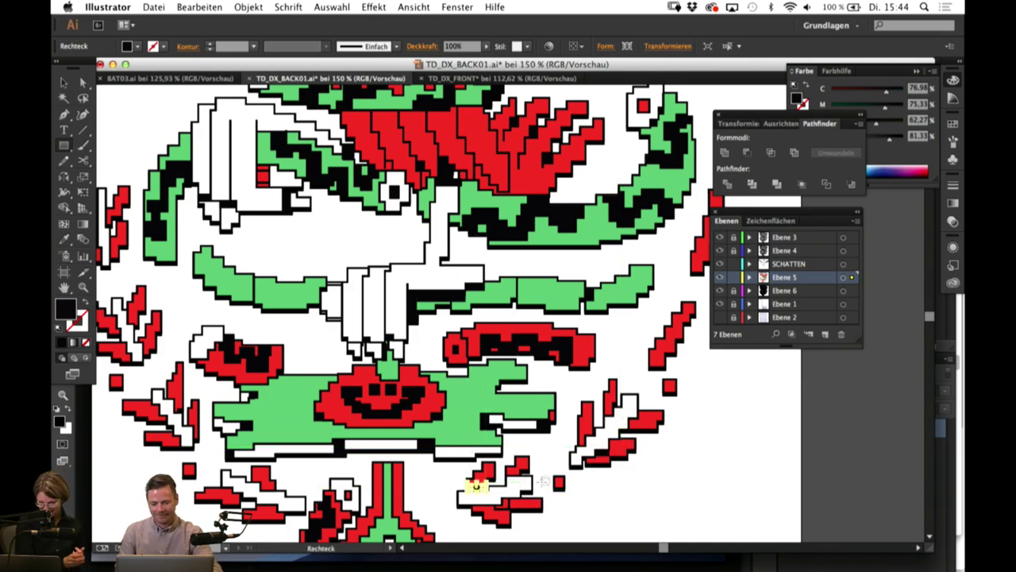
mouse_move(580, 473)
left_mouse_down()
mouse_move(581, 446)
mouse_move(575, 462)
left_mouse_up()
left_click_drag(631, 318, 660, 397)
left_click_drag(627, 483, 581, 374)
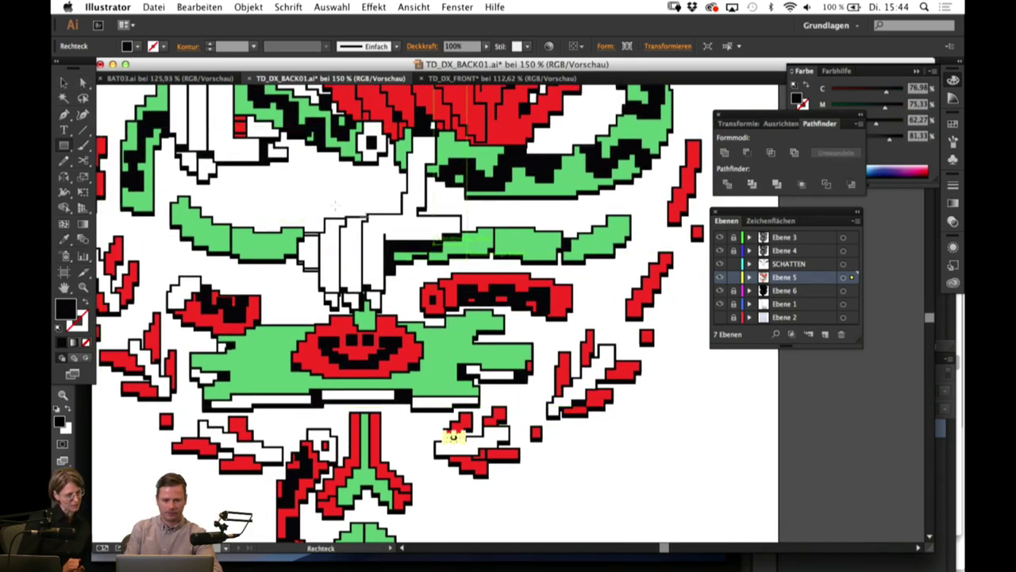
Step: Recolor the red eye piece at the end of the red snake above the green figure white, sampling the white from the artwork
left_click(82, 83)
left_click(165, 168)
left_click(295, 306)
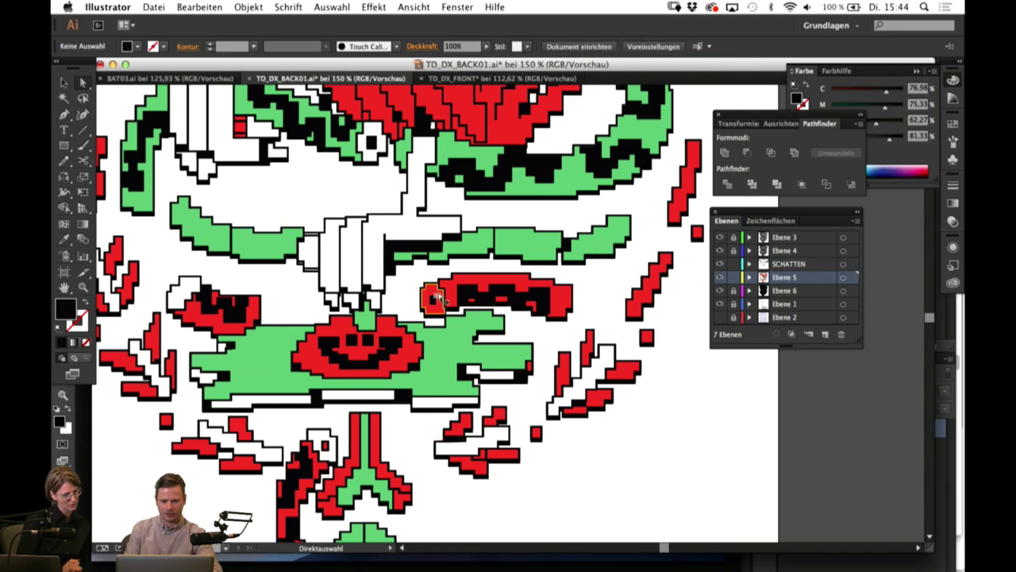
left_click(431, 295)
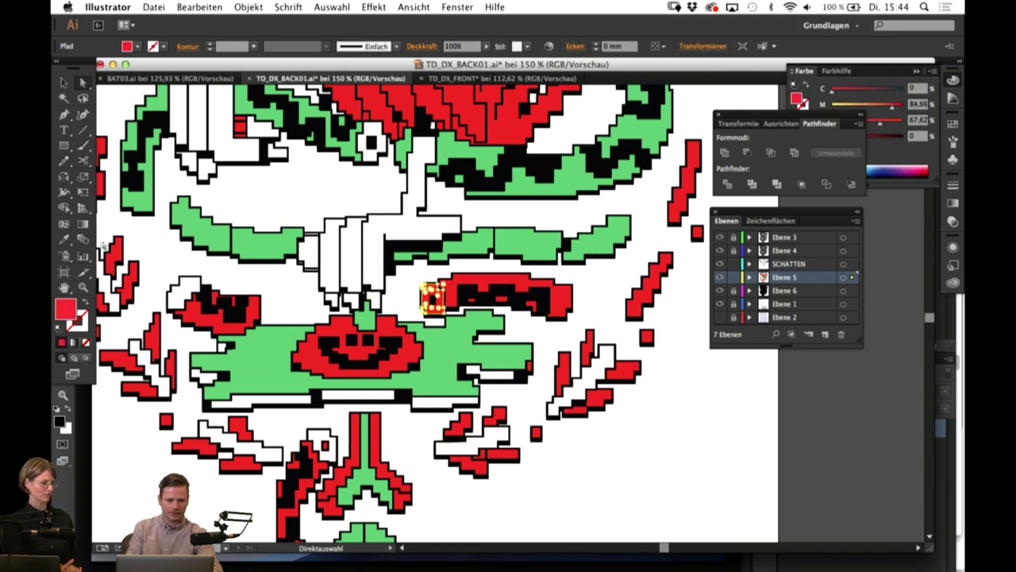
left_click(64, 245)
left_click(119, 229)
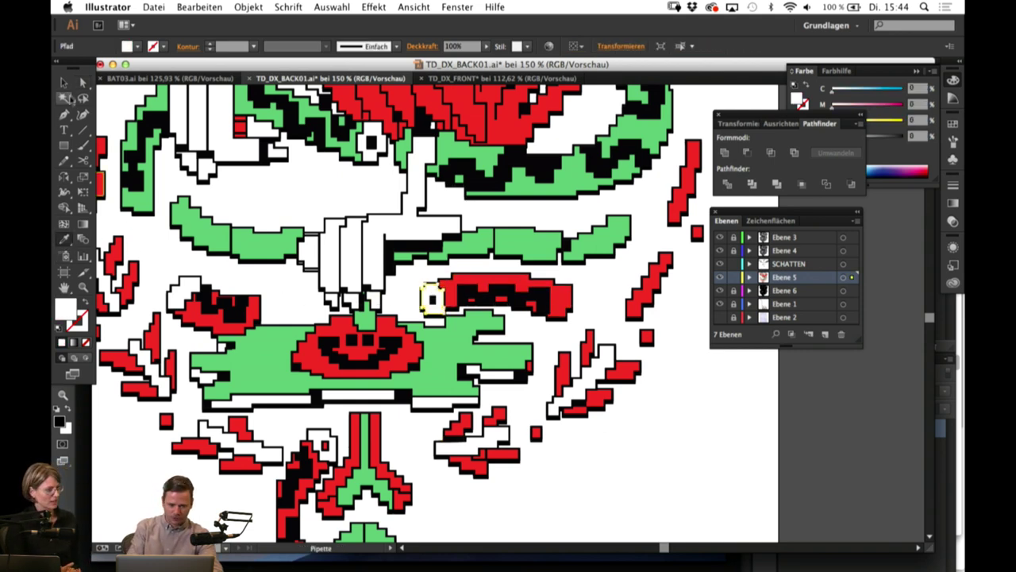
left_click(172, 262)
Step: Sample the black from the snake pattern and draw a small black square where the white leg meets the red tail feathers
scroll(178, 290, "down", 2)
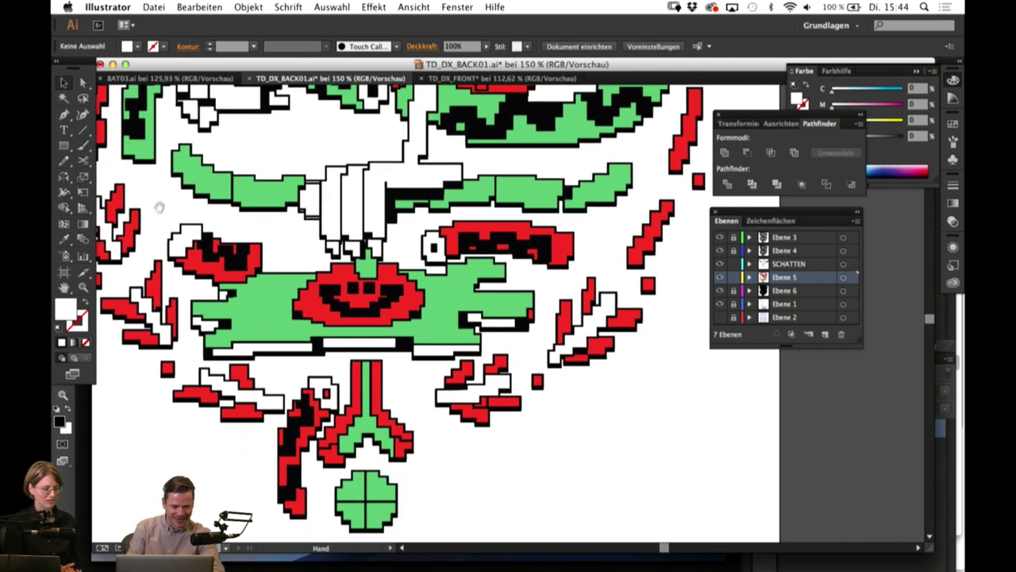
left_click_drag(160, 208, 282, 313)
left_click(256, 213)
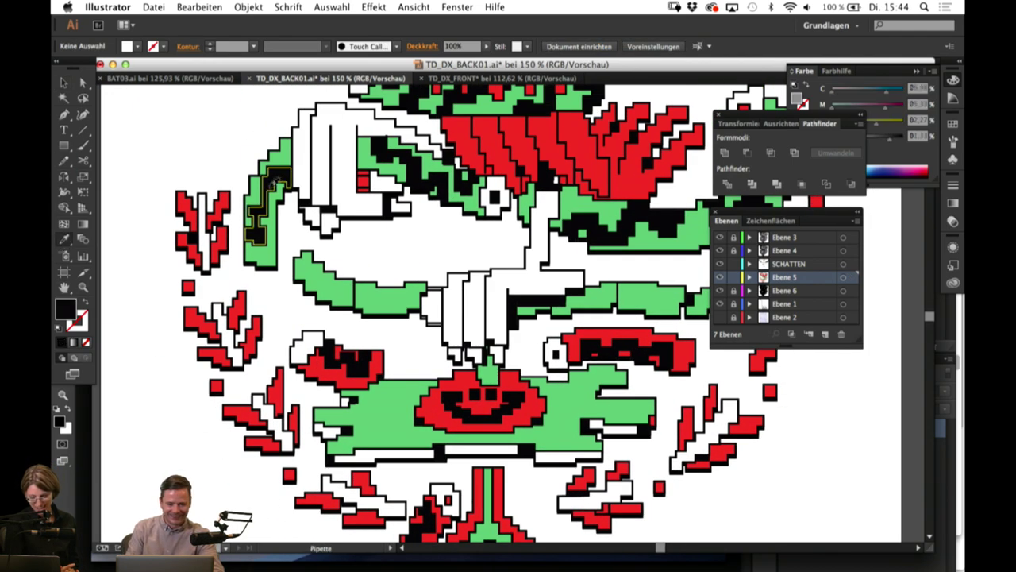
left_click_drag(437, 231, 388, 340)
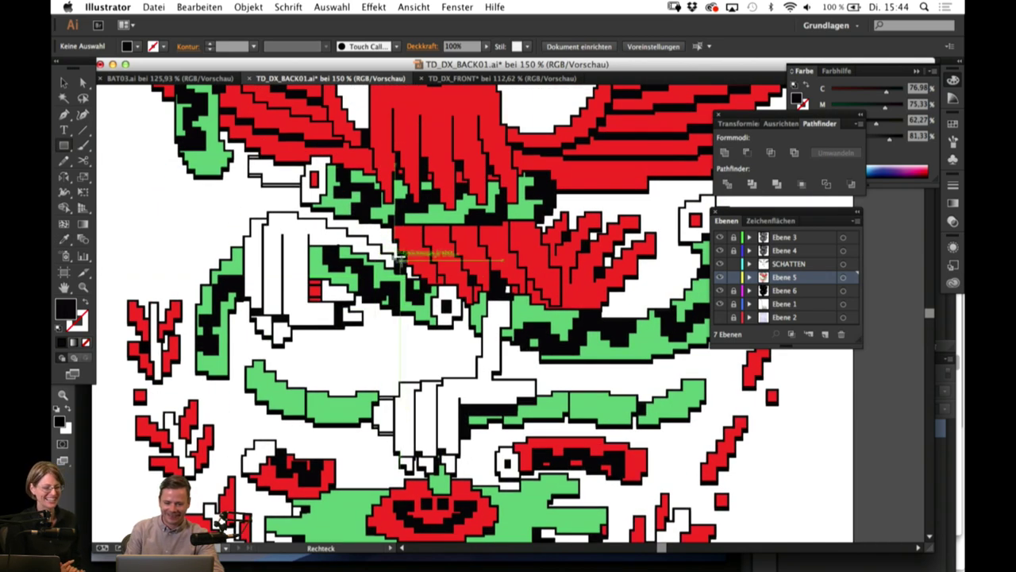
left_click_drag(406, 266, 410, 271)
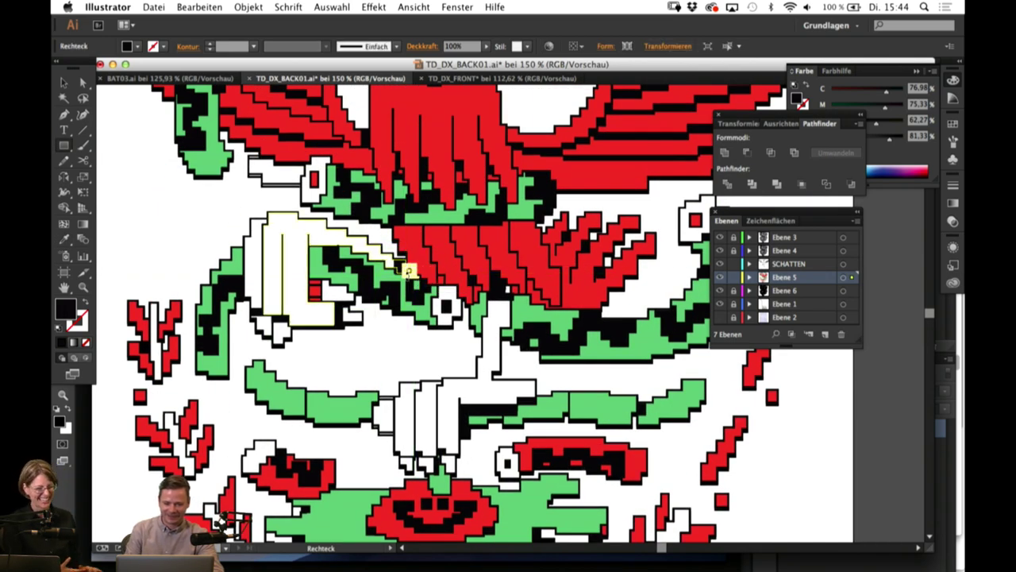
Step: Draw a black rectangle at the top of the standing leg and one about 3.3 by 4.3 mm between the bird's lower breast feathers
scroll(563, 290, "up", 2)
scroll(563, 291, "right", 2)
left_click_drag(473, 318, 491, 325)
mouse_move(537, 278)
left_mouse_down()
mouse_move(533, 348)
mouse_move(509, 392)
left_mouse_up()
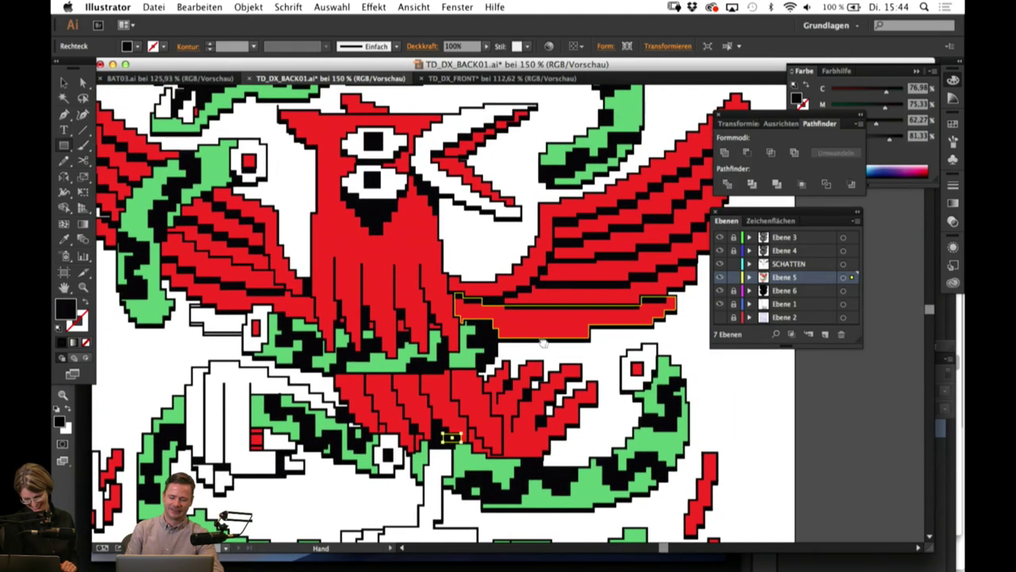
left_click_drag(565, 308, 504, 274)
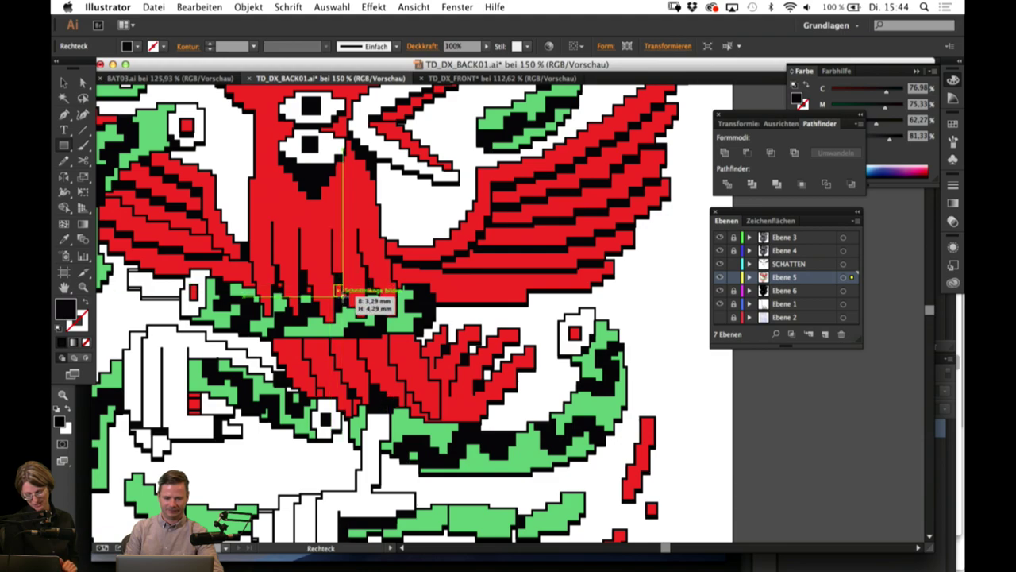
left_click_drag(350, 259, 424, 301)
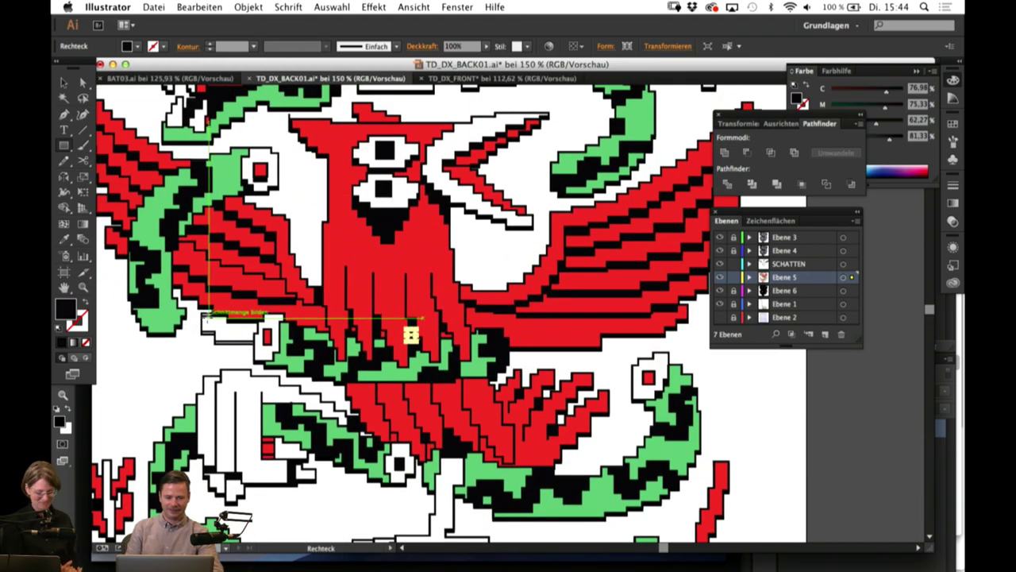
Step: Draw small black rectangles where the green snake crosses the bird's wing and inside the open mouth of the snake above it
left_click_drag(266, 268, 345, 333)
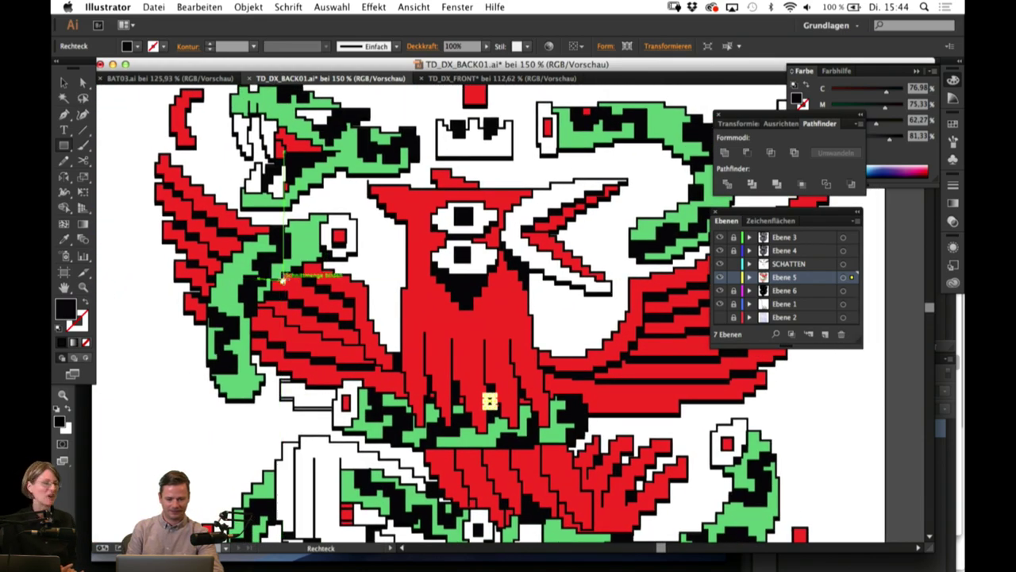
left_click_drag(283, 279, 262, 332)
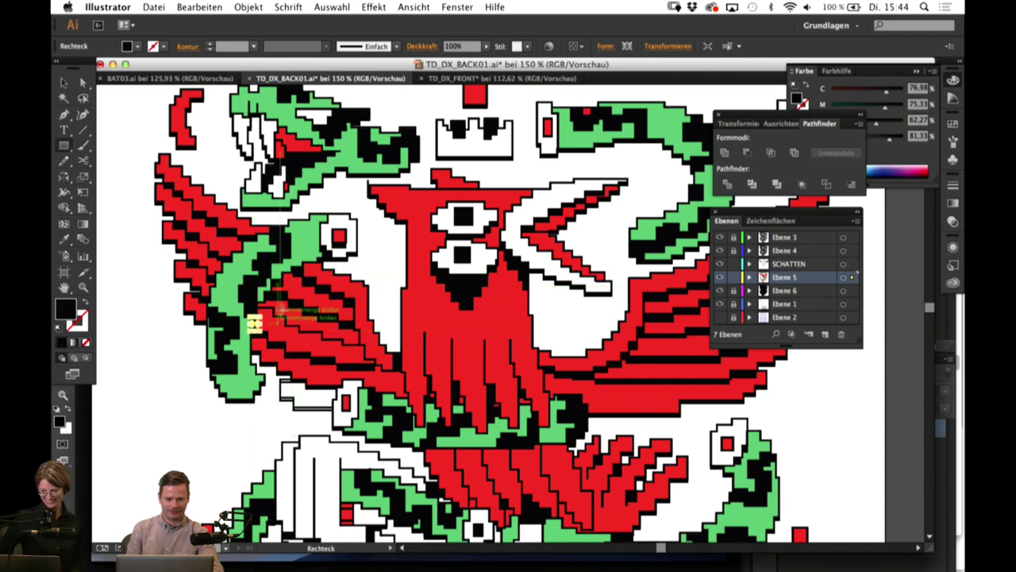
scroll(254, 326, "up", 5)
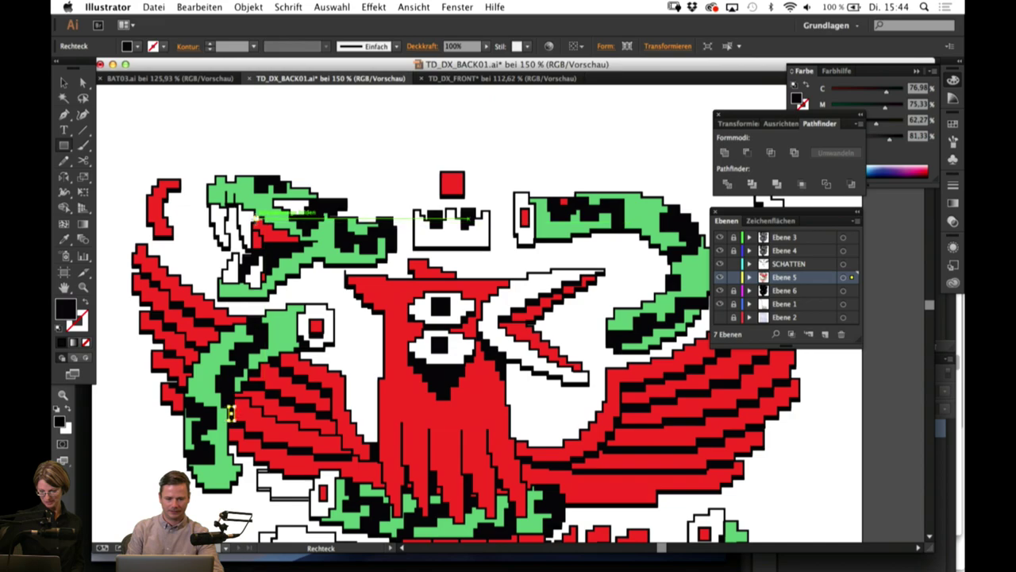
left_click_drag(274, 228, 289, 238)
Step: Undo the large rectangle drawn over the tail and add several small black shadow rectangles between the red tail feathers
left_click_drag(576, 271, 452, 194)
left_click_drag(508, 289, 563, 231)
left_click_drag(560, 359, 513, 261)
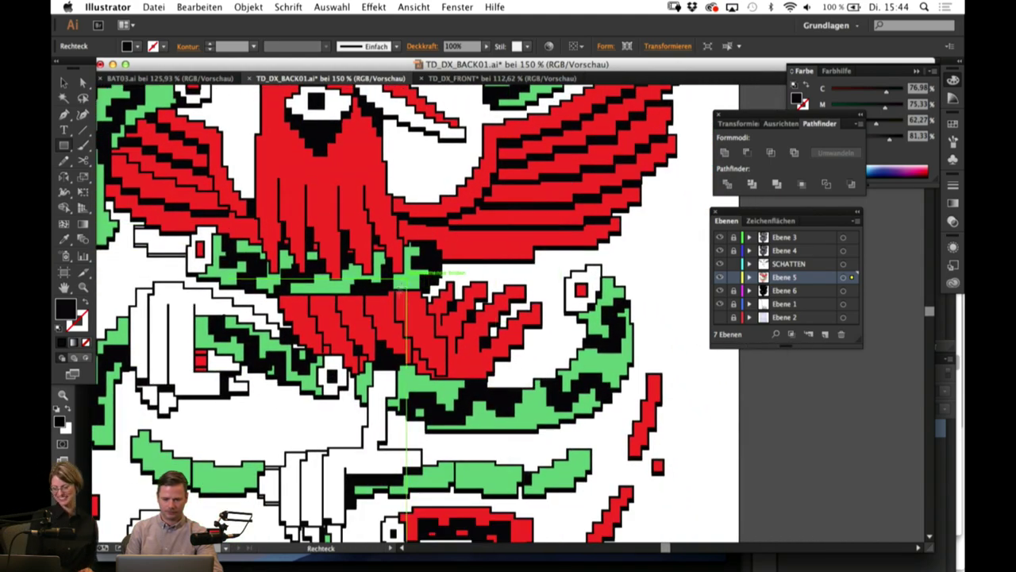
left_click_drag(393, 319, 438, 378)
key("super+z")
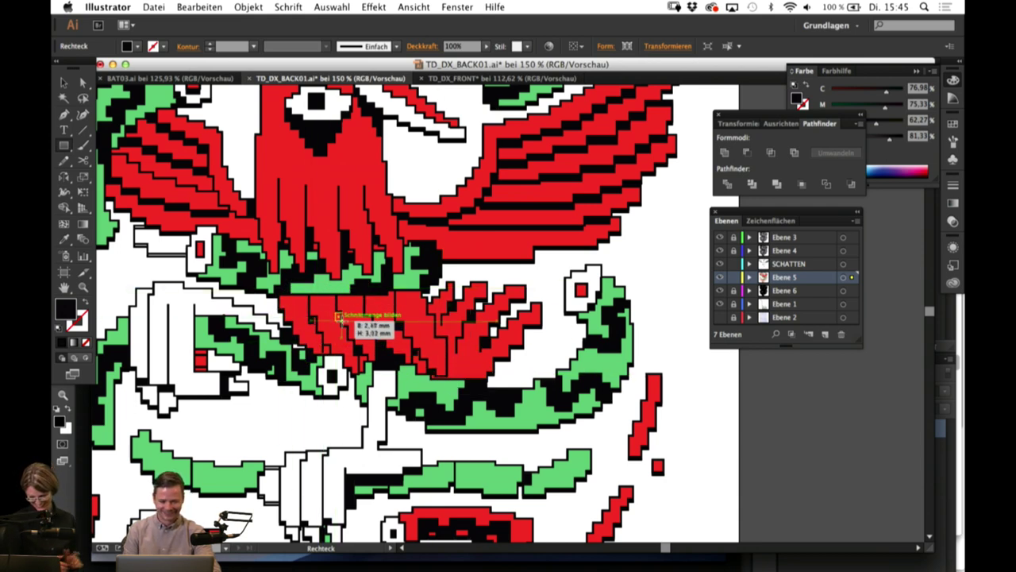
left_click_drag(311, 319, 317, 328)
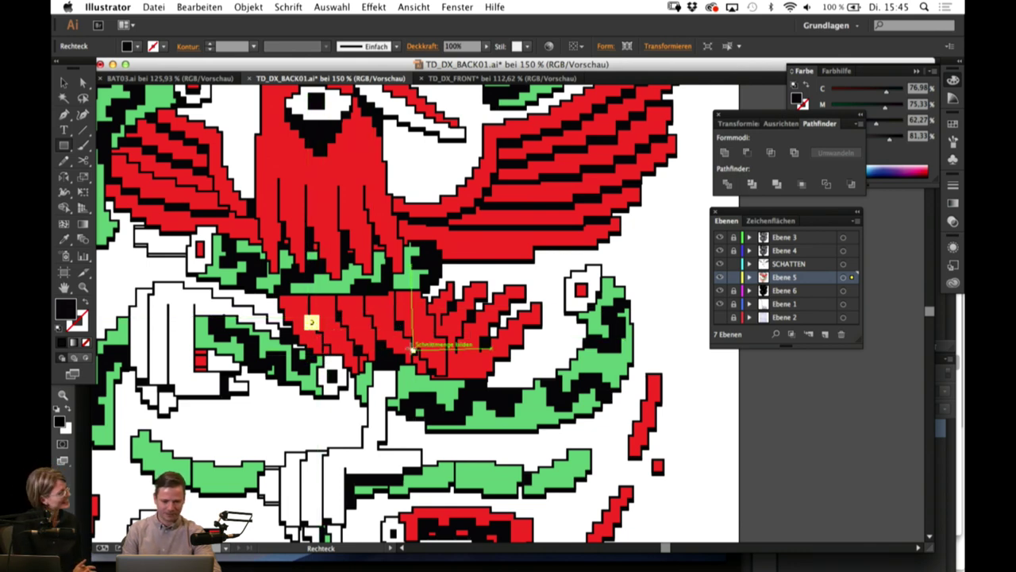
left_click_drag(408, 346, 424, 361)
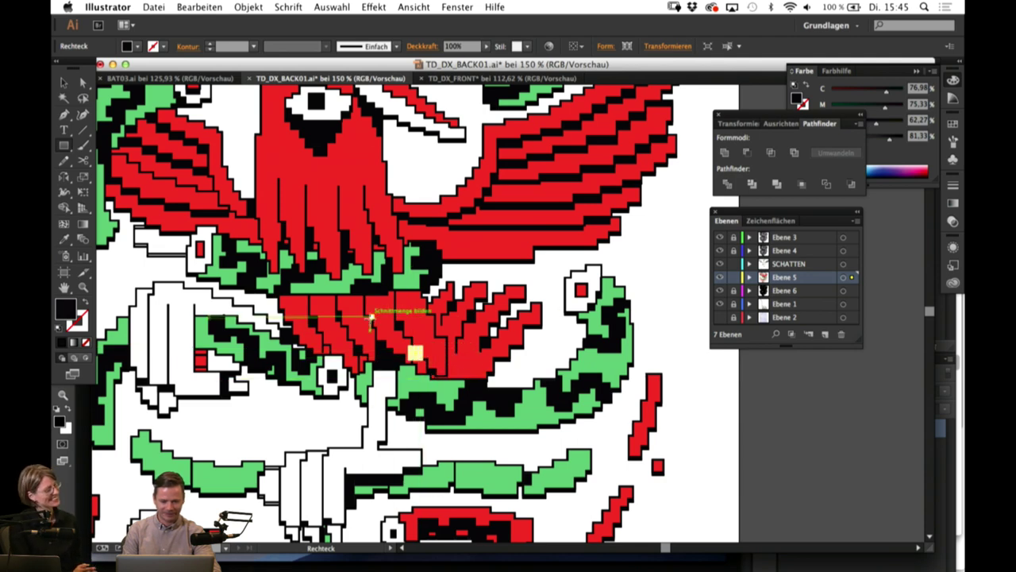
mouse_move(362, 317)
left_mouse_down()
mouse_move(374, 326)
mouse_move(331, 356)
left_mouse_up()
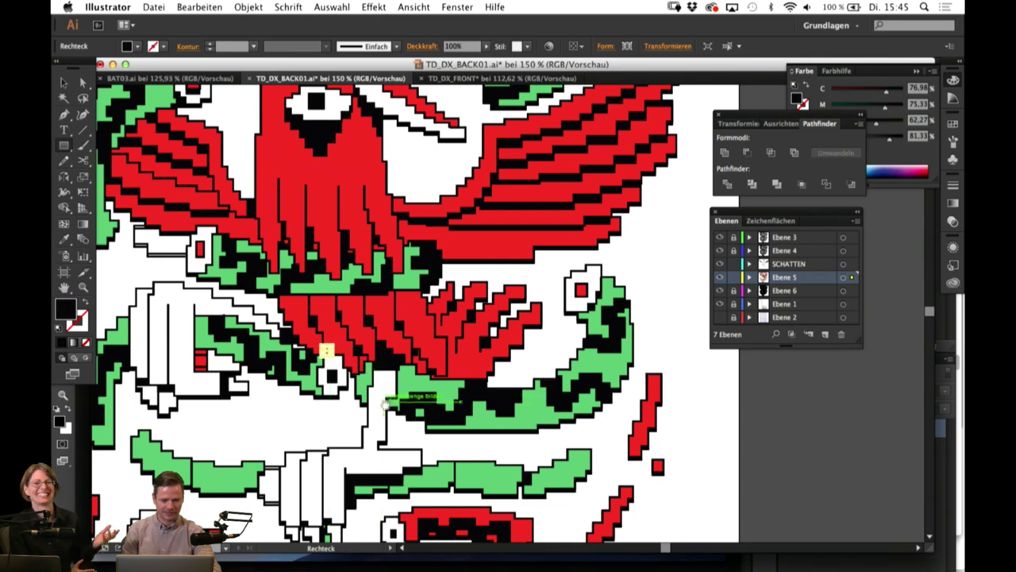
Step: Draw a narrow upright black rectangle at the inner corner of the white claw that grips the green snake
scroll(383, 404, "down", 3)
scroll(406, 325, "left", 2)
scroll(407, 325, "down", 1)
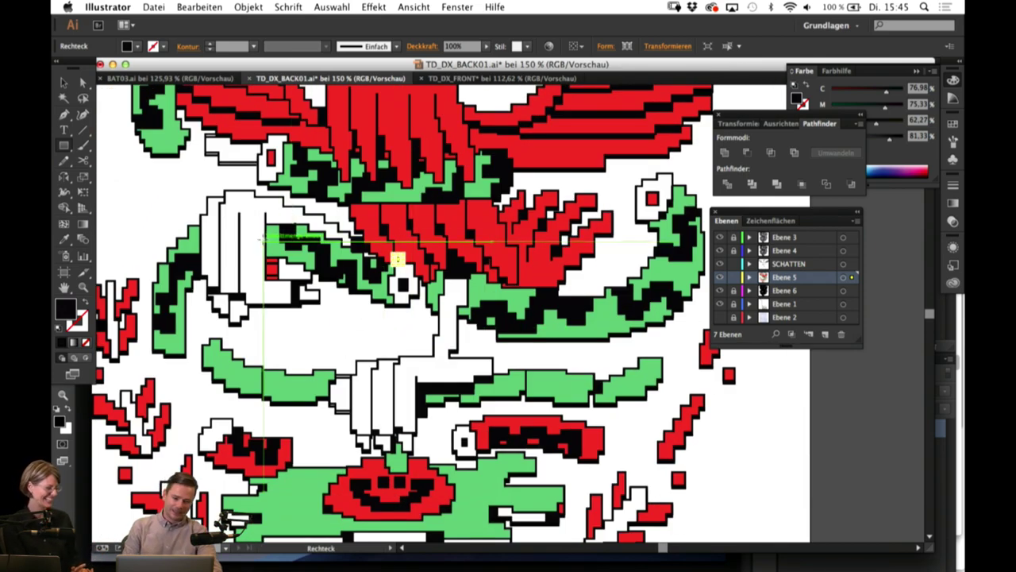
left_click_drag(267, 224, 274, 264)
scroll(274, 252, "up", 2)
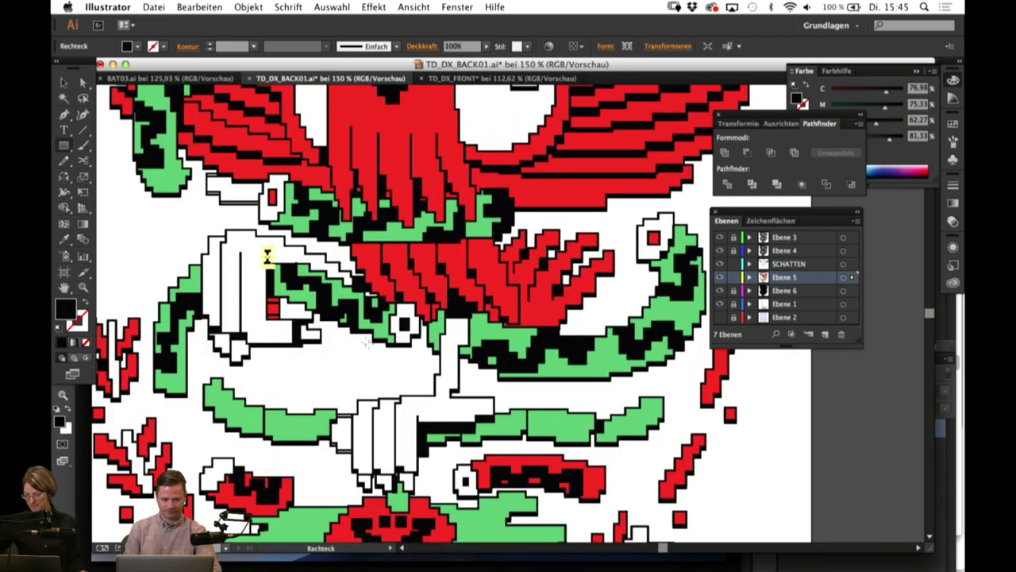
Step: Draw a small black square below the white eye of the large green snake beside the red tail
key("space")
left_click_drag(362, 389, 275, 372)
left_click_drag(555, 246, 567, 257)
key("space")
left_click_drag(467, 379, 530, 291)
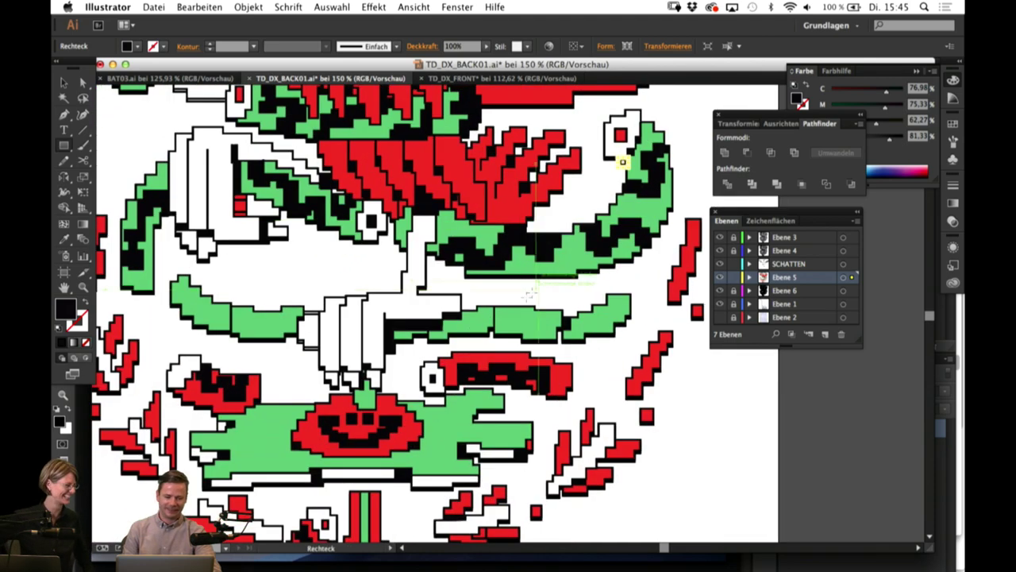
Step: Switch to Photoshop to look at the exhibition photo PP_Show01.jpg, and return to the Illustrator artwork
mouse_move(293, 556)
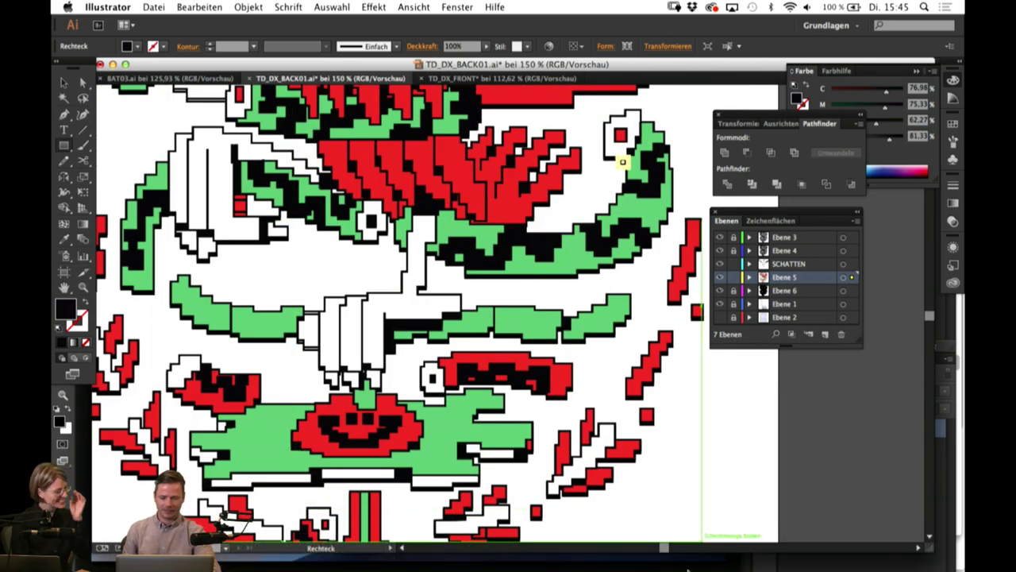
left_click(841, 546)
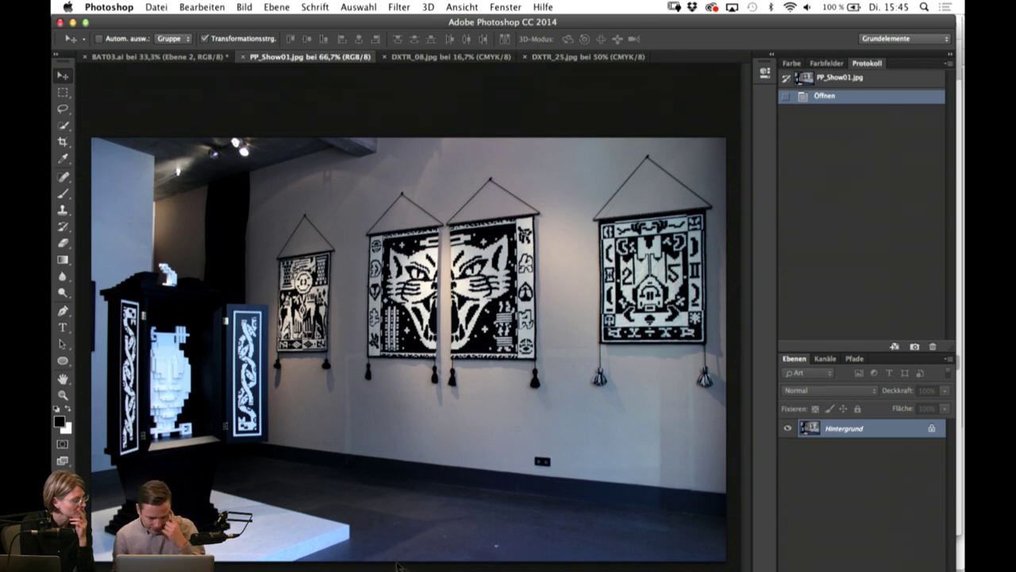
mouse_move(403, 569)
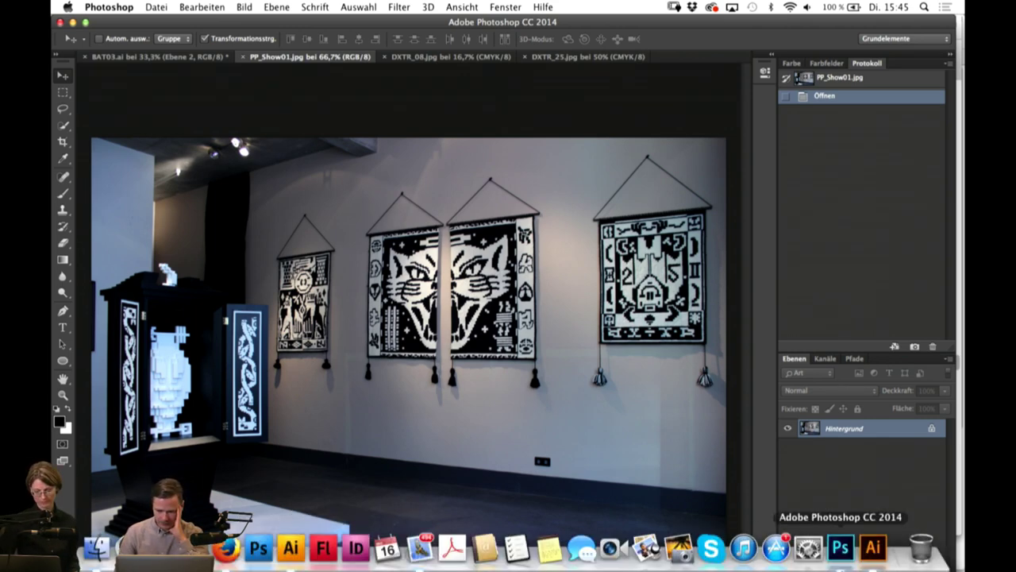
left_click(874, 546)
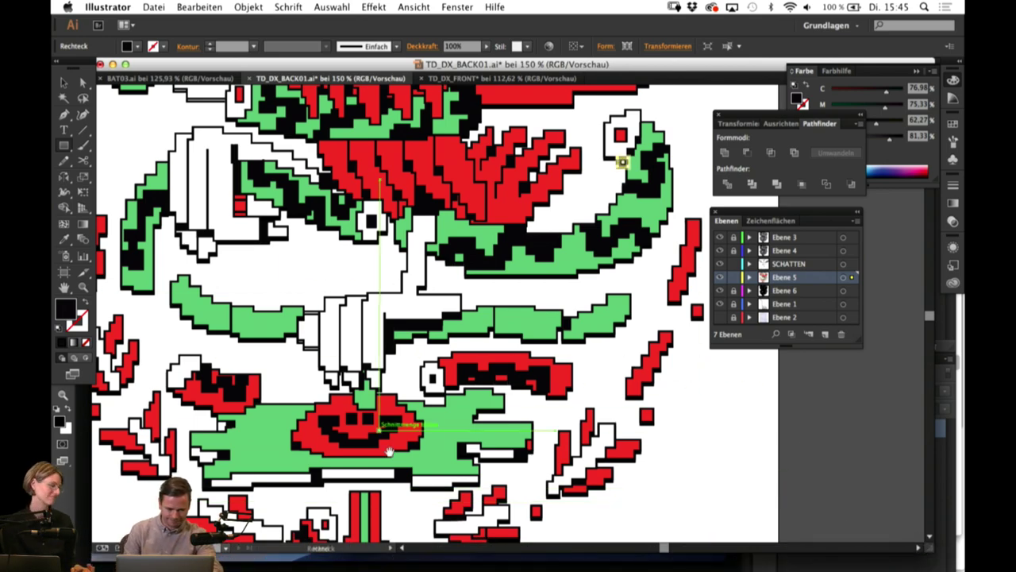
Step: Draw a small flat black rectangle under the thumb of the white claw above the green figure
scroll(305, 290, "down", 3)
mouse_move(301, 254)
left_mouse_down()
mouse_move(315, 260)
mouse_move(305, 262)
left_mouse_up()
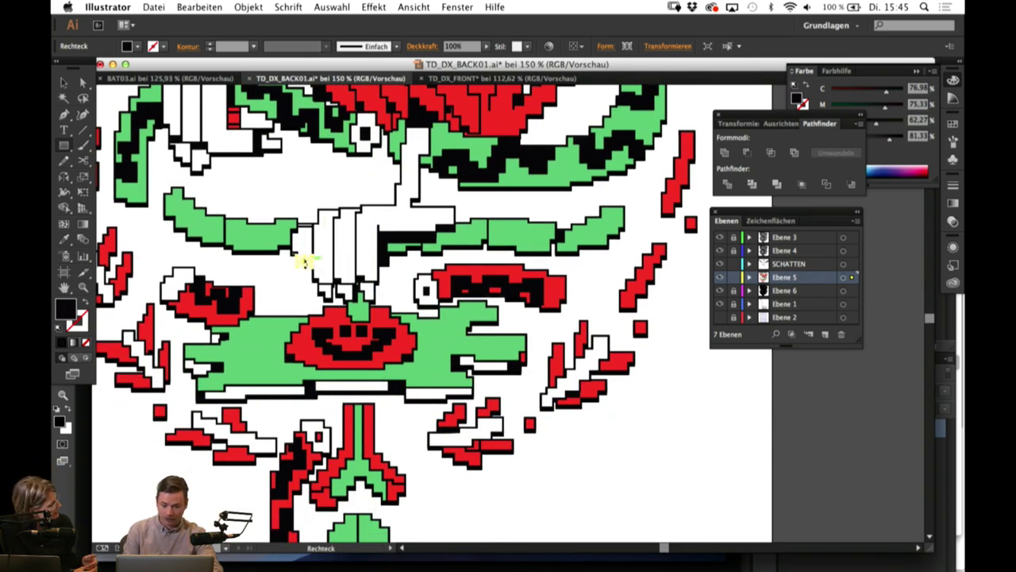
left_click(63, 241)
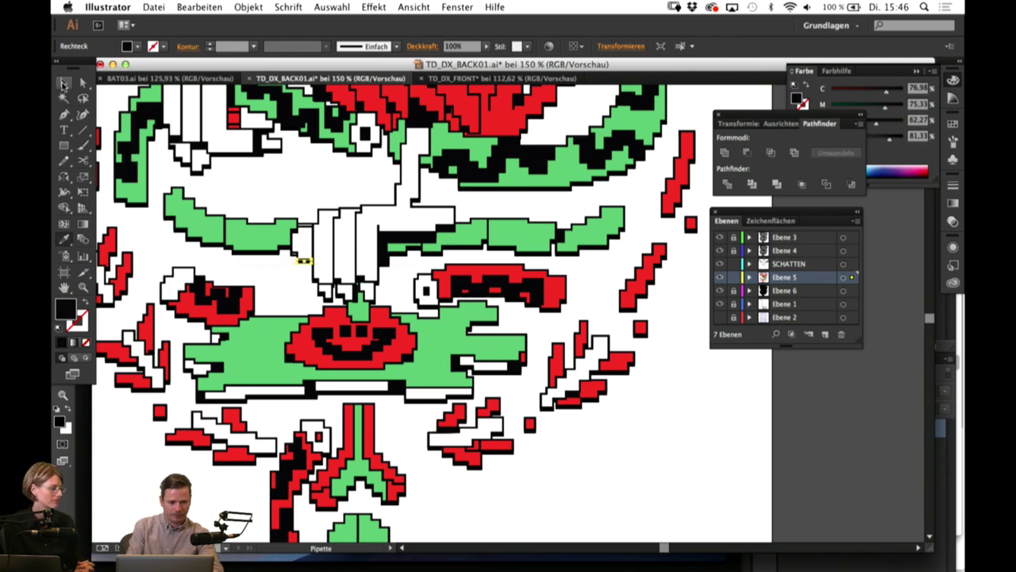
left_click(63, 145)
scroll(397, 258, "down", 2)
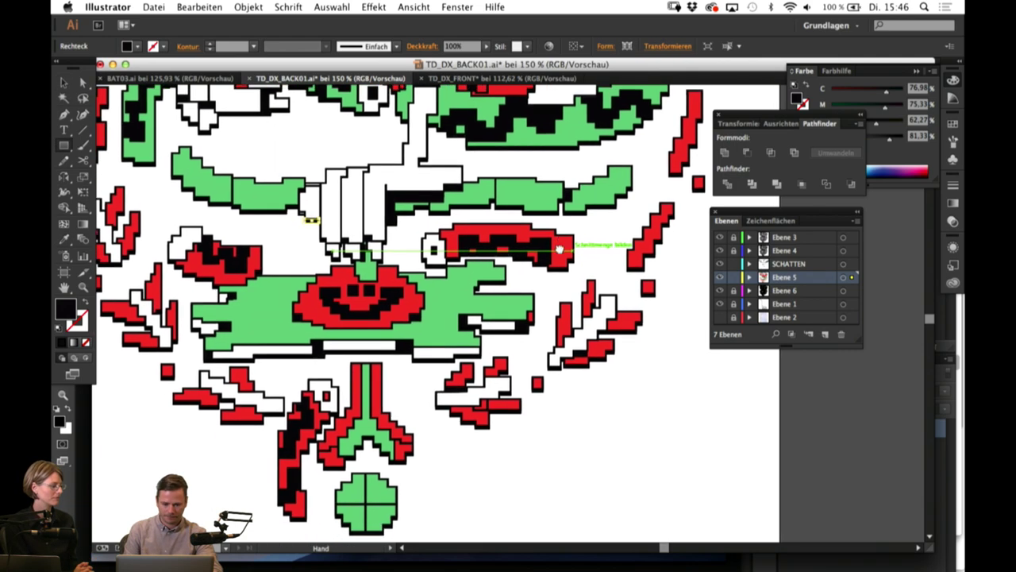
scroll(448, 212, "left", 3)
scroll(448, 213, "up", 2)
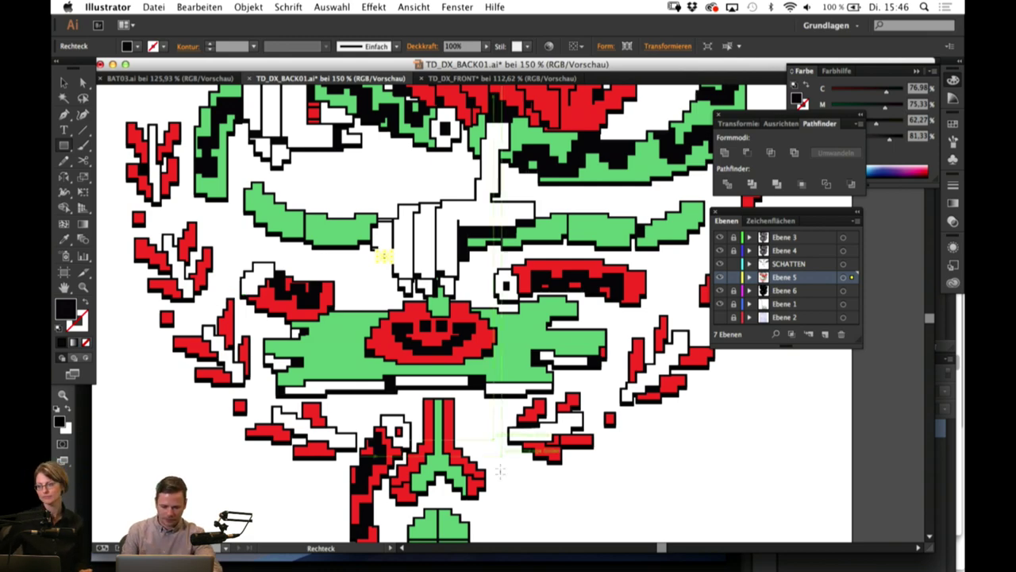
Step: Draw a small upright black rectangle between the red and white feathers of the plume beside the green figure's right-hand side
scroll(500, 470, "down", 3)
mouse_move(514, 382)
left_mouse_down()
mouse_move(539, 393)
mouse_move(394, 426)
left_mouse_up()
left_click_drag(485, 348, 494, 364)
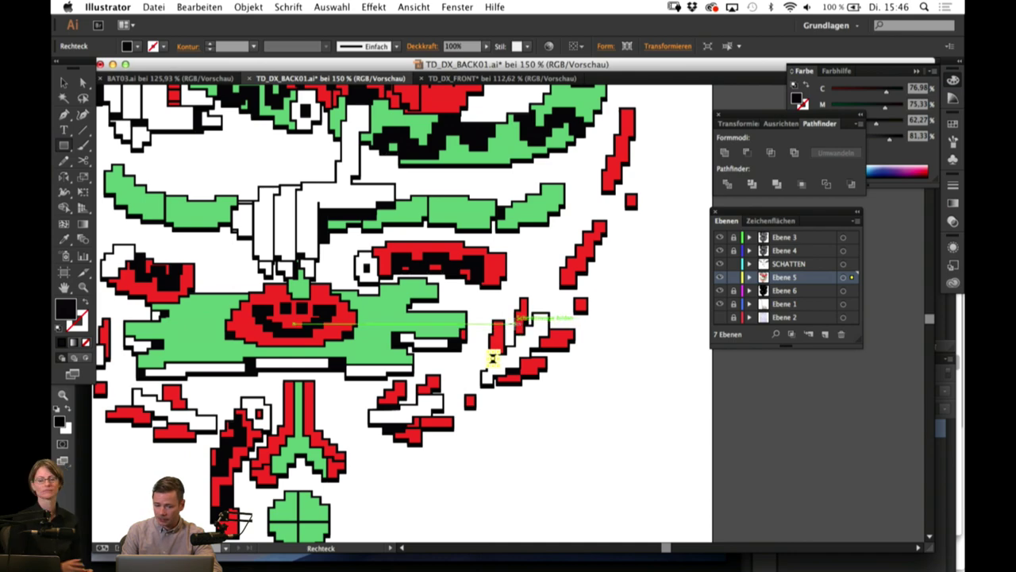
Step: Draw a small black square among the bird's red lower feathers, near the edge above the large green snake
left_click_drag(516, 330, 485, 406)
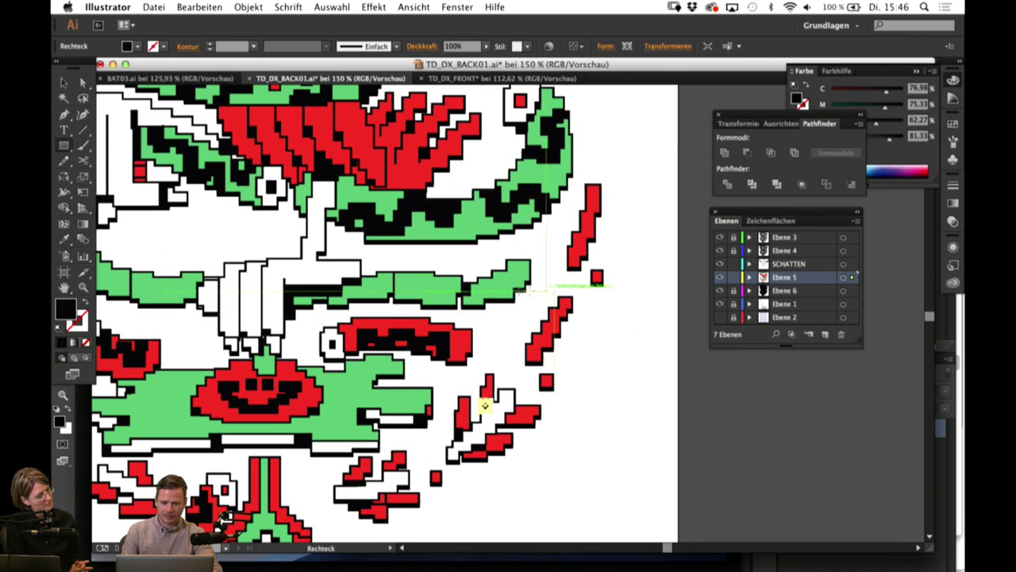
left_click_drag(514, 292, 648, 360)
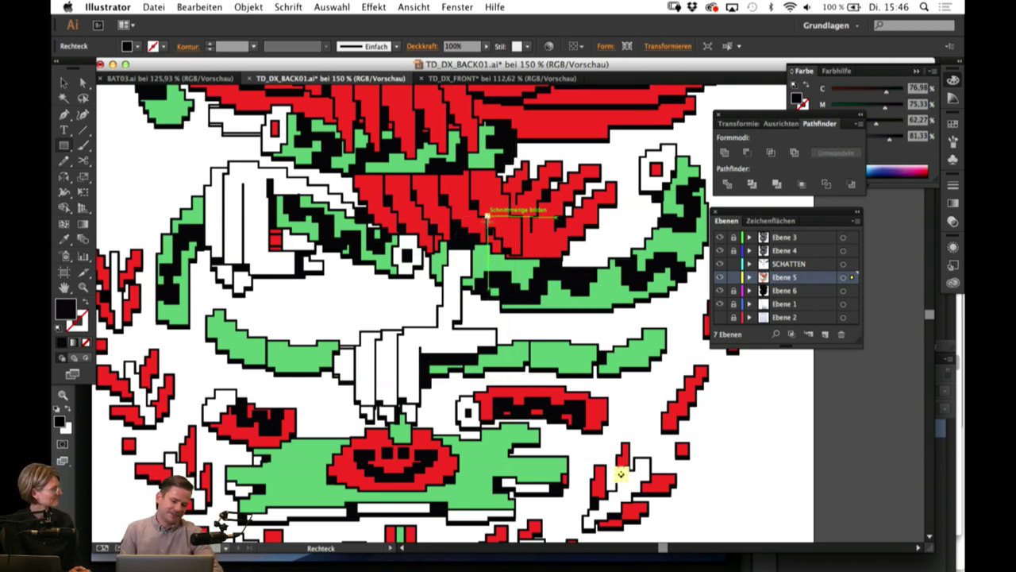
left_click_drag(487, 236, 496, 227)
Step: Draw black shadow rectangles on both sides of the white claw gripping the green snake, next to its knuckle and under its thumb
key("space")
left_click_drag(427, 348, 463, 275)
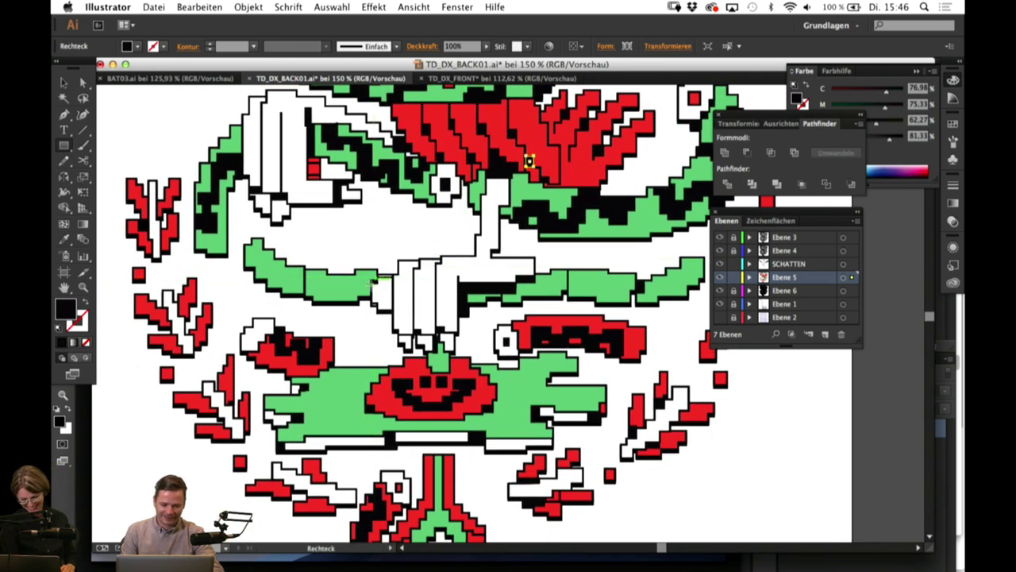
left_click_drag(378, 278, 391, 301)
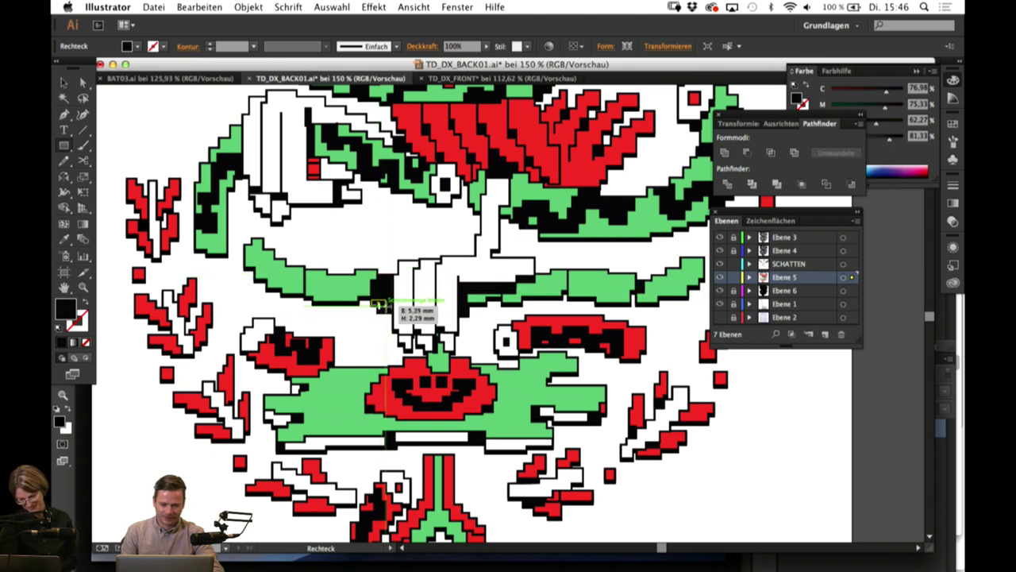
left_click_drag(546, 278, 506, 287)
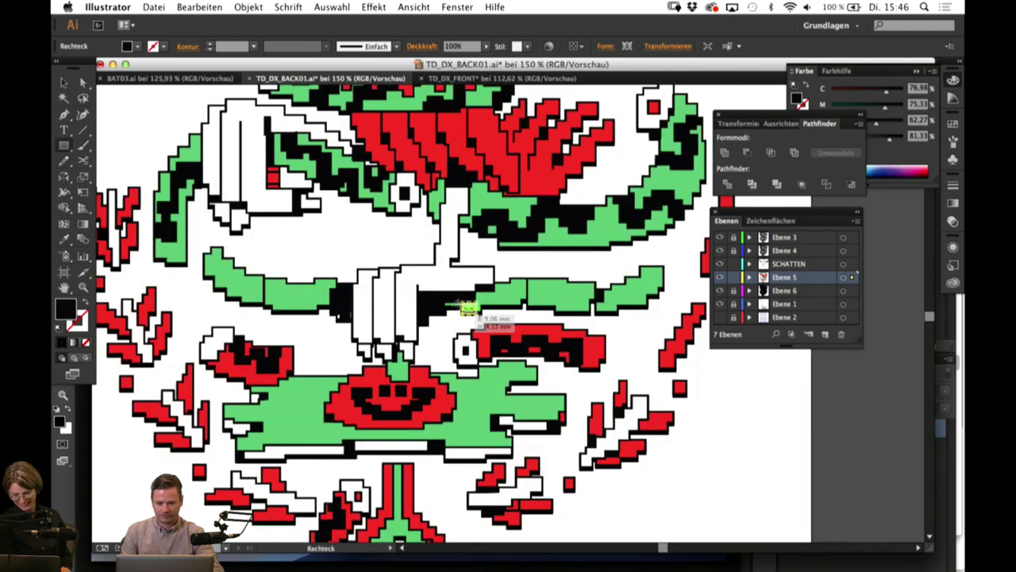
Step: Draw a small black rectangle about 3.9 × 5.2 mm where the bird's red body meets its right-hand wing
scroll(543, 278, "up", 10)
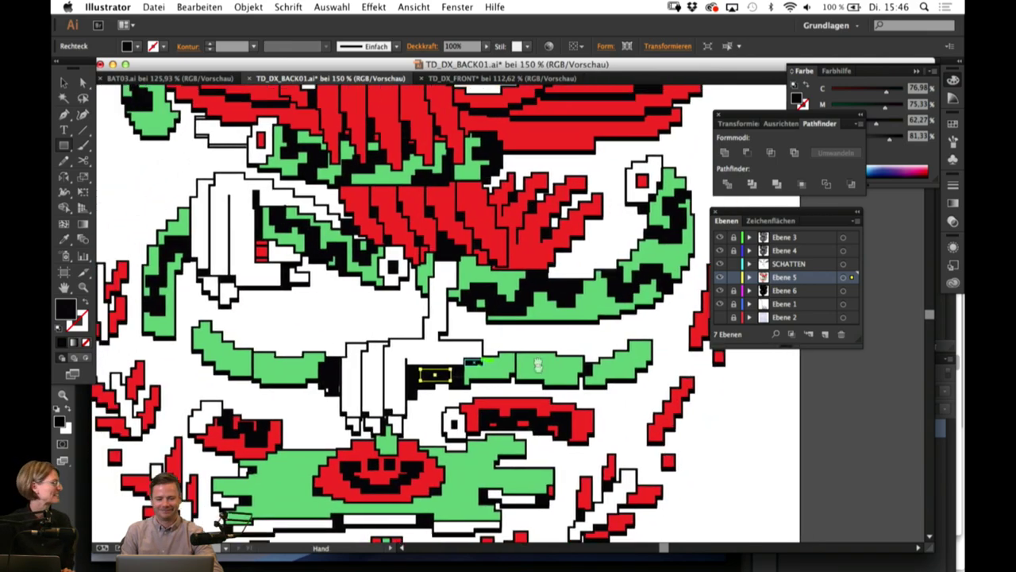
scroll(481, 375, "right", 3)
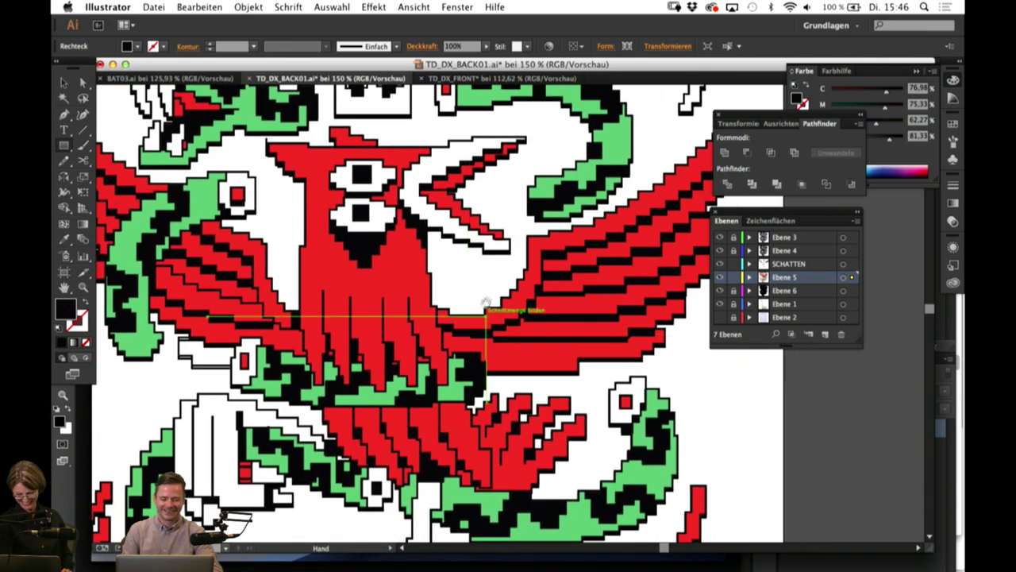
left_click_drag(418, 332, 431, 346)
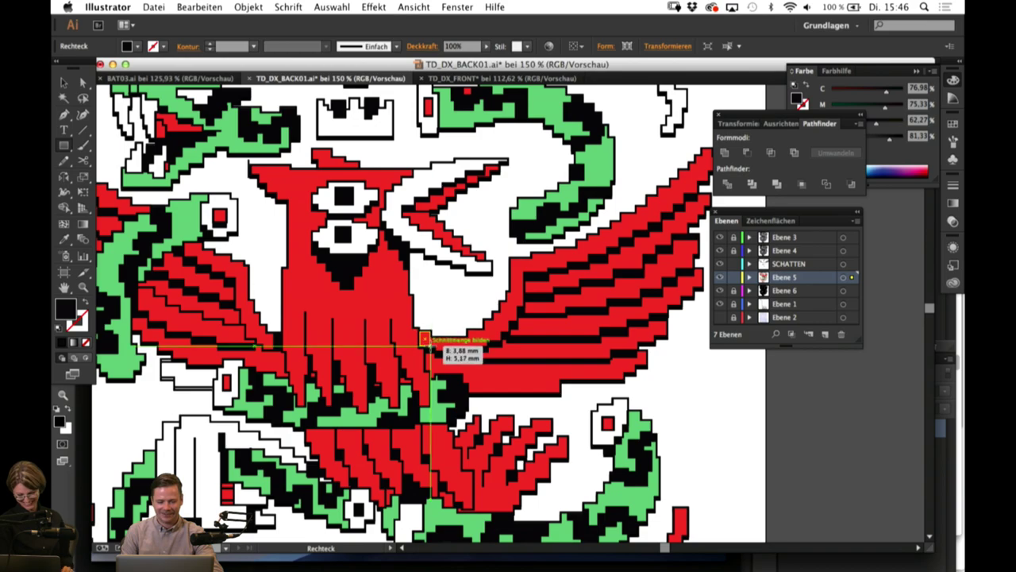
Step: Draw a flat black rectangle at the inner corner of the bird's open beak, where the red tongue halves meet
scroll(429, 318, "right", 6)
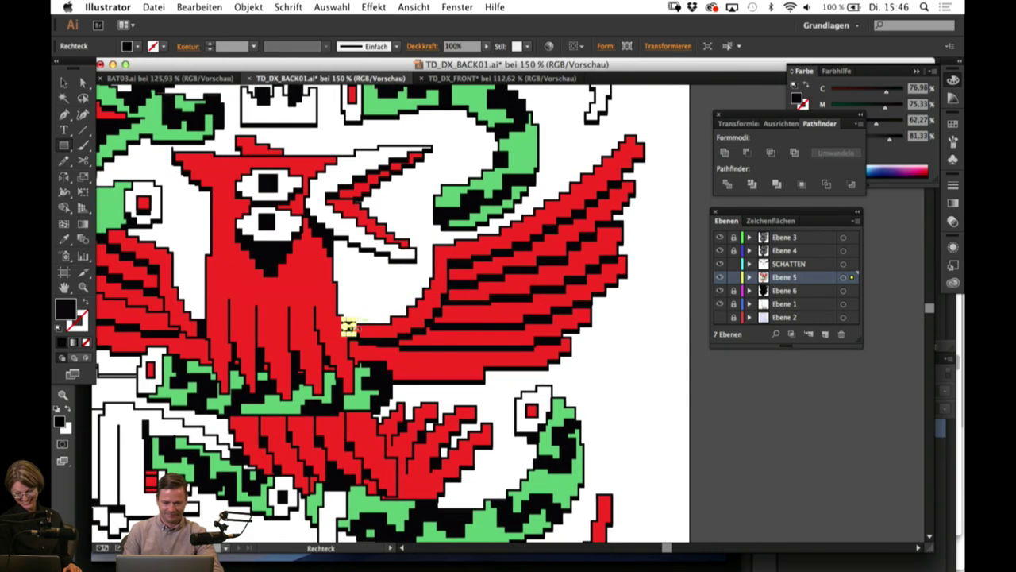
left_click_drag(474, 269, 548, 375)
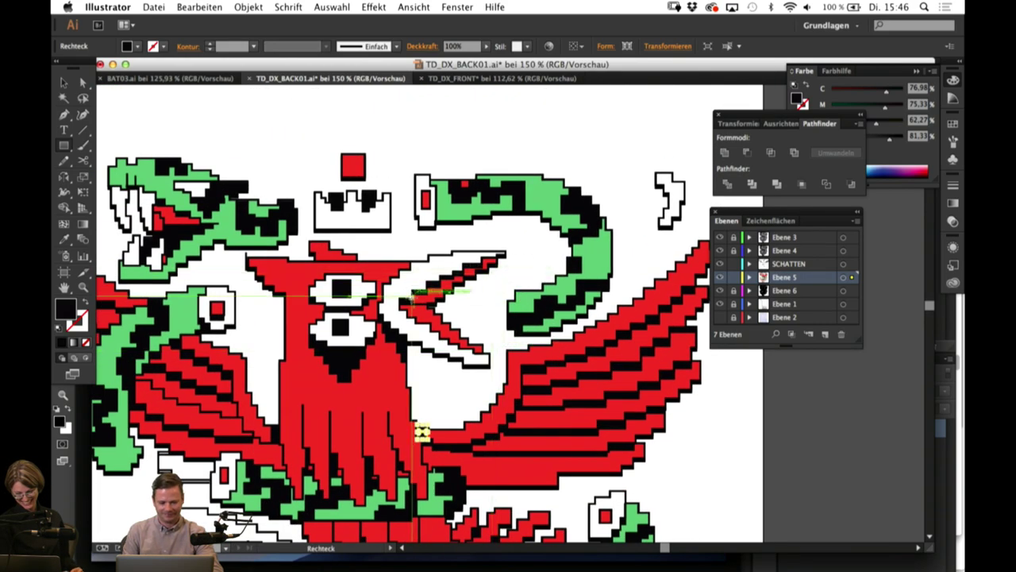
scroll(462, 342, "down", 5)
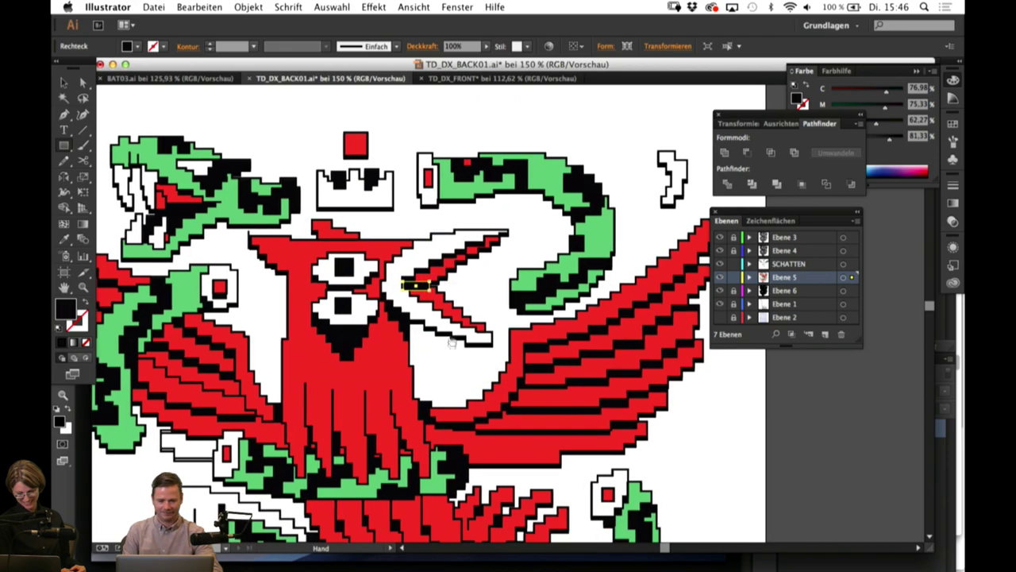
Step: Draw a small black pupil about 2.4 × 2.8 mm in the white eye of the small red snake on the left, and deselect it
scroll(463, 342, "down", 2)
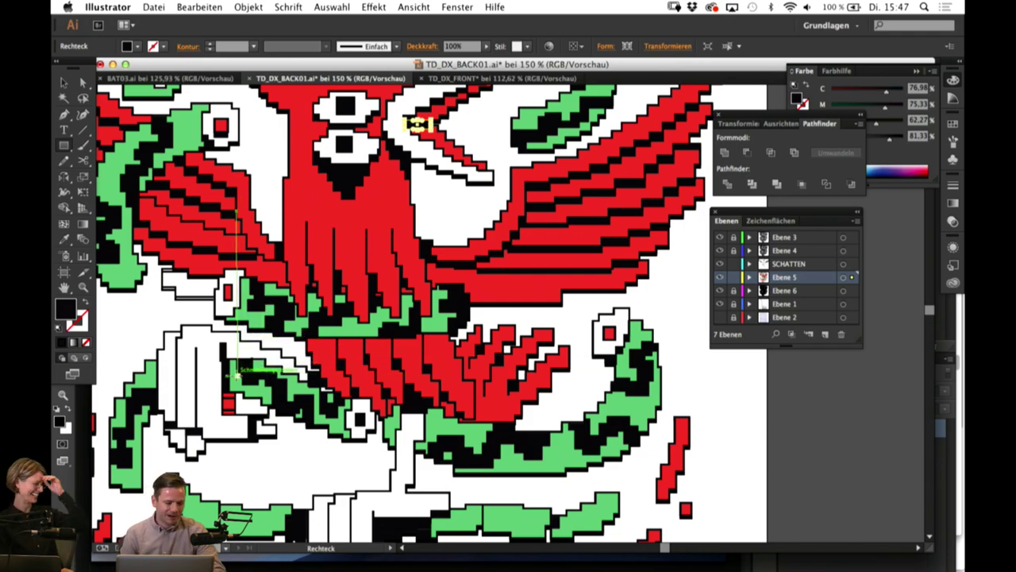
scroll(283, 443, "down", 8)
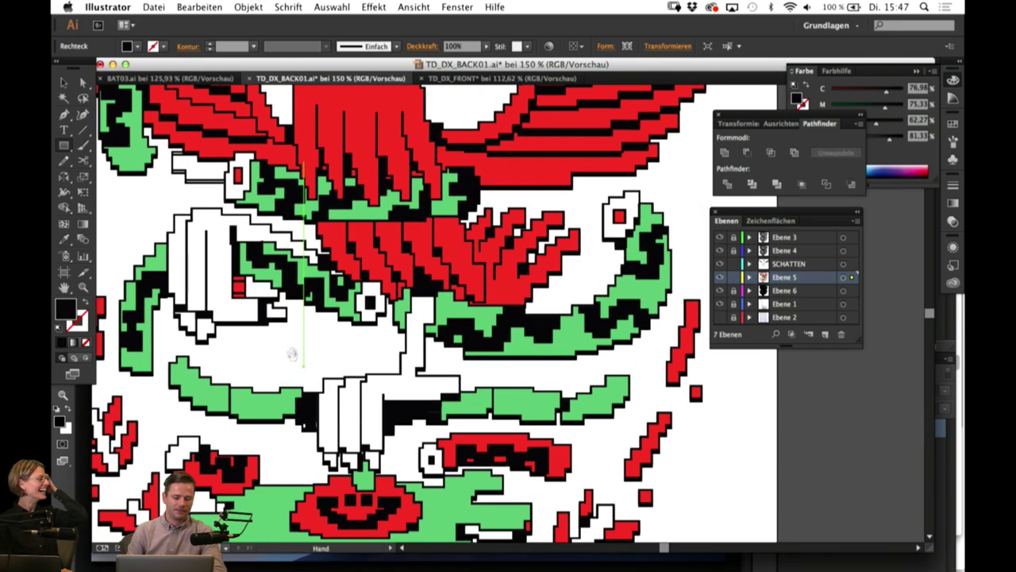
scroll(264, 322, "down", 3)
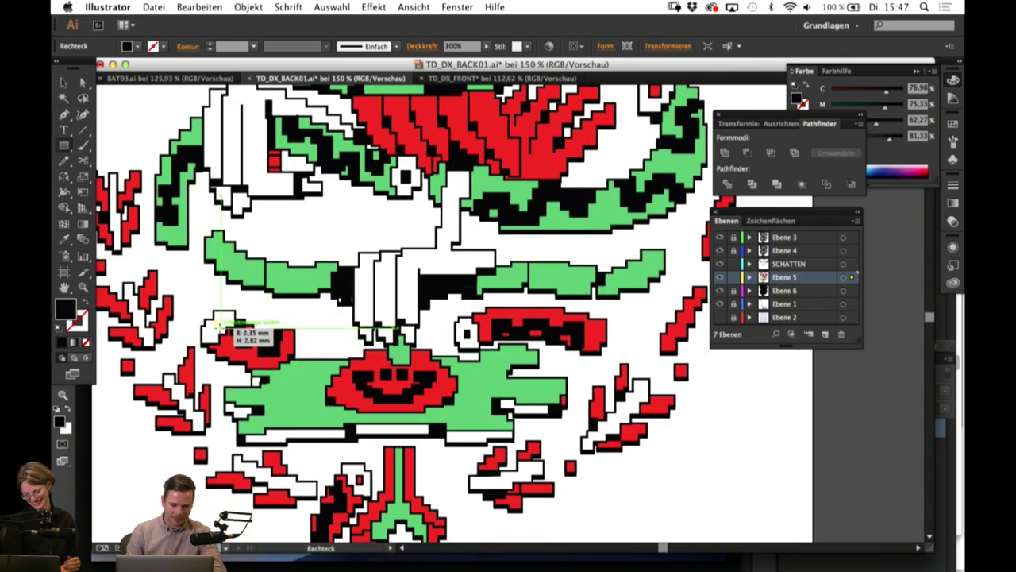
left_click_drag(222, 323, 225, 327)
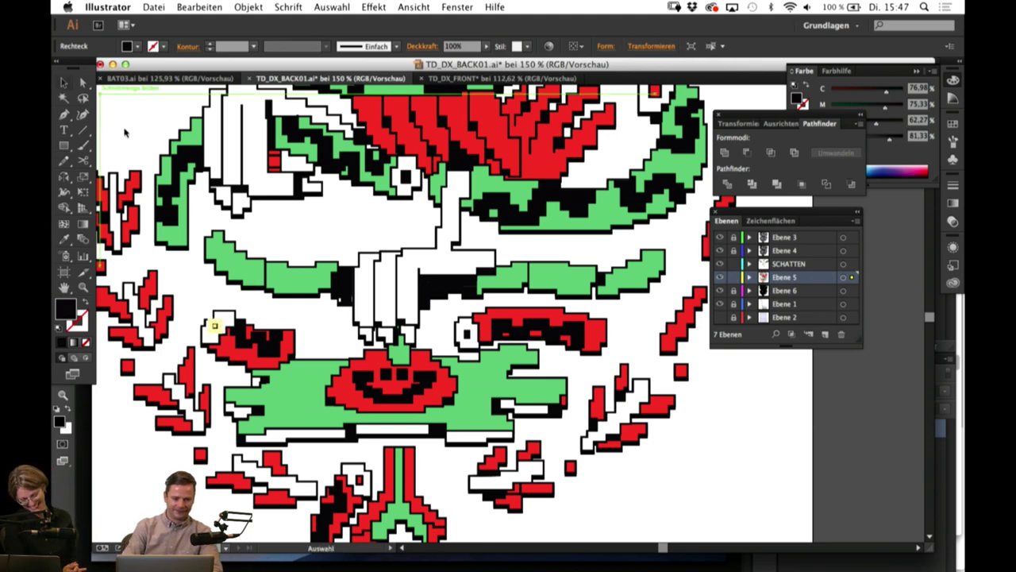
left_click_drag(125, 132, 89, 144)
Step: Draw a small black rectangle below the shadow left of the white claw, and another in the fork of the Y-shaped tail
left_click_drag(474, 367, 376, 345)
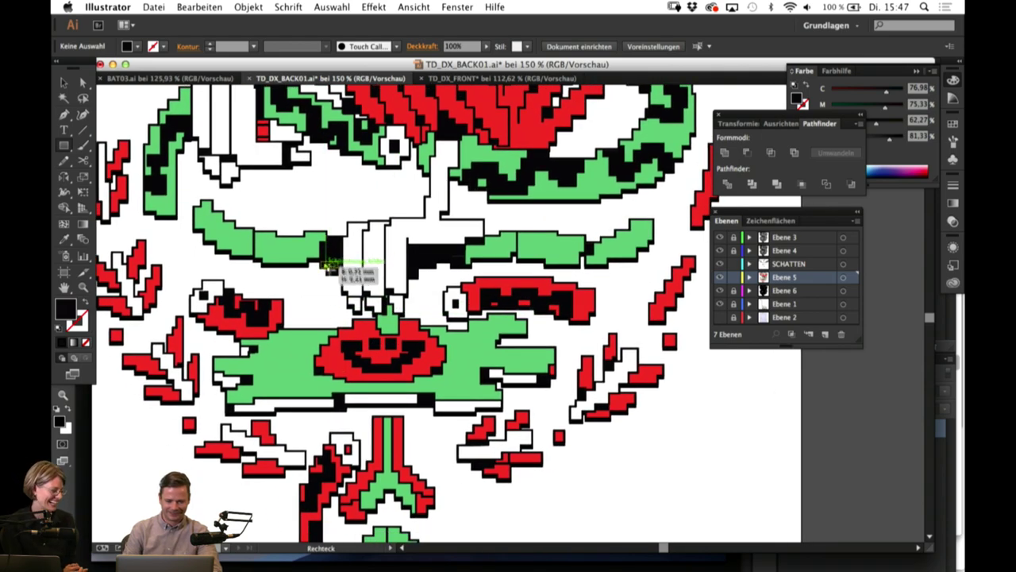
left_click_drag(340, 273, 340, 273)
scroll(439, 406, "down", 5)
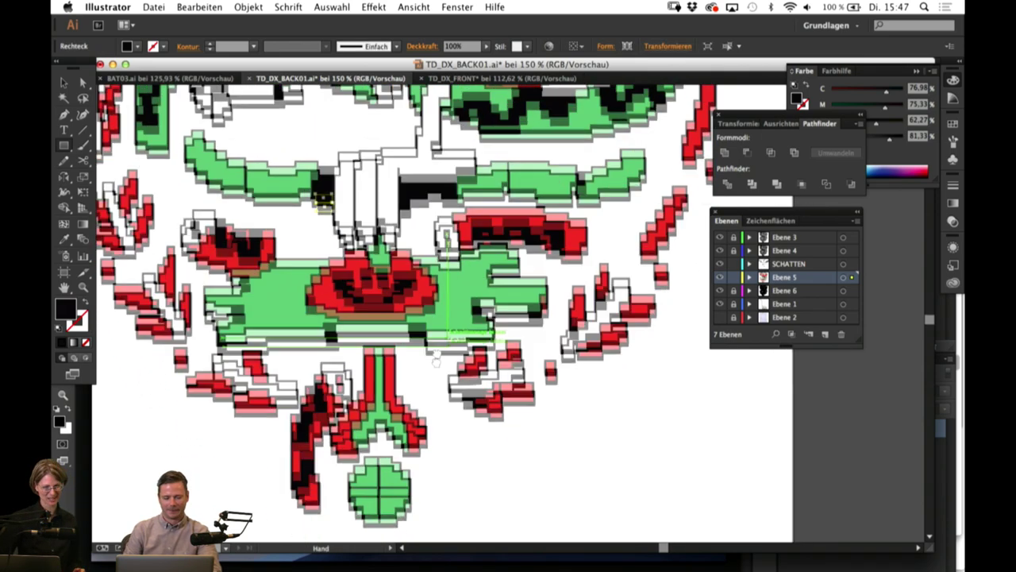
left_click_drag(440, 407, 436, 387)
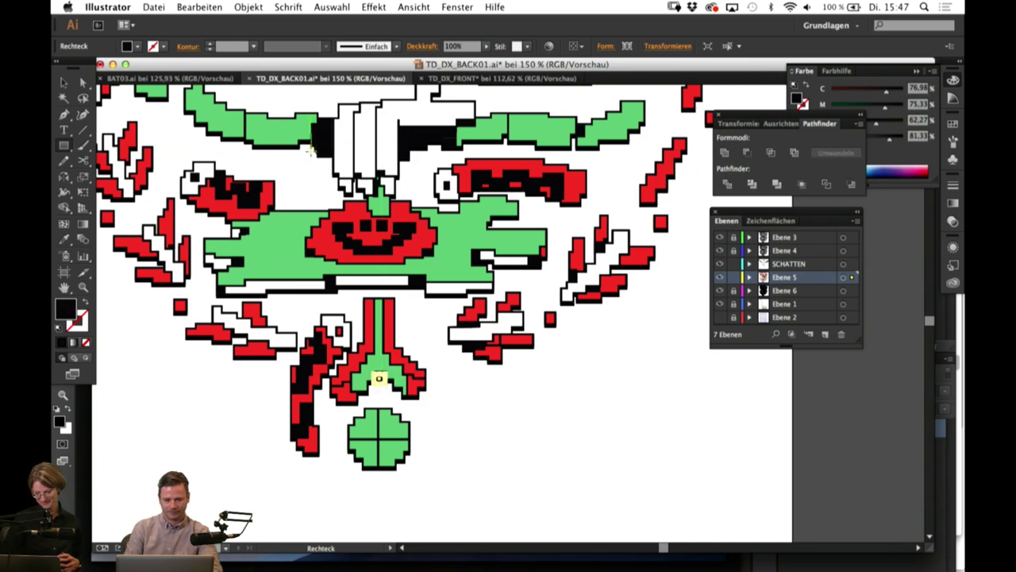
Step: Draw small black rectangles below the red pupil and at the lower corner of the large green snake's right-hand eye
scroll(317, 149, "up", 15)
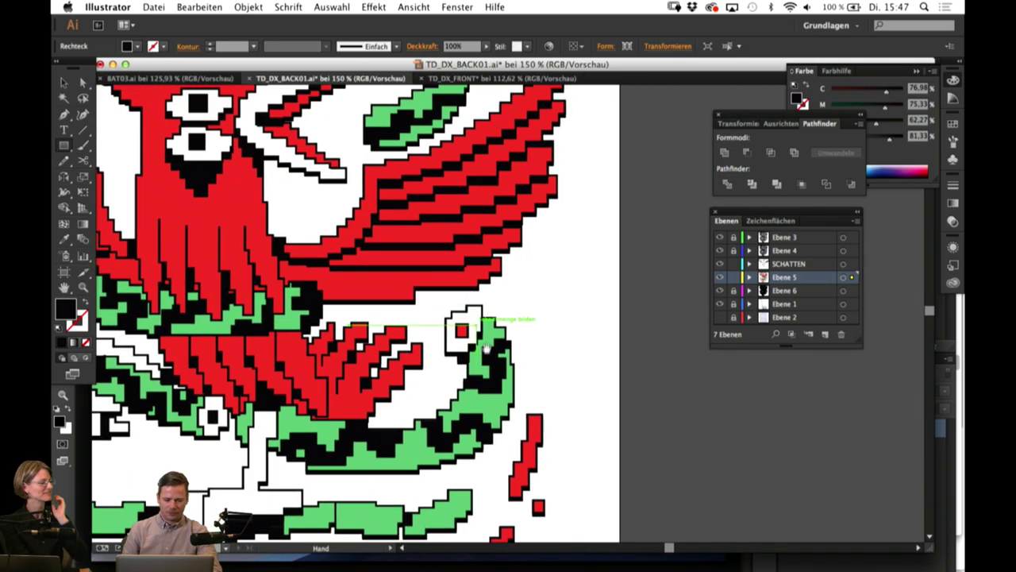
left_click_drag(487, 349, 468, 330)
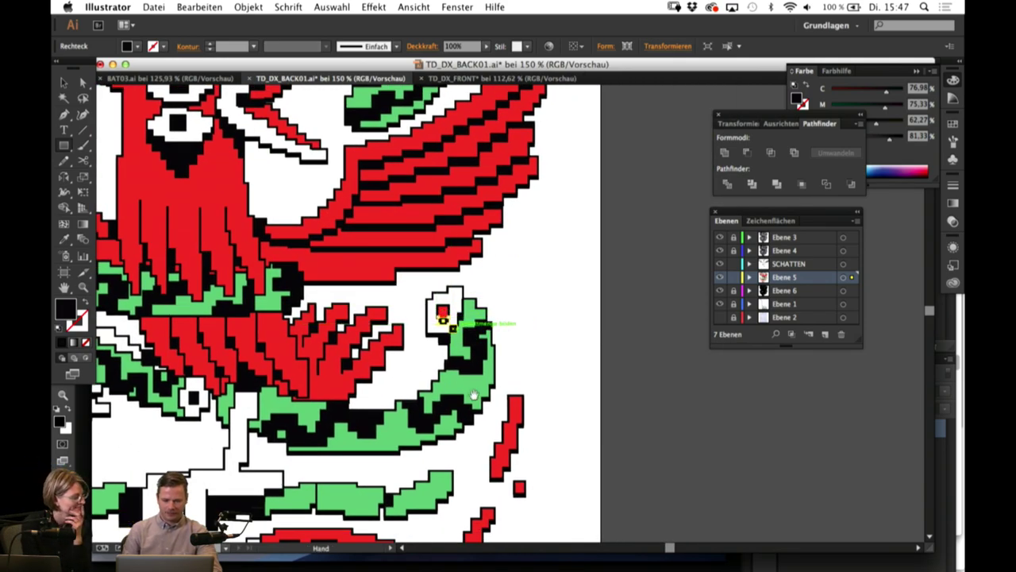
Step: Draw a small black rectangle between the green figure's right-hand fingers, and another in the plume at the figure's lower left
left_click_drag(474, 395, 457, 272)
left_click_drag(507, 300, 524, 214)
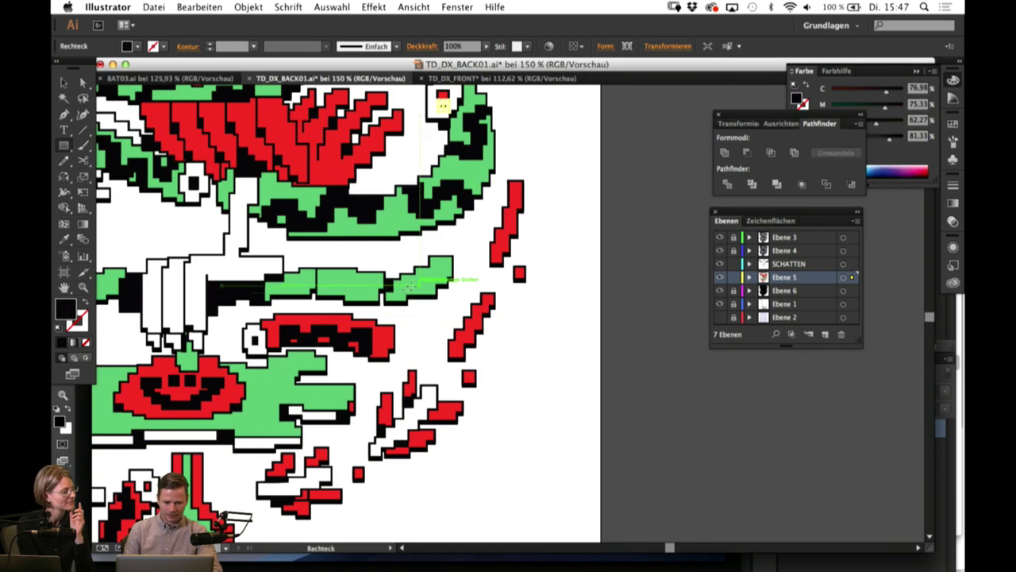
left_click_drag(424, 370, 471, 284)
left_click_drag(405, 418, 486, 414)
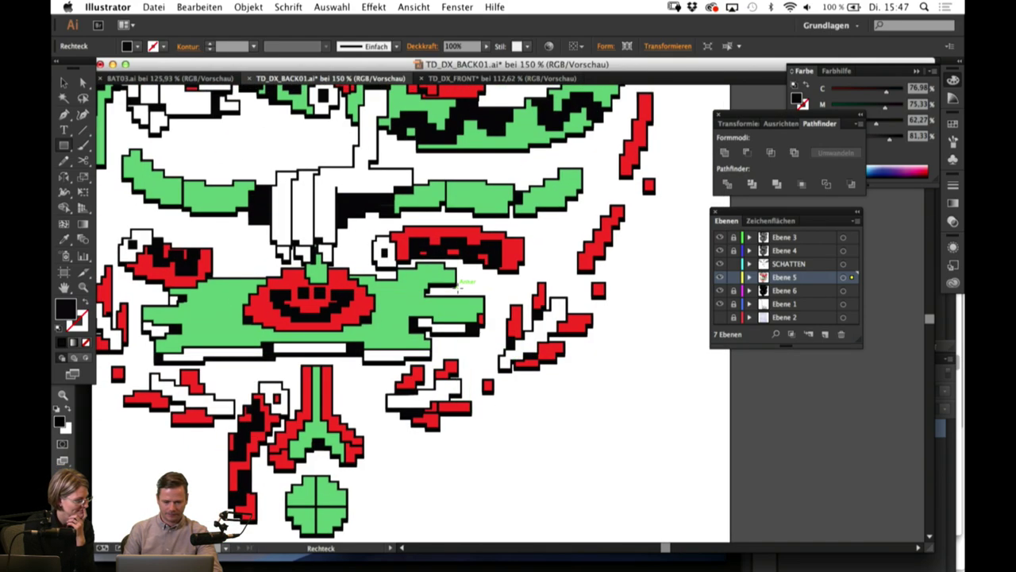
left_click_drag(453, 283, 556, 293)
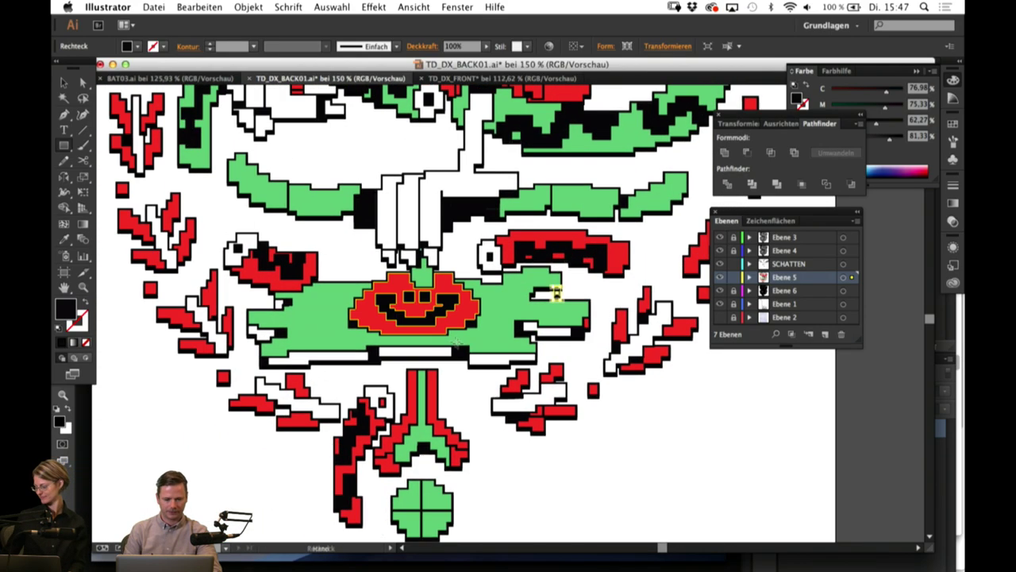
left_click_drag(456, 342, 480, 309)
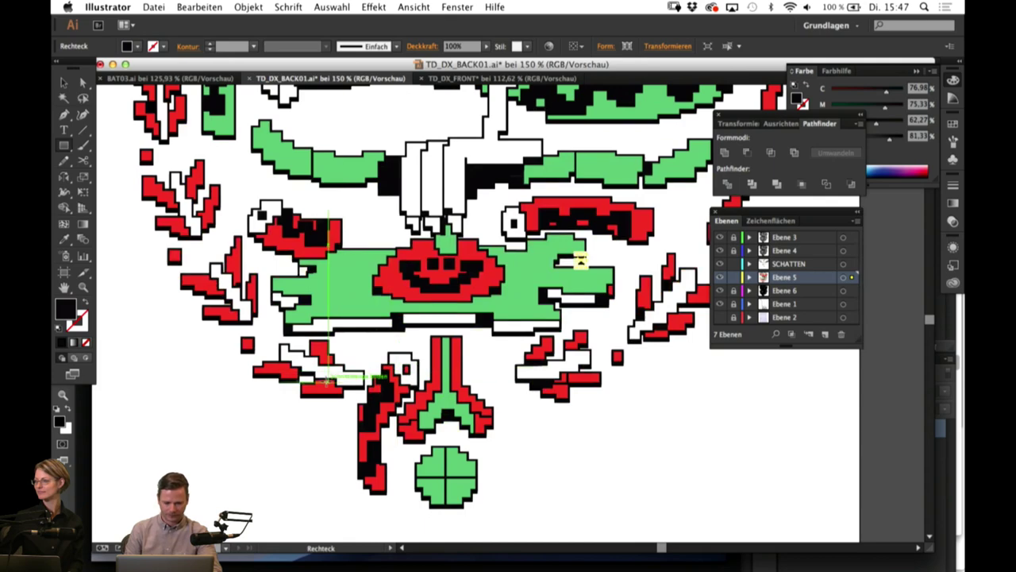
left_click_drag(323, 382, 325, 387)
Step: Recolor the two red end tips of the Y-shaped tail white by sampling the white fill, and deselect them
left_click_drag(447, 344, 394, 275)
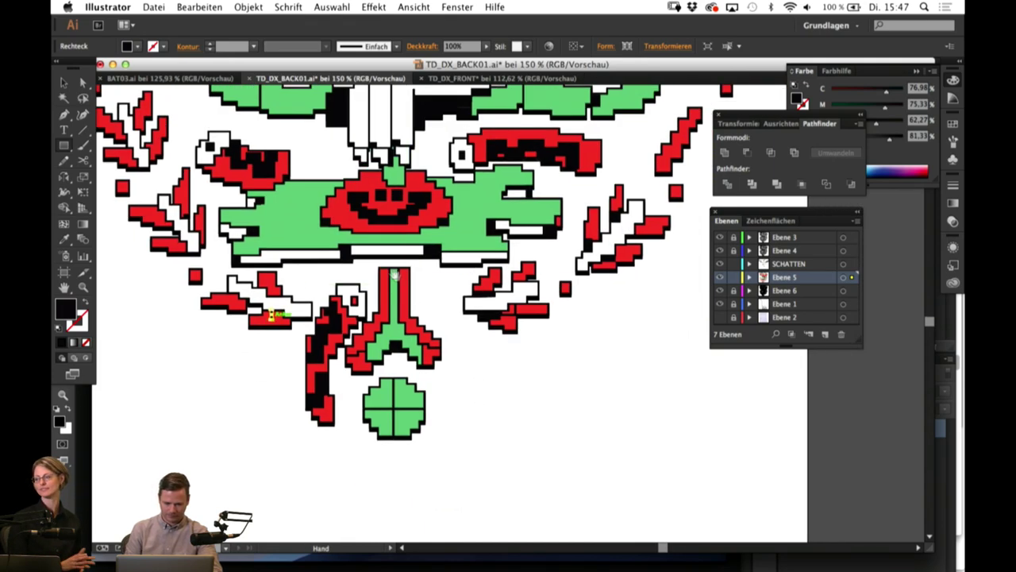
left_click_drag(422, 337, 402, 386)
key("q")
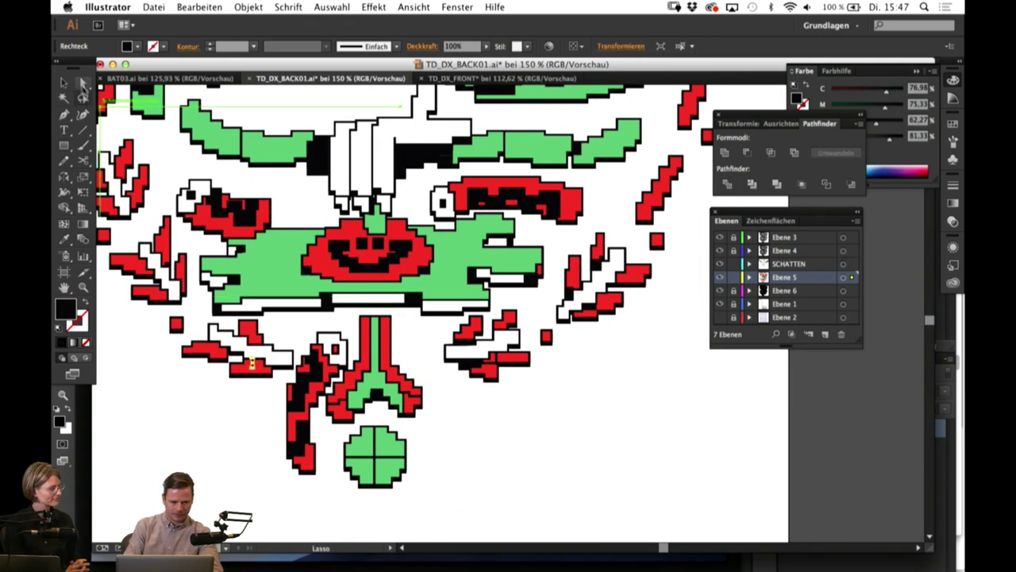
key("a")
left_click(341, 409)
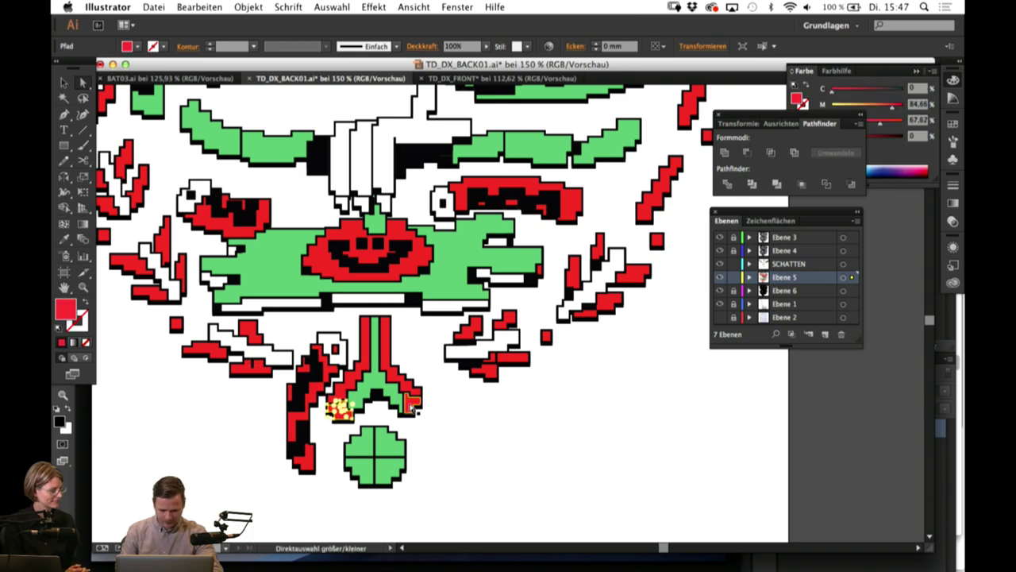
left_click(64, 240)
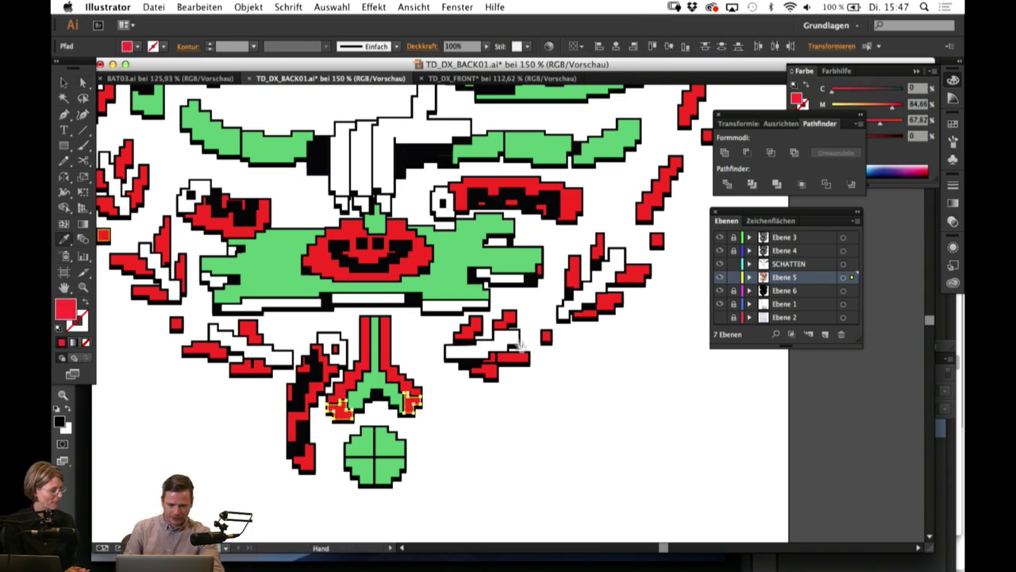
left_click_drag(470, 400, 487, 415)
left_click(205, 409)
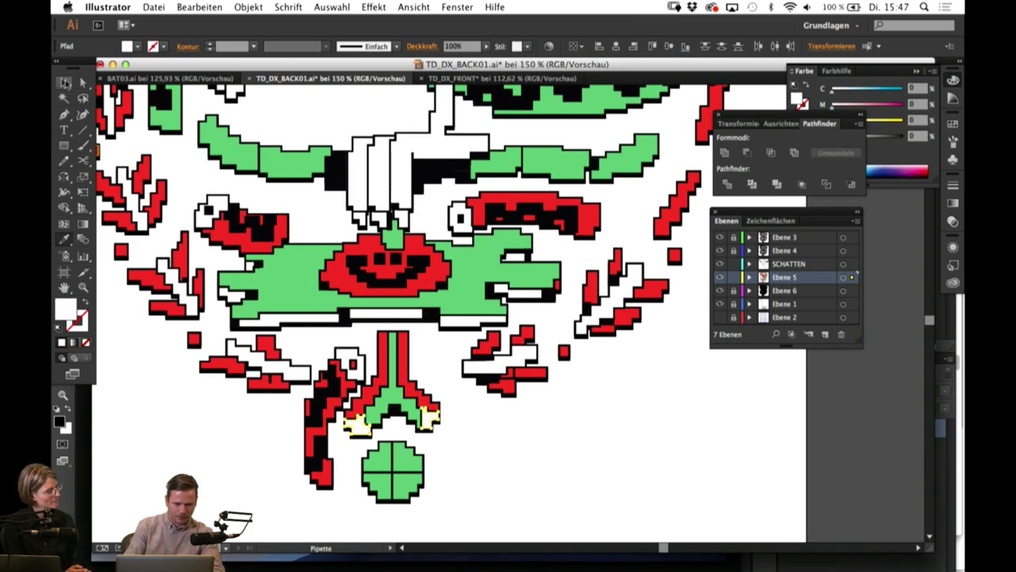
left_click(64, 82)
left_click(162, 414)
Step: On a new layer below SCHATTEN, set up the Line Segment tool with a black 2 pt stroke and no fill
left_click_drag(151, 141, 193, 339)
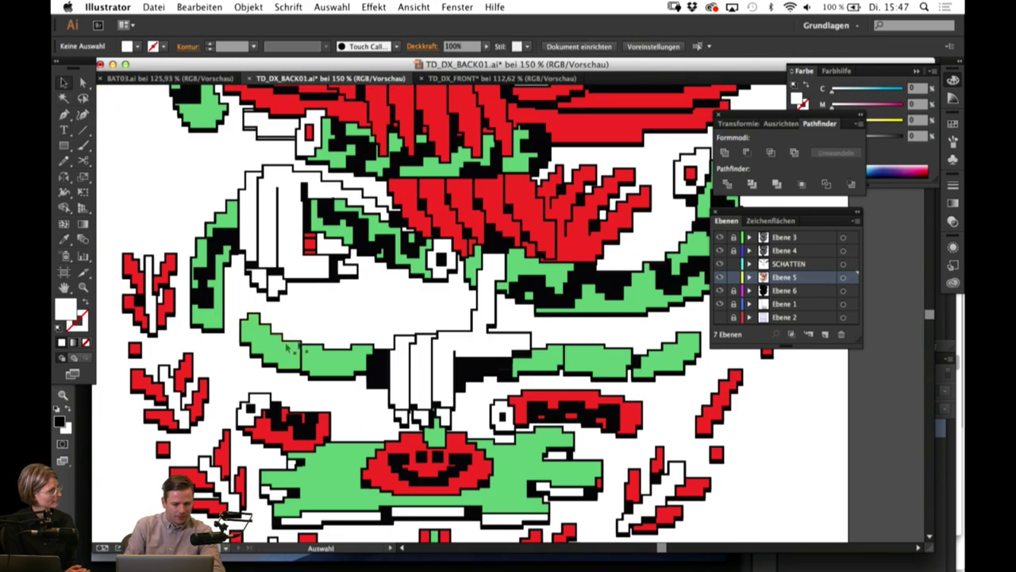
scroll(358, 315, "up", 10)
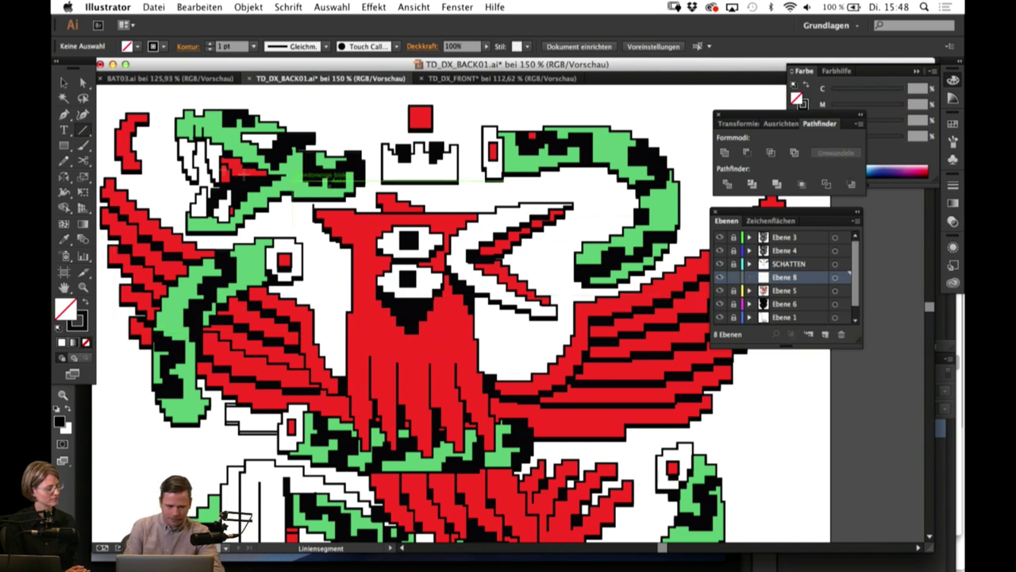
left_click(64, 131)
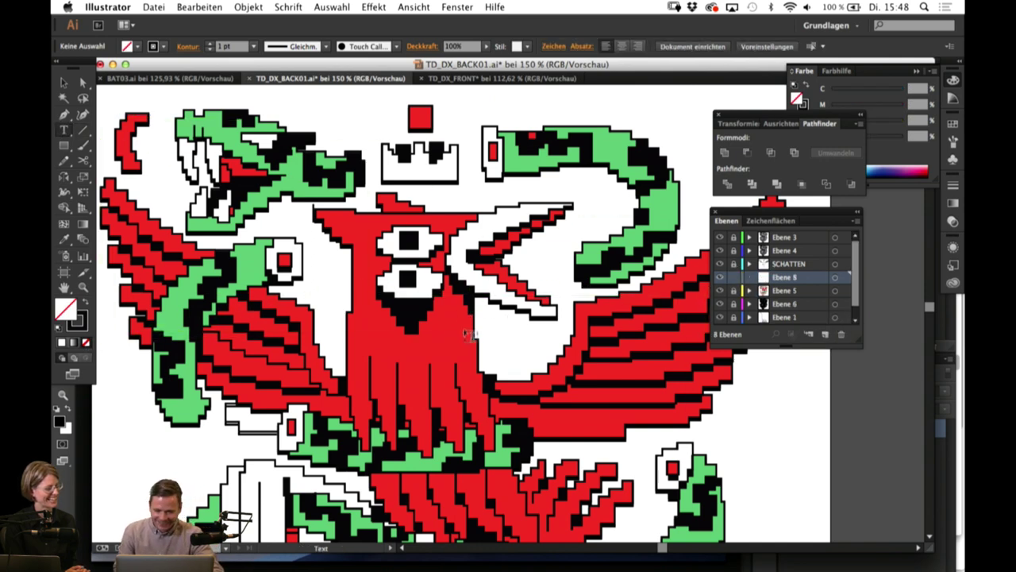
left_click(85, 134)
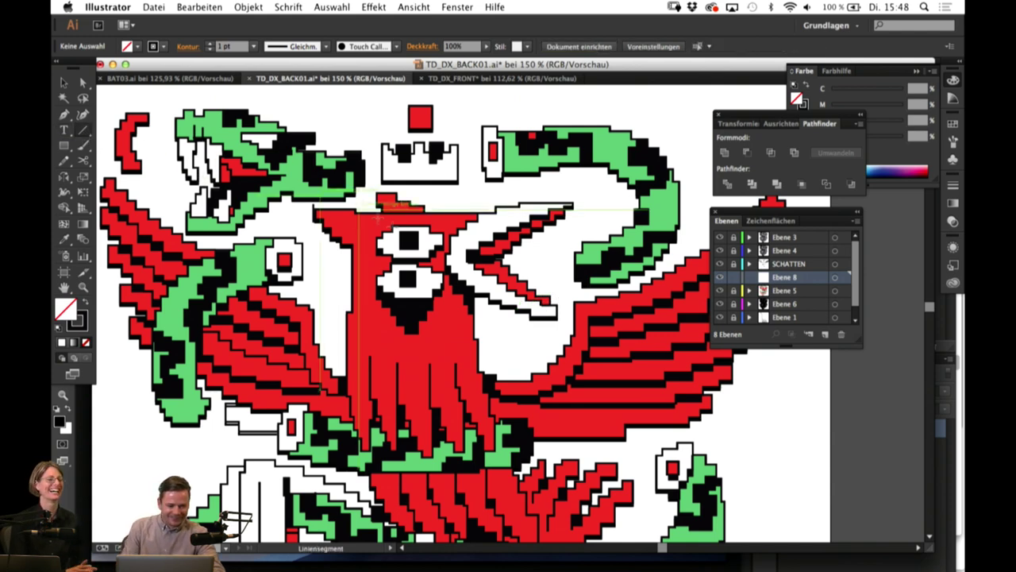
left_click(253, 46)
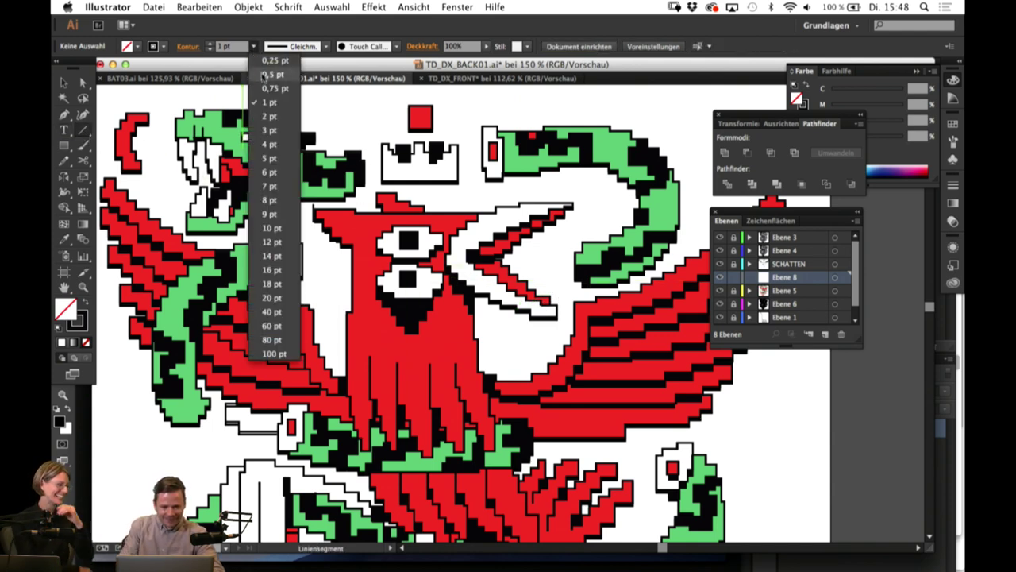
left_click(269, 116)
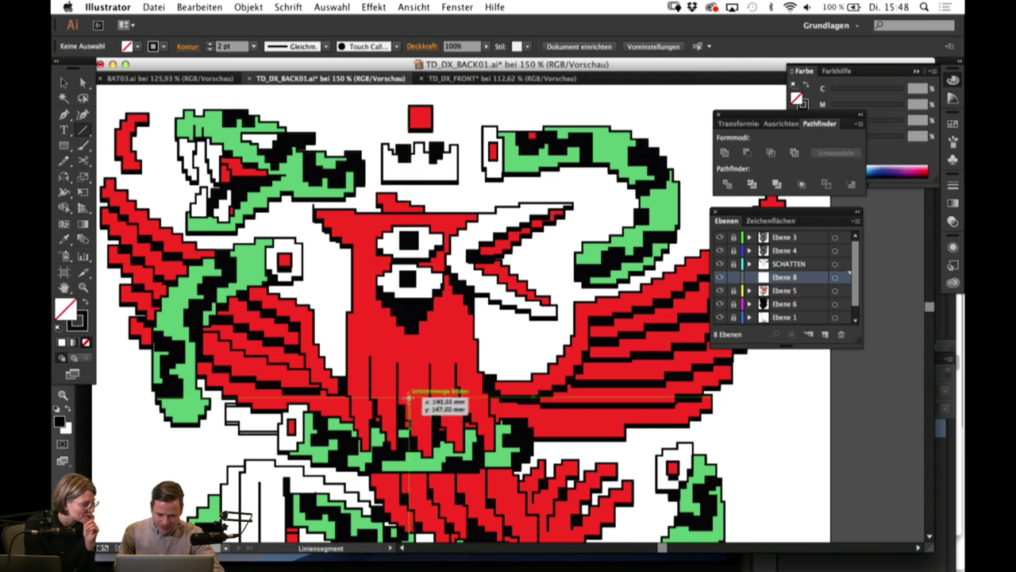
Step: Draw short black detail lines on the red bird's chest and inside its white beak
left_click_drag(406, 396, 413, 396)
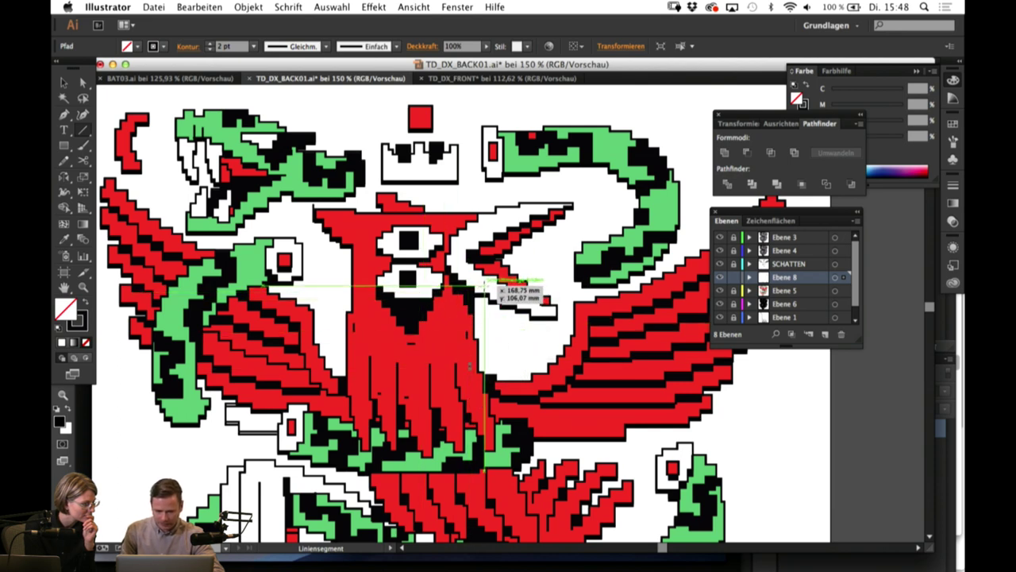
left_click_drag(465, 242, 514, 218)
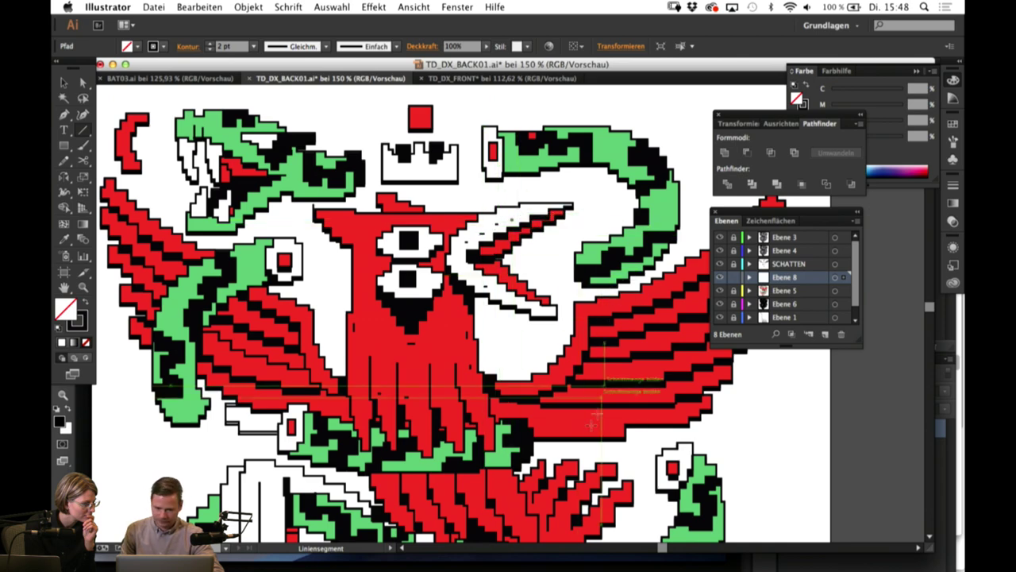
Step: Draw short horizontal black lines scattered across the feathers of the bird's right-hand wing
left_click_drag(563, 397, 544, 357)
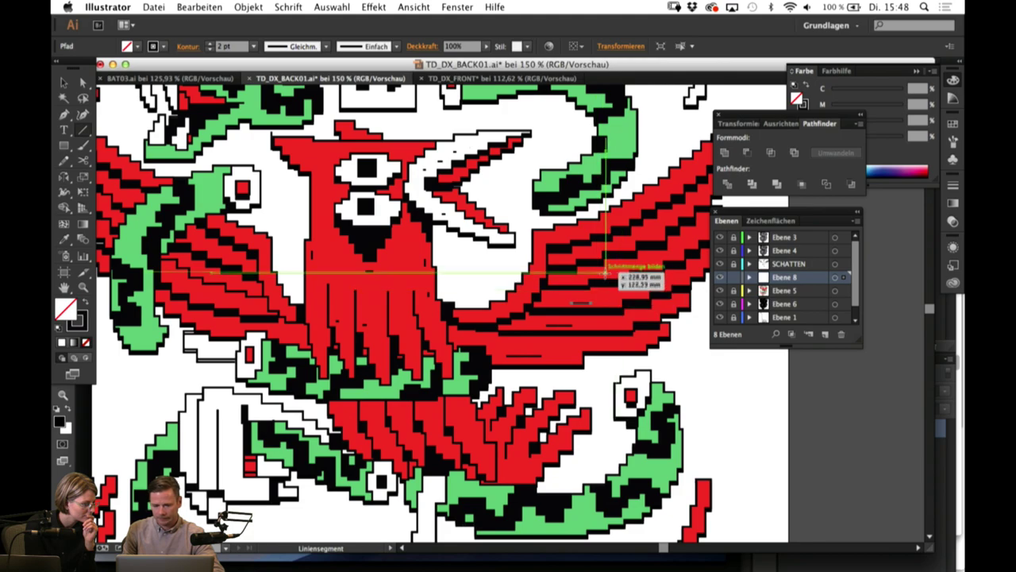
left_click_drag(660, 293, 621, 282)
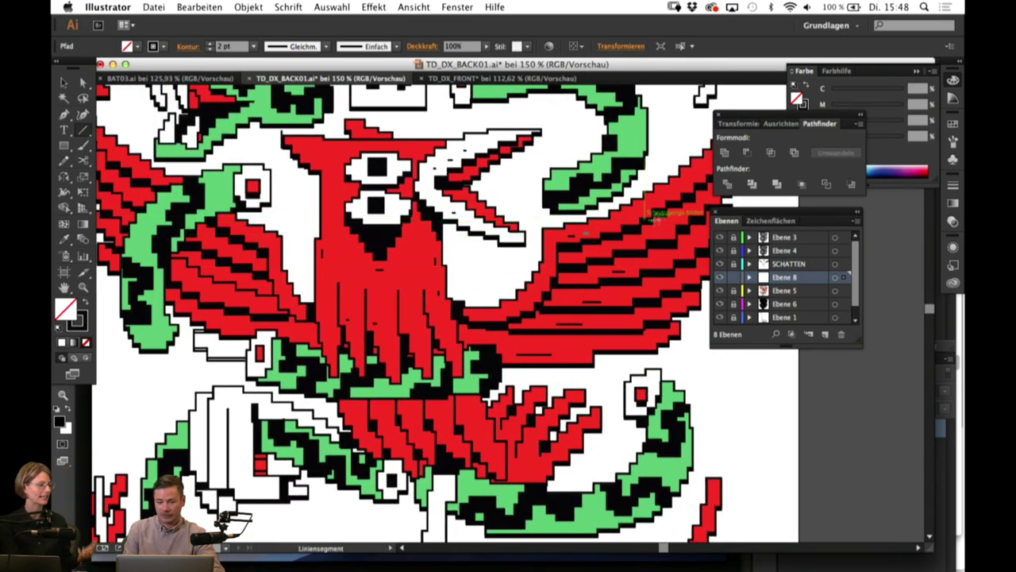
scroll(563, 246, "right", 5)
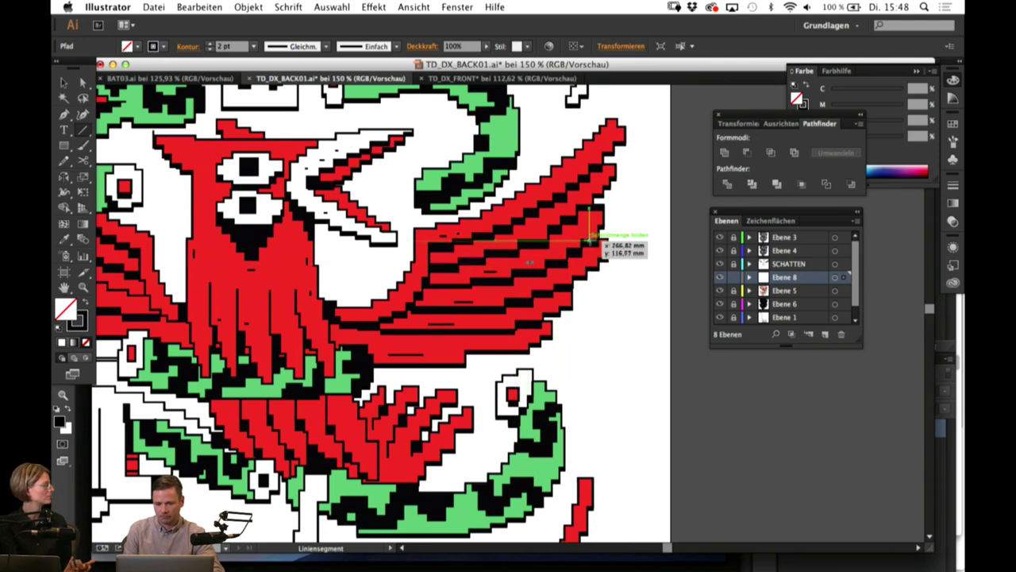
scroll(564, 213, "up", 4)
scroll(564, 213, "right", 2)
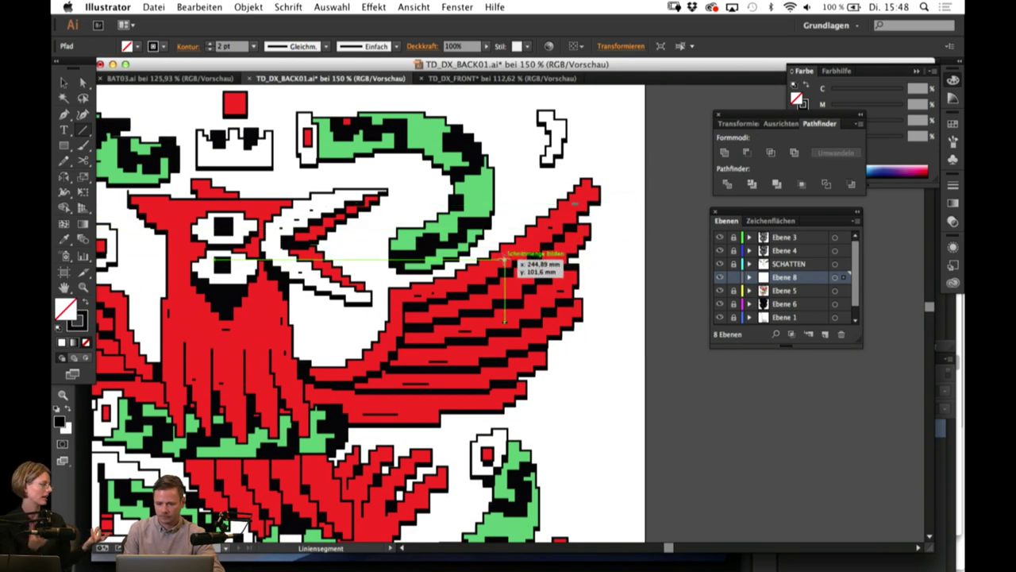
scroll(506, 260, "down", 3)
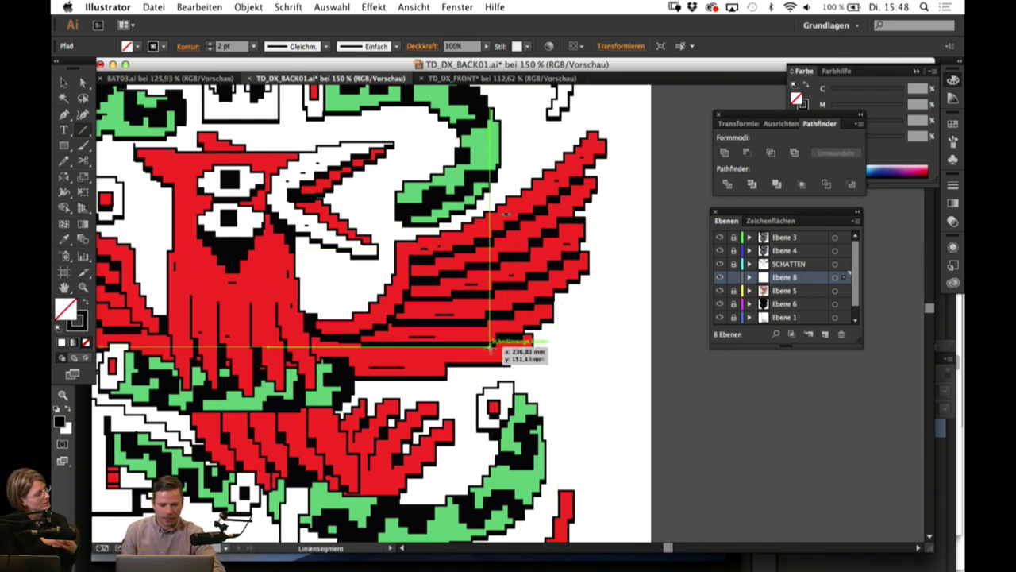
scroll(477, 356, "down", 10)
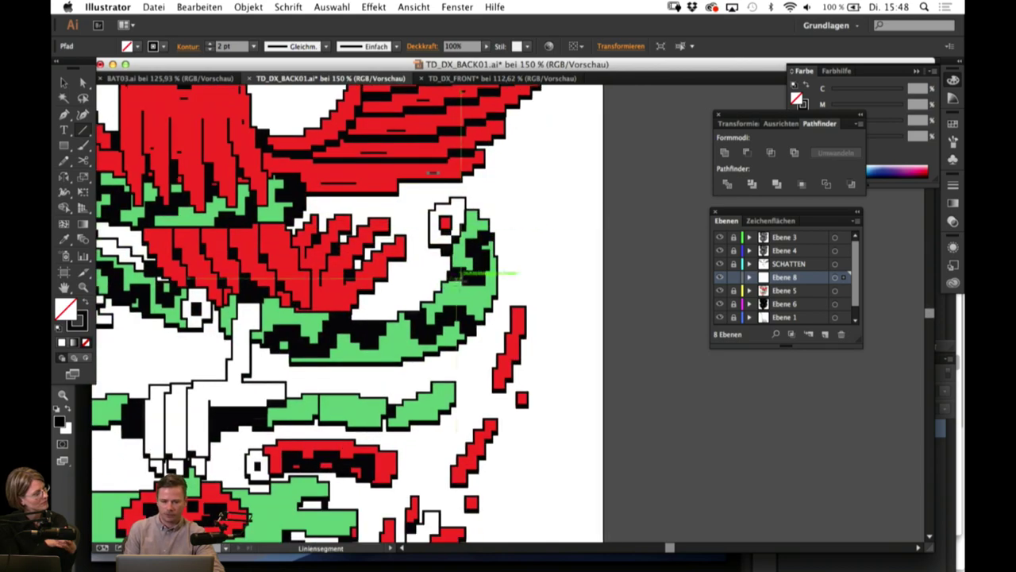
Step: Draw short horizontal lines about 4 mm long on the body of the large green snake beneath the bird
left_click_drag(370, 354, 388, 354)
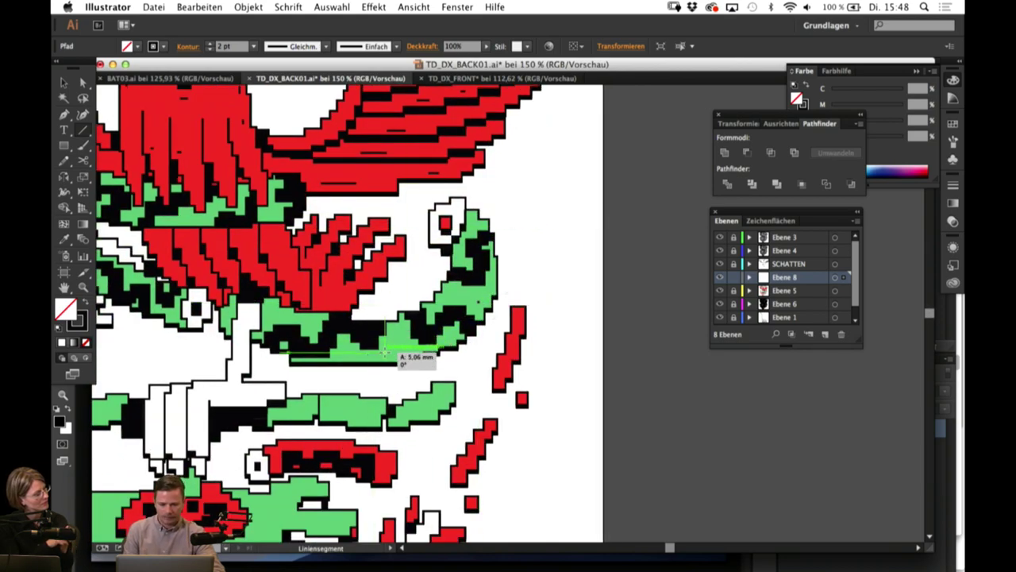
left_click_drag(441, 386, 451, 356)
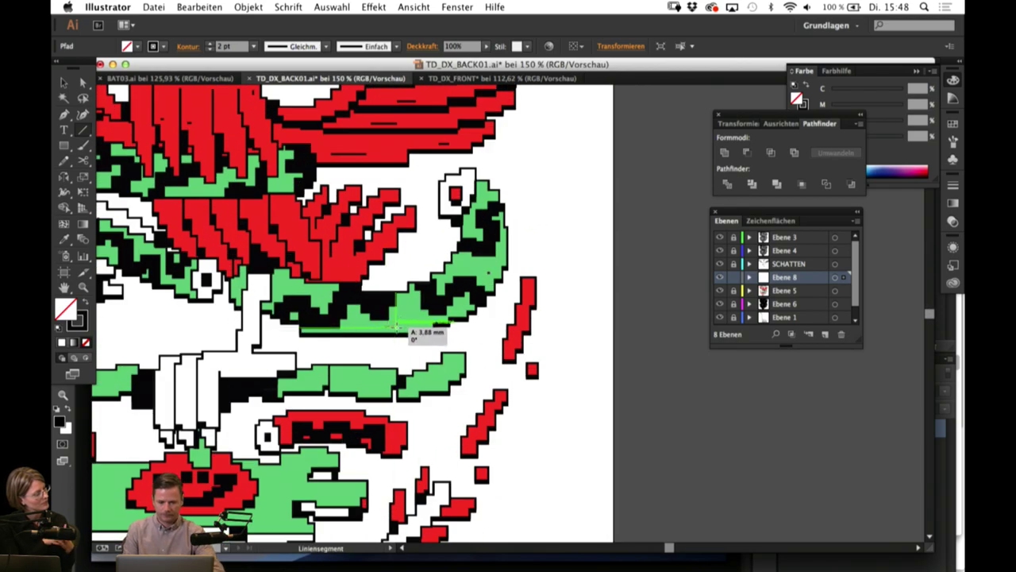
left_click_drag(397, 326, 396, 326)
Step: Draw short horizontal lines about 4 mm long on the green segments on both sides of the white claw
left_click_drag(438, 384, 439, 384)
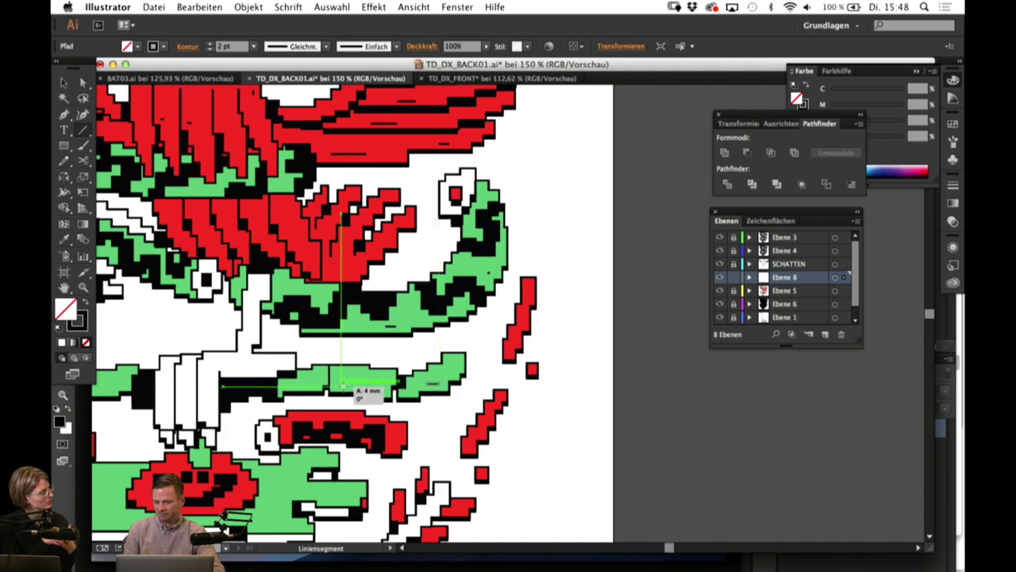
left_click_drag(342, 386, 311, 384)
left_click_drag(313, 384, 473, 399)
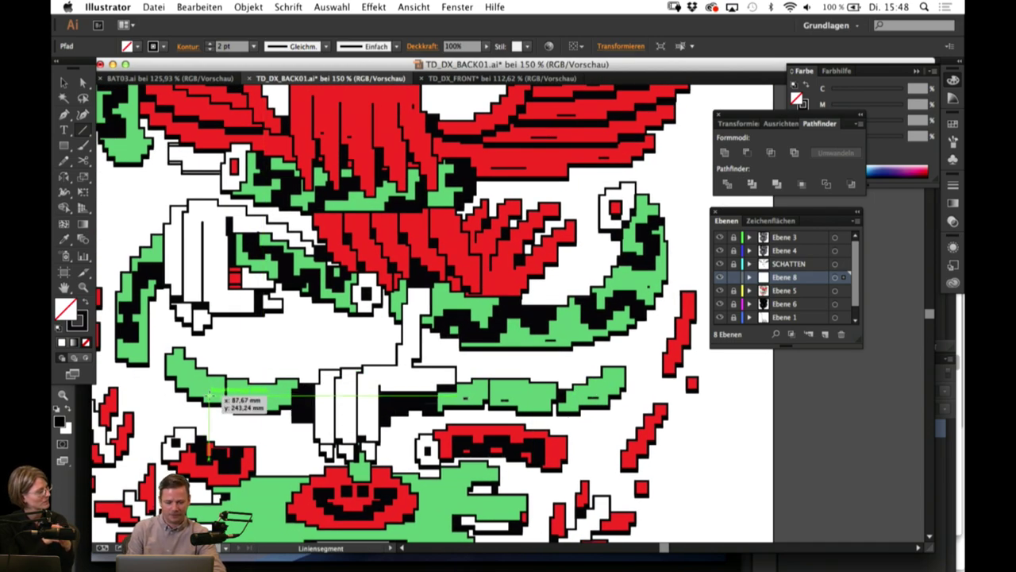
left_click_drag(192, 386, 179, 369)
left_click_drag(467, 434, 447, 340)
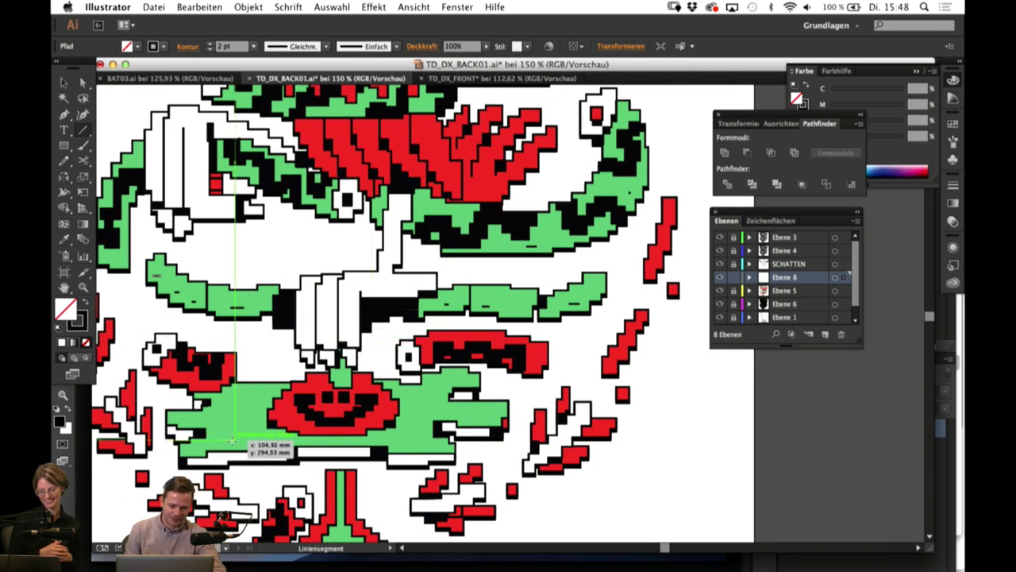
Step: Draw short horizontal lines on the green body and arms of the figure with the red face
left_click_drag(226, 442, 250, 441)
left_click_drag(406, 445, 418, 442)
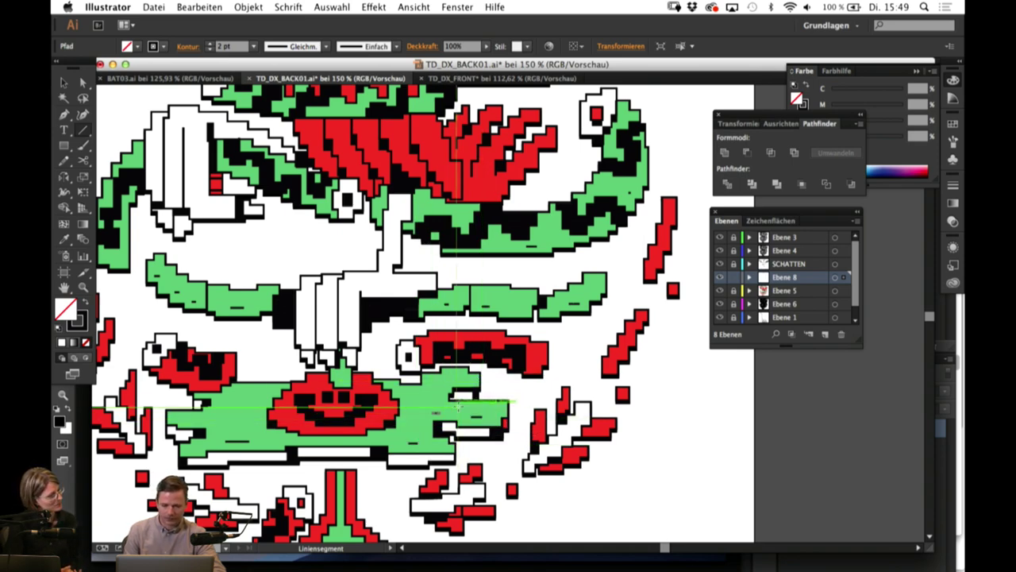
left_click_drag(316, 387, 426, 403)
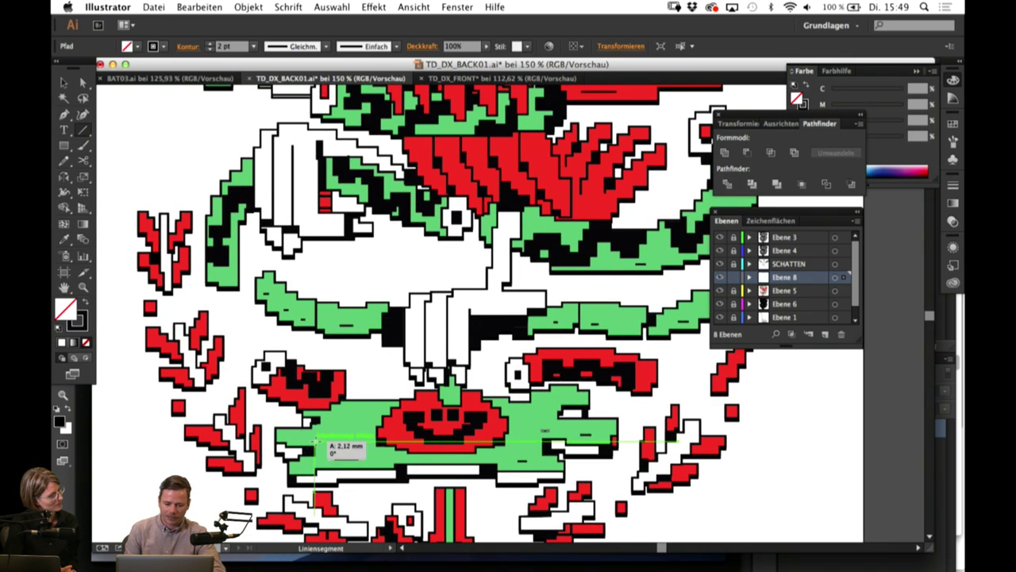
Step: Draw short horizontal lines on the curved green snake to the right of the crown
left_click_drag(488, 153, 478, 329)
scroll(235, 454, "up", 5)
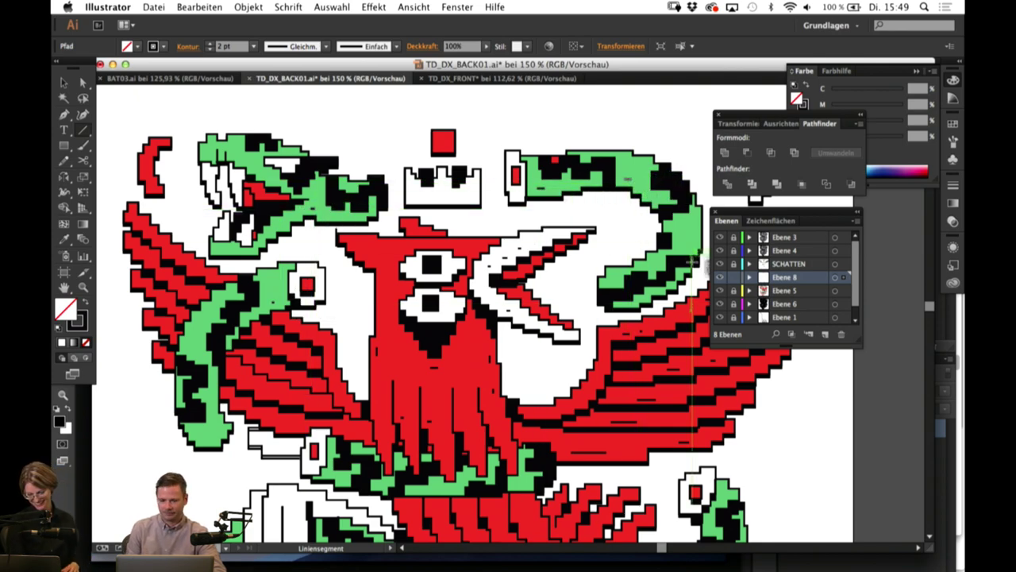
left_click_drag(619, 405, 579, 352)
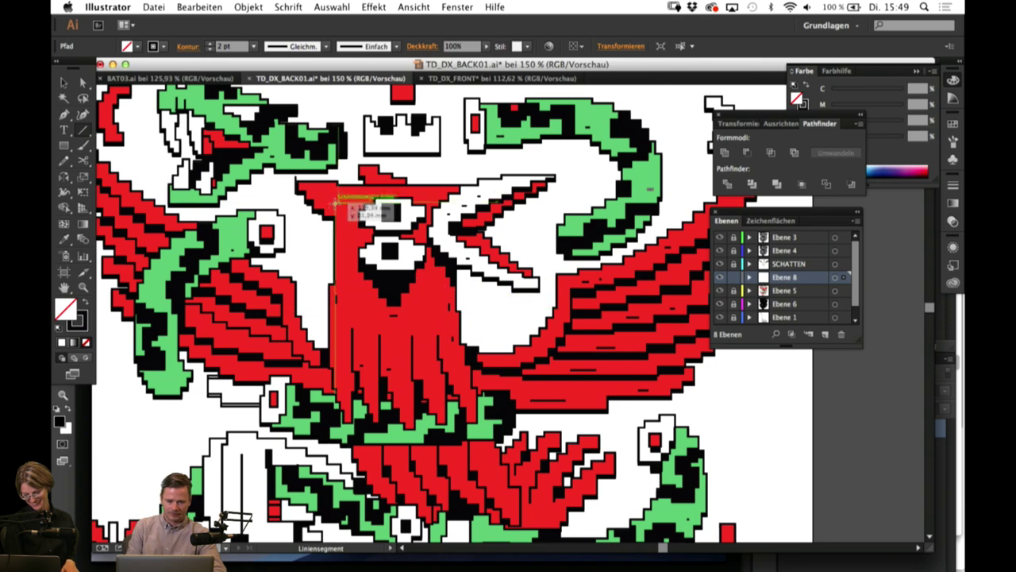
Step: Draw short horizontal lines on the side of the bird's red head and on its lower beak
left_click_drag(525, 247, 574, 277)
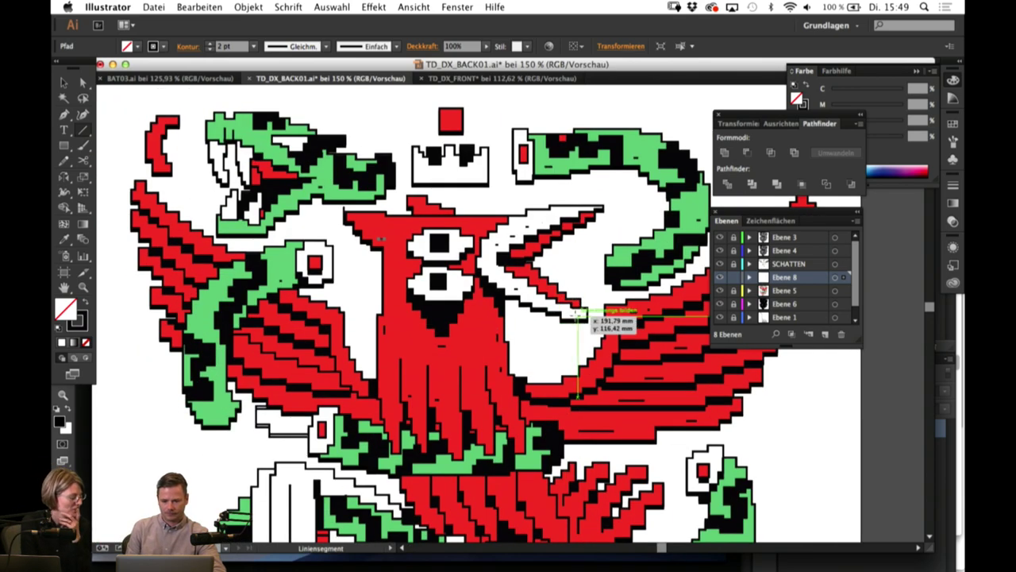
left_click_drag(581, 314, 573, 316)
Step: Draw a horizontal line about 8 mm long across the white crown and a short one in the red square above it
left_click_drag(459, 190, 464, 218)
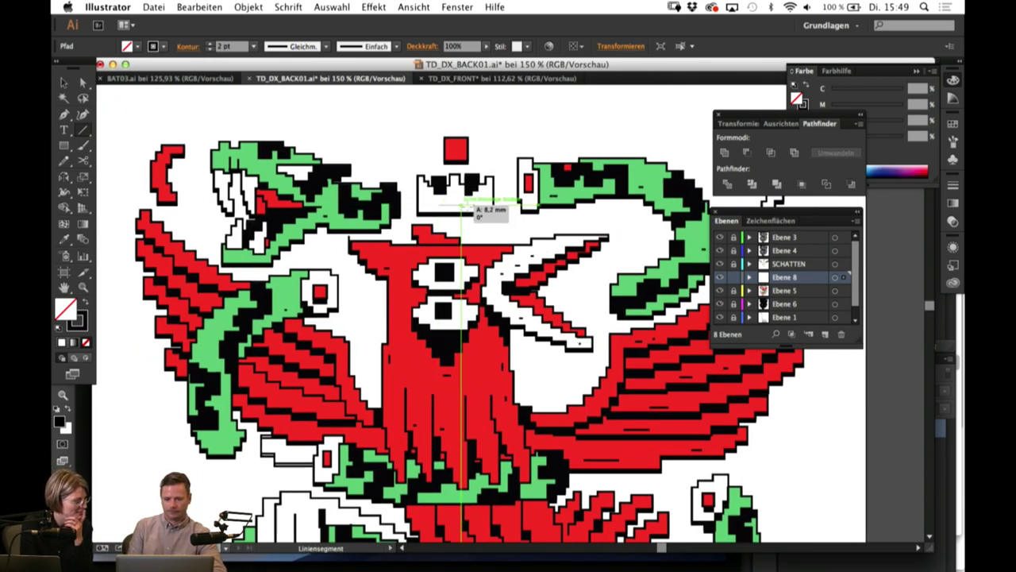
scroll(460, 191, "right", 2)
left_click_drag(419, 157, 428, 156)
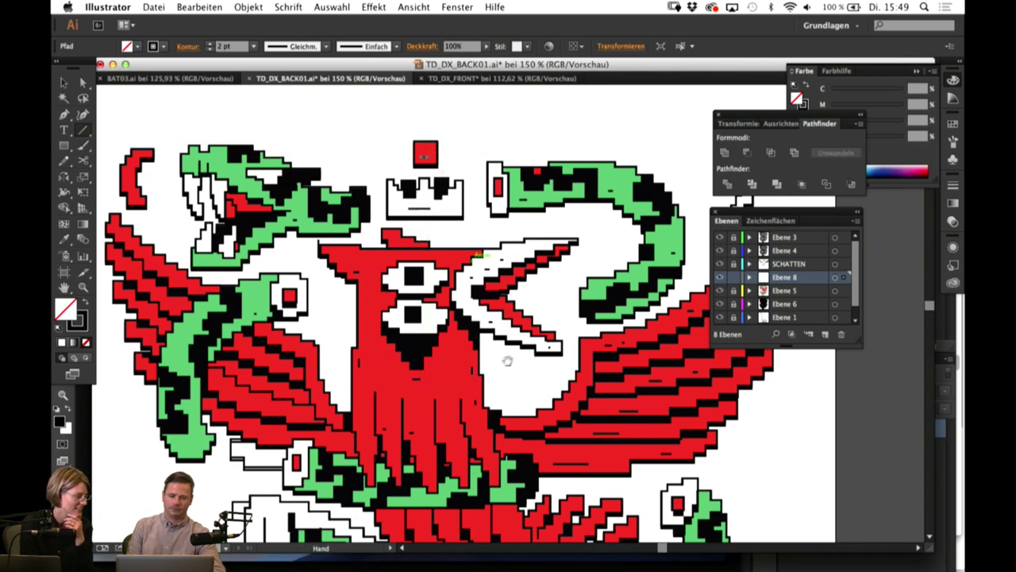
Step: Draw short horizontal lines about 1 mm long on the green snake overlapping the bird's left-hand wing
mouse_move(504, 362)
left_mouse_down()
mouse_move(549, 306)
mouse_move(539, 315)
left_mouse_up()
scroll(477, 327, "down", 1)
scroll(477, 328, "right", 1)
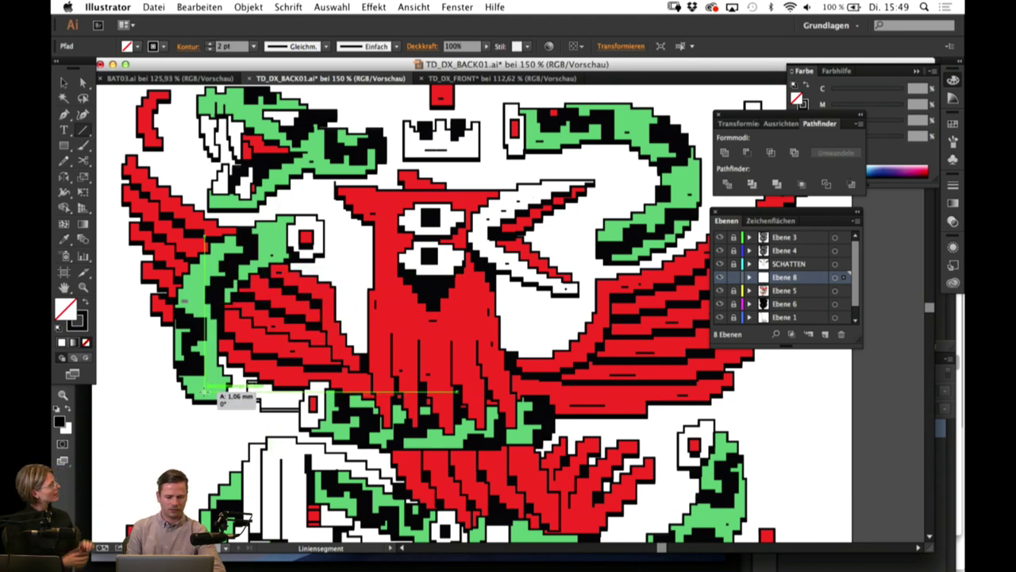
Step: Draw vertical lines about 8 mm long on the white hand below the bird and about 6.5 mm long on the white claw's fingers
scroll(545, 349, "down", 3)
scroll(545, 349, "right", 3)
scroll(544, 337, "down", 3)
scroll(545, 337, "left", 1)
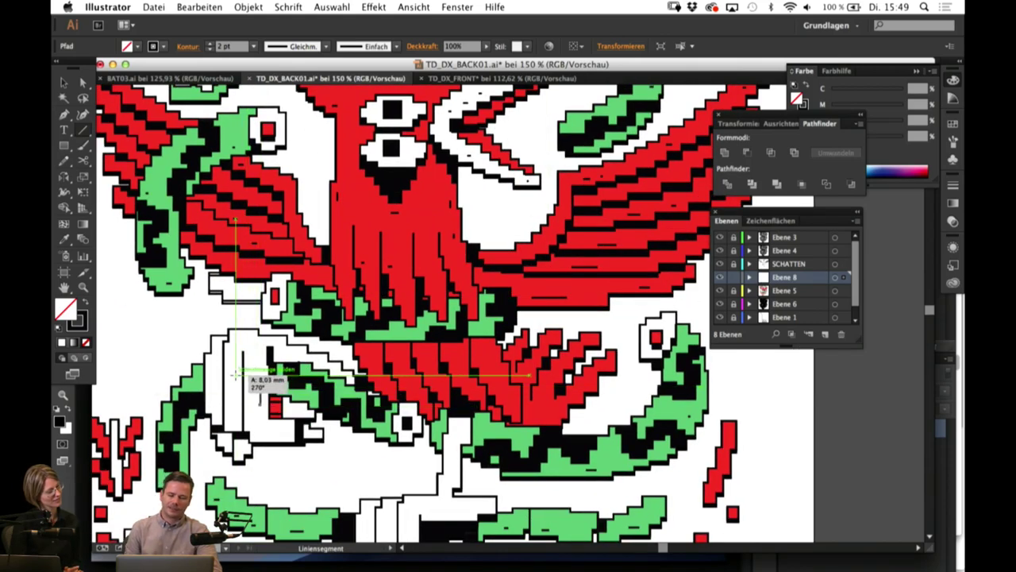
scroll(444, 388, "down", 3)
scroll(444, 387, "right", 1)
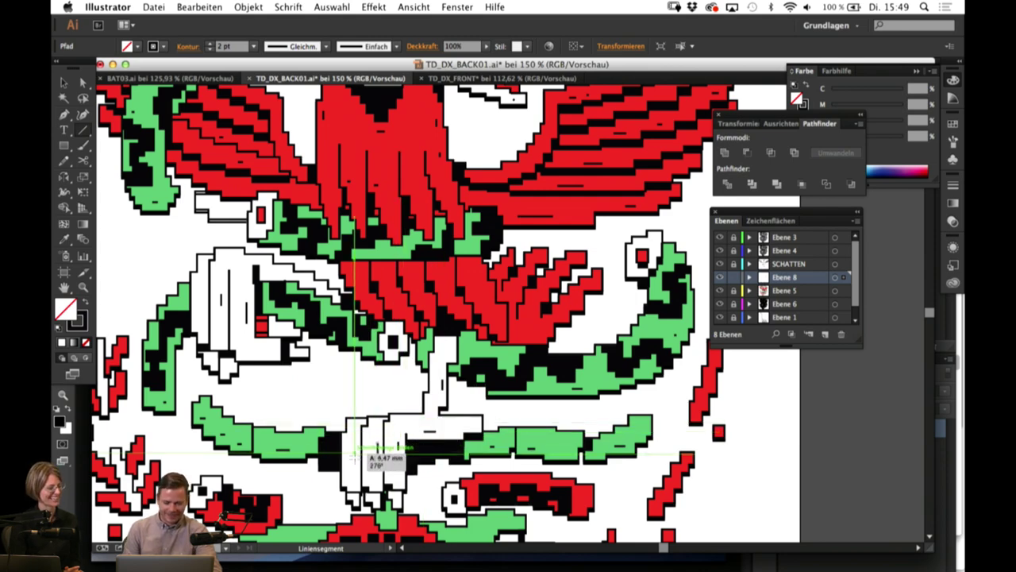
Step: Draw a short horizontal line near the end of the red snake to the right of the white claw
scroll(429, 397, "down", 5)
scroll(429, 397, "right", 1)
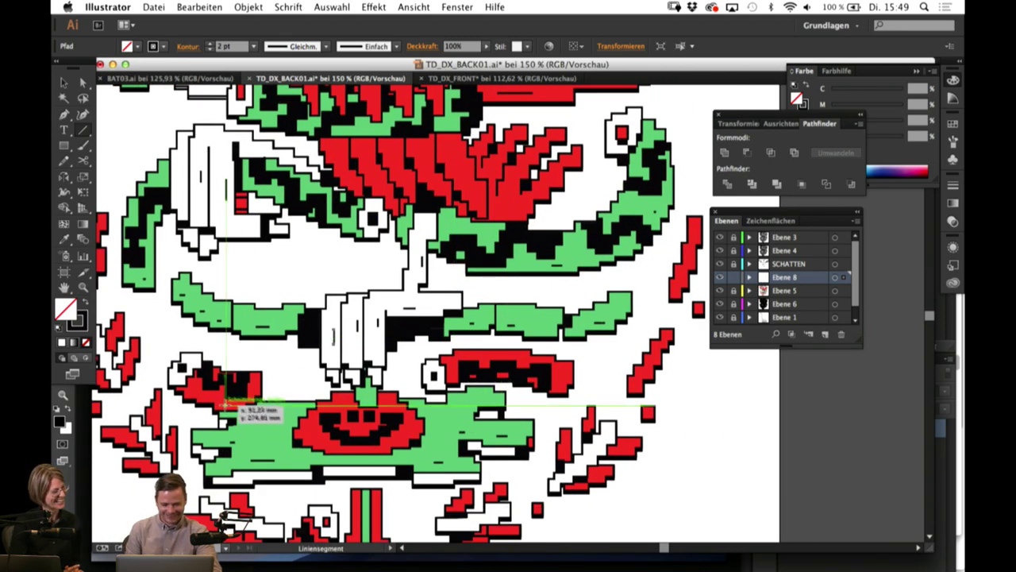
left_click_drag(554, 418, 571, 346)
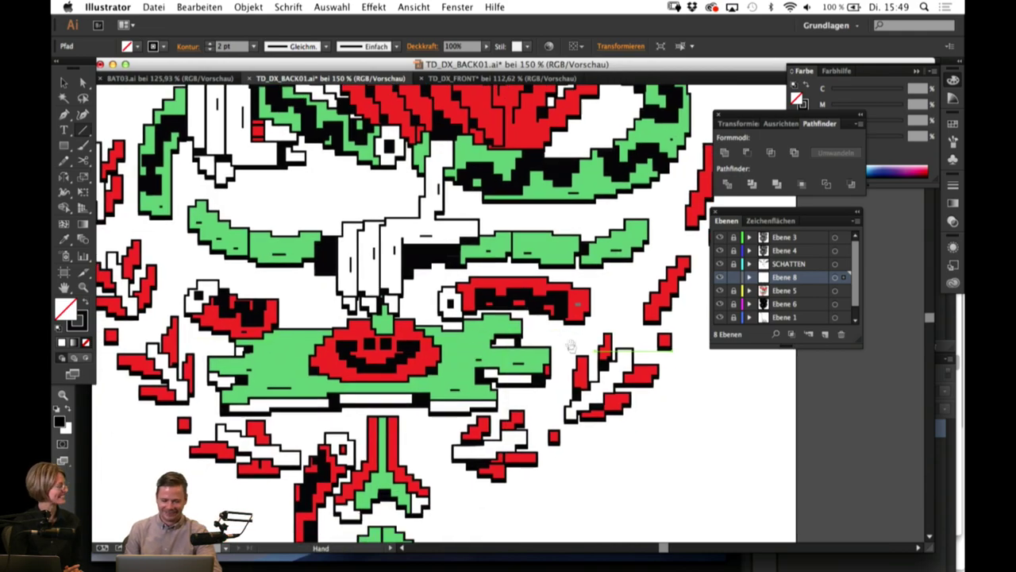
scroll(425, 355, "down", 2)
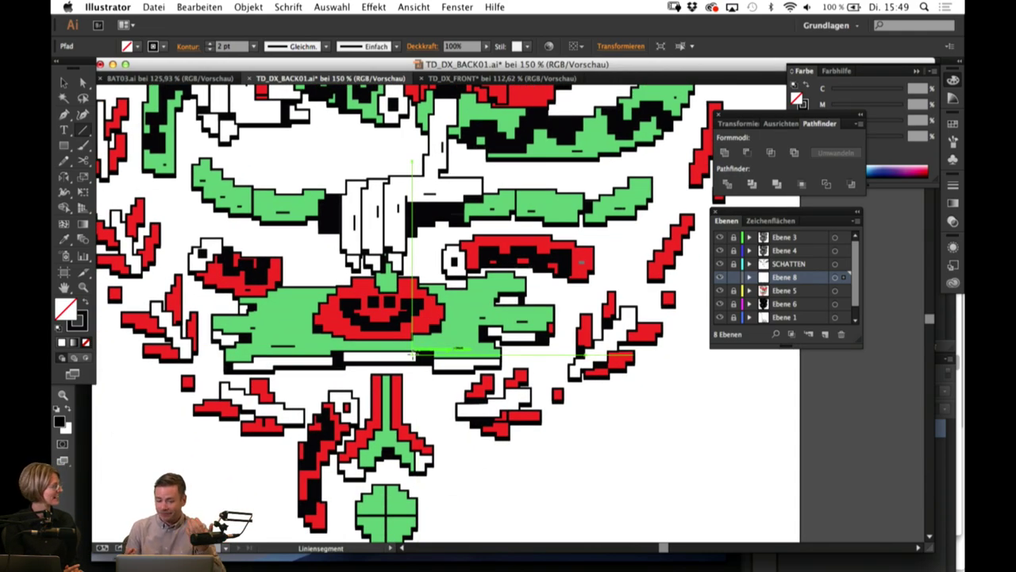
Step: Draw a short horizontal line at the base of the bird's fanned red tail feathers
scroll(412, 355, "up", 10)
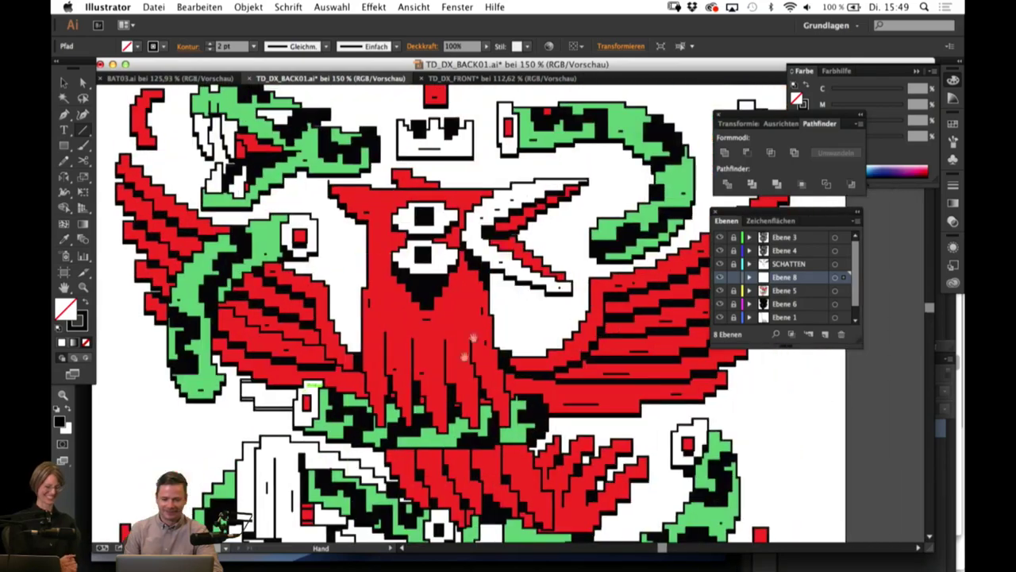
left_click_drag(472, 339, 456, 358)
scroll(462, 472, "down", 6)
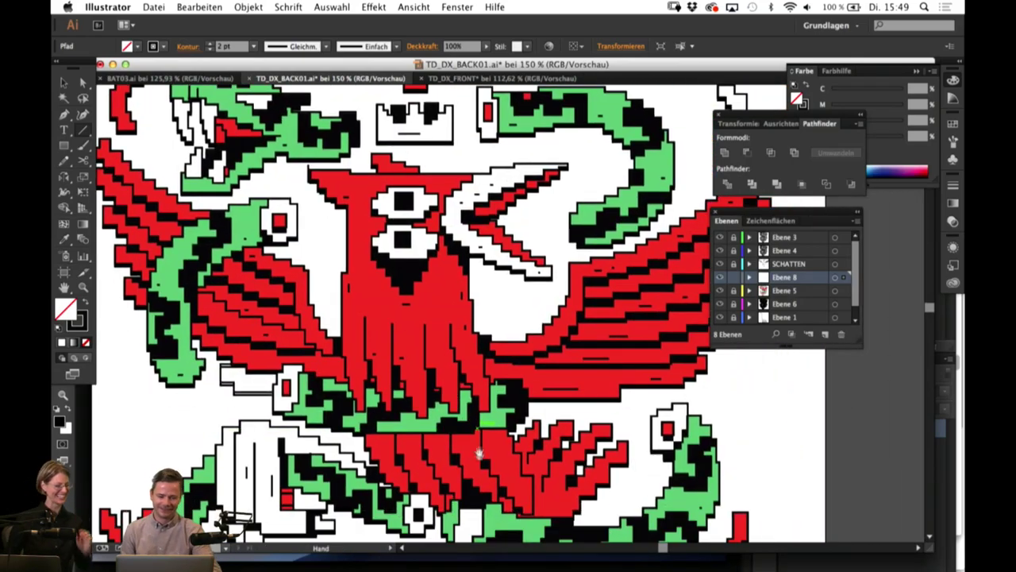
scroll(490, 414, "down", 1)
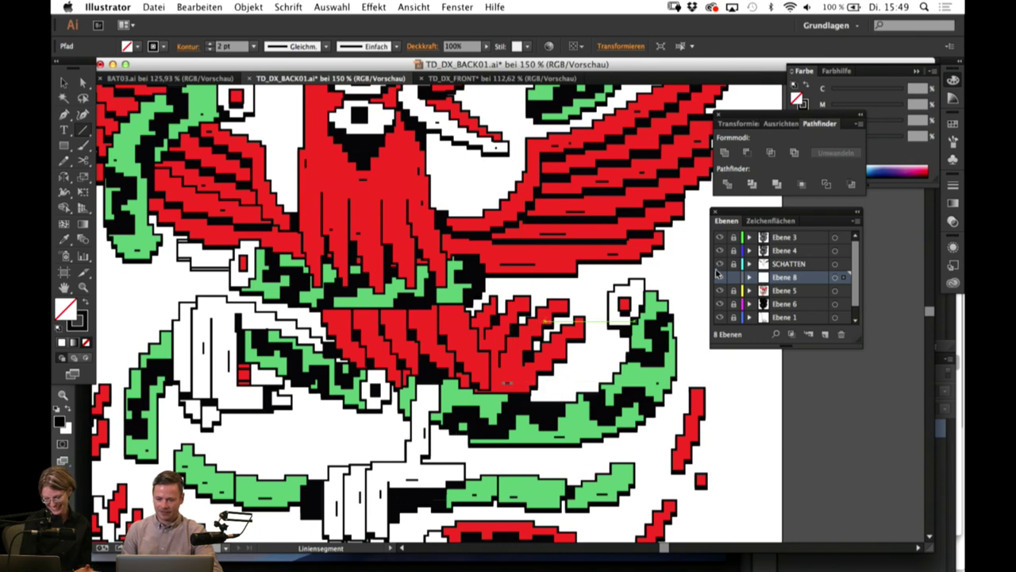
Step: Hide all artwork layers and show only the scanned pencil sketch on layer Ebene 2
left_click_drag(720, 281, 723, 308)
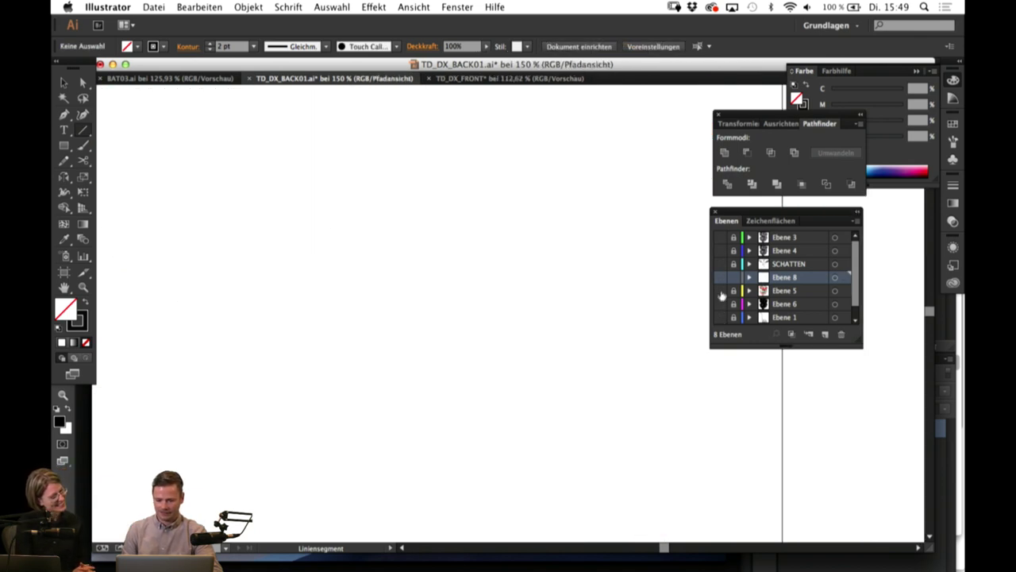
left_click(720, 318)
left_click(718, 319)
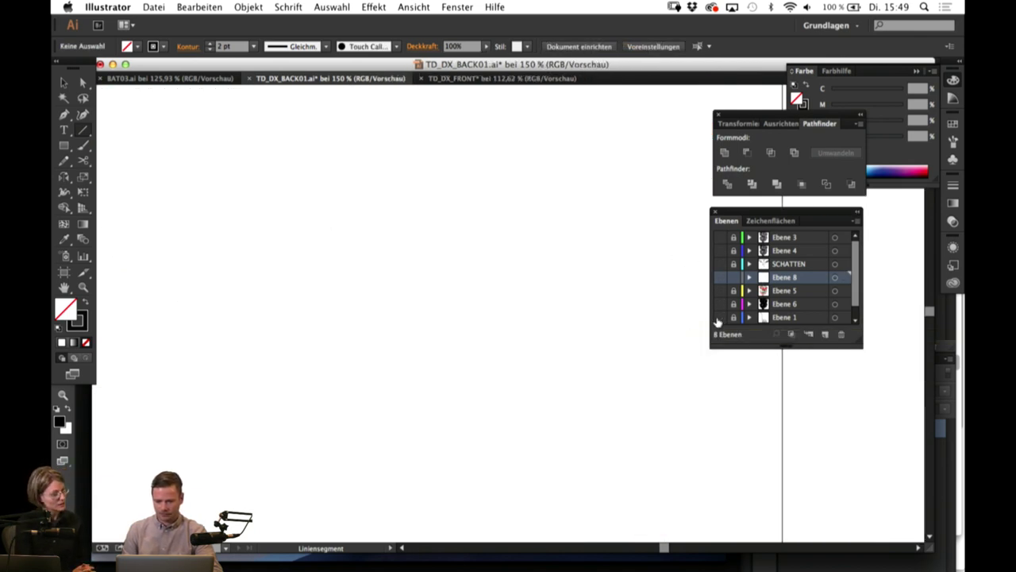
key("super+y")
left_click_drag(856, 280, 855, 316)
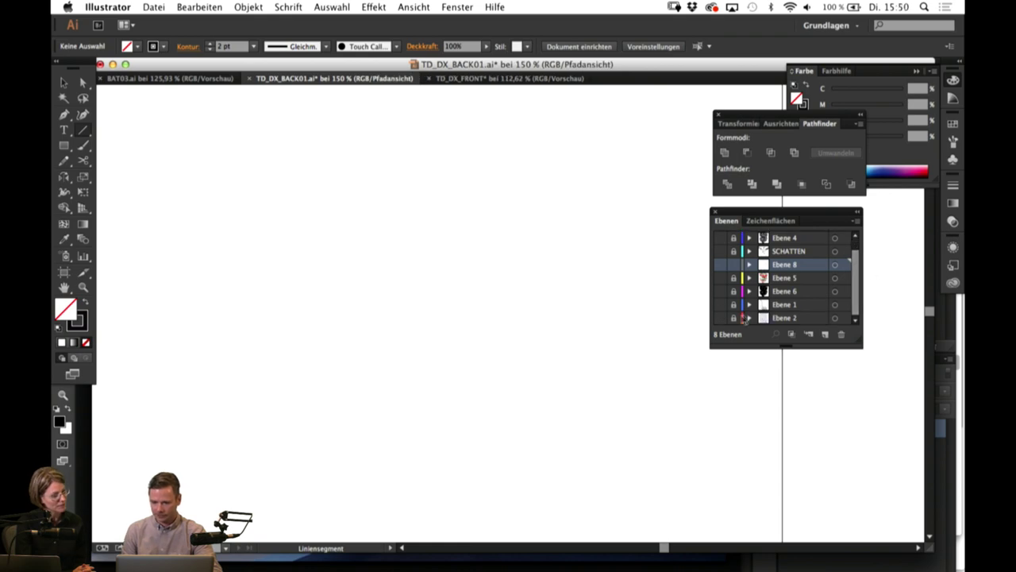
left_click(720, 319)
left_click_drag(473, 287, 475, 302)
scroll(475, 300, "up", 3)
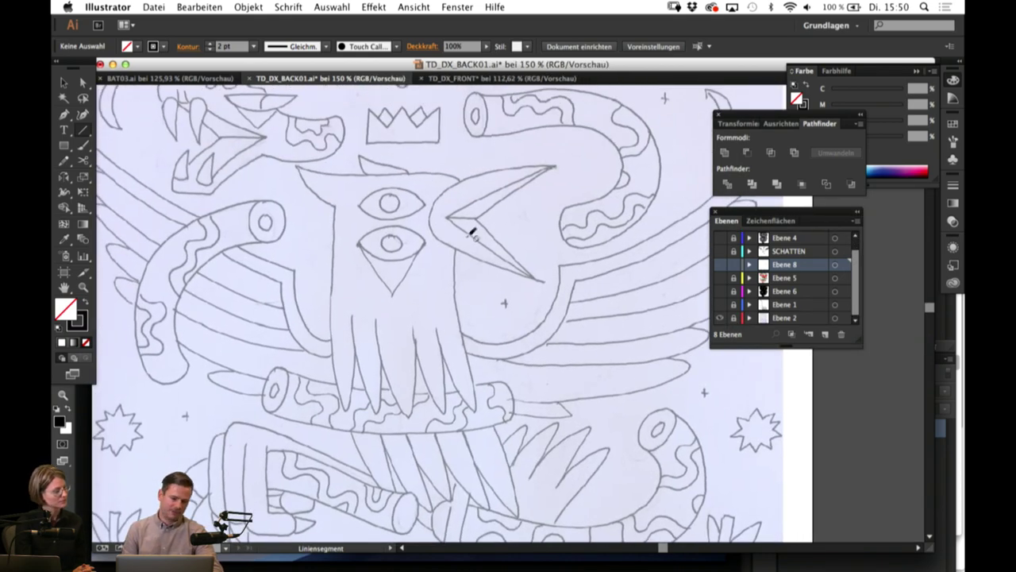
left_click(720, 304)
left_click(720, 305)
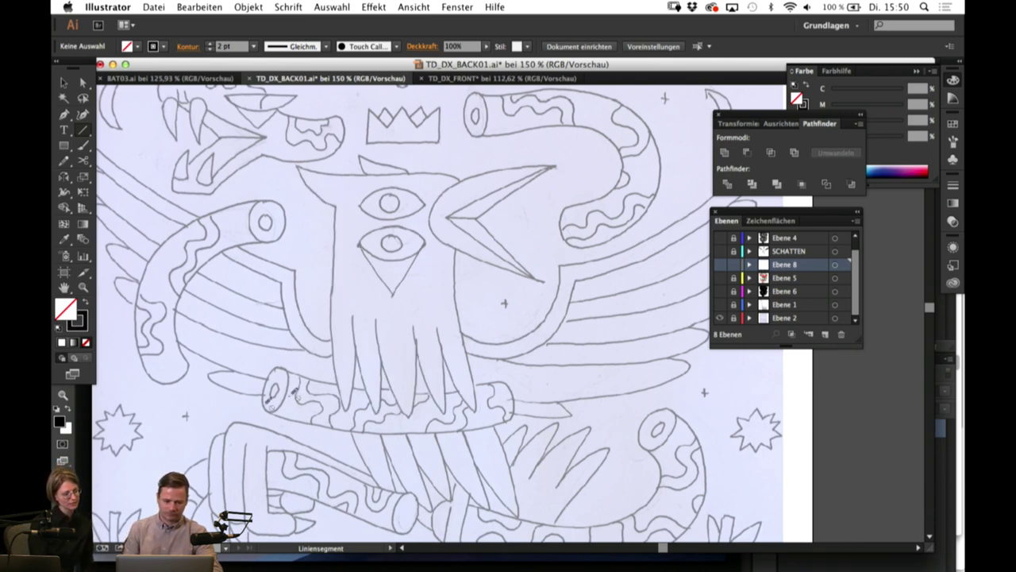
Step: Fit the whole sketch page in the view to examine the complete composition
left_click(161, 548)
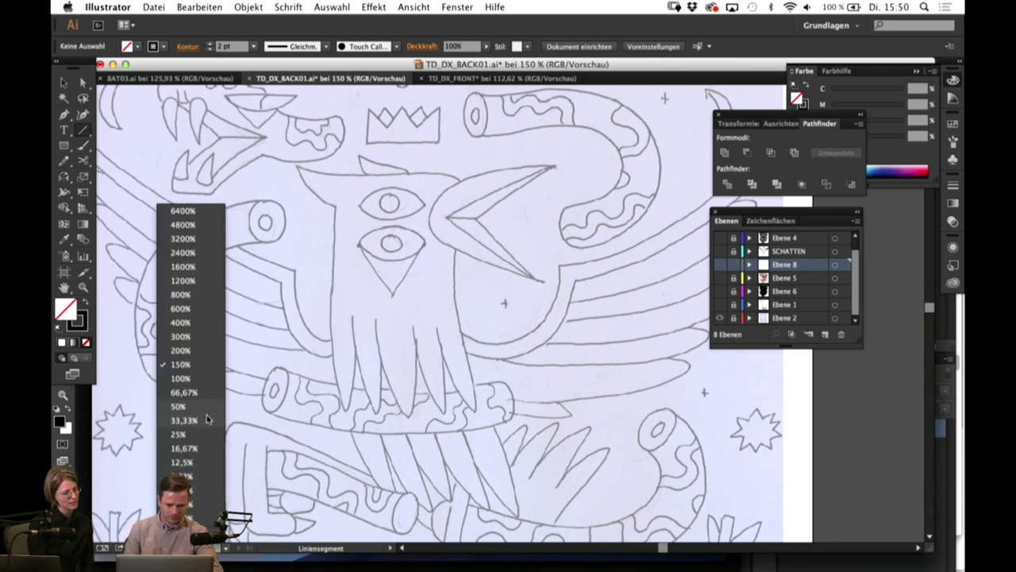
left_click(208, 435)
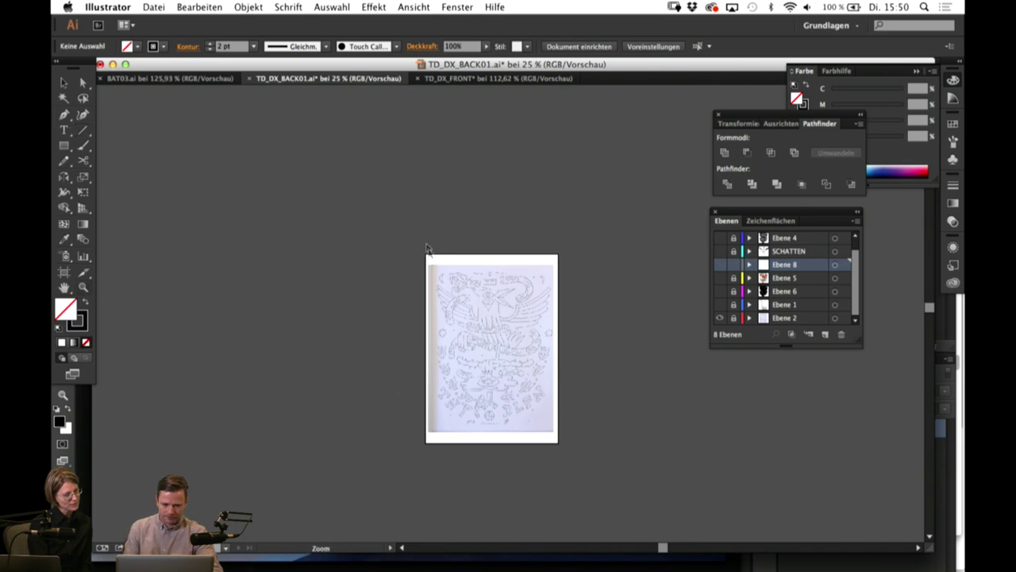
left_click_drag(418, 246, 575, 460)
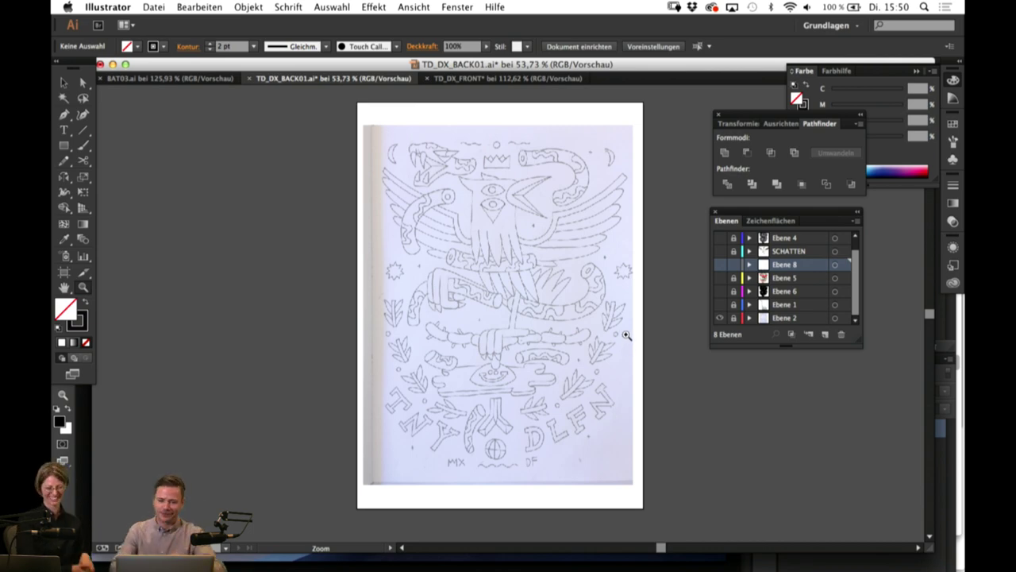
Step: View the TD_DX_FRONT sketch and the finished BAT03.ai artwork, ending back in TD_DX_BACK01.ai
left_click(477, 79)
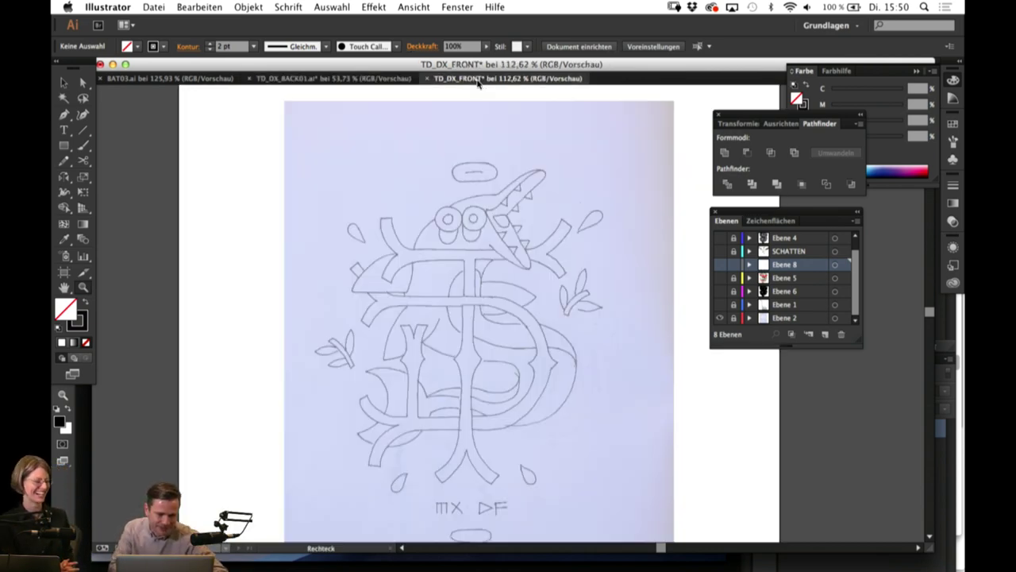
left_click(191, 83)
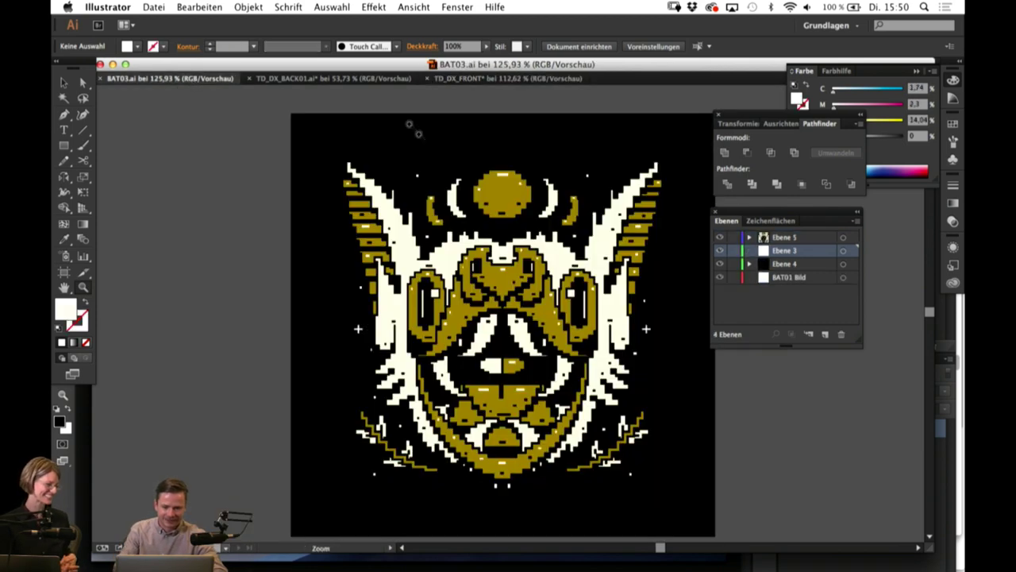
left_click(337, 79)
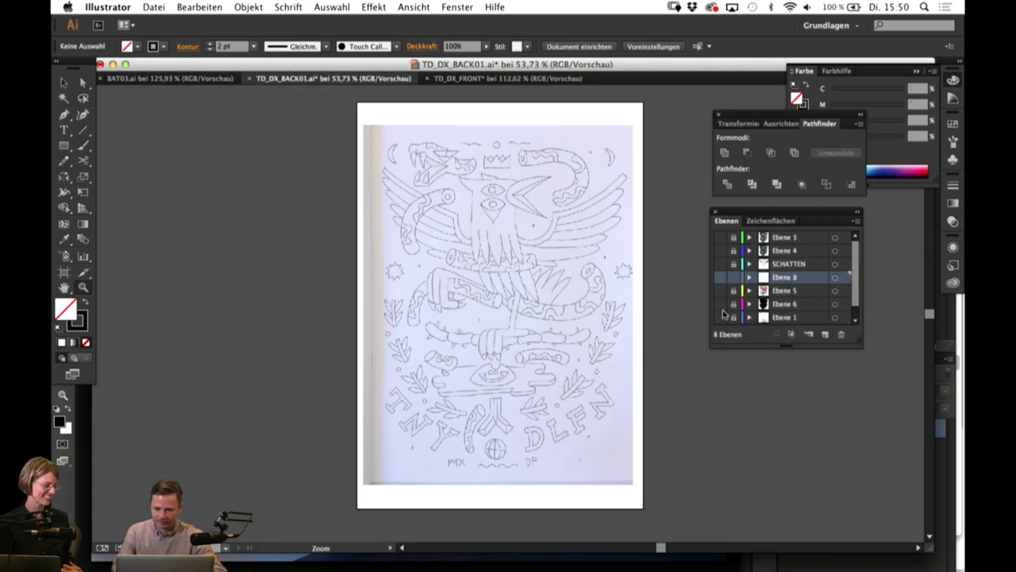
Step: Show all artwork layers again and hide the scanned sketch on layer Ebene 2
left_click_drag(720, 316, 739, 235)
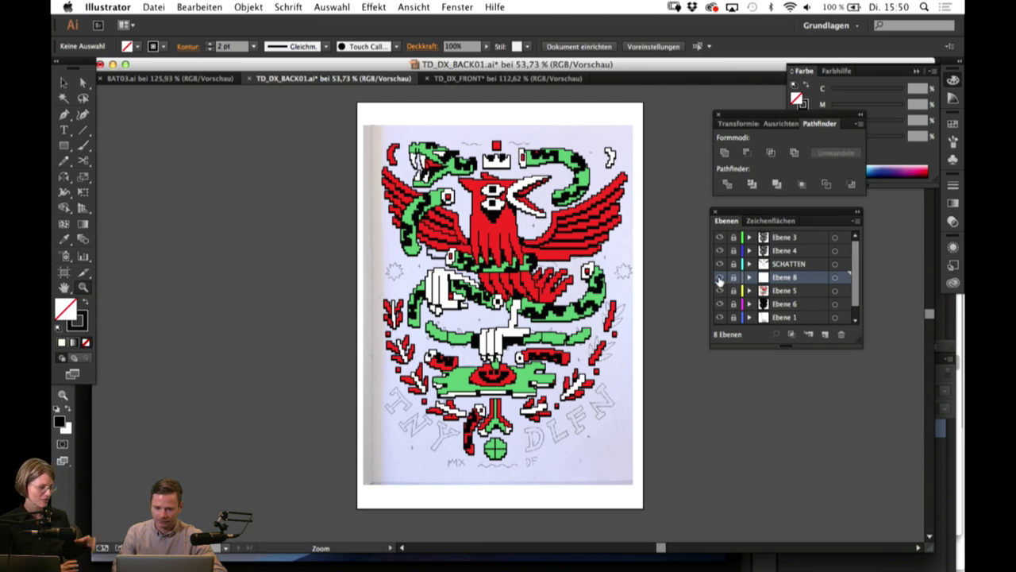
scroll(721, 310, "down", 1)
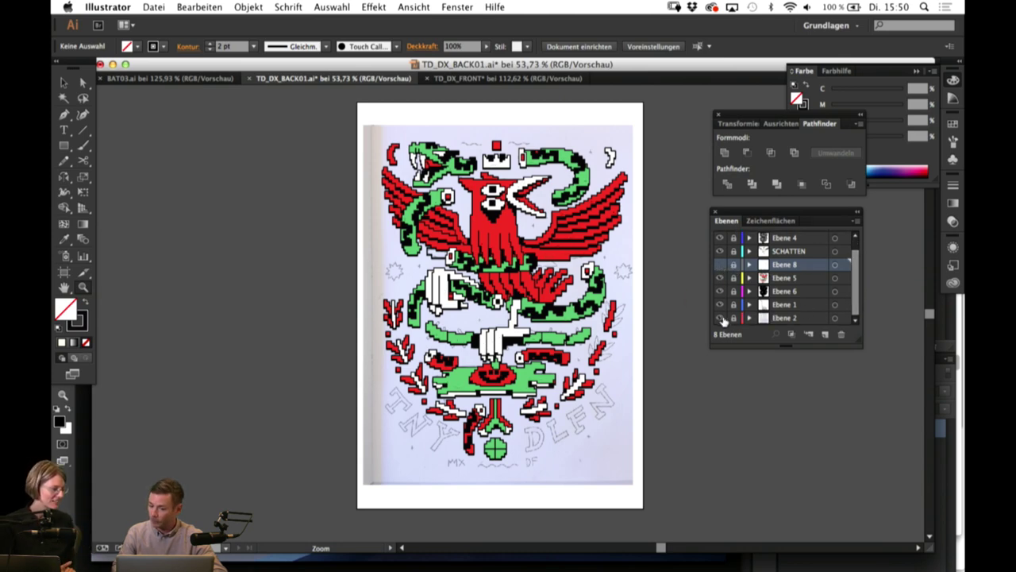
left_click(720, 318)
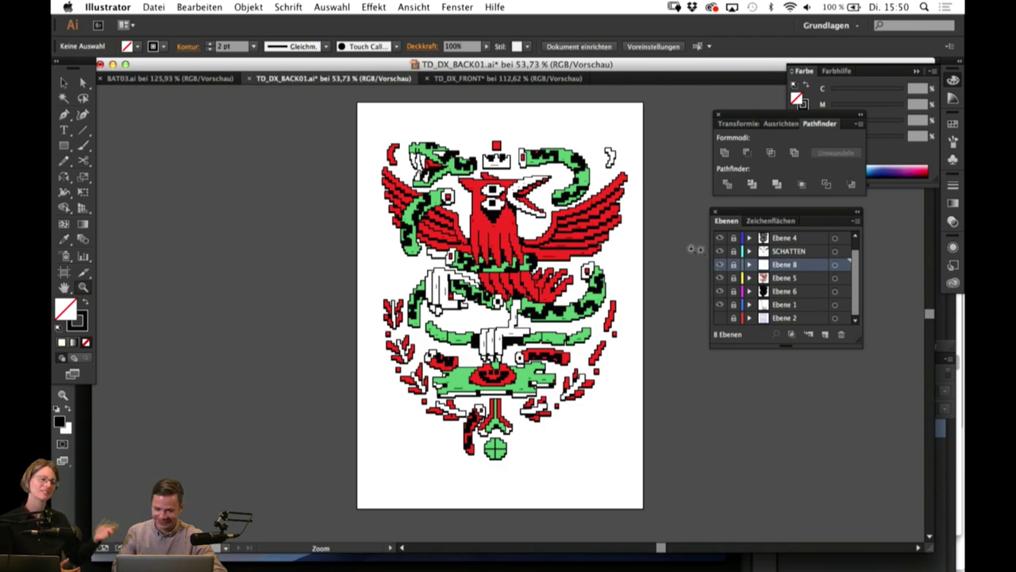
Step: Create a new layer directly above Ebene 4 for further Line Segment details
left_click(515, 271)
left_click_drag(569, 413, 572, 384)
left_click(591, 361)
scroll(516, 295, "up", 5)
scroll(516, 296, "left", 2)
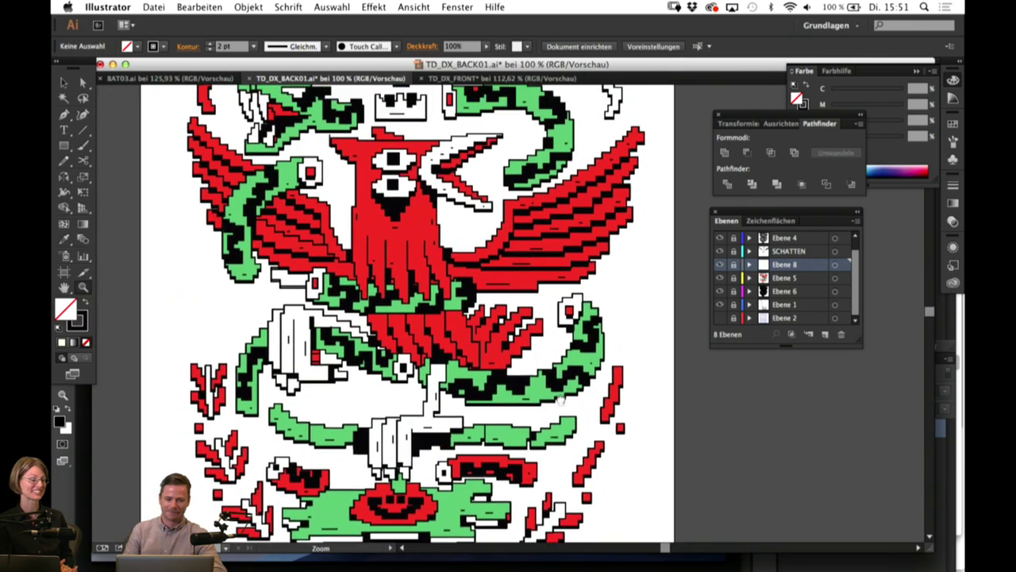
left_click(83, 130)
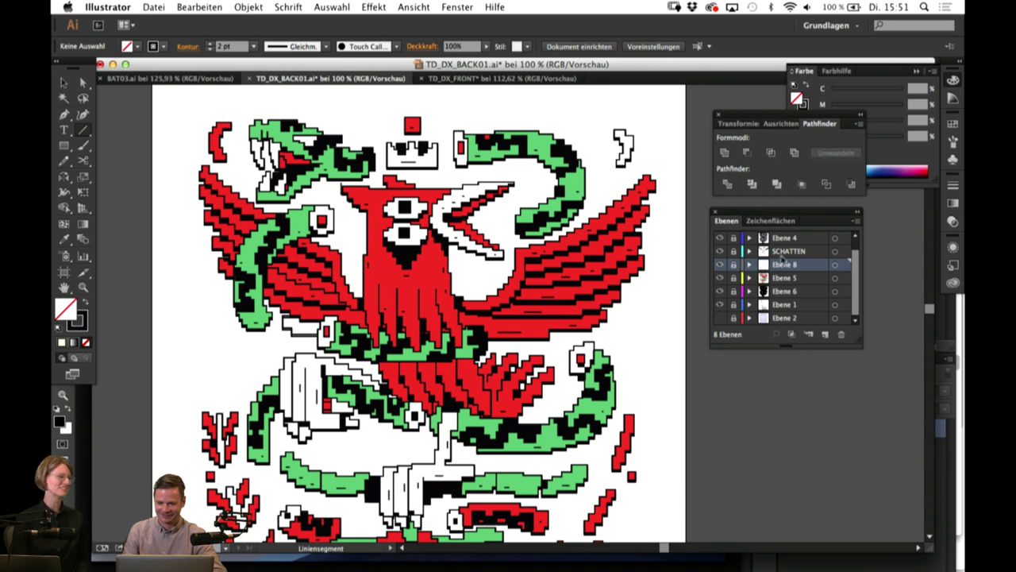
left_click(782, 238)
left_click(826, 334)
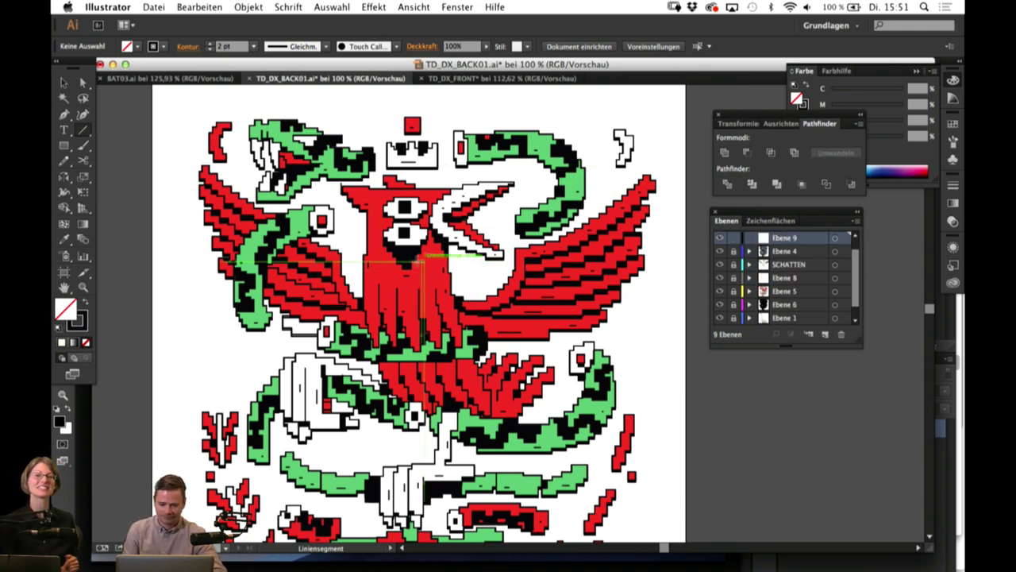
Step: Draw a short vertical line on the bird's red chest and a short horizontal line on the green shape below the claw
left_click_drag(386, 288, 385, 294)
key("space")
left_click_drag(483, 397, 489, 348)
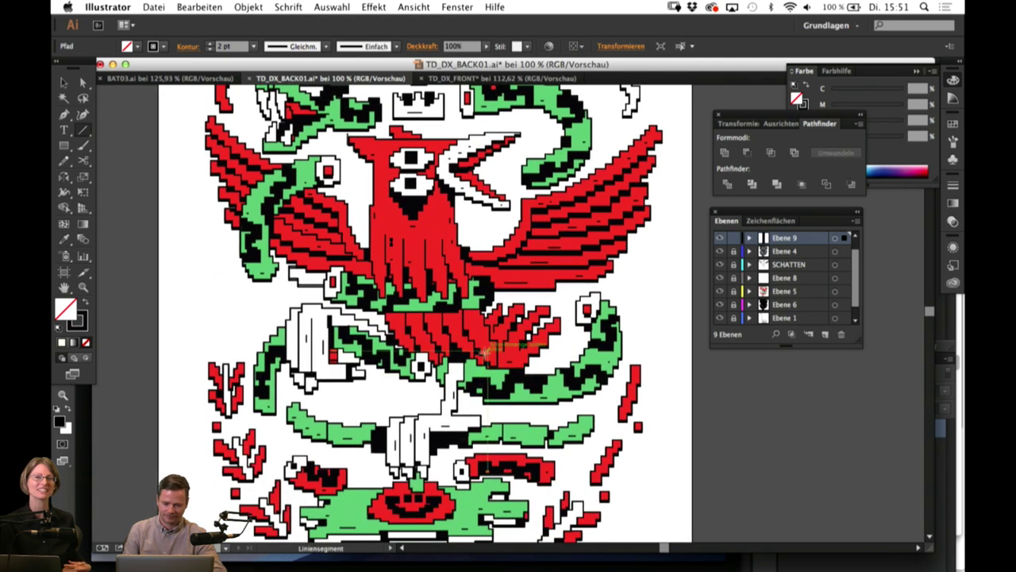
key("space")
left_click_drag(504, 436, 506, 380)
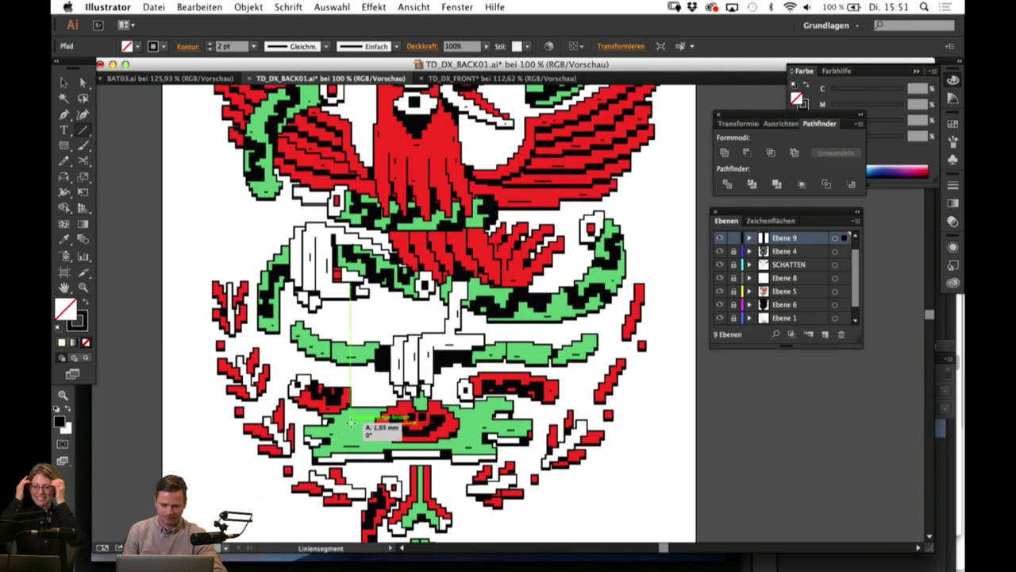
left_click_drag(477, 418, 482, 417)
Step: Examine the leaf wreath, the lower shapes and the bird for areas that still need detail lines
key("space")
left_click_drag(492, 421, 511, 351)
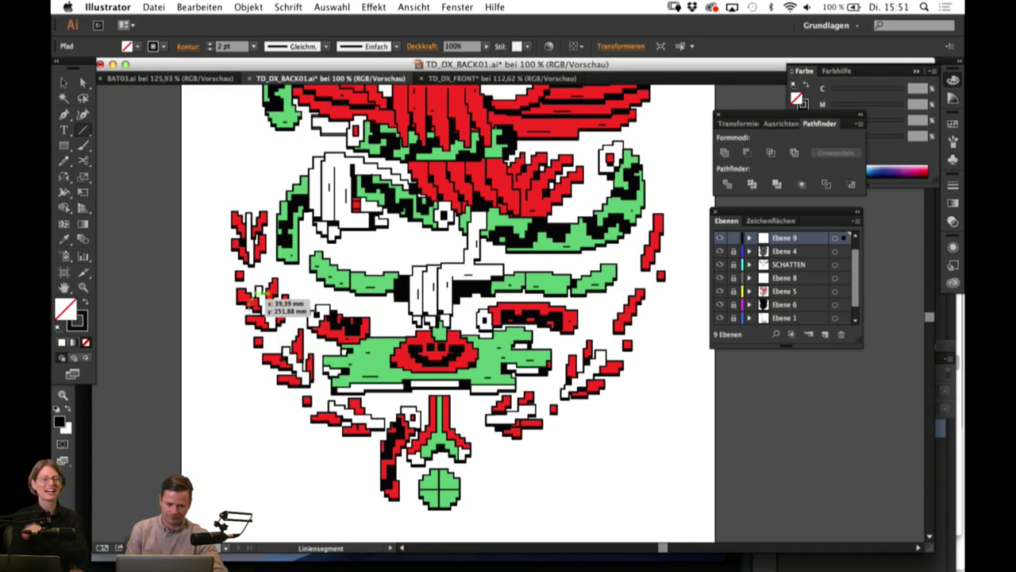
key("space")
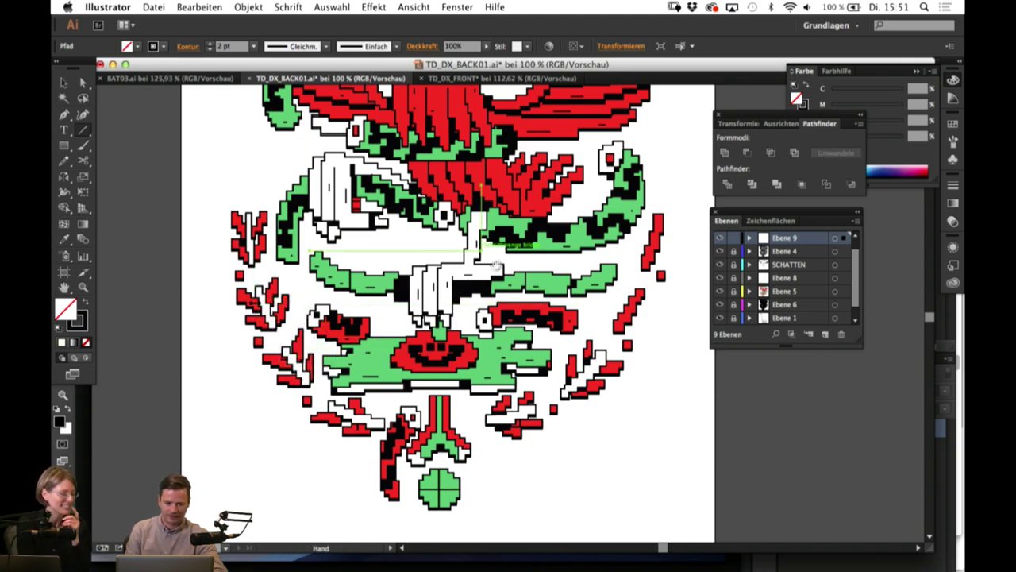
left_click_drag(676, 265, 618, 255)
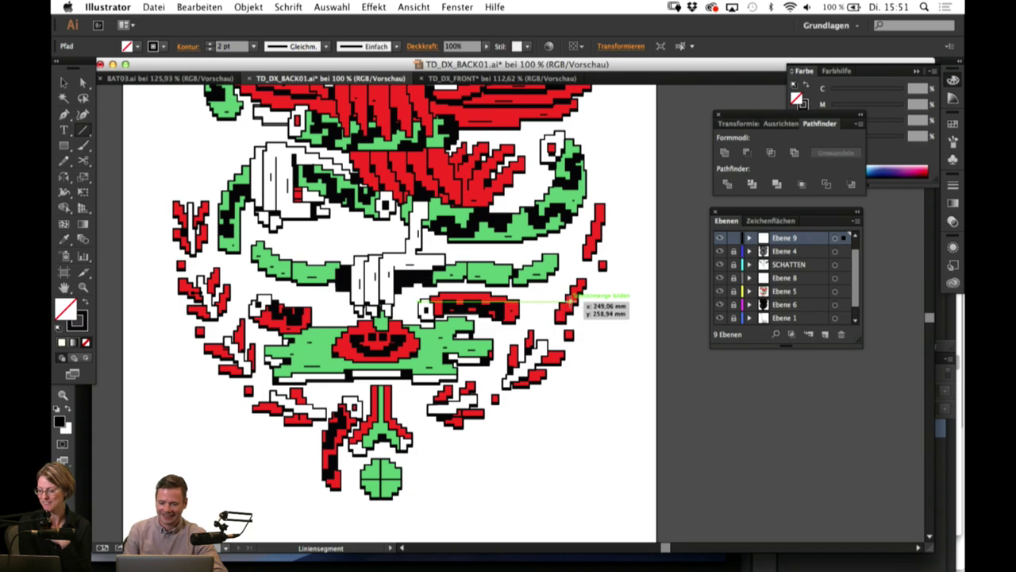
scroll(583, 301, "up", 5)
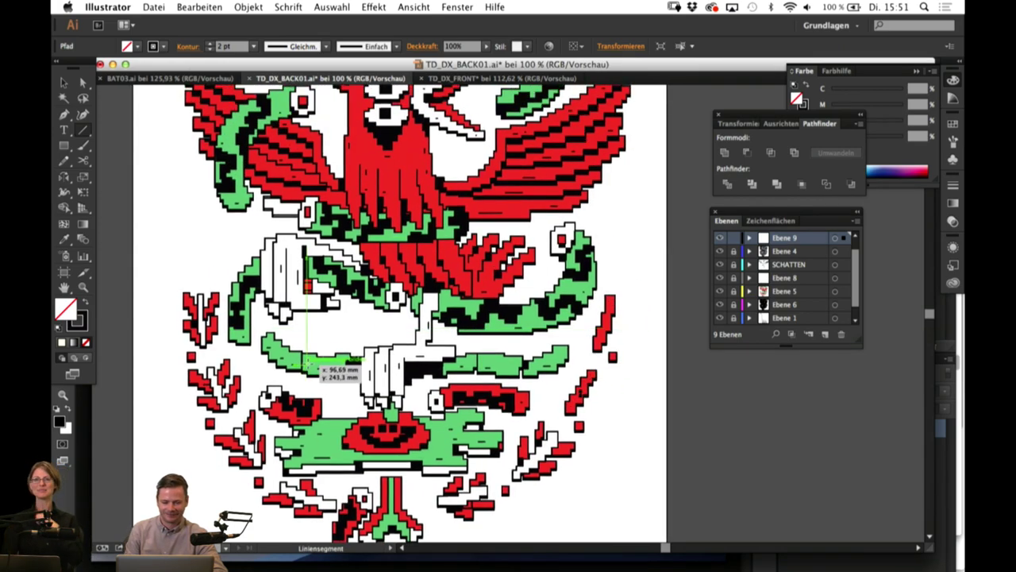
scroll(341, 365, "up", 3)
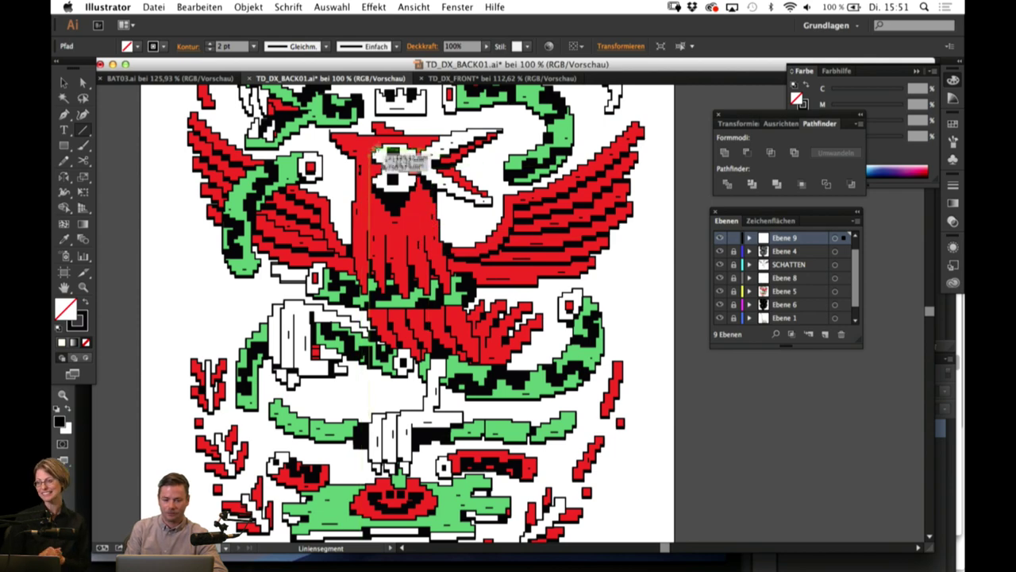
scroll(496, 236, "up", 4)
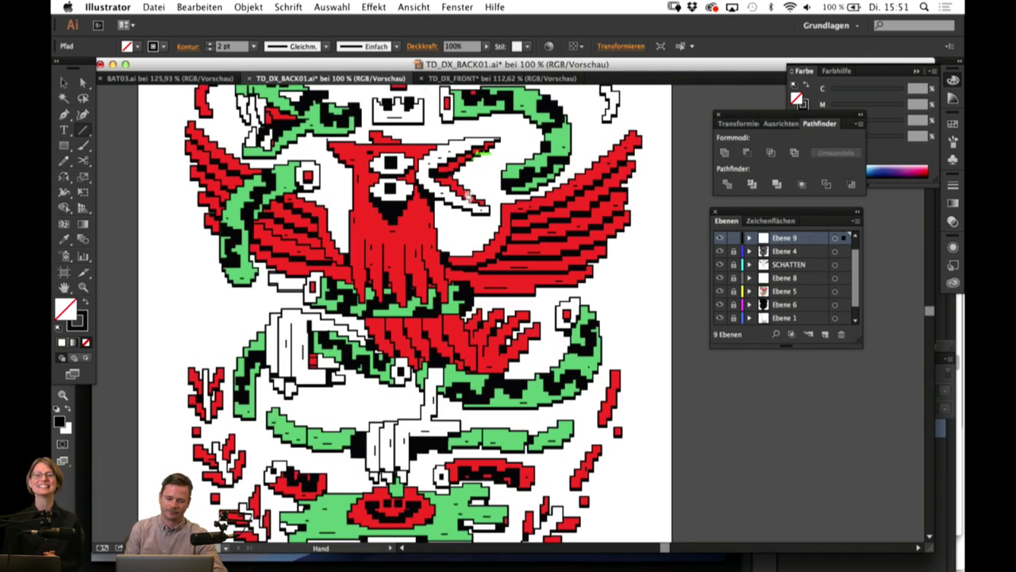
scroll(496, 237, "right", 2)
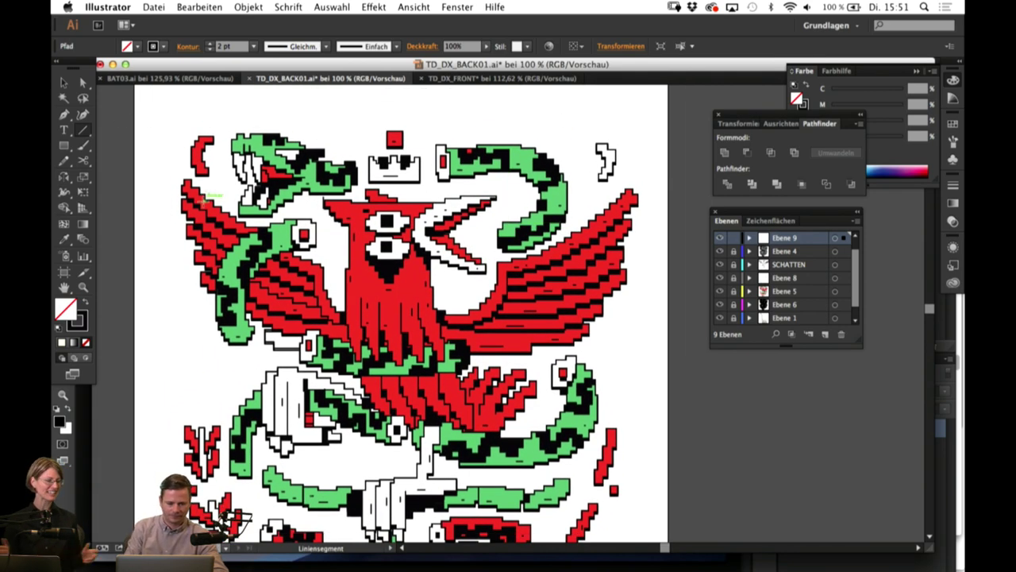
Step: Enlarge the view of the green snake and the bird's left-hand wing to 200% and activate the Line Segment tool
left_click(83, 288)
left_click(354, 235)
left_click(461, 298)
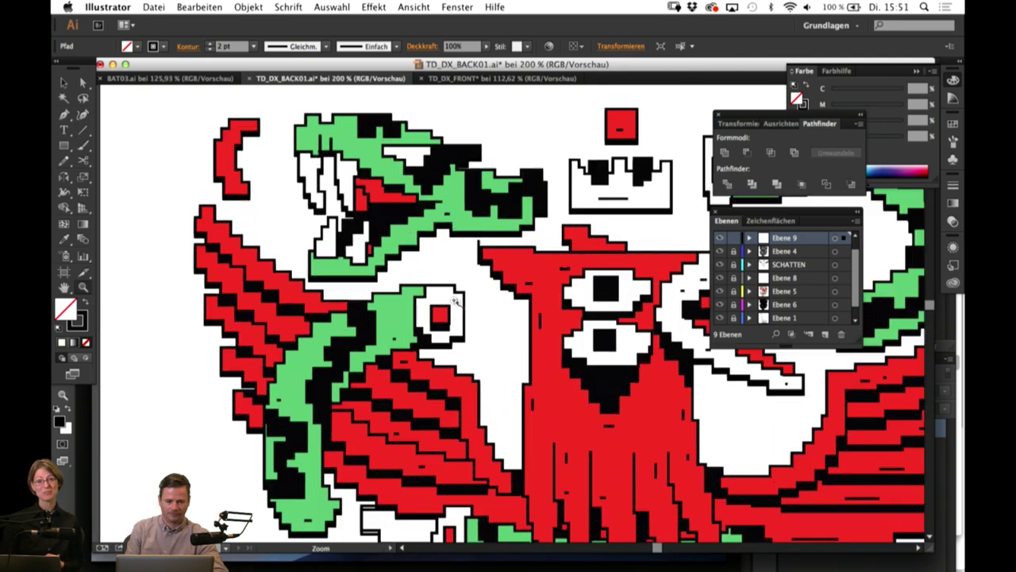
left_click(82, 129)
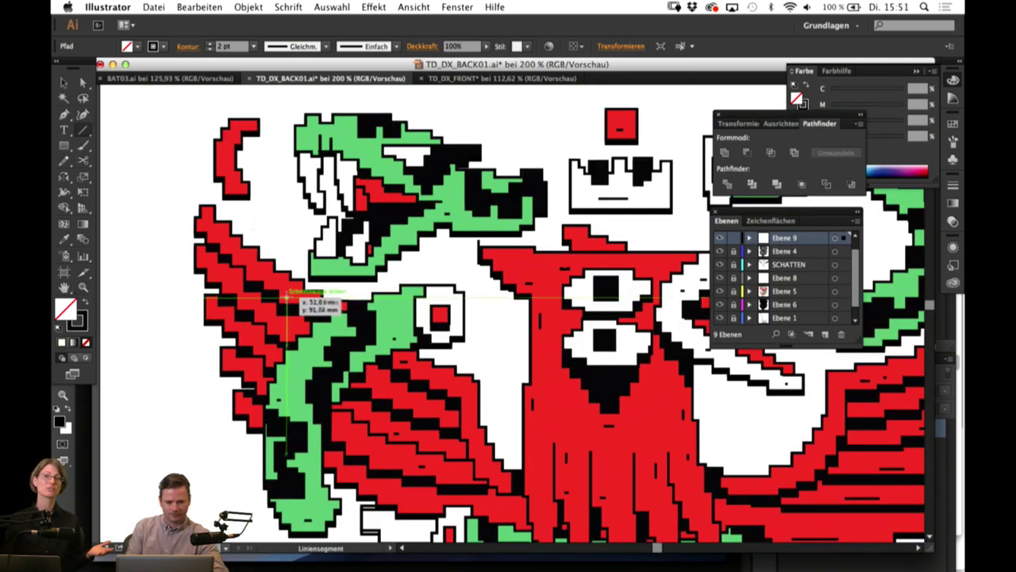